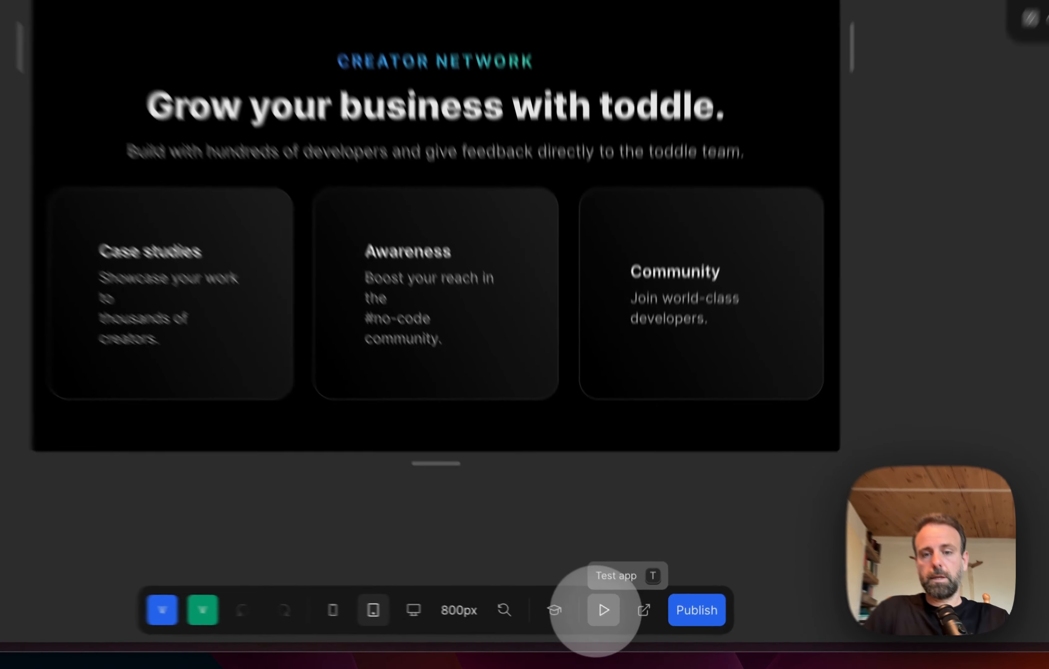
# Step: Preview the Agency page, look through it down to the footer, and return to the editor
pyautogui.click(619, 628)
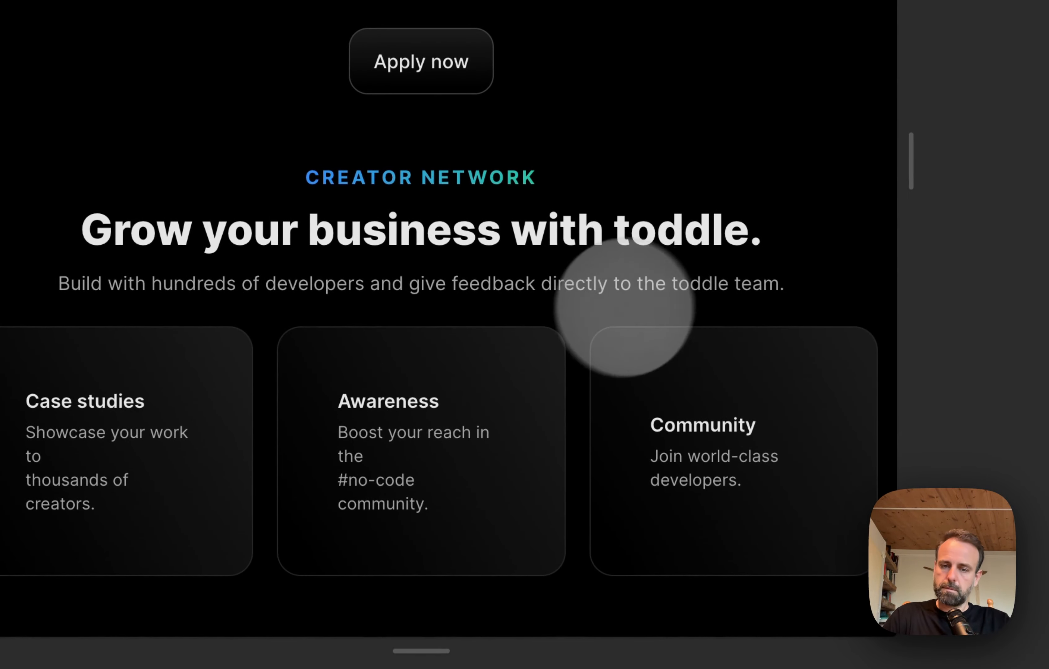
pyautogui.scroll(-15, 555, 377)
pyautogui.scroll(-15, 555, 381)
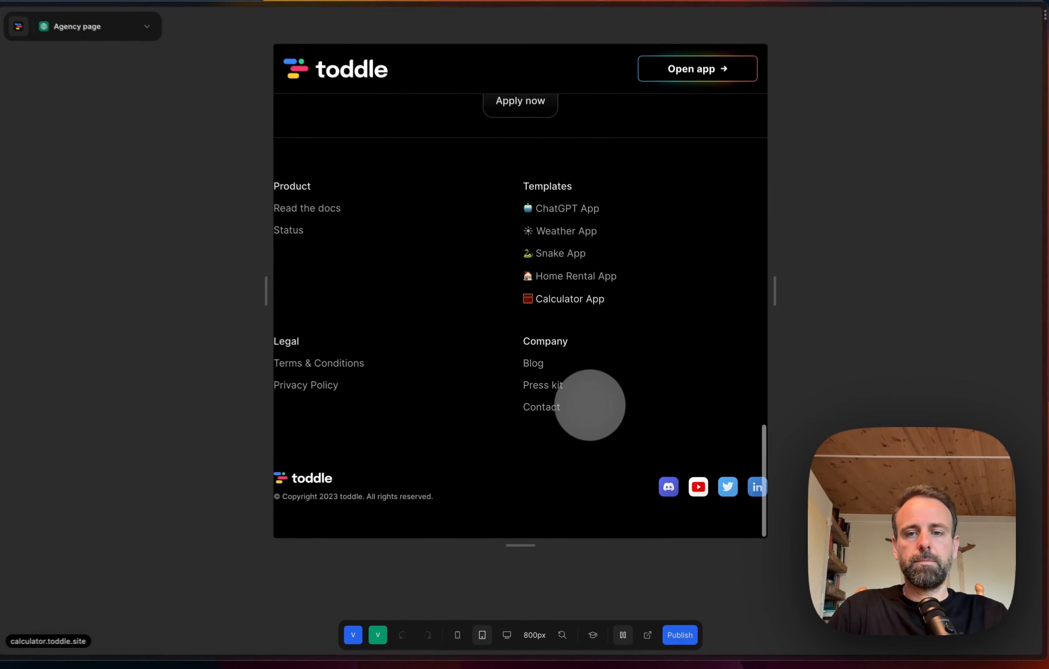
pyautogui.scroll(20, 590, 405)
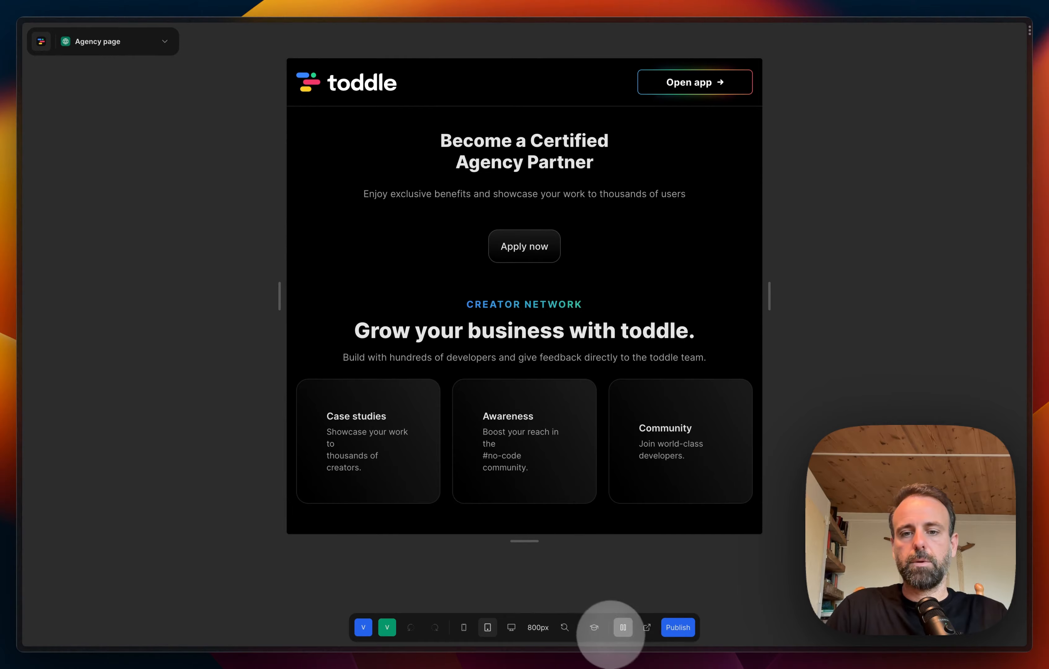
pyautogui.click(621, 631)
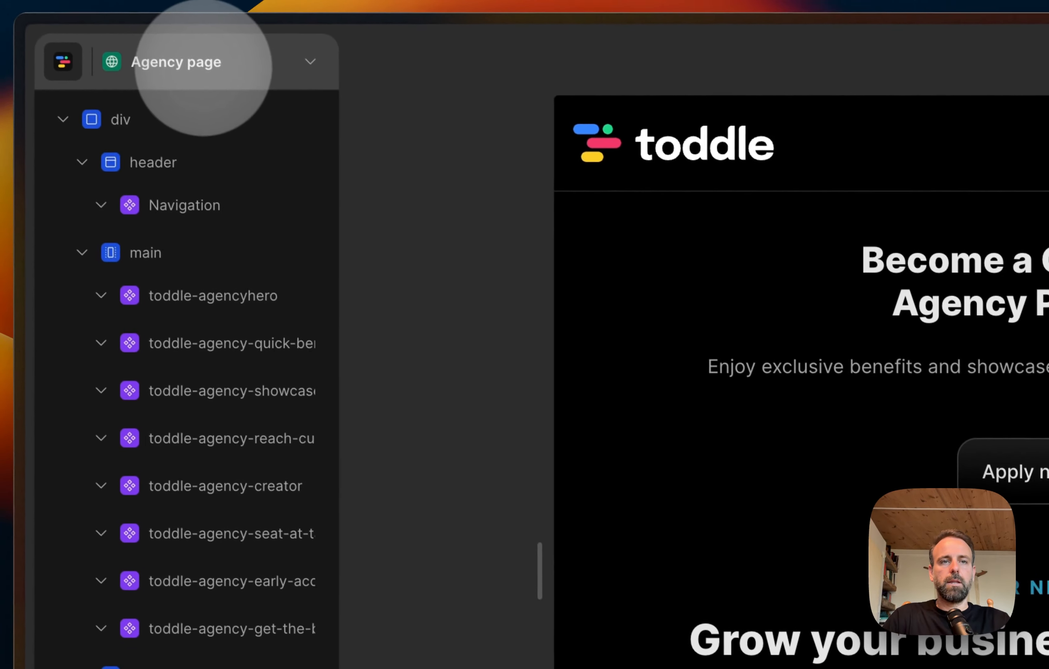
# Step: Start duplicating the Agency page from the project's page list and name the copy Agency-overview
pyautogui.rightClick(230, 66)
pyautogui.click(206, 66)
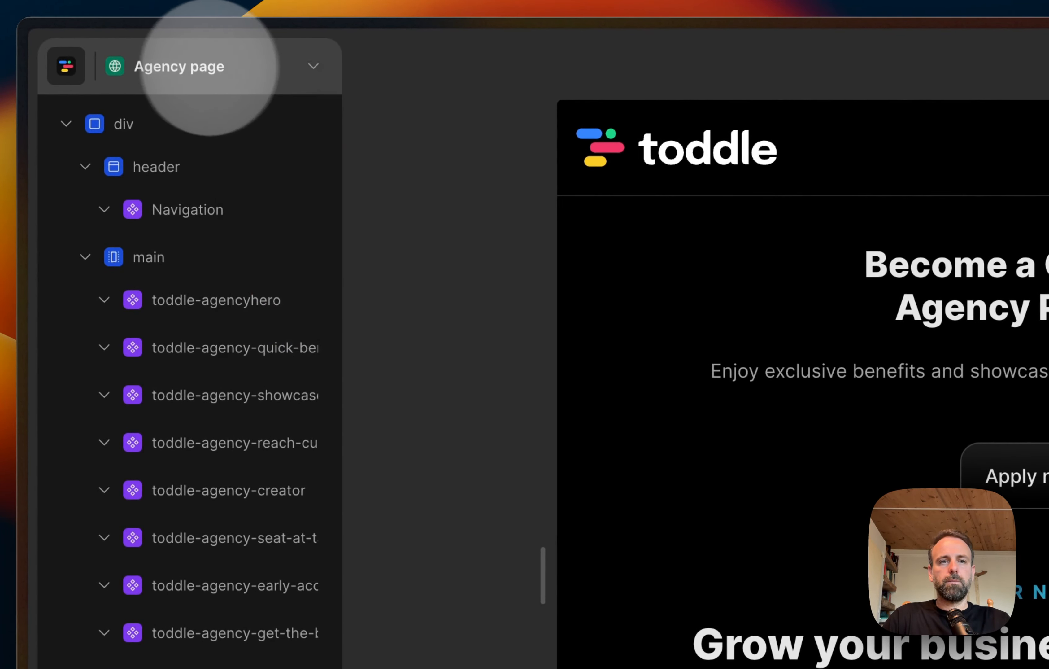
pyautogui.click(311, 65)
pyautogui.rightClick(166, 434)
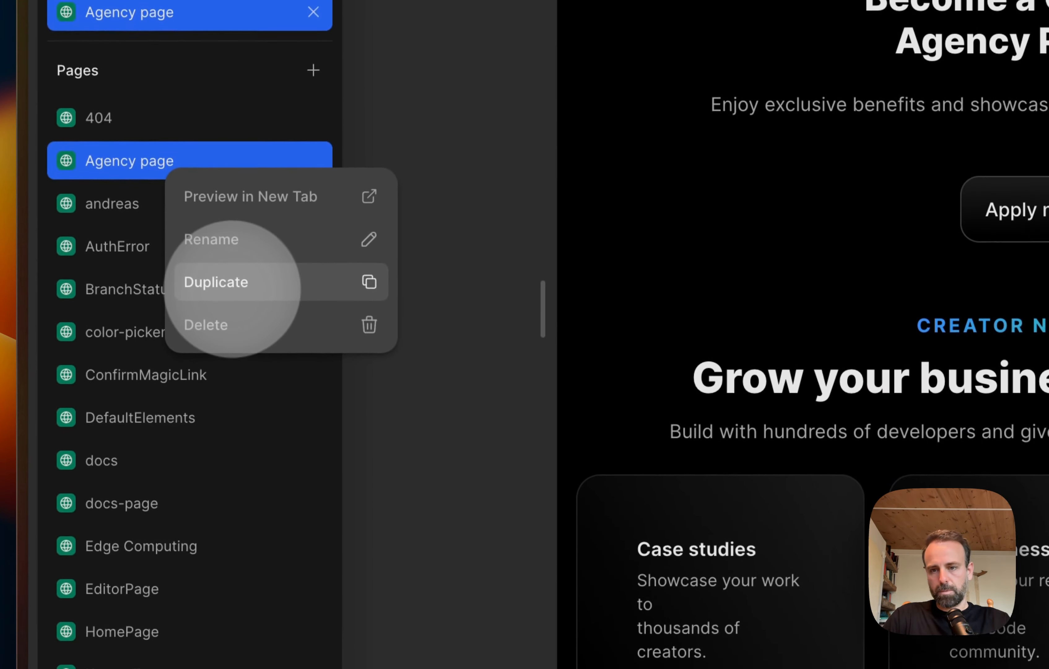
pyautogui.click(233, 288)
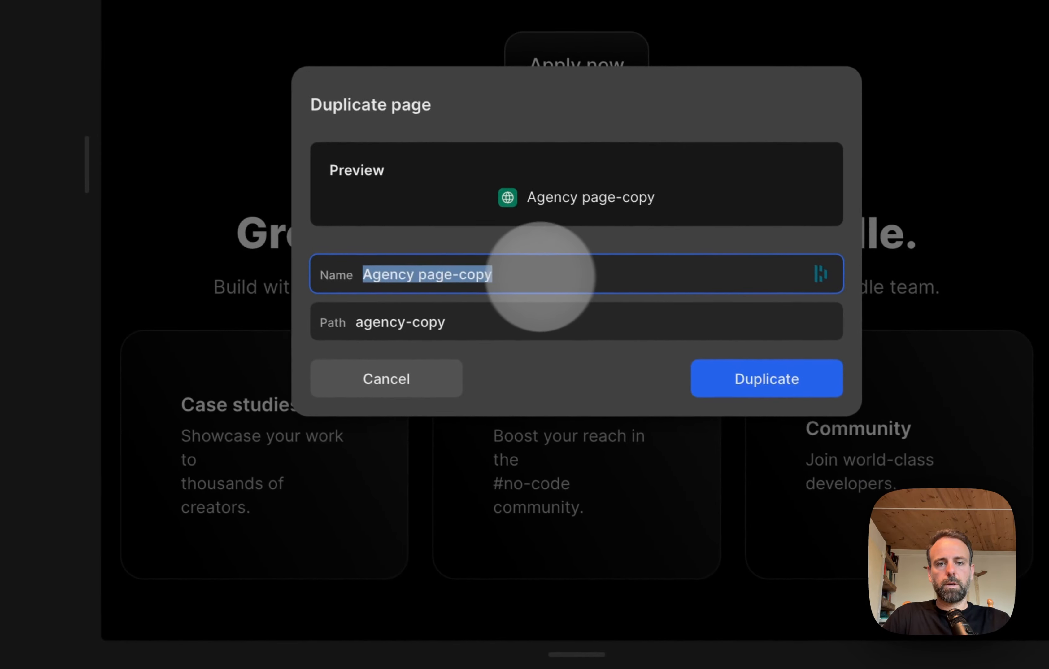
pyautogui.click(541, 275)
pyautogui.press('BackSpace')
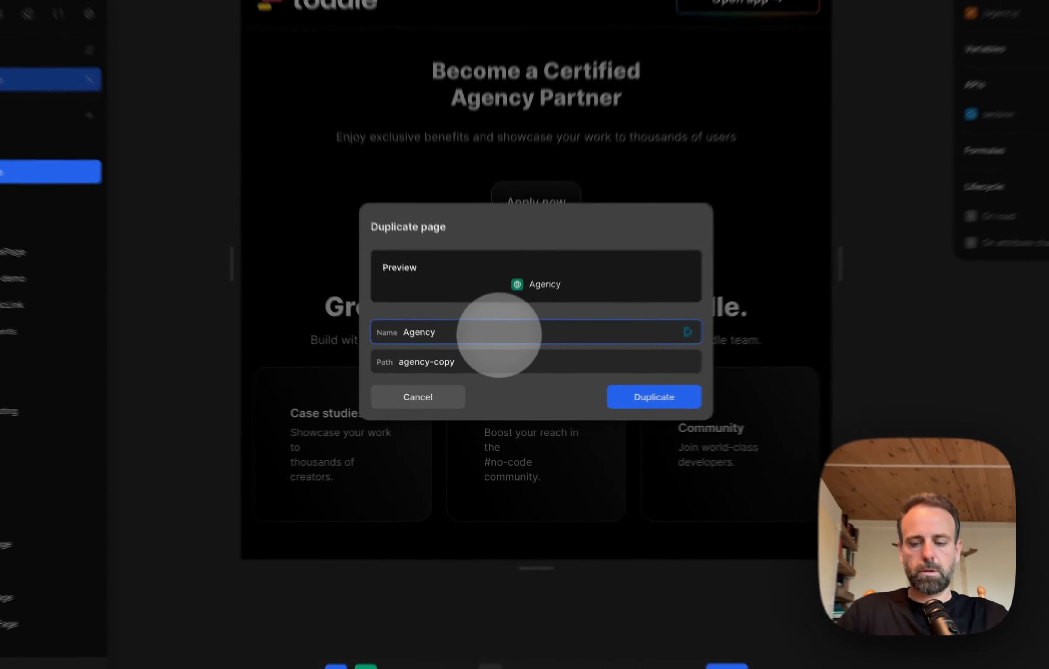
pyautogui.press('BackSpace')
pyautogui.write('-overview')
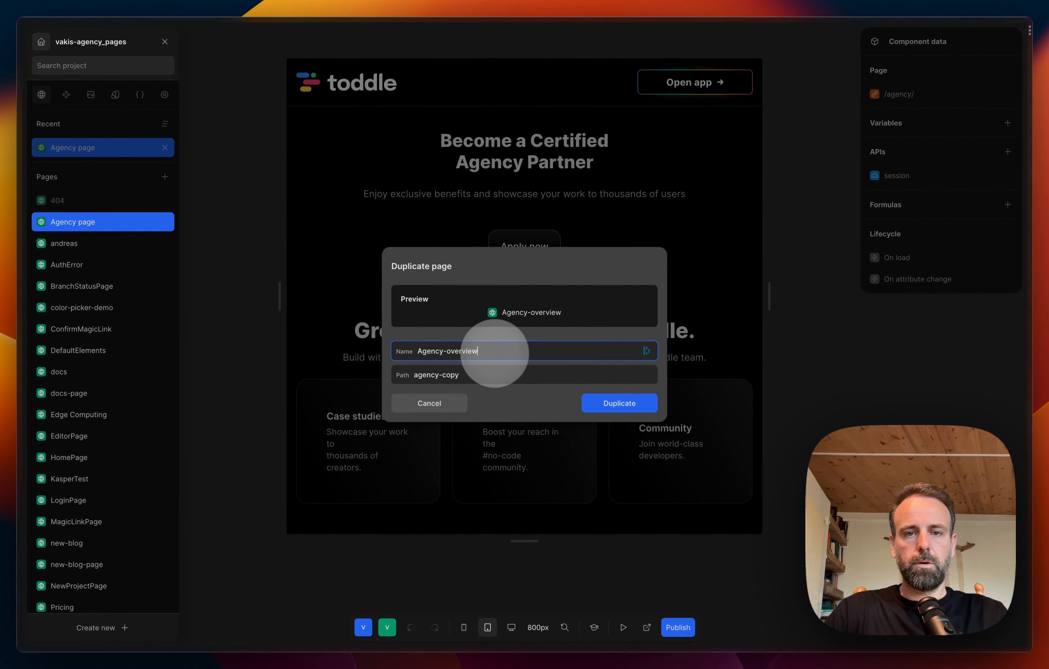
# Step: Set the copy's path to Agency-overview, matching its name, and create the duplicate page
pyautogui.press('super+a')
pyautogui.press('super+c')
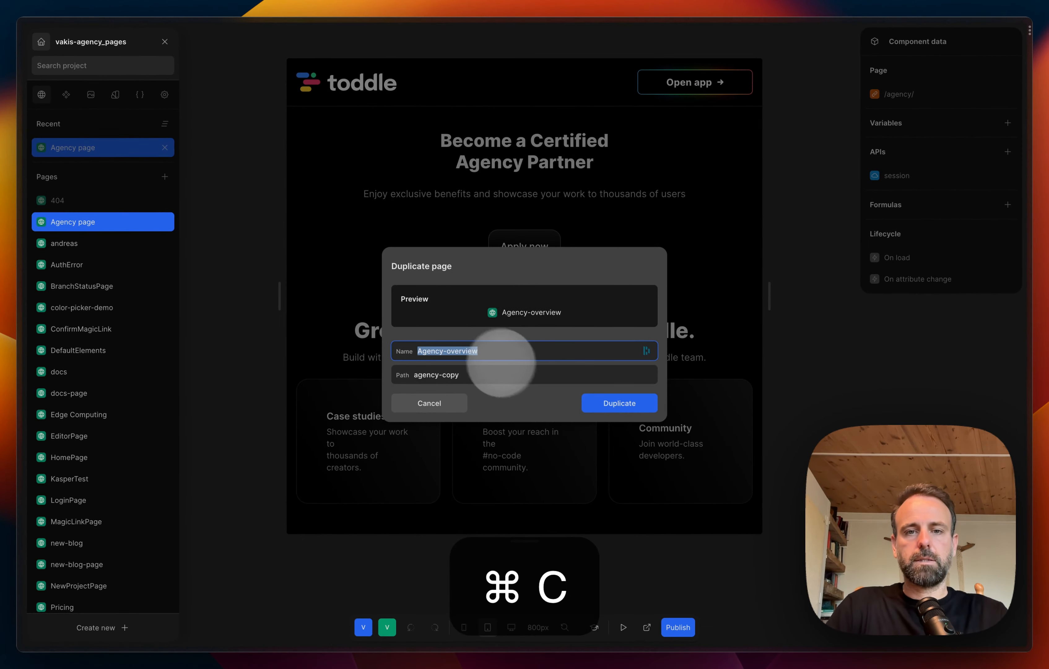
pyautogui.press('Tab')
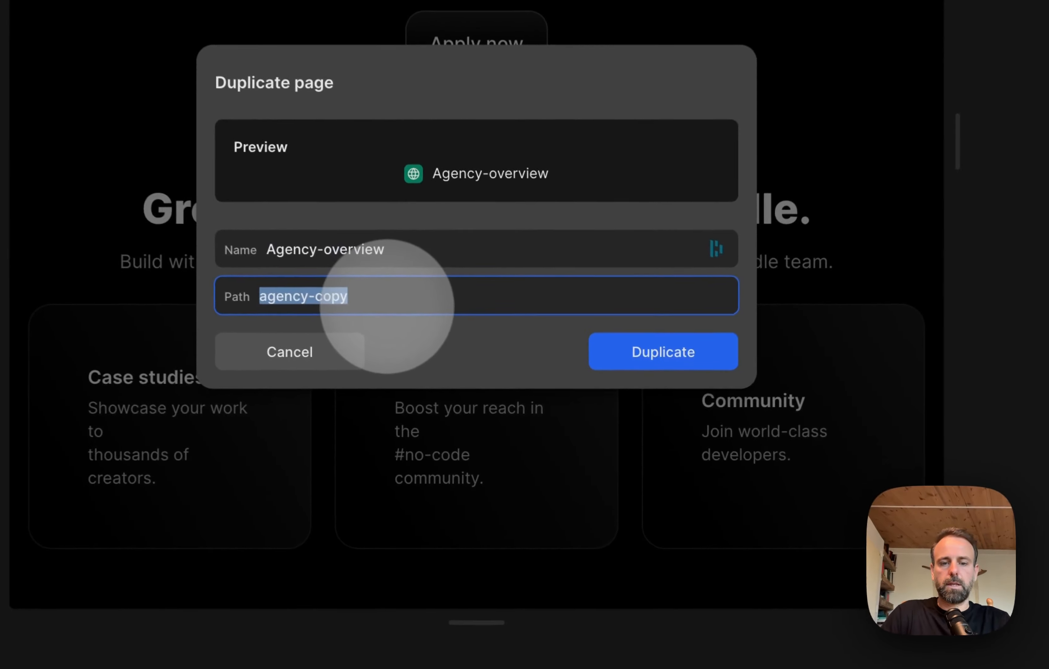
pyautogui.press('super+v')
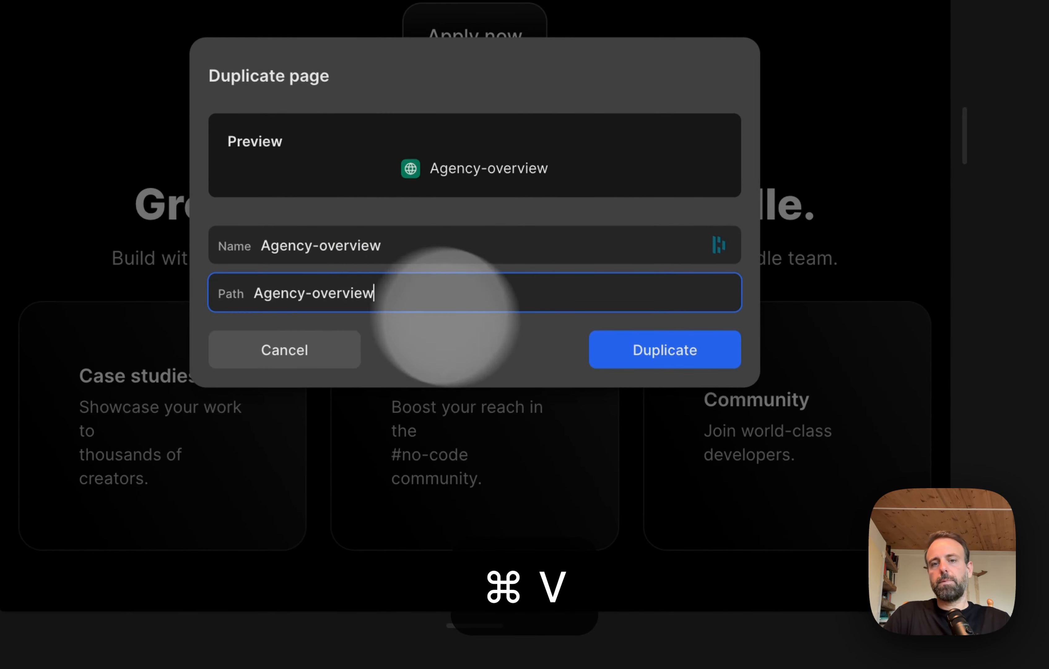
pyautogui.click(694, 361)
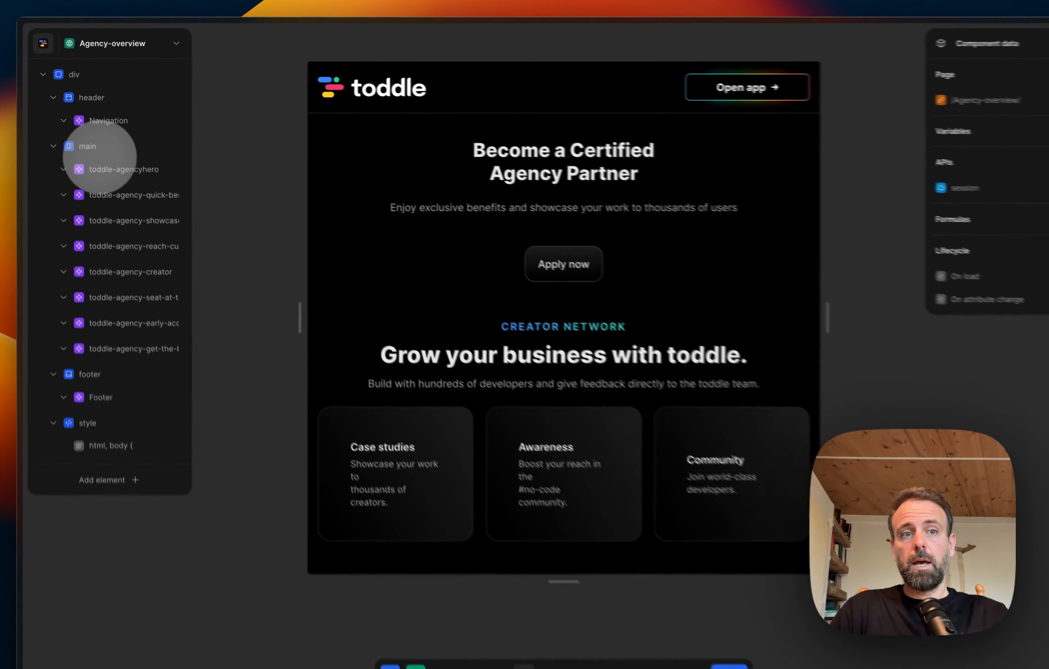
# Step: Delete the first four section components inside main: toddle-agencyhero, quick-benefits, showcase-work and the reach section
pyautogui.click(107, 166)
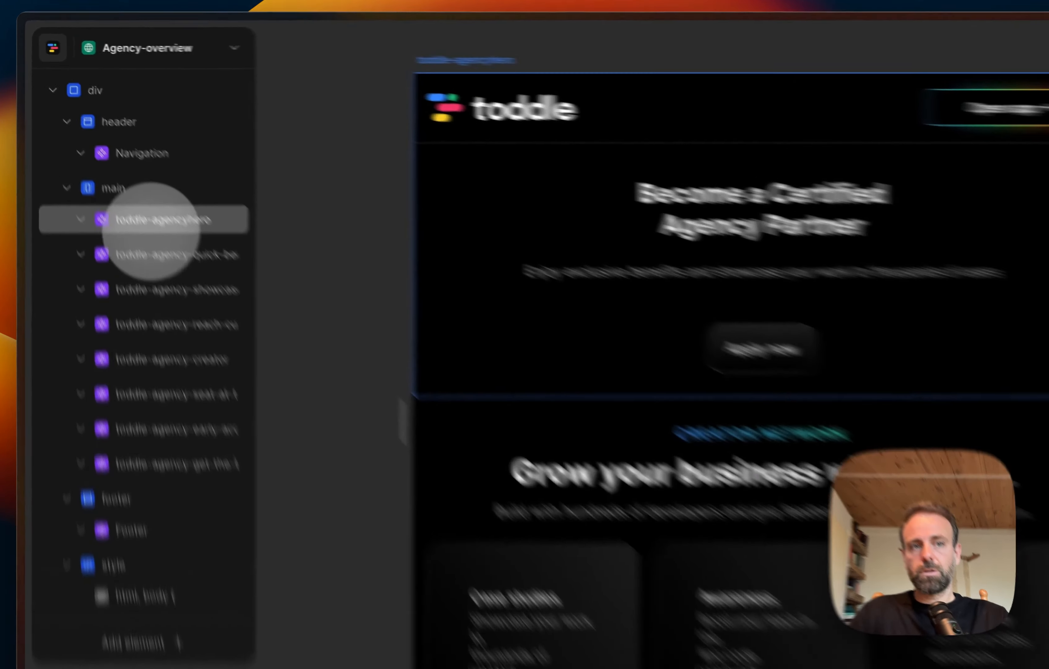
pyautogui.click(106, 159)
pyautogui.press('Delete')
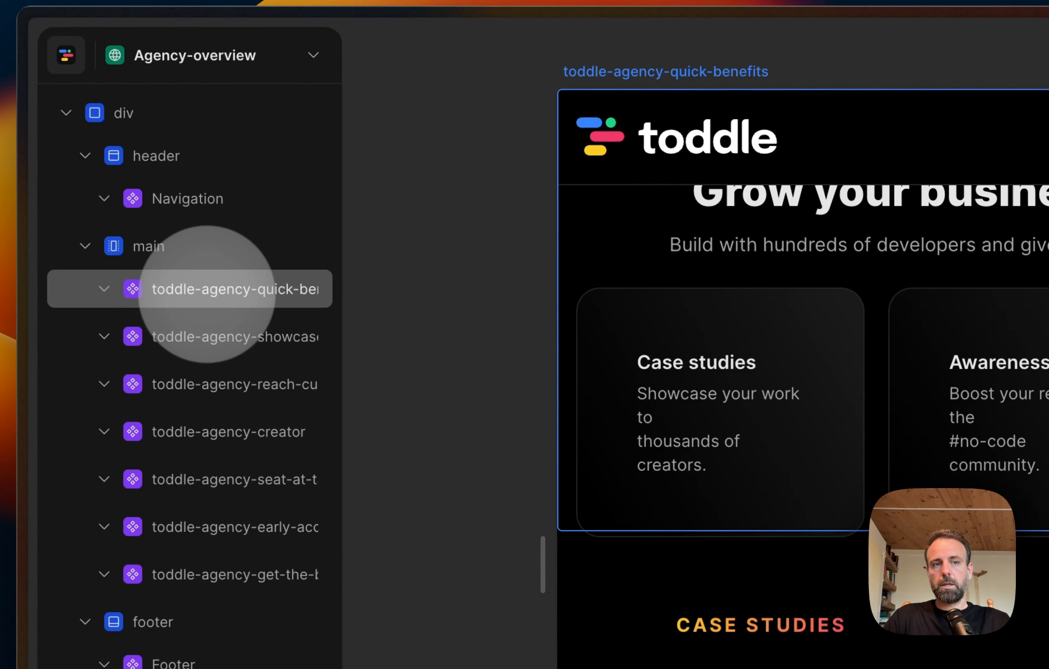
pyautogui.click(207, 293)
pyautogui.press('Delete')
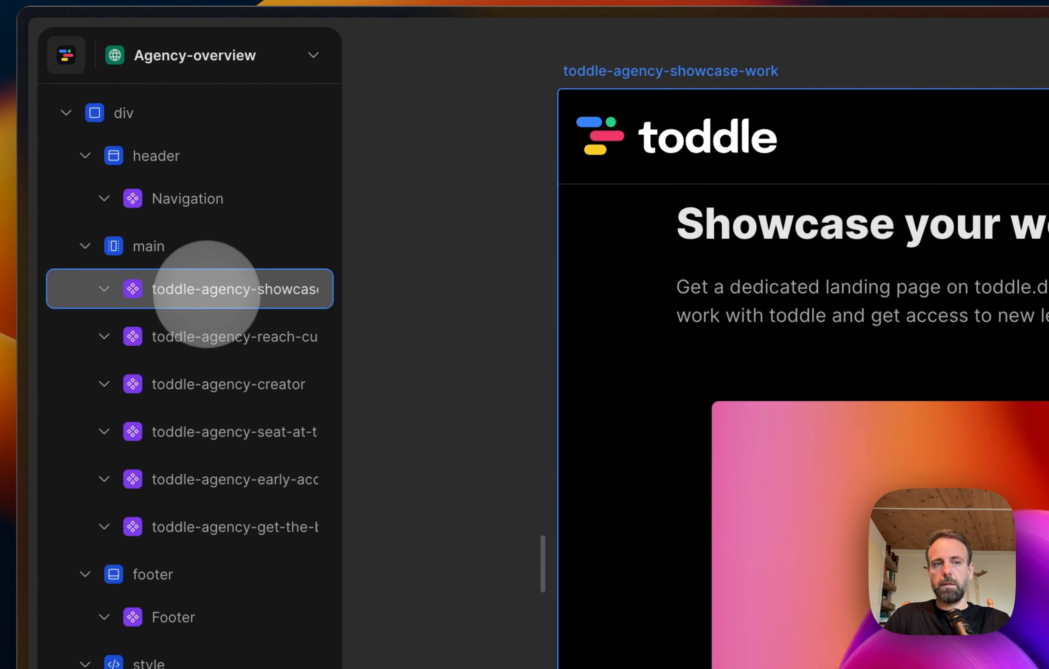
pyautogui.click(207, 293)
pyautogui.press('Delete')
pyautogui.click(207, 294)
pyautogui.press('Delete')
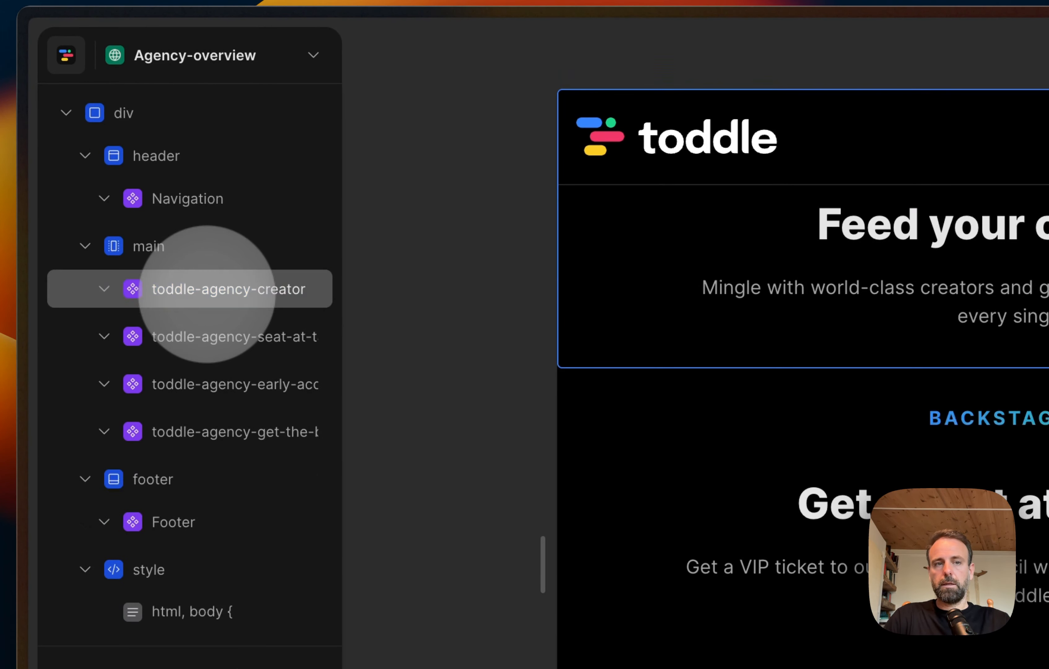
# Step: Delete the remaining components inside main: toddle-agency-creator, seat-at-table, early-access and get-the-badge
pyautogui.keyDown('shift'); pyautogui.click(219, 417); pyautogui.keyUp('shift')
pyautogui.keyDown('shift'); pyautogui.click(221, 291); pyautogui.keyUp('shift')
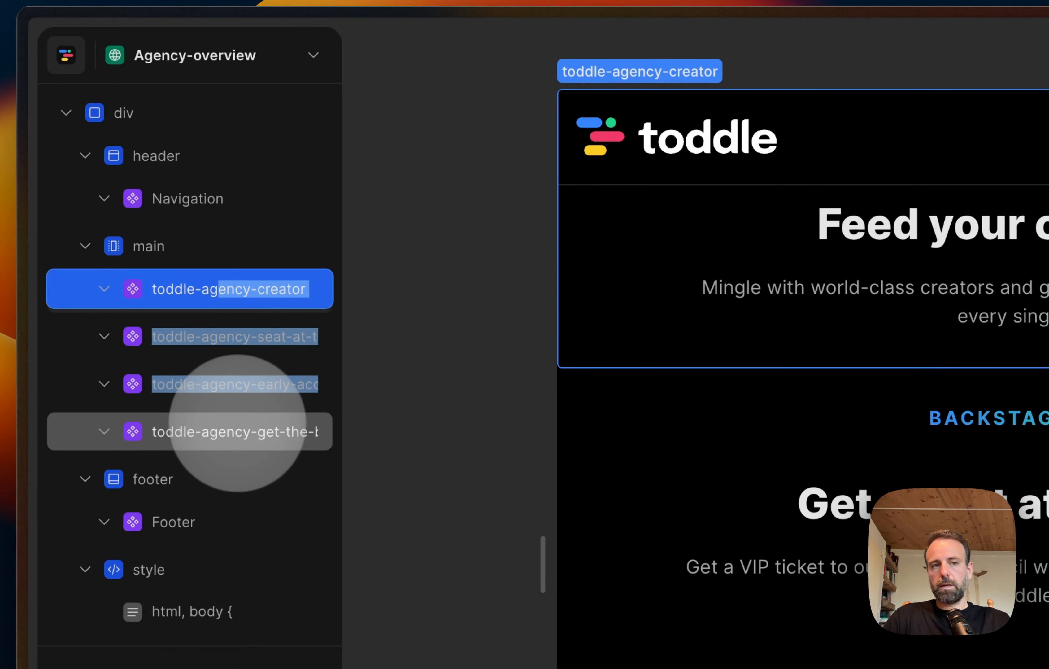
pyautogui.press('Delete')
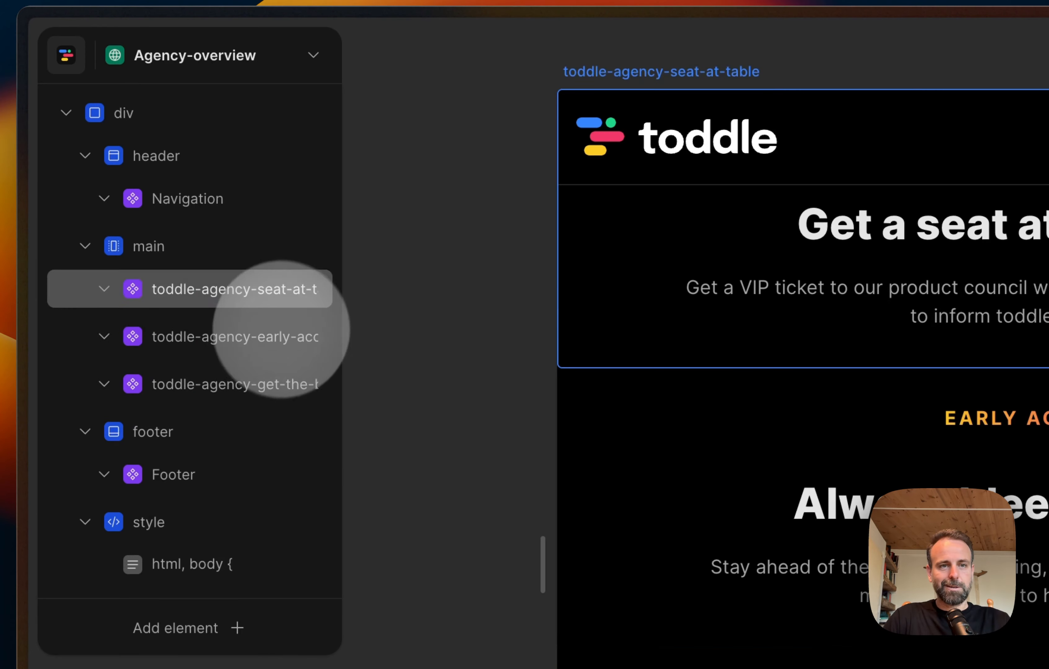
pyautogui.click(292, 300)
pyautogui.press('Delete')
pyautogui.click(291, 303)
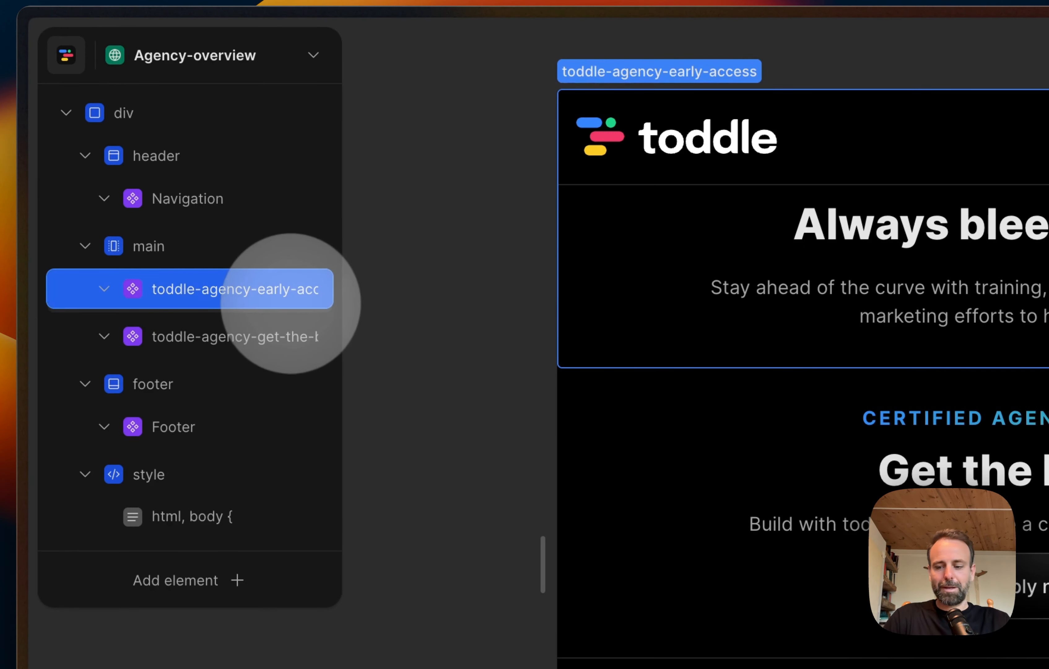
pyautogui.press('Delete')
pyautogui.click(253, 299)
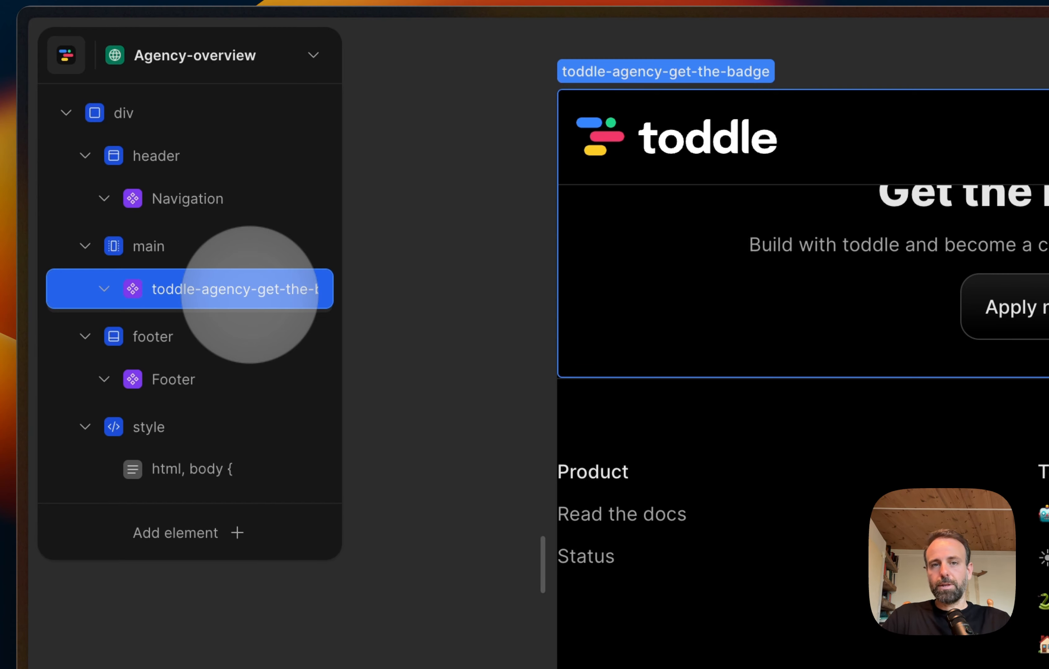
pyautogui.press('Delete')
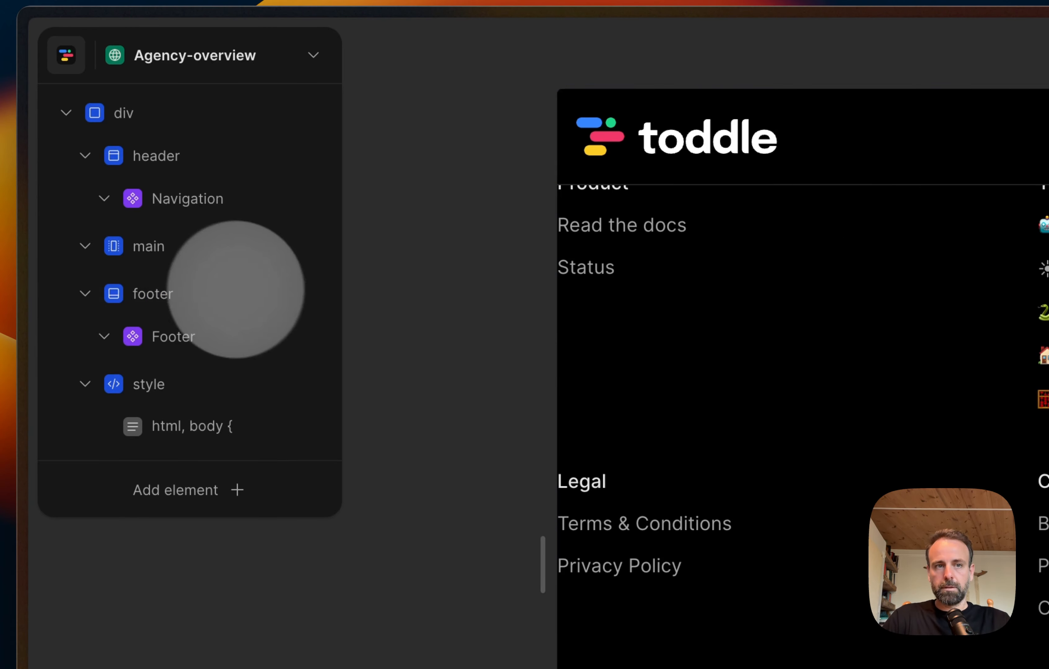
# Step: Select the emptied main element and collapse the header element in the page's element tree
pyautogui.click(193, 246)
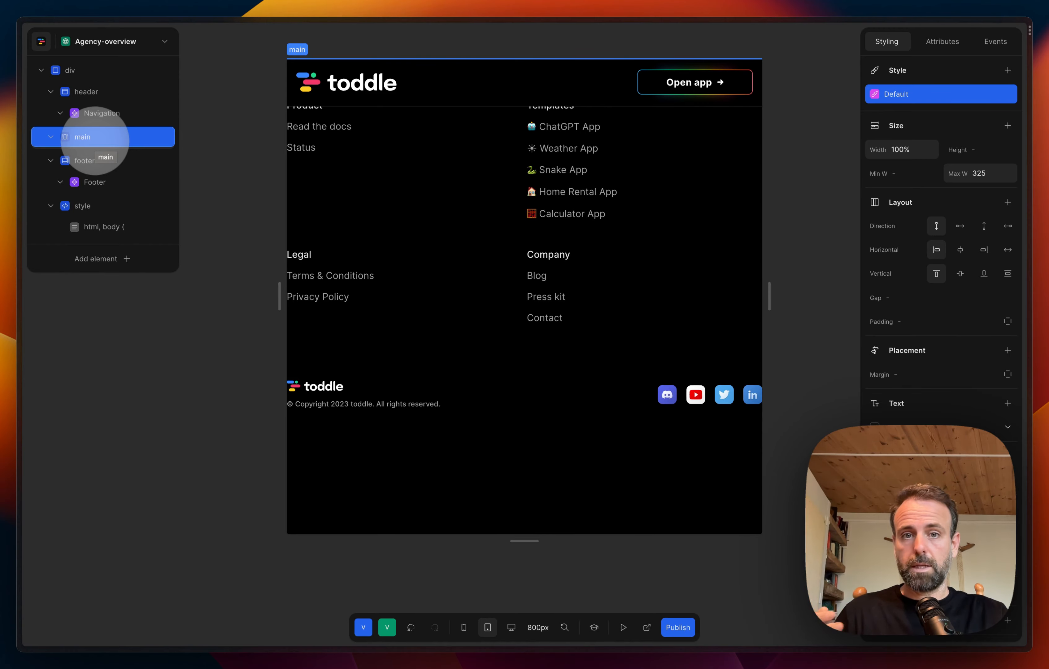
pyautogui.scroll(-3, 514, 174)
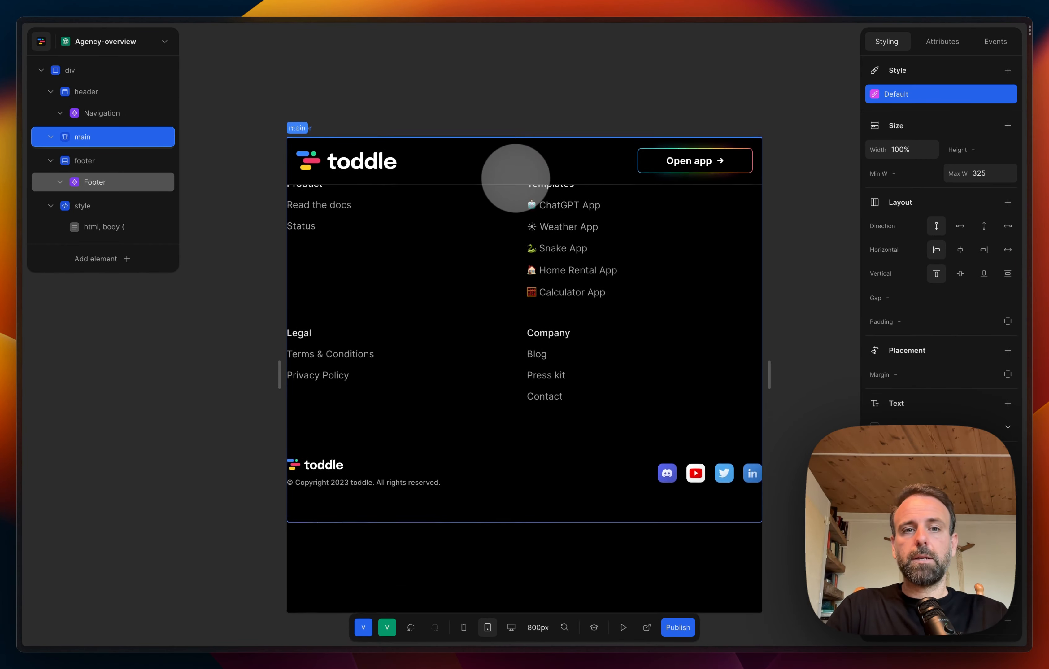
pyautogui.scroll(3, 507, 177)
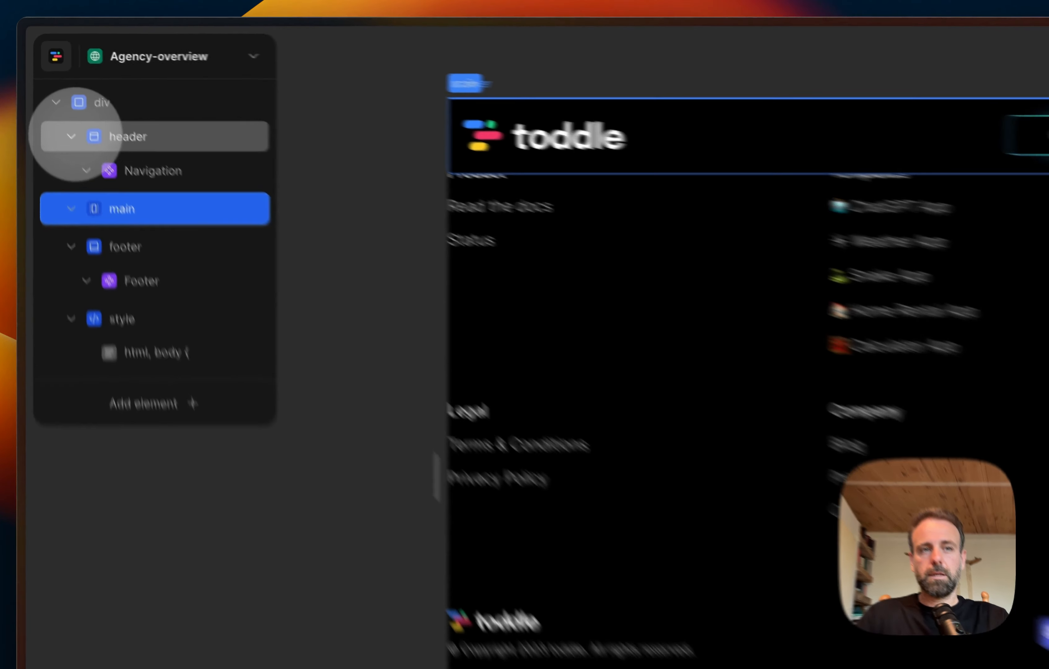
pyautogui.click(51, 91)
pyautogui.click(73, 71)
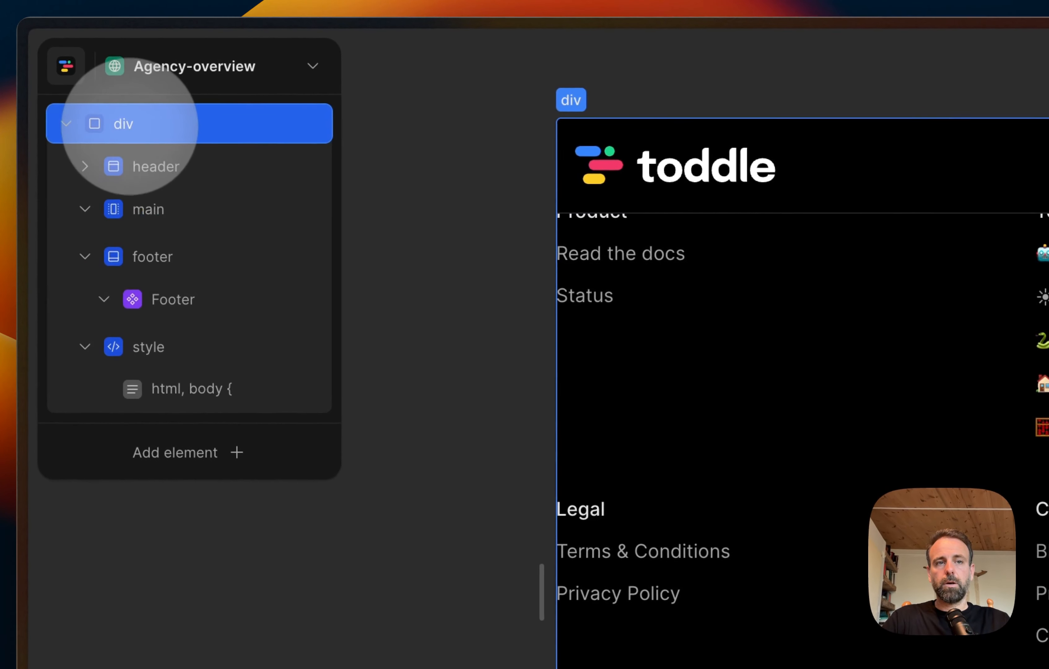
pyautogui.rightClick(161, 124)
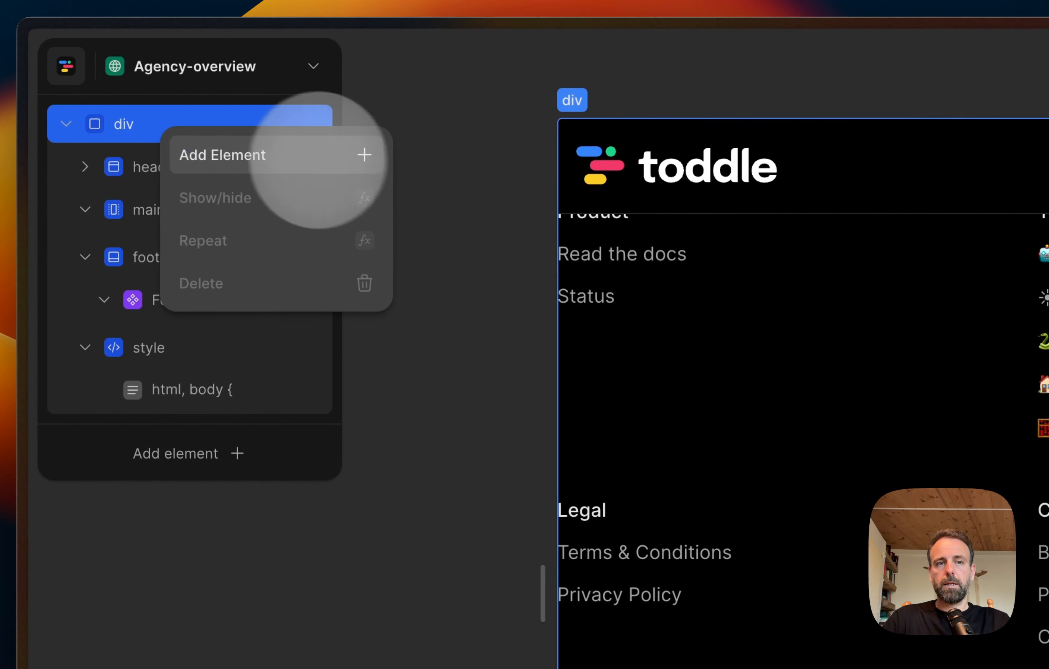
pyautogui.click(98, 117)
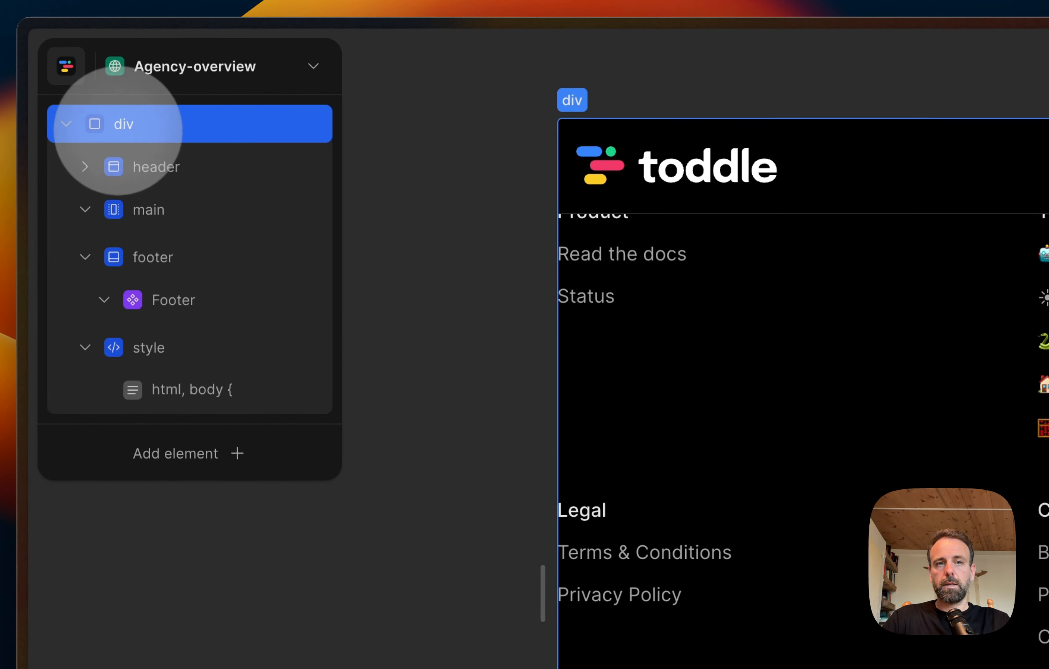
pyautogui.rightClick(145, 127)
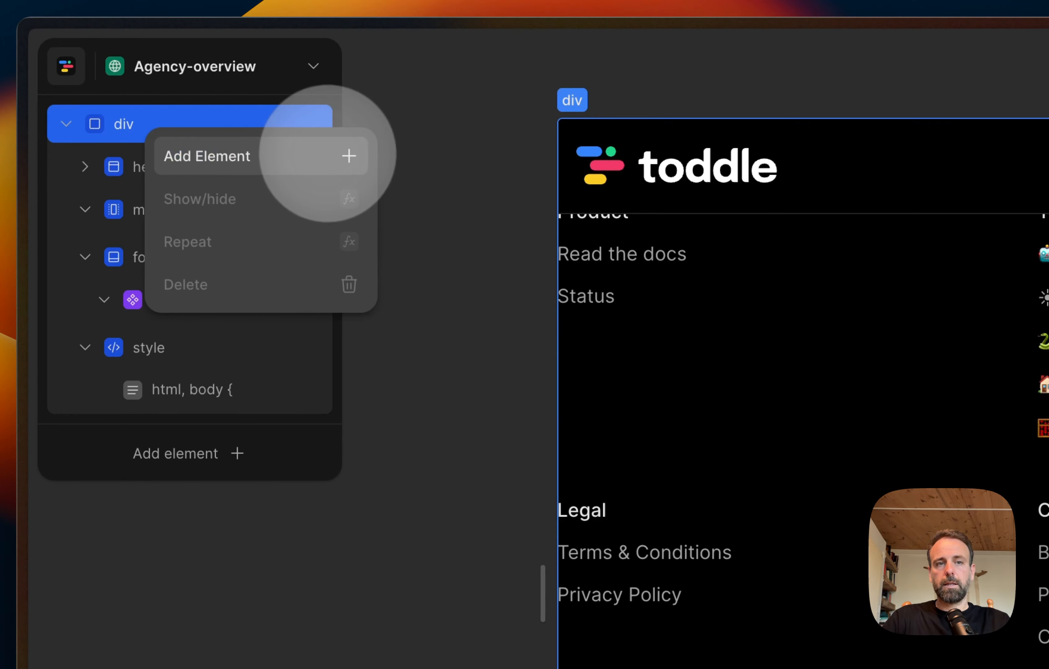
pyautogui.click(328, 155)
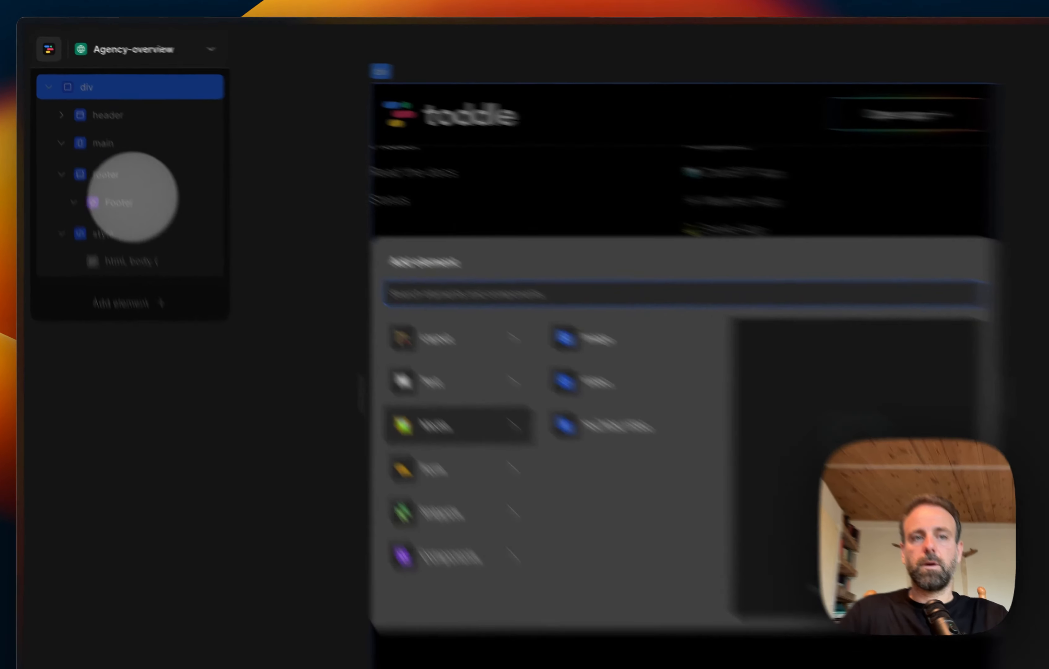
pyautogui.click(104, 128)
# Step: Add a Div layout element inside the main element
pyautogui.click(91, 117)
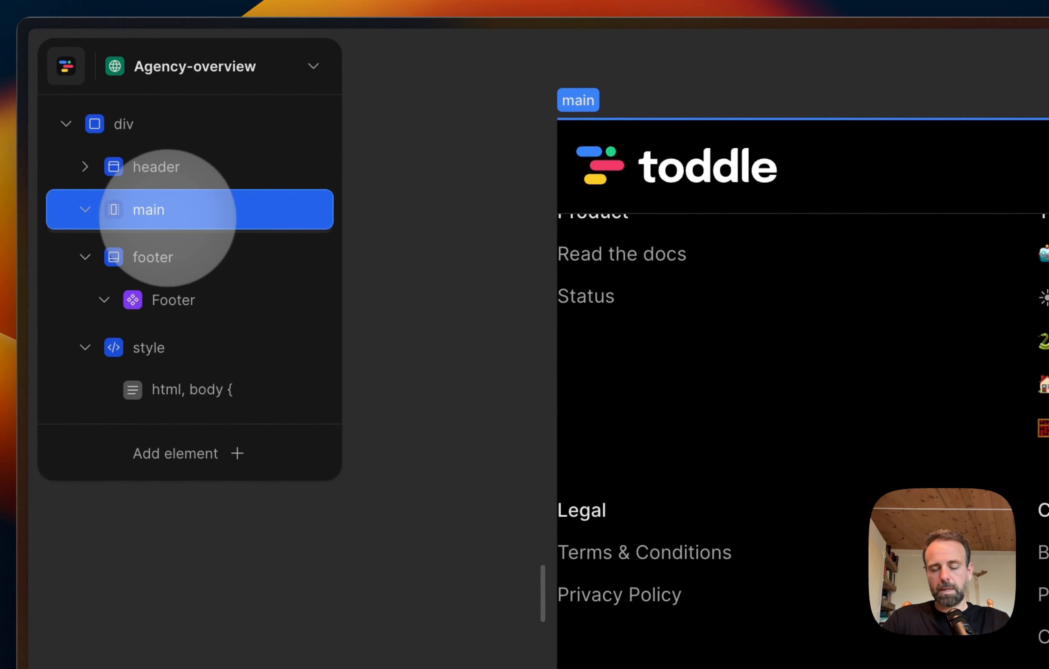
pyautogui.rightClick(173, 213)
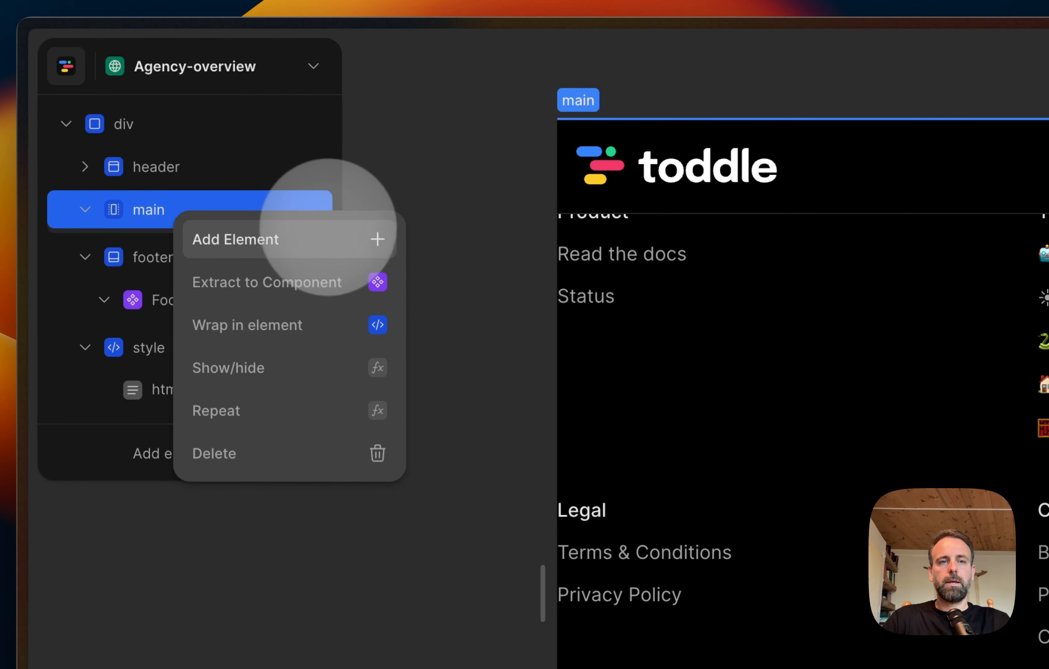
pyautogui.click(331, 233)
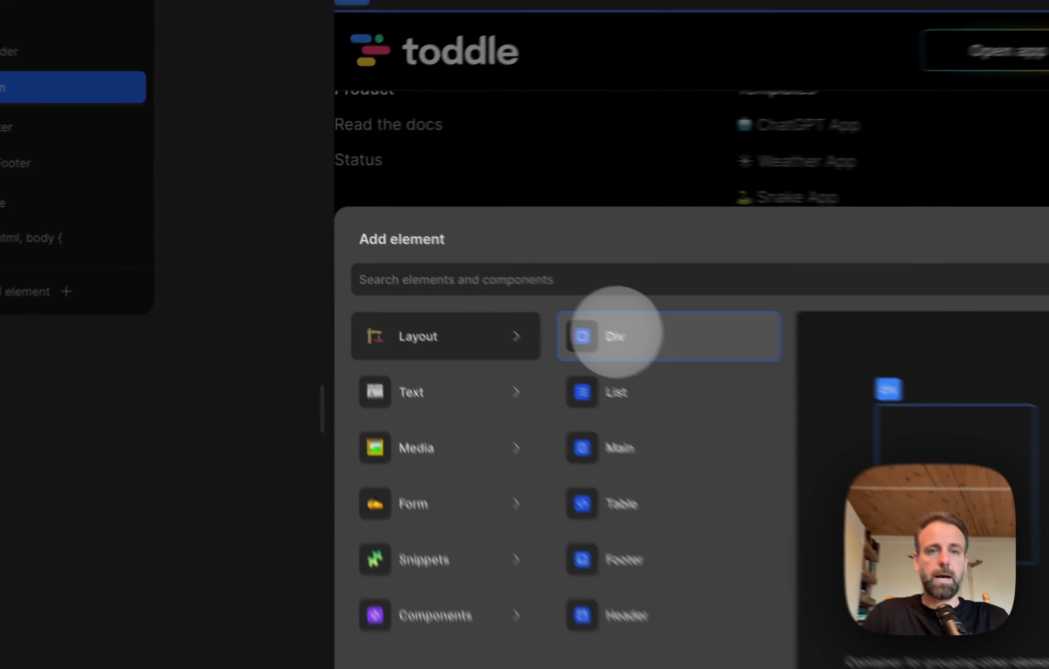
pyautogui.click(455, 261)
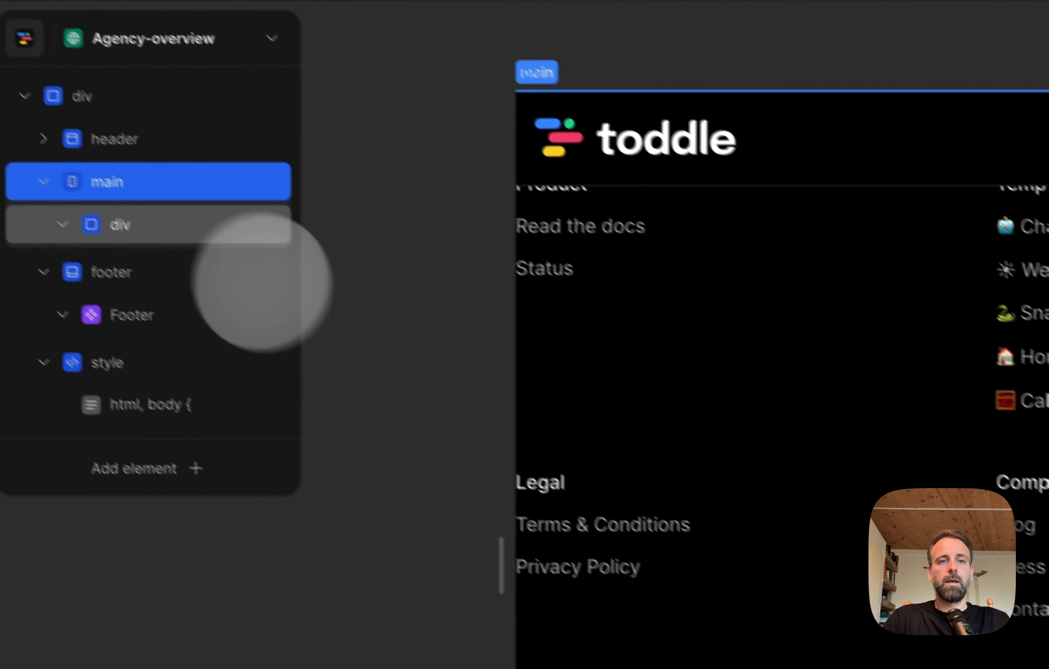
# Step: Start adding a child element inside the new div under main
pyautogui.click(163, 227)
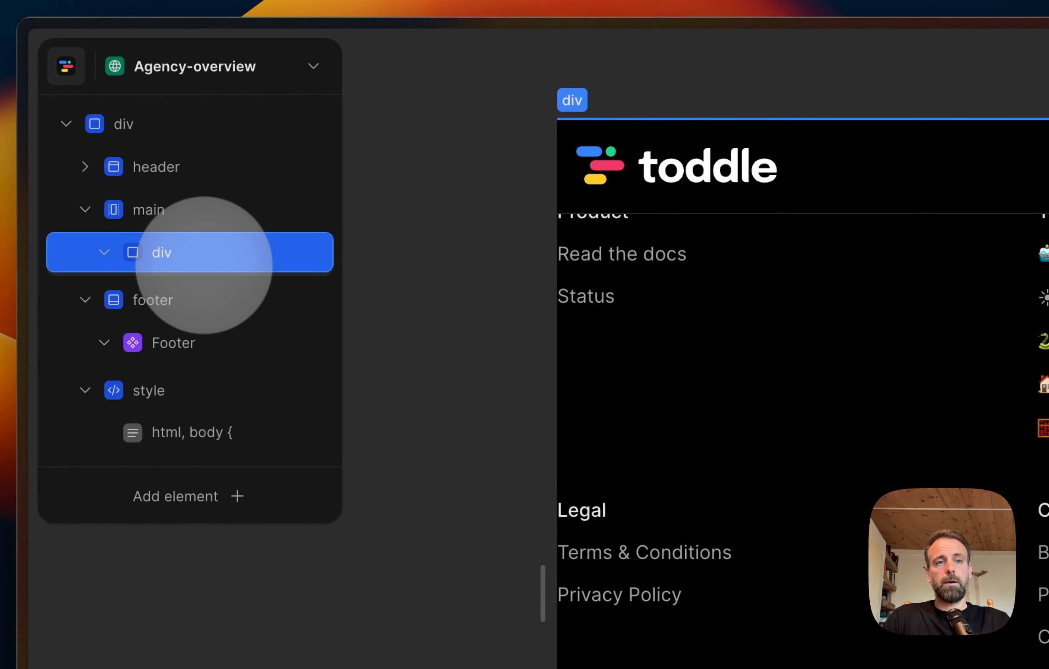
pyautogui.rightClick(204, 265)
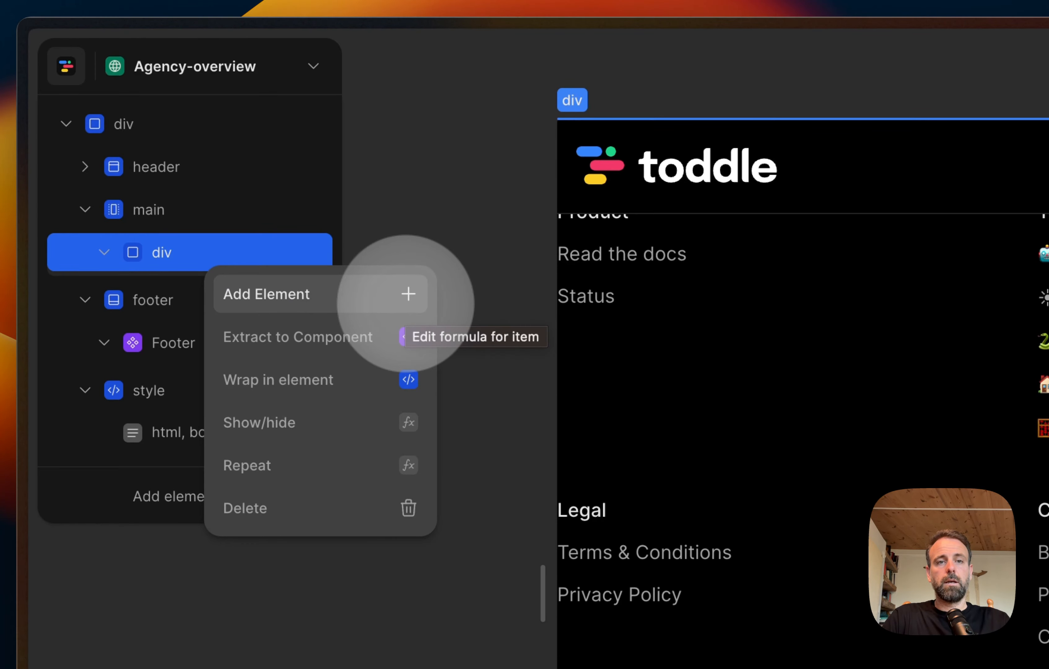
pyautogui.click(406, 298)
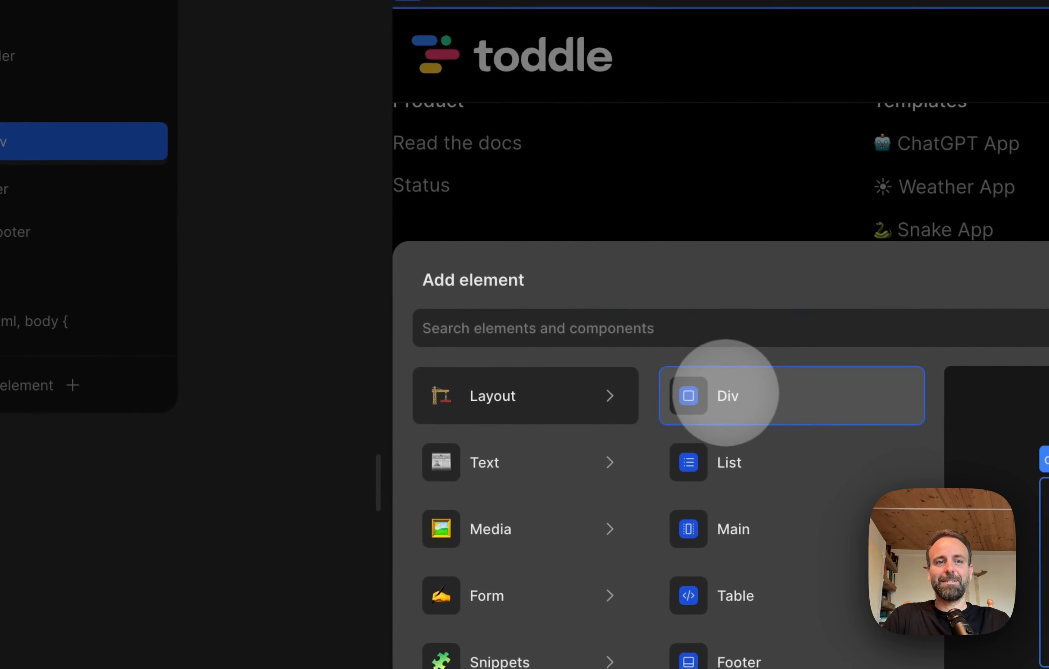
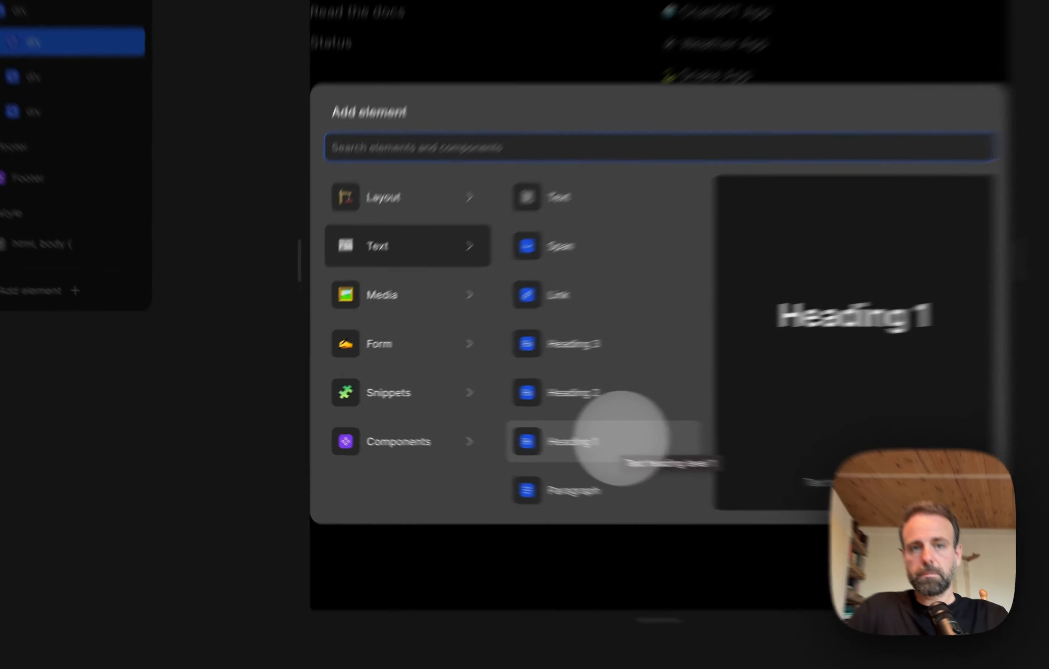
# Step: Add a Heading 1 element inside the first nested div and set its text to "Hire world-class visual programmers"
pyautogui.click(499, 425)
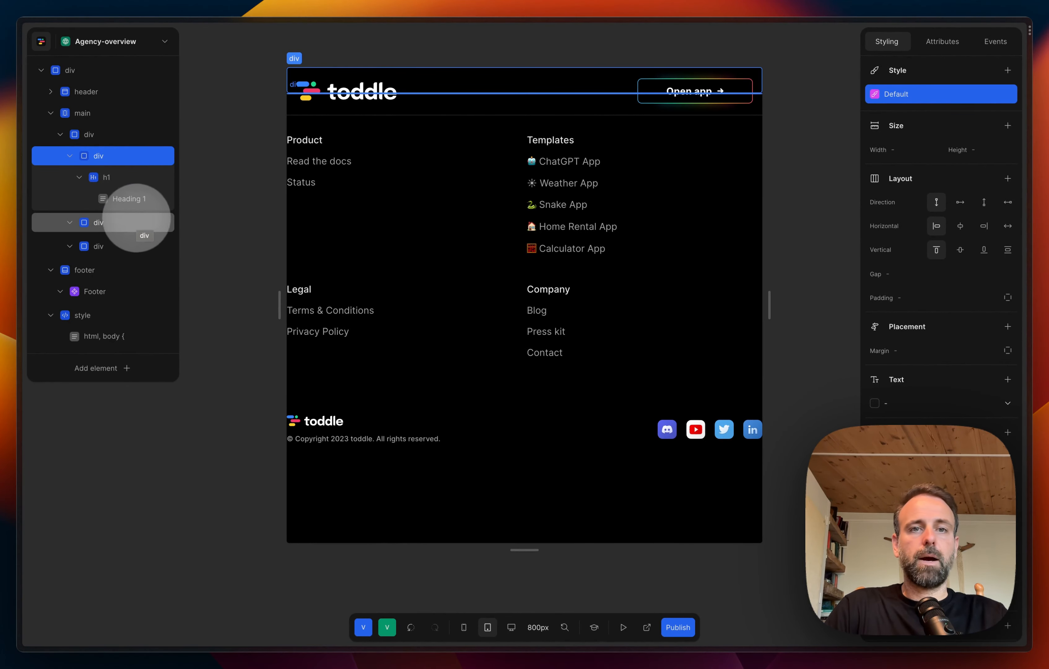
pyautogui.click(126, 201)
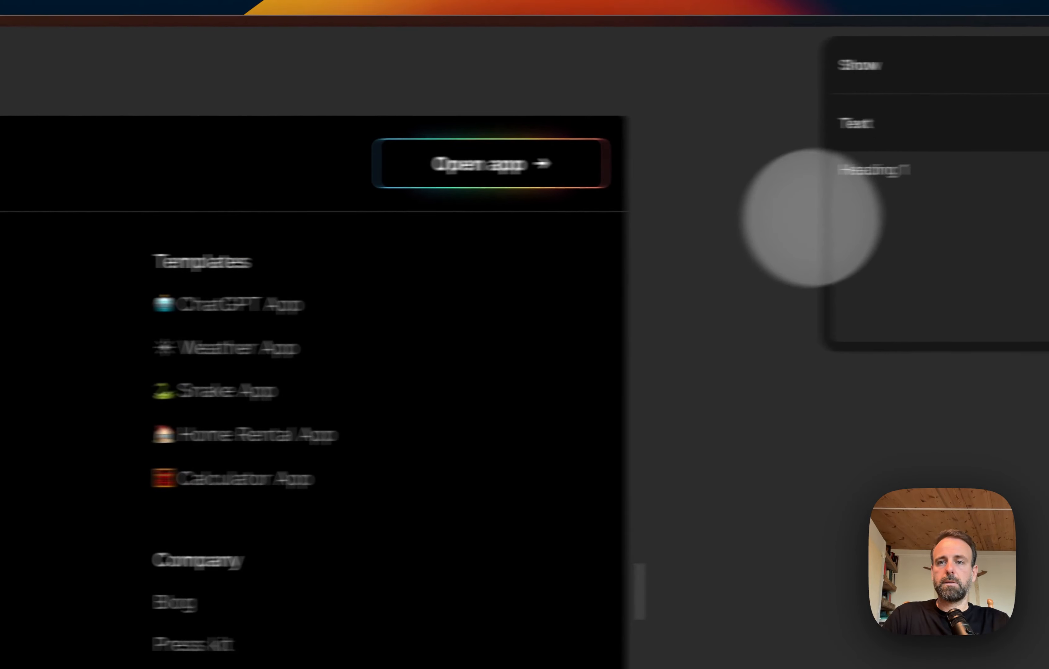
pyautogui.click(839, 177)
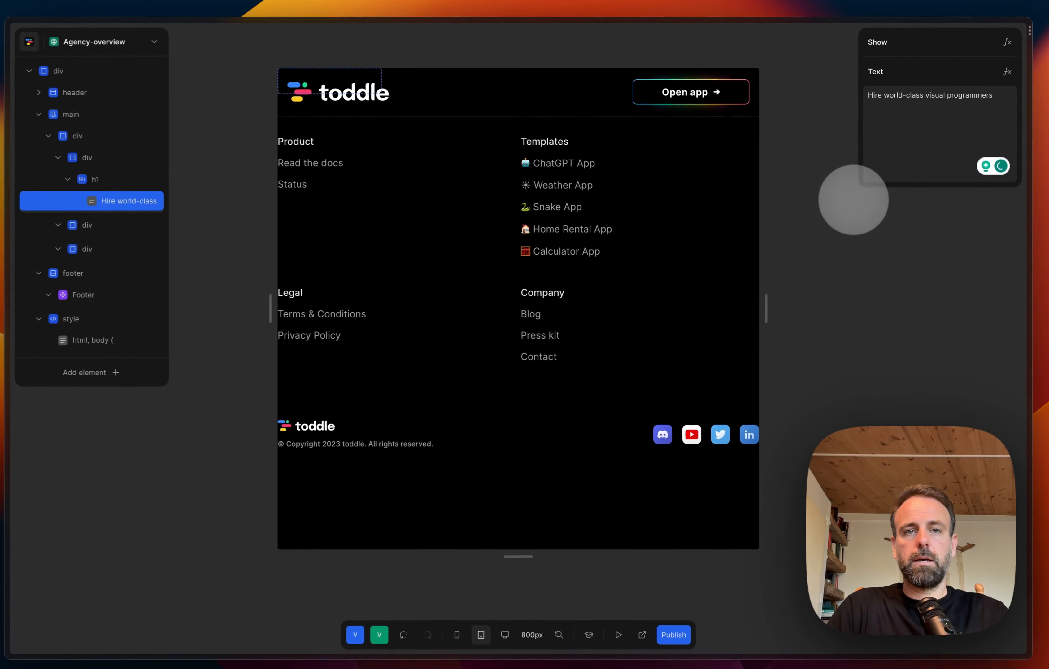
pyautogui.click(851, 198)
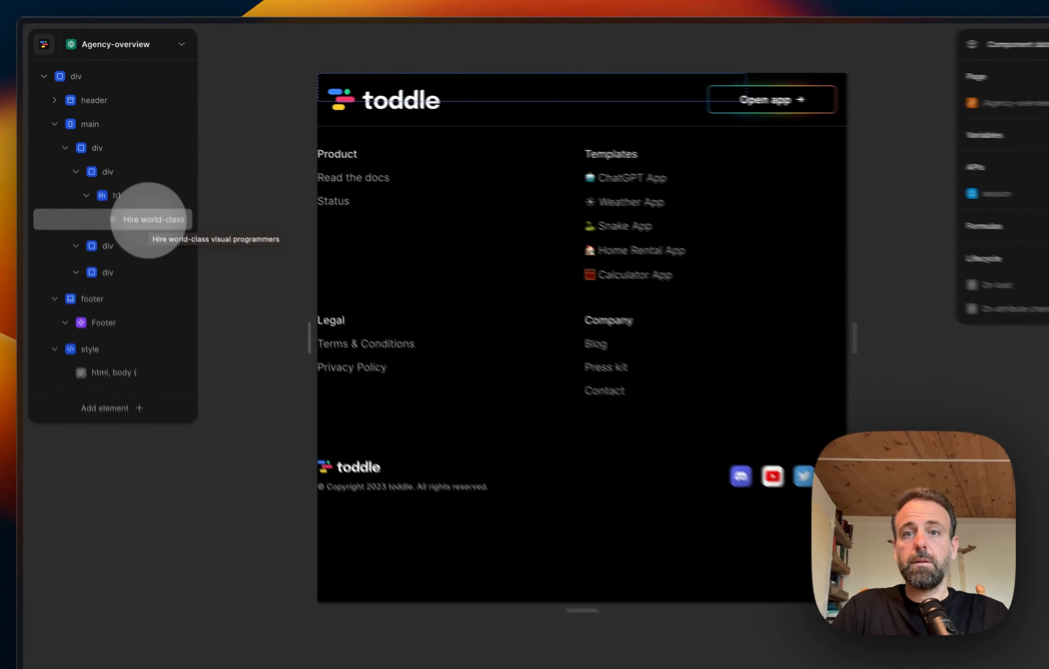
pyautogui.click(135, 199)
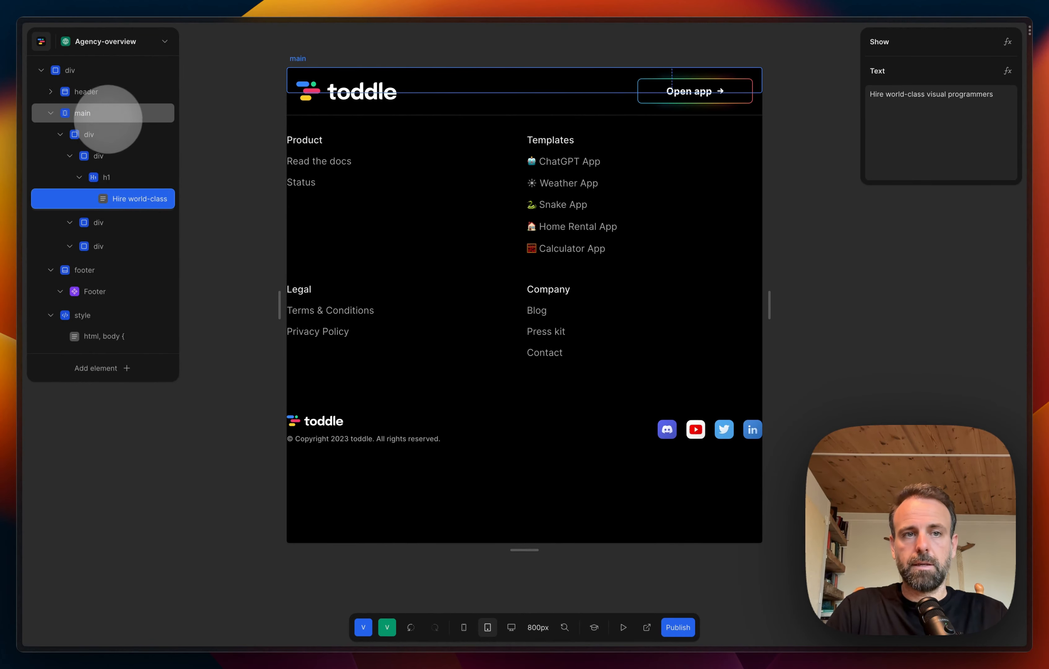
# Step: Set the height of the div directly under main to 800px
pyautogui.click(108, 118)
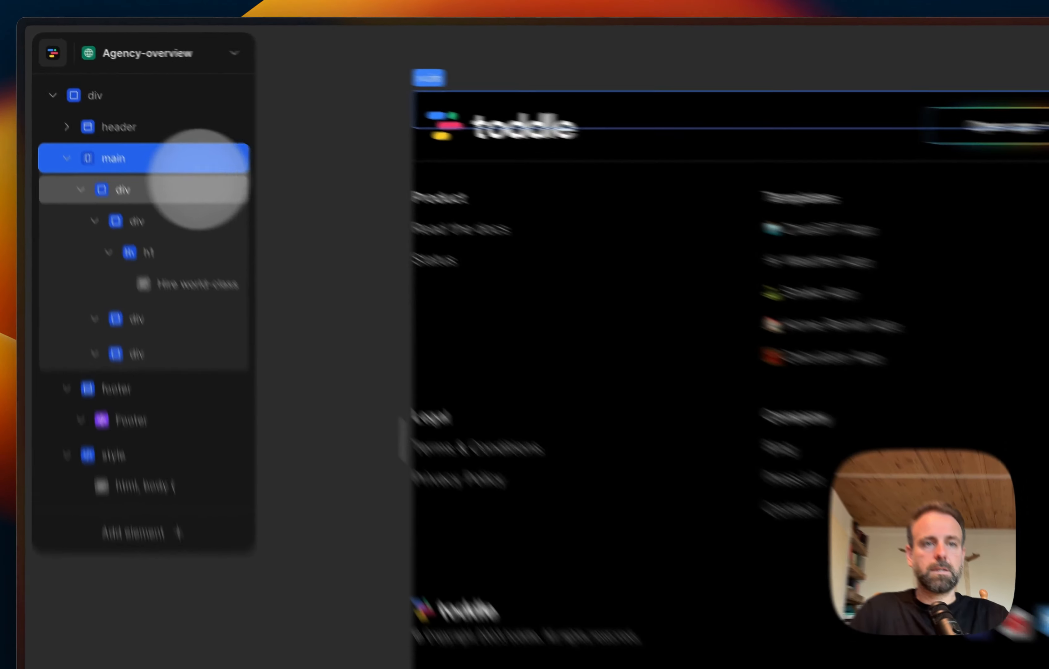
pyautogui.click(113, 134)
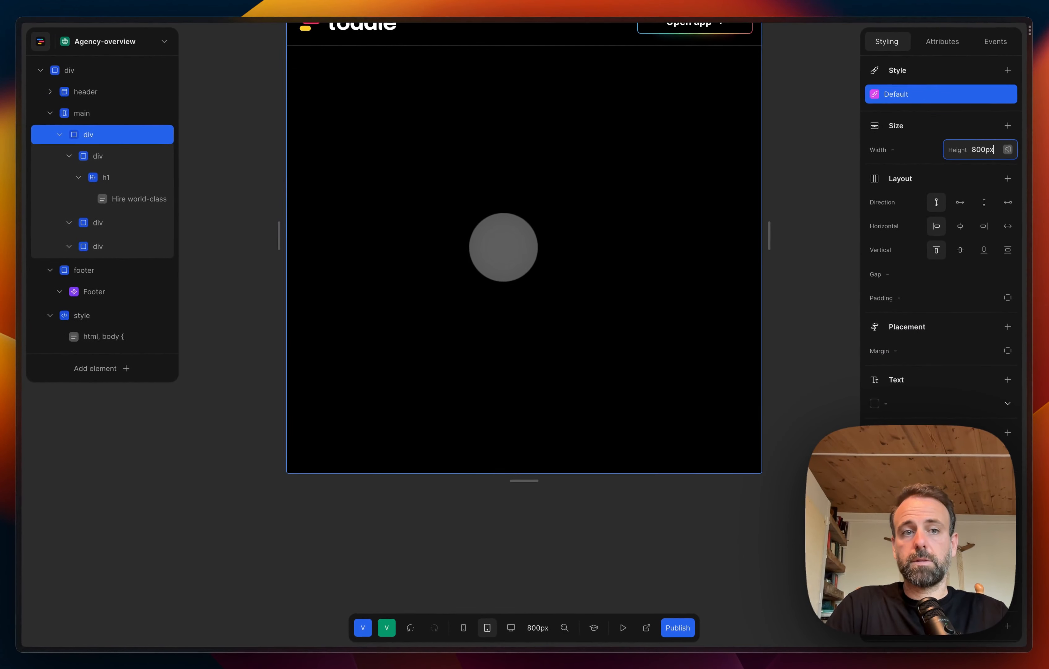
pyautogui.scroll(2, 503, 247)
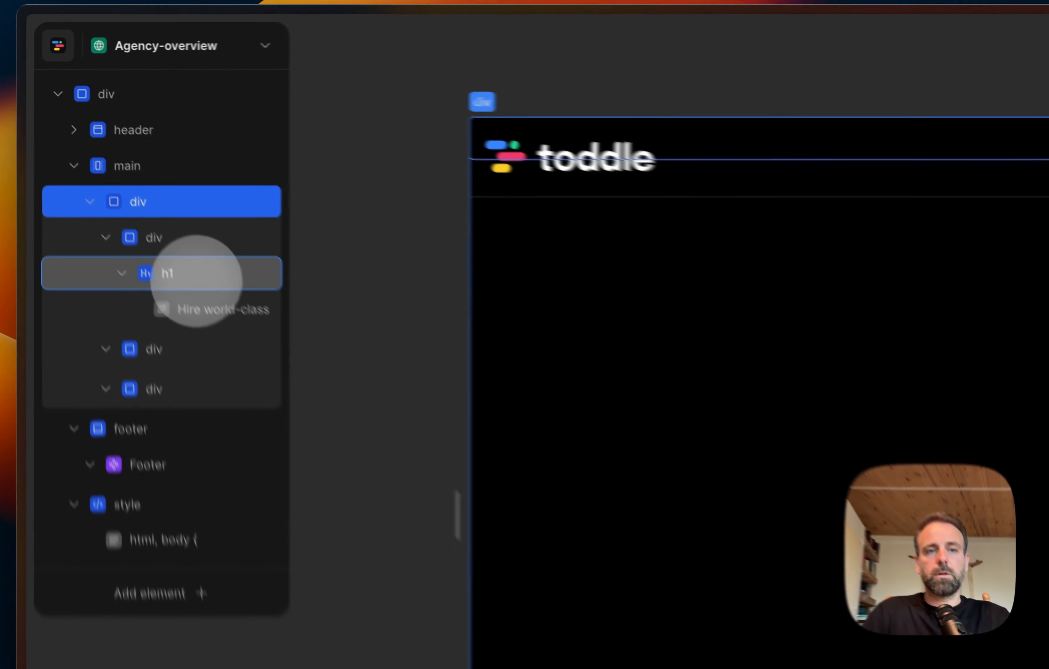
# Step: Set the text colour of the h1 heading to red-50
pyautogui.click(124, 176)
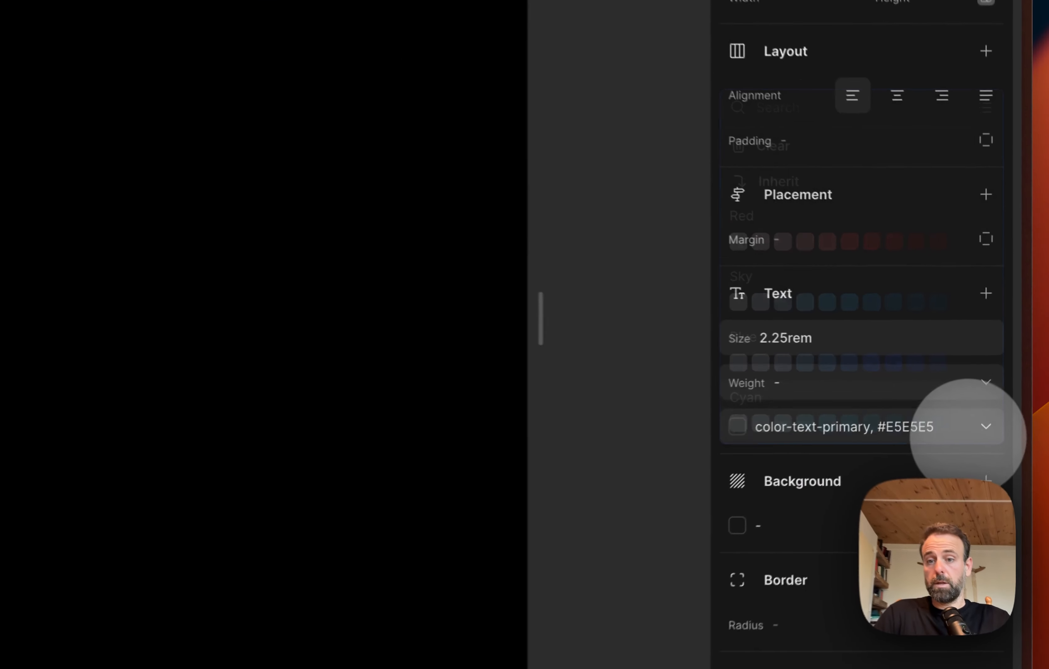
pyautogui.click(997, 379)
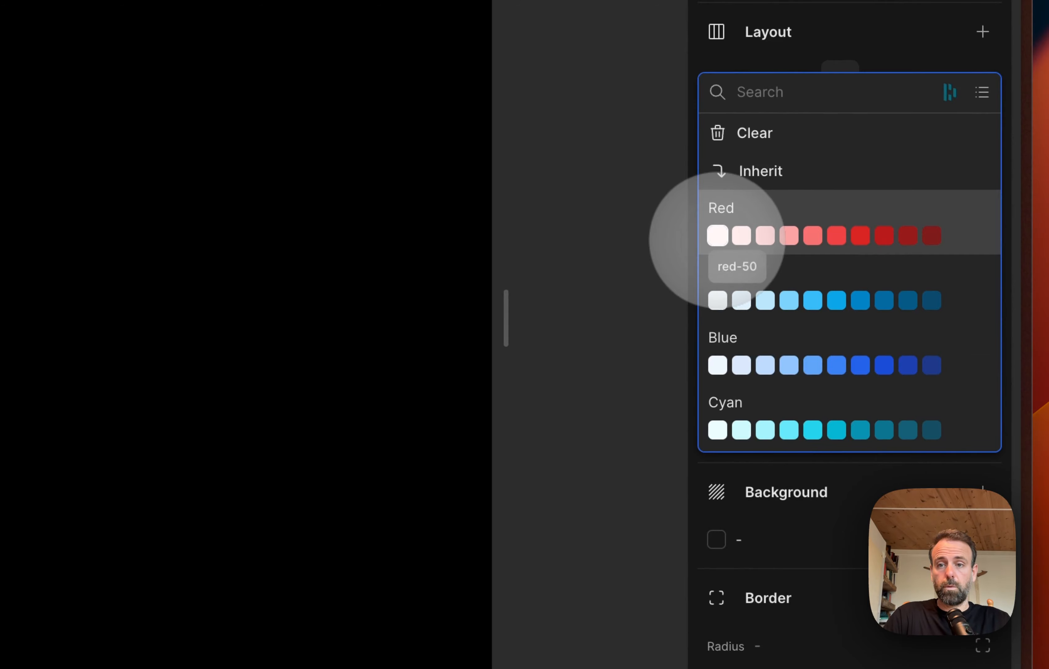
pyautogui.click(717, 236)
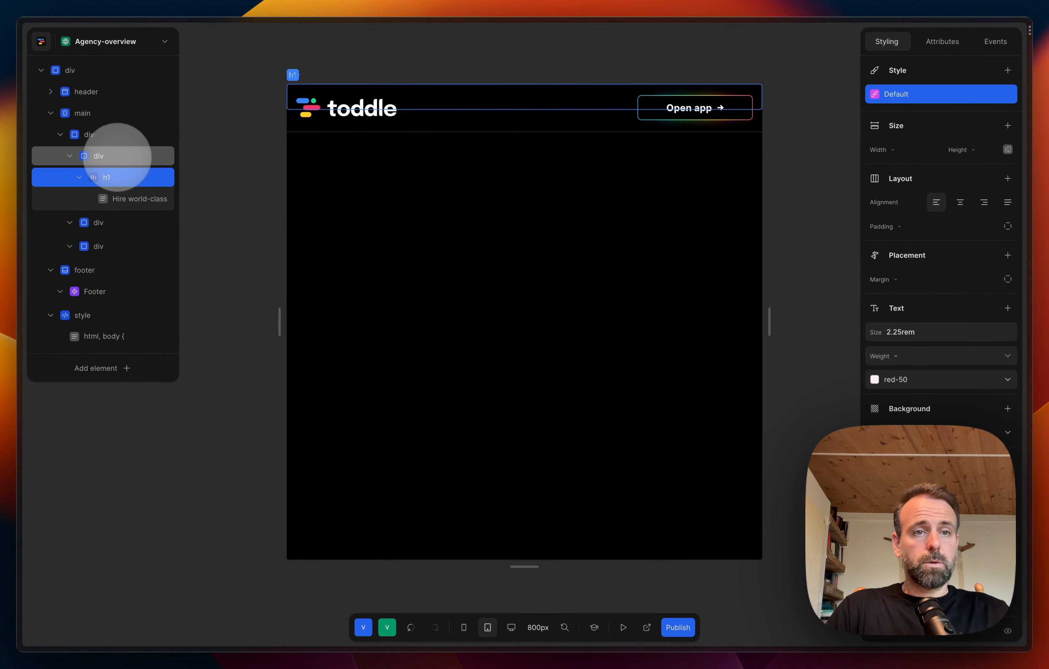
# Step: Centre the contents of the 800px-high div under main both vertically and horizontally
pyautogui.click(118, 155)
pyautogui.click(119, 138)
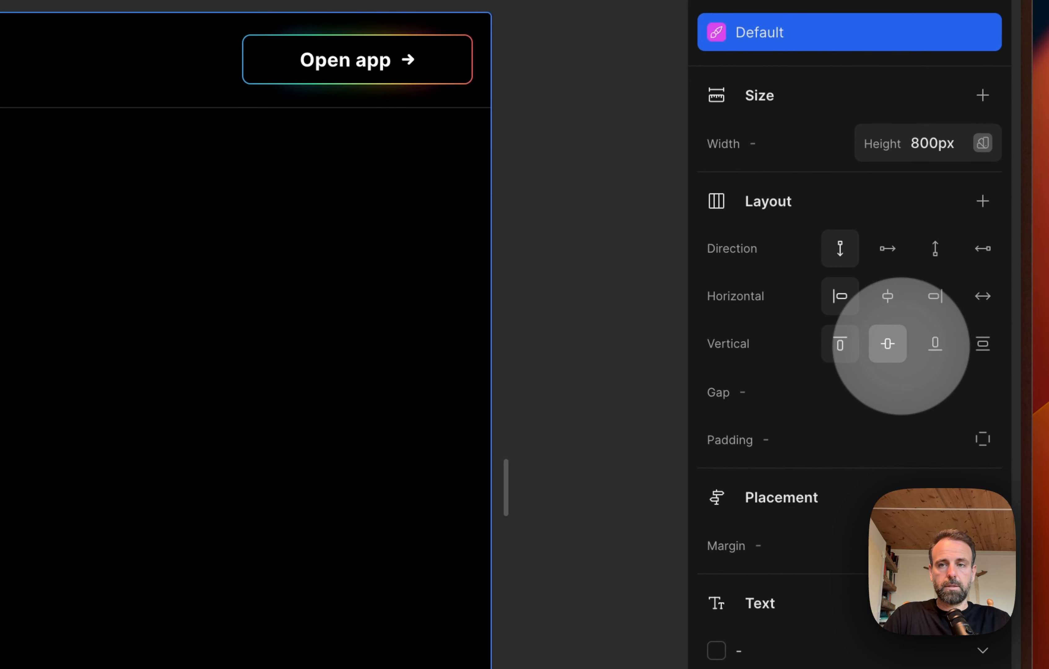
pyautogui.click(896, 346)
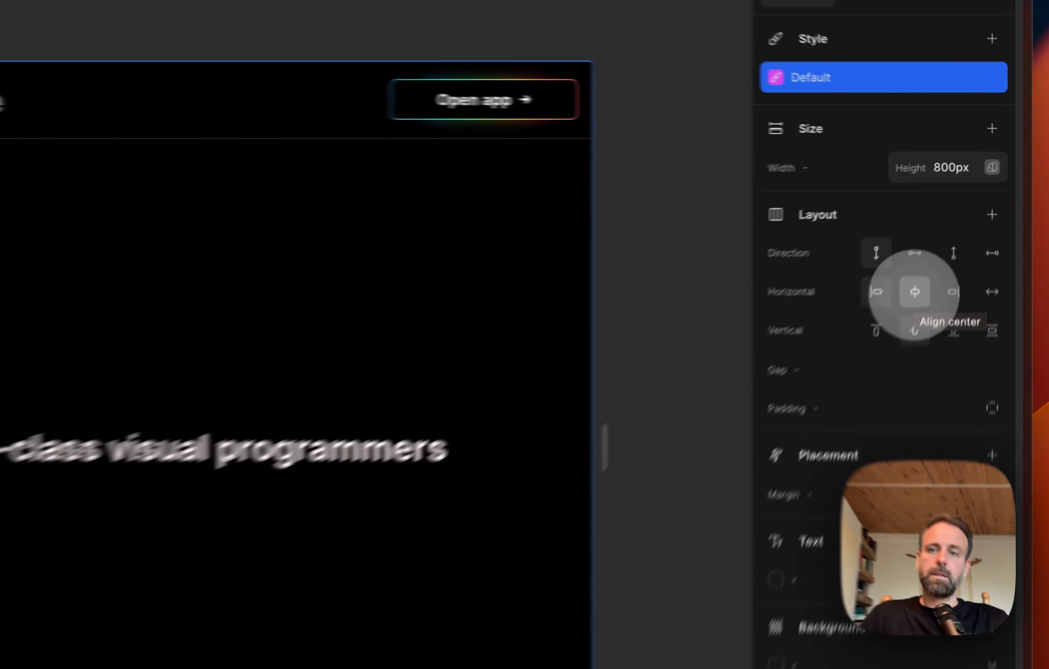
pyautogui.click(960, 226)
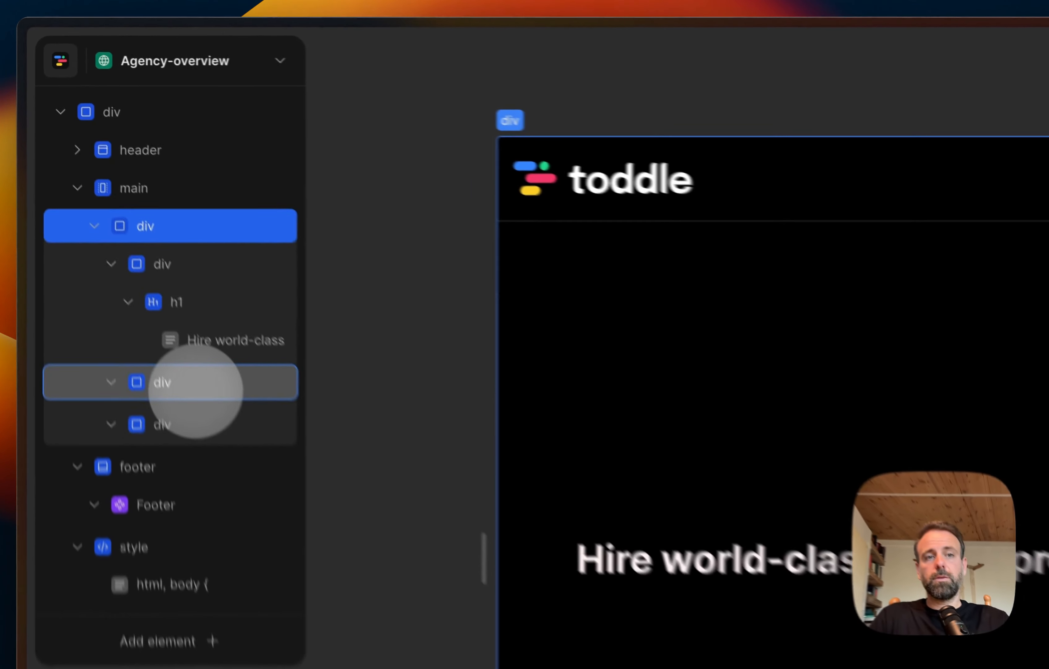
# Step: Select the second nested div under main's wrapper div and collapse the div that holds the heading in the element tree
pyautogui.click(196, 384)
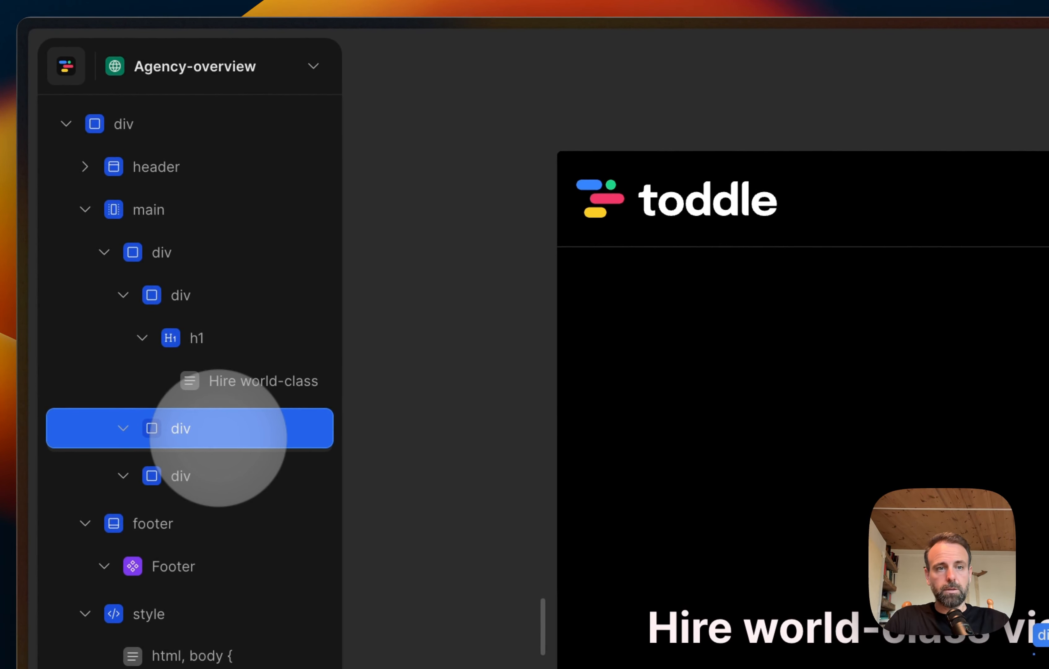
pyautogui.rightClick(219, 437)
pyautogui.click(188, 435)
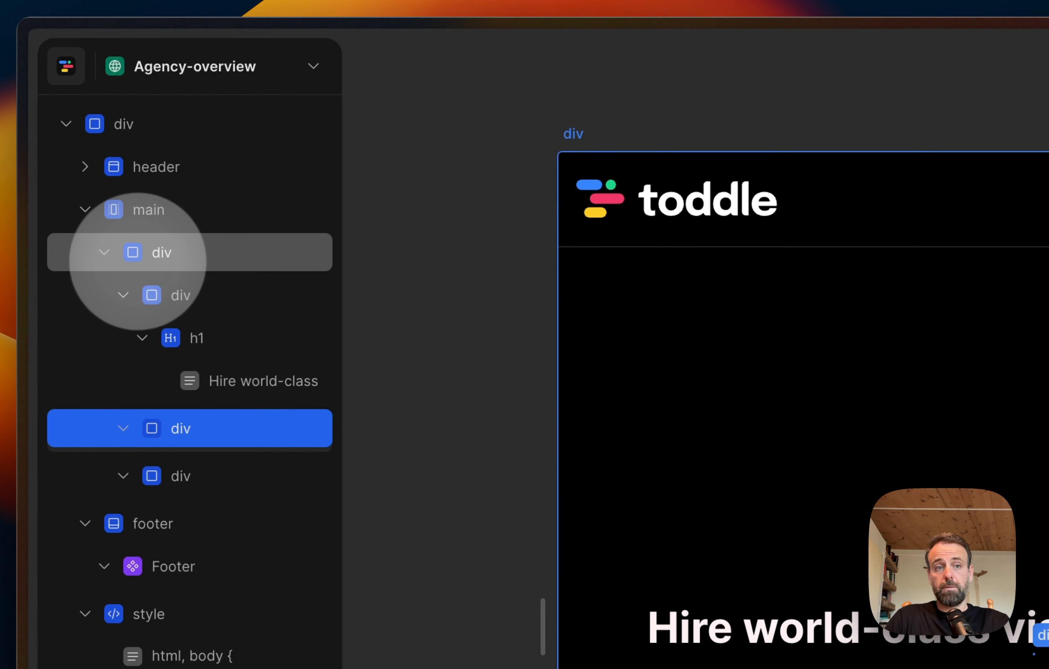
pyautogui.click(103, 253)
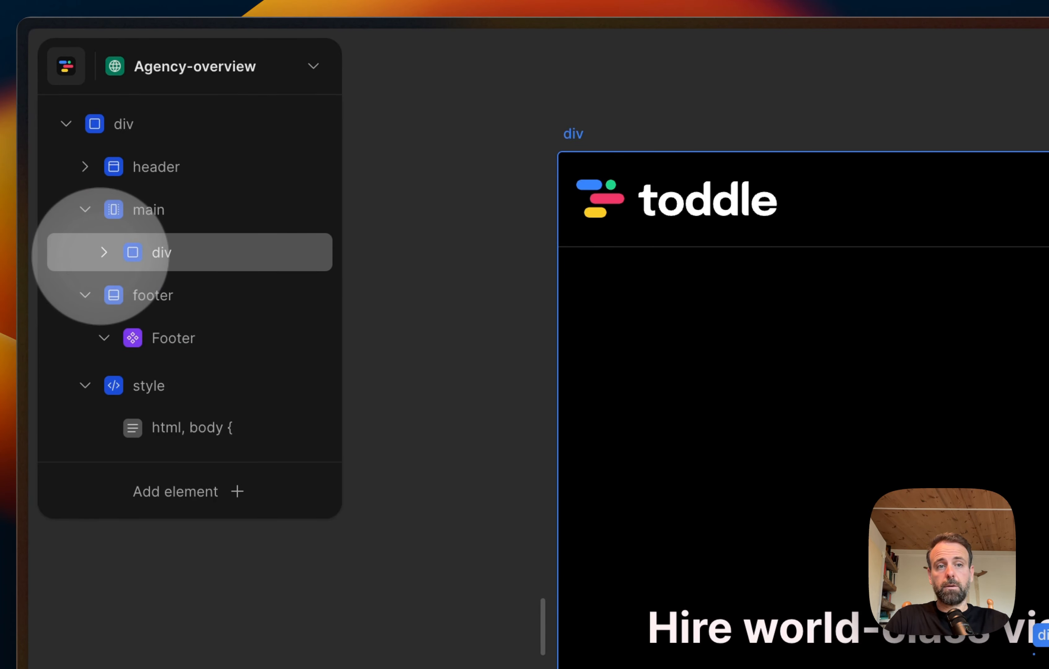
pyautogui.click(104, 252)
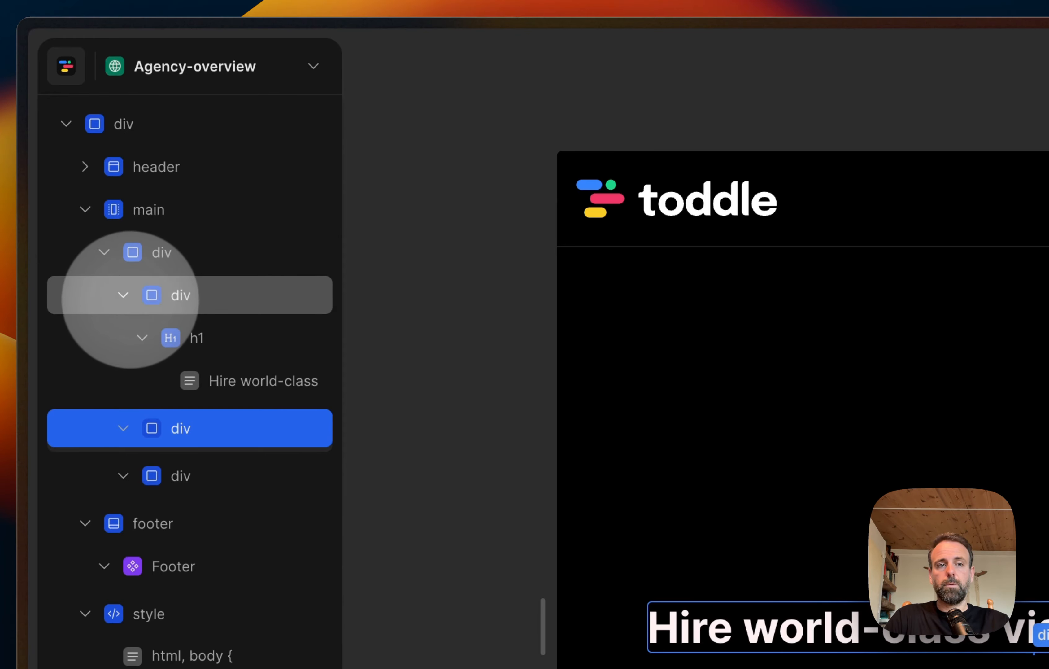
pyautogui.click(123, 295)
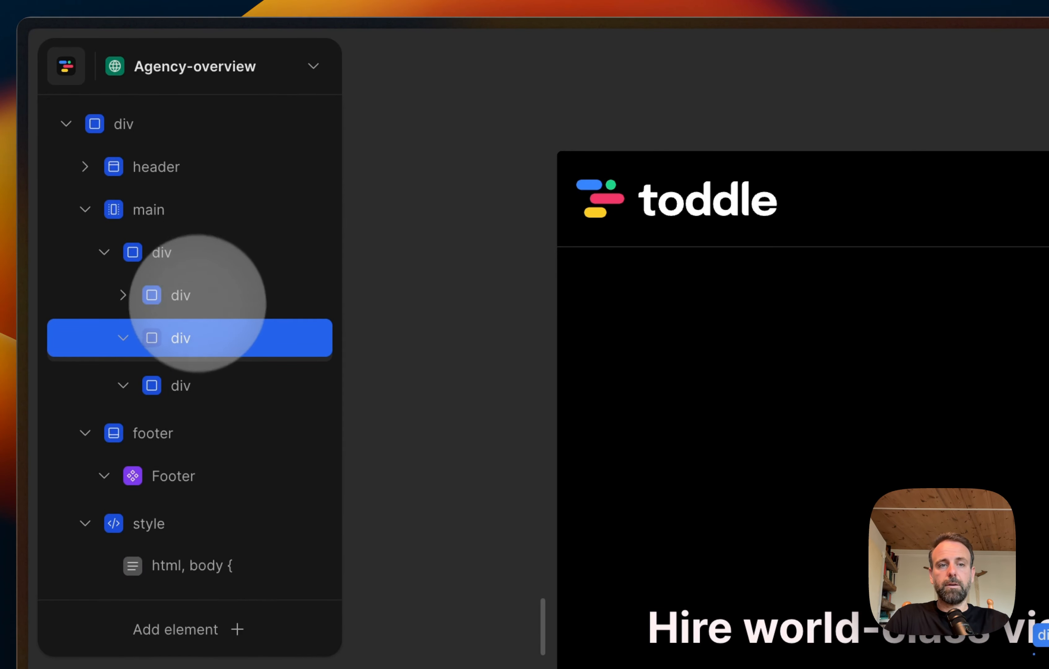
# Step: Add a Paragraph text element inside the second nested div
pyautogui.rightClick(184, 351)
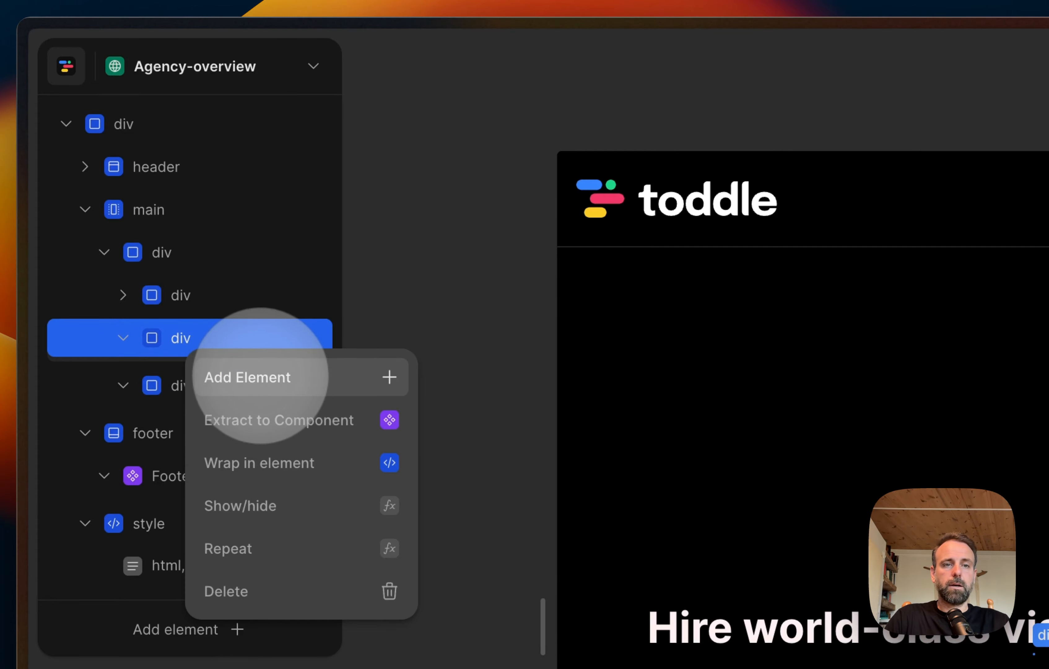
pyautogui.click(260, 376)
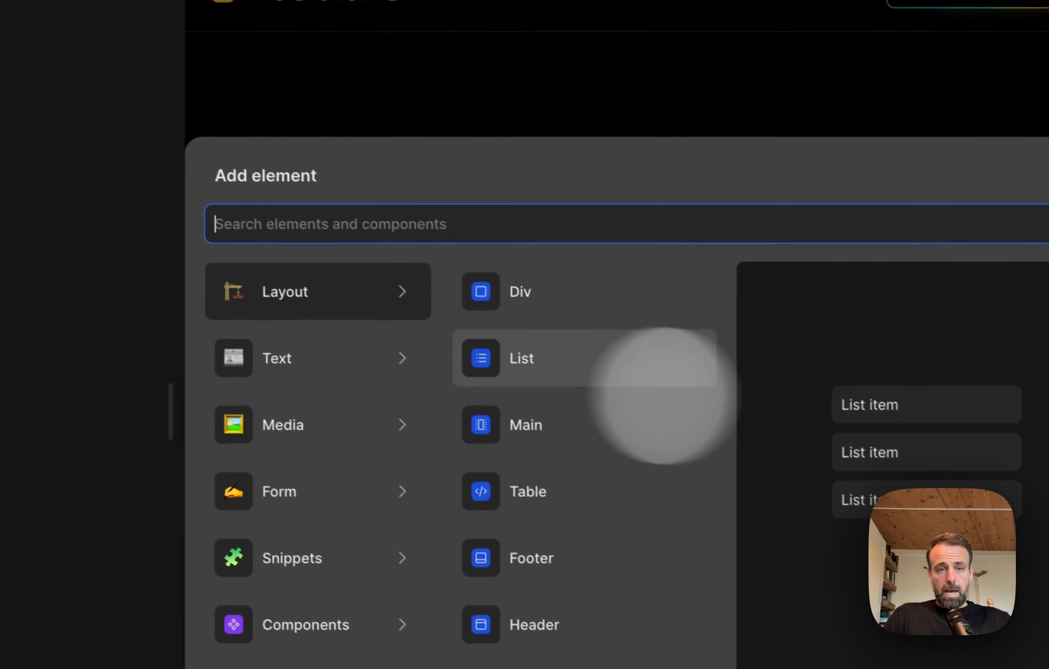
pyautogui.moveTo(744, 597)
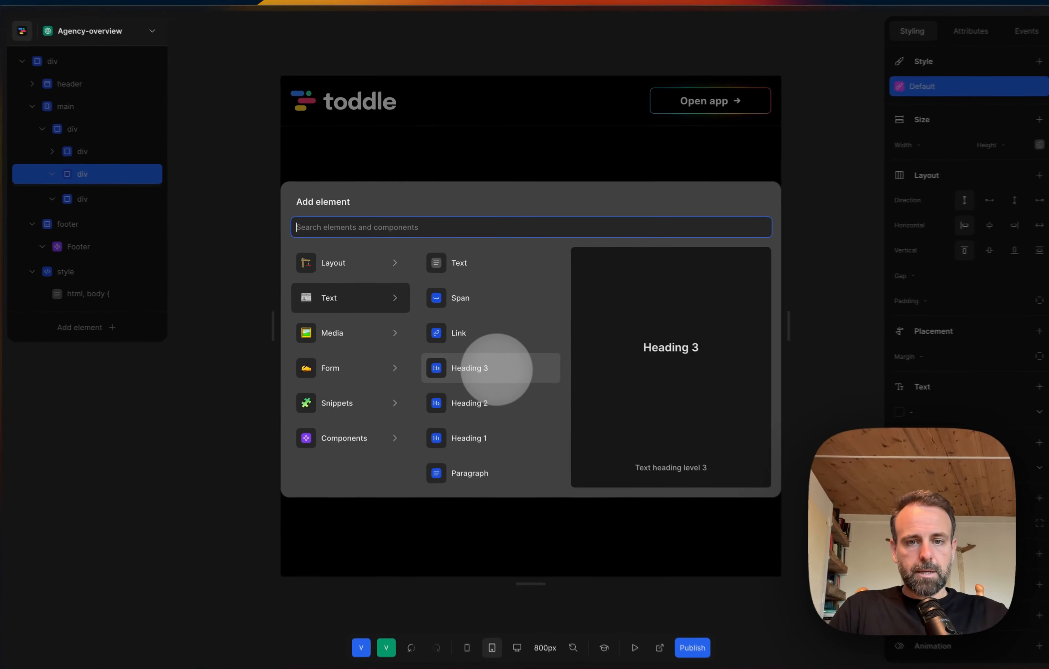
pyautogui.scroll(-2, 595, 492)
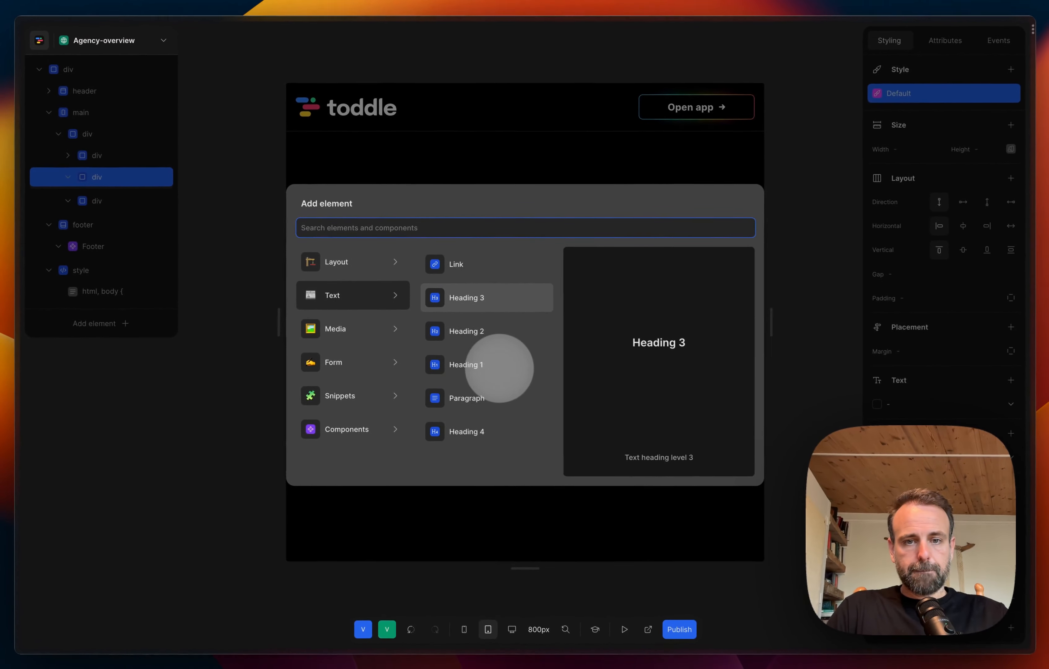
pyautogui.scroll(-1, 500, 370)
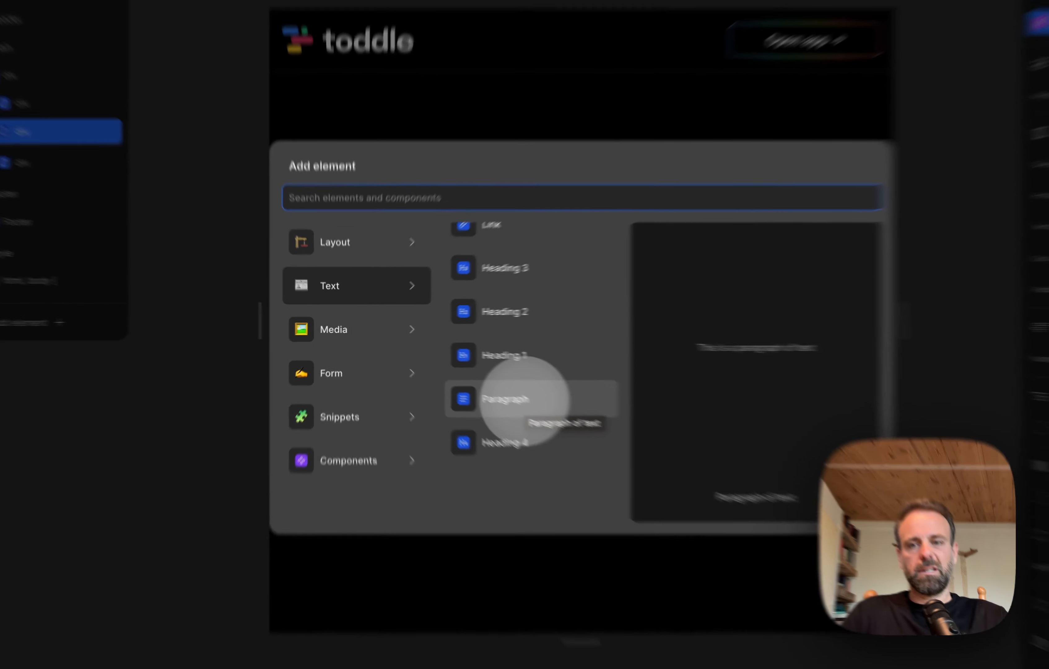
pyautogui.click(481, 383)
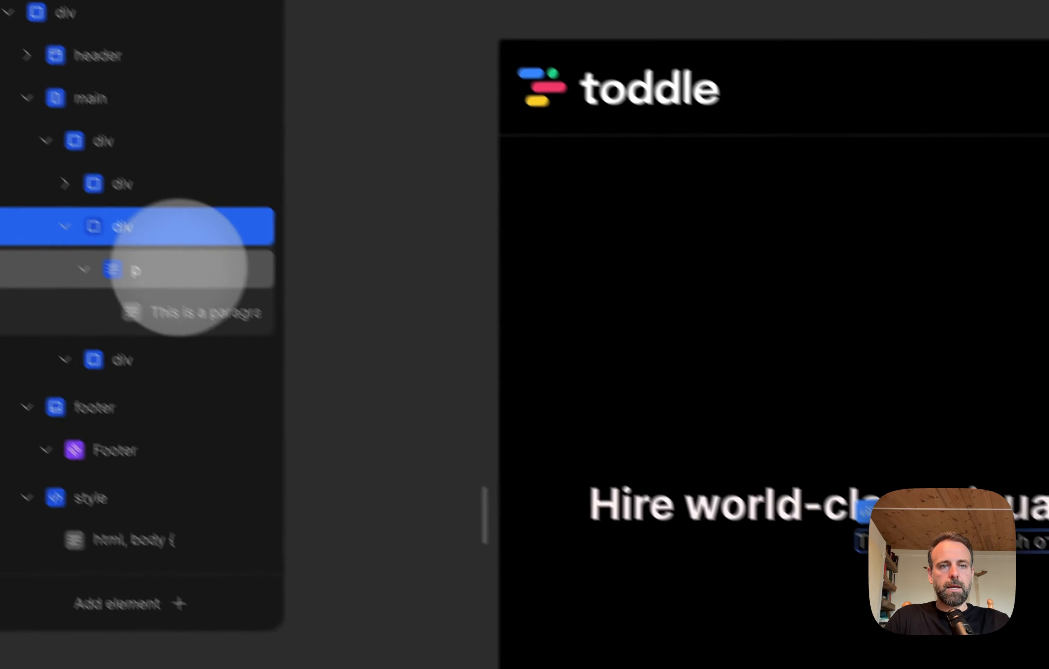
# Step: Replace the paragraph's placeholder text with "Build your web app with the best toddle creators in the business."
pyautogui.click(232, 351)
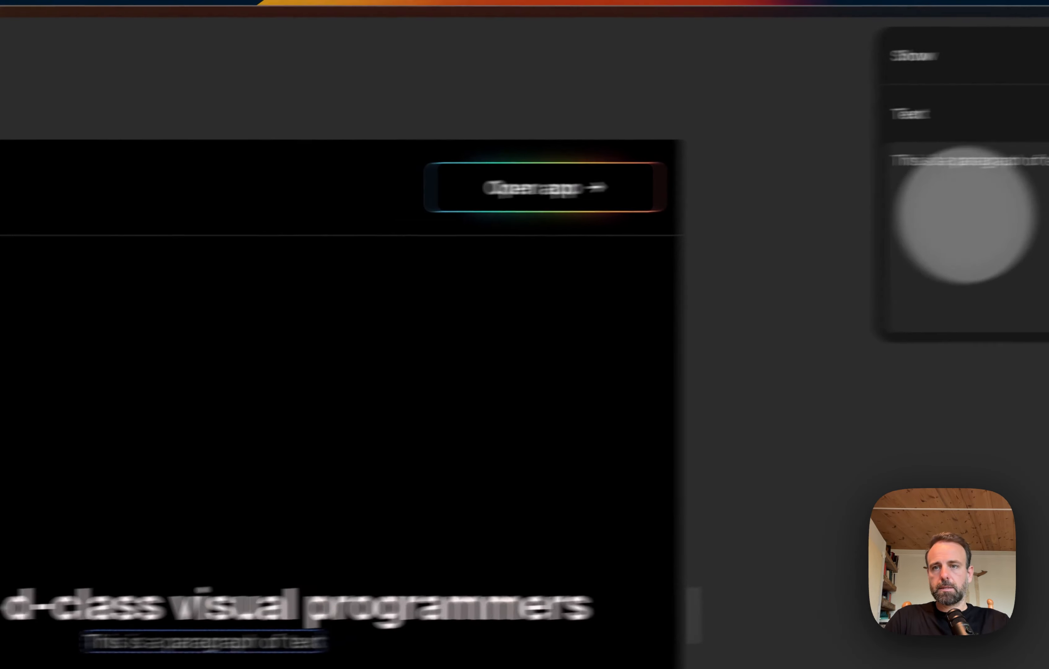
pyautogui.moveTo(727, 172); pyautogui.dragTo(832, 176)
pyautogui.press('super+a')
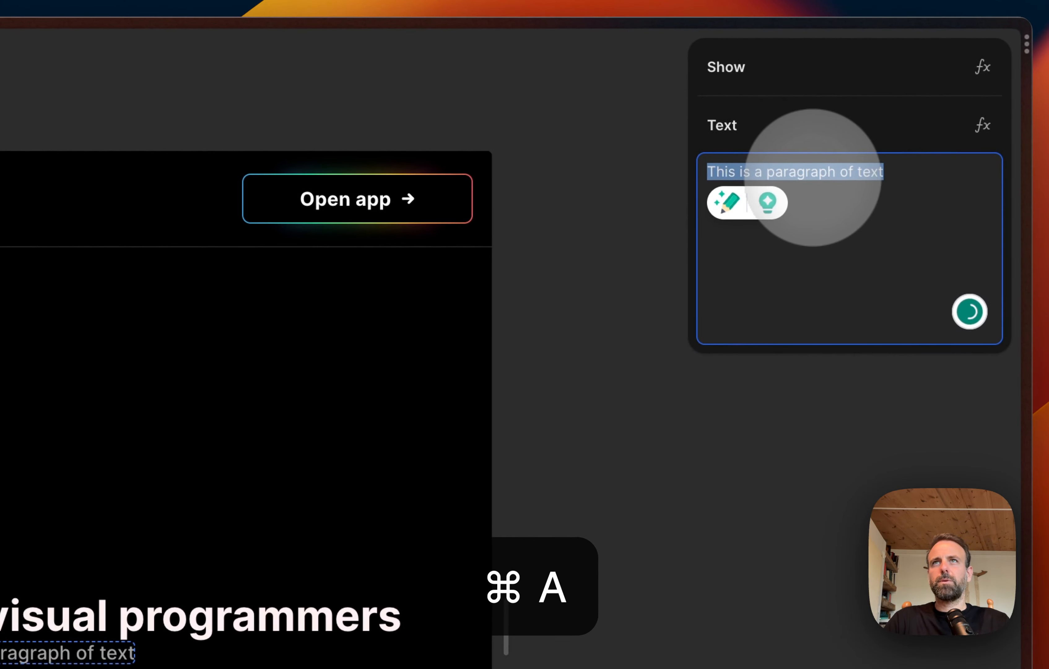
pyautogui.write('Build')
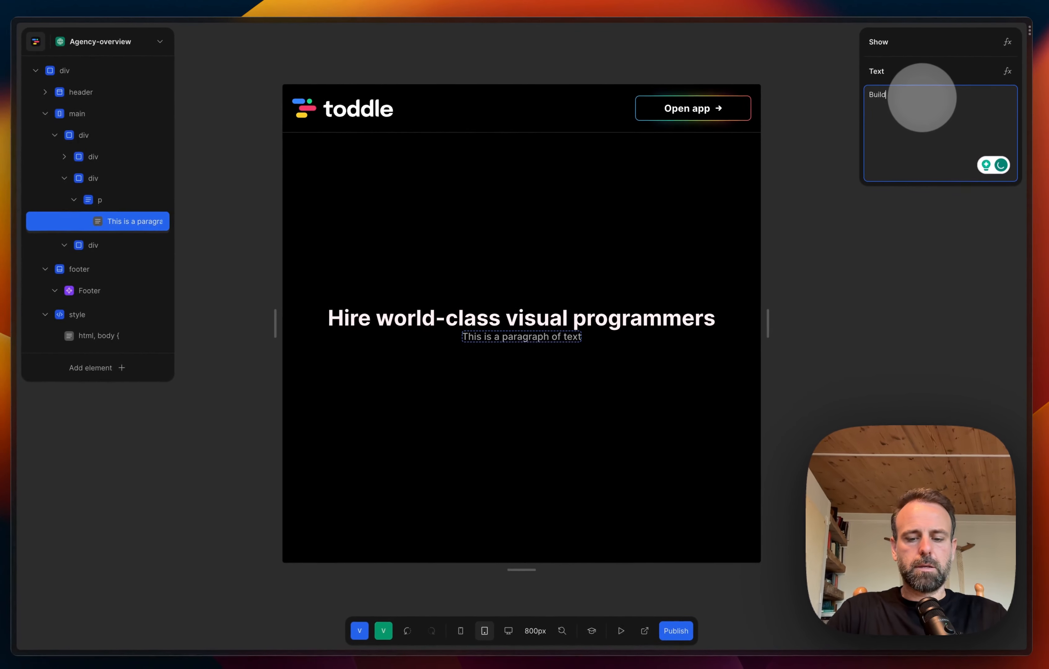
pyautogui.write(' your web app with the best toddle creators in the business.')
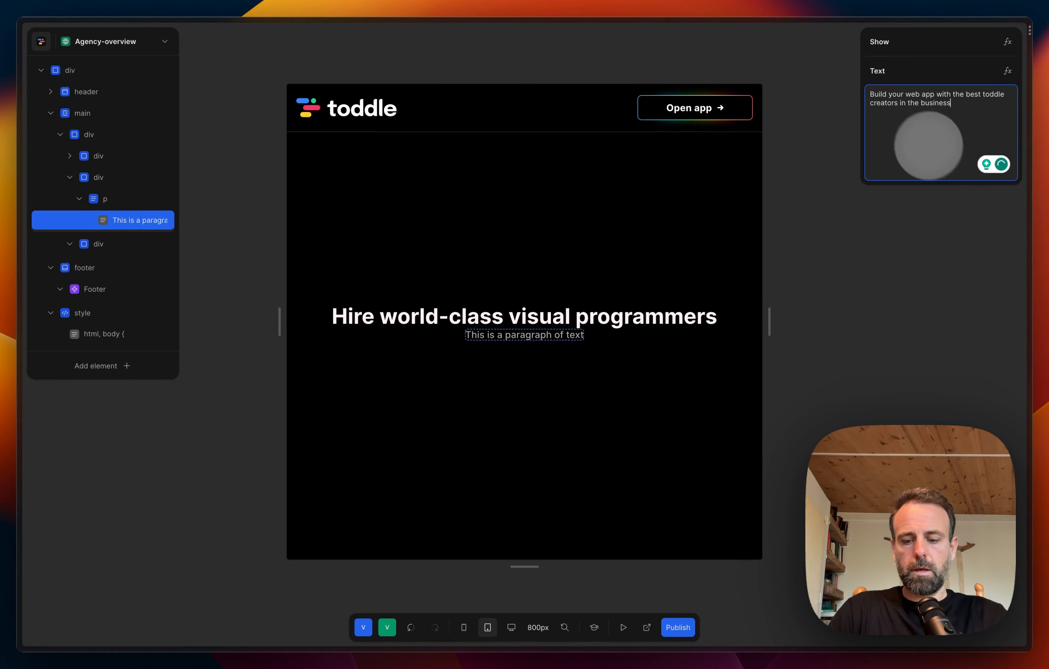
# Step: Add a full stop to the end of the heading text so it reads "Hire world-class visual programmers."
pyautogui.click(595, 319)
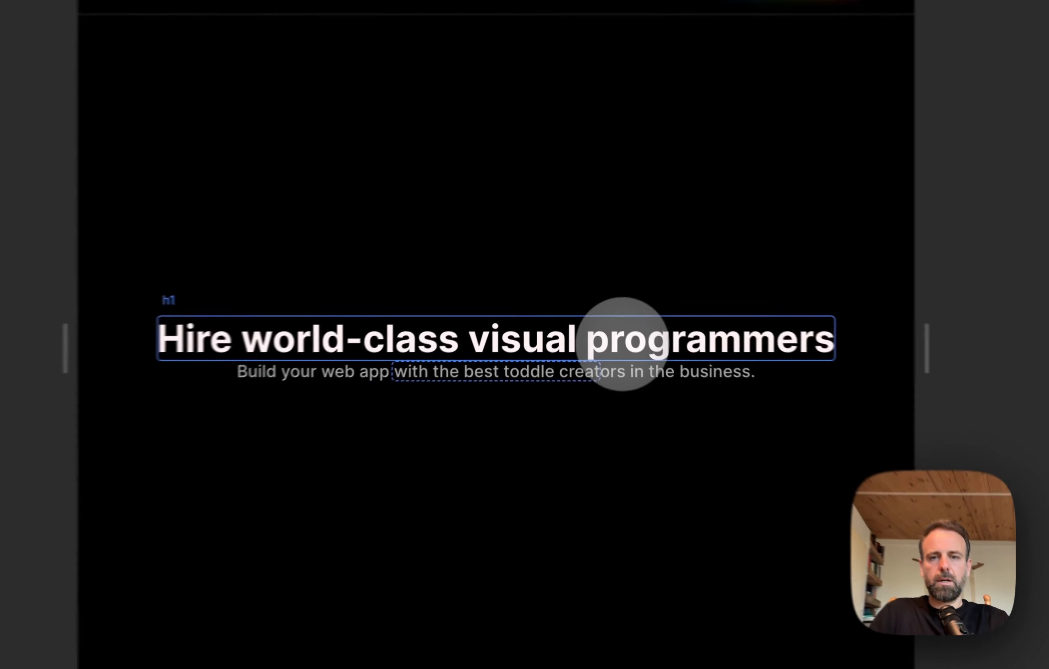
pyautogui.moveTo(67, 235)
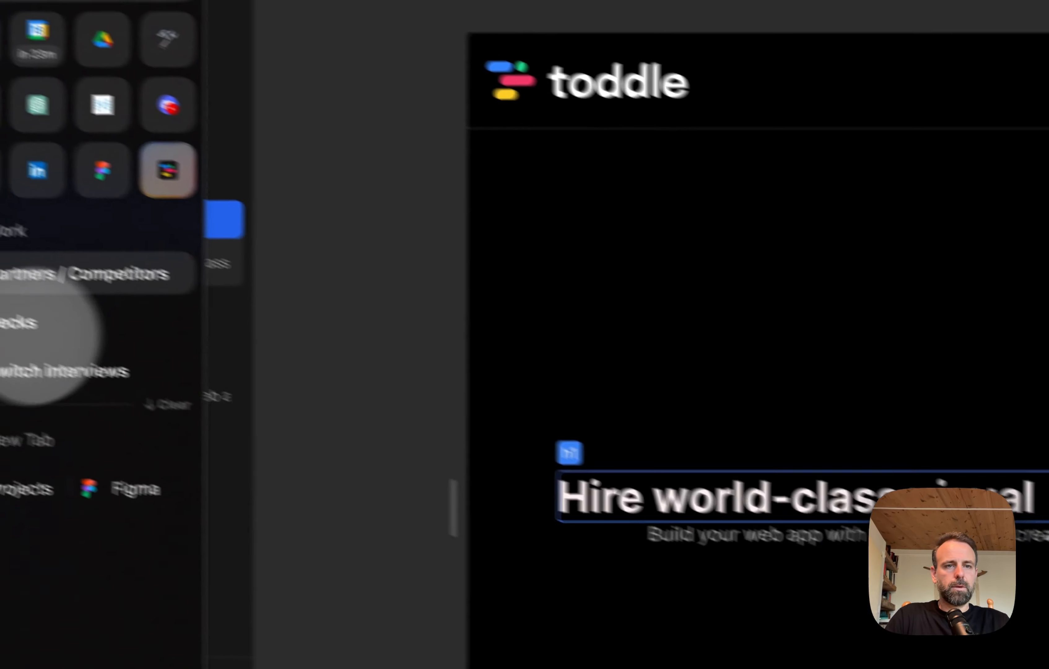
pyautogui.click(216, 263)
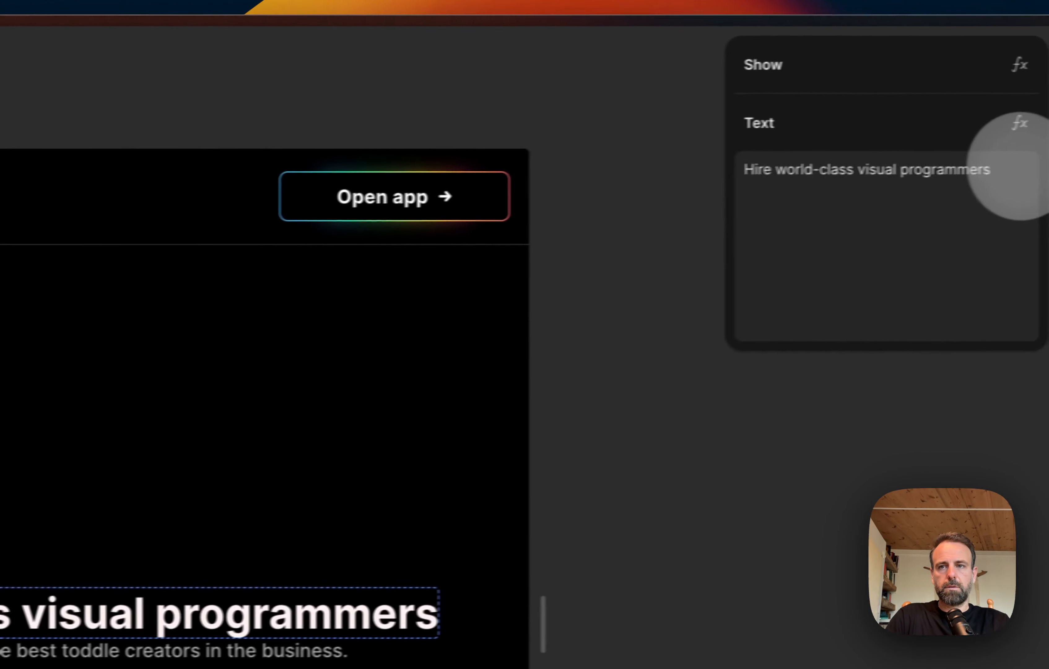
pyautogui.click(1014, 172)
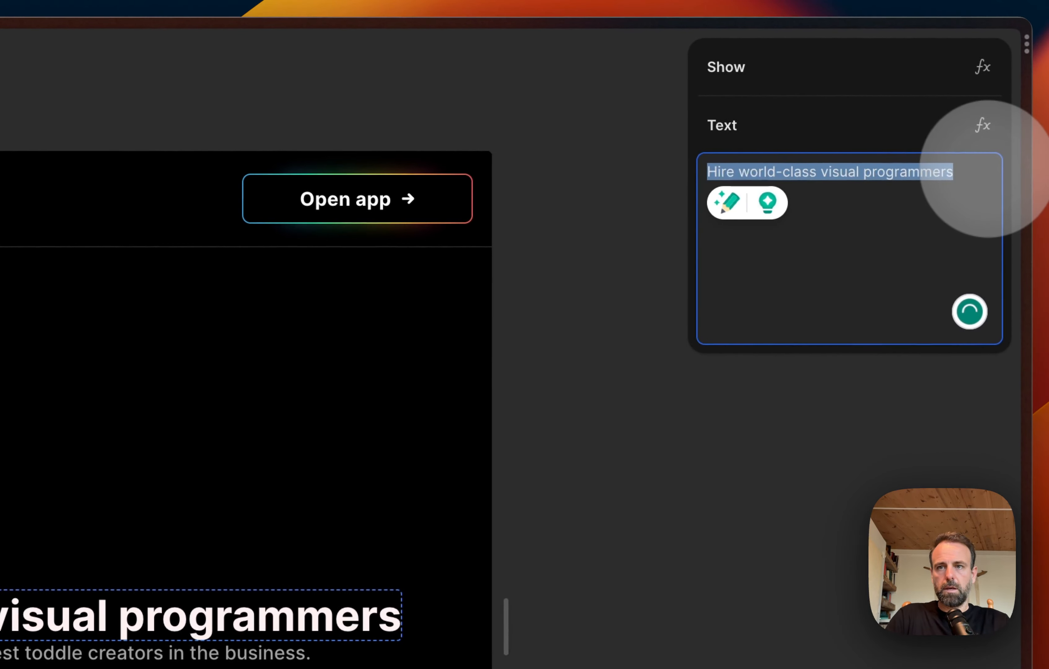
pyautogui.click(998, 179)
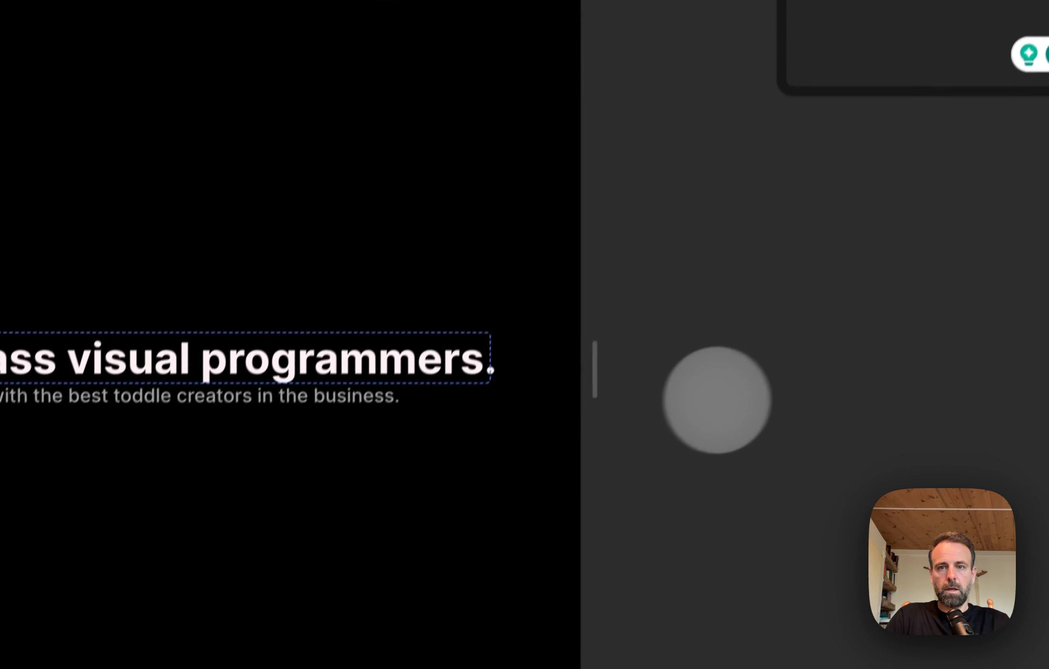
pyautogui.click(657, 651)
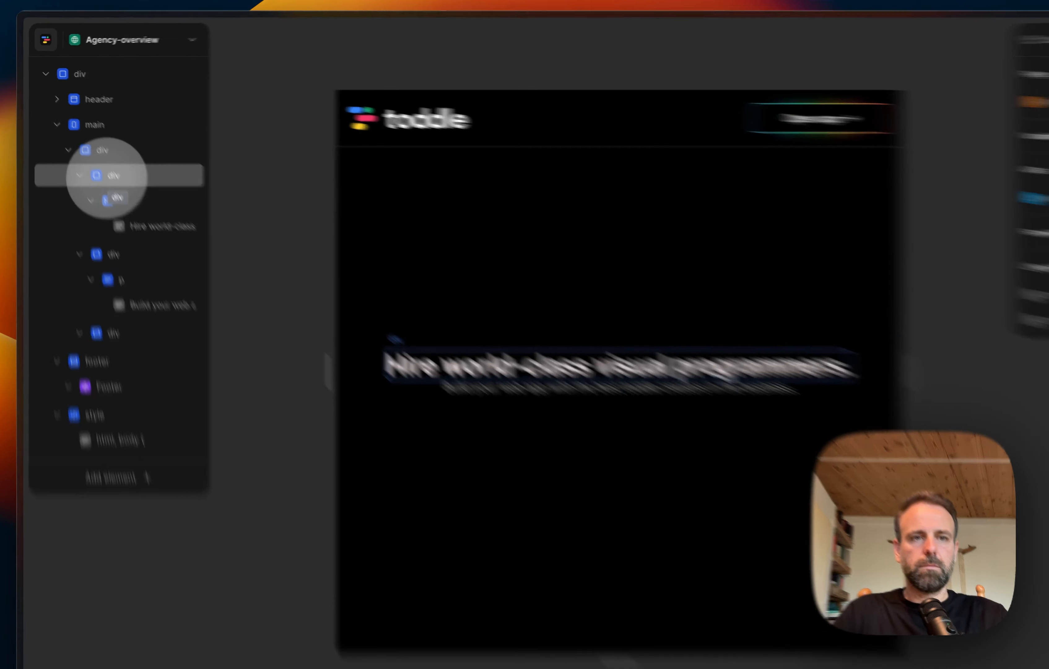
# Step: Set the width of the div that wraps the heading to 400px
pyautogui.click(92, 157)
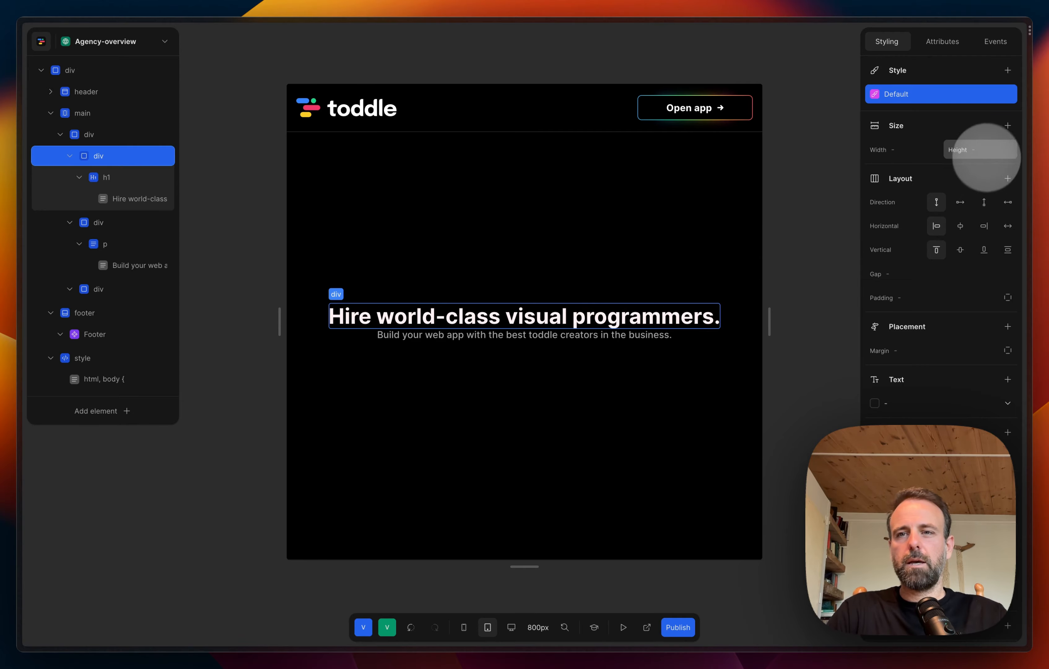
pyautogui.click(988, 150)
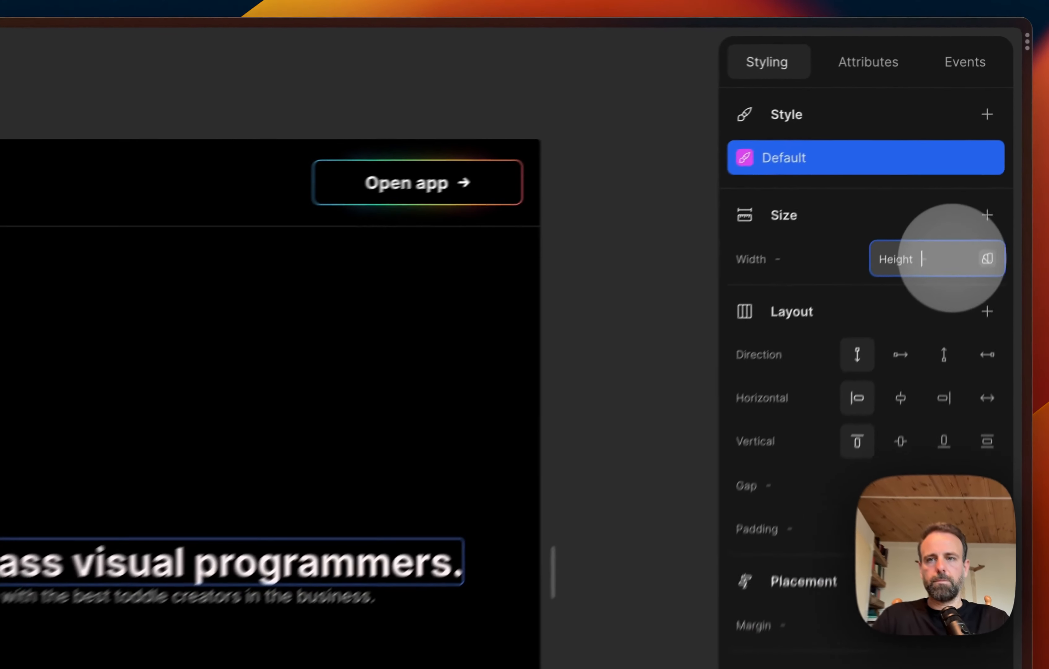
pyautogui.click(902, 150)
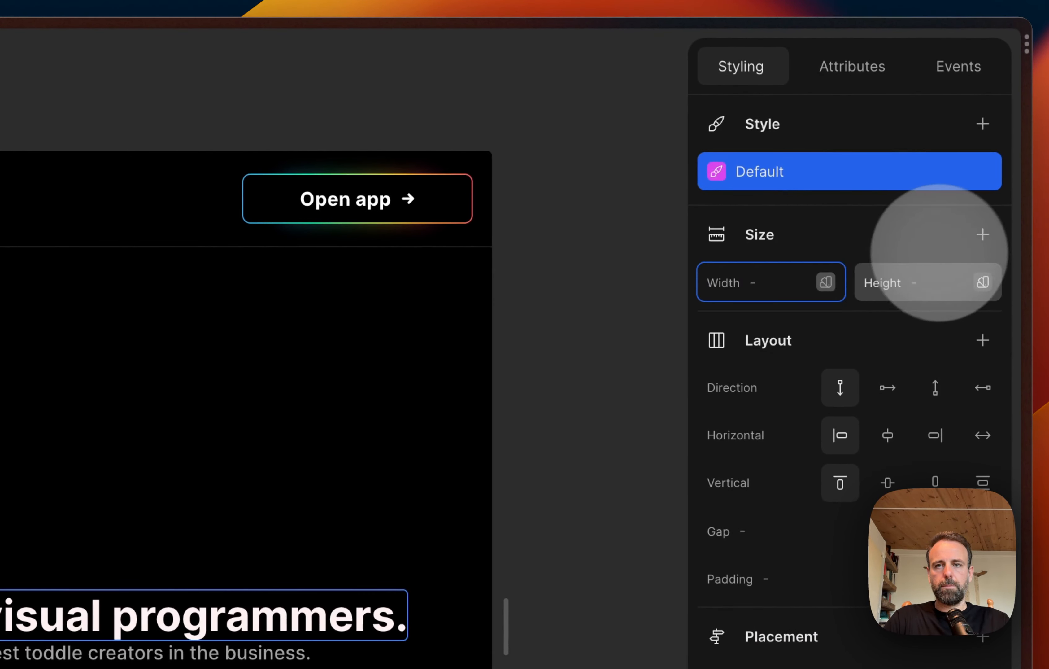
pyautogui.click(821, 282)
pyautogui.click(798, 317)
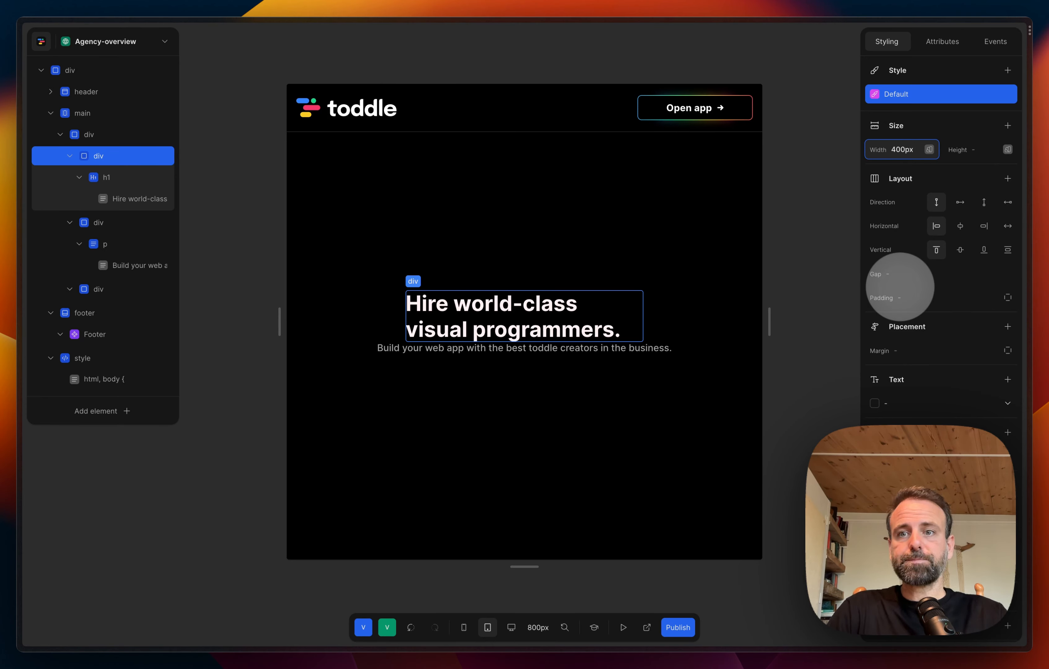
# Step: Centre-align the text of the h1 heading and deselect it
pyautogui.scroll(-2, 901, 287)
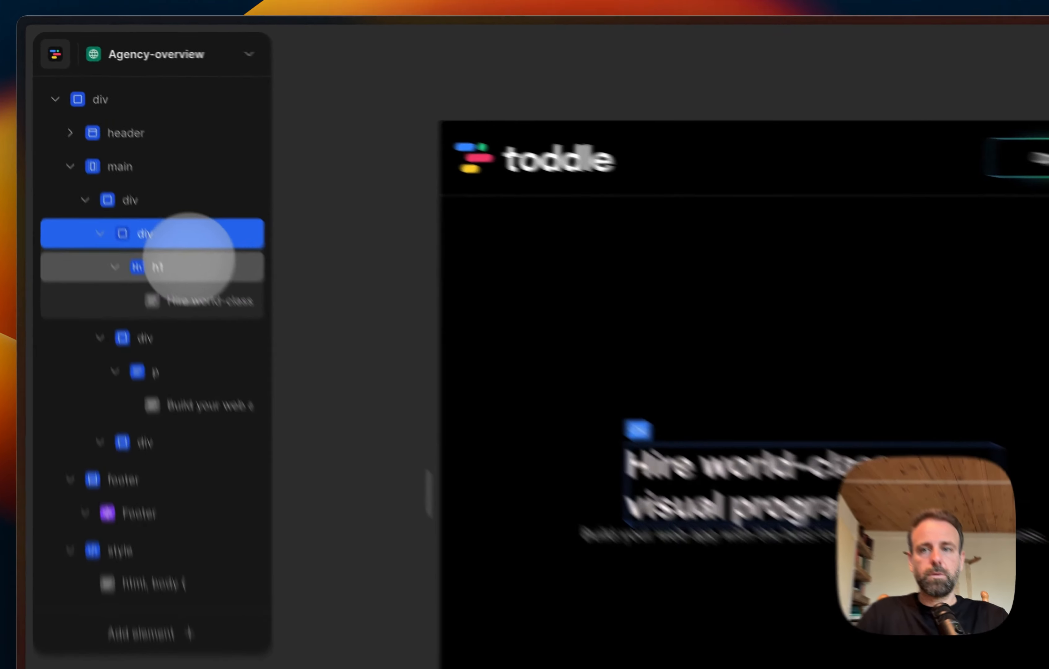
pyautogui.click(128, 174)
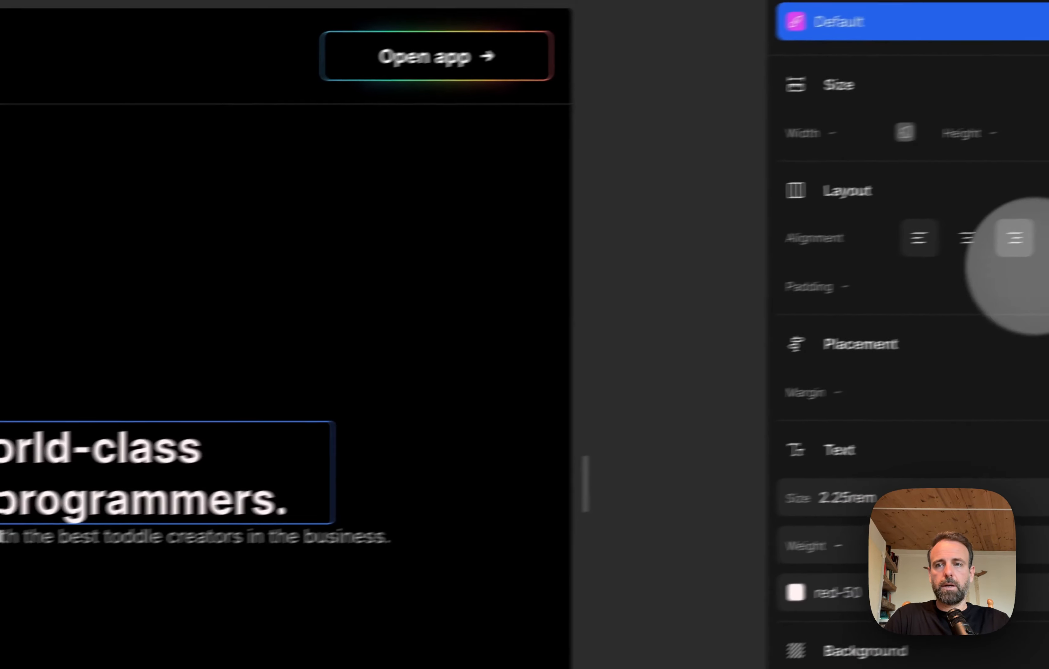
pyautogui.click(888, 253)
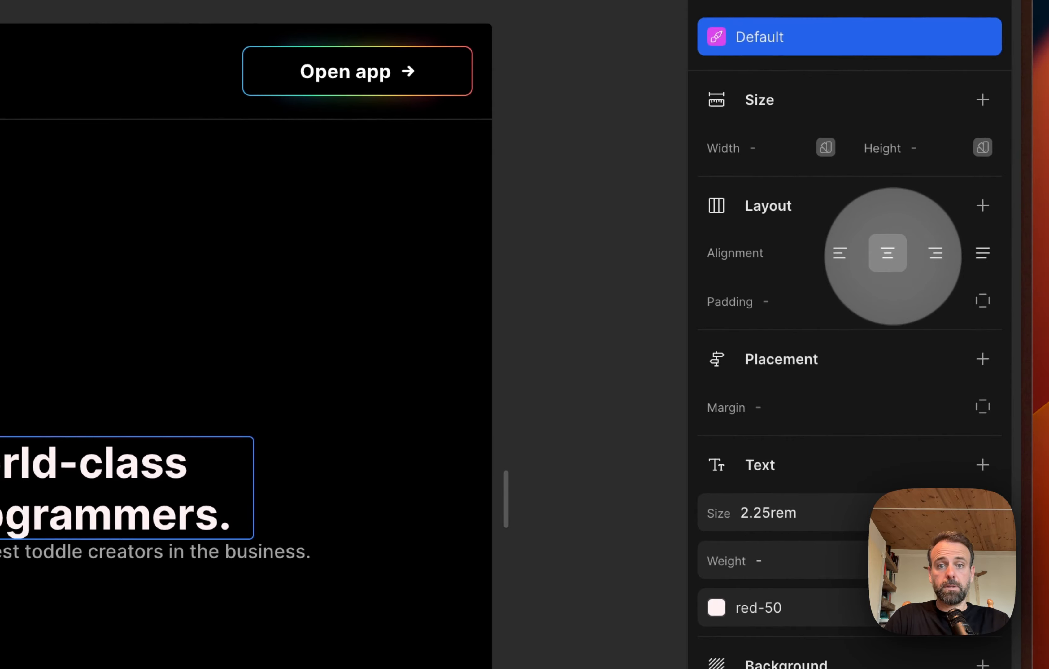
pyautogui.click(605, 368)
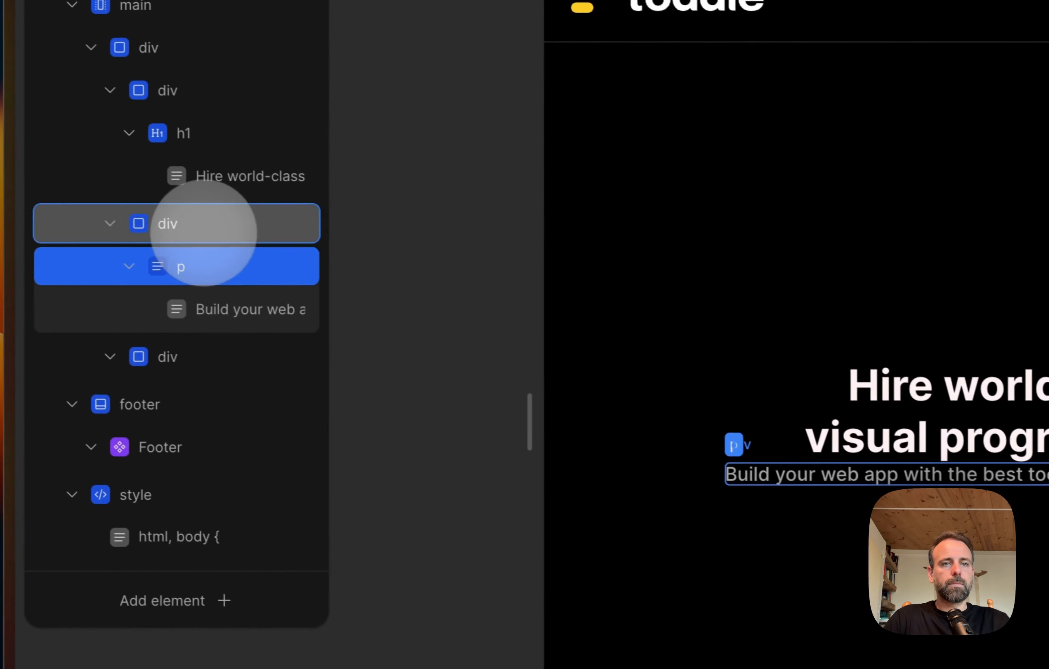
# Step: Give the div that wraps the paragraph a top padding using the "large" spacing variable, and deselect it
pyautogui.click(216, 231)
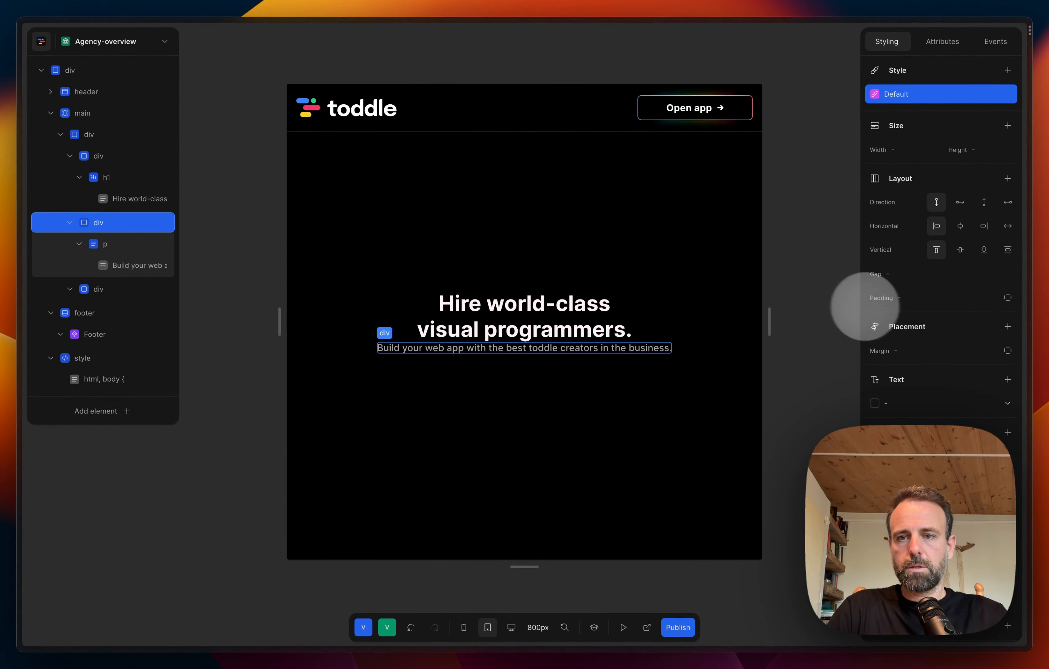
pyautogui.scroll(-1, 908, 312)
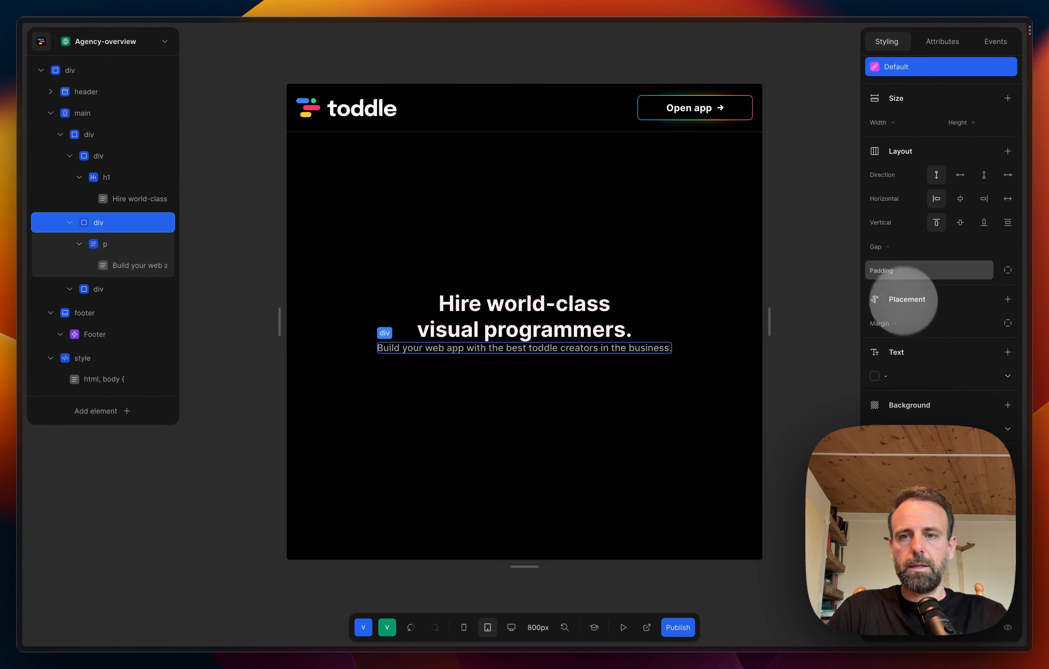
pyautogui.click(925, 273)
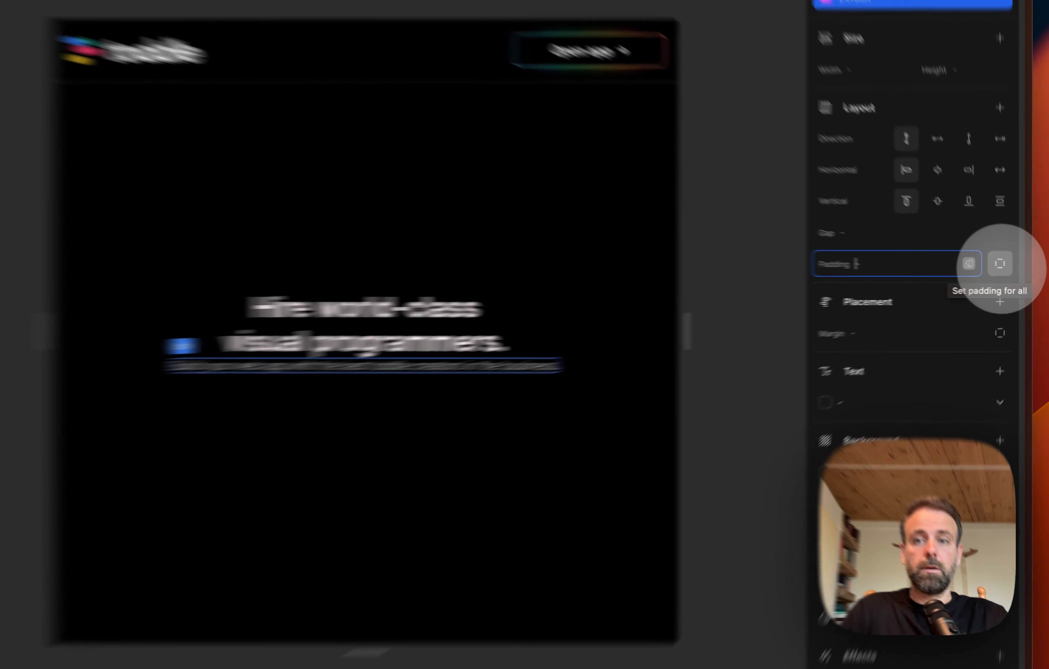
pyautogui.click(1009, 270)
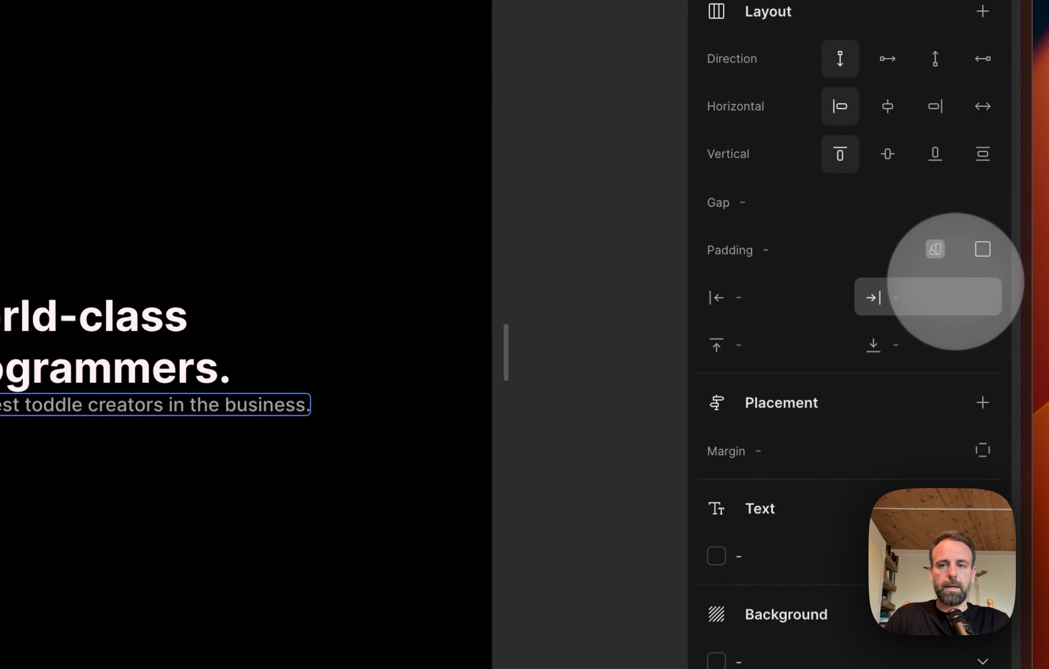
pyautogui.click(757, 344)
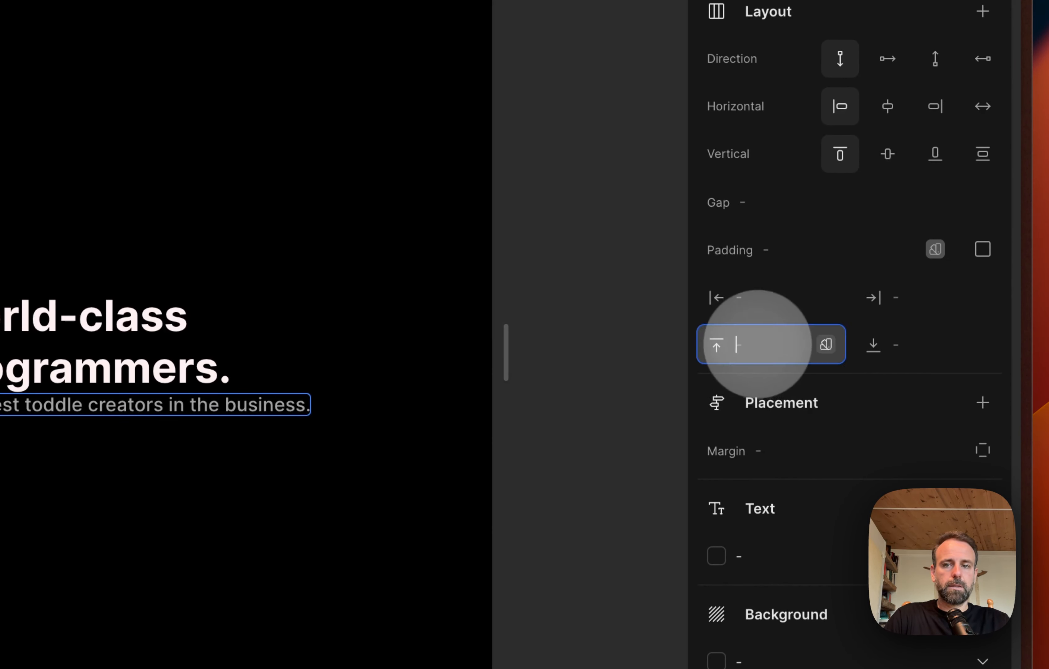
pyautogui.click(825, 344)
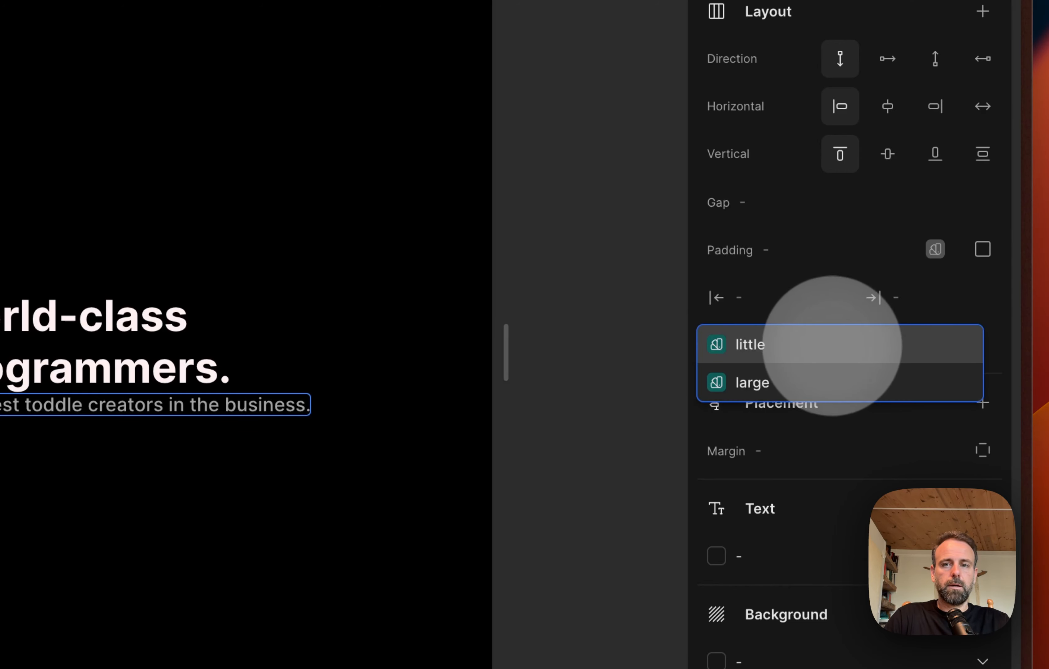
pyautogui.click(756, 381)
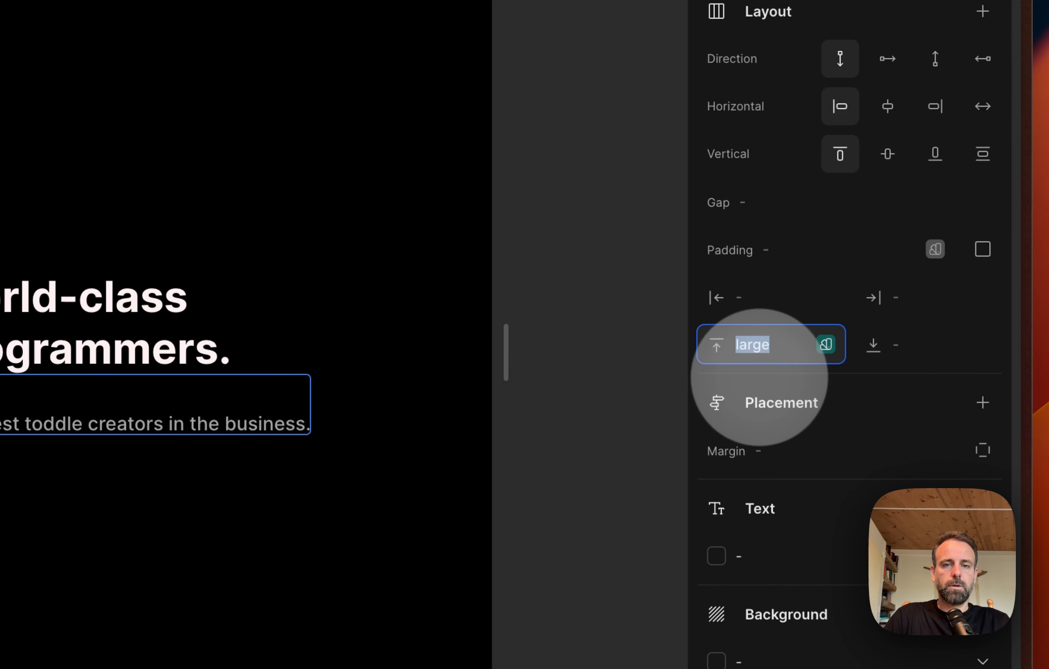
pyautogui.click(554, 299)
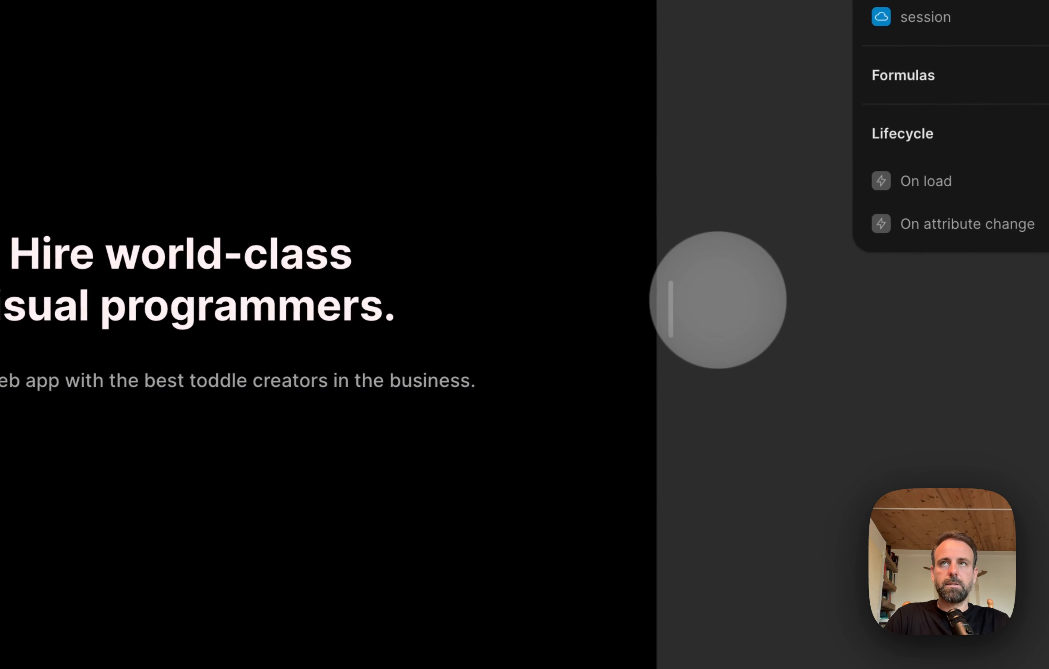
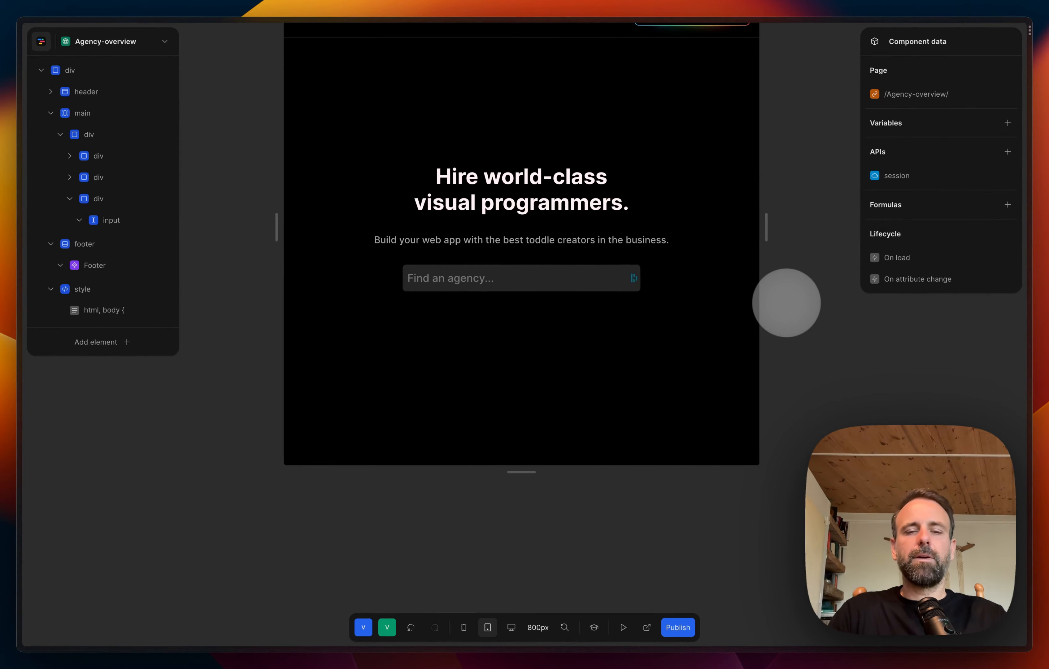
# Step: Collapse the hero section's div and its nested divs in the element tree
pyautogui.click(740, 304)
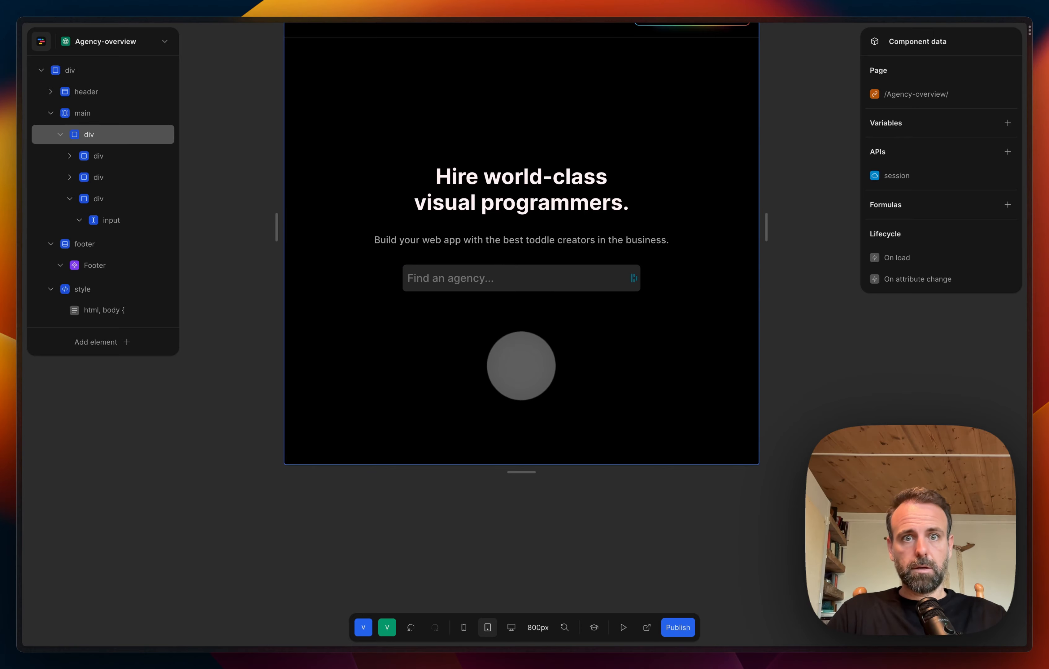
pyautogui.click(506, 270)
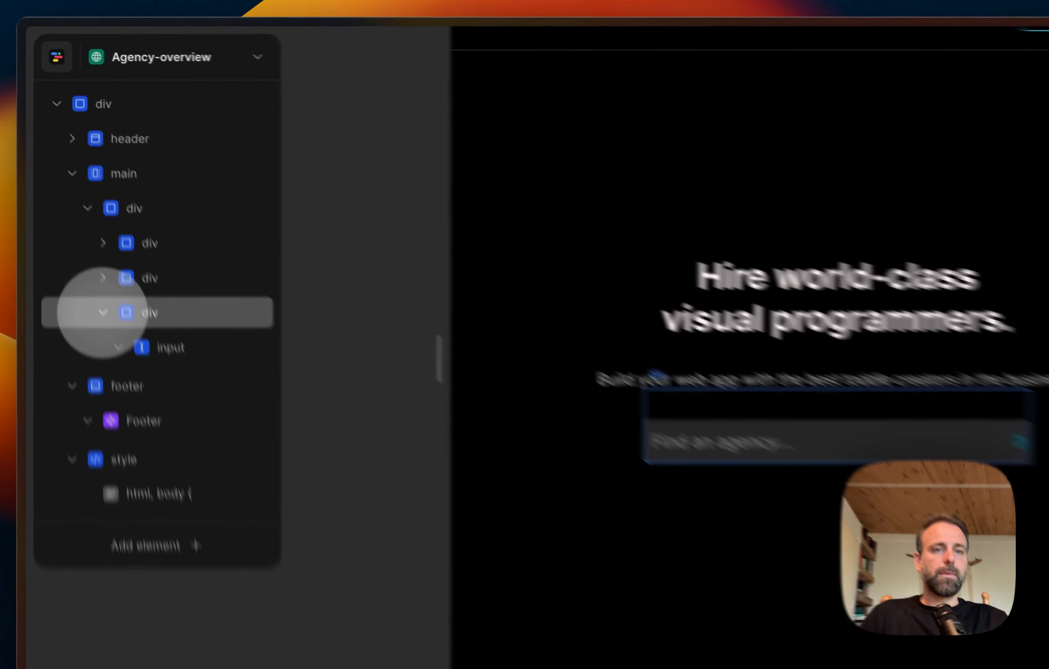
pyautogui.click(70, 198)
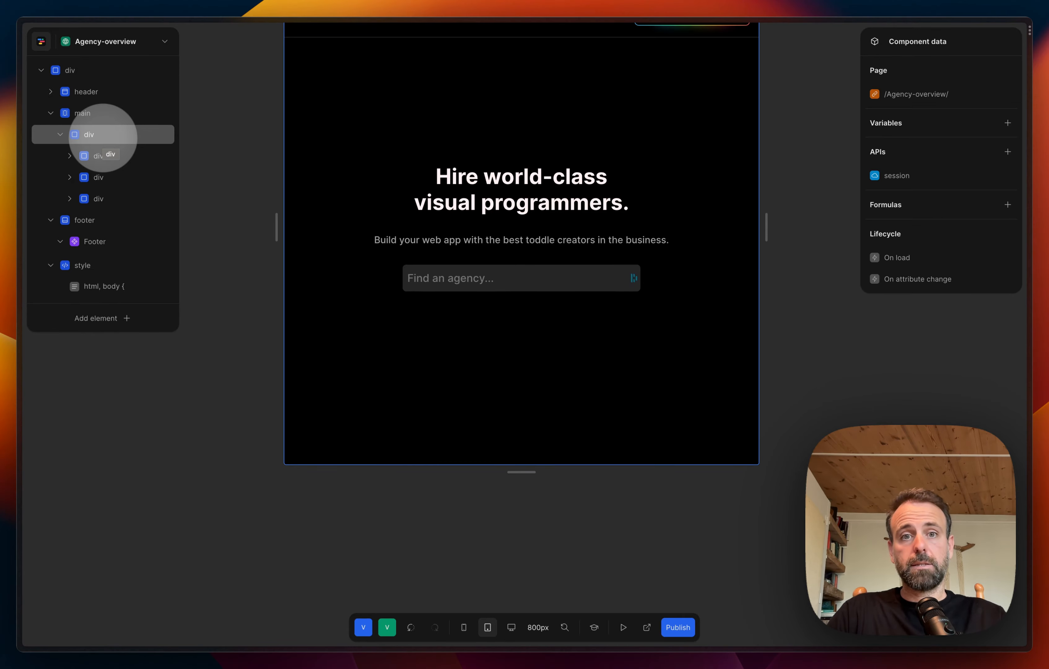
pyautogui.moveTo(103, 138); pyautogui.dragTo(62, 137)
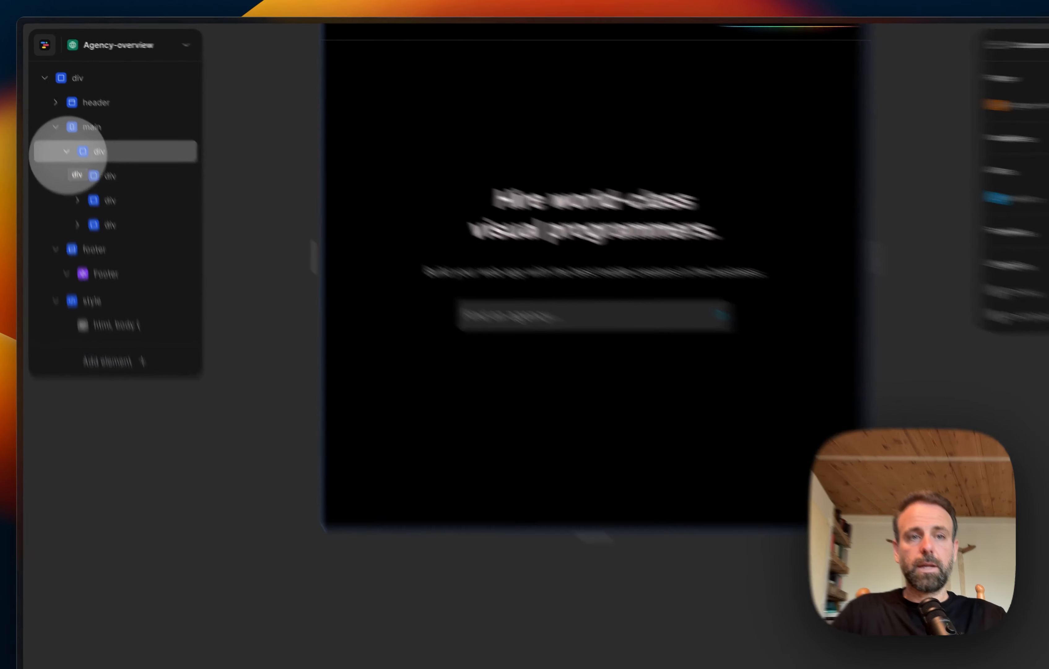
pyautogui.click(60, 134)
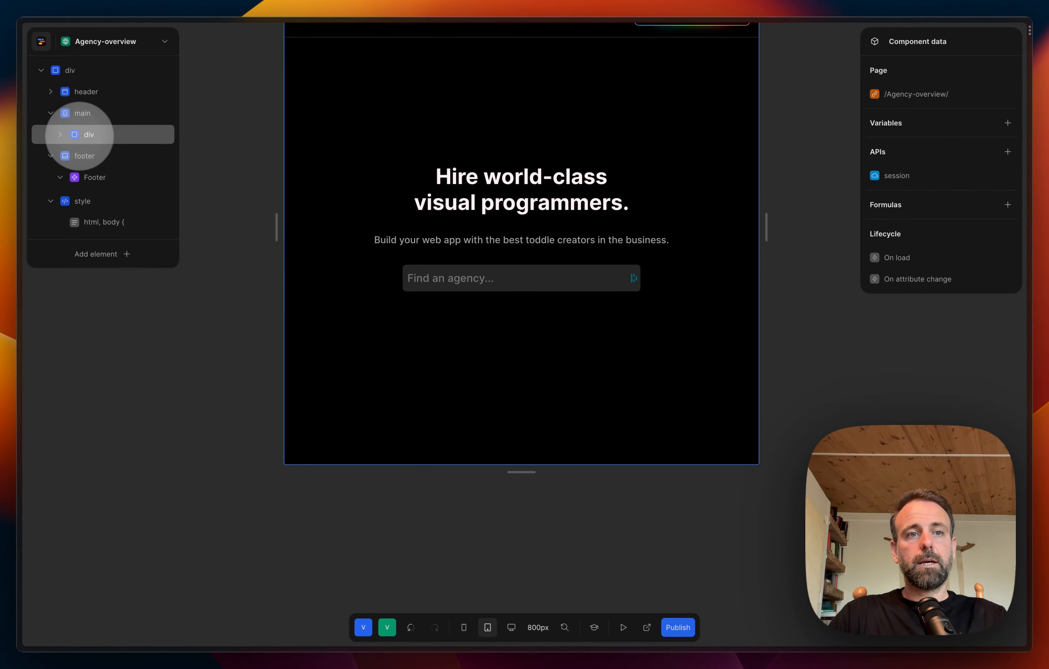
pyautogui.click(61, 134)
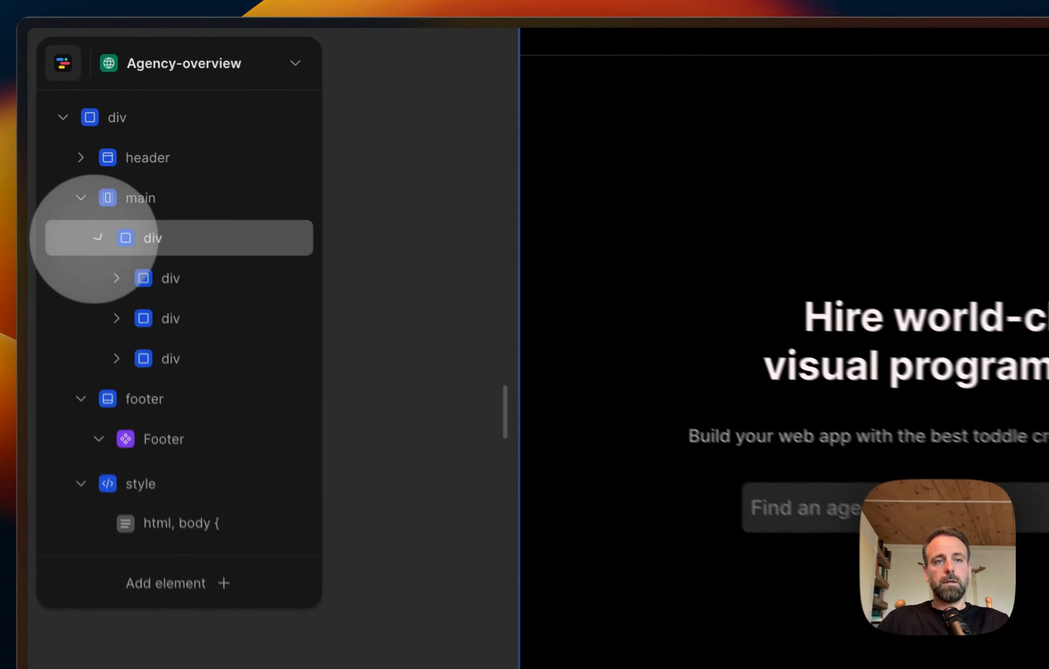
pyautogui.click(61, 135)
# Step: Add a second div inside the main element, below the hero div
pyautogui.click(155, 223)
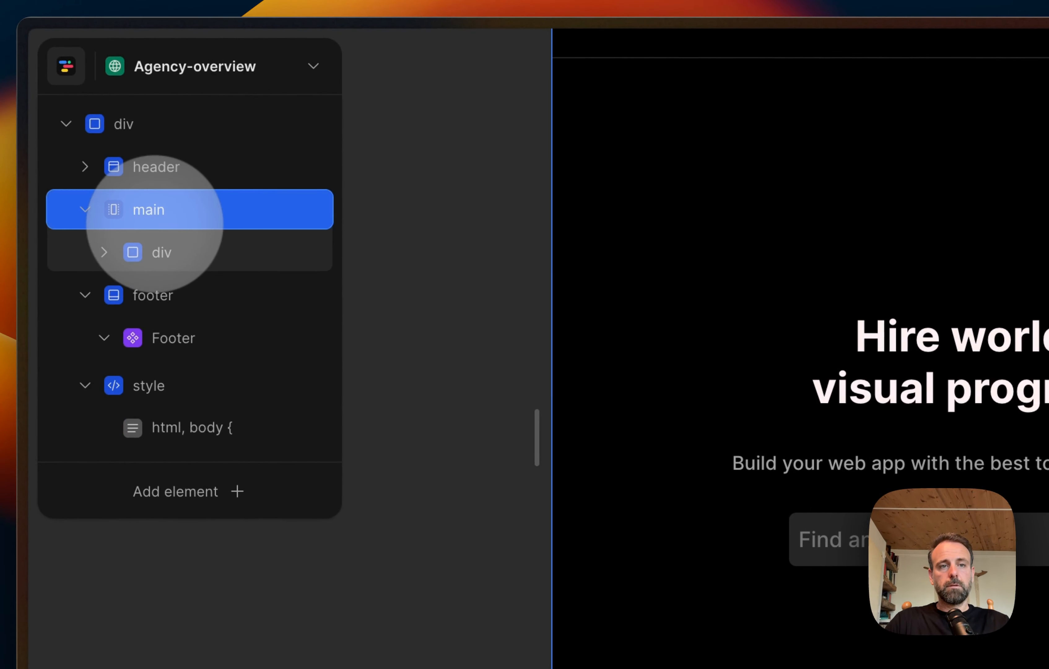
pyautogui.rightClick(154, 224)
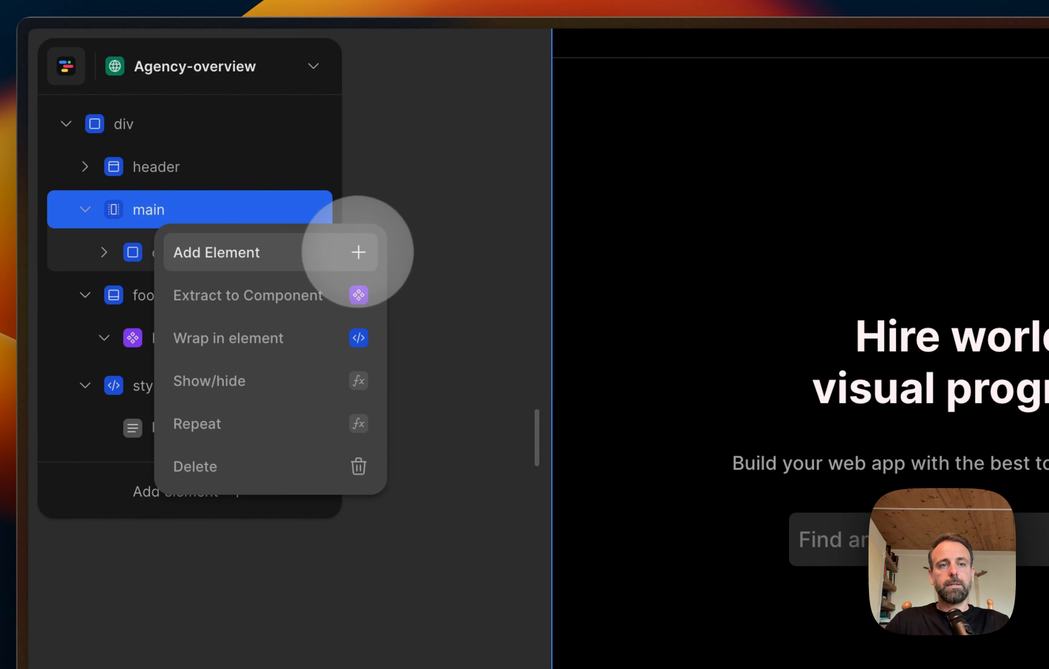
pyautogui.click(359, 251)
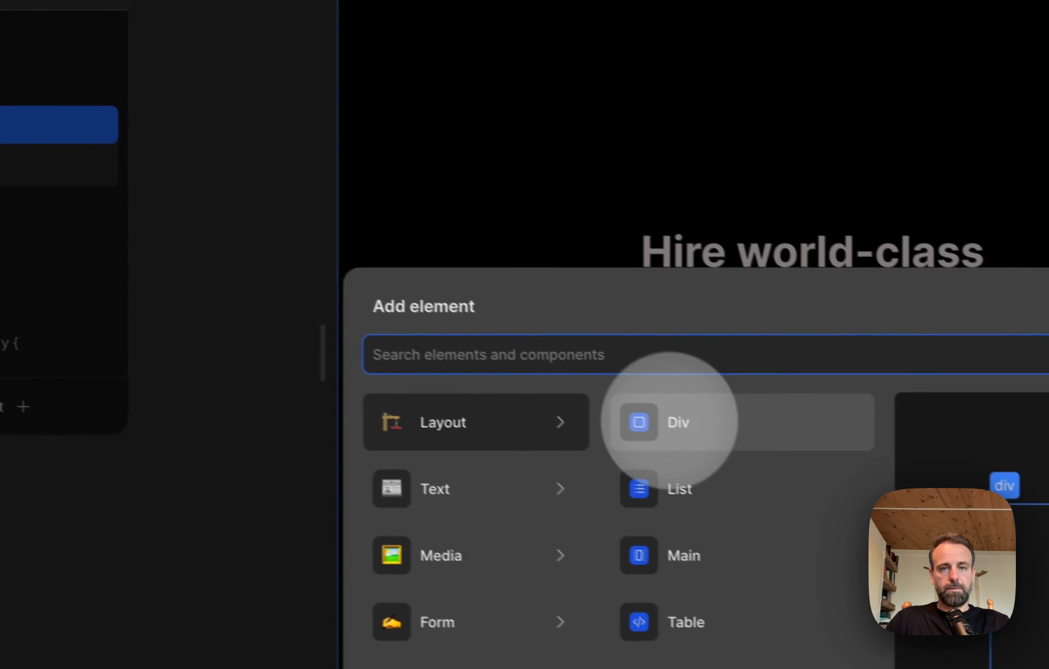
pyautogui.click(669, 422)
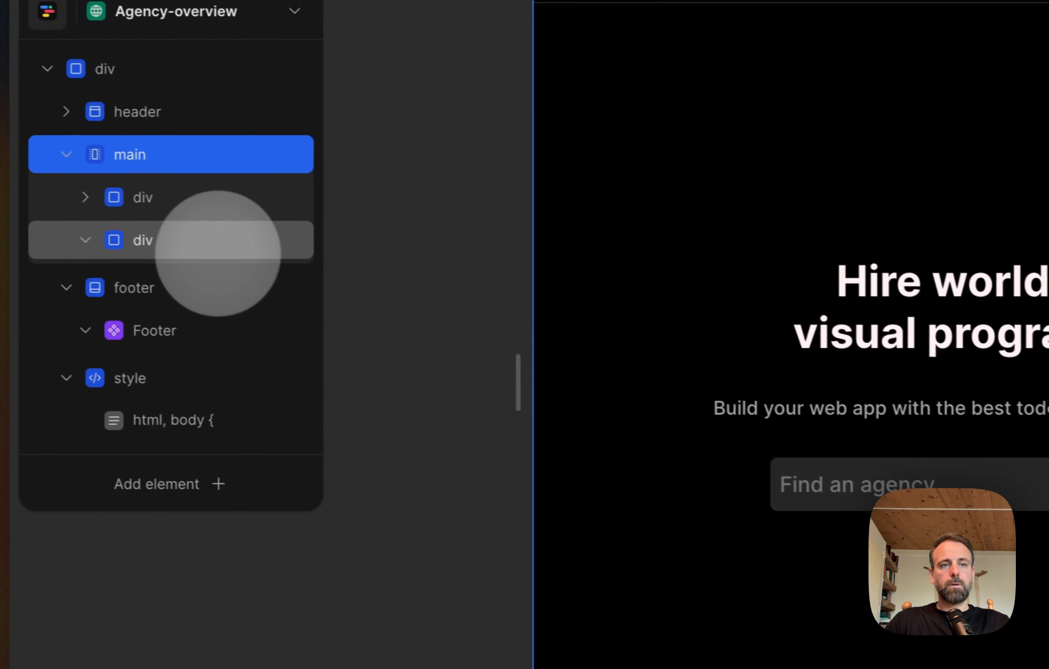
# Step: Add two nested divs inside the new second div of main
pyautogui.click(132, 303)
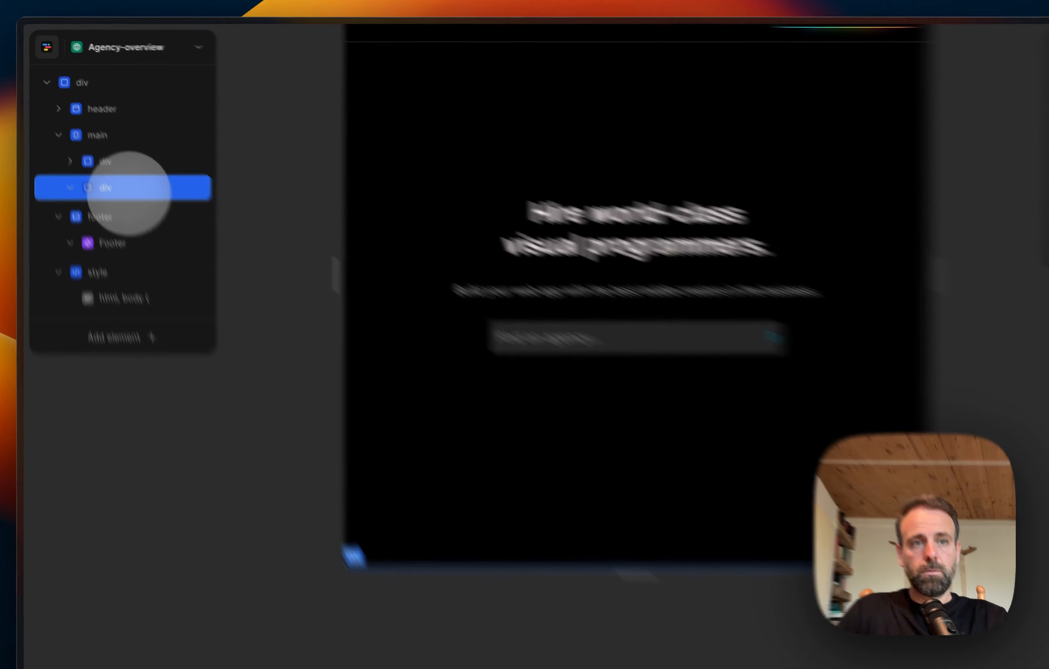
pyautogui.rightClick(110, 160)
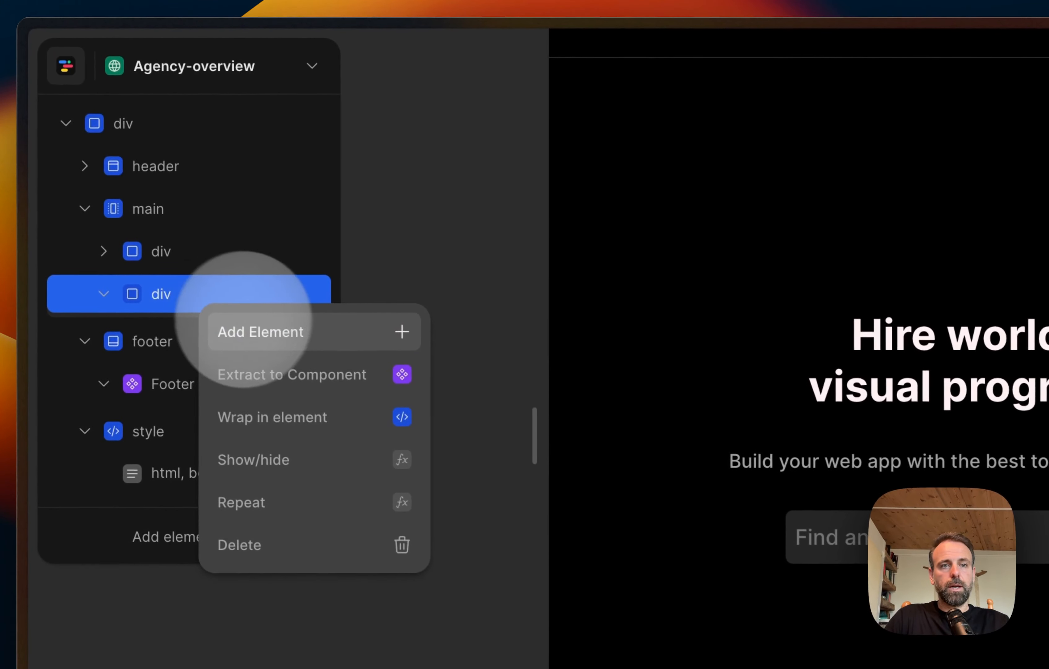
pyautogui.click(142, 173)
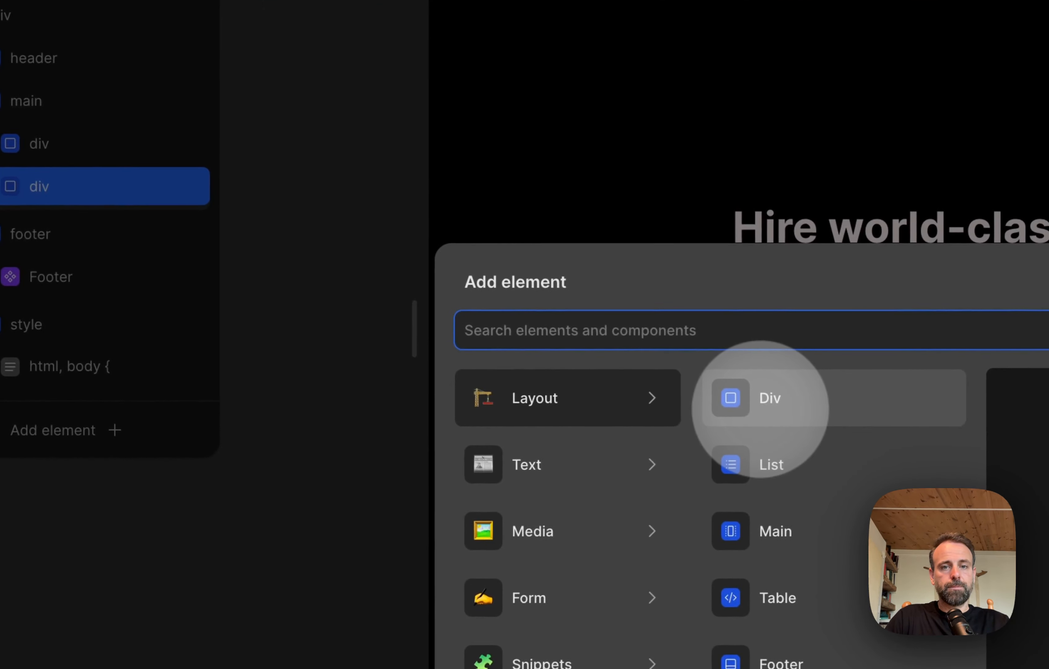
pyautogui.click(760, 409)
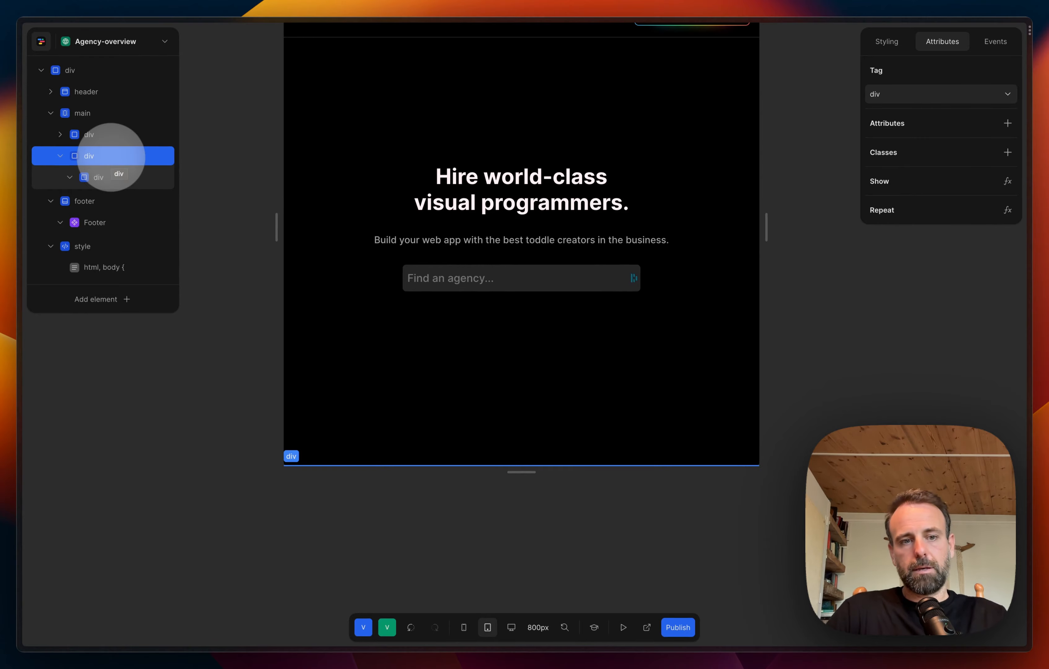
pyautogui.rightClick(111, 157)
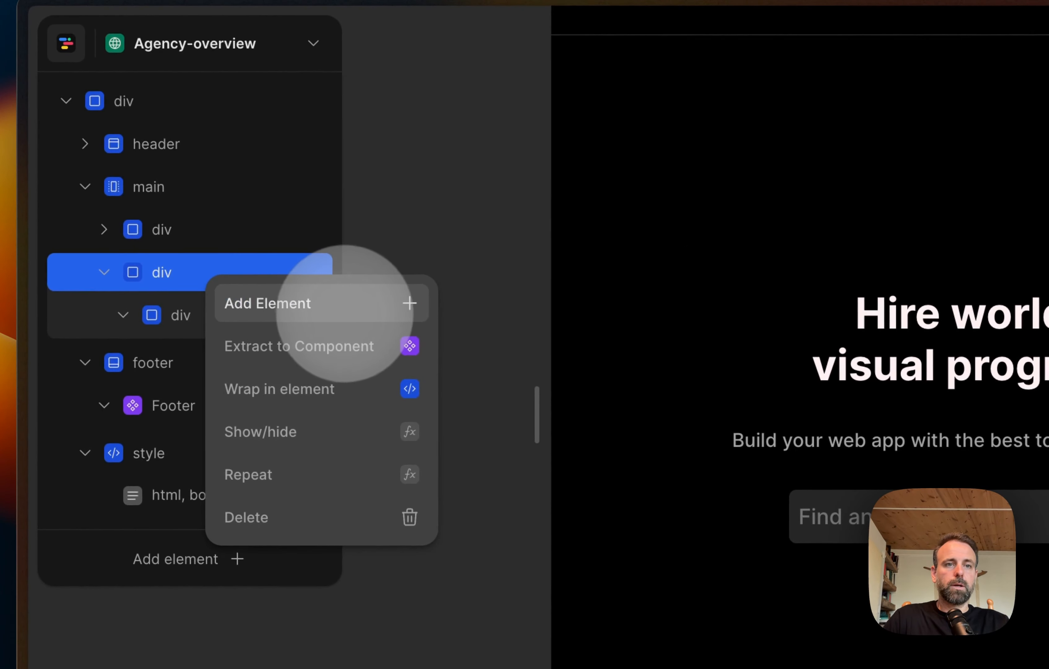
pyautogui.click(346, 304)
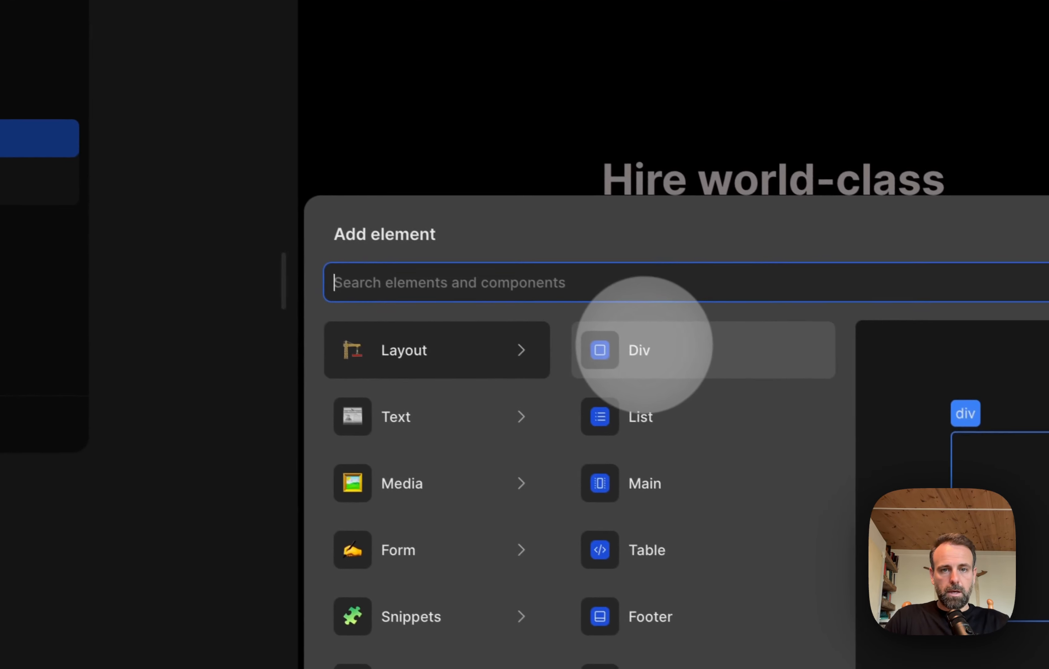
pyautogui.click(641, 354)
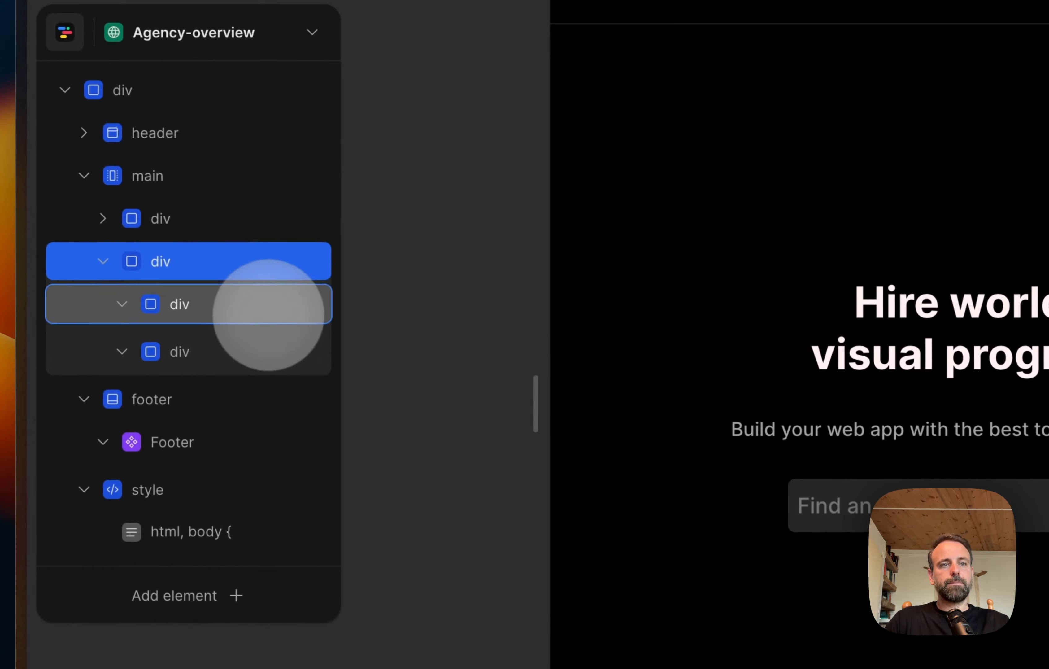
# Step: Add a List element inside the first of the two nested divs
pyautogui.click(269, 308)
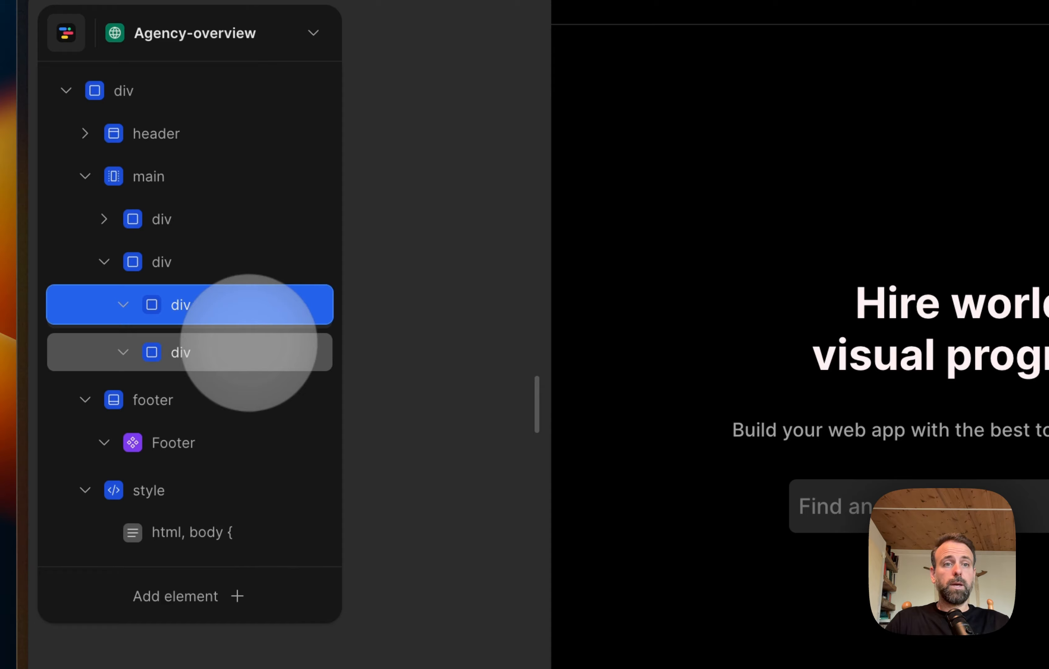
pyautogui.click(249, 352)
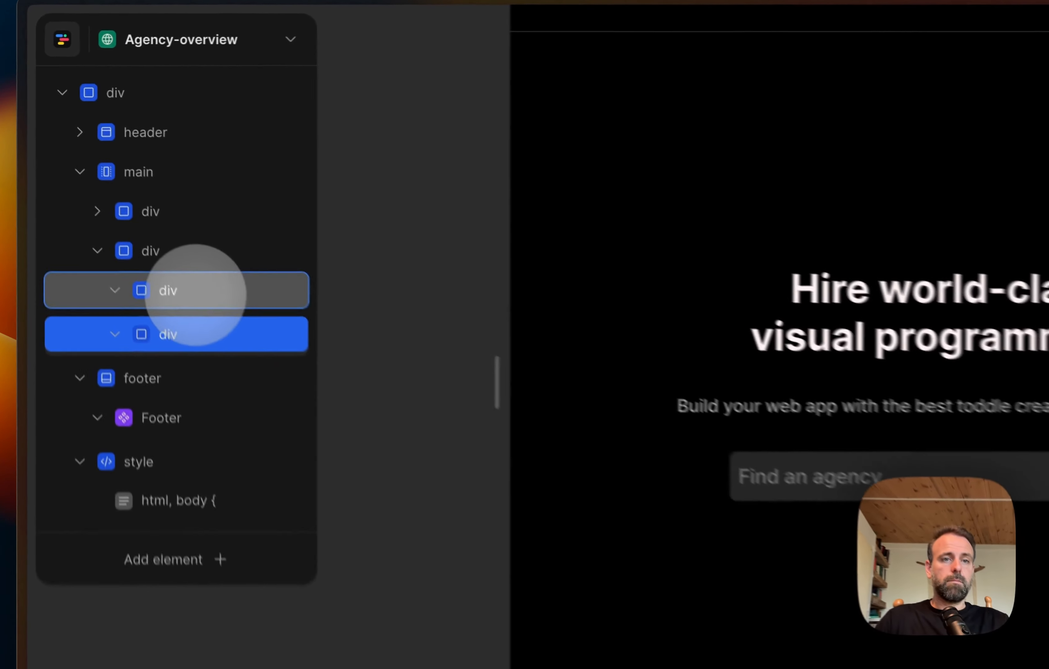
pyautogui.click(114, 178)
pyautogui.rightClick(113, 179)
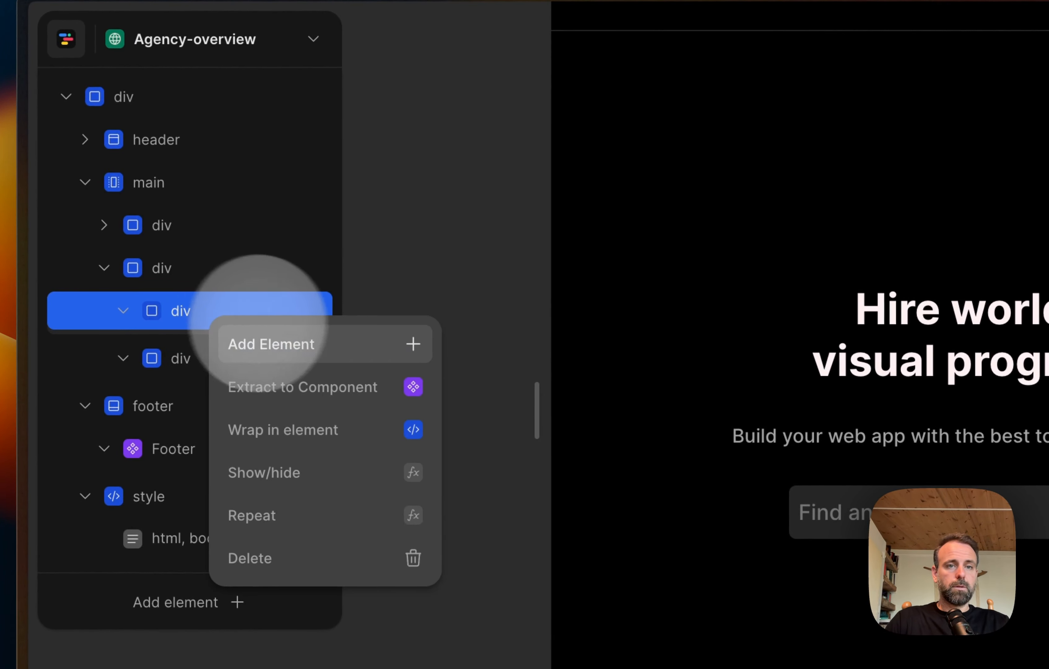
pyautogui.click(340, 336)
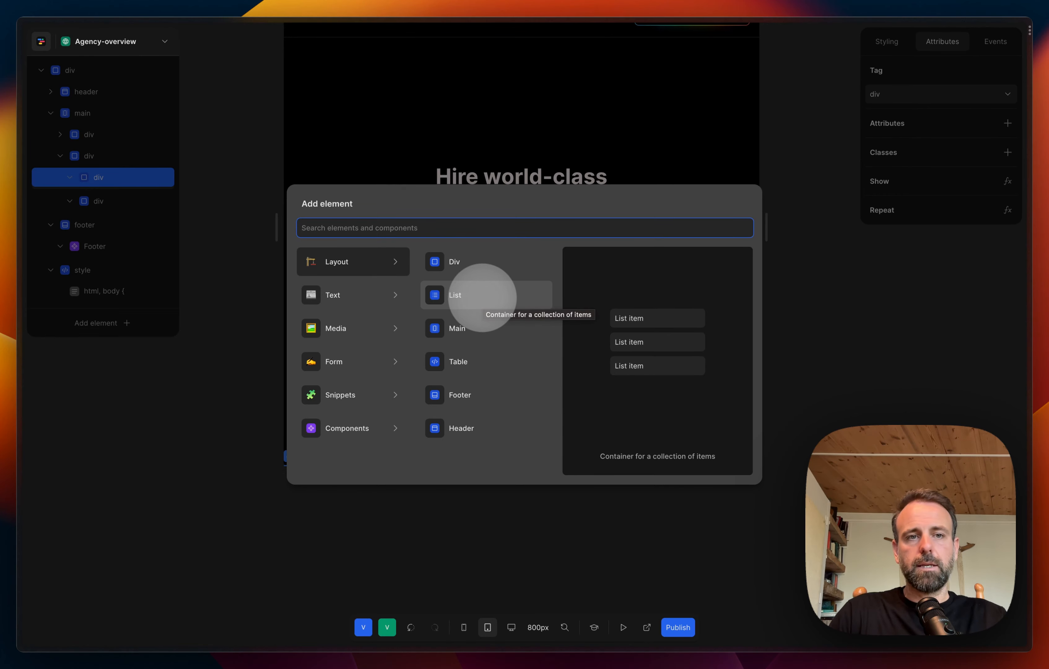
pyautogui.click(482, 295)
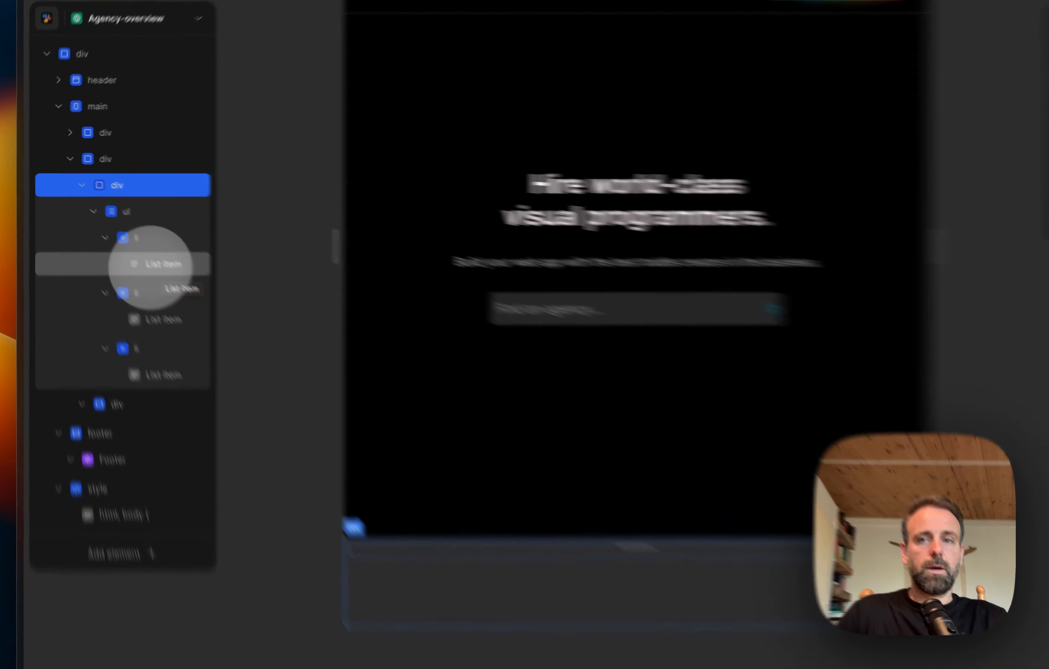
# Step: Change the first list item's text to "SaaS" and deselect it
pyautogui.click(126, 243)
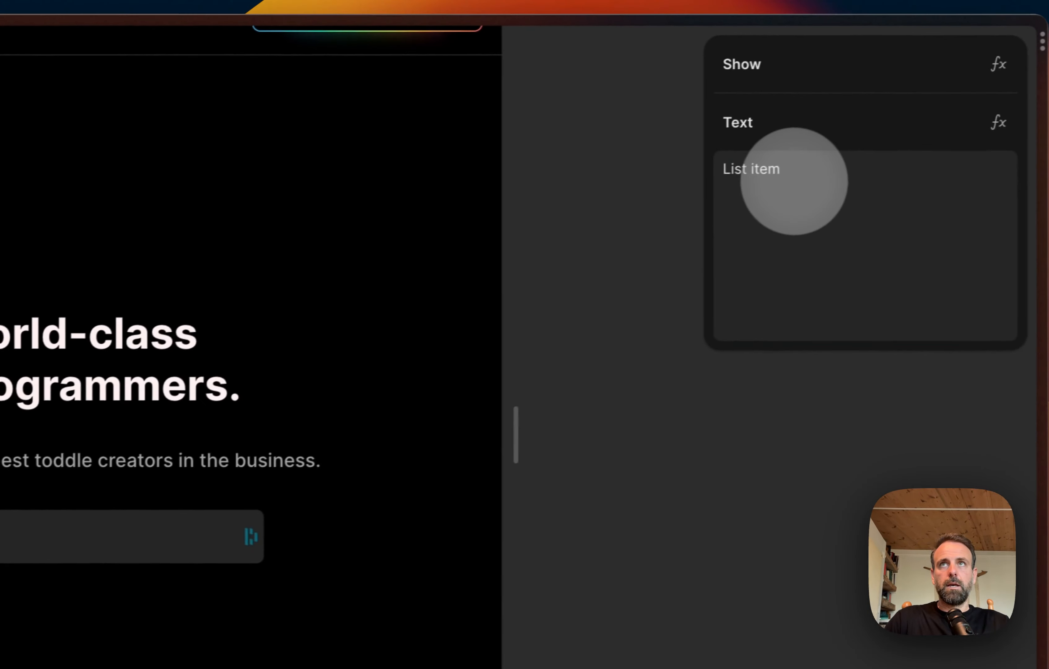
pyautogui.click(778, 183)
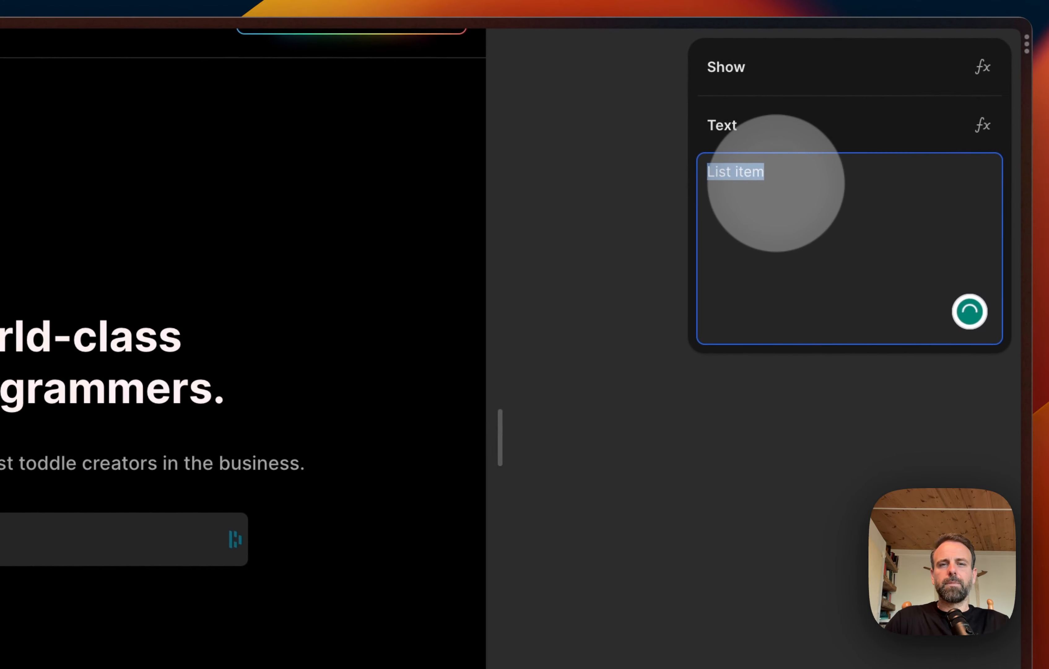
pyautogui.write('SaaS')
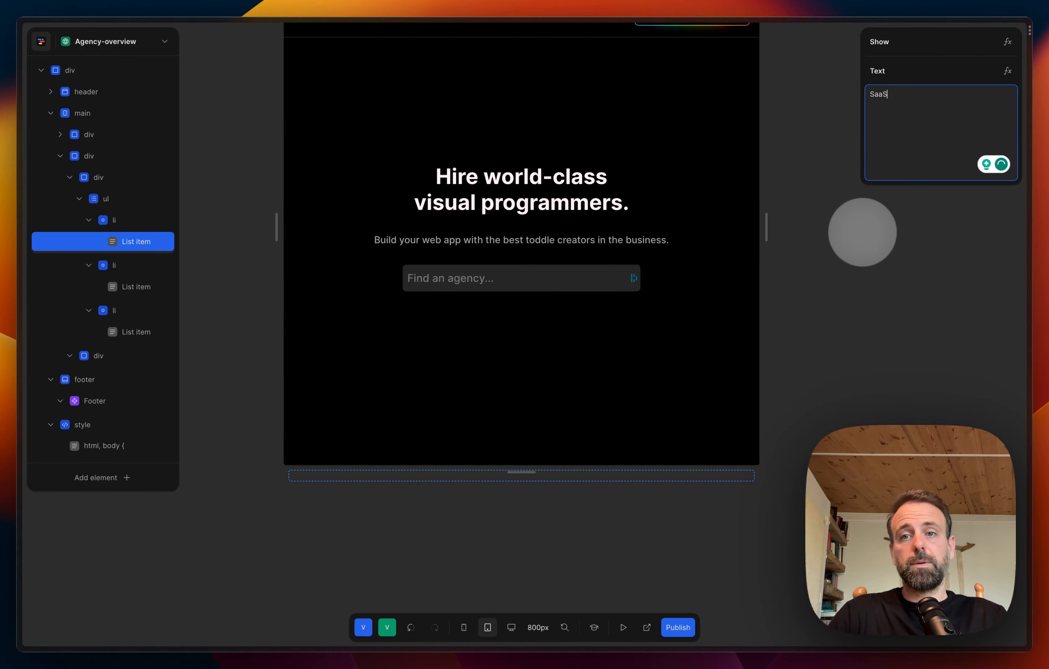
pyautogui.click(828, 233)
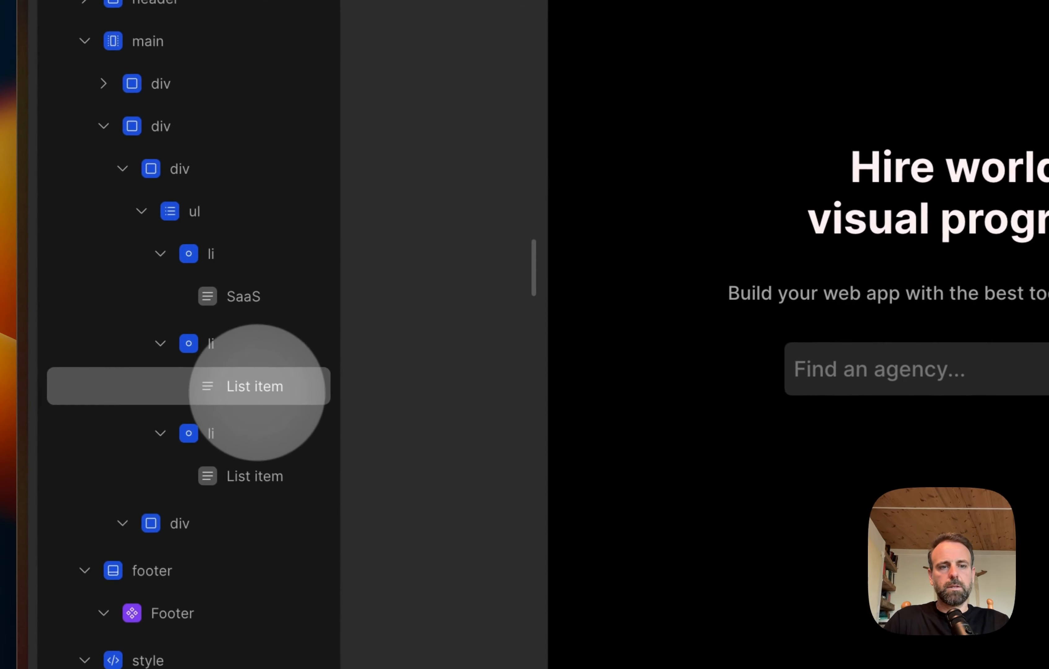
# Step: Change the second list item's text to "eCommerce" and the third's to "Blog"
pyautogui.click(257, 386)
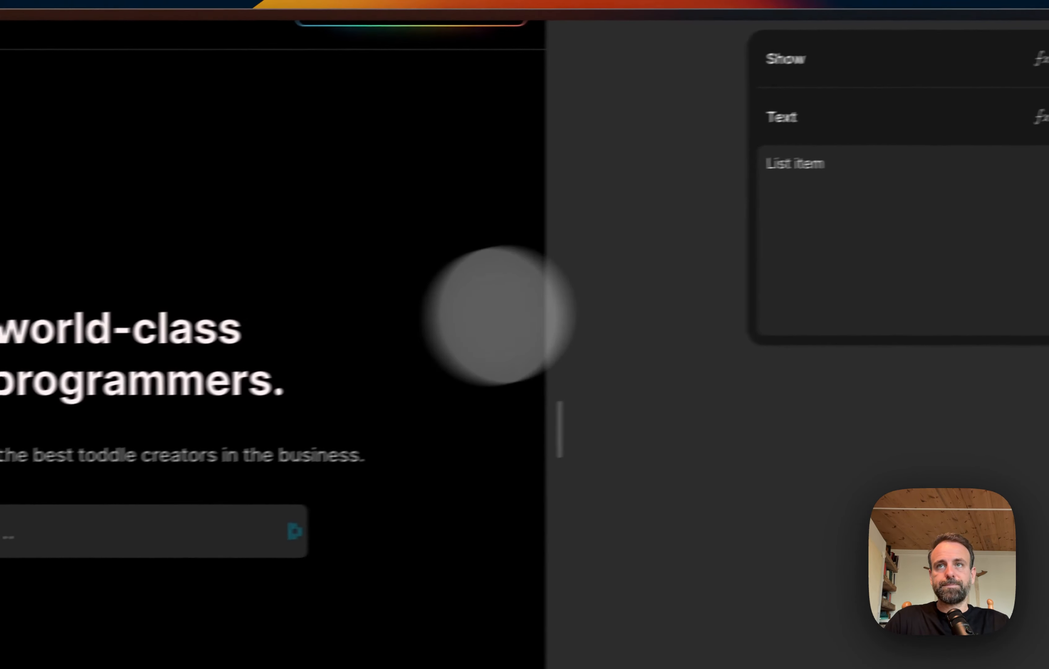
pyautogui.click(822, 190)
pyautogui.press('super+a')
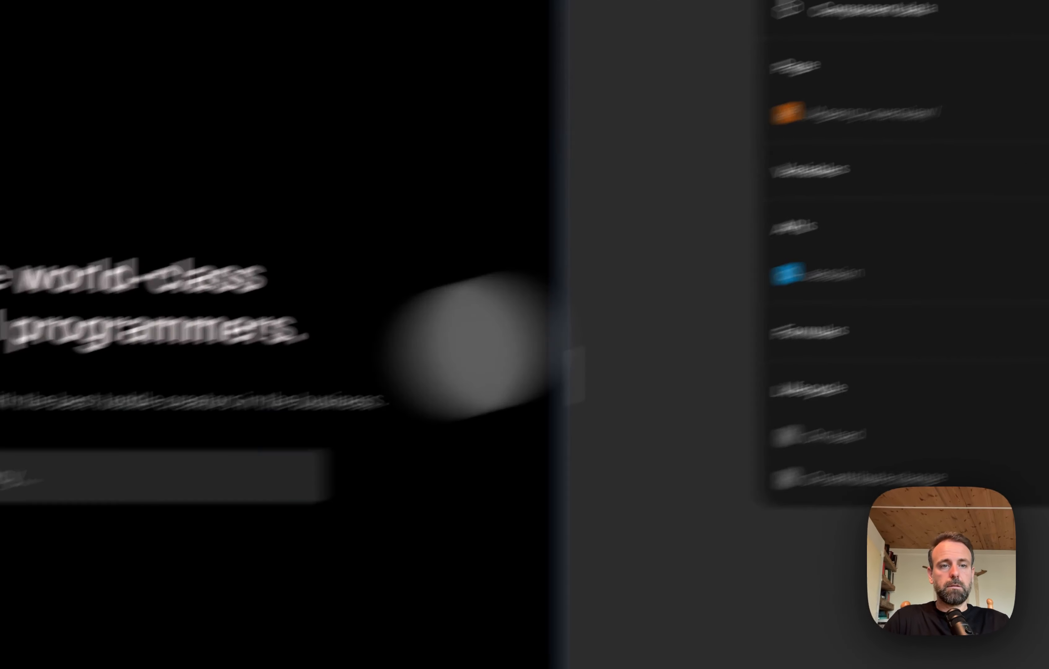
pyautogui.click(134, 331)
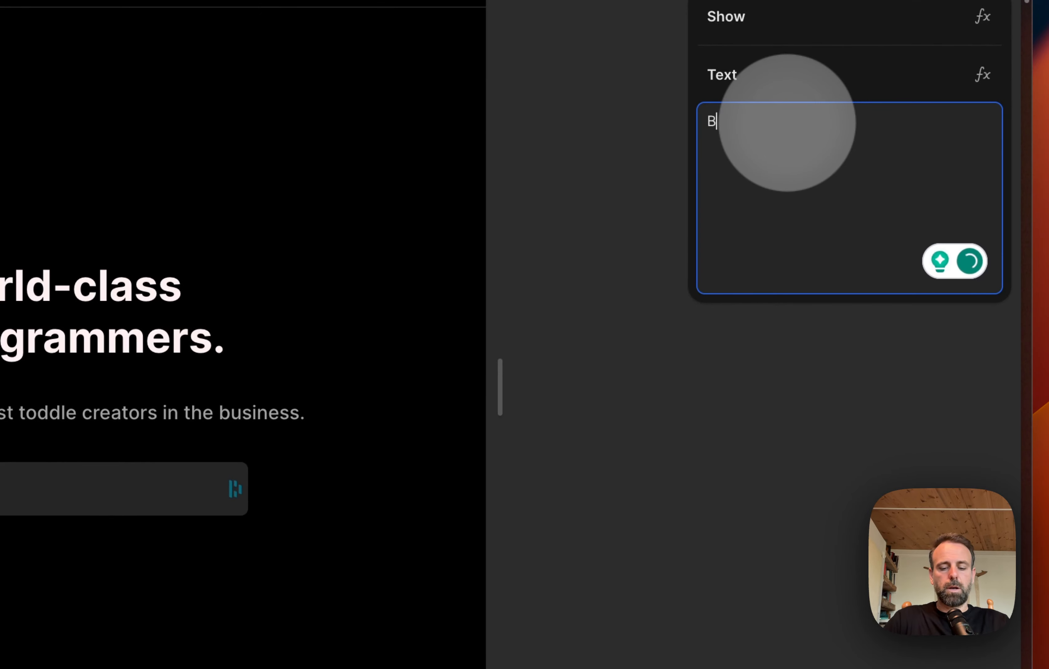
pyautogui.click(856, 425)
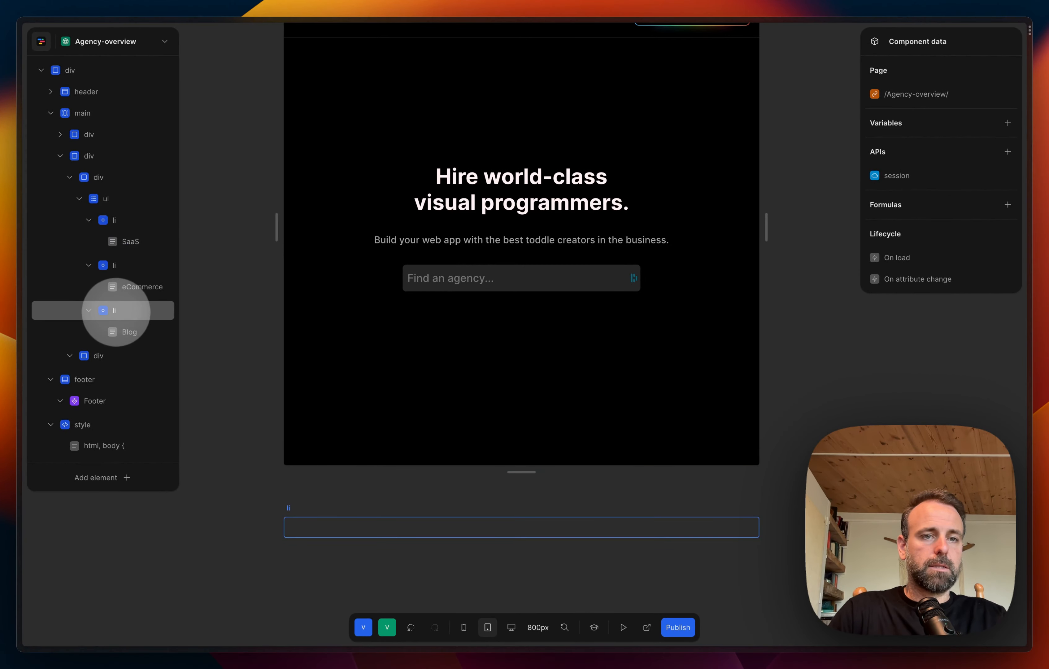
# Step: Copy the "Blog" list item and paste it with that same item selected
pyautogui.click(116, 311)
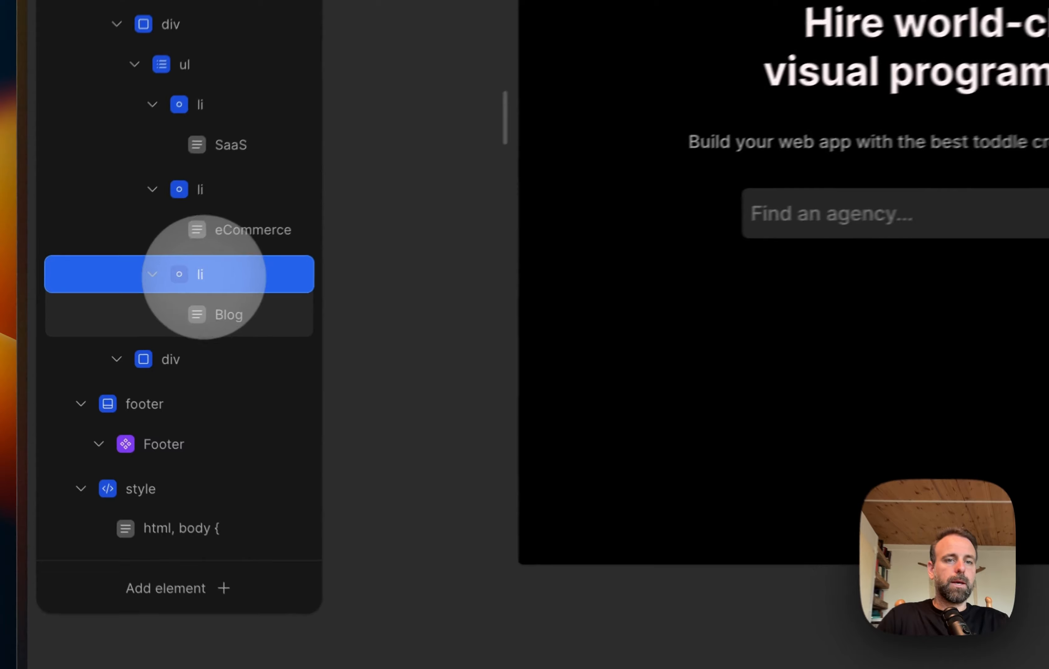
pyautogui.press('super+c')
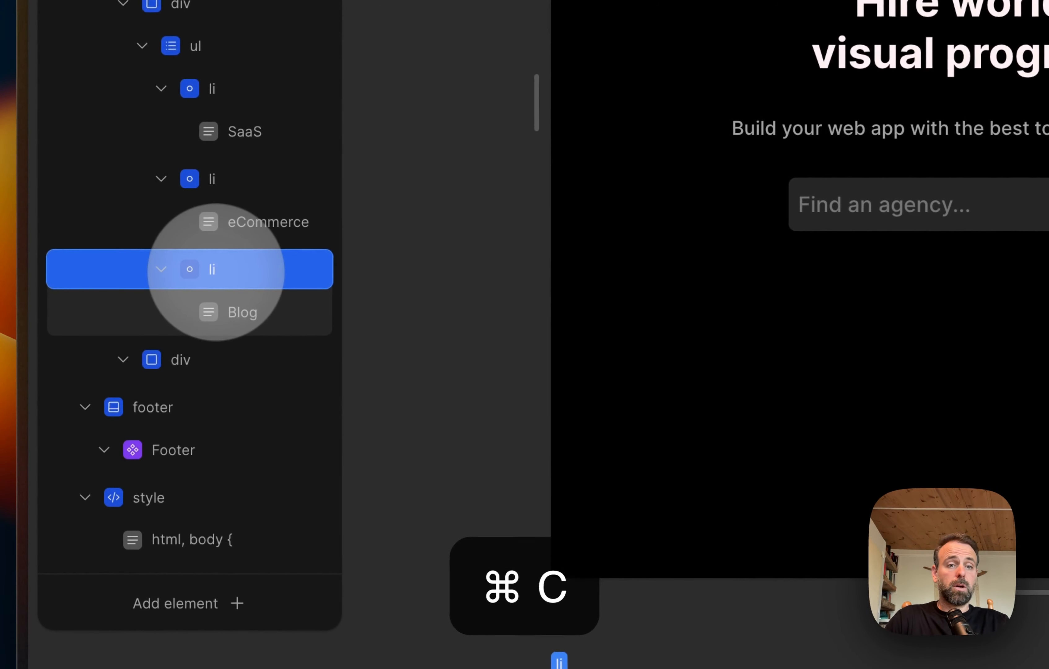
pyautogui.press('super+v')
# Step: Change the pasted list item's text to "Education" and deselect it
pyautogui.click(240, 395)
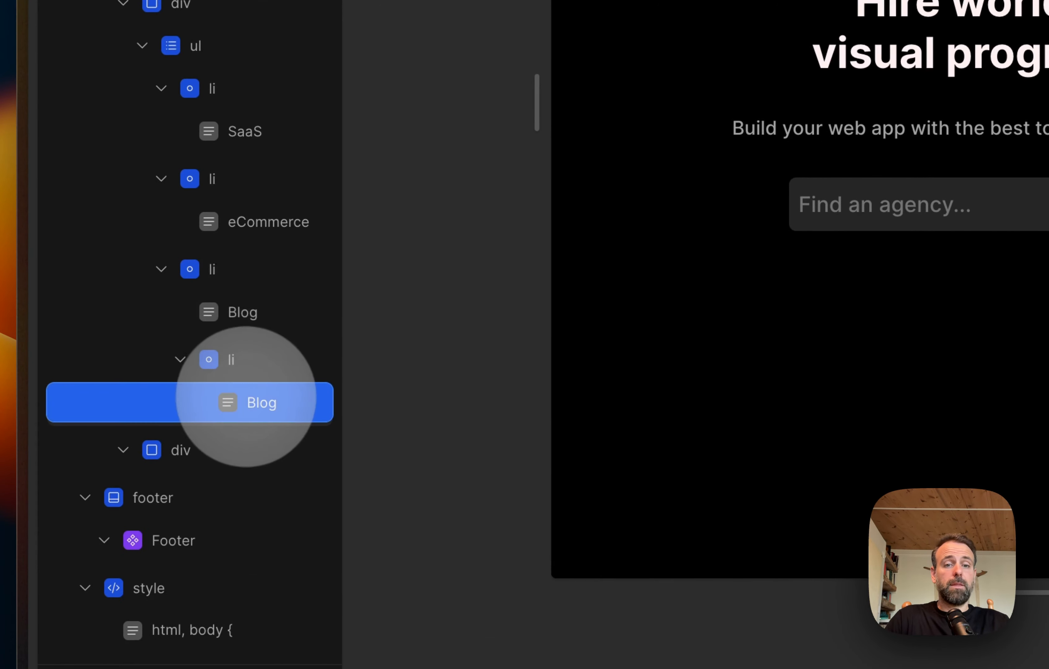
pyautogui.click(948, 182)
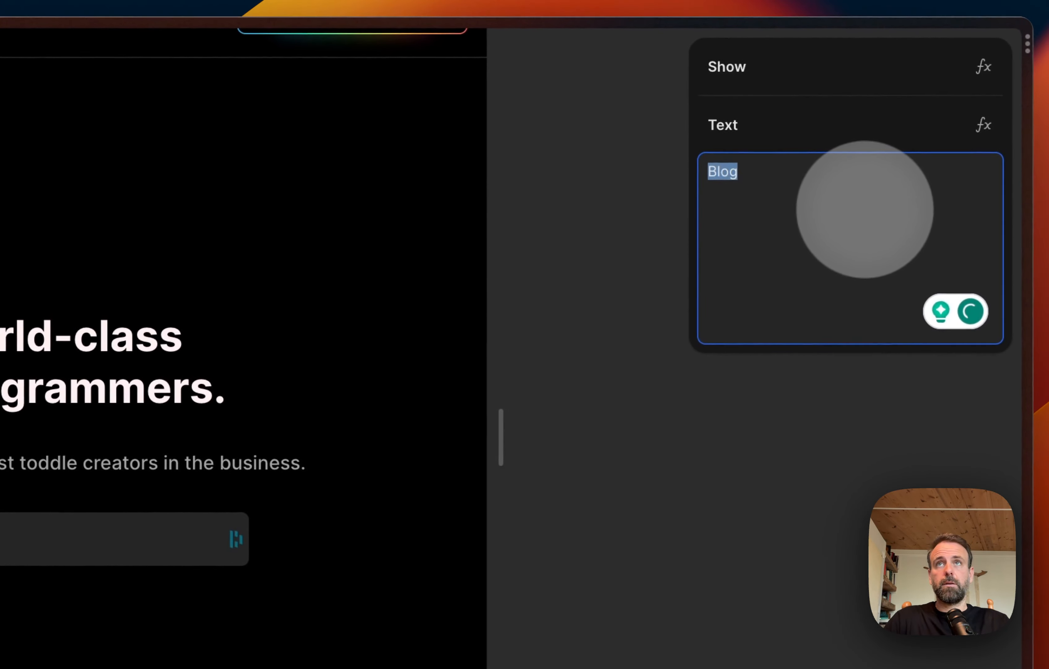
pyautogui.write('Education')
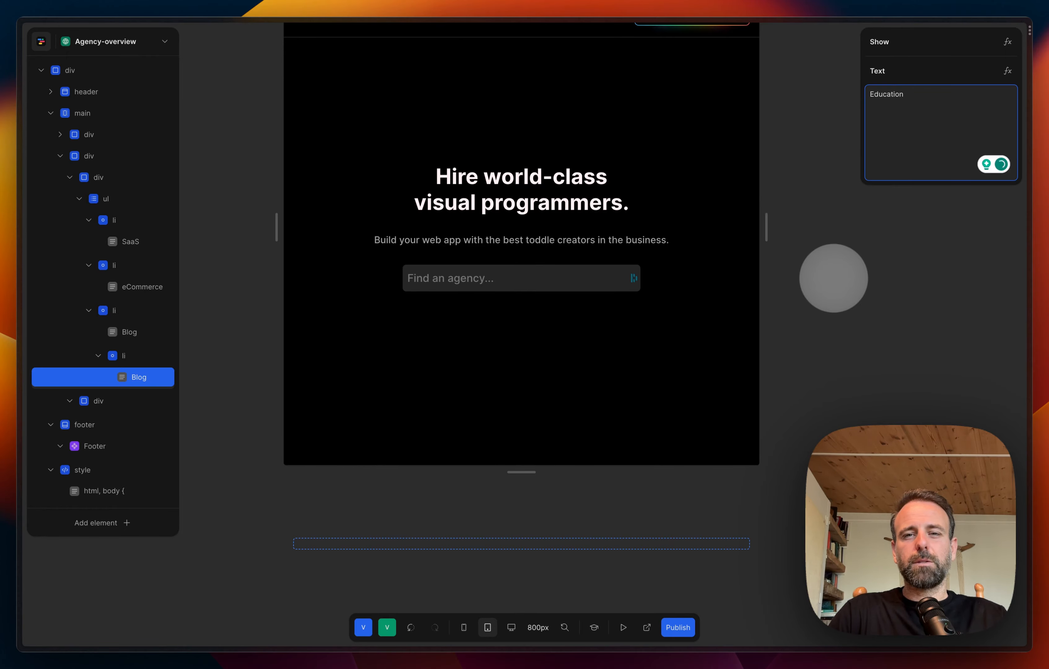
pyautogui.click(833, 278)
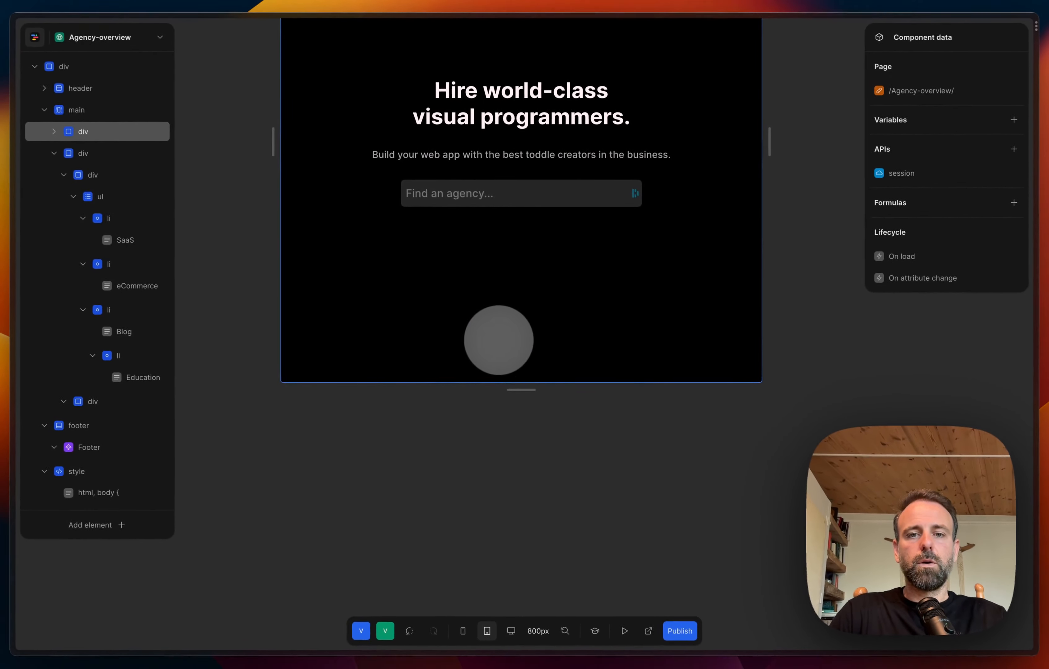
pyautogui.scroll(-2, 499, 340)
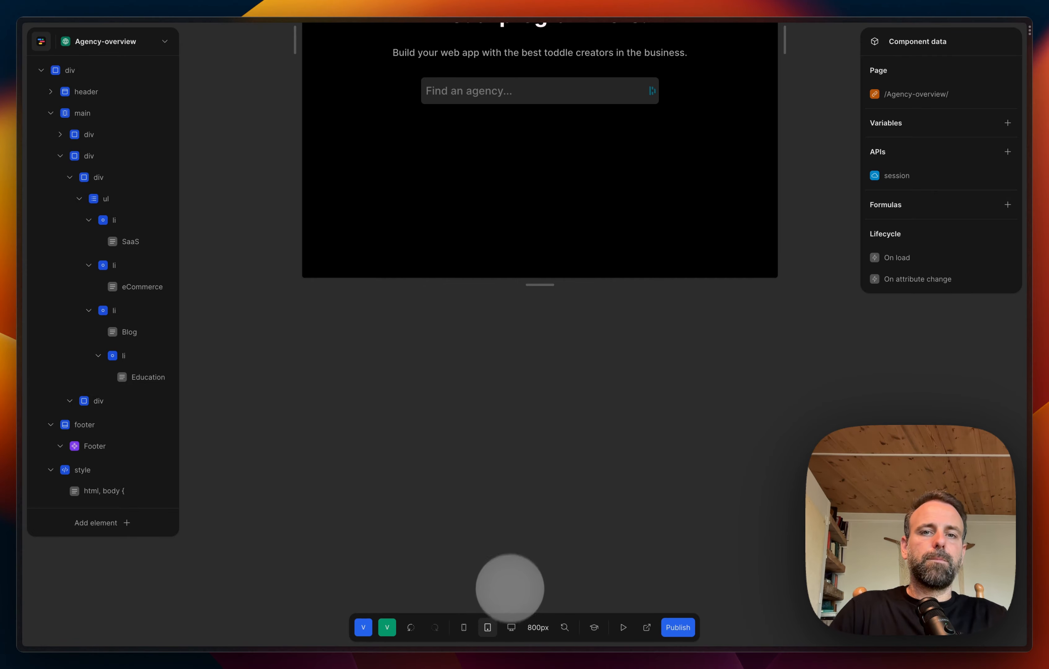
# Step: Extend the page canvas downward until the whole page fits, and review it from the hero section to the footer
pyautogui.scroll(-10, 532, 325)
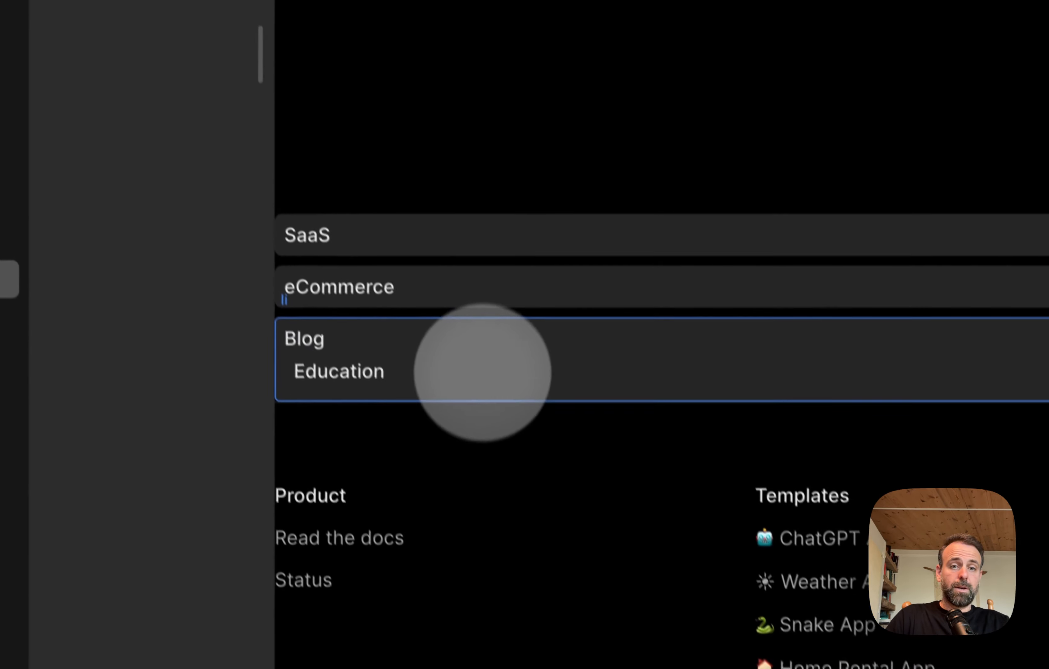
pyautogui.click(482, 372)
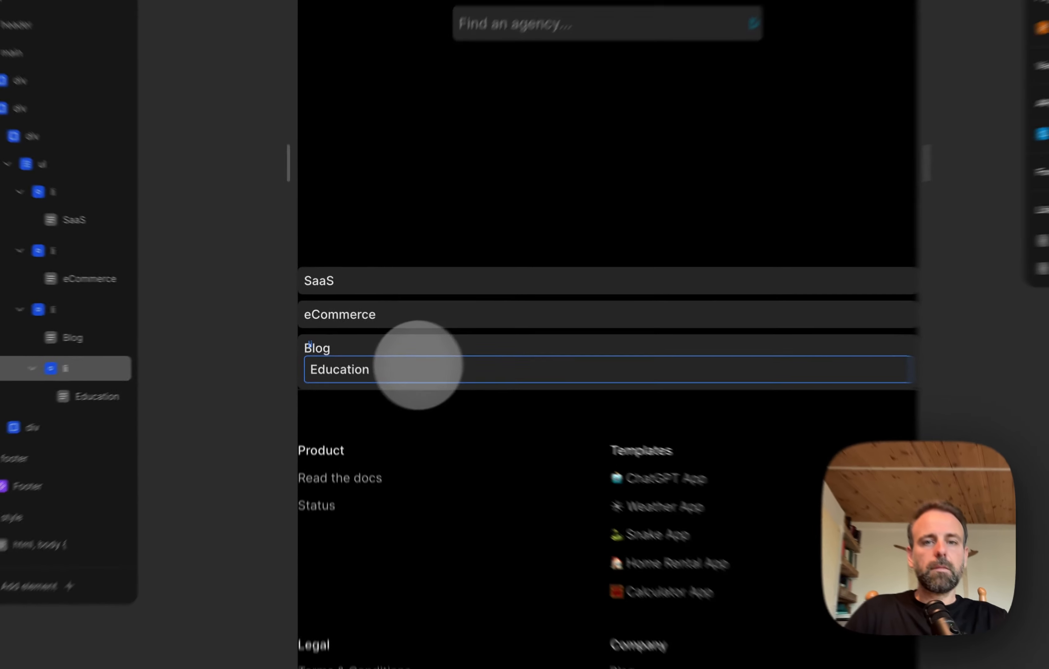
pyautogui.click(581, 461)
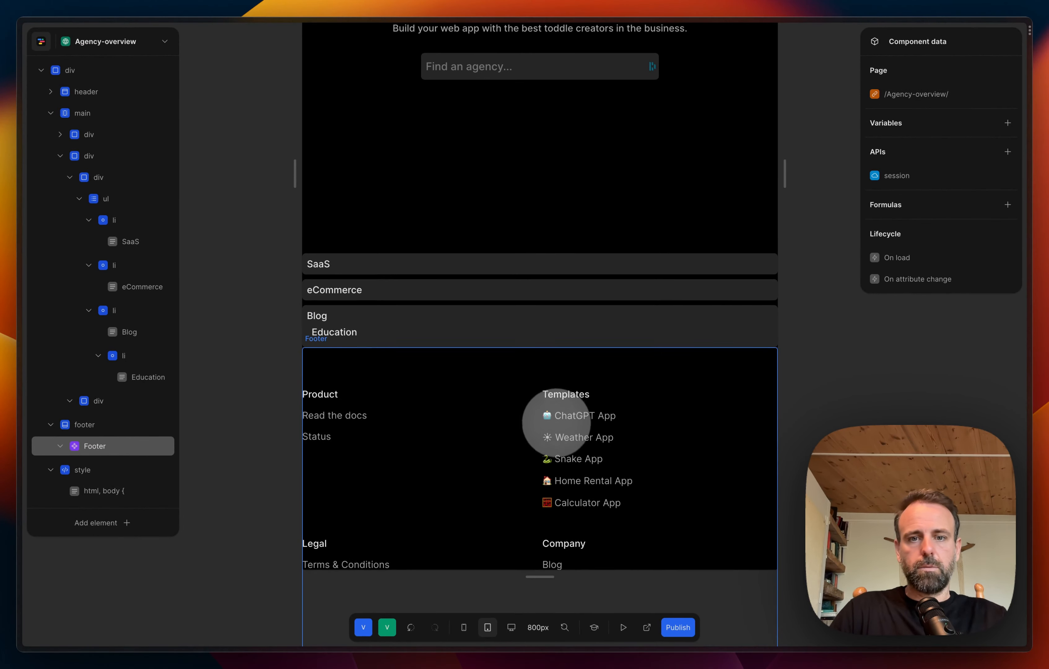
pyautogui.scroll(-5, 555, 421)
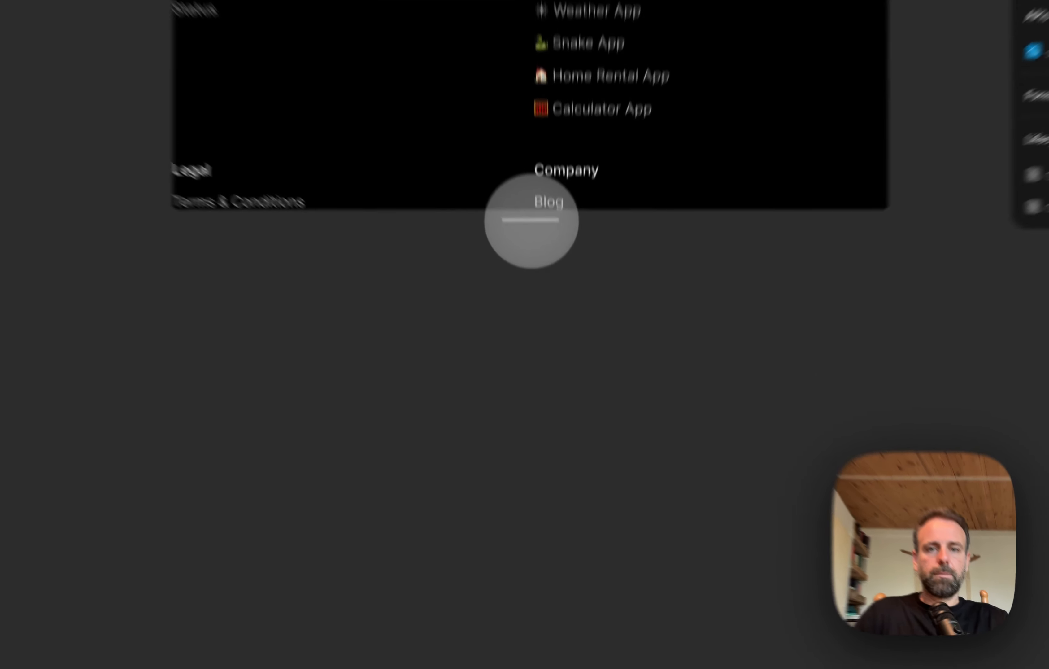
pyautogui.moveTo(532, 221); pyautogui.dragTo(505, 630)
pyautogui.scroll(-5, 547, 265)
pyautogui.scroll(-4, 550, 247)
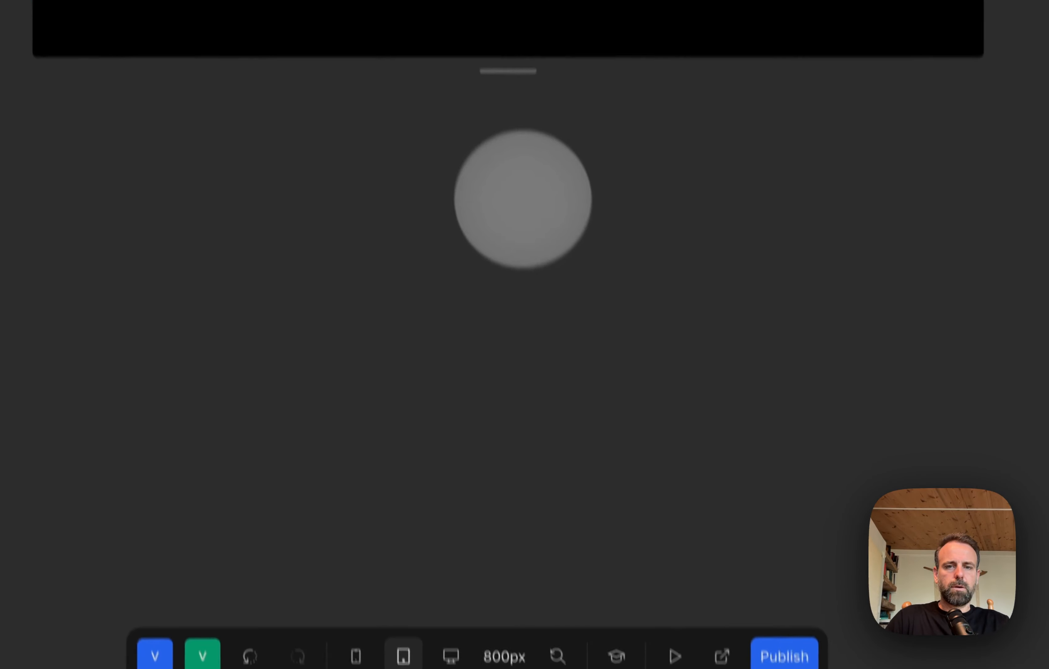
pyautogui.moveTo(516, 116); pyautogui.dragTo(518, 604)
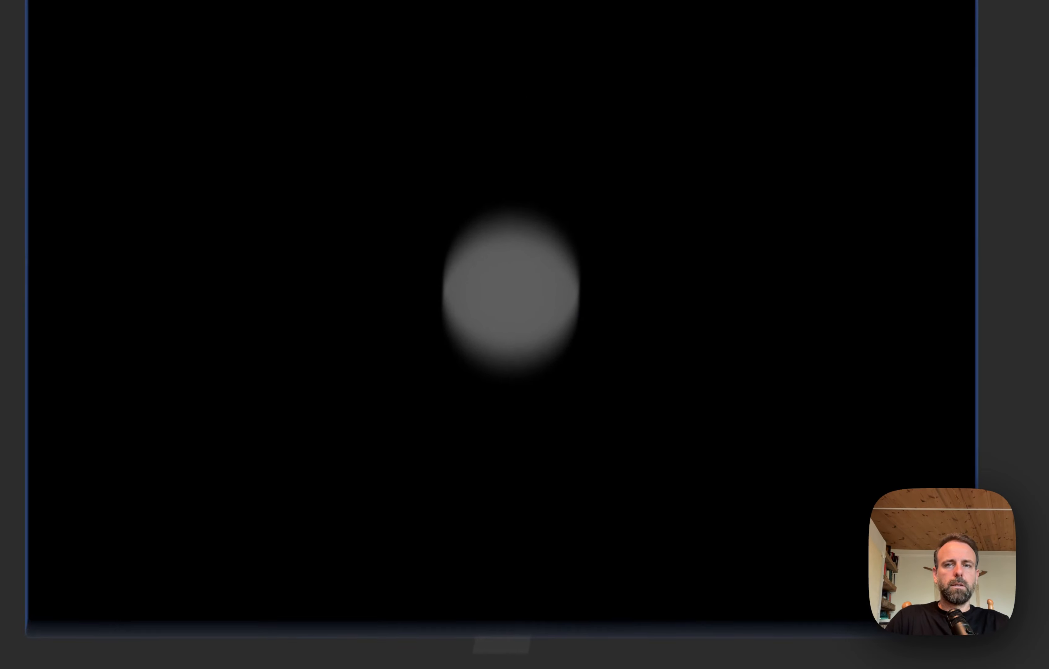
pyautogui.scroll(8, 511, 293)
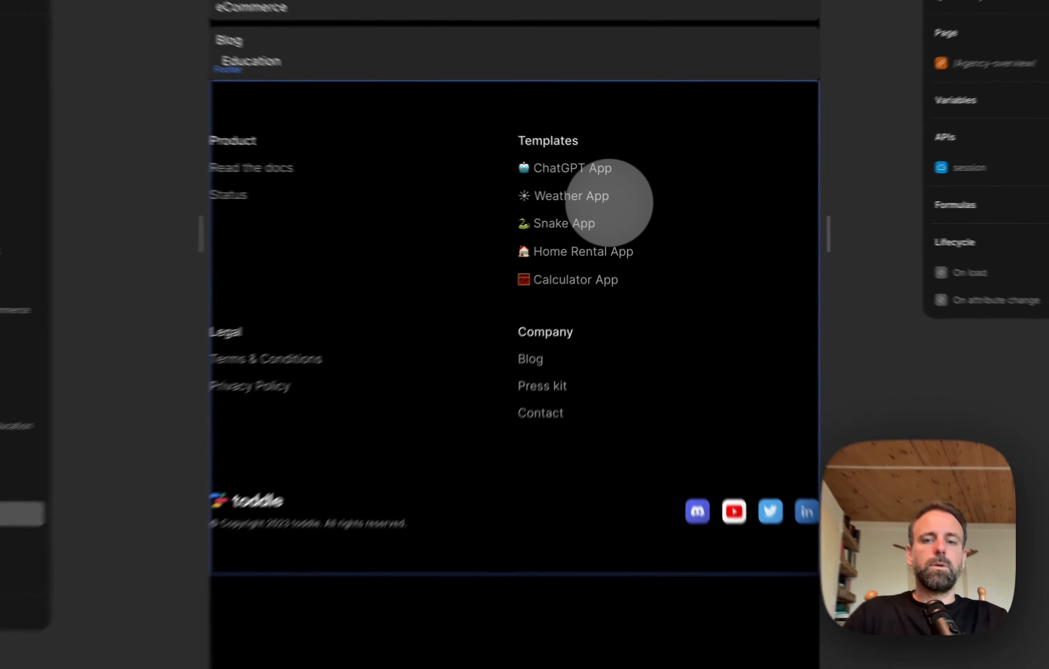
pyautogui.scroll(10, 460, 362)
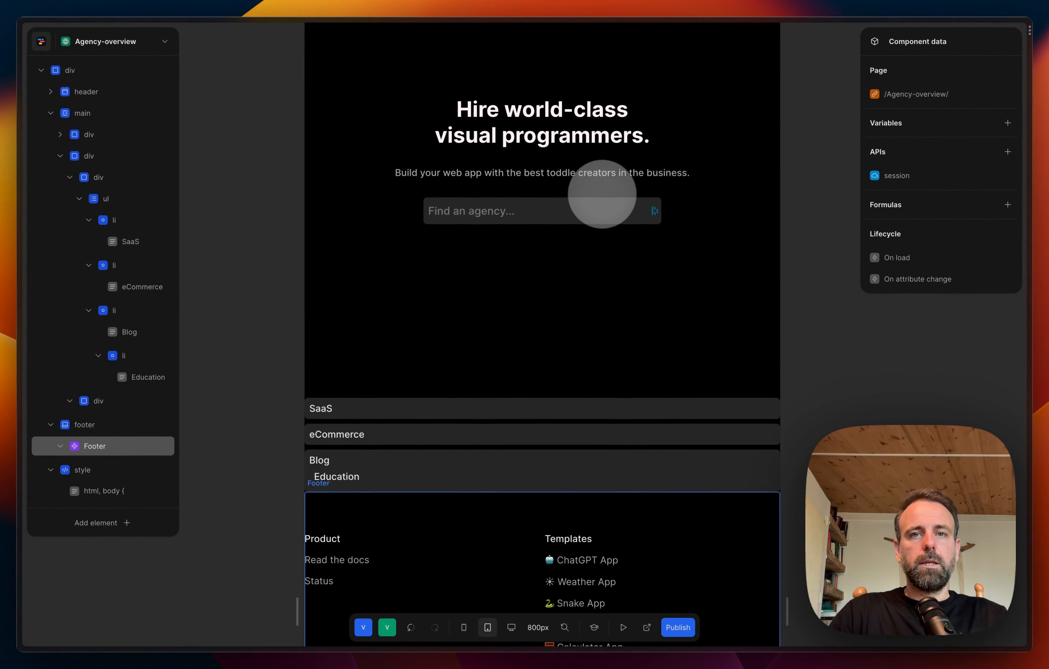
pyautogui.scroll(3, 602, 194)
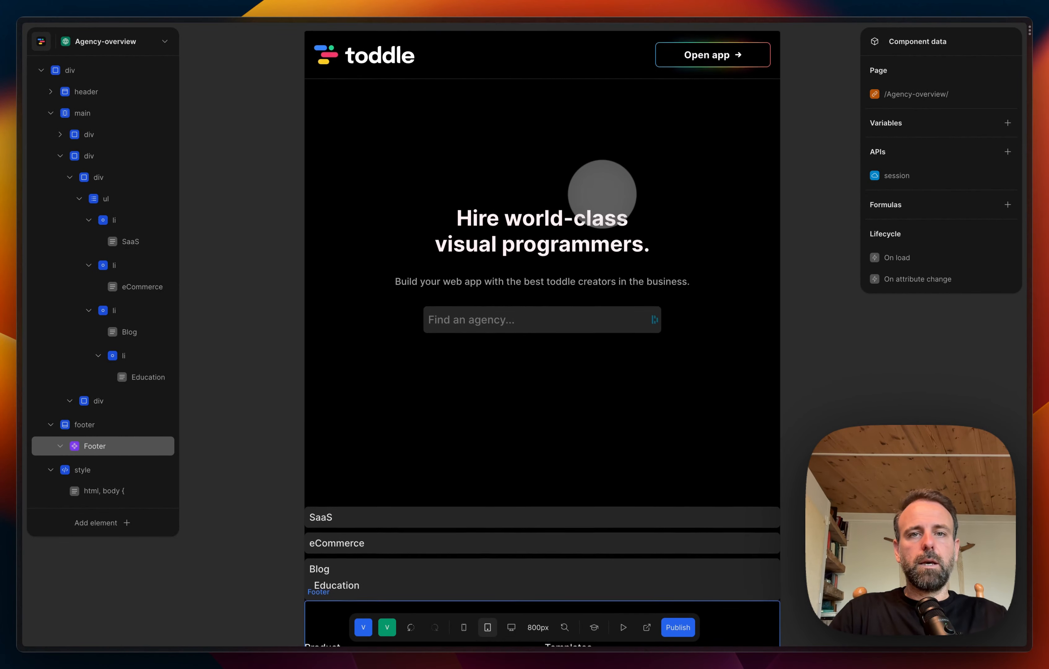
# Step: Shorten the page canvas so that it ends just below the eCommerce list item
pyautogui.scroll(-15, 480, 424)
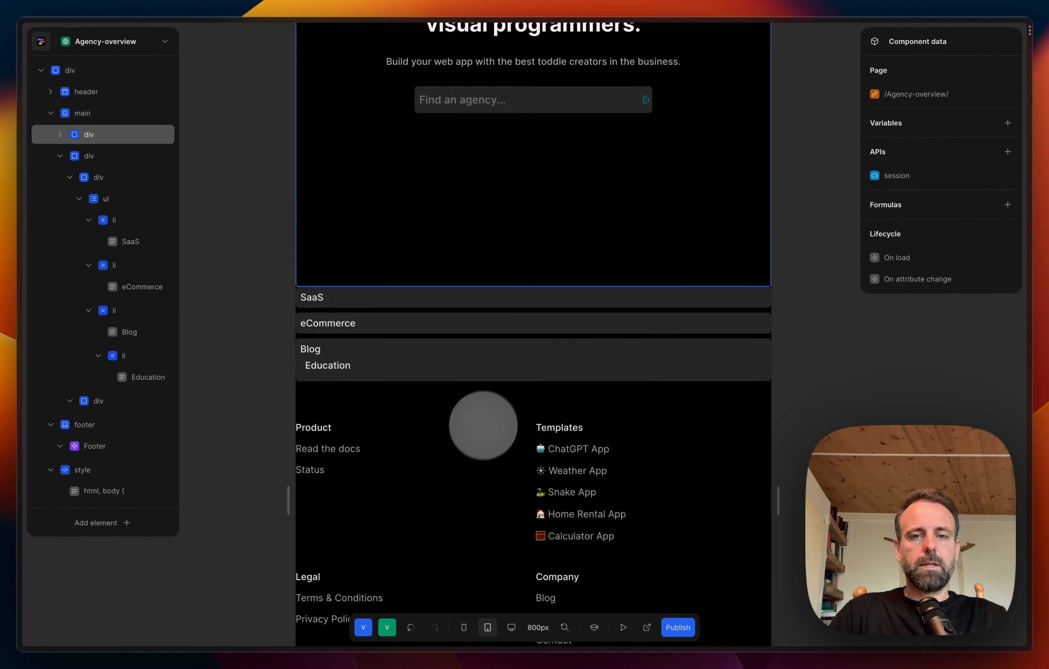
pyautogui.scroll(4, 480, 437)
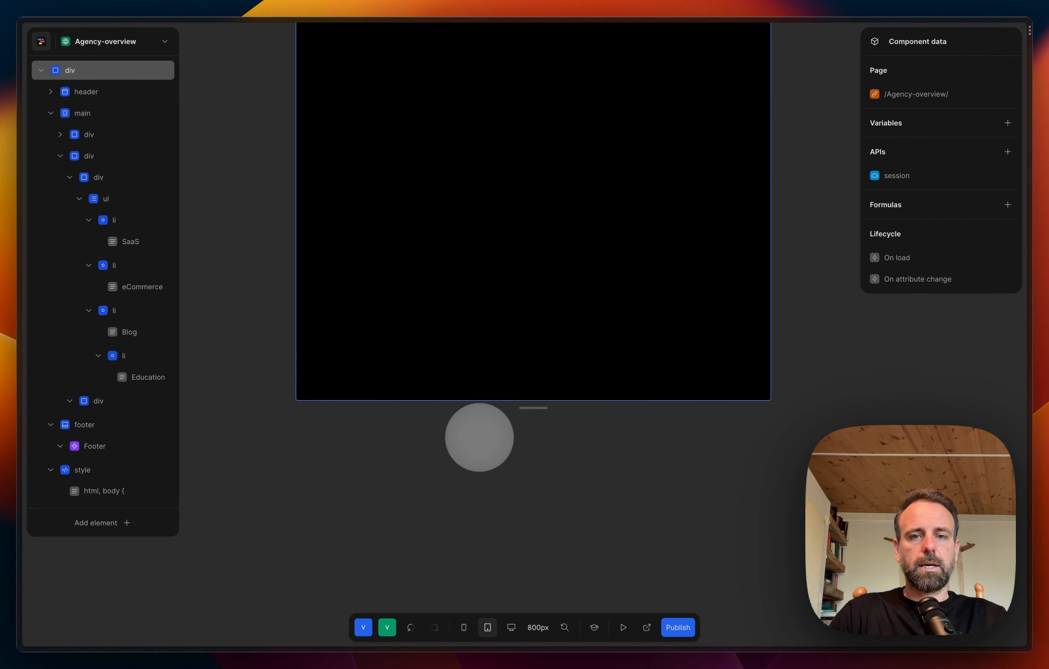
pyautogui.scroll(-1, 480, 437)
pyautogui.moveTo(527, 369); pyautogui.dragTo(521, 94)
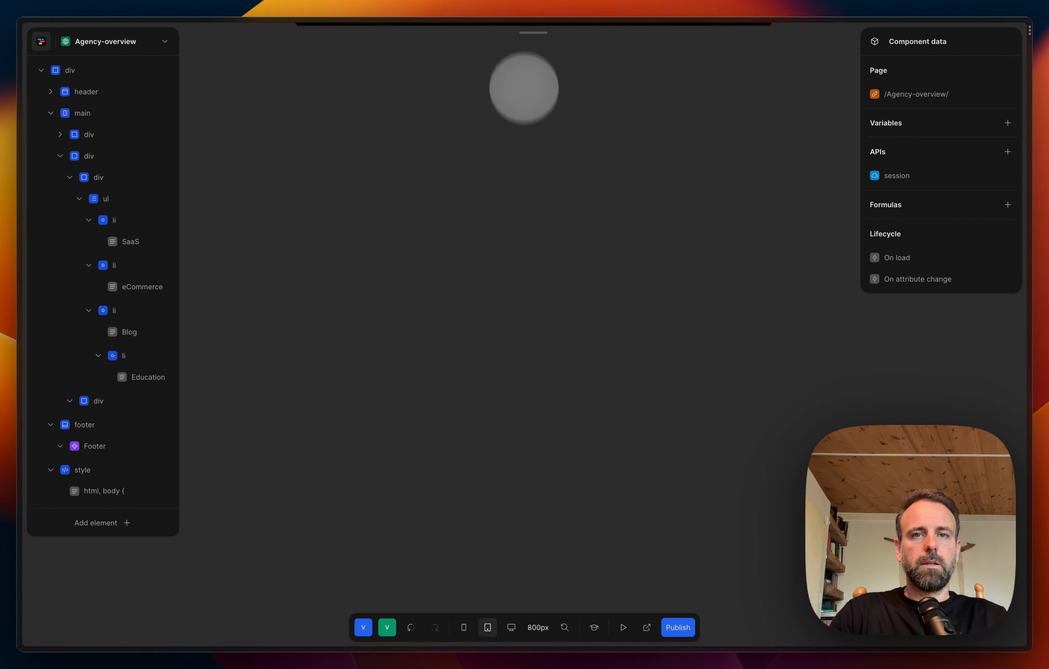
pyautogui.scroll(8, 527, 132)
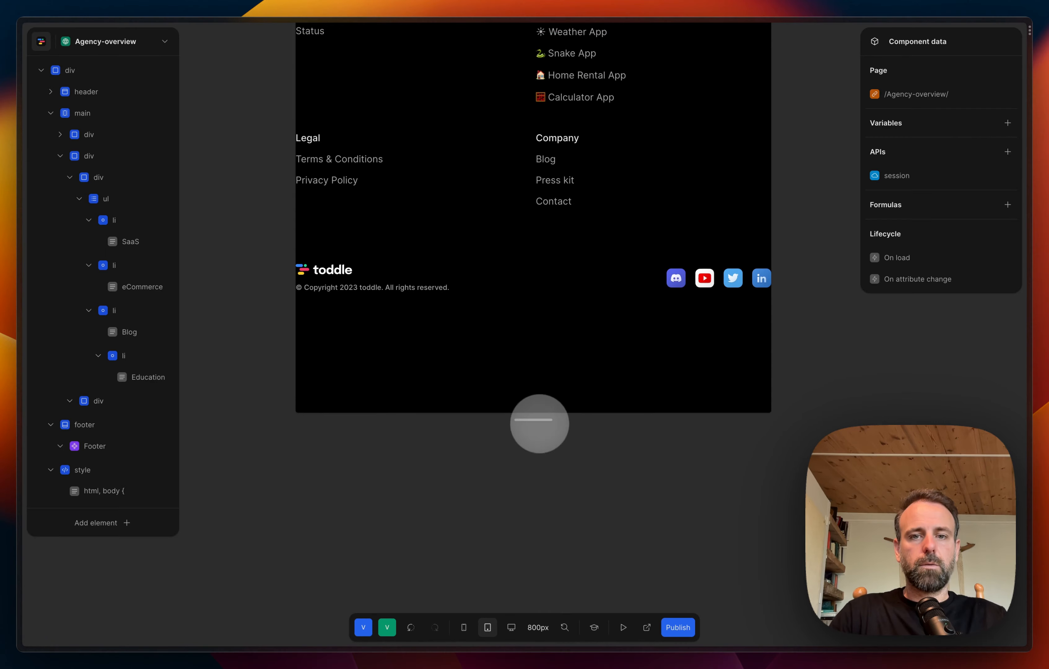
pyautogui.moveTo(540, 423); pyautogui.dragTo(546, 79)
pyautogui.scroll(10, 551, 159)
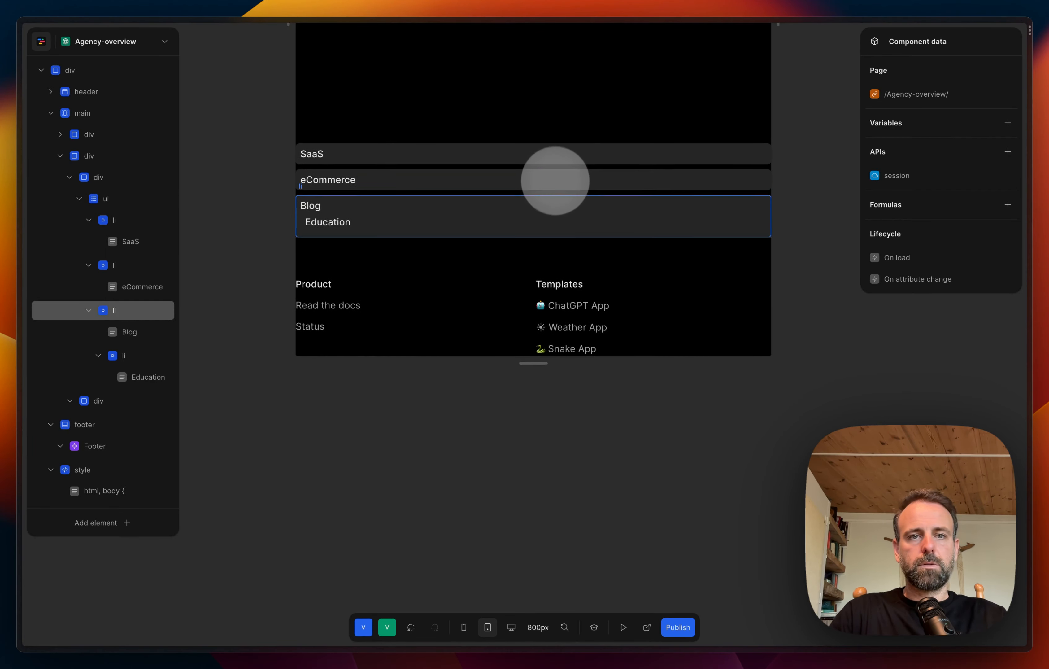
pyautogui.moveTo(536, 444); pyautogui.dragTo(539, 156)
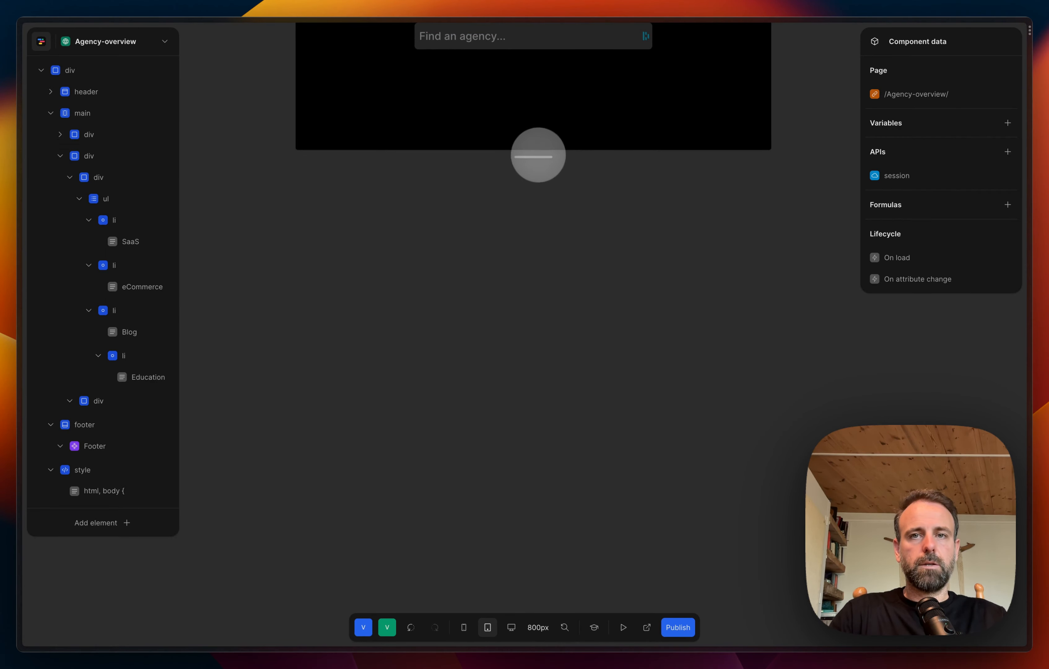
pyautogui.scroll(8, 556, 221)
pyautogui.scroll(-2, 565, 273)
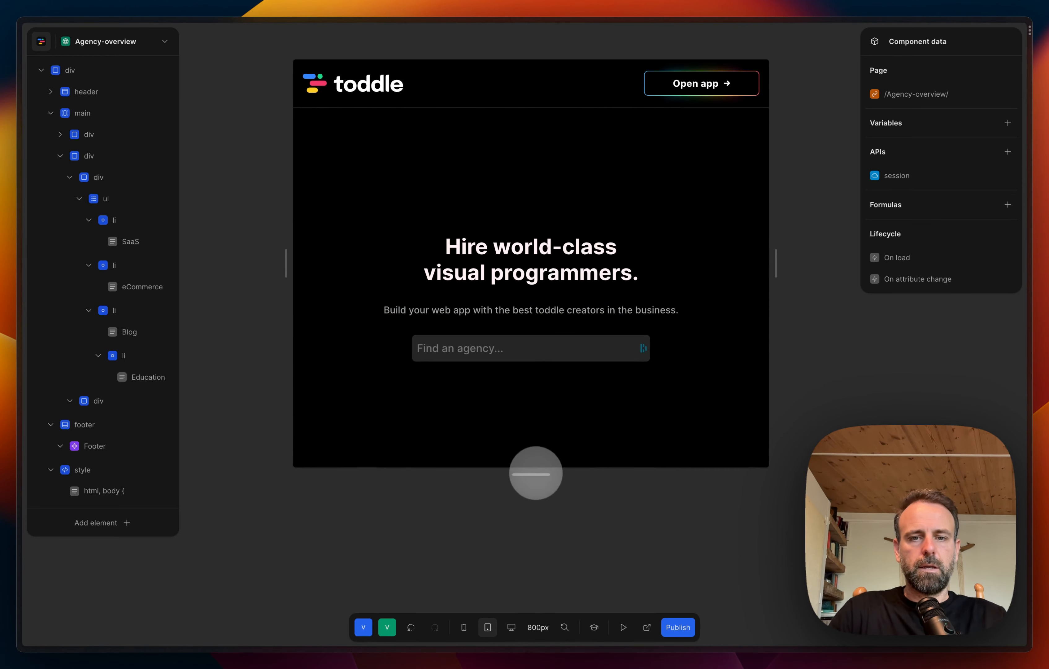
pyautogui.moveTo(536, 474); pyautogui.dragTo(538, 598)
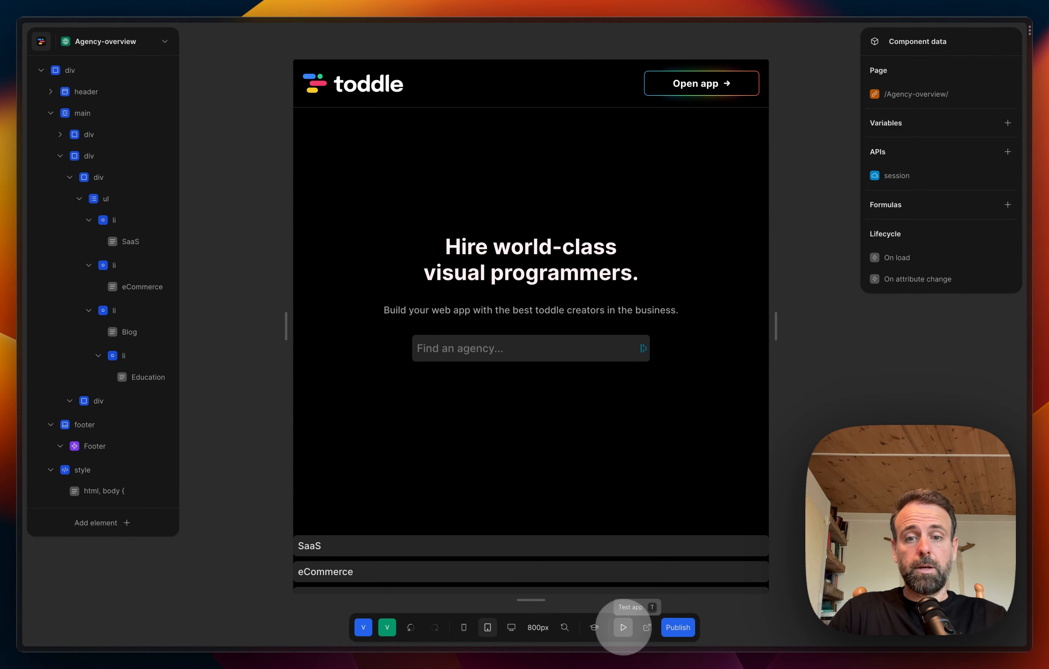
# Step: Test the page in preview mode, examine how the hero, category list and footer scroll, and return to editing
pyautogui.click(624, 627)
pyautogui.scroll(-3, 610, 311)
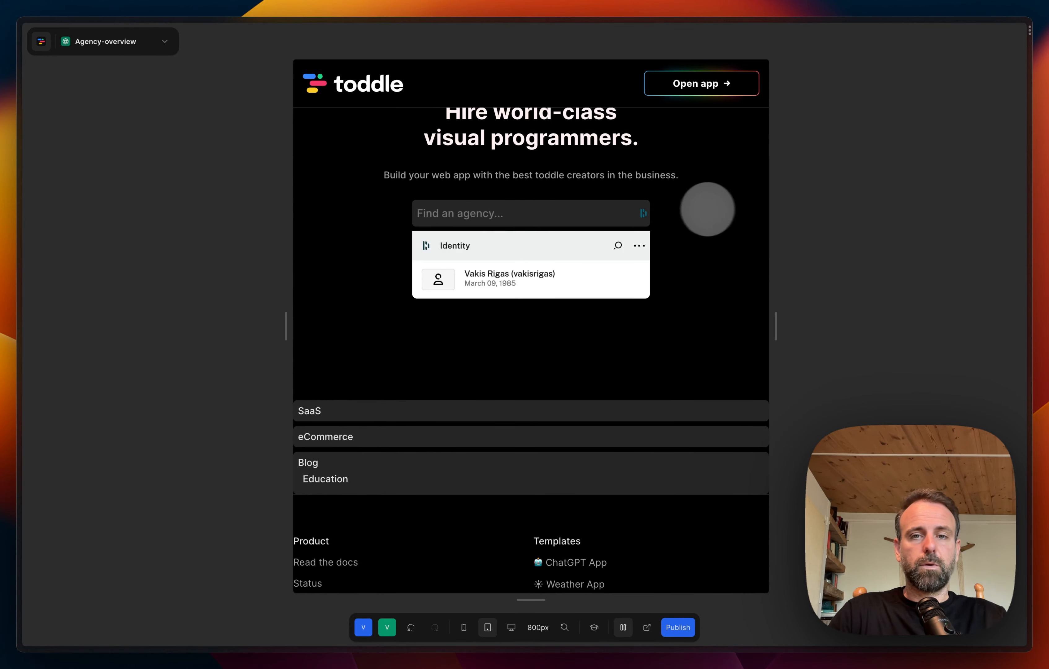
pyautogui.scroll(-5, 576, 315)
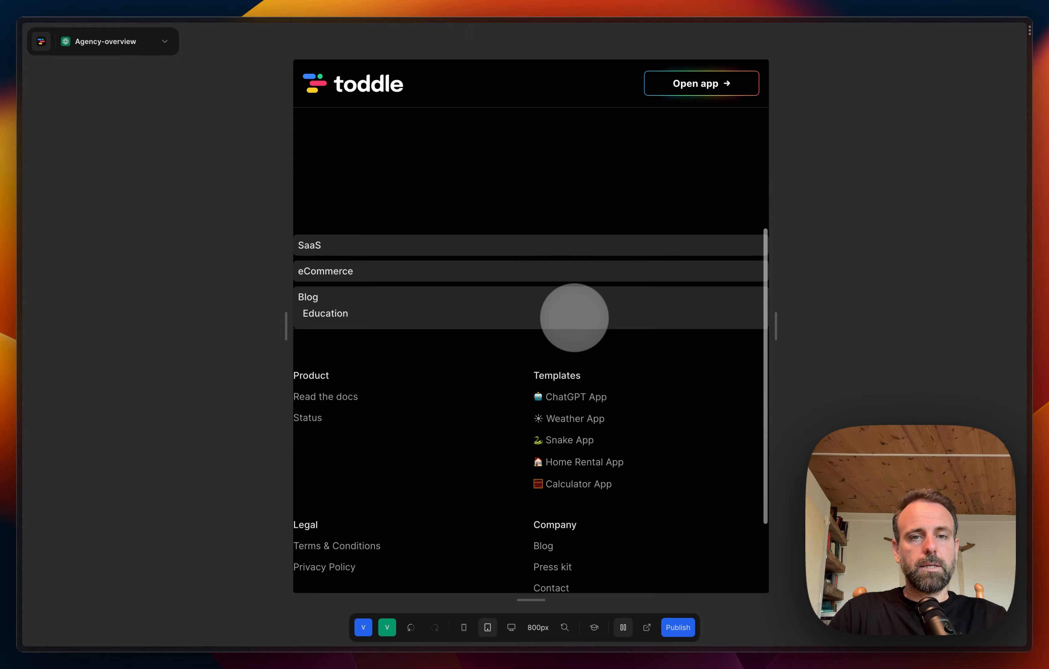
pyautogui.scroll(3, 574, 318)
pyautogui.scroll(-2, 574, 318)
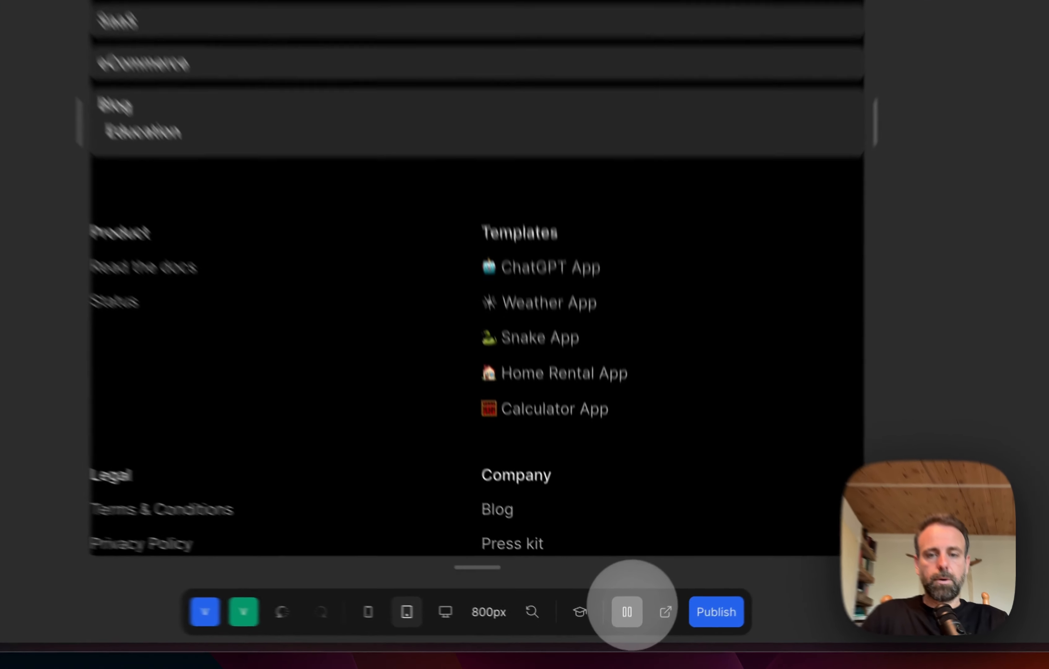
pyautogui.click(623, 627)
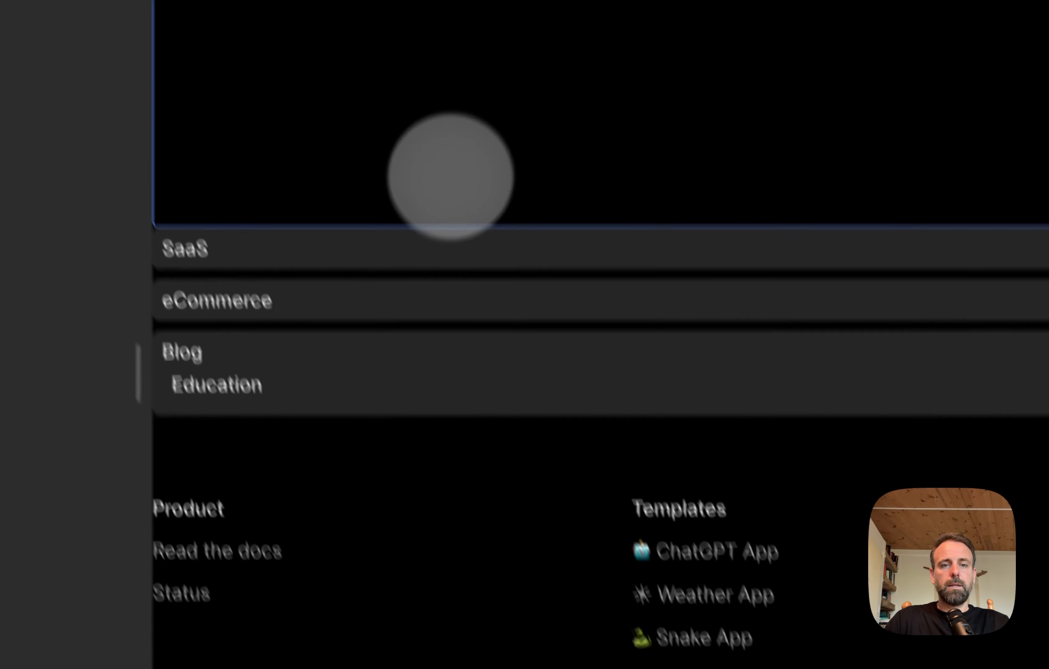
# Step: Move the Education list item out of the Blog item and place it first in the category list
pyautogui.click(410, 249)
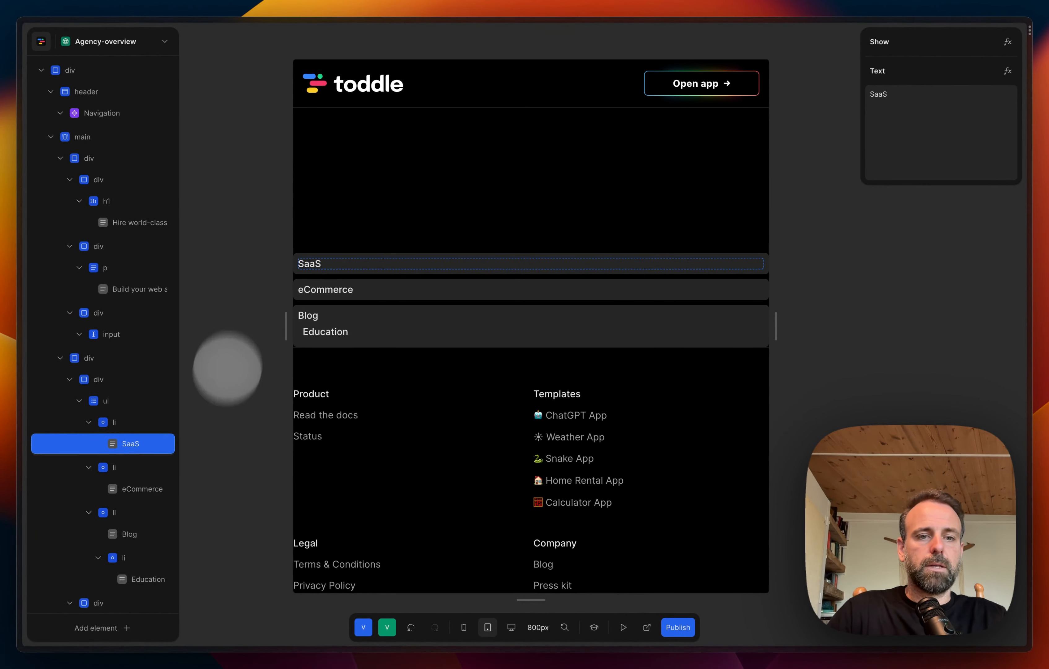
pyautogui.scroll(-3, 114, 456)
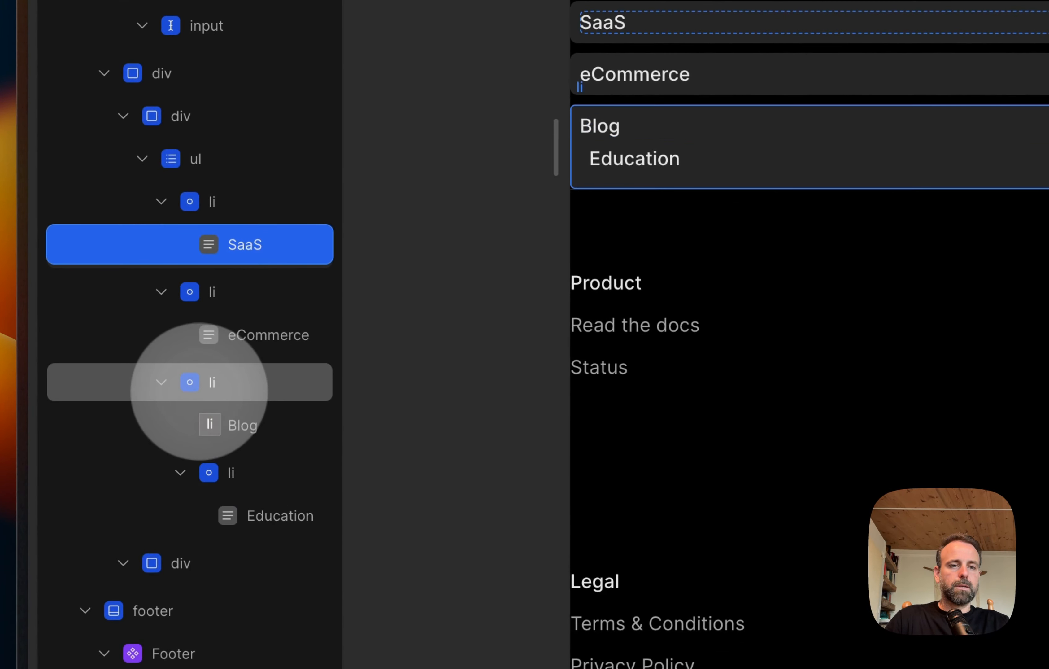
pyautogui.moveTo(200, 392); pyautogui.dragTo(237, 475)
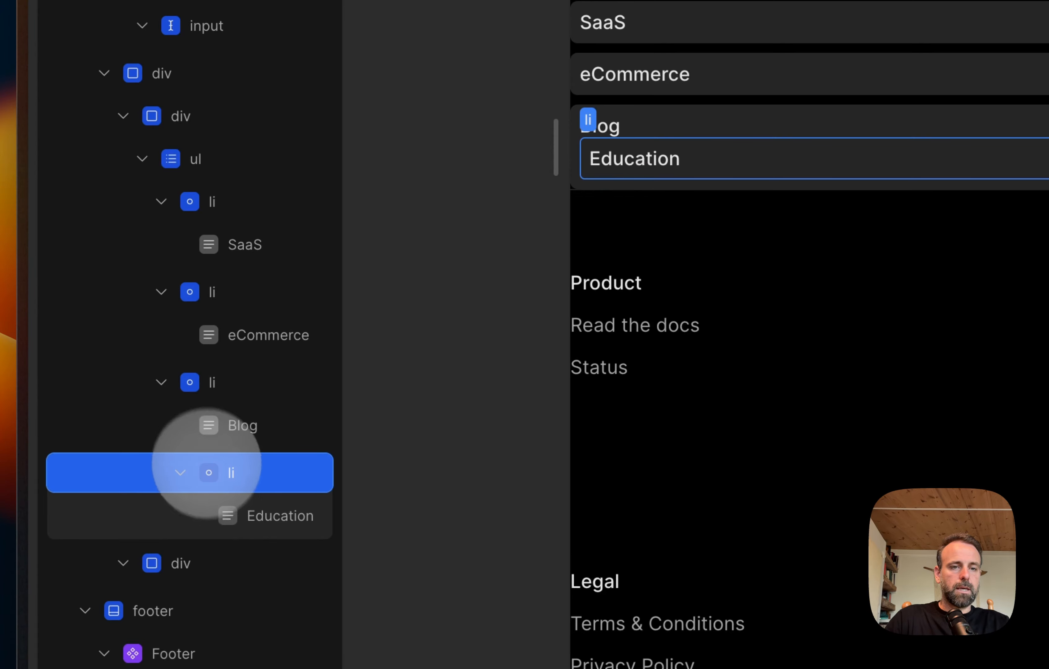
pyautogui.moveTo(206, 462); pyautogui.dragTo(185, 180)
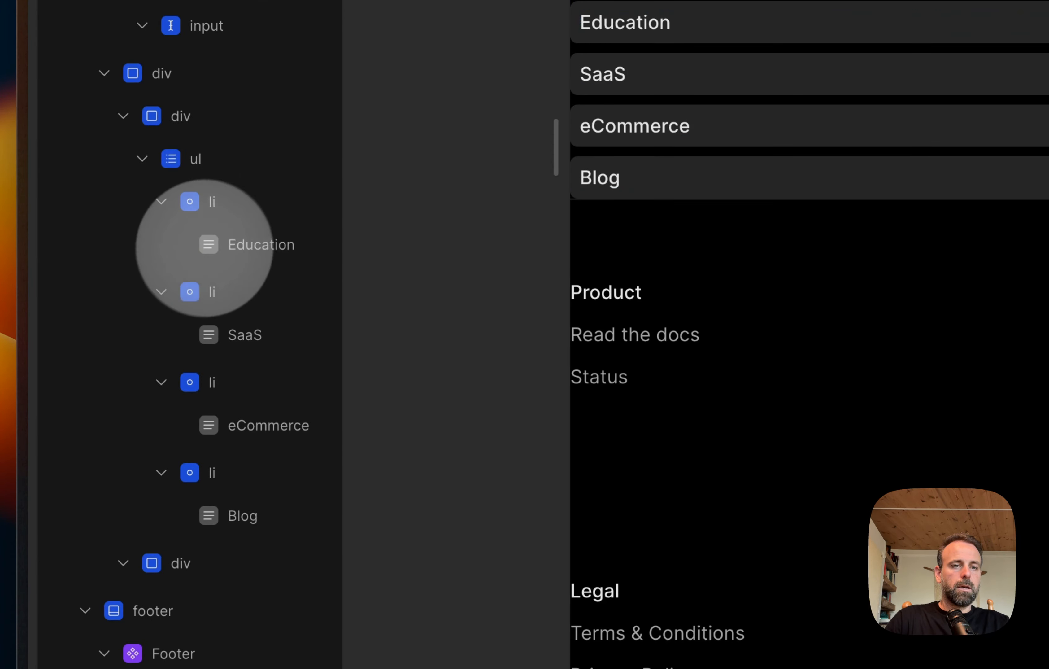
# Step: Collapse the SaaS, eCommerce and Blog items in the element tree and reorder the list so Education comes last, after Blog
pyautogui.click(161, 335)
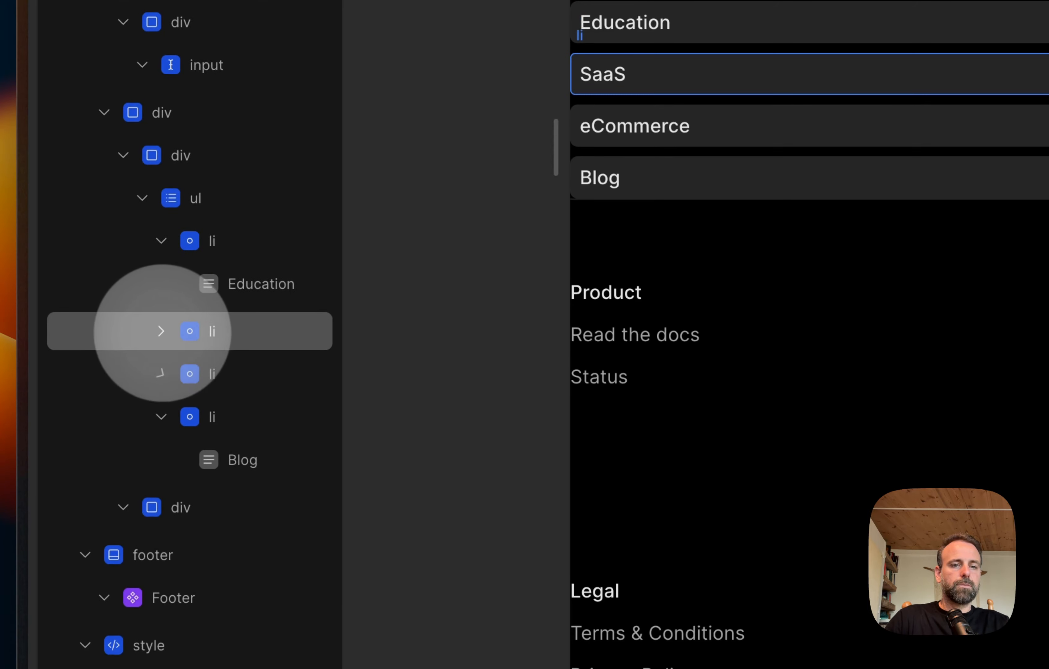
pyautogui.click(161, 416)
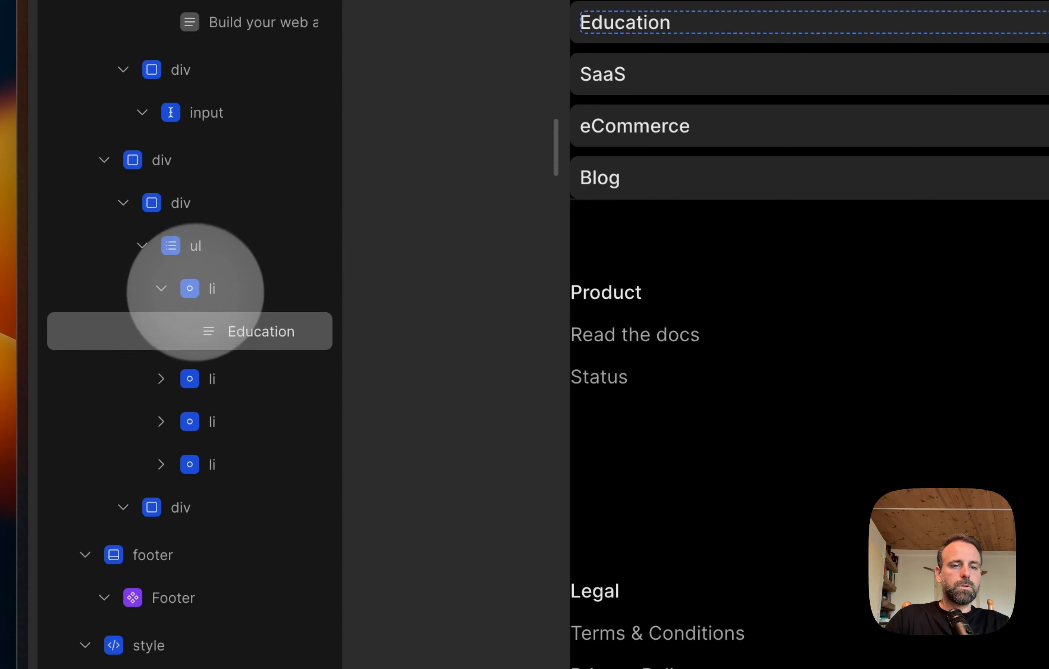
pyautogui.moveTo(201, 292); pyautogui.dragTo(201, 444)
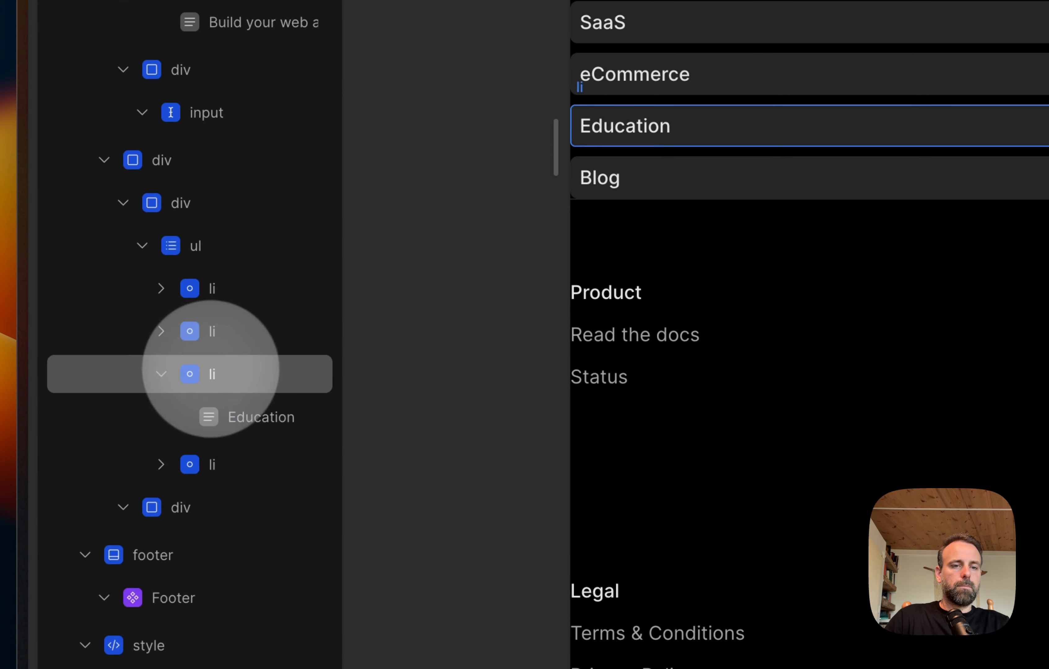
pyautogui.click(182, 465)
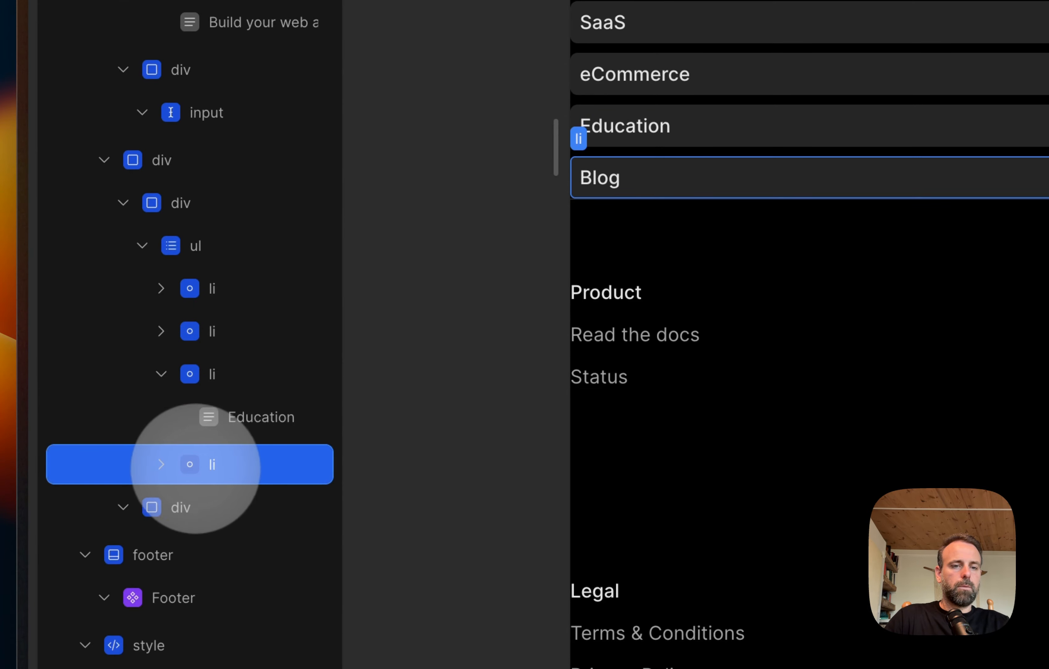
pyautogui.moveTo(195, 469); pyautogui.dragTo(201, 354)
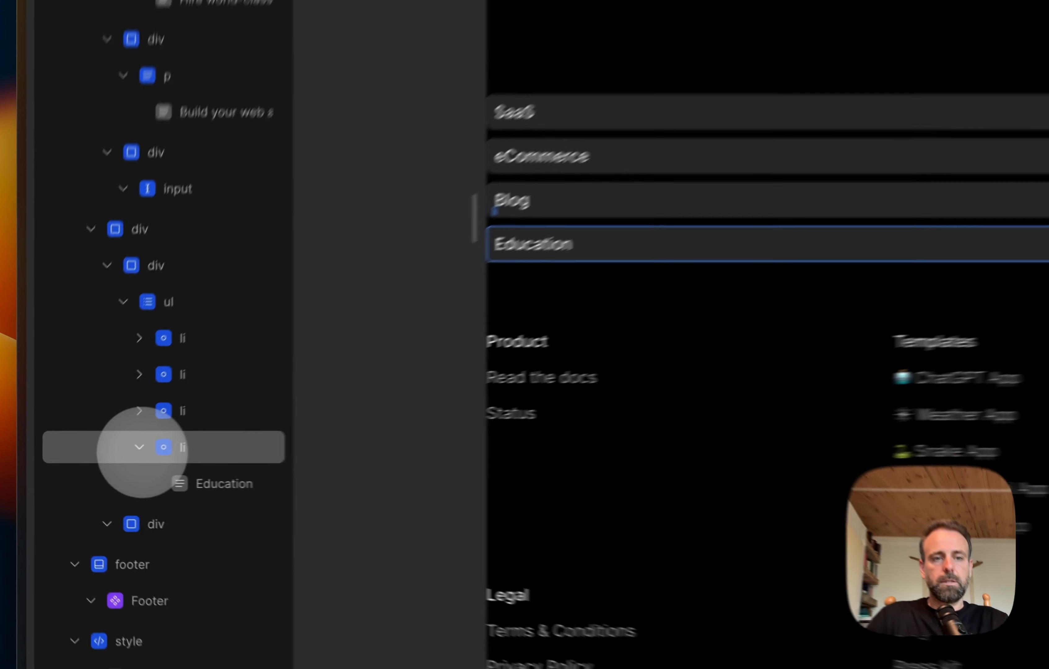
# Step: Collapse the Education item and the whole category list in the element tree
pyautogui.click(88, 461)
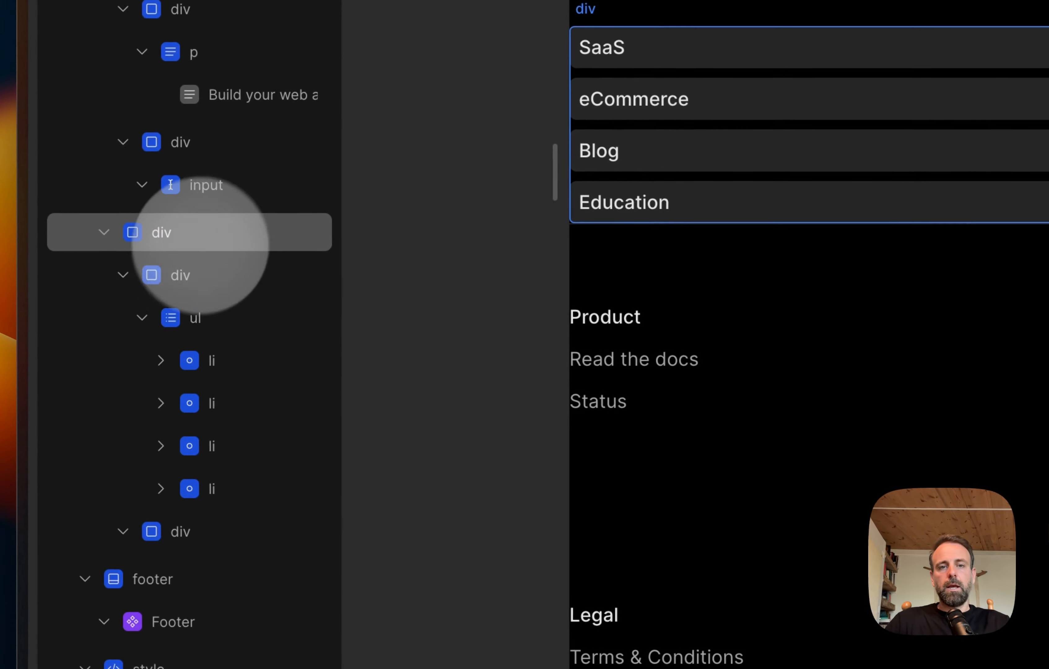
pyautogui.click(232, 310)
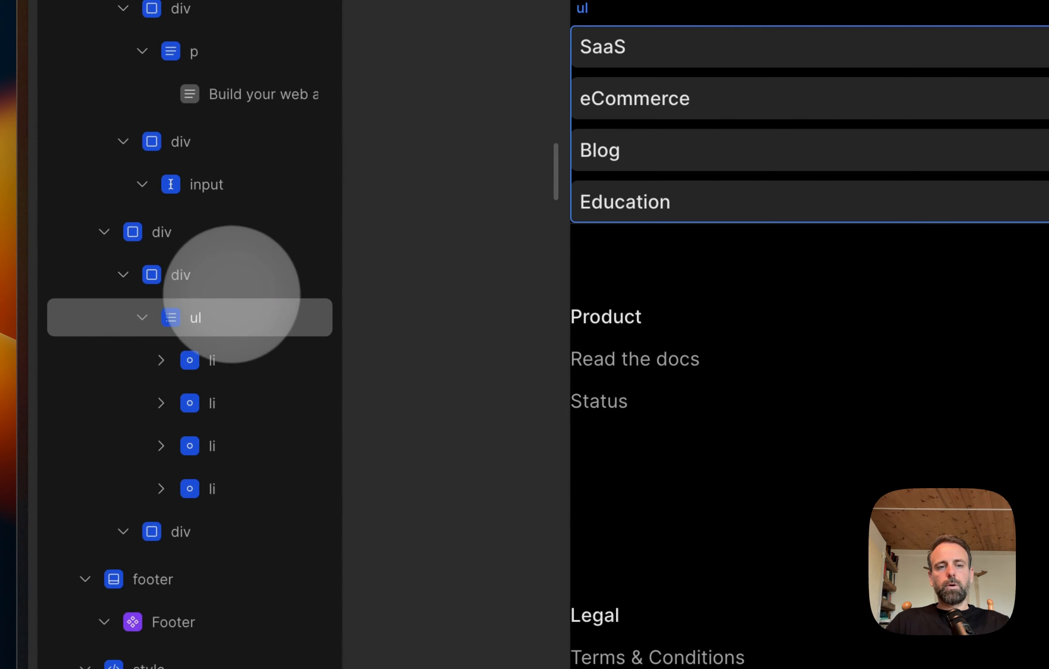
pyautogui.click(142, 318)
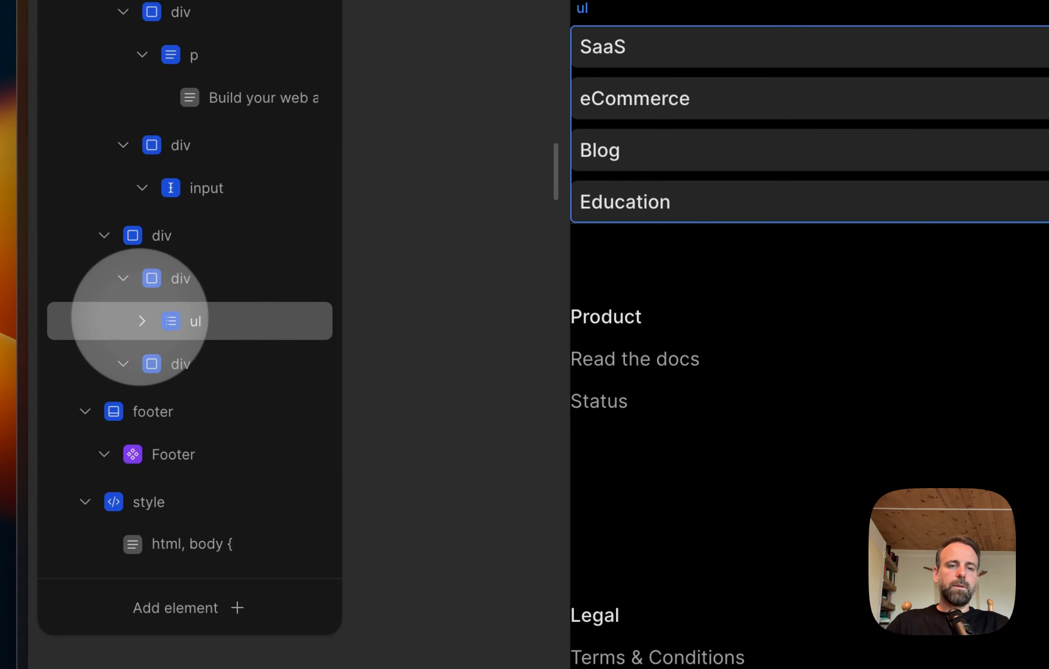
# Step: Set the width of the div that wraps the category list to 30%
pyautogui.click(198, 278)
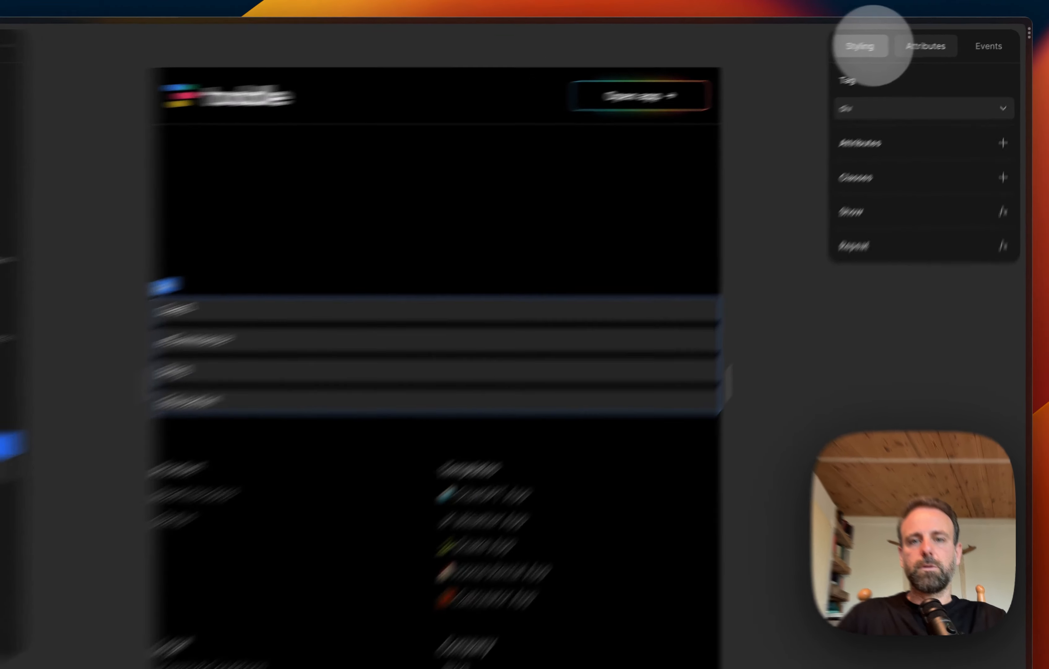
pyautogui.click(887, 41)
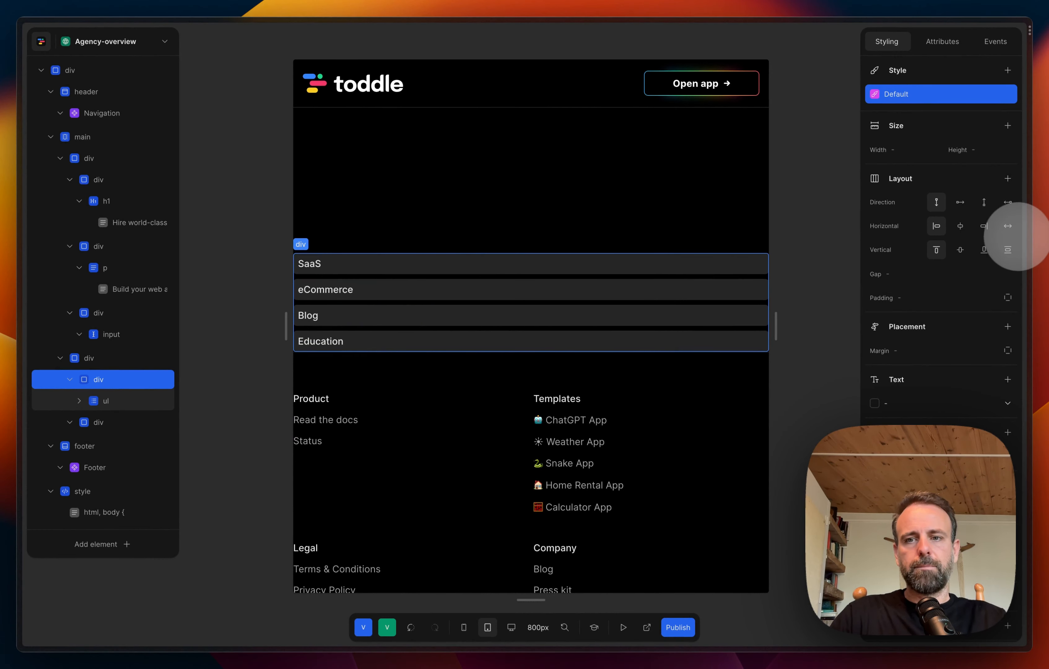
pyautogui.scroll(-1, 977, 264)
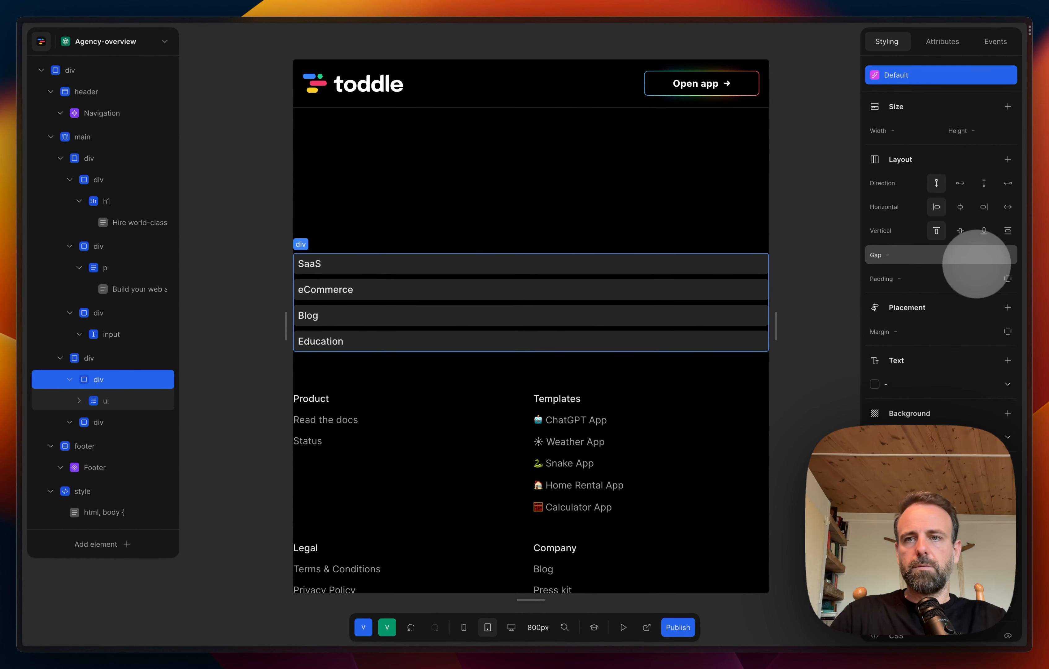
pyautogui.scroll(1, 978, 264)
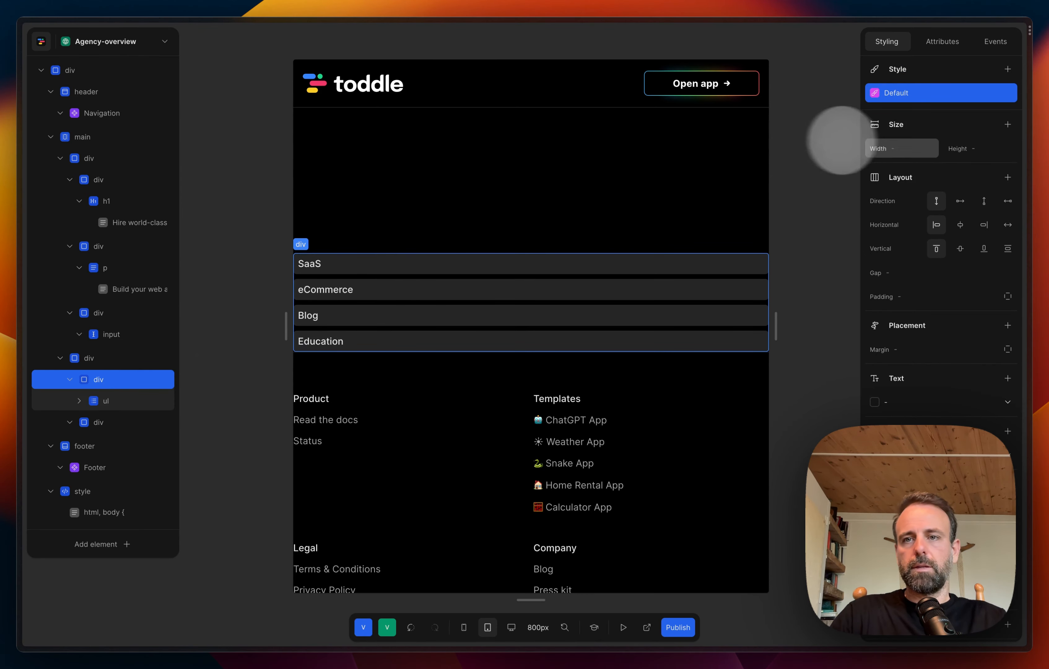
pyautogui.click(899, 149)
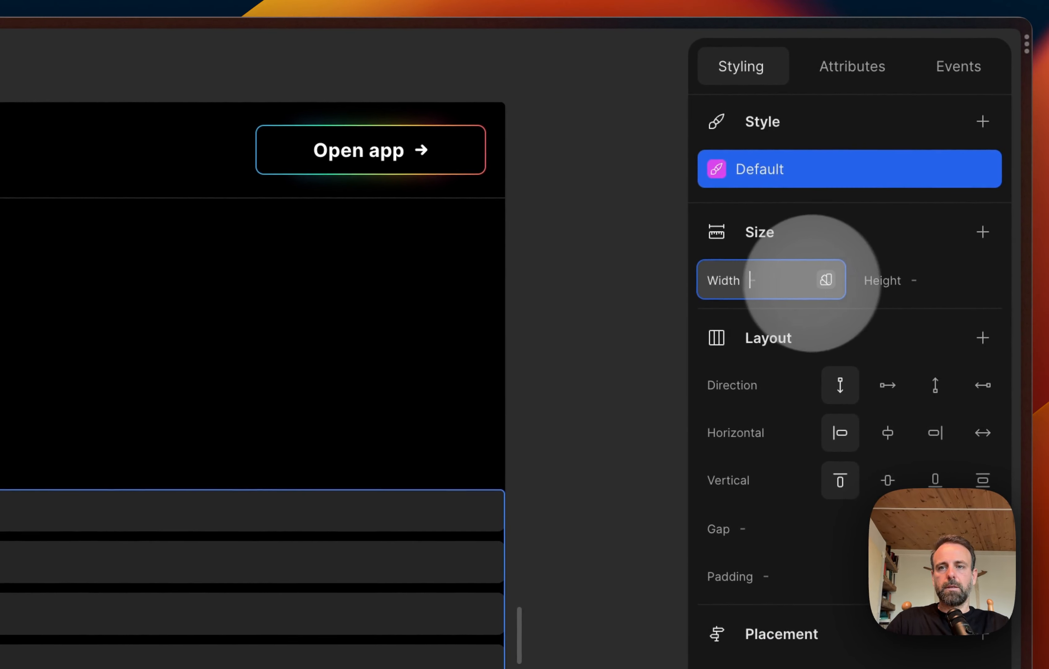
pyautogui.click(827, 282)
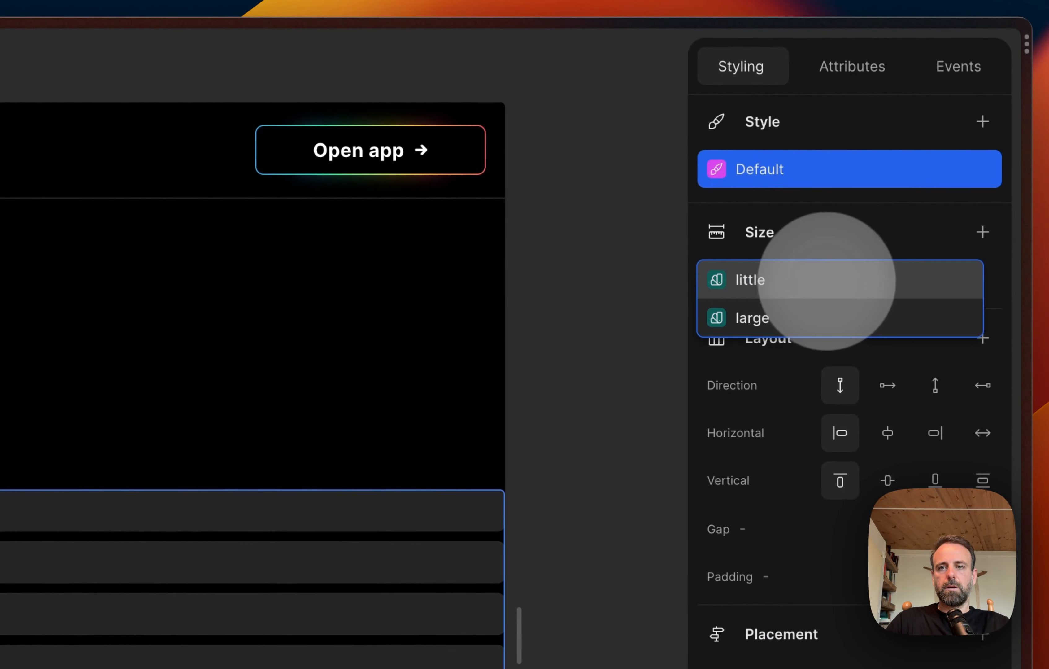
pyautogui.click(874, 222)
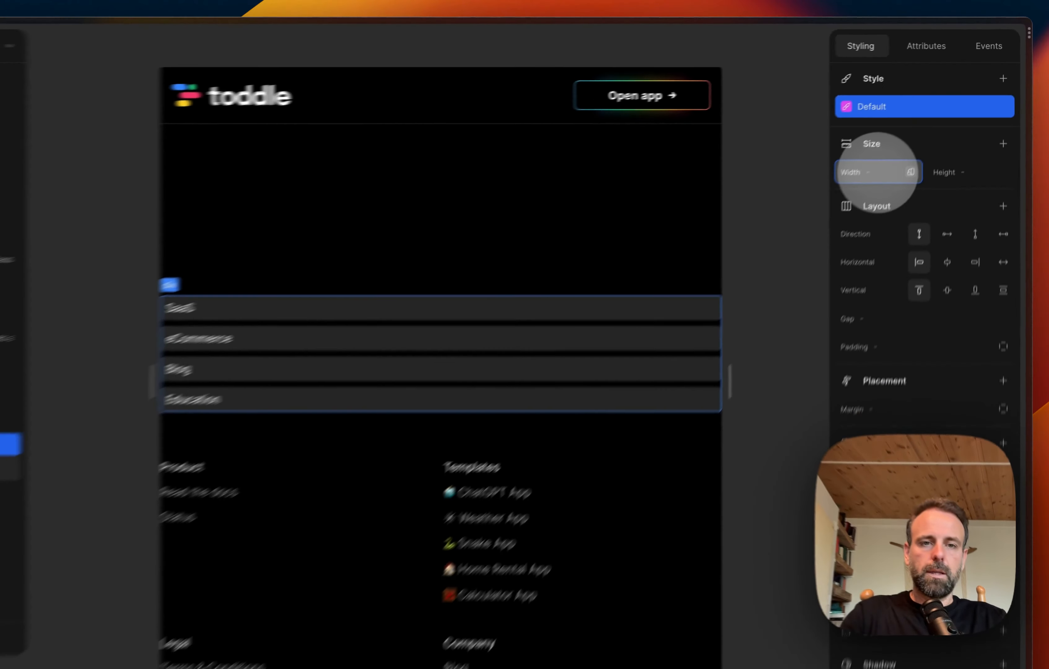
pyautogui.write('30')
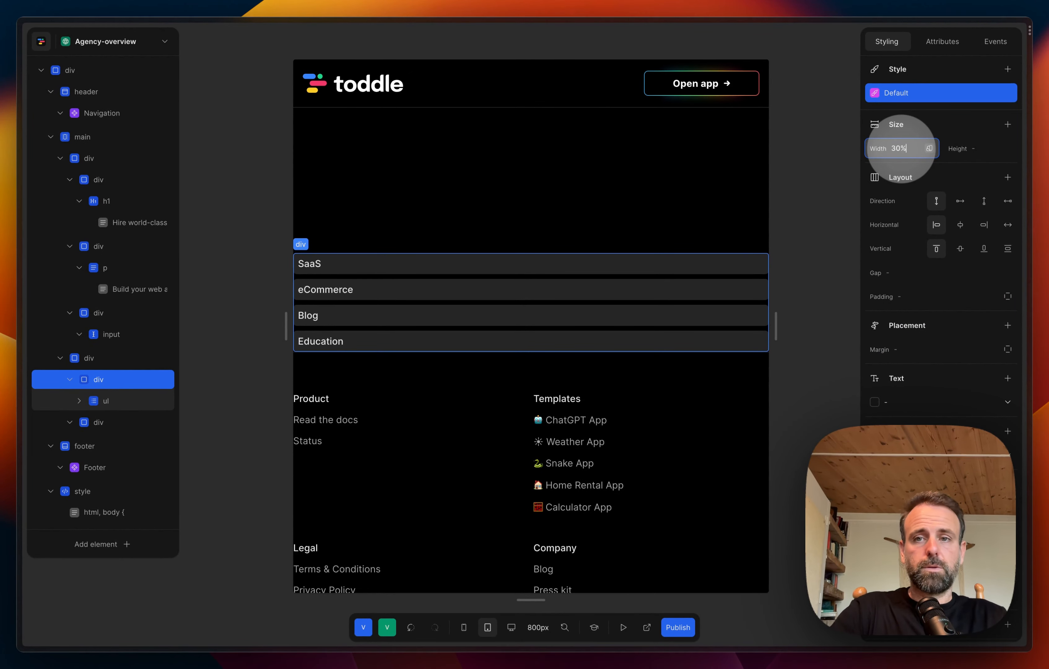
pyautogui.write('%')
pyautogui.press('Return')
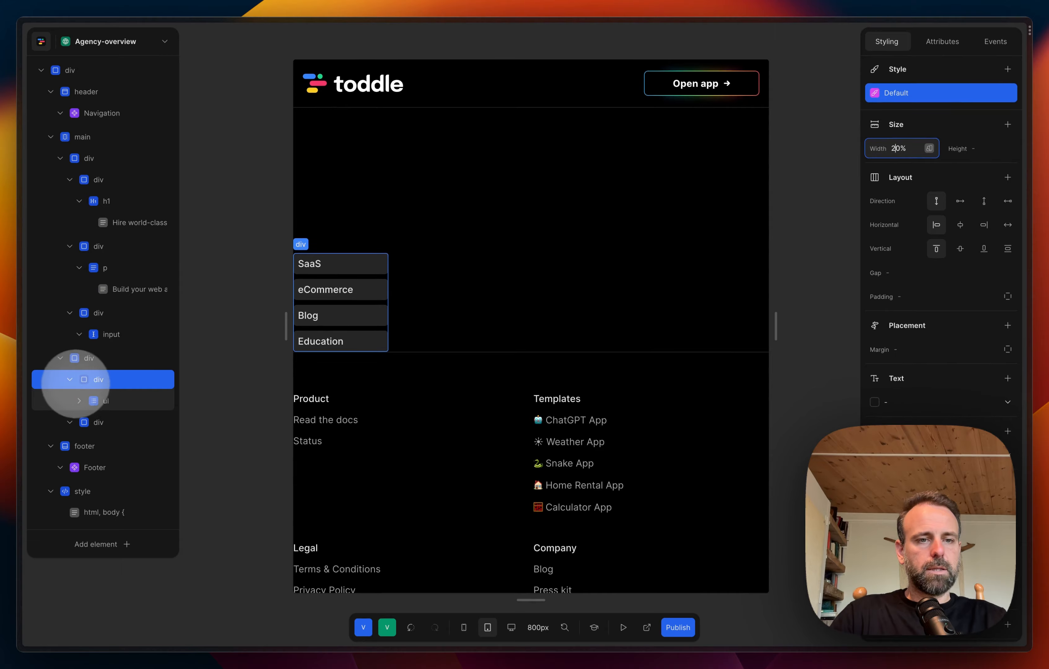
# Step: Expand the category list in the element tree and add a text size property to its ul element
pyautogui.click(80, 400)
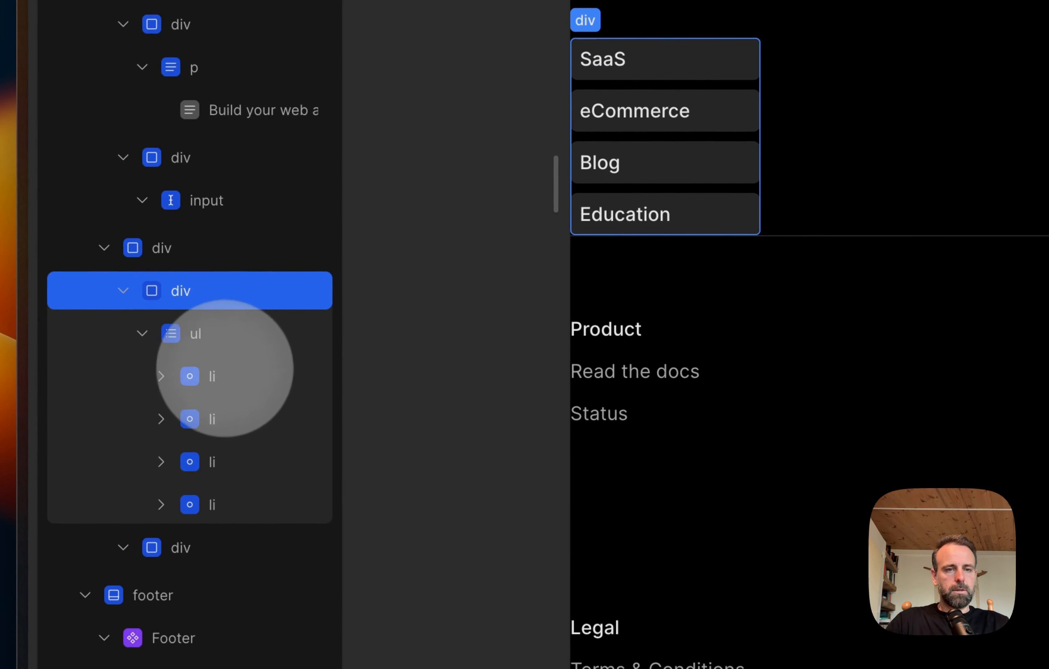
pyautogui.click(224, 347)
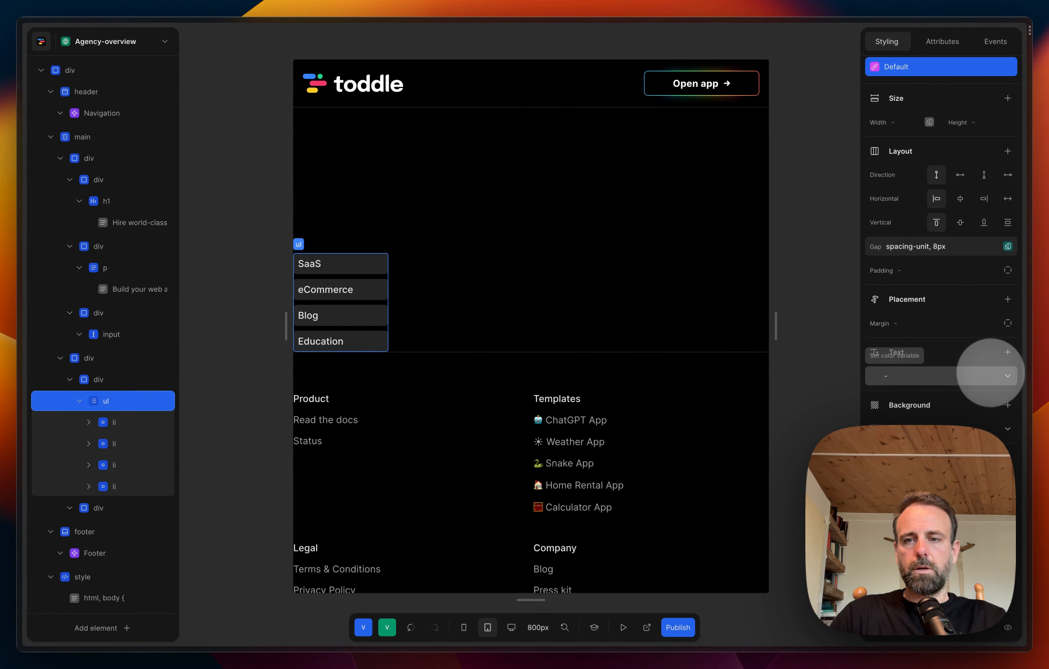
pyautogui.click(1008, 353)
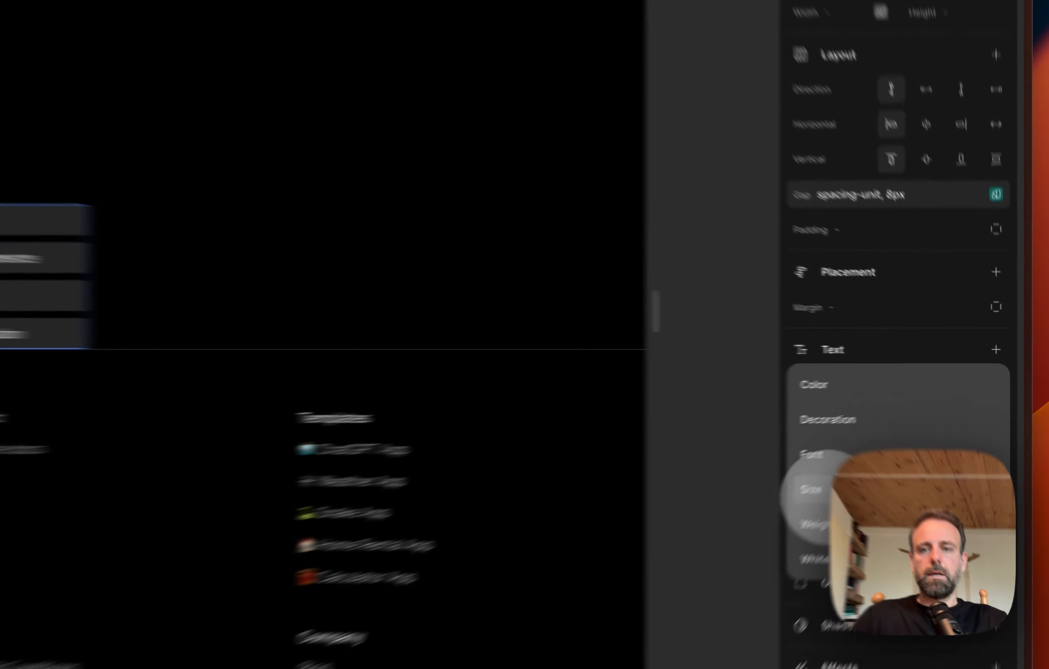
pyautogui.click(882, 447)
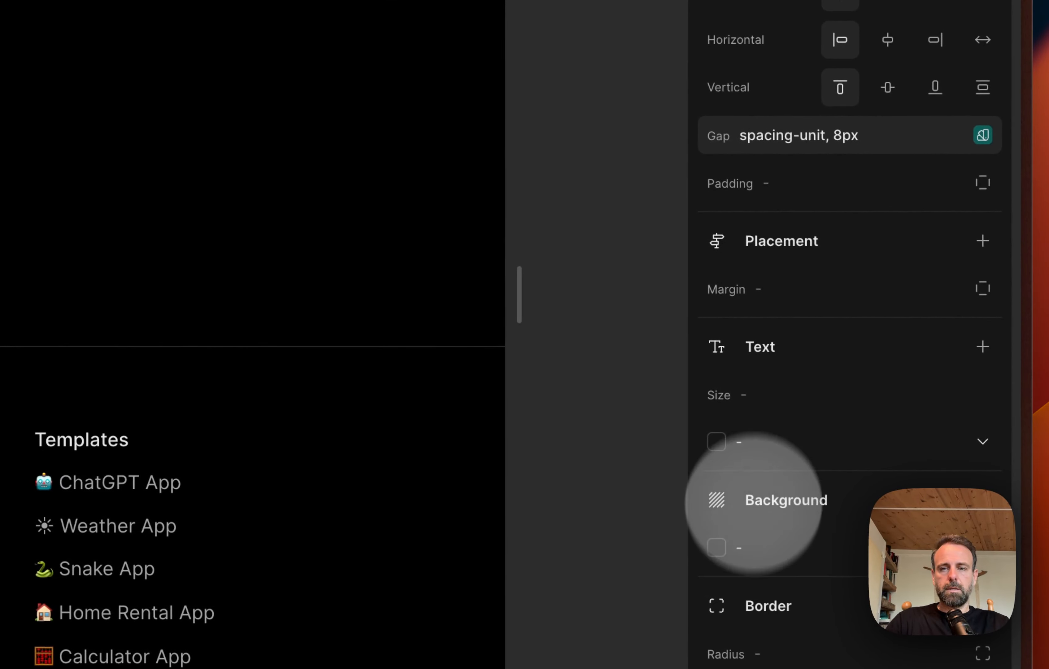
pyautogui.click(745, 438)
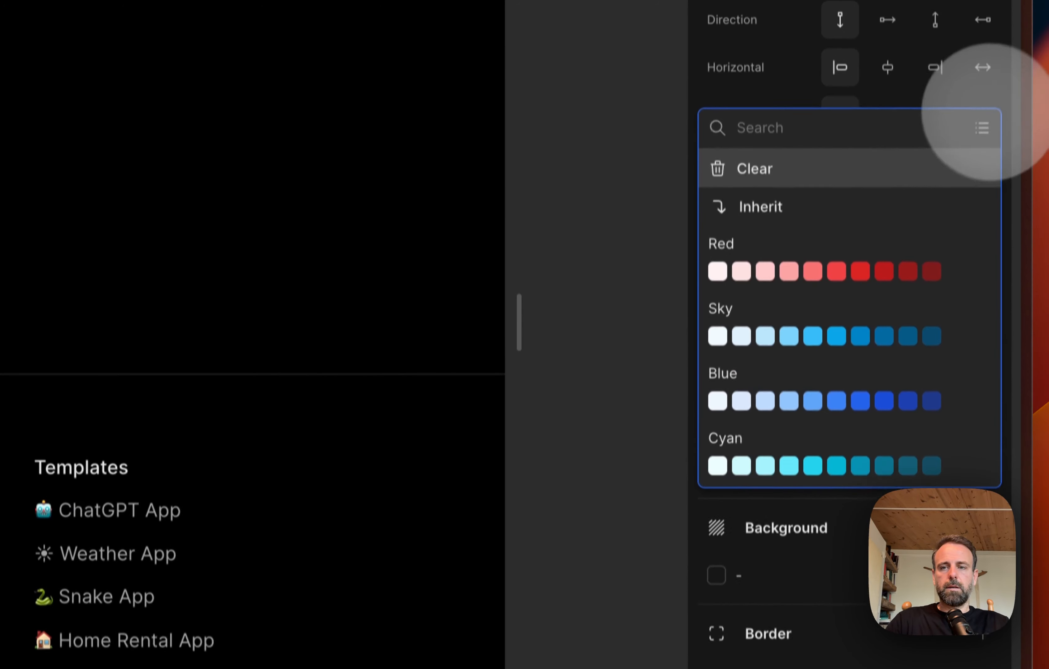
pyautogui.click(628, 230)
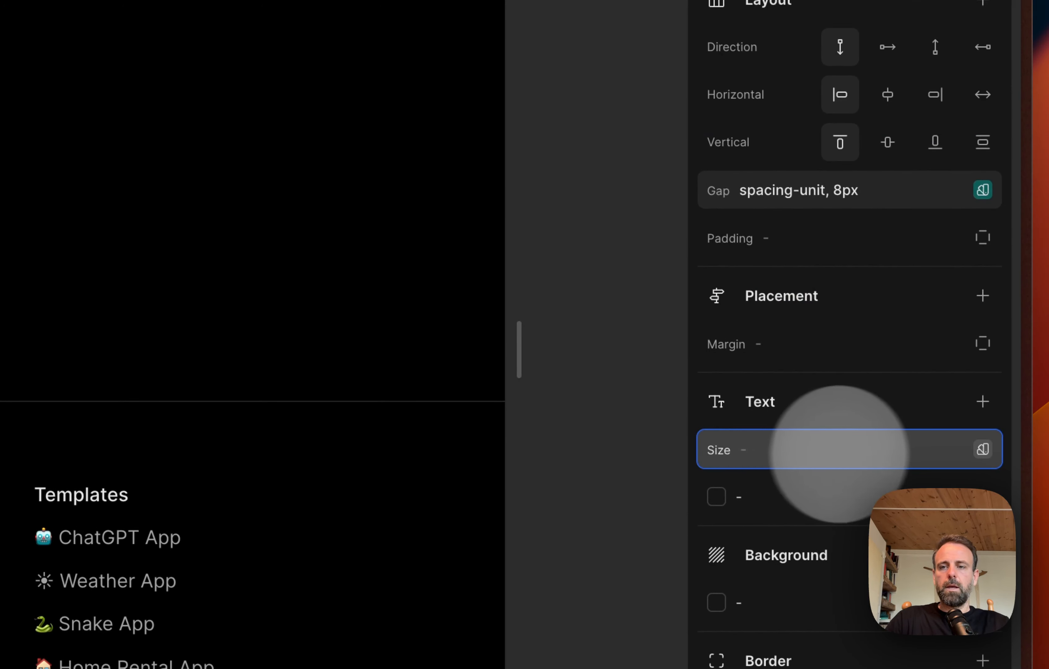
# Step: Try the text-sm variable as the ul's text size and clear the value
pyautogui.click(979, 449)
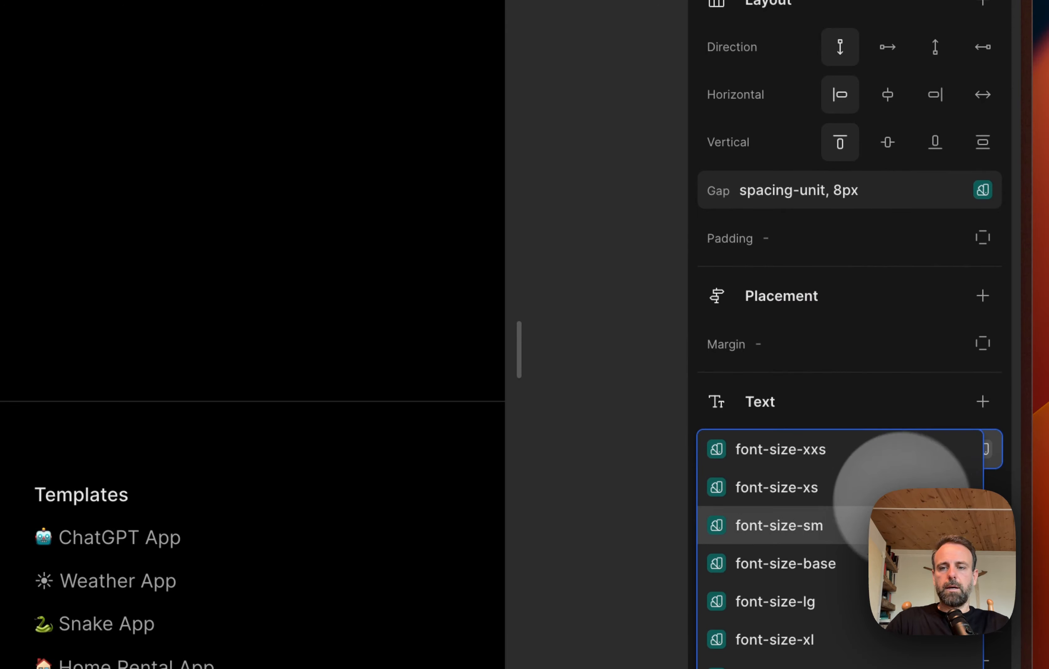
pyautogui.scroll(-2, 873, 542)
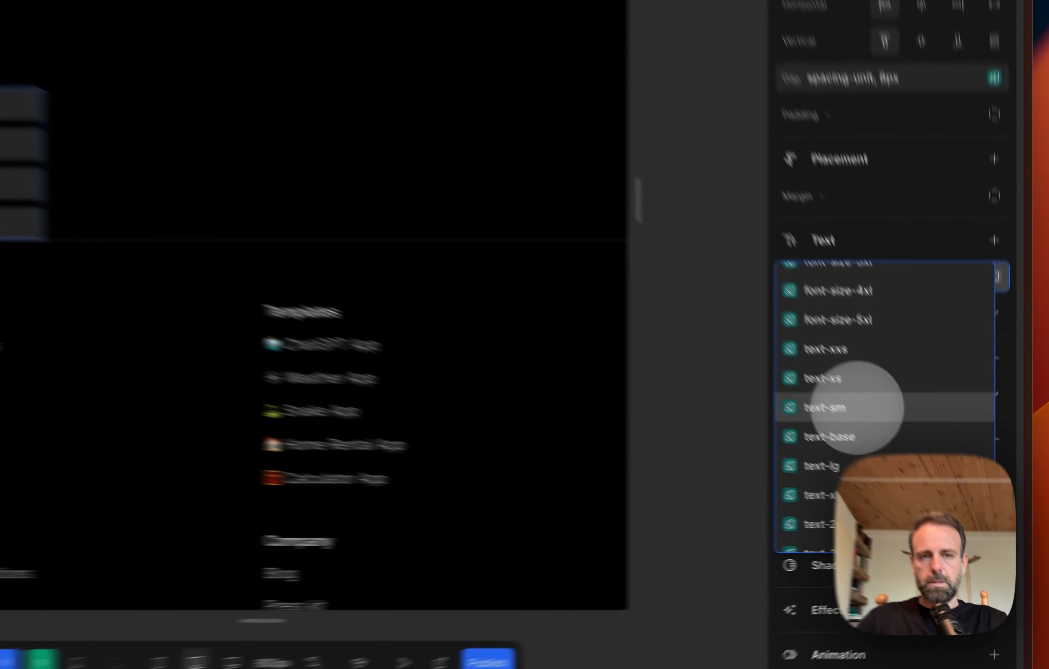
pyautogui.click(922, 460)
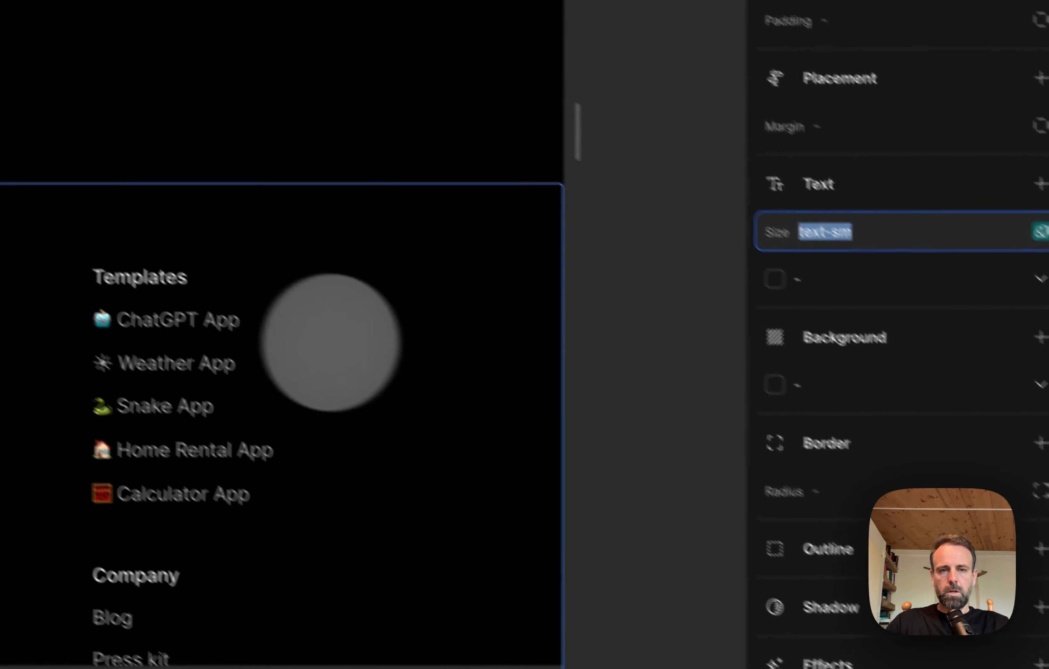
pyautogui.press('BackSpace')
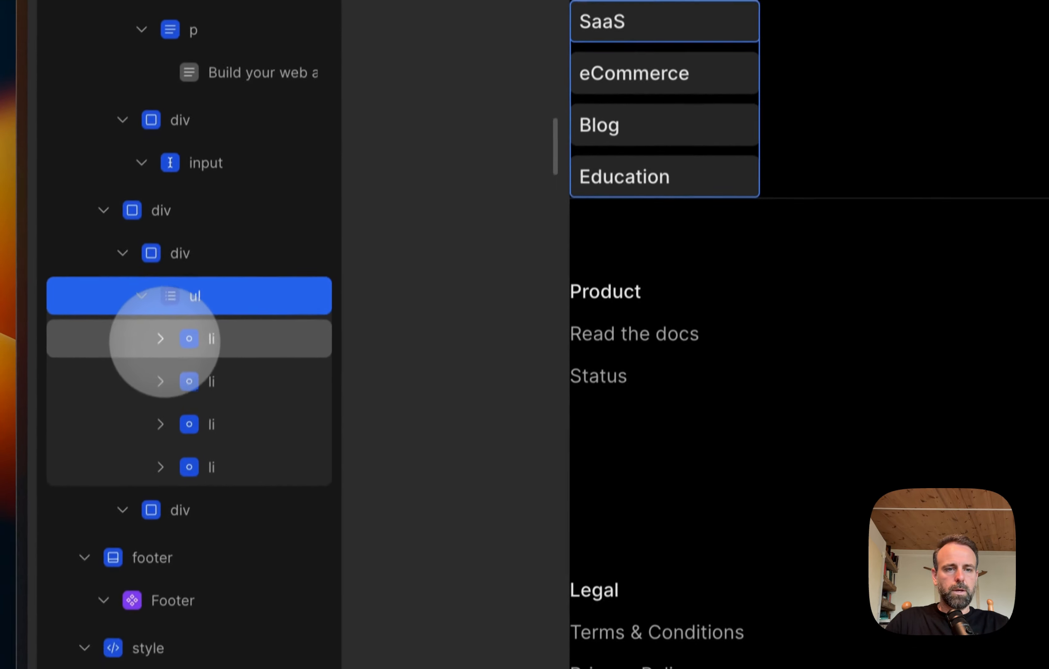
# Step: Expand the SaaS list item in the element tree and try text-xxs as its text size
pyautogui.click(160, 339)
pyautogui.click(205, 338)
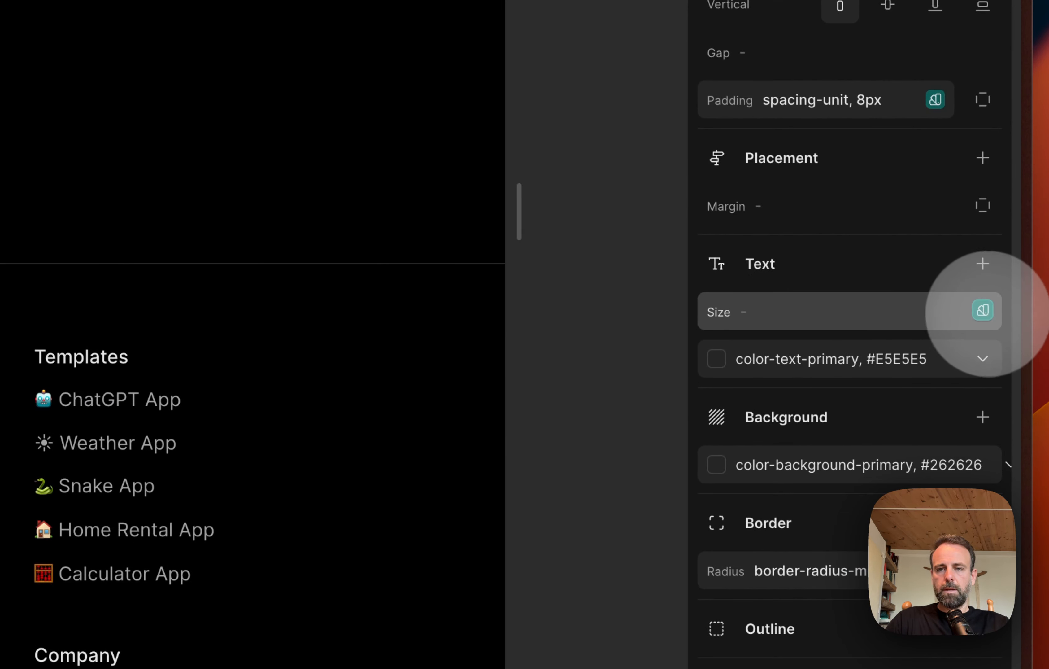
pyautogui.click(983, 310)
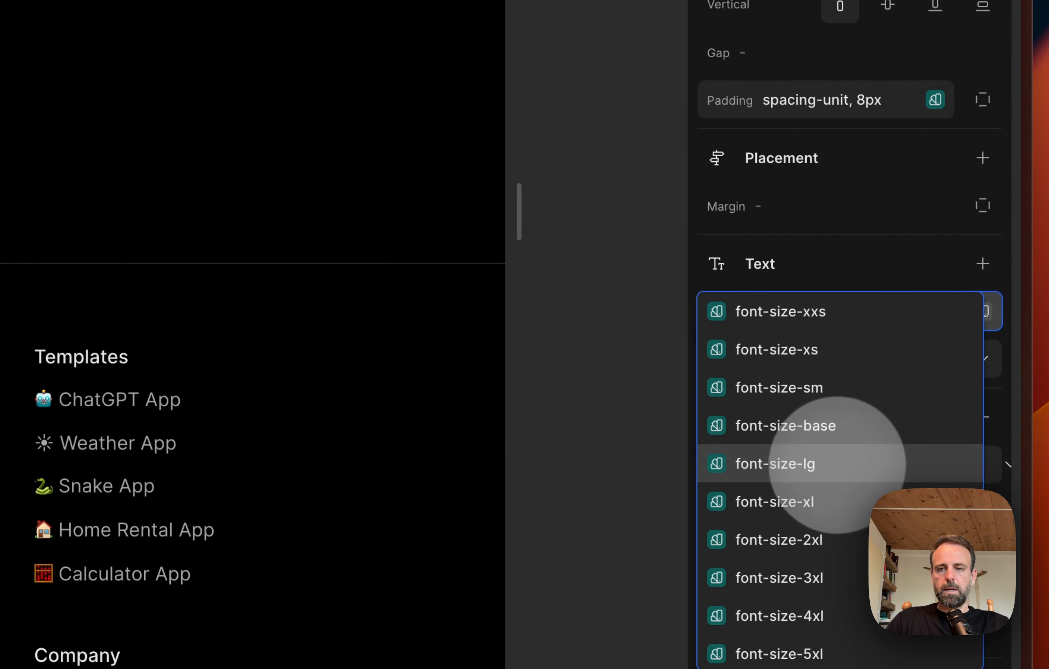
pyautogui.scroll(-5, 854, 445)
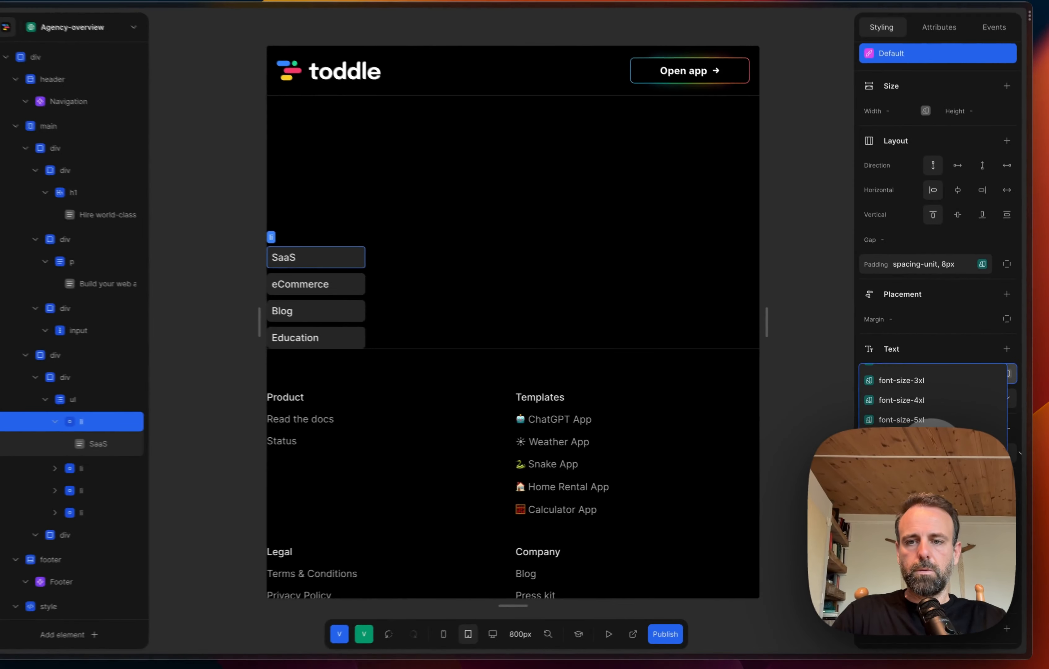
pyautogui.scroll(-1, 931, 422)
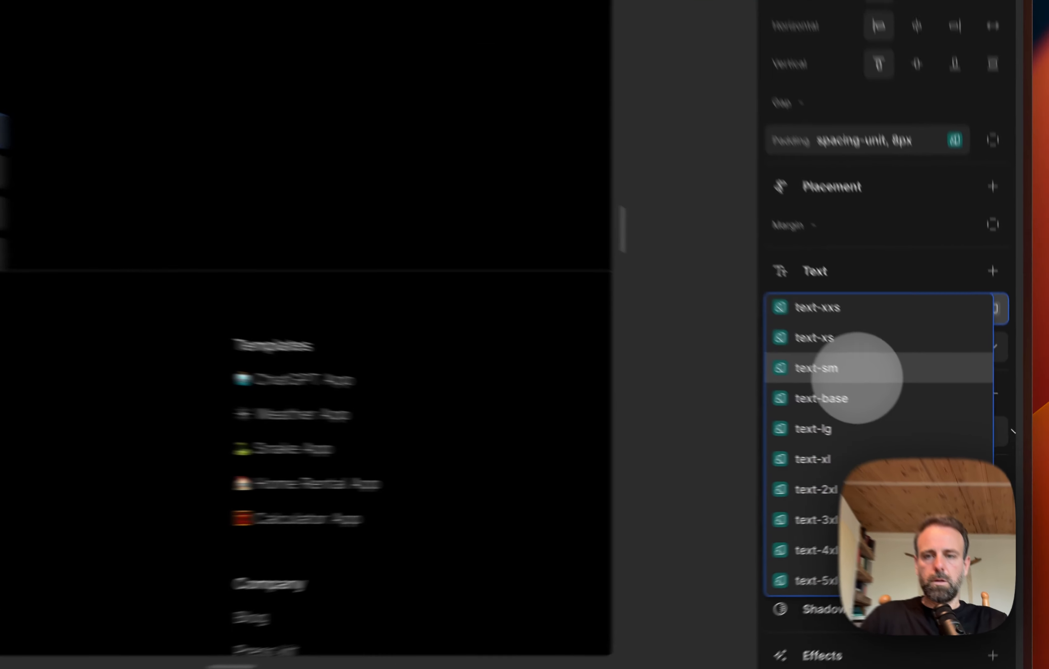
pyautogui.click(917, 414)
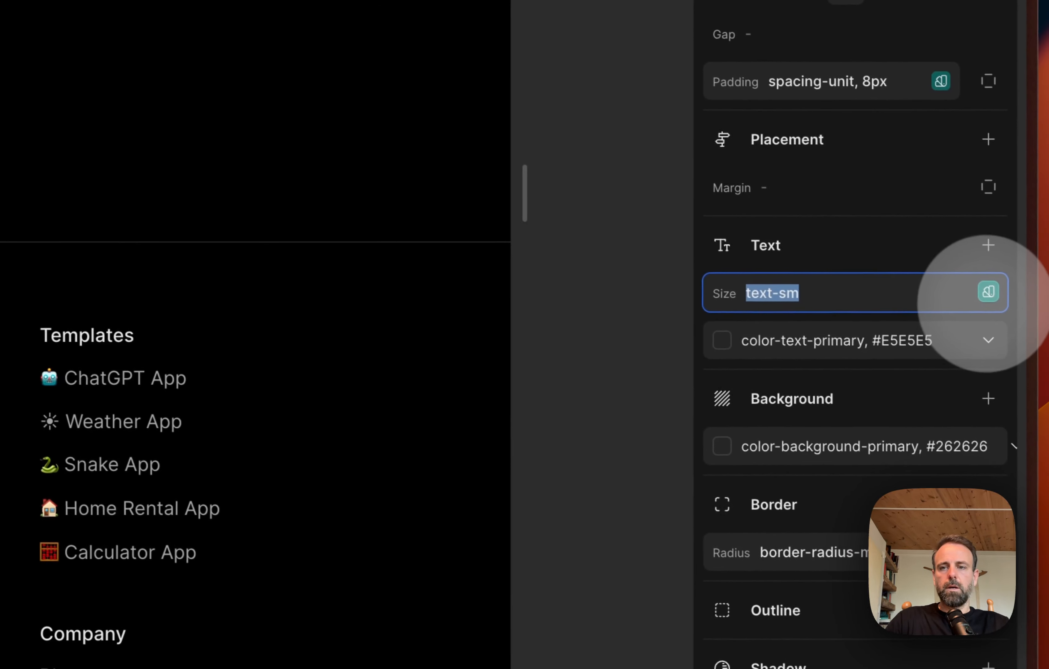
# Step: Try font-size-xxs on the SaaS list item and settle on font-size-xs as its text size
pyautogui.click(988, 300)
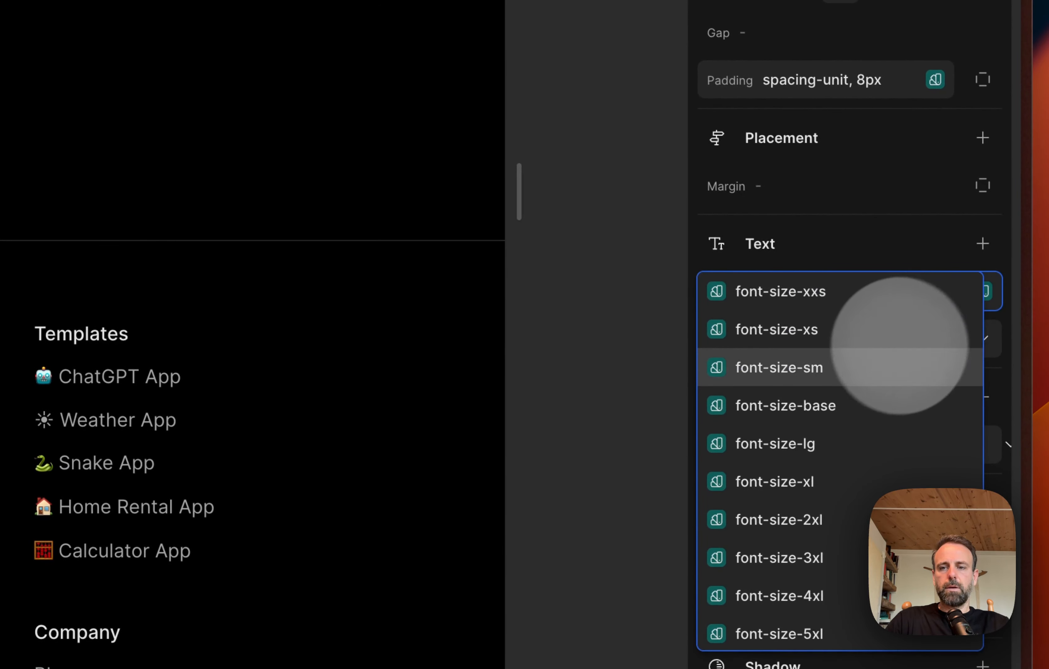
pyautogui.scroll(-3, 883, 355)
pyautogui.scroll(3, 880, 358)
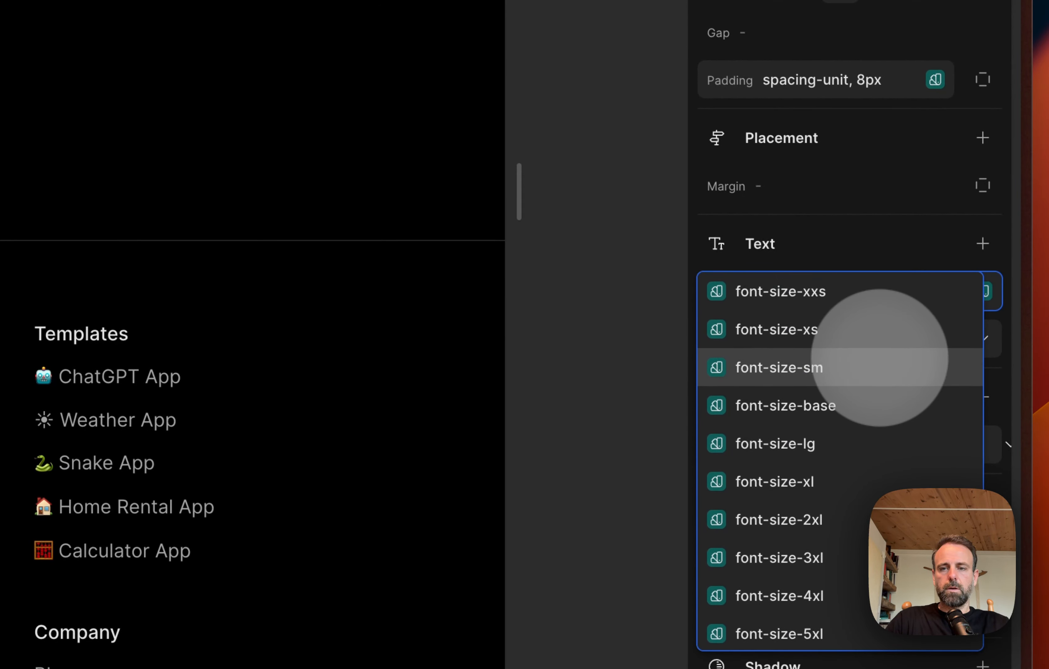
pyautogui.click(769, 304)
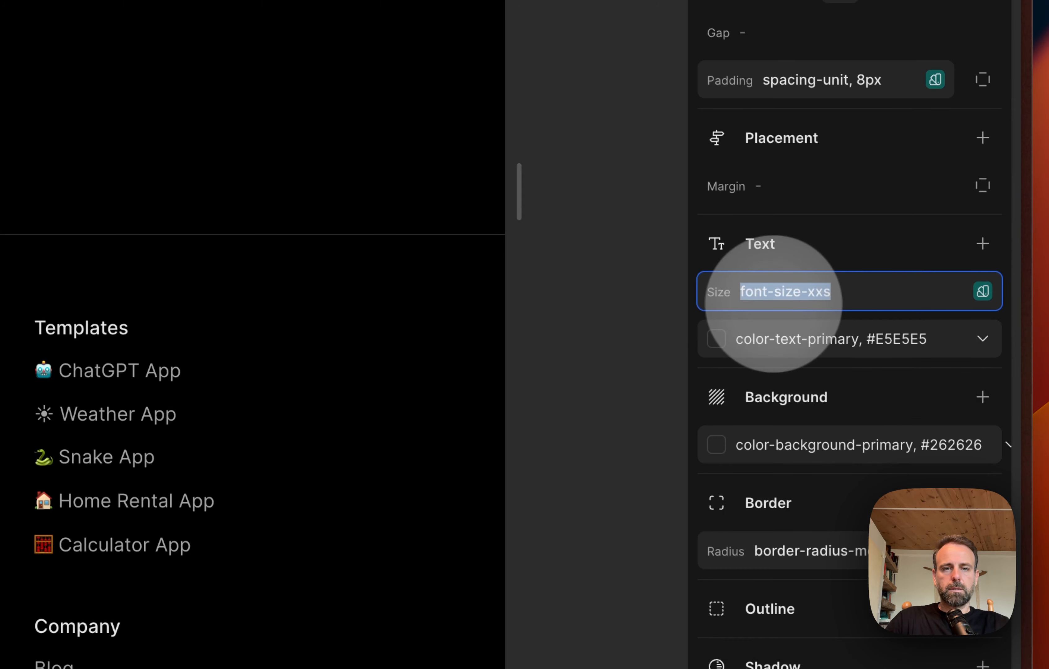
pyautogui.click(983, 290)
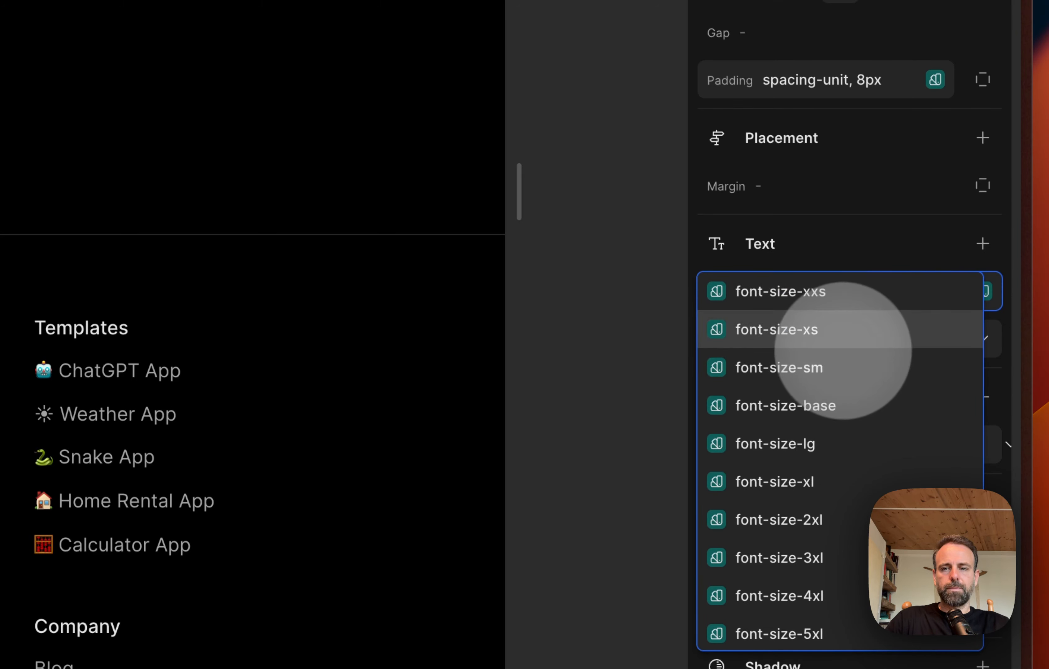
pyautogui.click(845, 335)
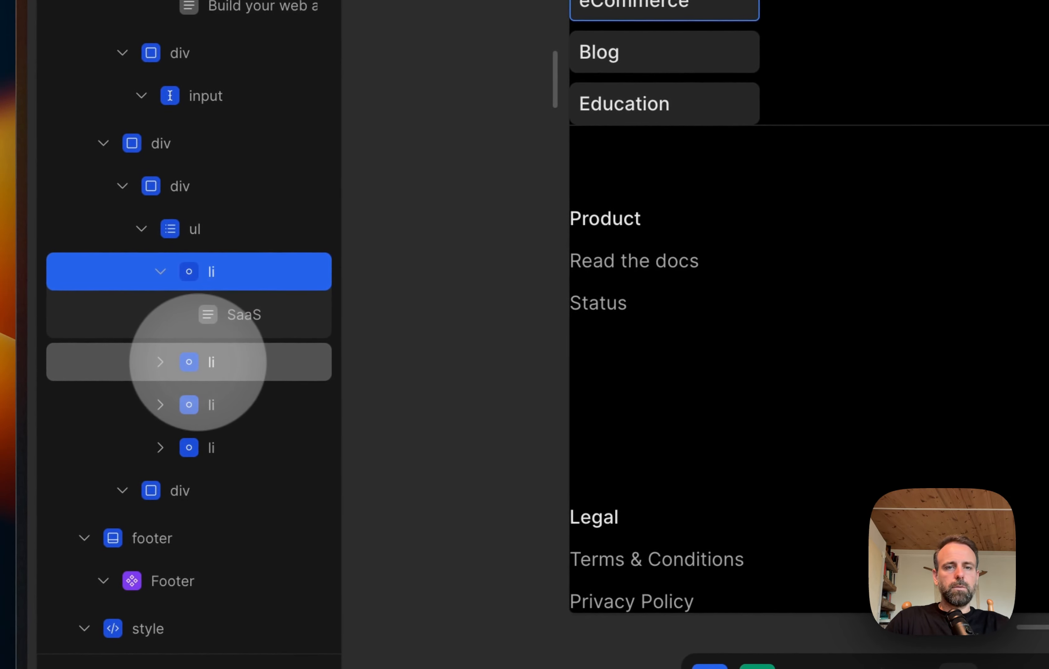
# Step: Try font-size-sm on the div wrapping the category list and change its text size to font-size-xs
pyautogui.click(198, 363)
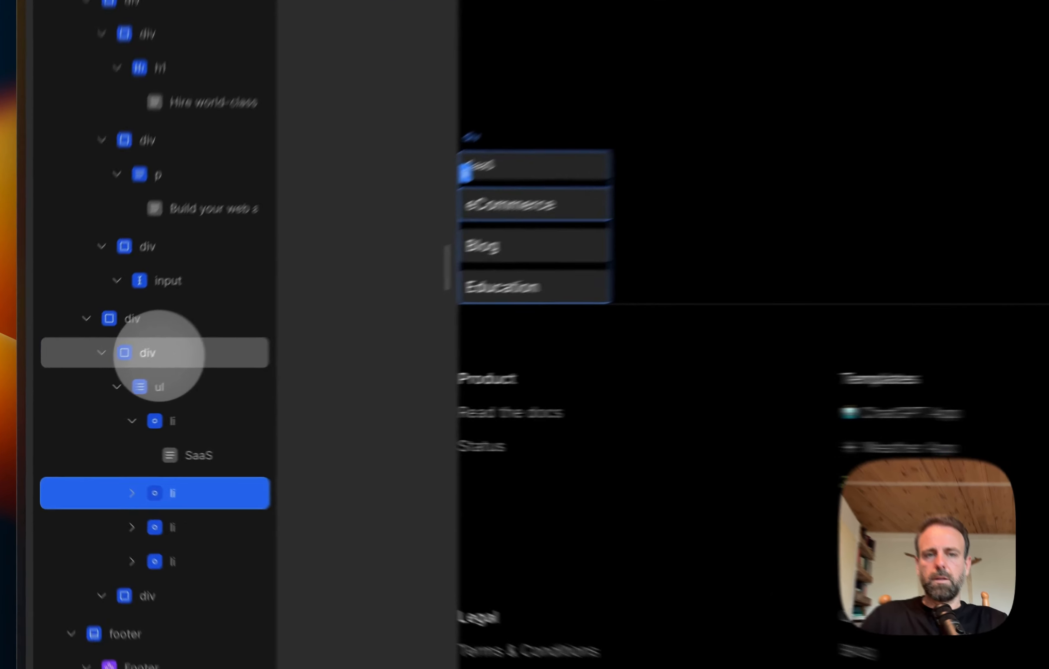
pyautogui.click(106, 380)
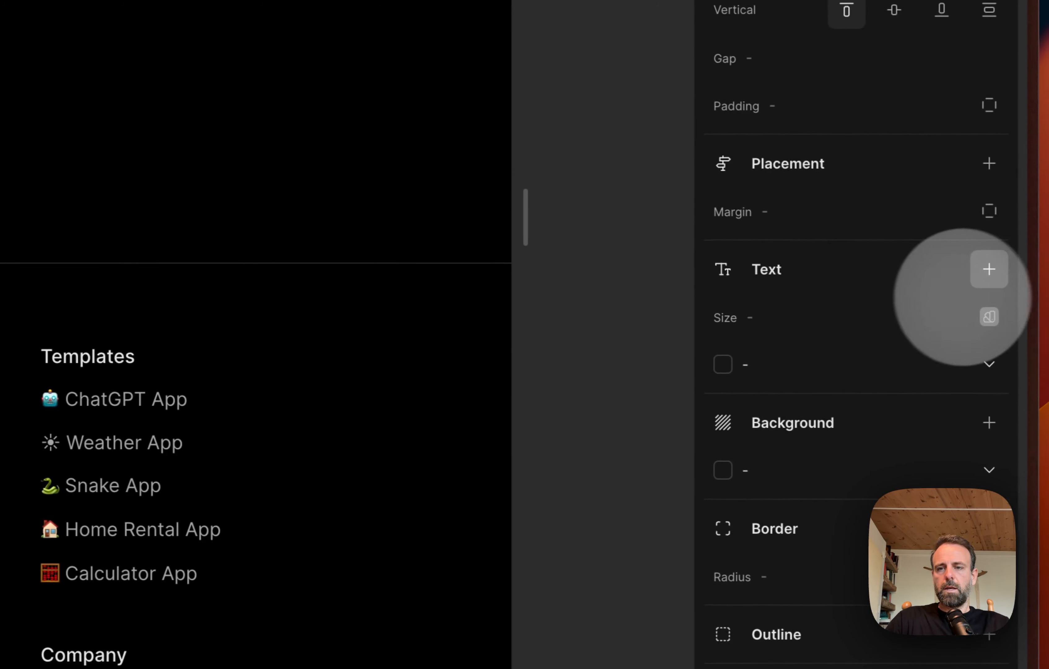
pyautogui.click(1045, 318)
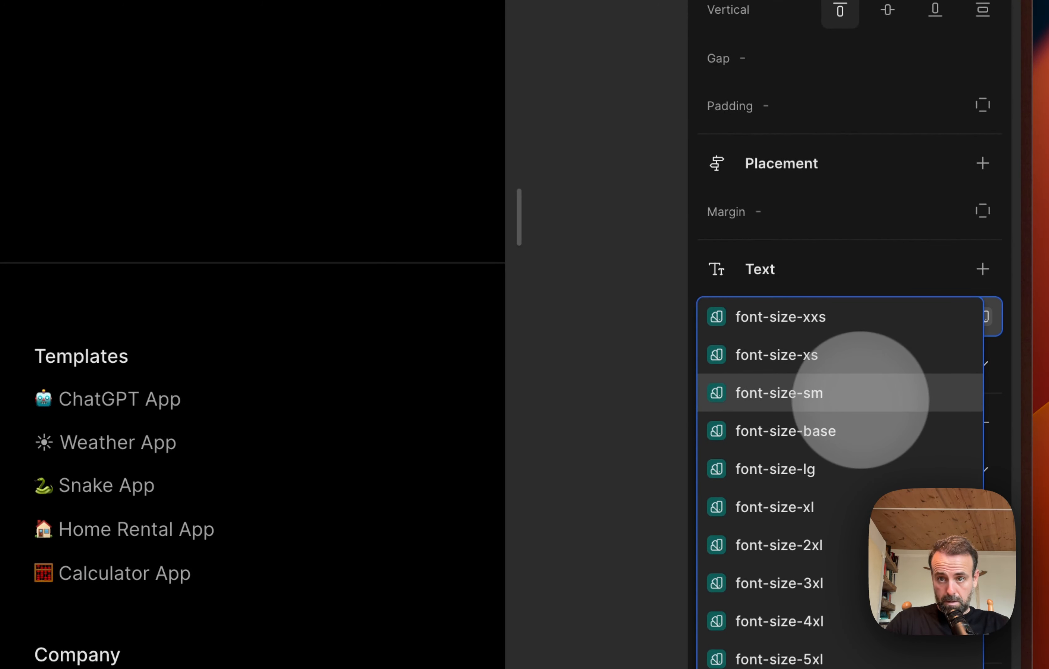
pyautogui.click(861, 393)
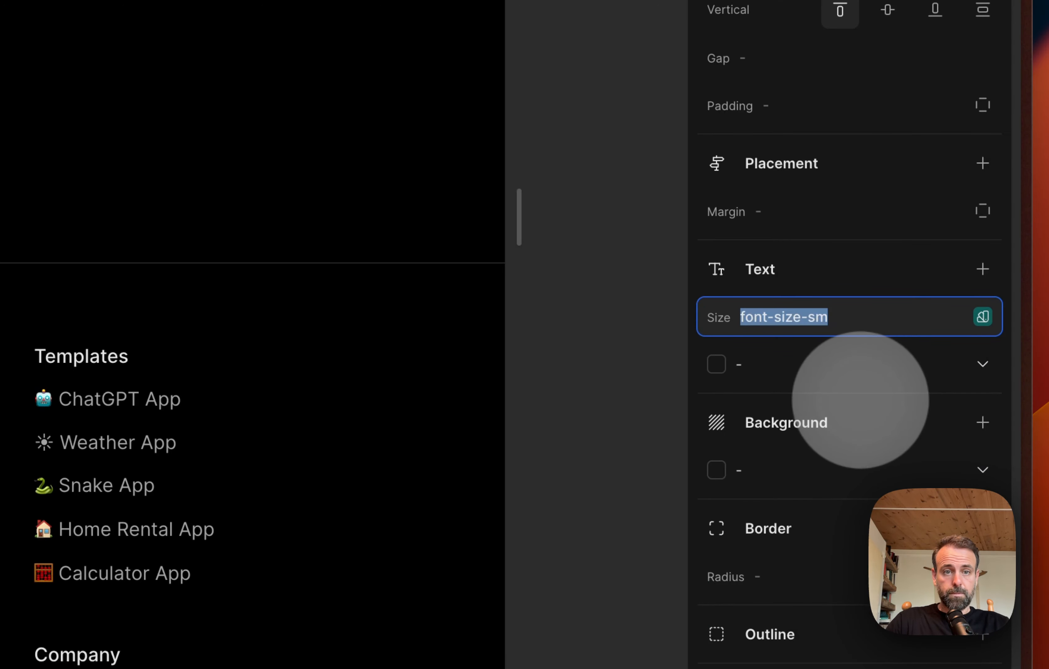
pyautogui.click(983, 317)
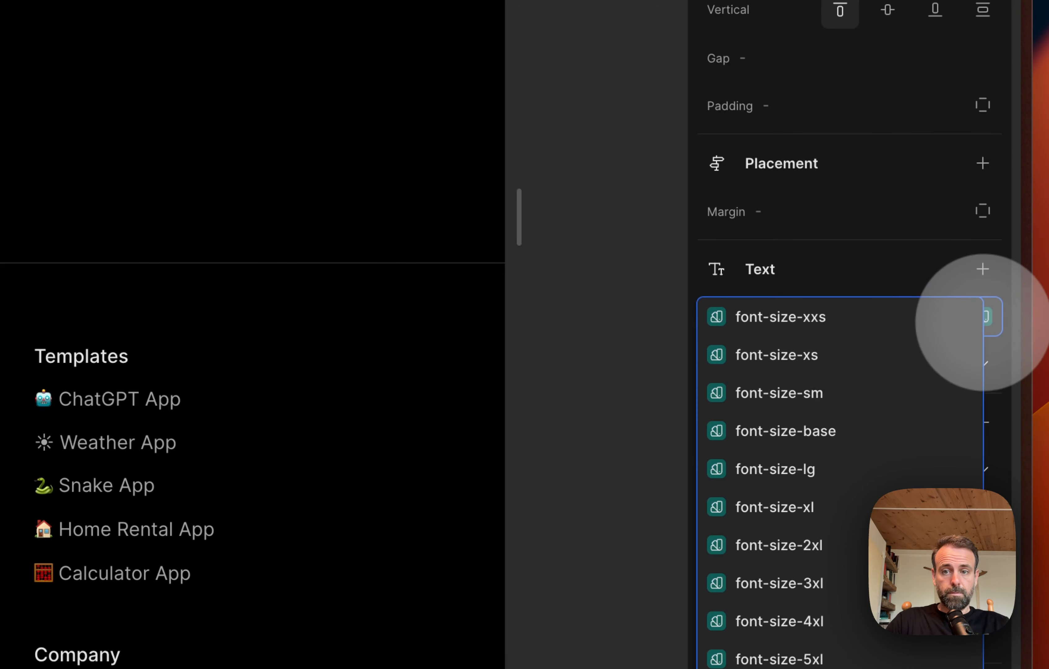
pyautogui.click(857, 362)
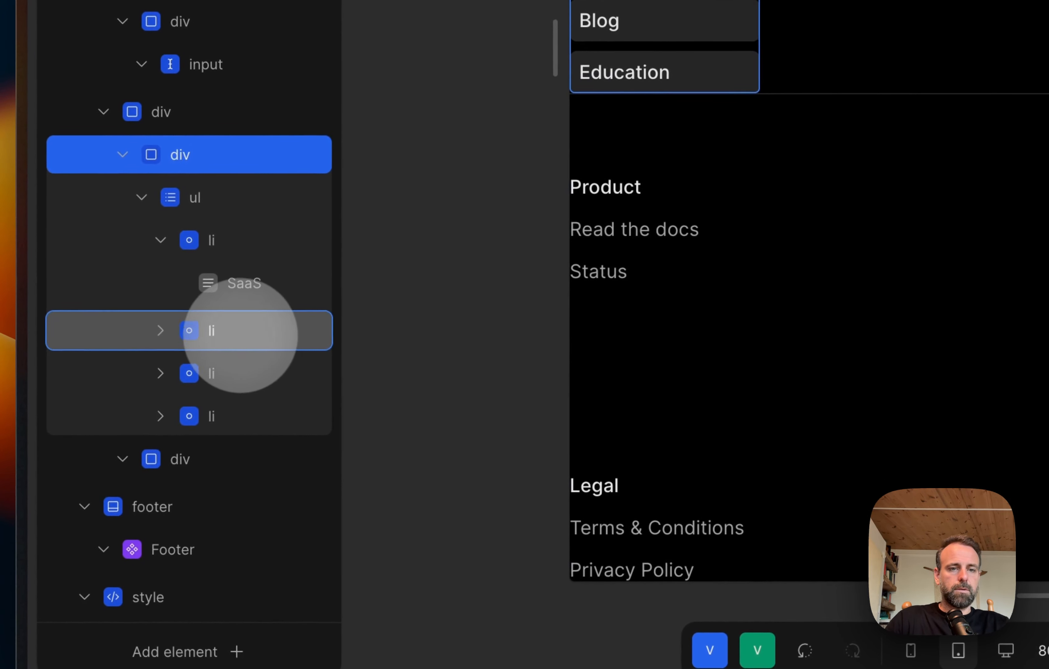
# Step: Try font-size-sm on the eCommerce list item and settle on font-size-xs as its text size
pyautogui.click(240, 335)
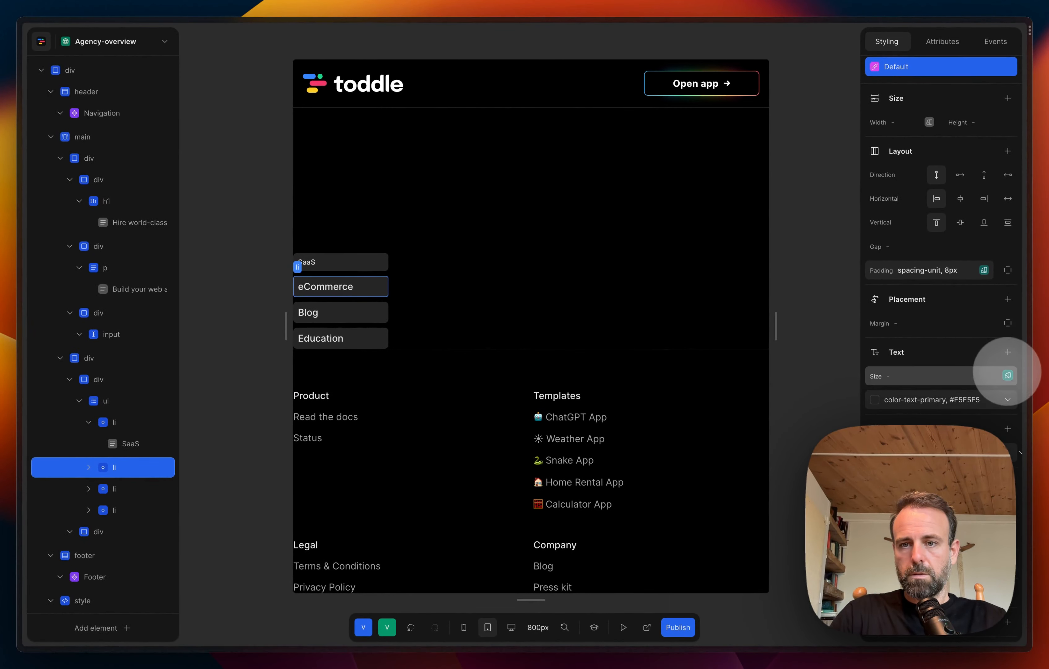
pyautogui.click(1008, 375)
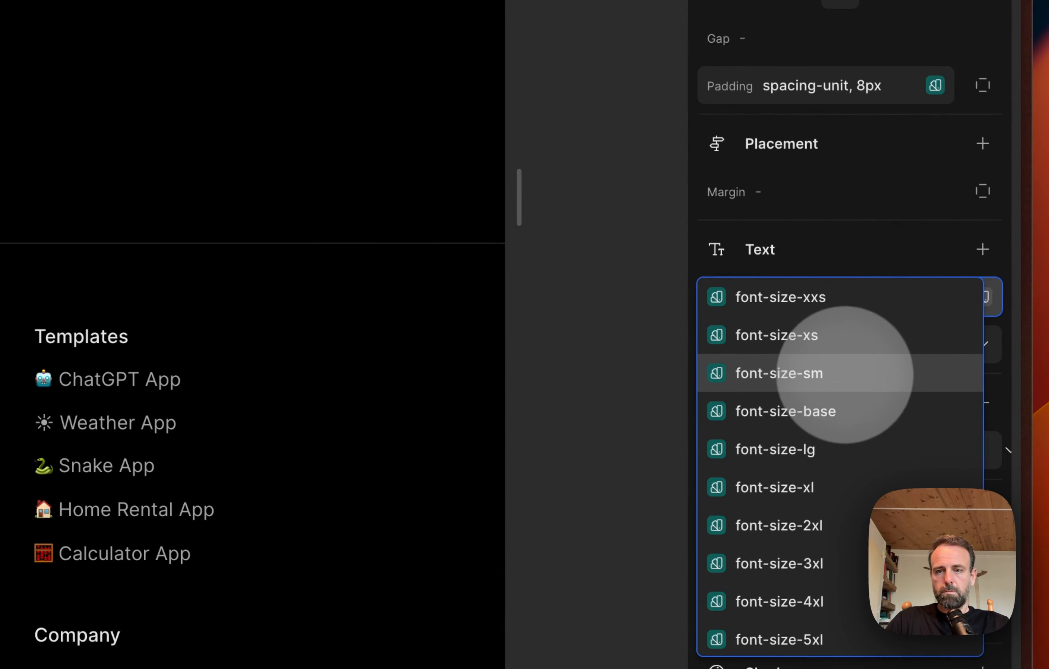
pyautogui.click(845, 374)
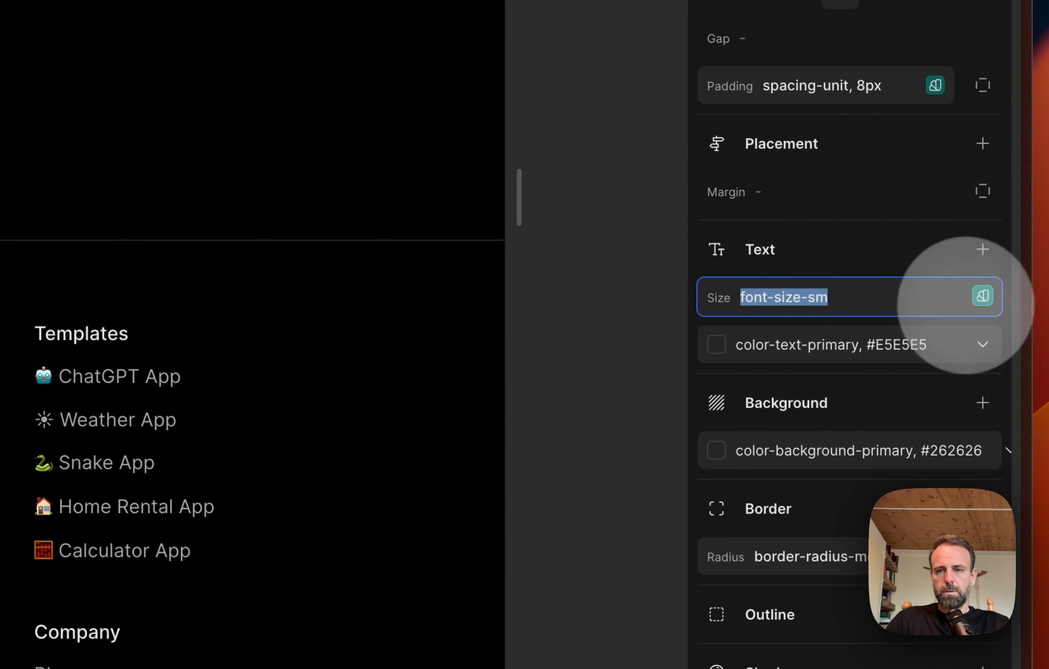
pyautogui.click(983, 296)
pyautogui.click(838, 336)
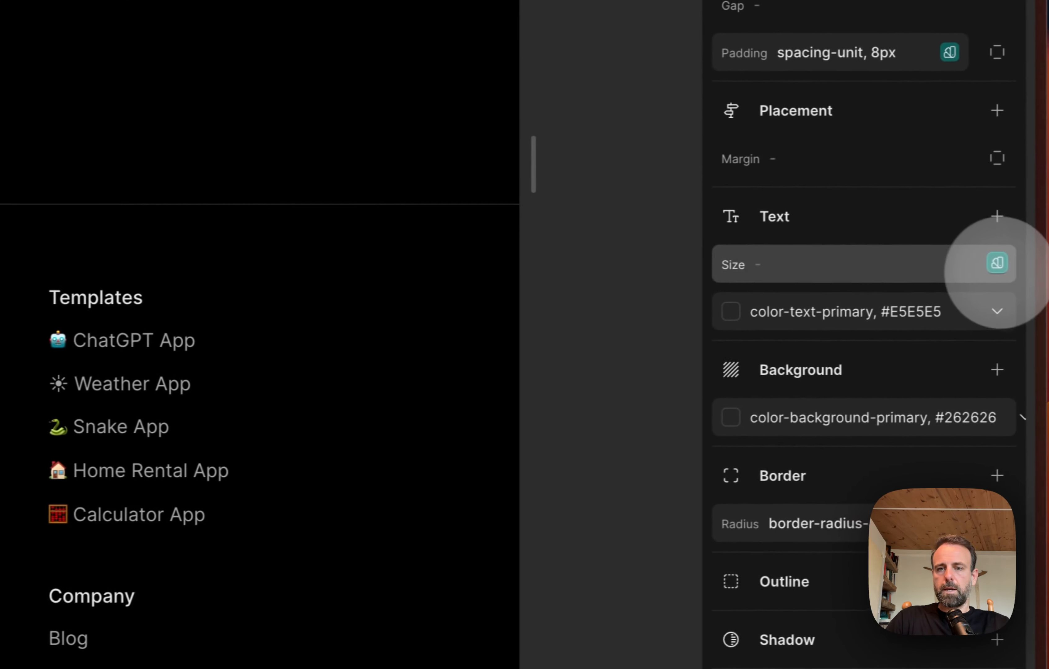
# Step: Set the text size of the Blog and Education list items to font-size-xs
pyautogui.click(993, 265)
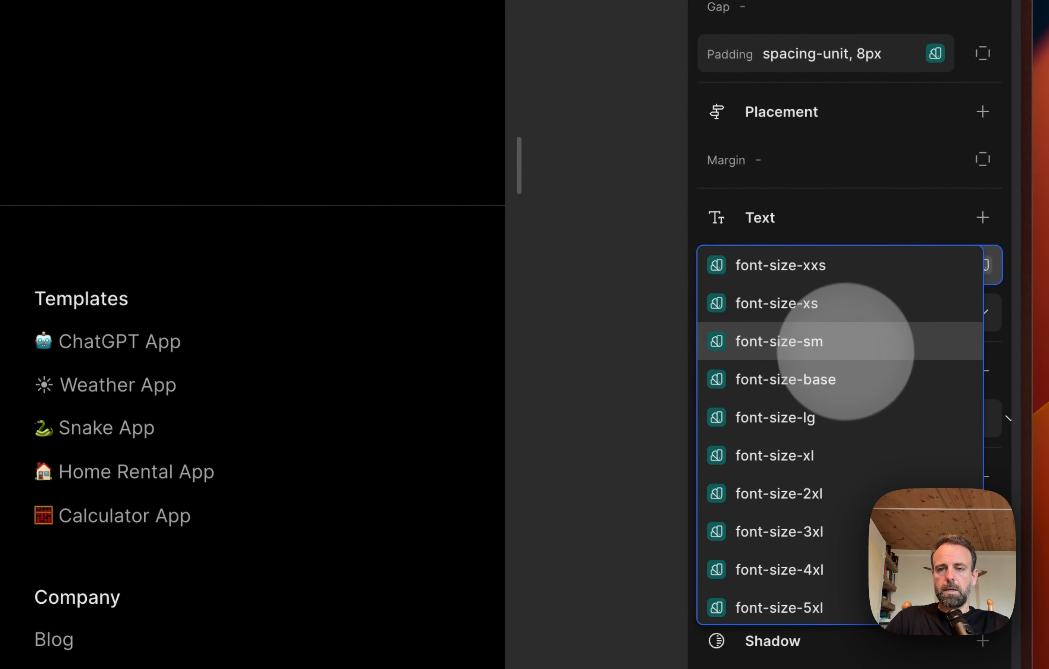
pyautogui.click(842, 304)
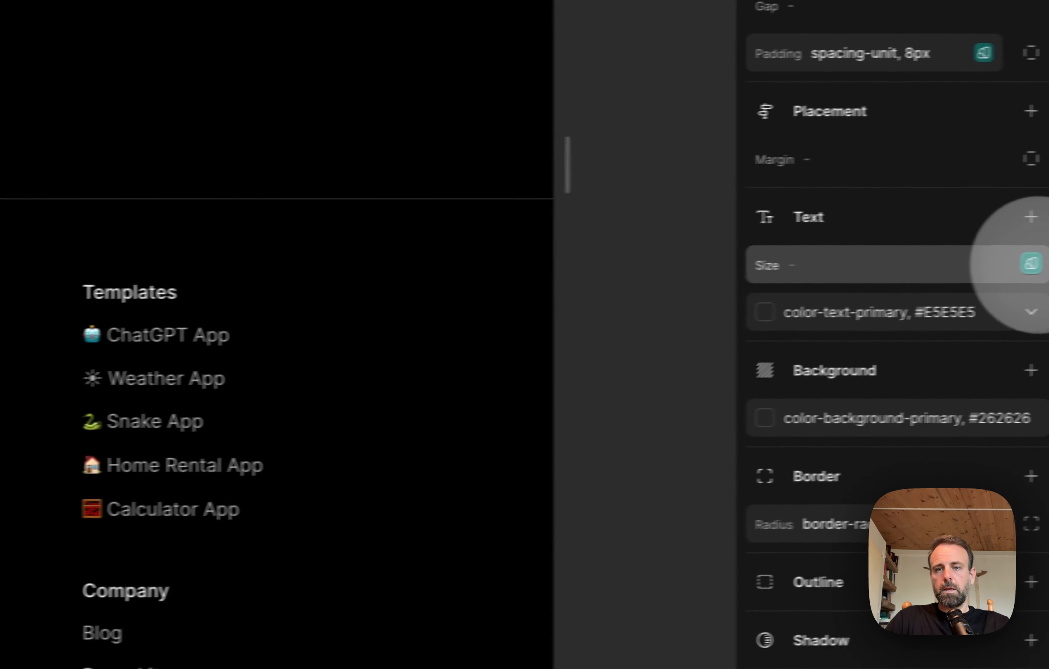
pyautogui.click(987, 267)
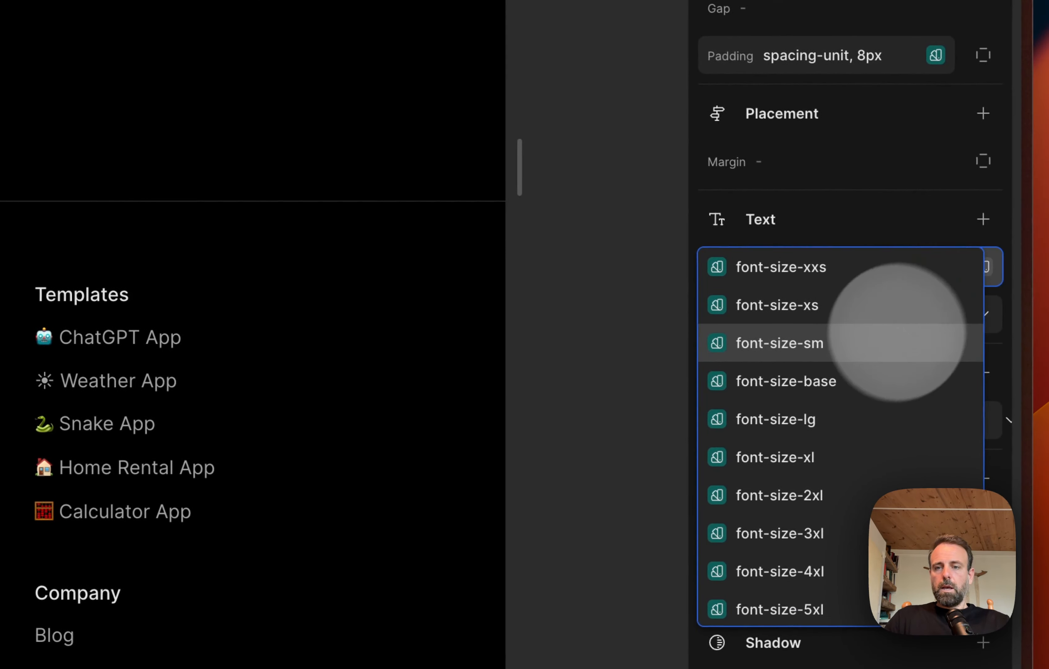
pyautogui.click(832, 305)
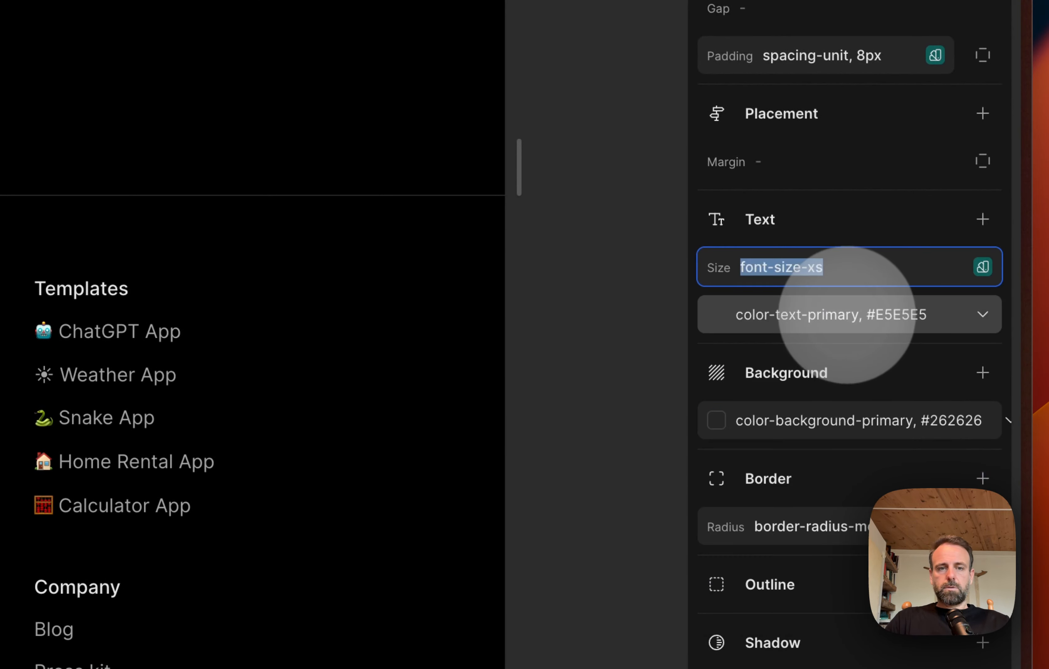
pyautogui.click(722, 169)
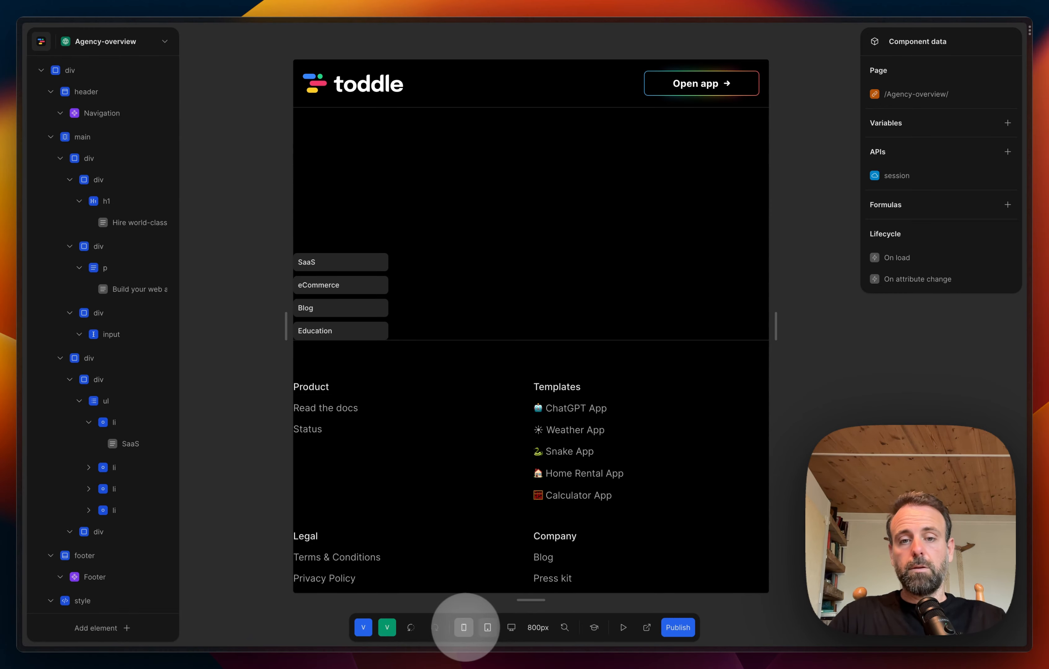
# Step: Preview the page at the mobile, tablet and desktop widths and return to the tablet view
pyautogui.click(464, 627)
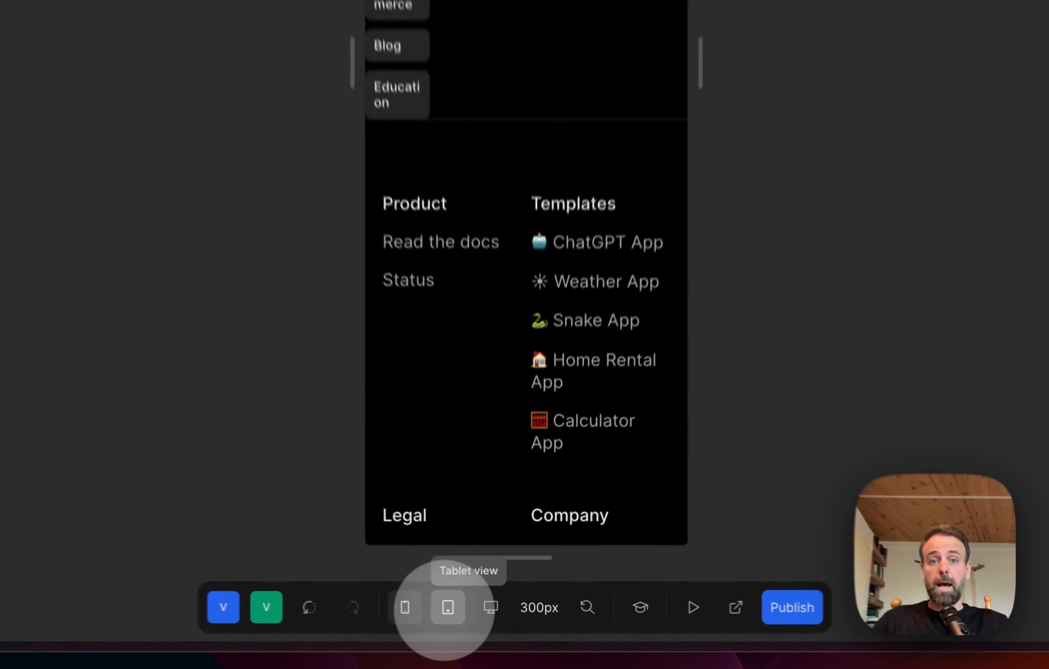
pyautogui.click(487, 627)
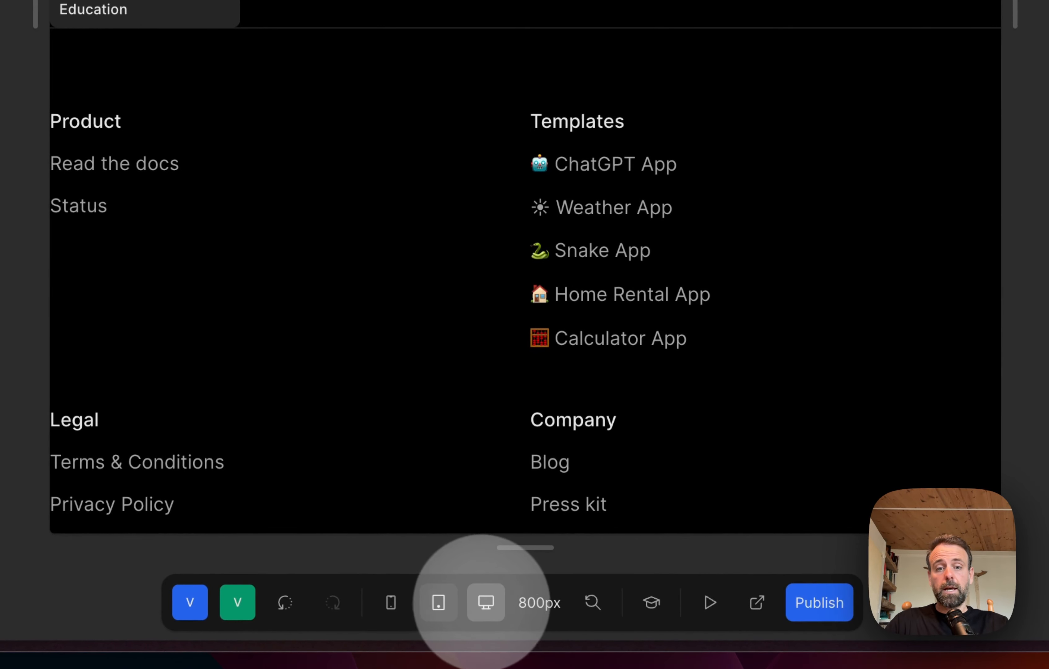
pyautogui.click(486, 603)
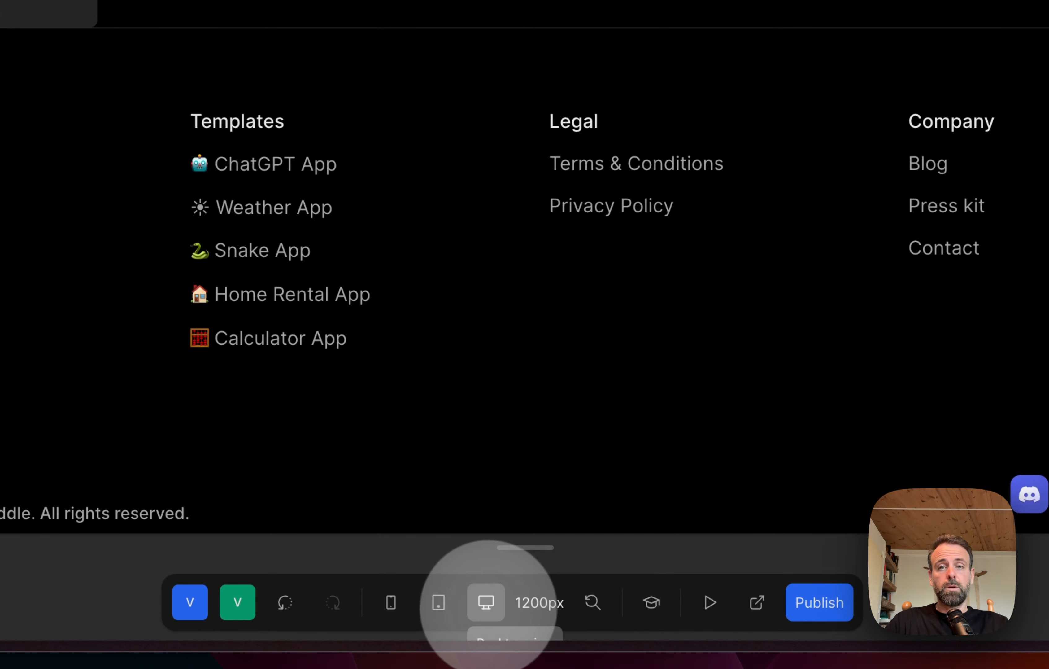
pyautogui.hscroll(-5, 524, 227)
pyautogui.hscroll(7, 524, 227)
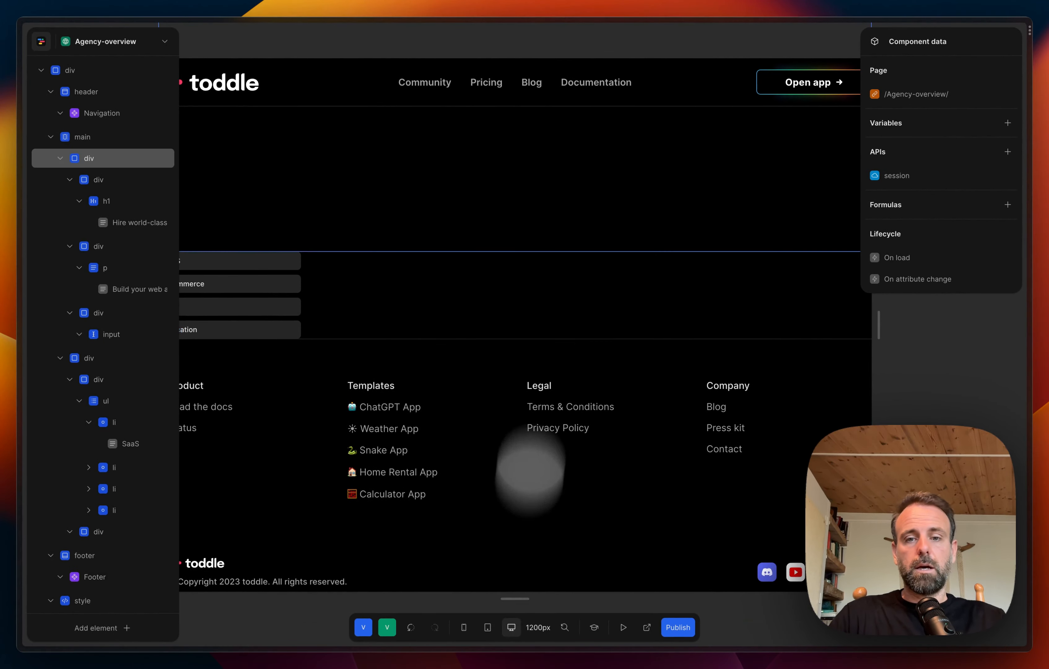
pyautogui.click(488, 627)
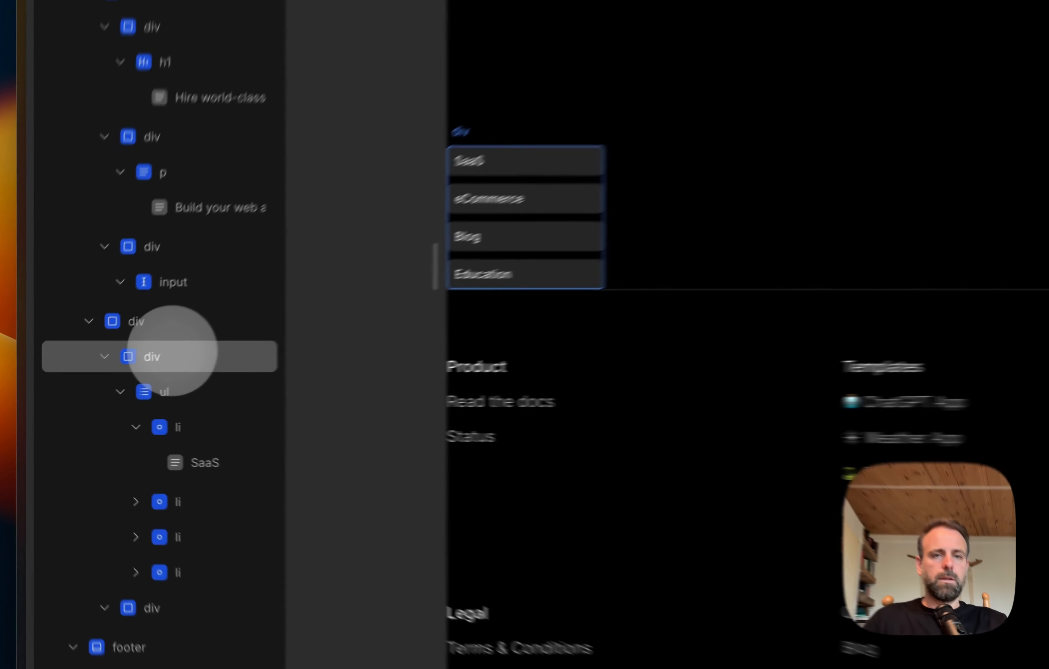
# Step: Collapse the div wrapping the category list and set its left and right padding to the large variable
pyautogui.click(110, 378)
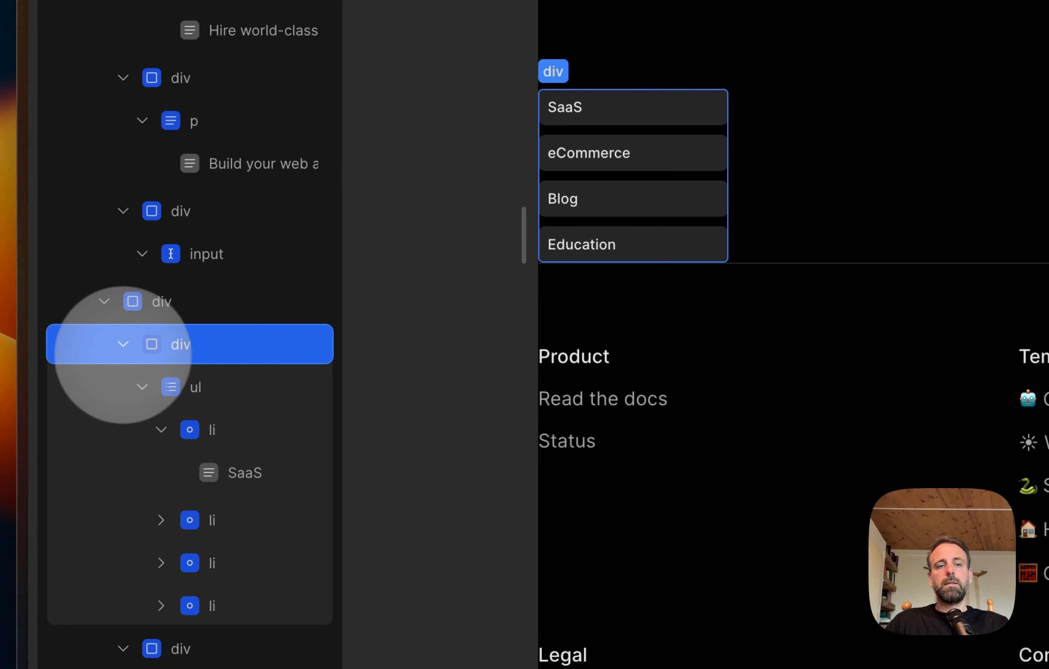
pyautogui.click(122, 344)
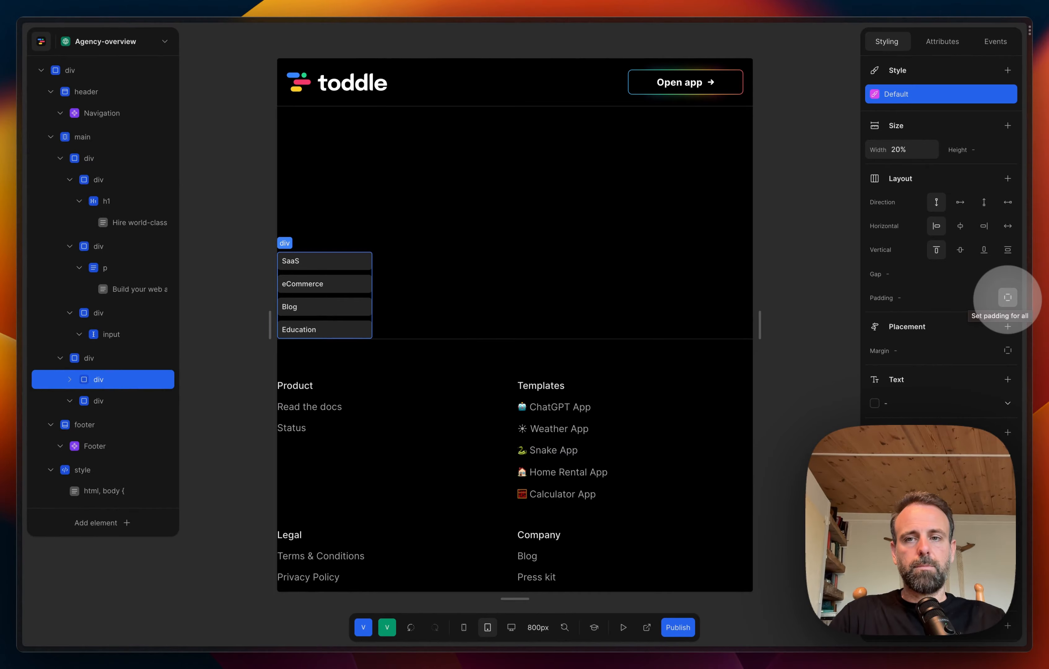
pyautogui.click(1007, 297)
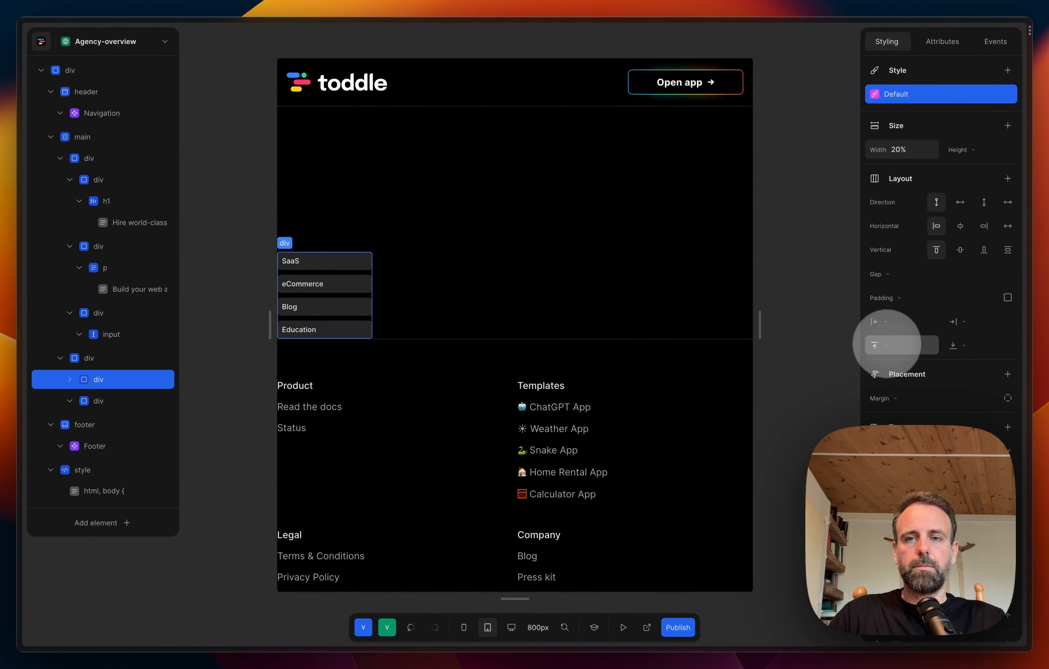
pyautogui.click(894, 322)
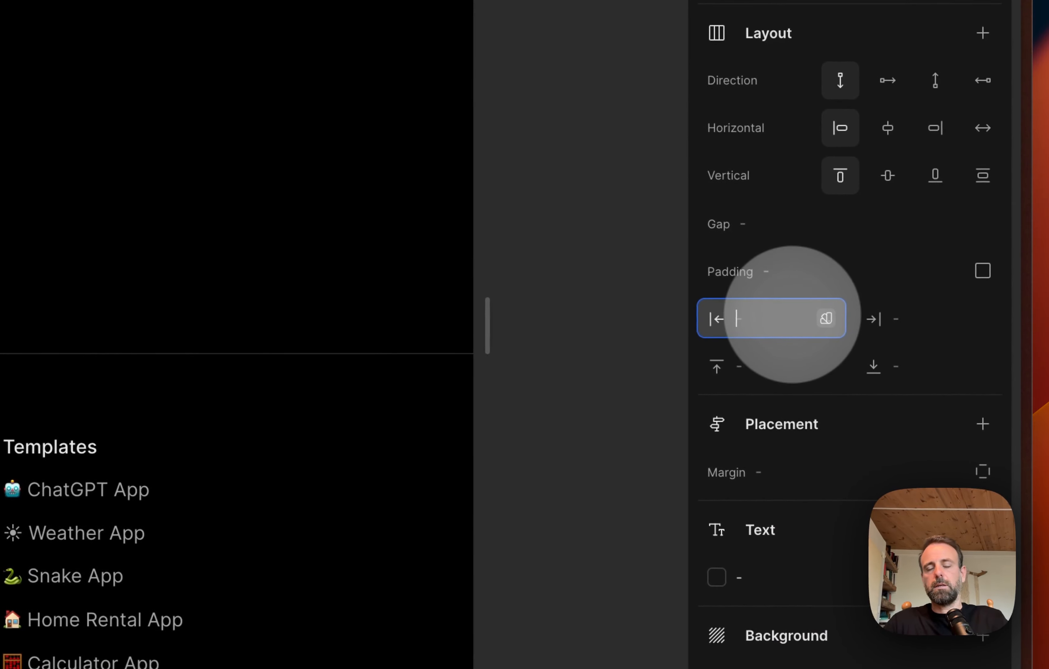
pyautogui.click(826, 319)
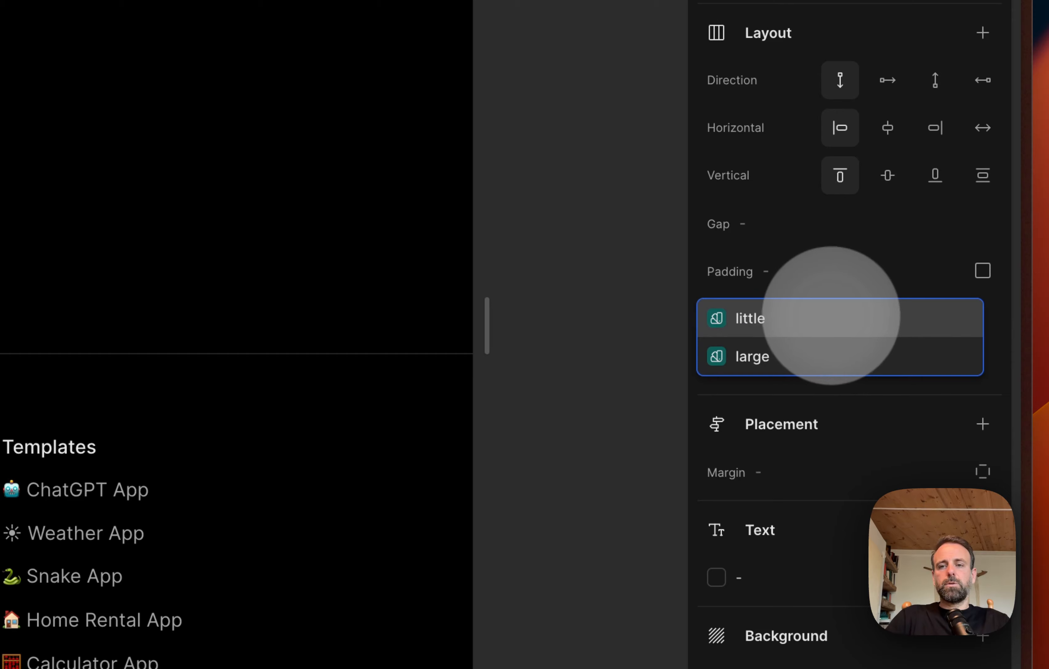
pyautogui.click(803, 353)
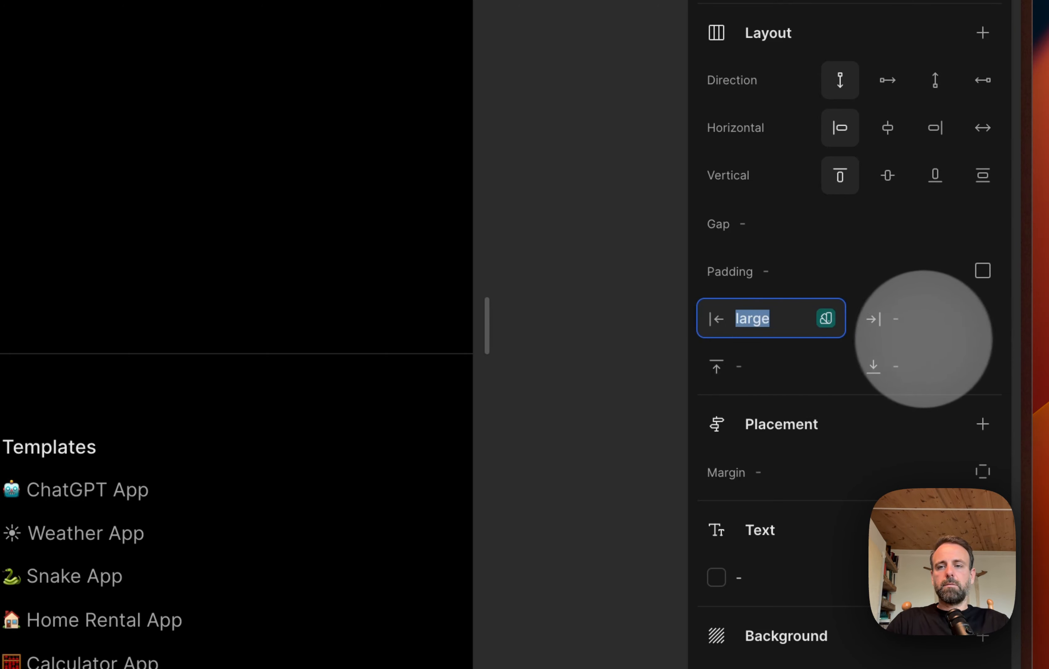
pyautogui.click(952, 319)
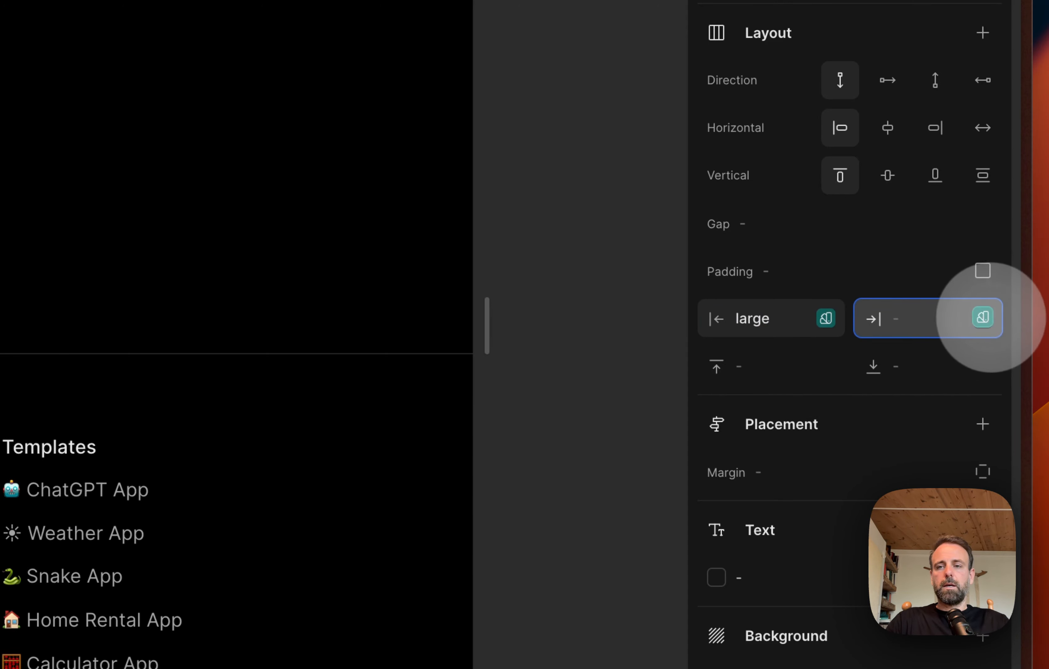
pyautogui.click(983, 318)
pyautogui.click(843, 352)
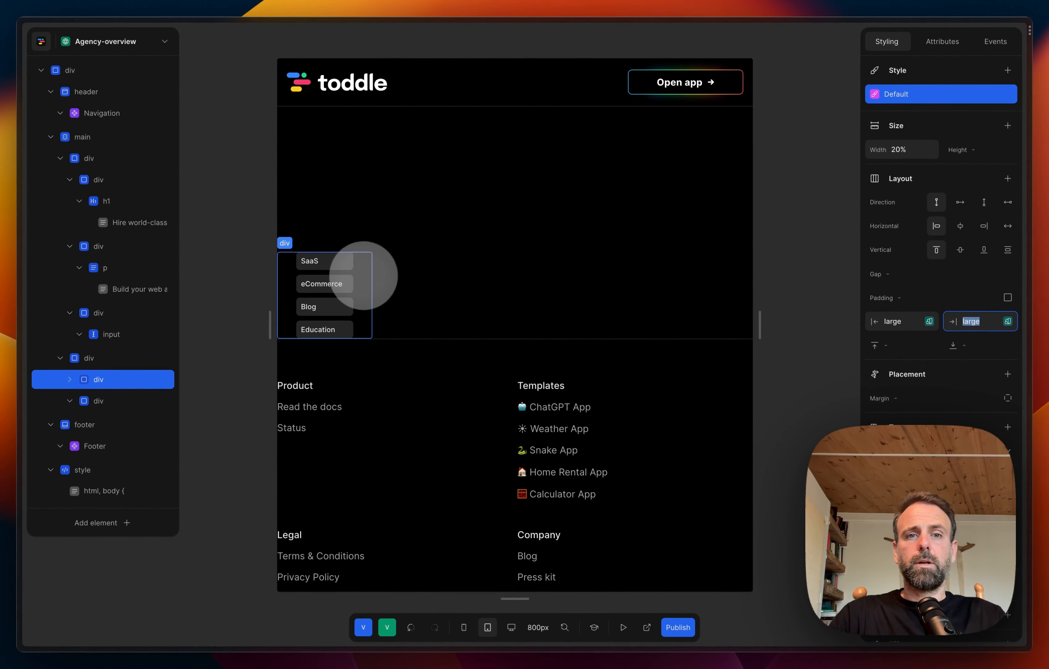
# Step: Set the width of the div wrapping the category list to 30%
pyautogui.scroll(-2, 966, 377)
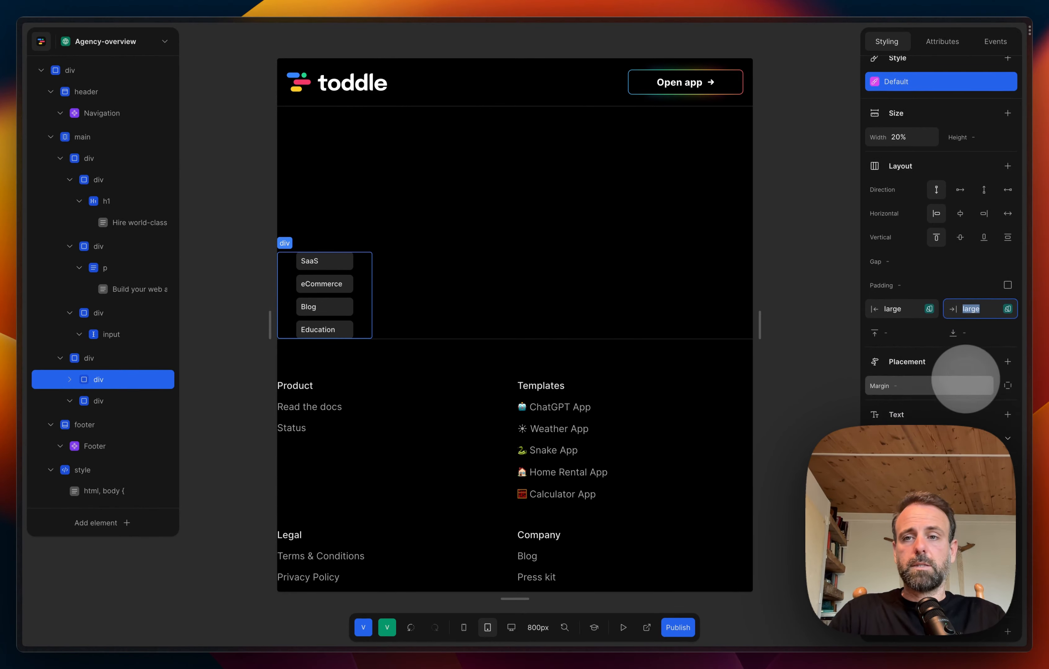
pyautogui.scroll(2, 966, 378)
pyautogui.click(901, 150)
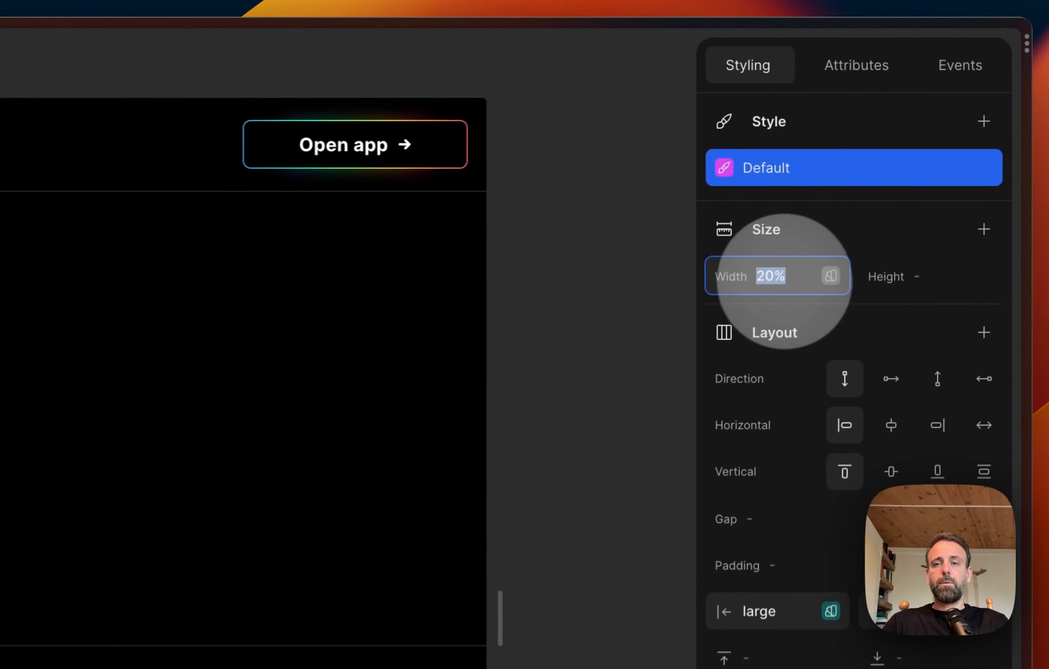
pyautogui.click(768, 278)
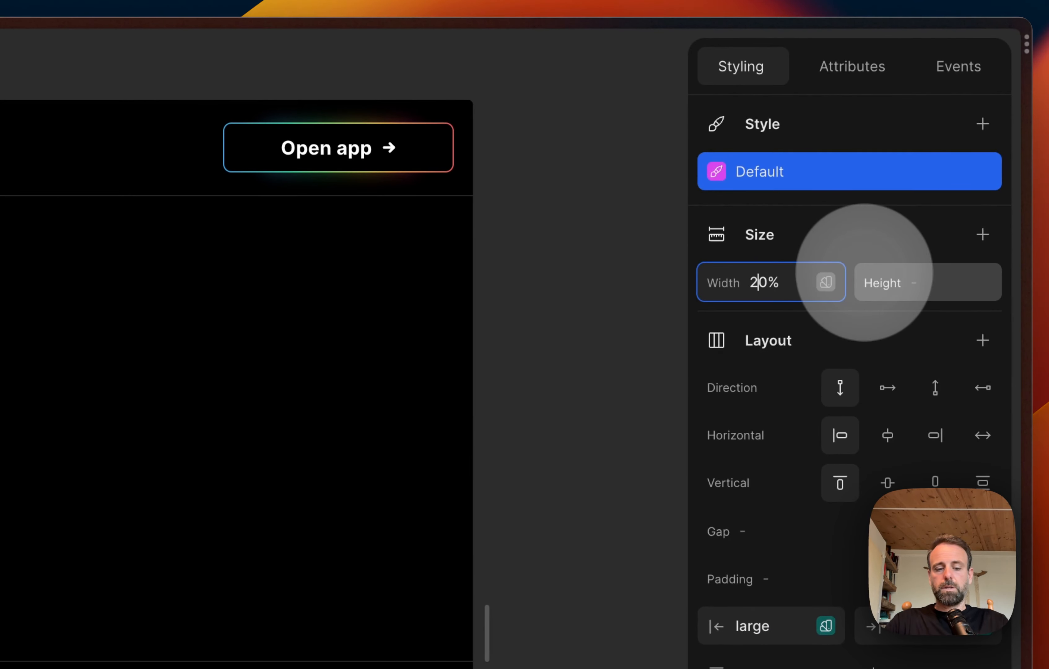
pyautogui.press('BackSpace')
pyautogui.write('3')
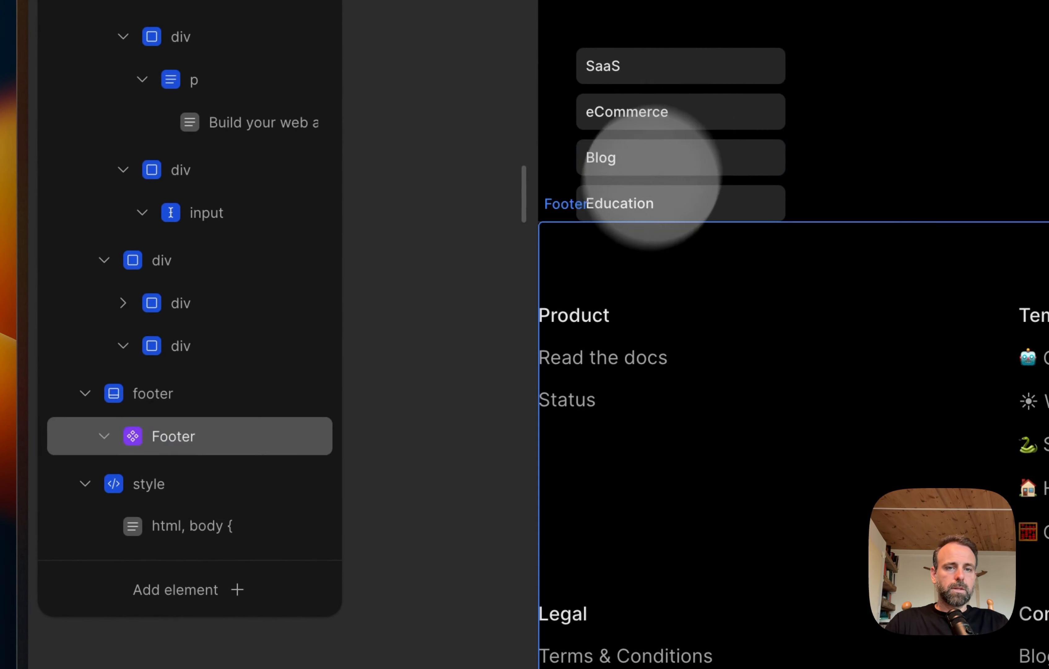
# Step: Copy the Education list item and paste the duplicate into the category ul
pyautogui.click(648, 201)
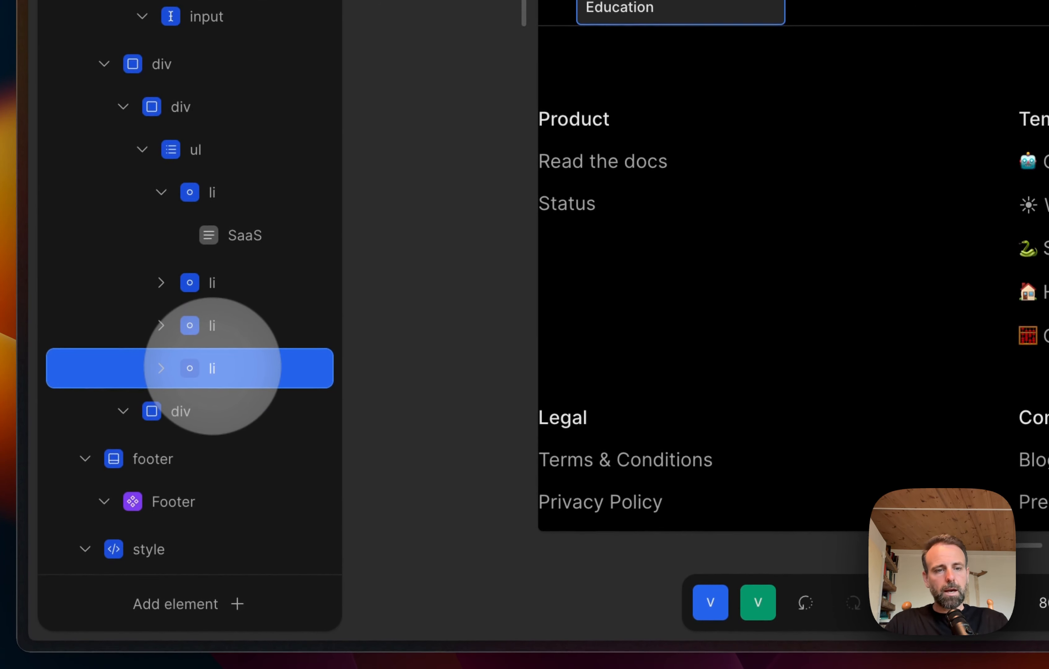
pyautogui.press('super+c')
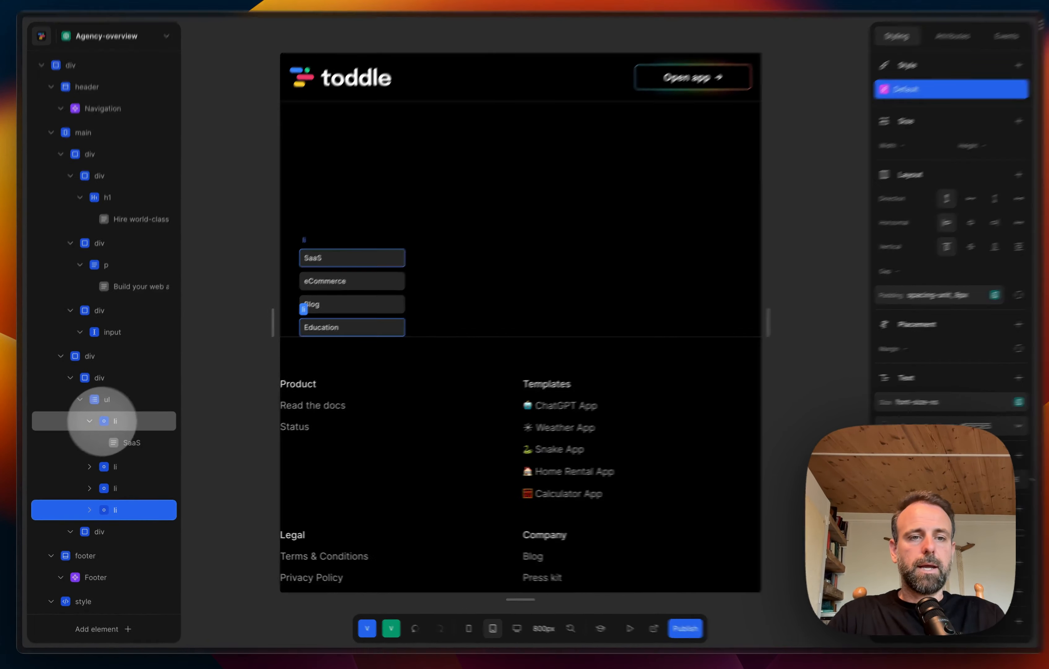
pyautogui.click(89, 422)
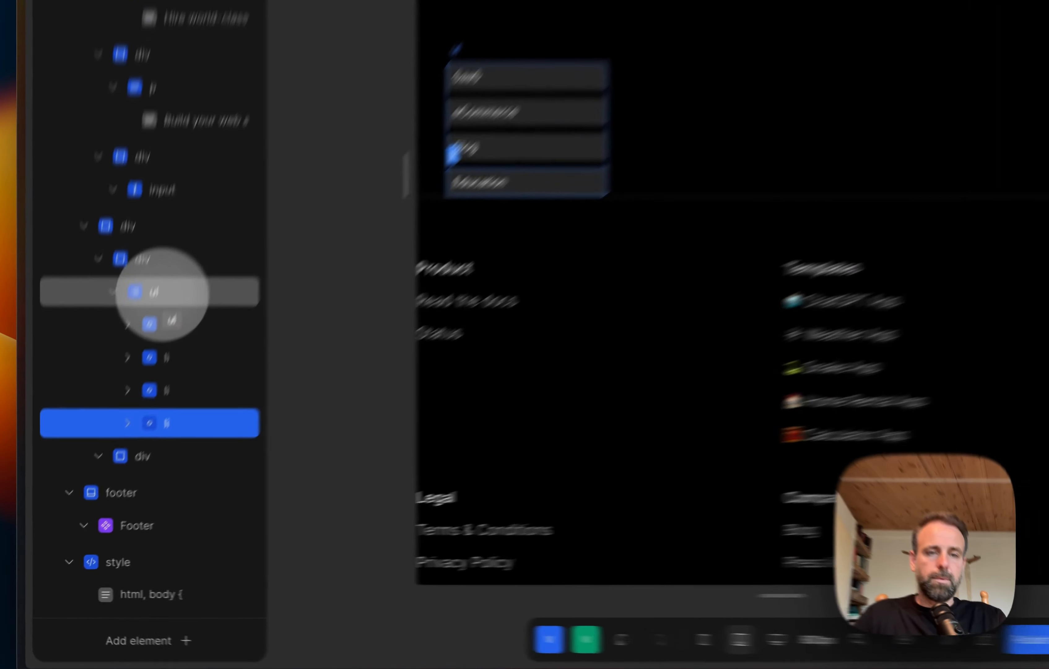
pyautogui.click(112, 402)
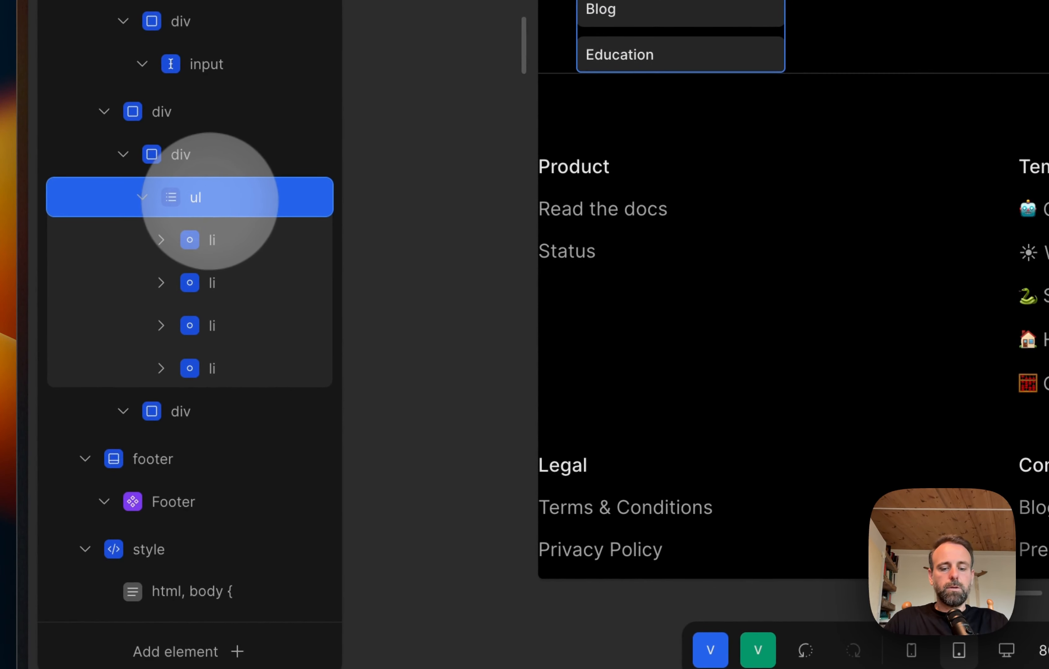
pyautogui.press('super+v')
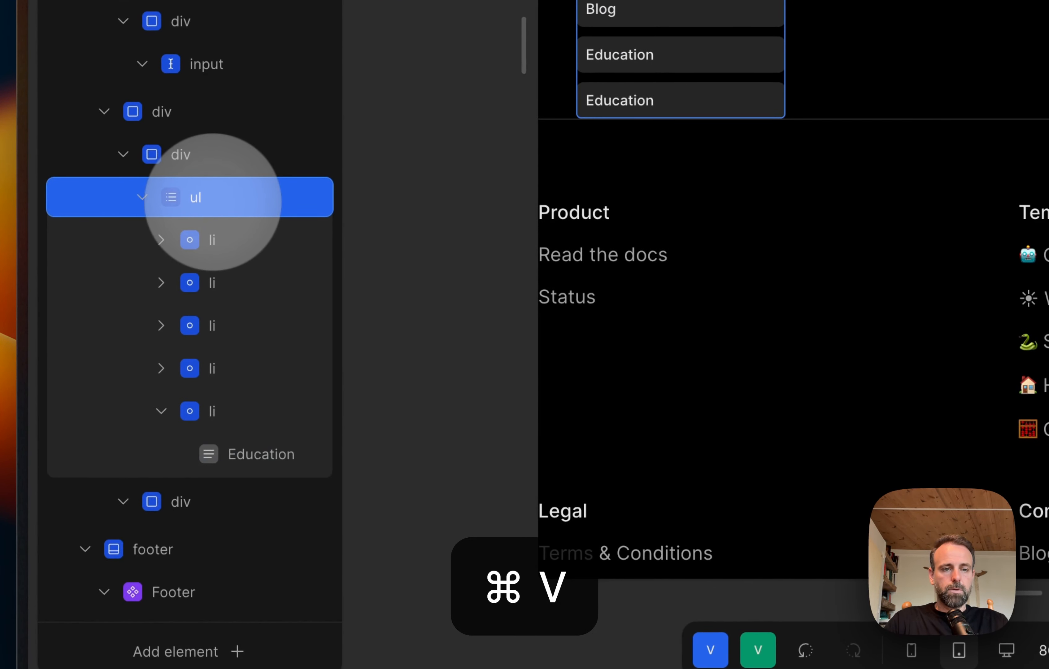
# Step: Change the duplicated Education item's text to "Professional services" and select that list item
pyautogui.click(267, 454)
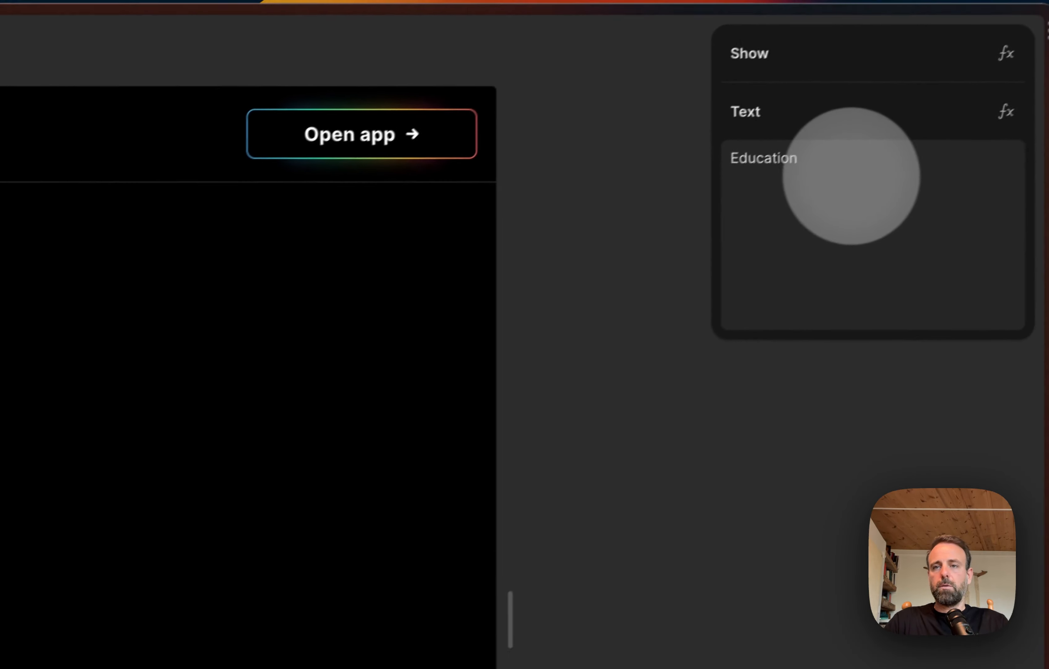
pyautogui.doubleClick(797, 173)
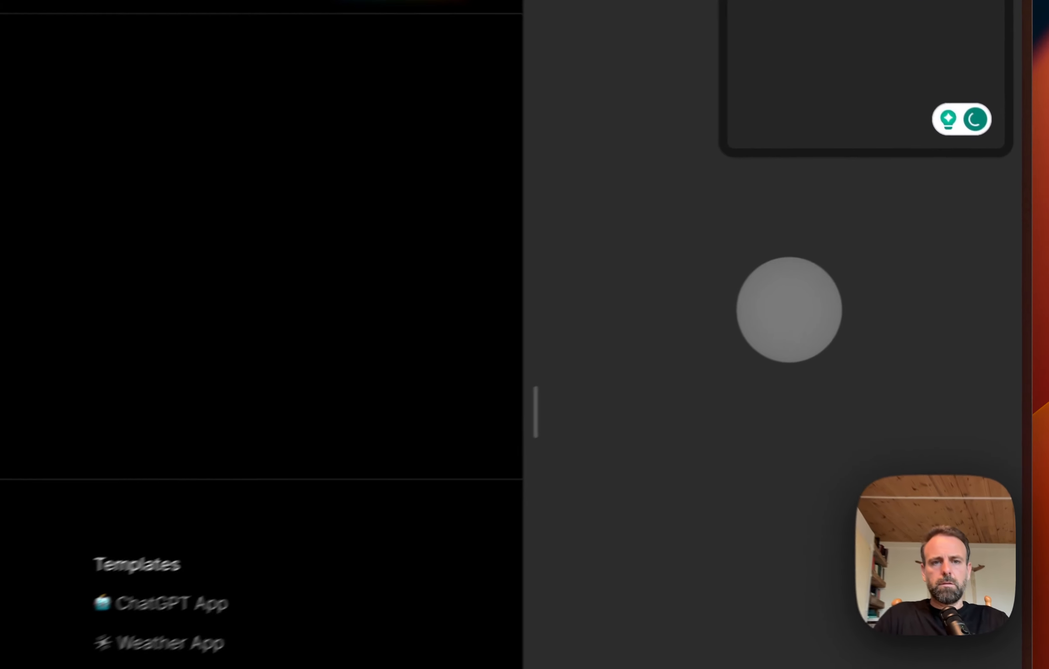
pyautogui.click(899, 269)
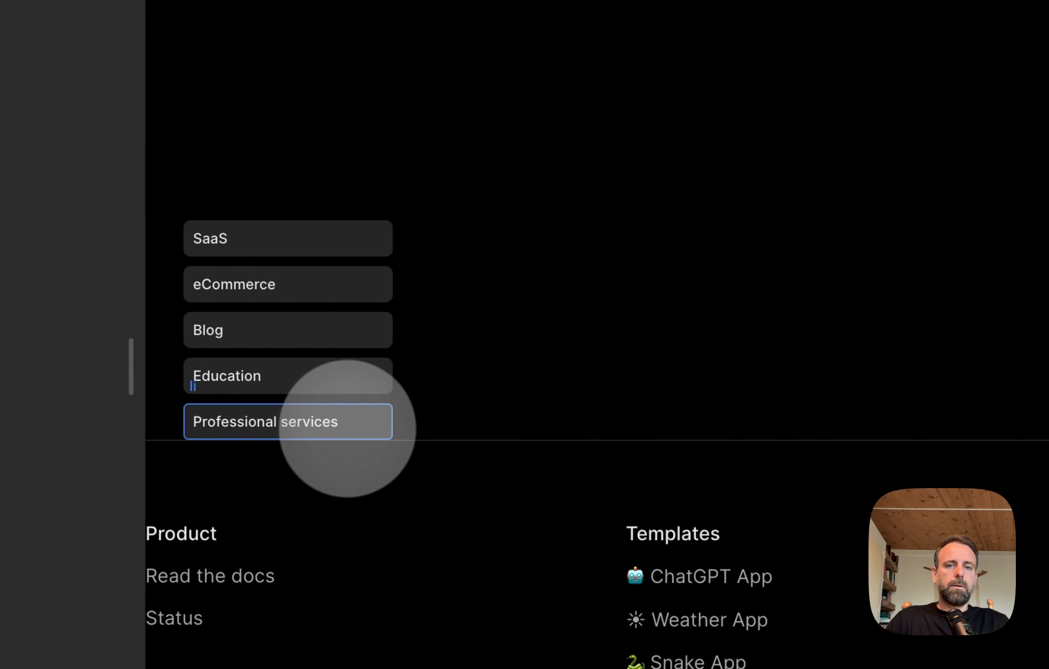
pyautogui.click(347, 429)
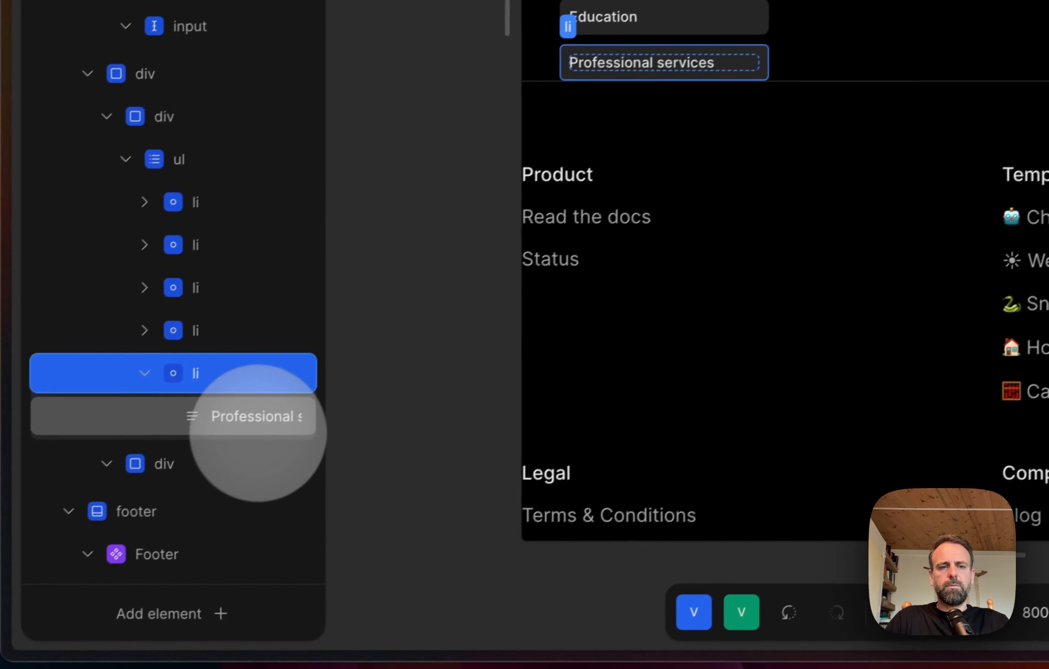
# Step: Extend the last category item's text to "Professional services very long category name"
pyautogui.click(260, 422)
pyautogui.tripleClick(909, 193)
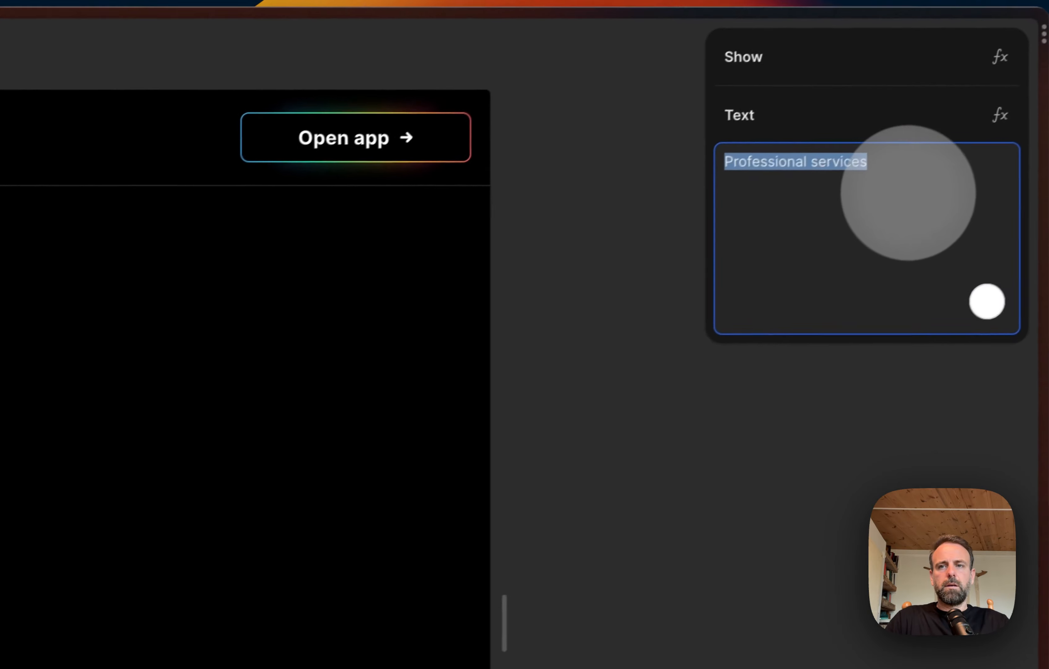
pyautogui.click(895, 169)
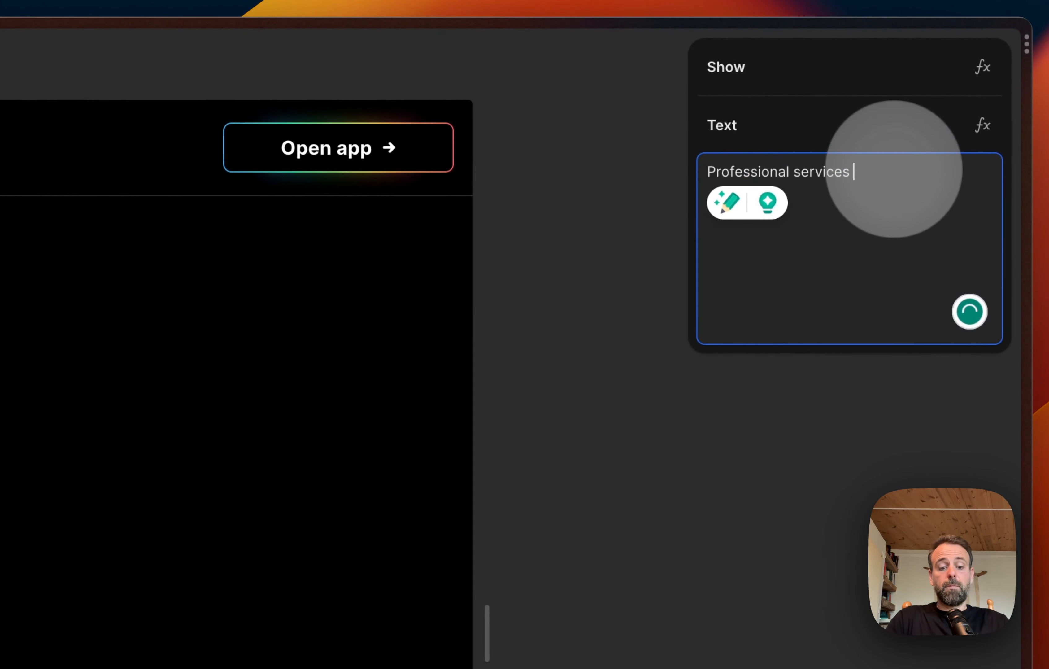
pyautogui.write('very long category name')
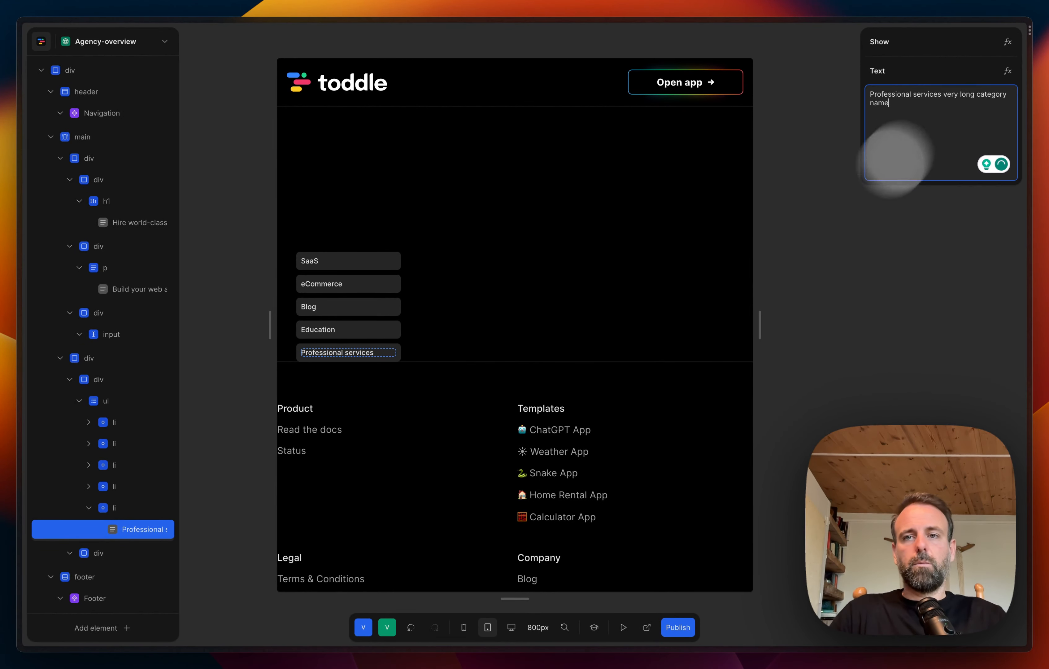
pyautogui.click(815, 293)
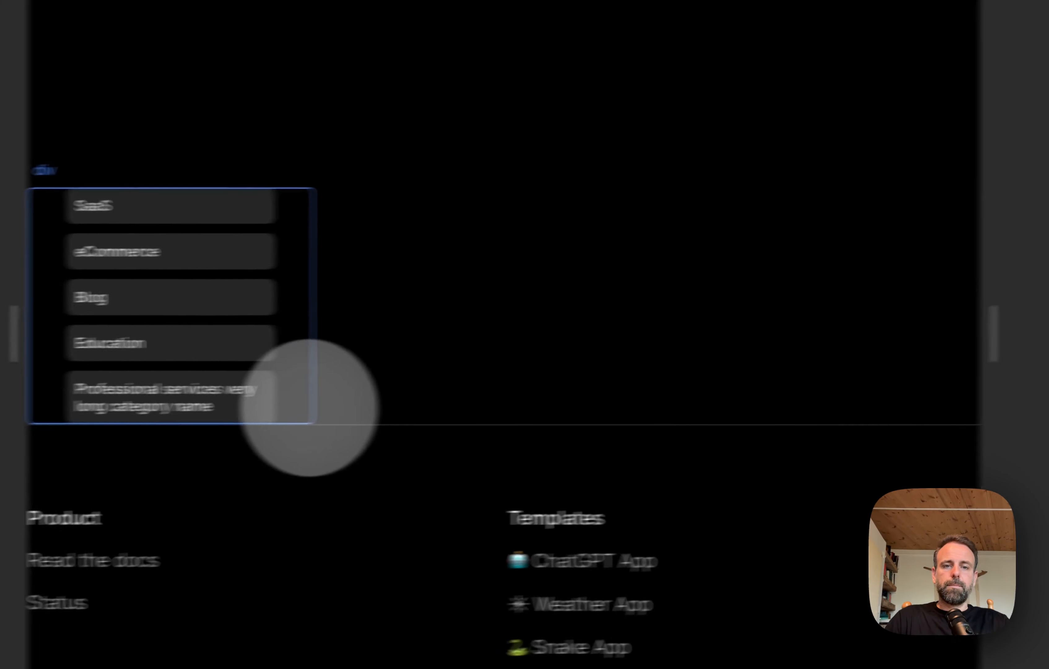
# Step: Remove the added wording so the last category item's text reads "Professional services"
pyautogui.click(228, 397)
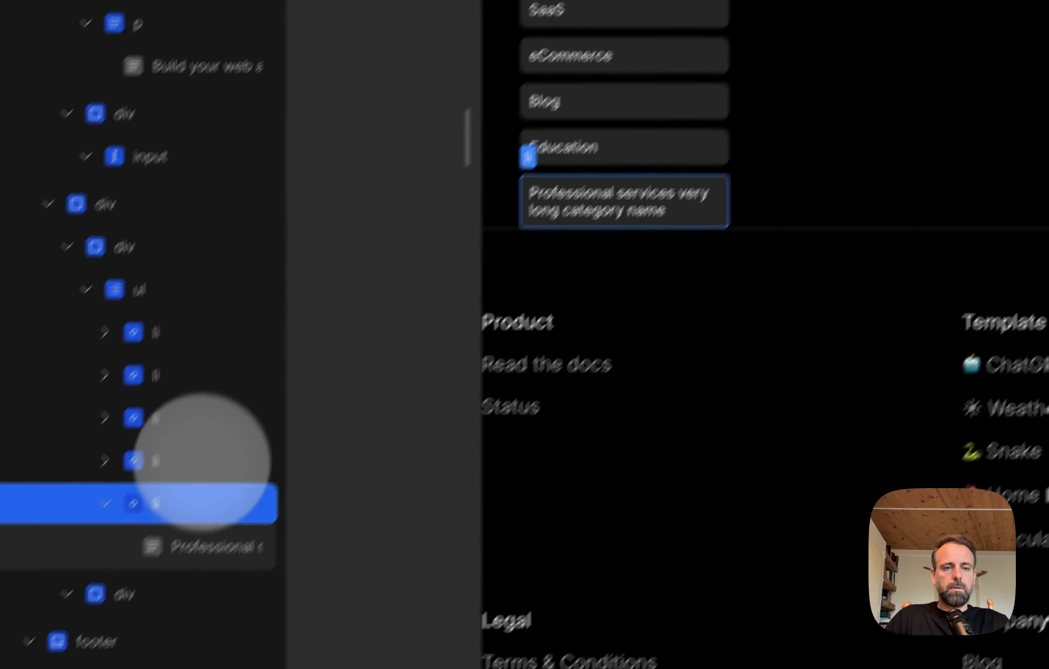
pyautogui.click(202, 547)
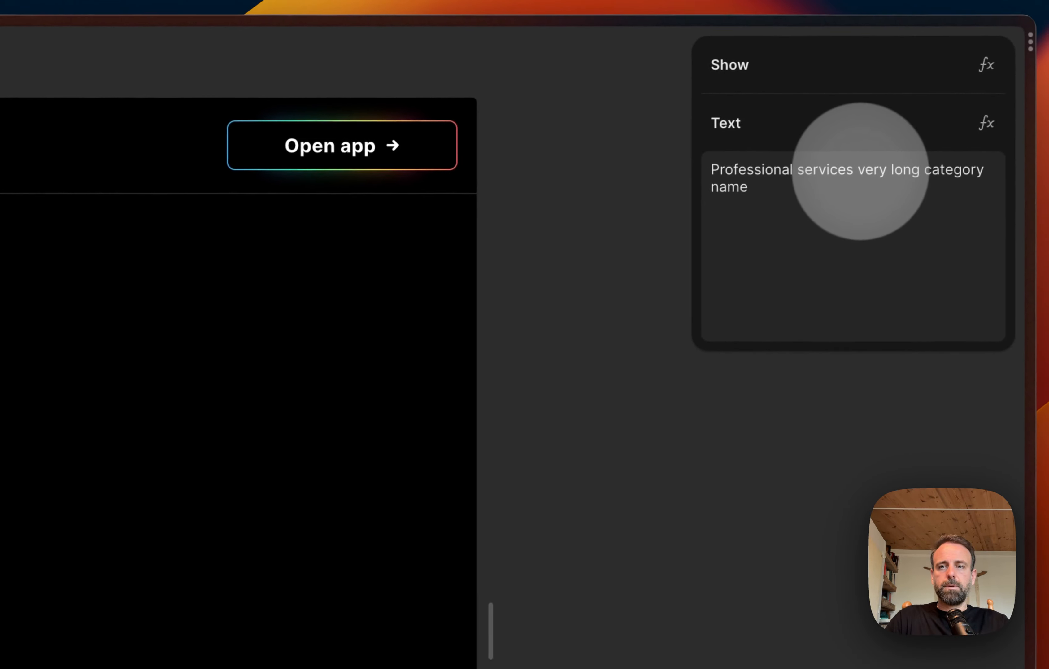
pyautogui.moveTo(861, 171); pyautogui.dragTo(939, 244)
pyautogui.click(937, 225)
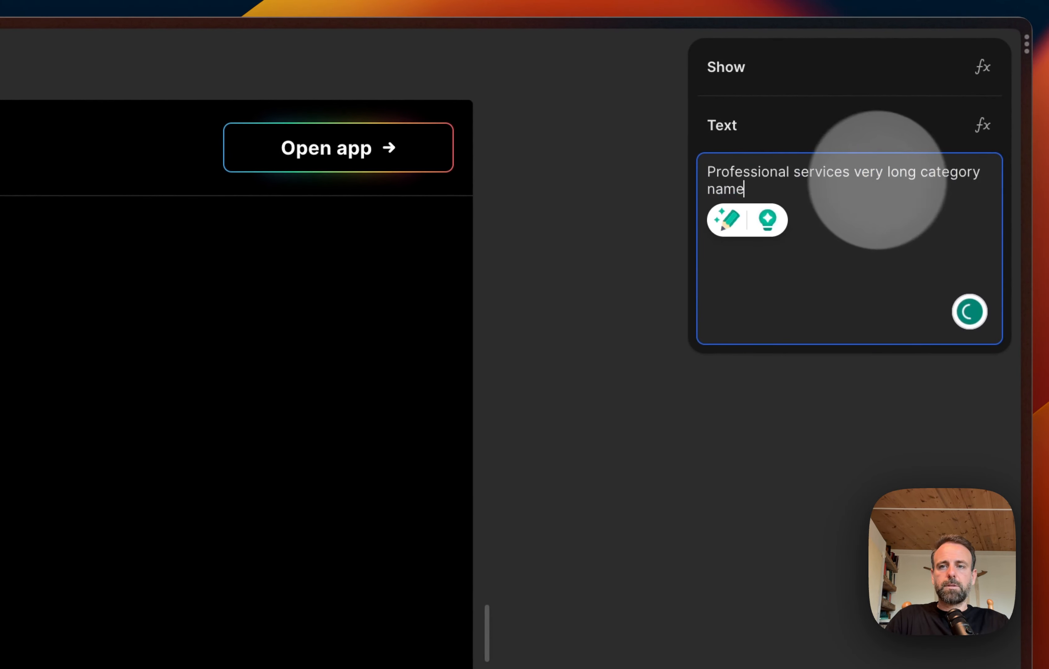
pyautogui.moveTo(861, 175); pyautogui.dragTo(955, 200)
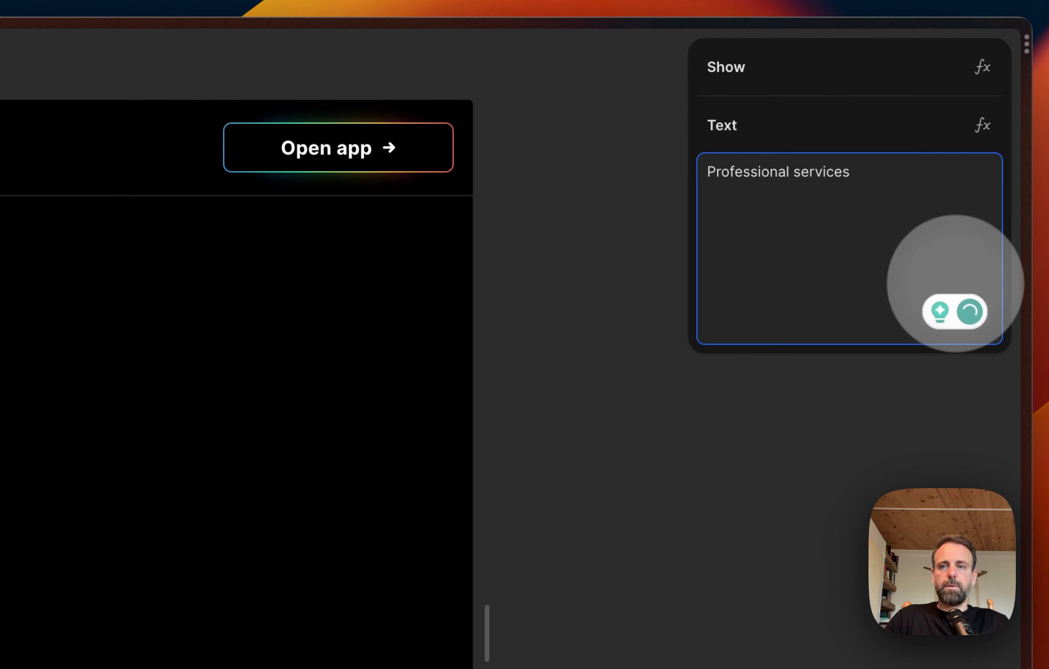
pyautogui.click(691, 400)
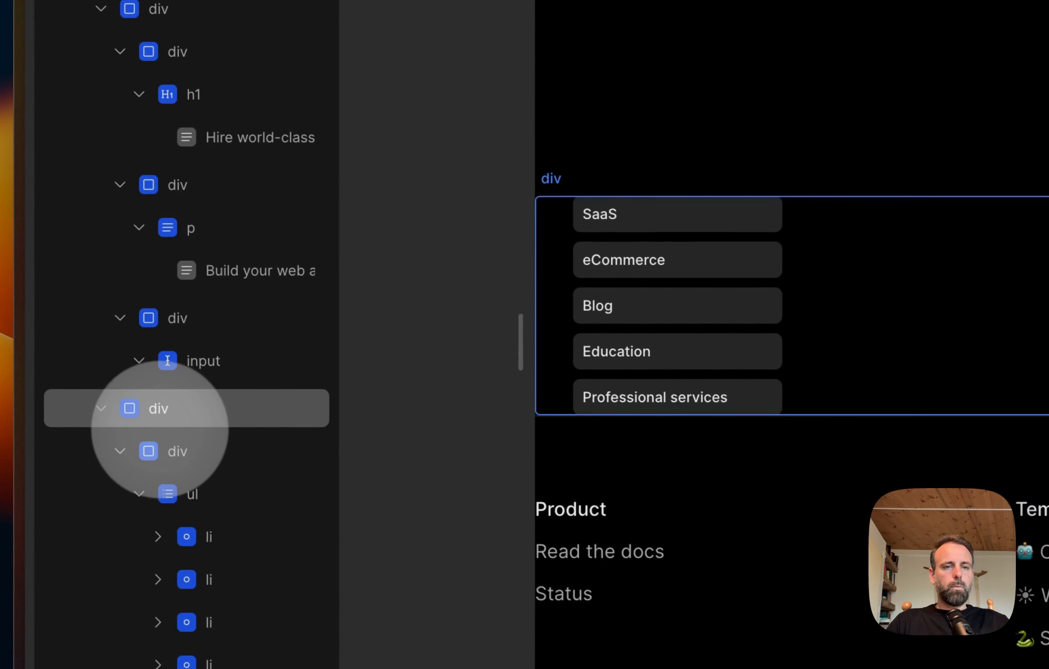
# Step: Add a new div inside the two-part section's outer div below the hero
pyautogui.click(160, 410)
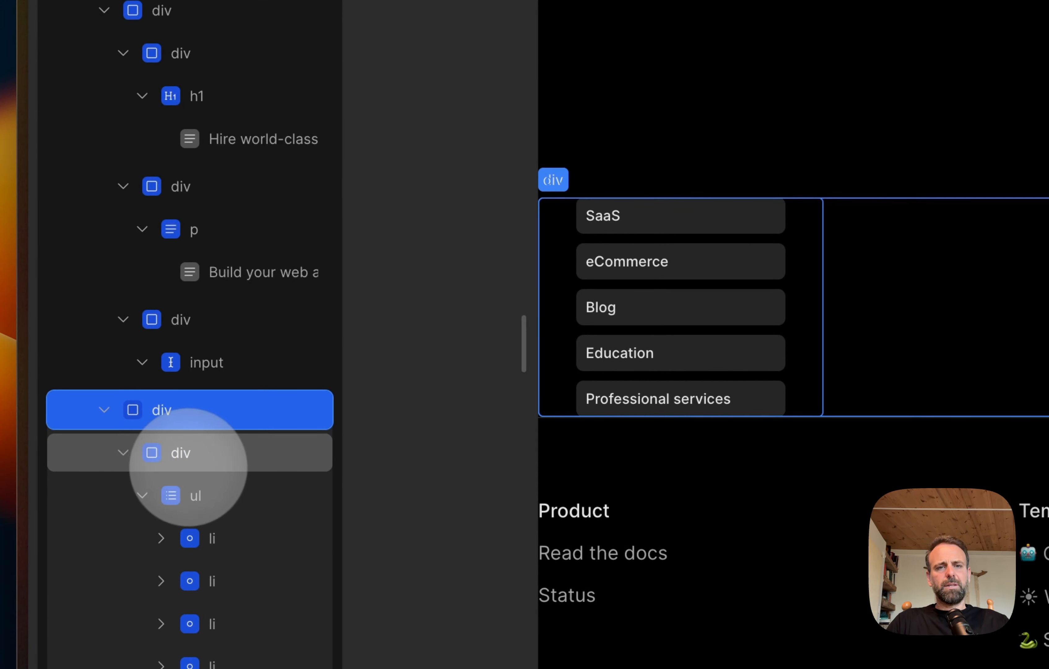
pyautogui.click(185, 450)
pyautogui.click(161, 412)
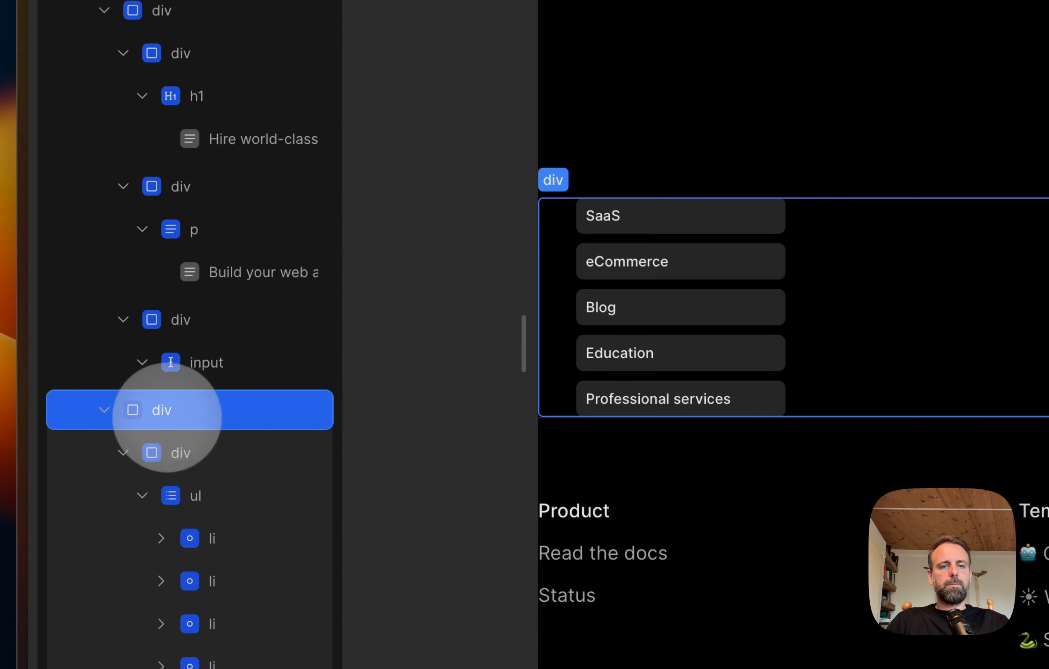
pyautogui.rightClick(163, 405)
pyautogui.click(370, 175)
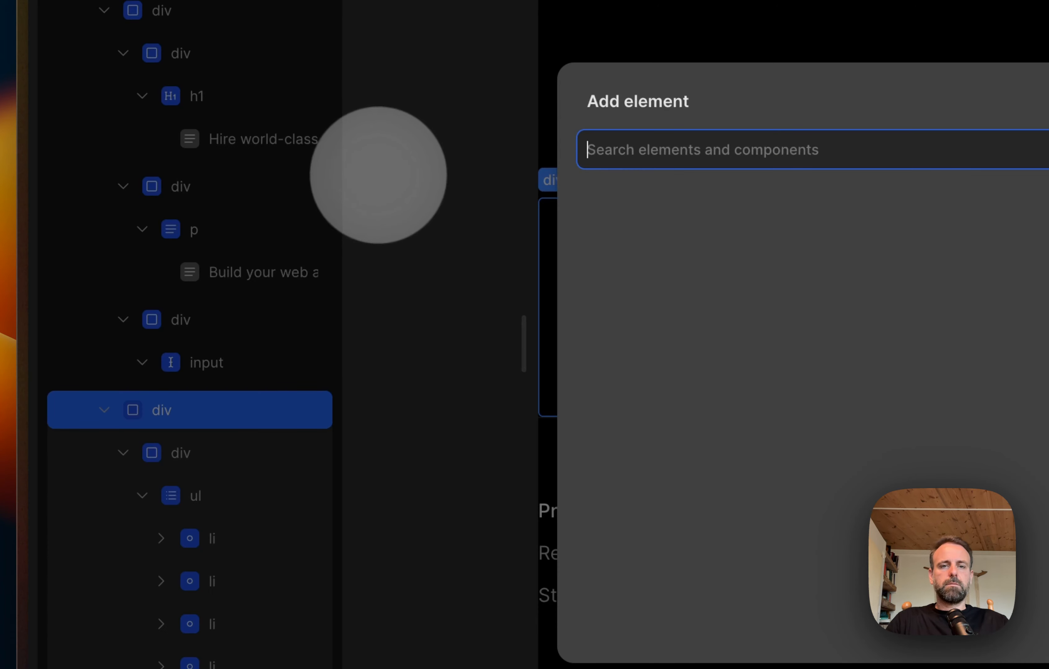
pyautogui.click(908, 203)
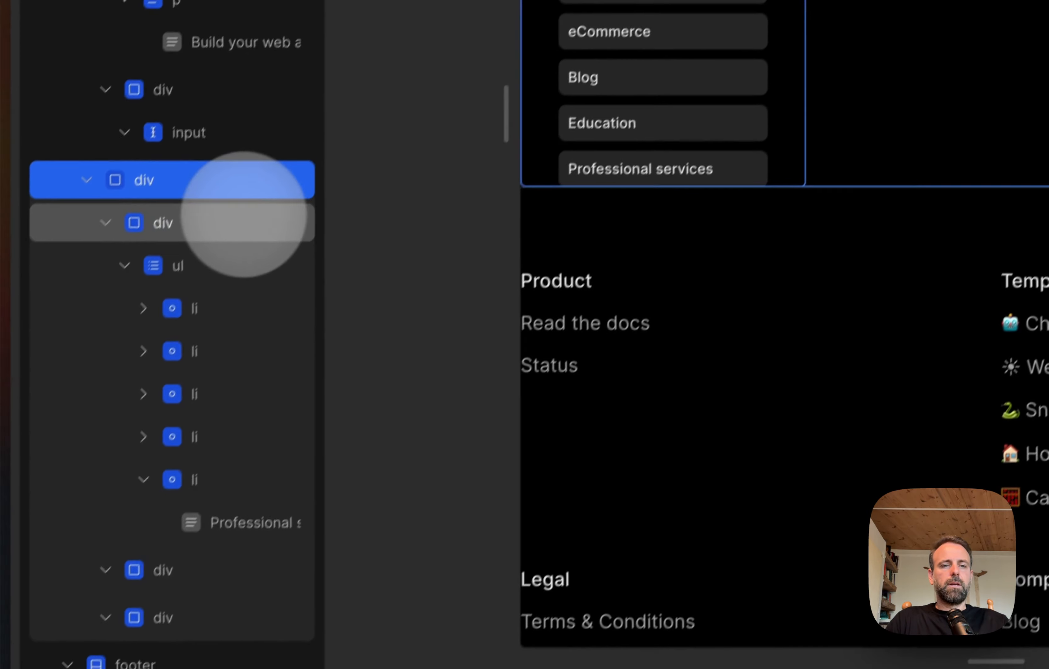
# Step: Collapse the category wrapper div, move the newly added div above it and delete that new div
pyautogui.click(47, 498)
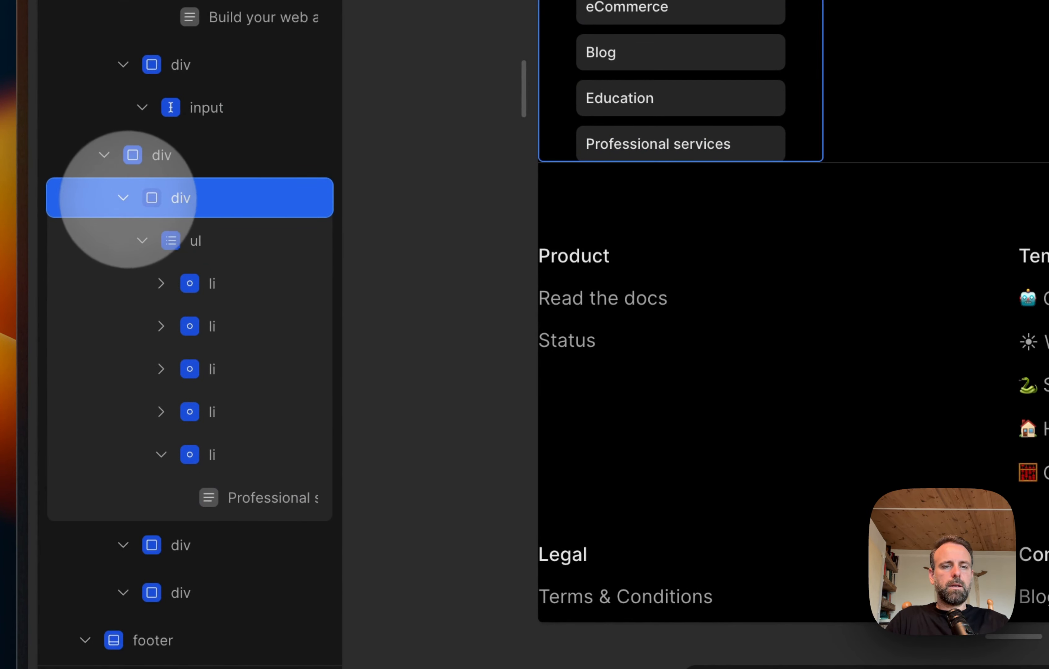
pyautogui.click(124, 198)
pyautogui.click(170, 235)
pyautogui.moveTo(171, 234); pyautogui.dragTo(186, 206)
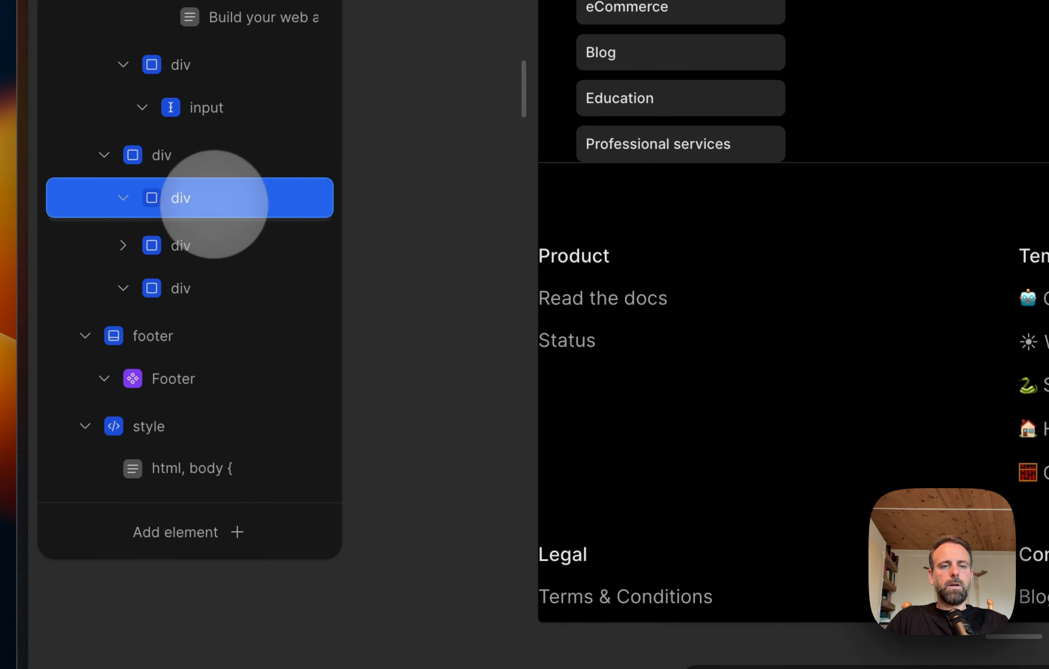
pyautogui.press('Delete')
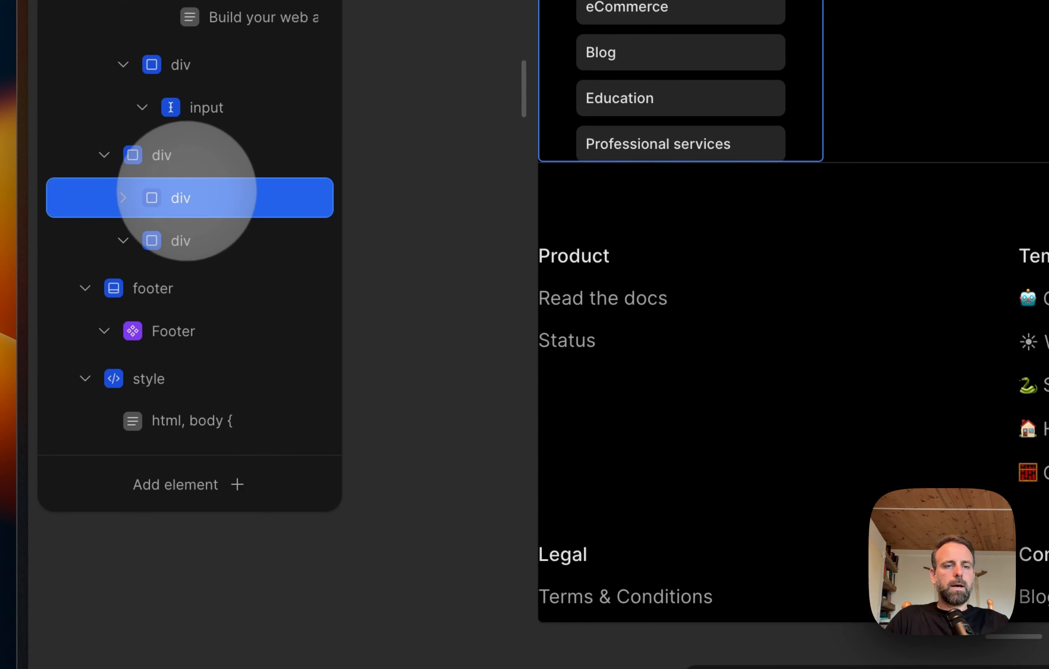
# Step: Expand the div wrapping the category list and add a Heading 4 element inside it
pyautogui.click(123, 198)
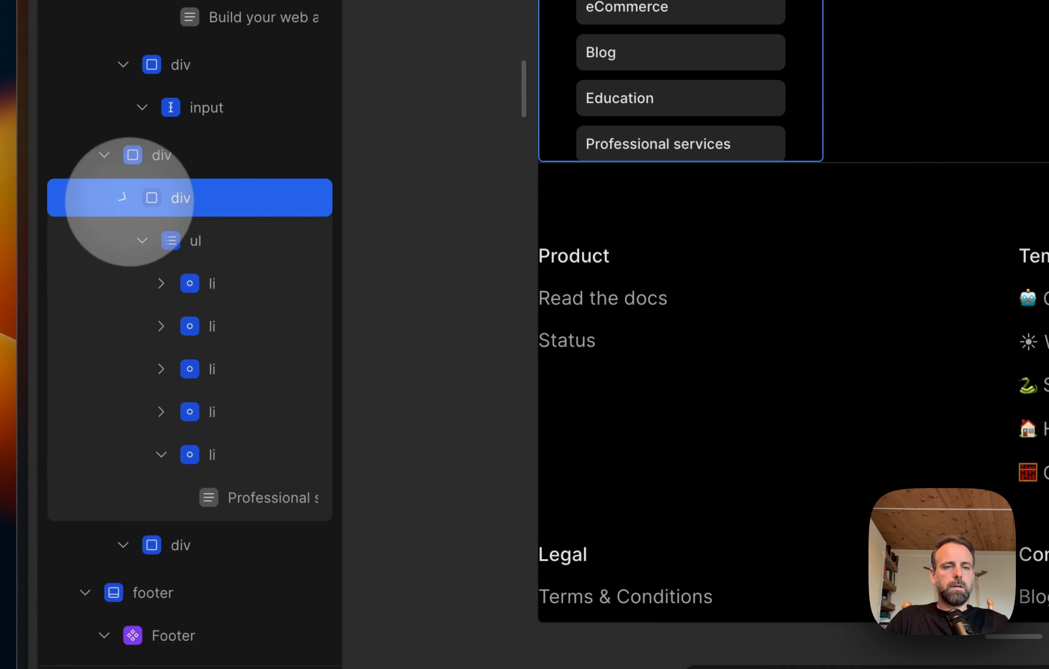
pyautogui.rightClick(150, 199)
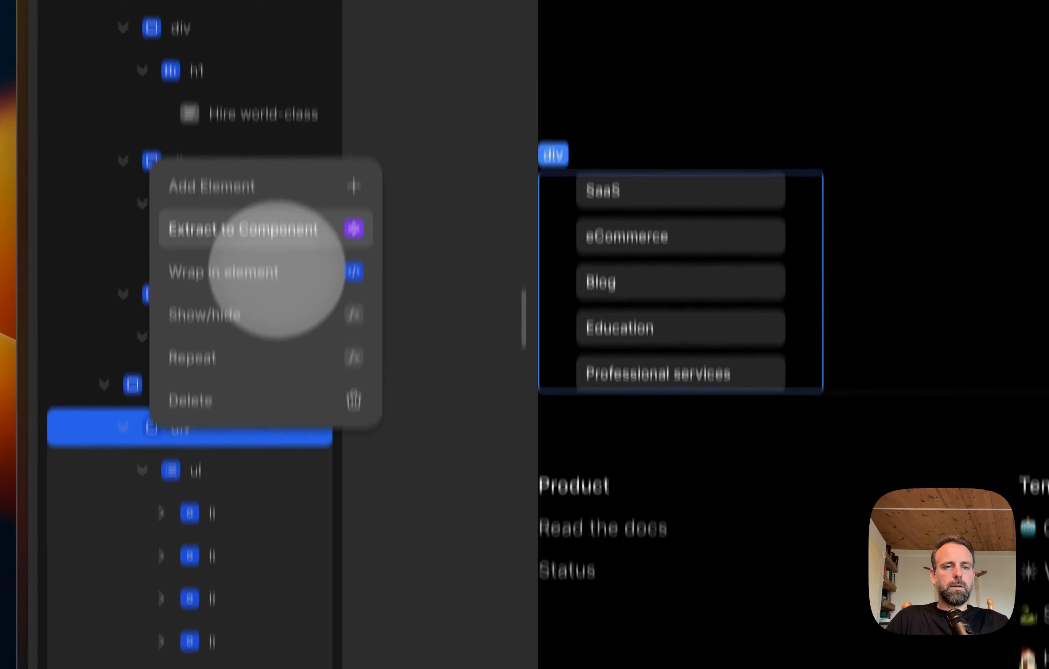
pyautogui.click(340, 274)
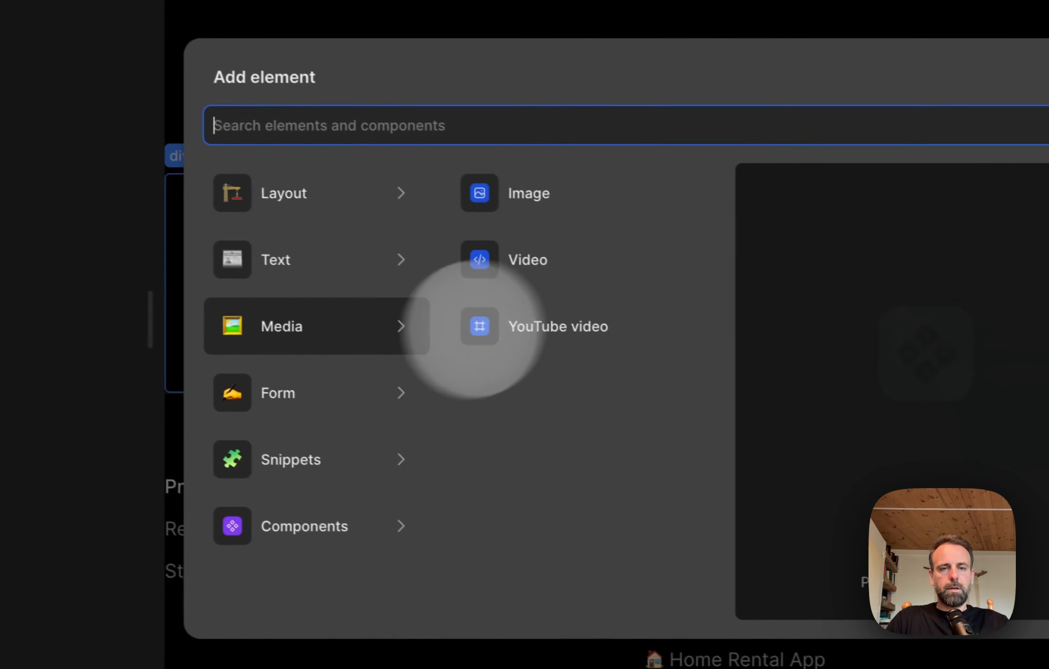
pyautogui.moveTo(743, 342)
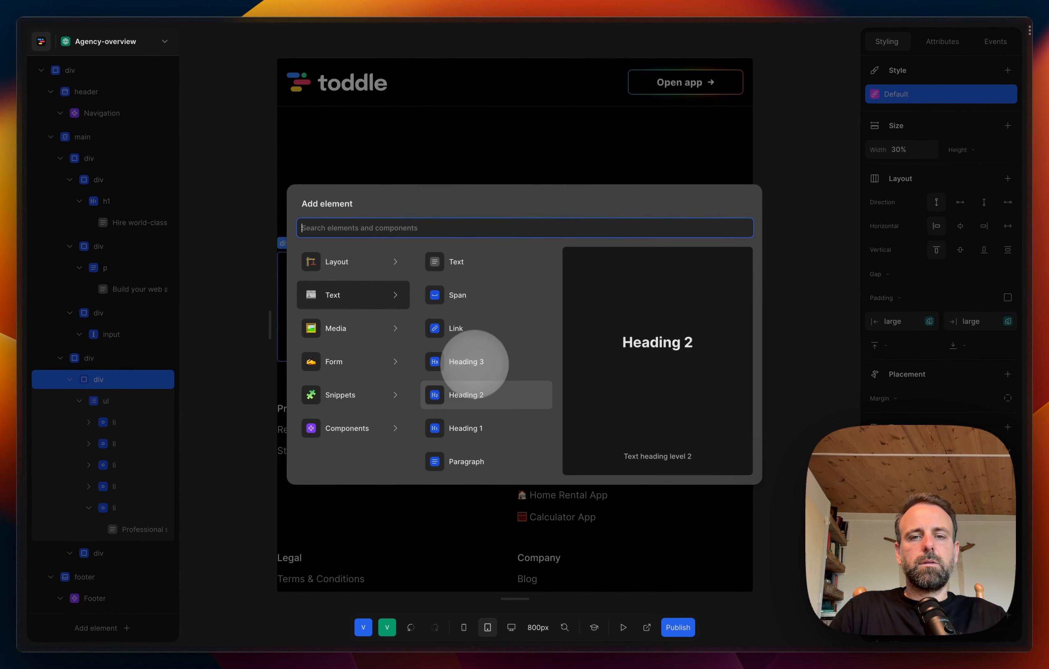
pyautogui.scroll(-2, 471, 412)
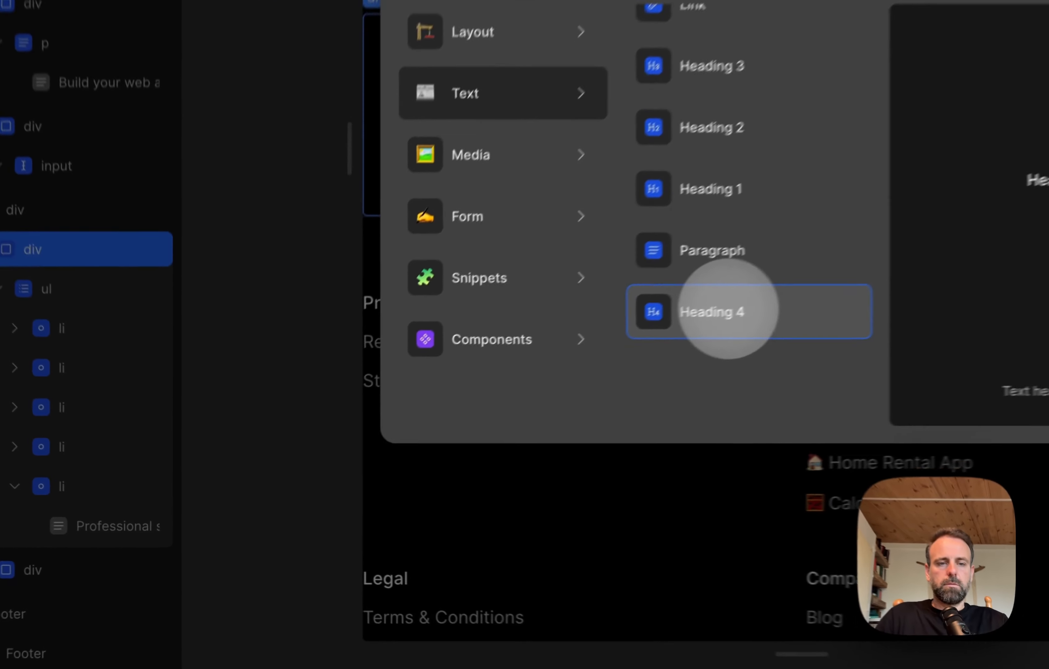
pyautogui.click(476, 412)
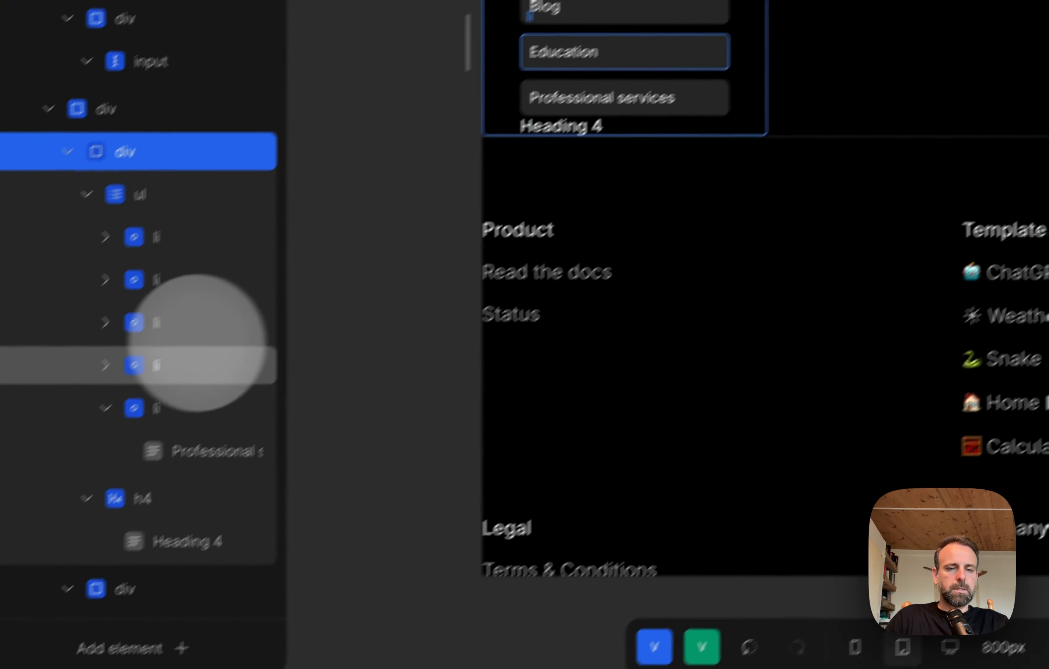
# Step: Collapse the h4 and move it above the ul within the category wrapper div
pyautogui.click(136, 462)
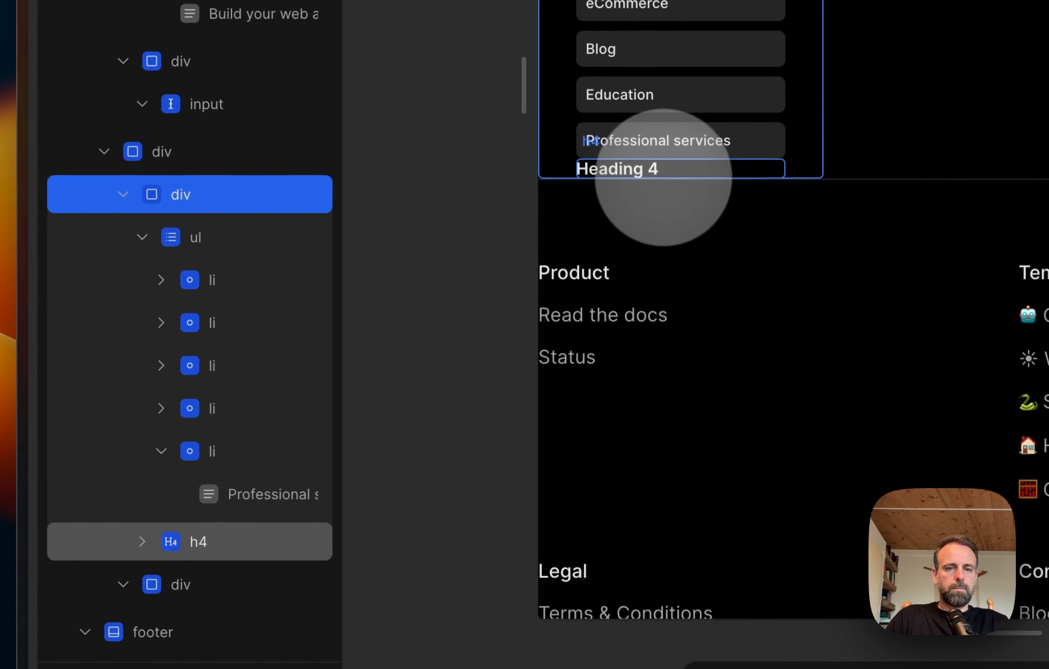
pyautogui.moveTo(212, 512); pyautogui.dragTo(236, 164)
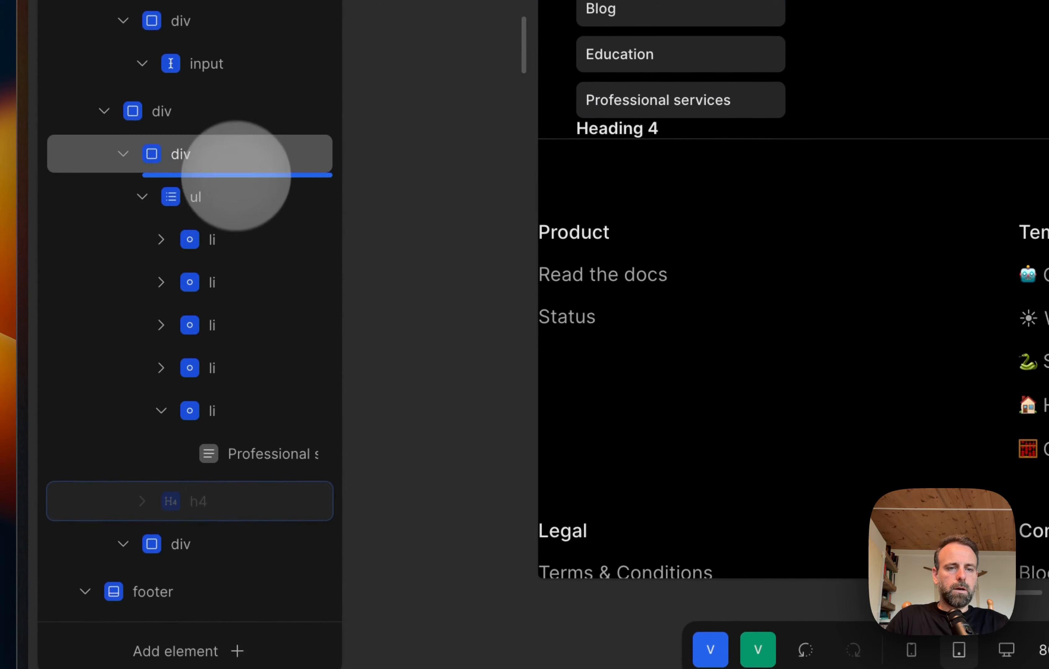
pyautogui.click(242, 179)
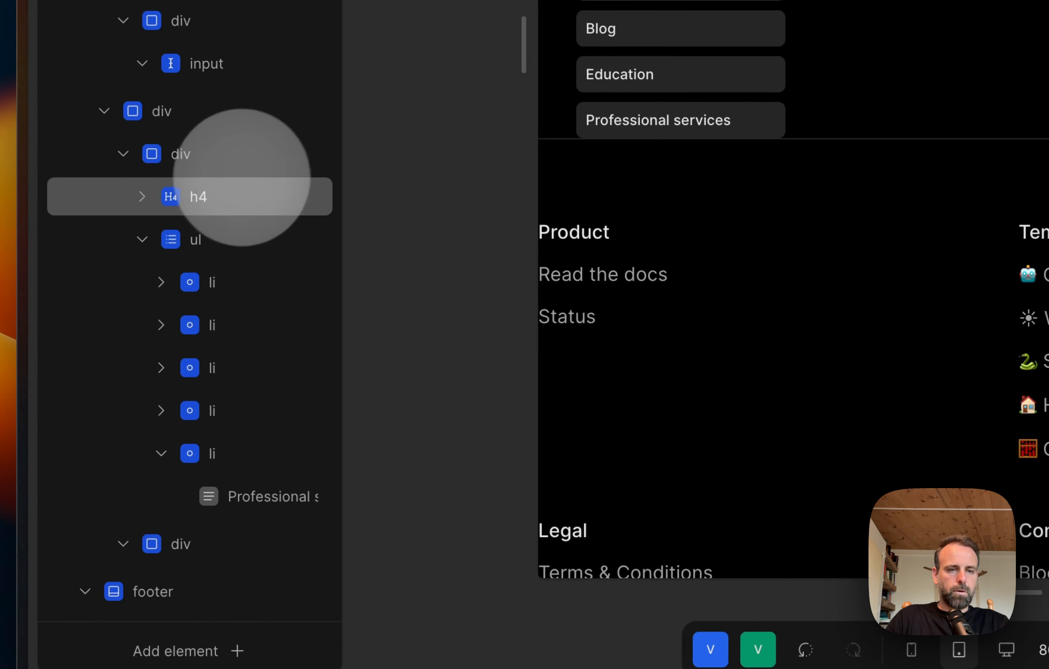
pyautogui.click(220, 164)
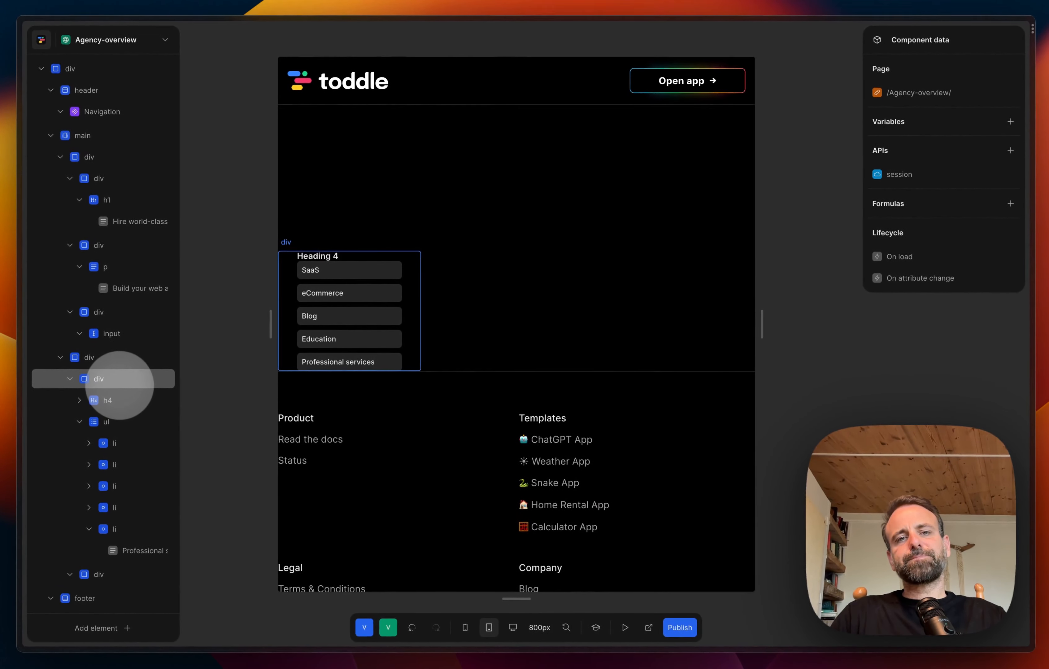
# Step: Add a new div inside the category wrapper div
pyautogui.click(119, 393)
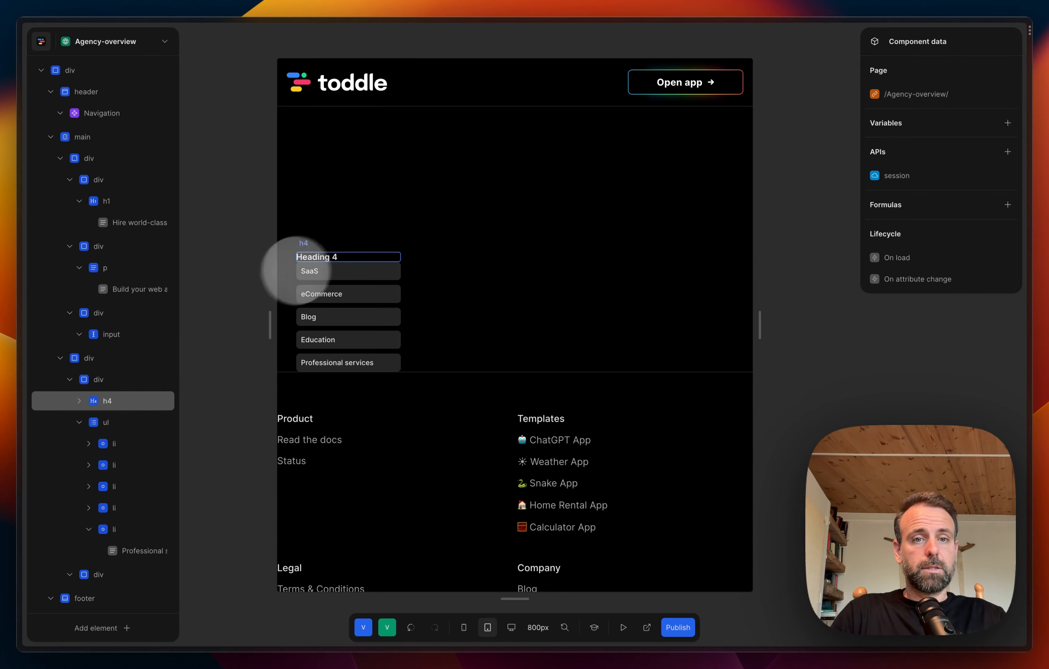
pyautogui.click(106, 379)
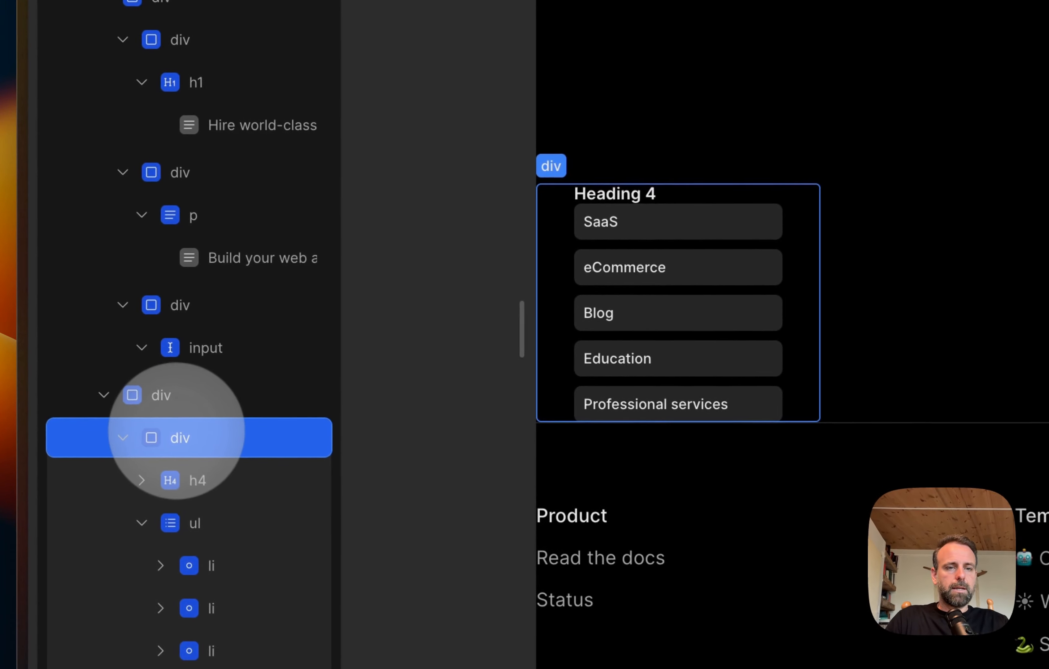
pyautogui.rightClick(176, 435)
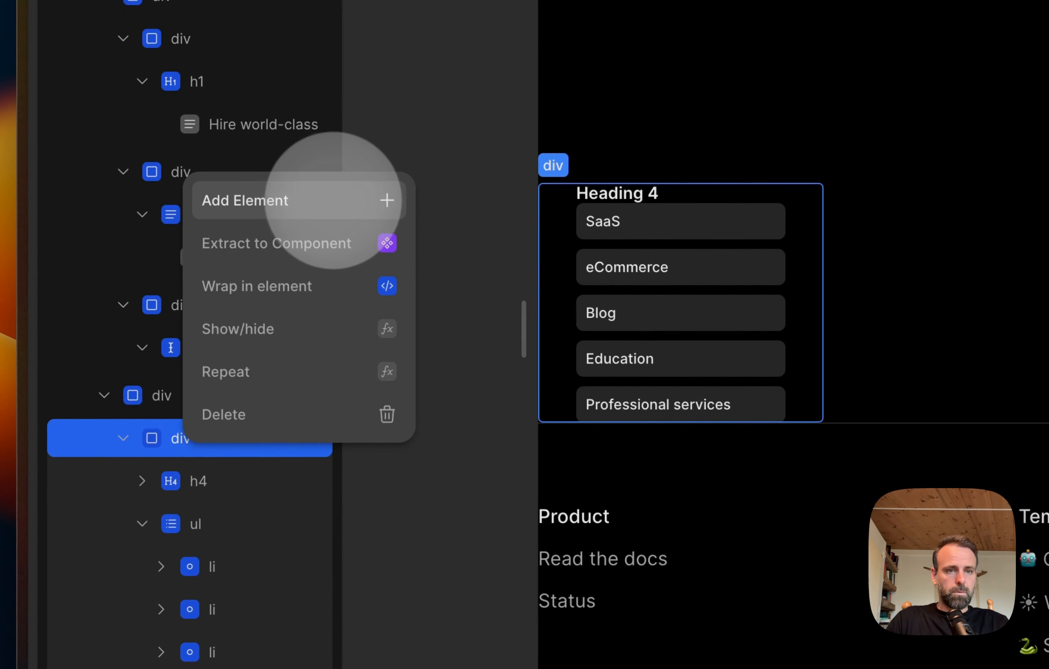
pyautogui.click(354, 200)
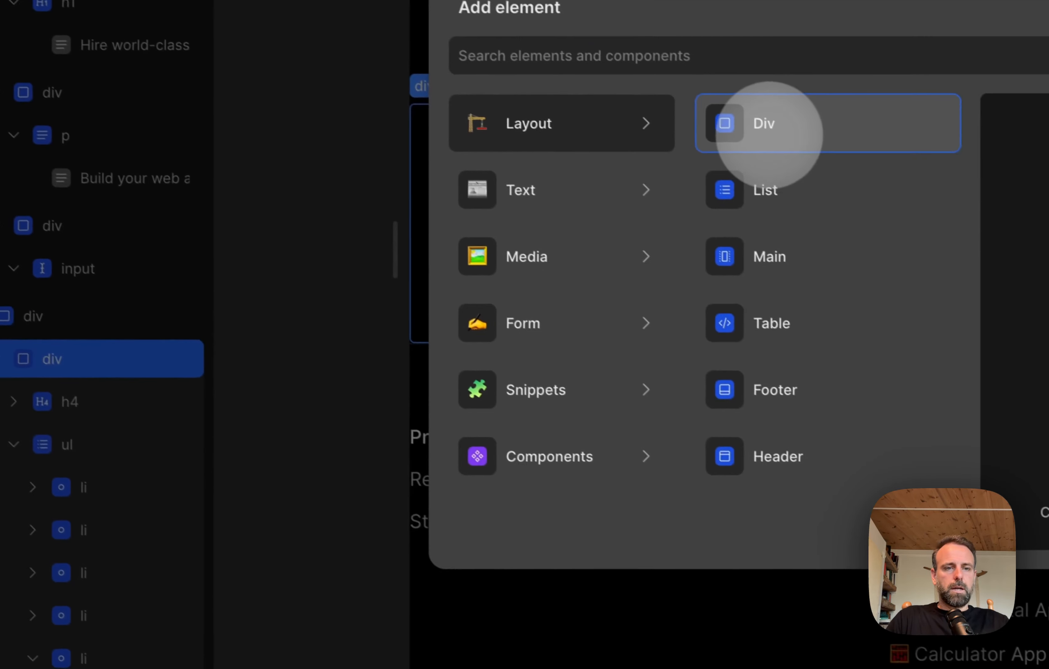
pyautogui.click(897, 201)
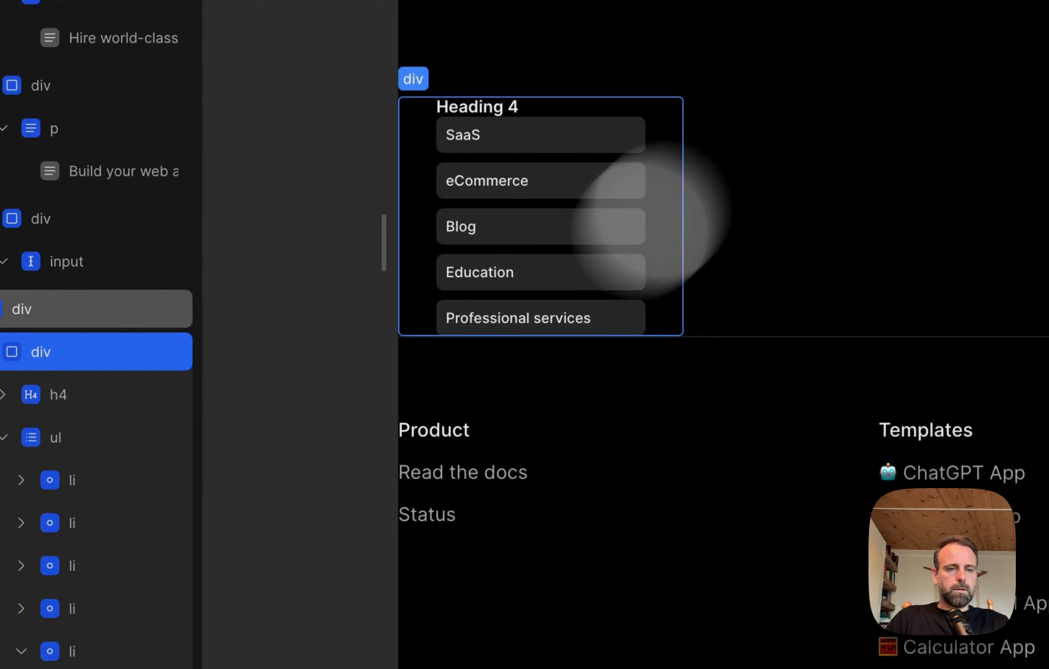
# Step: Move the new div to the start of the category wrapper and nest the h4 inside it
pyautogui.click(162, 540)
pyautogui.moveTo(143, 540); pyautogui.dragTo(180, 185)
pyautogui.moveTo(205, 141)
pyautogui.mouseDown()
pyautogui.moveTo(210, 117)
pyautogui.moveTo(192, 145)
pyautogui.mouseUp()
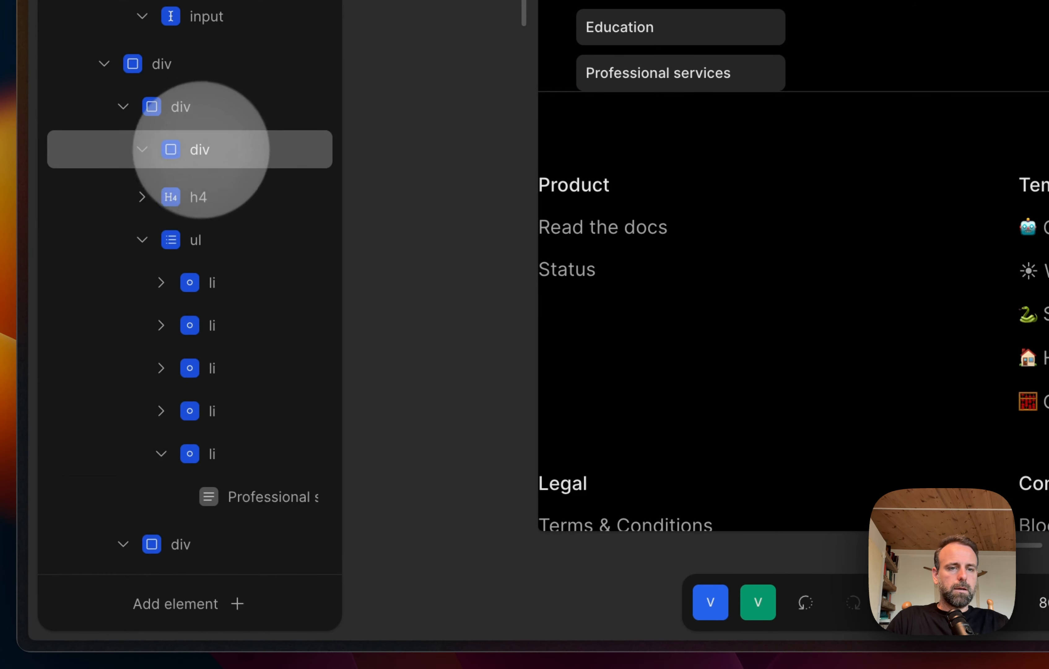
pyautogui.click(171, 194)
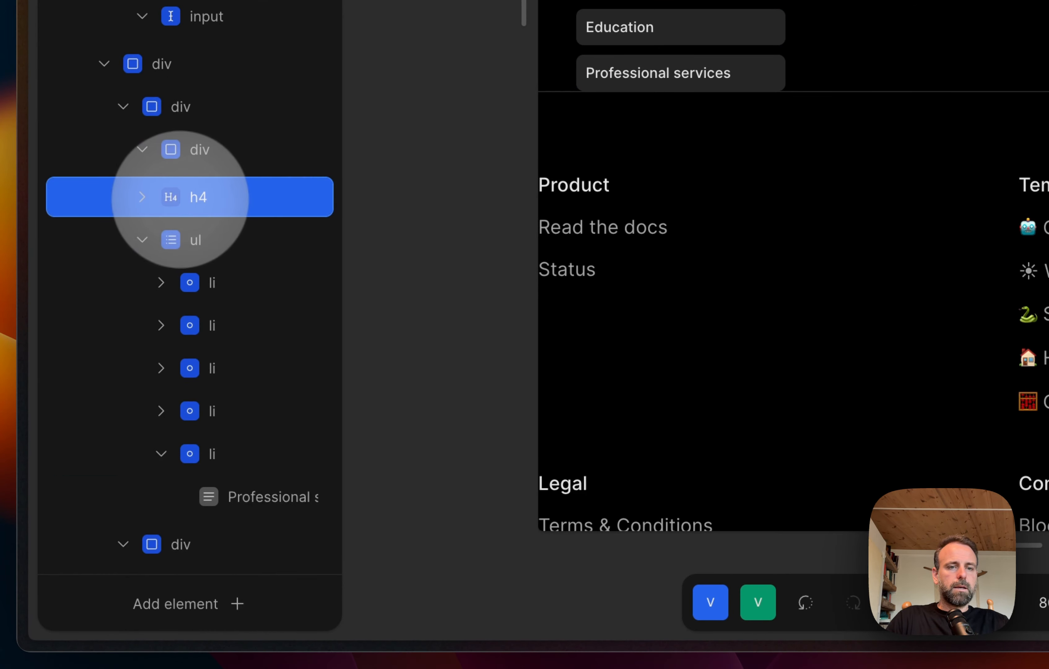
pyautogui.moveTo(179, 200); pyautogui.dragTo(201, 161)
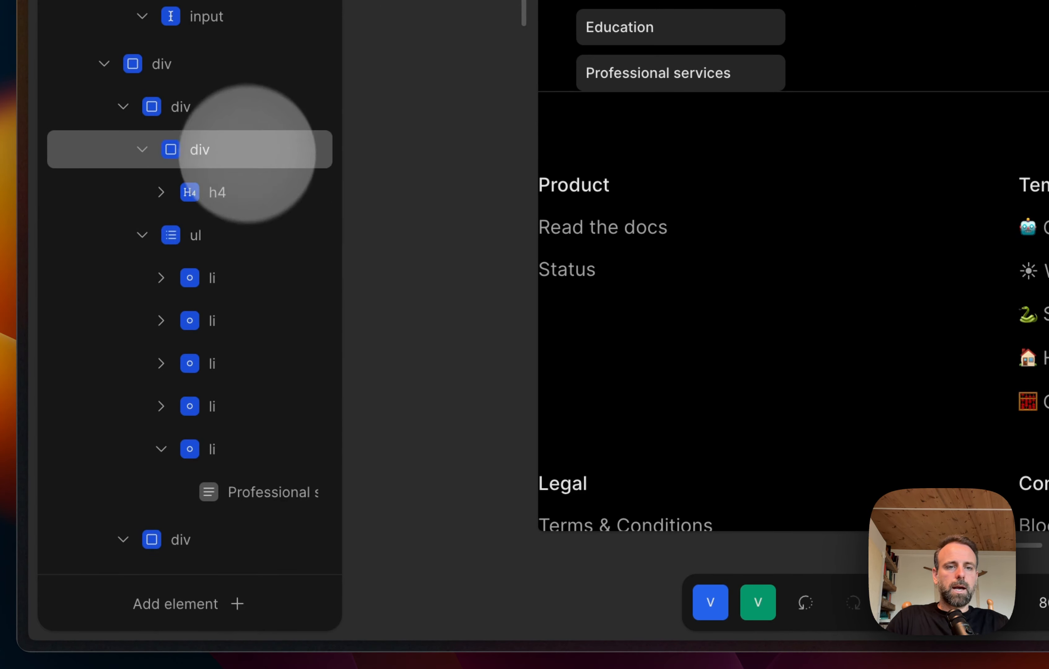
# Step: Set the bottom padding of the div wrapping the h4 to the little spacing variable
pyautogui.click(252, 149)
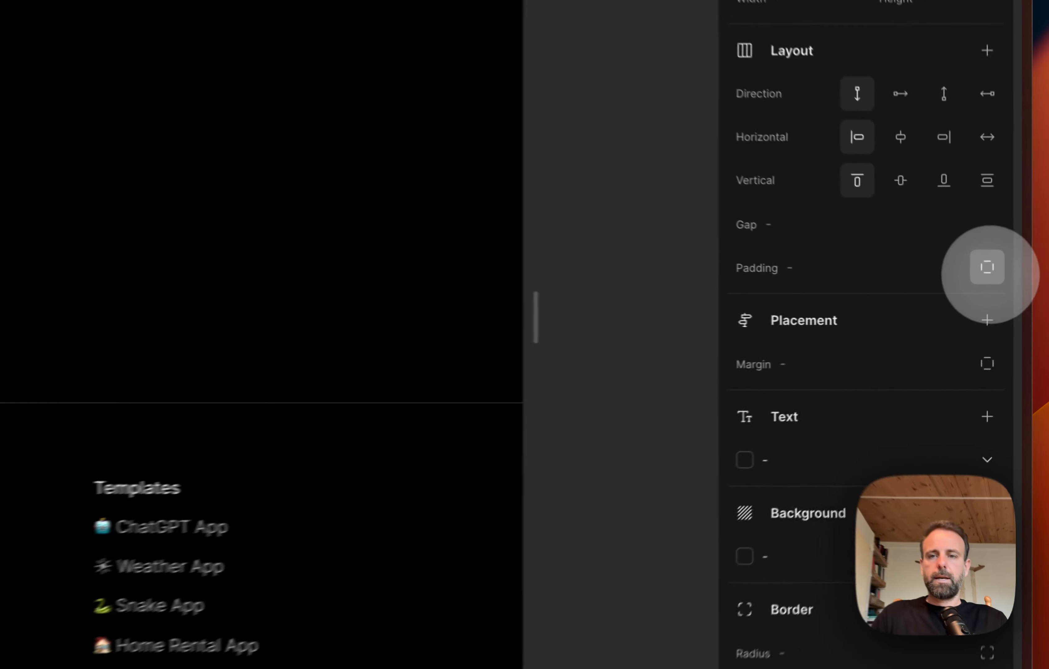
pyautogui.click(1008, 298)
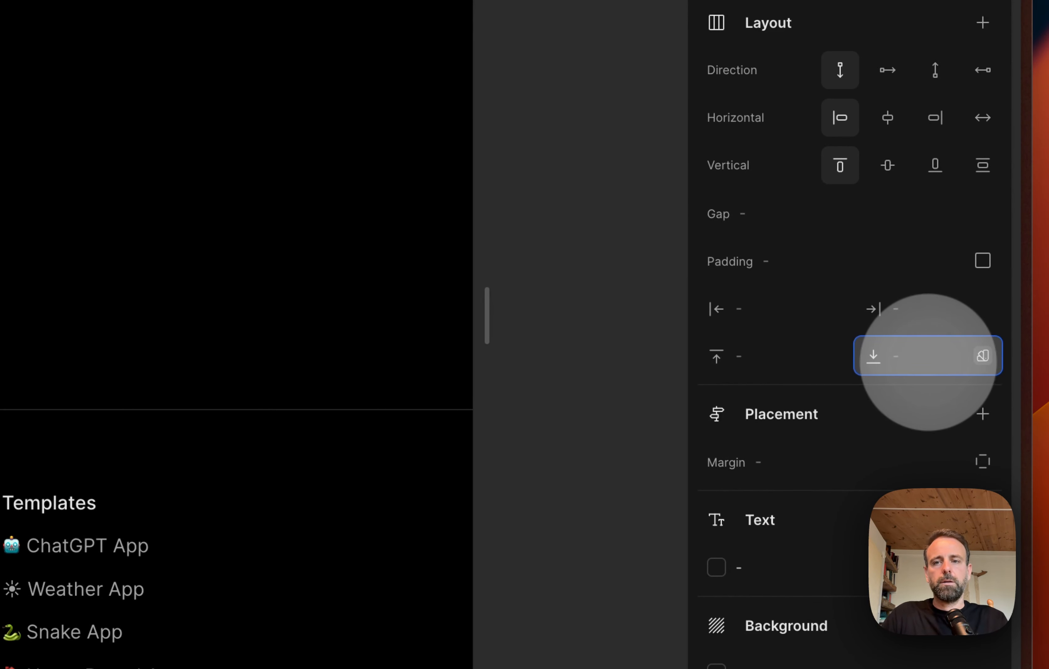
pyautogui.click(981, 355)
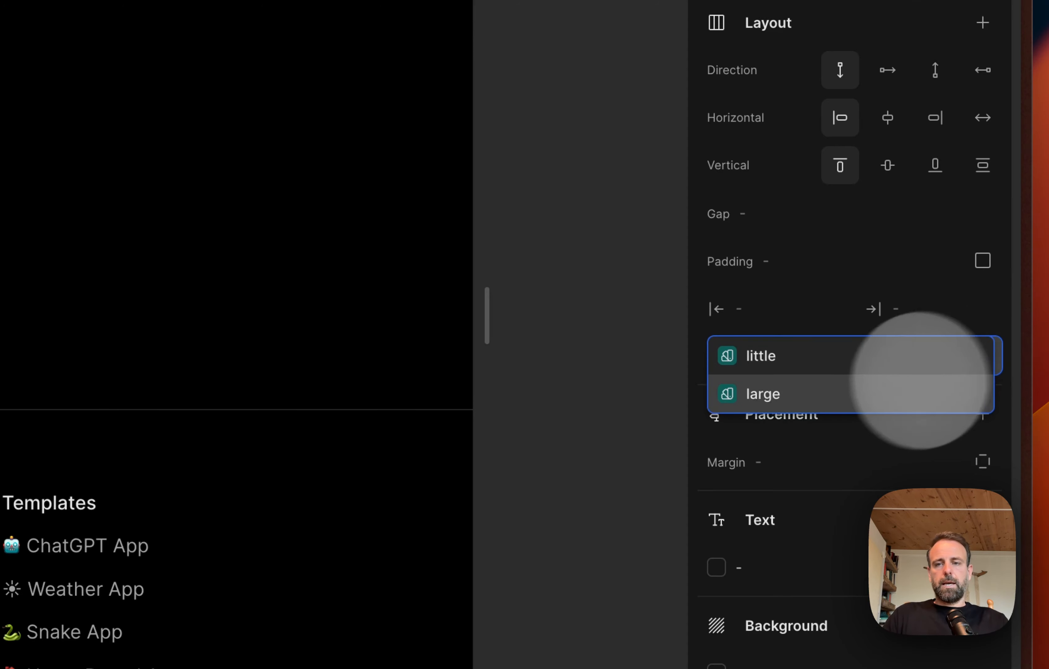
pyautogui.click(796, 358)
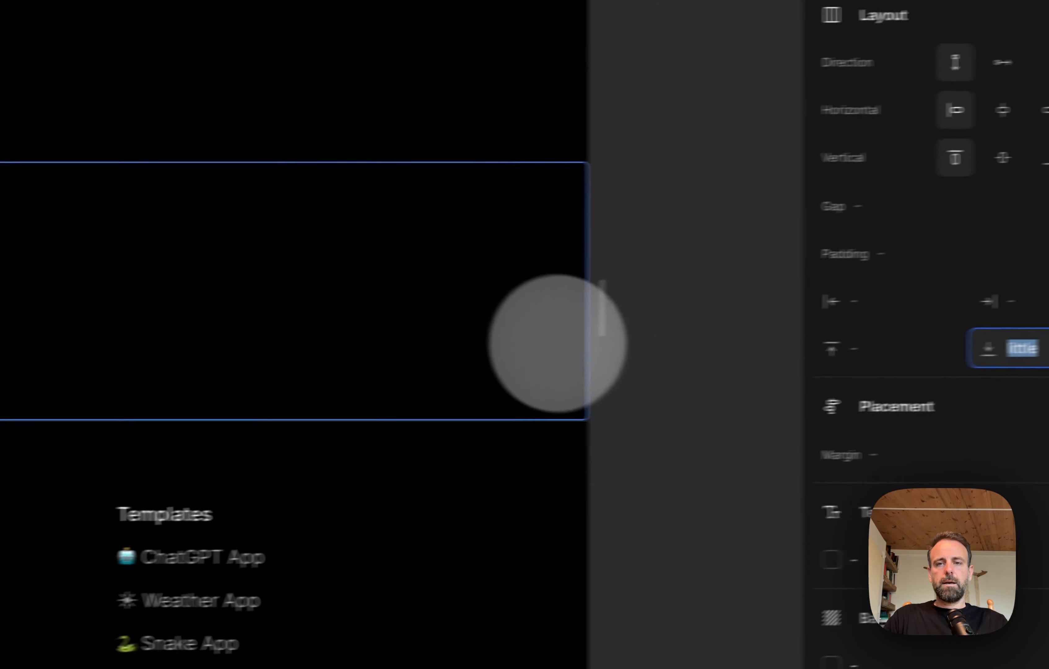
pyautogui.click(553, 289)
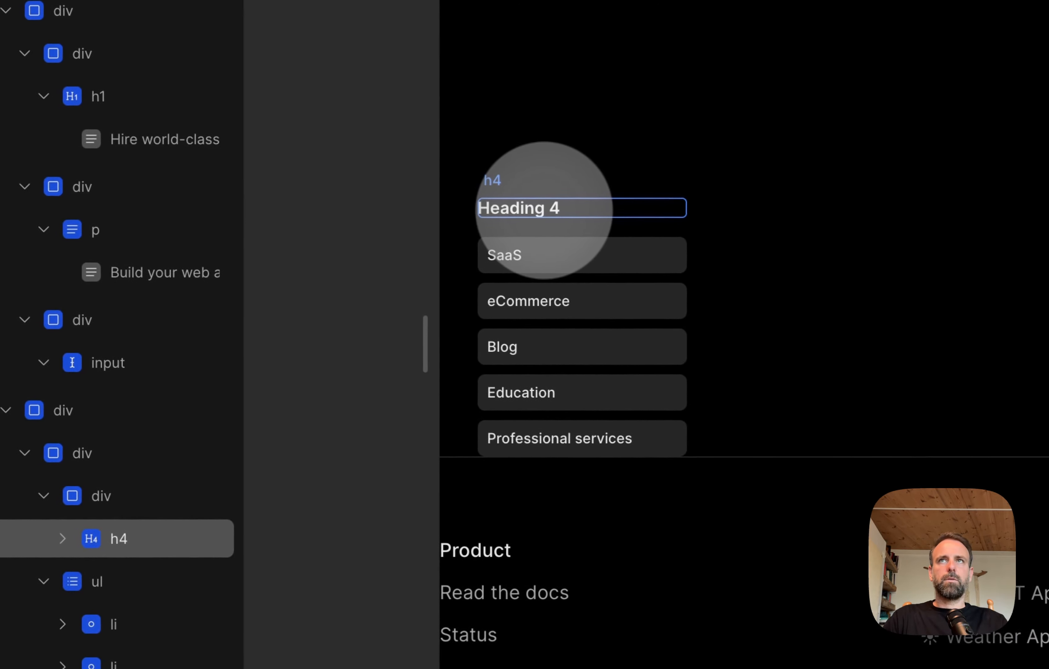
# Step: Change the text of the h4 above the category list to "Project type"
pyautogui.click(544, 211)
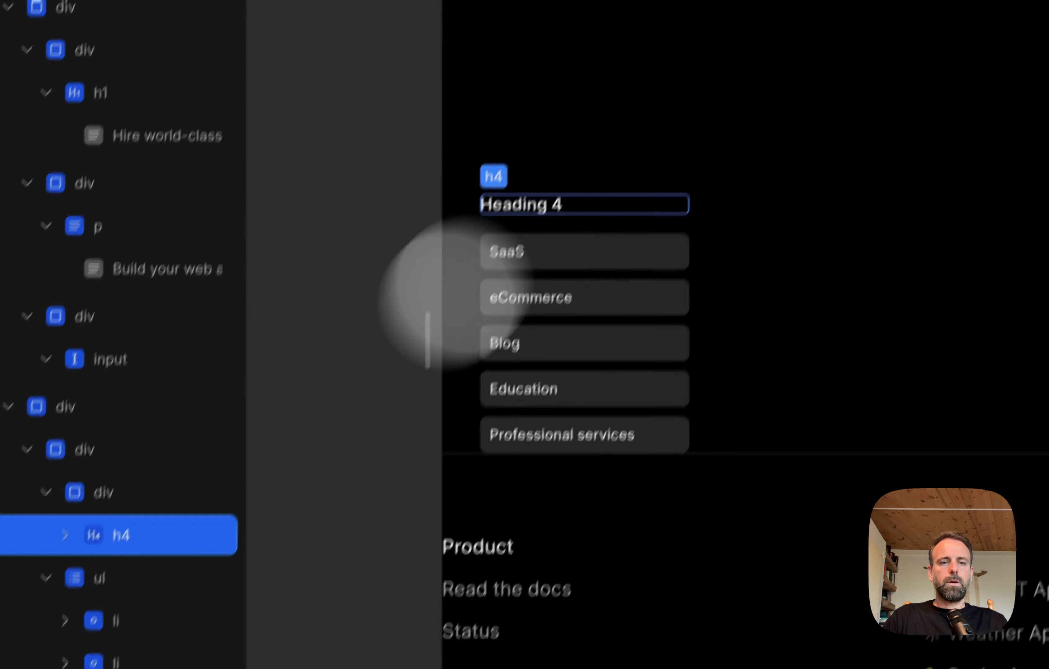
pyautogui.click(63, 539)
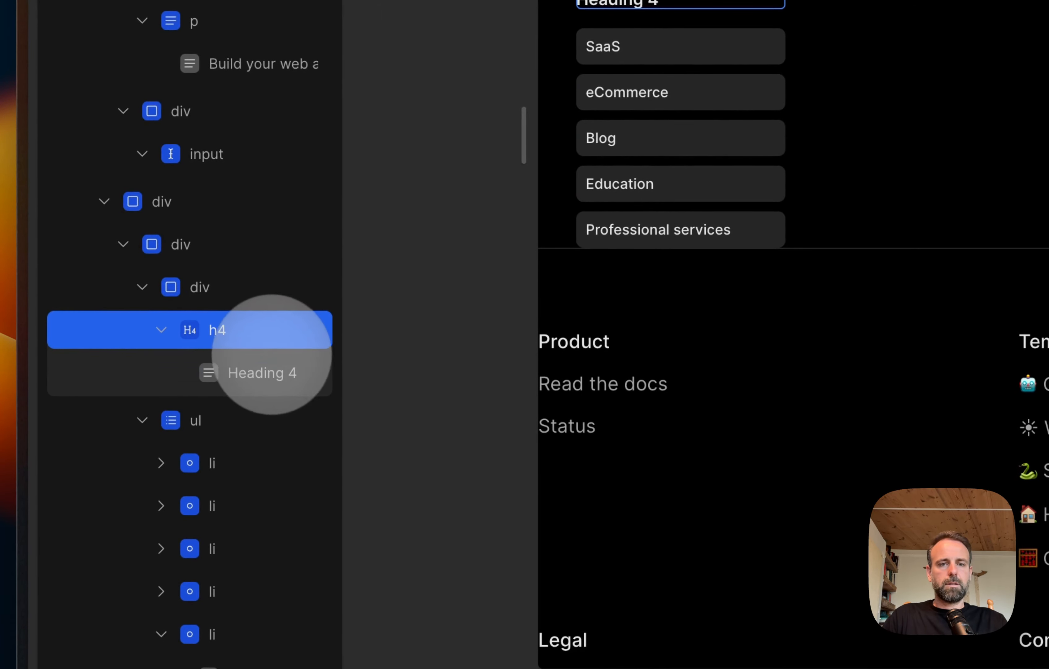
pyautogui.click(264, 371)
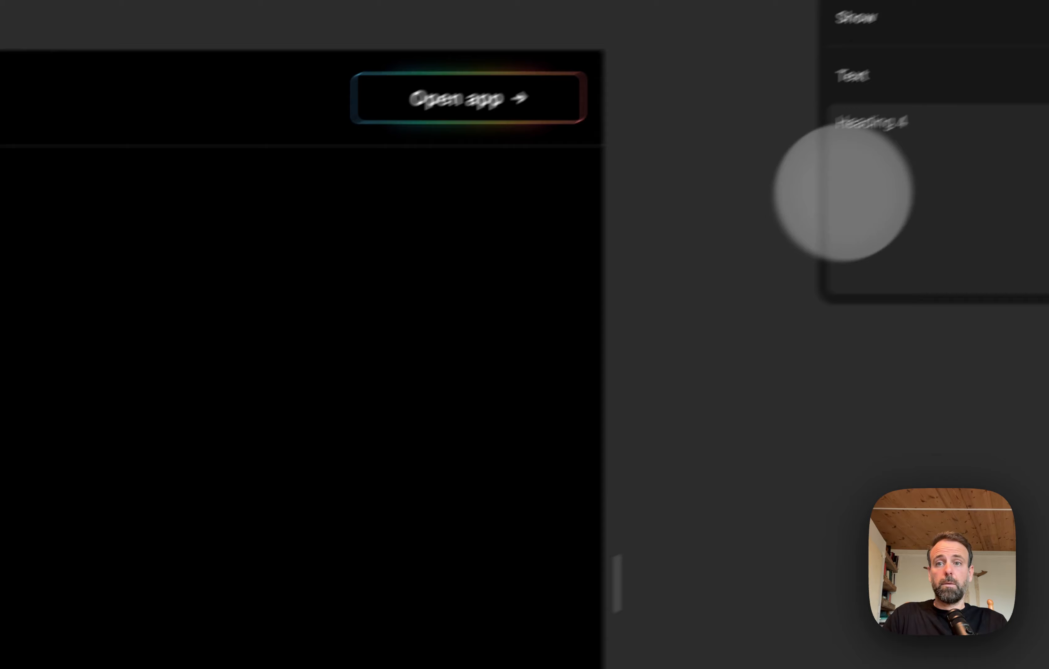
pyautogui.tripleClick(872, 134)
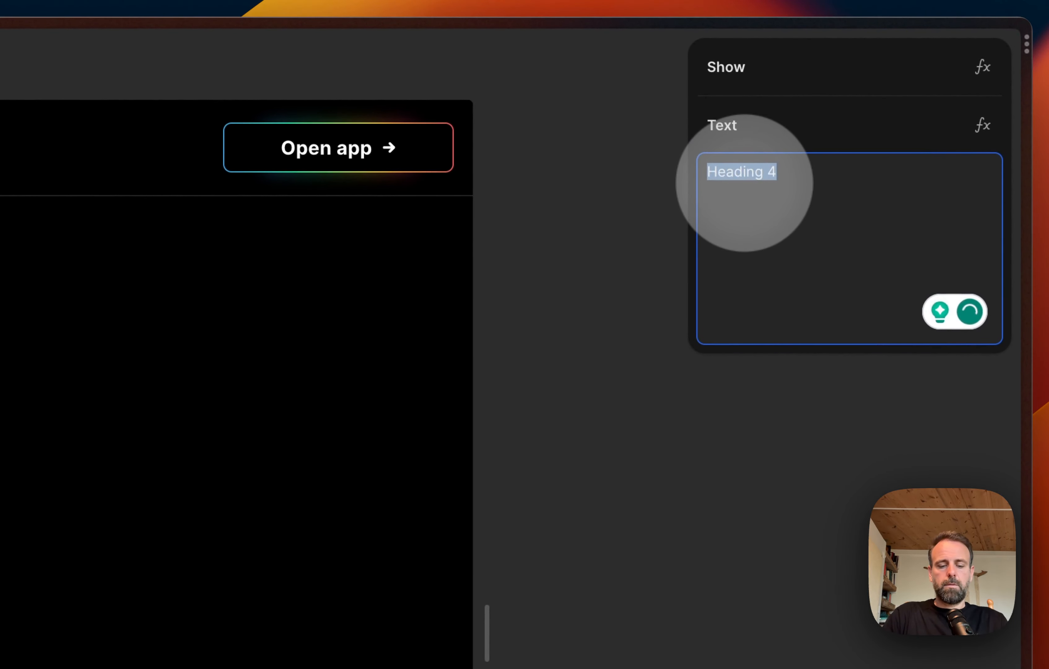
pyautogui.write('Project typ')
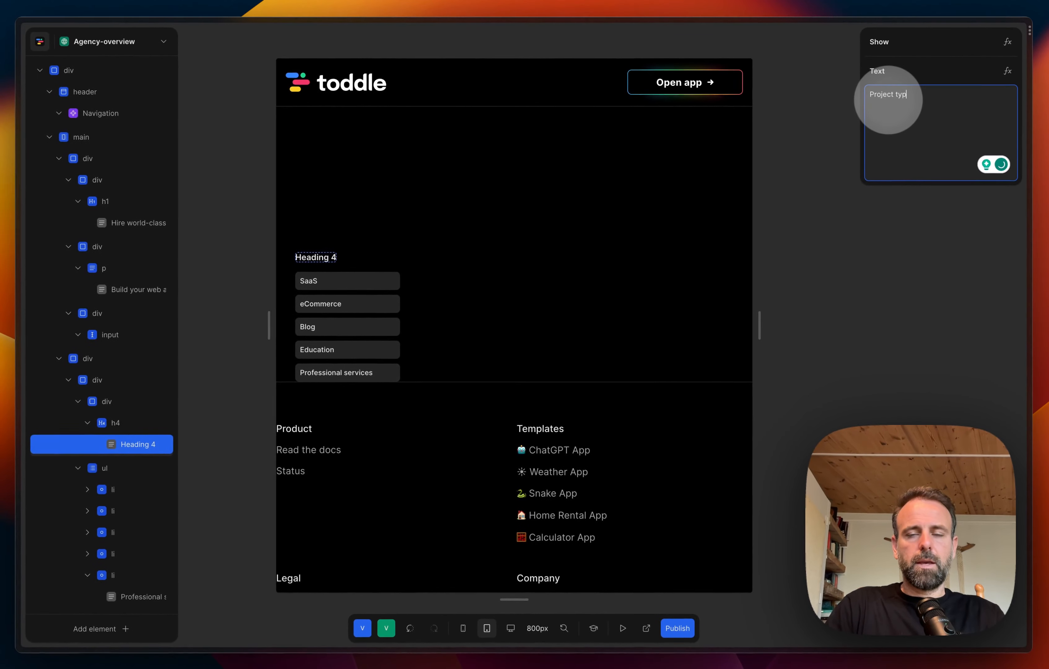
pyautogui.write('e')
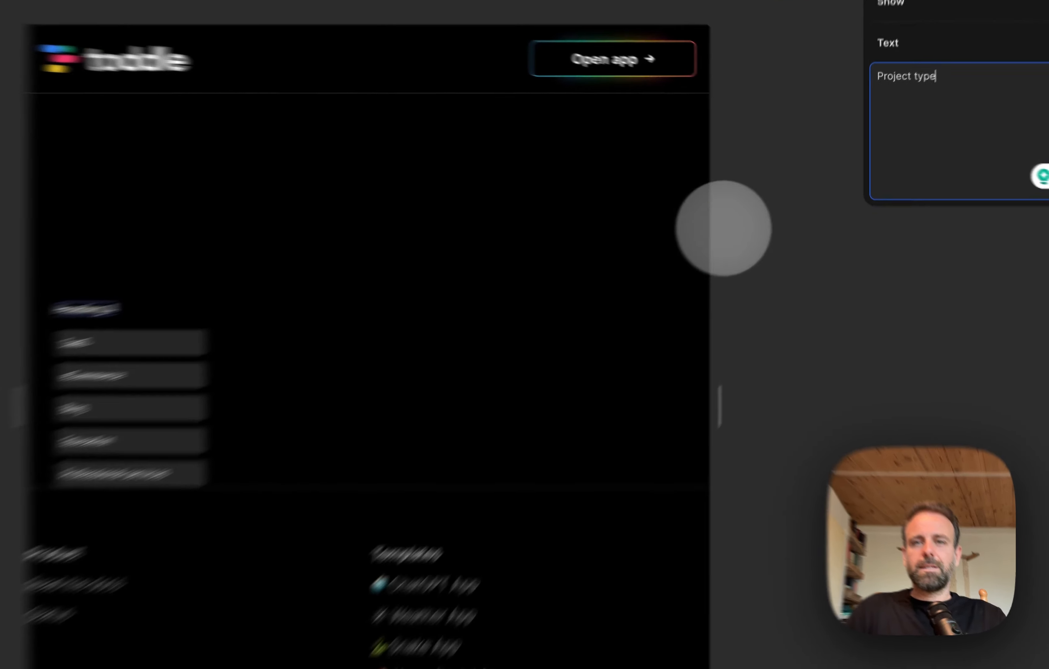
pyautogui.click(798, 199)
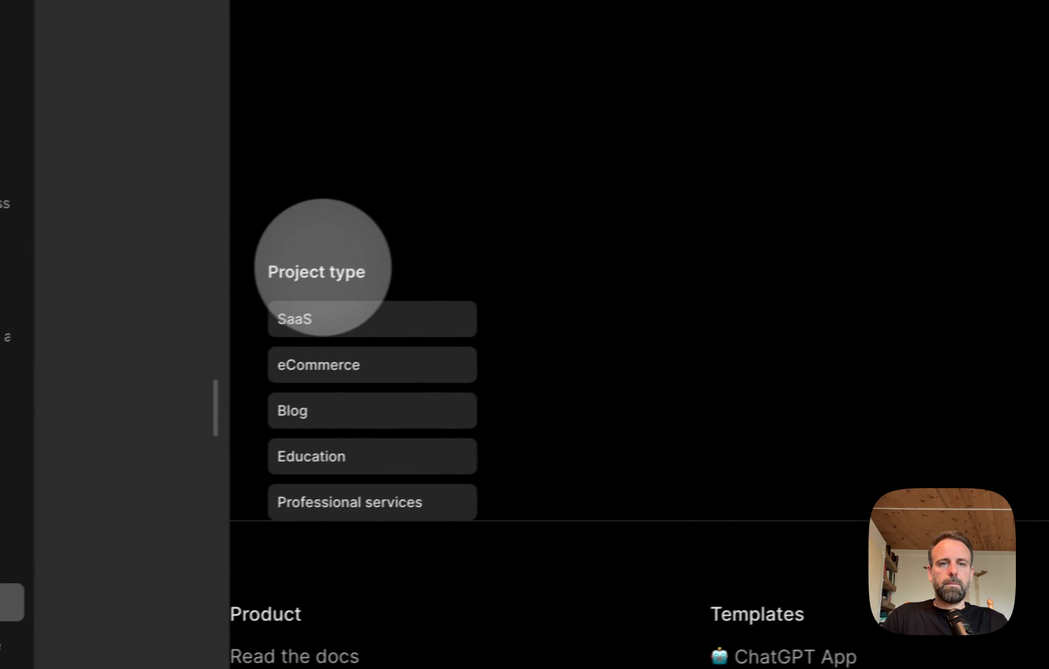
pyautogui.click(322, 269)
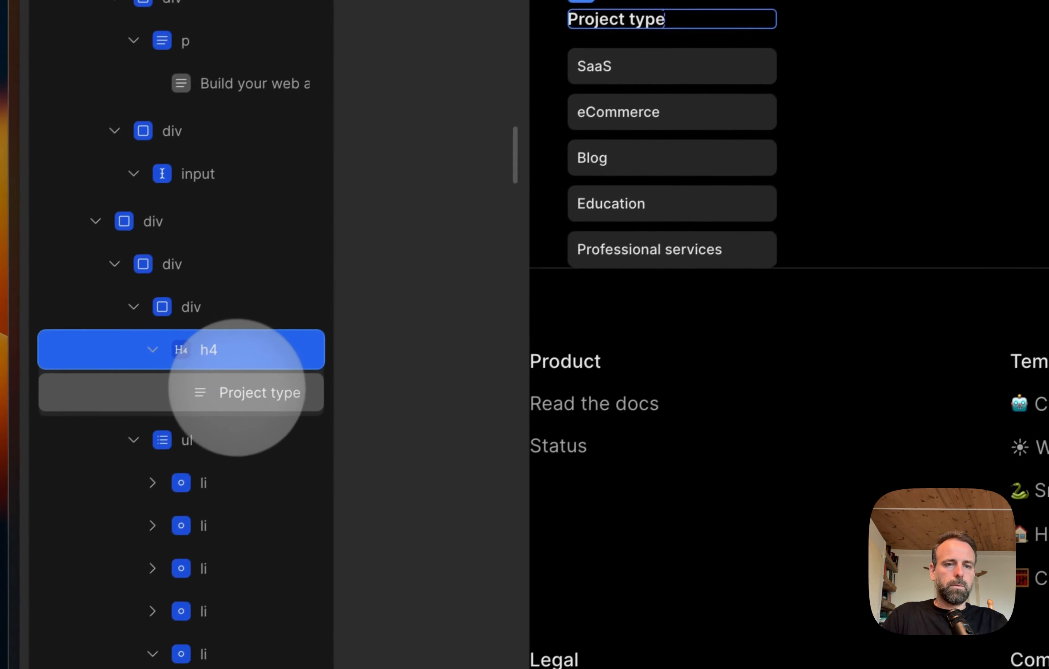
pyautogui.click(241, 385)
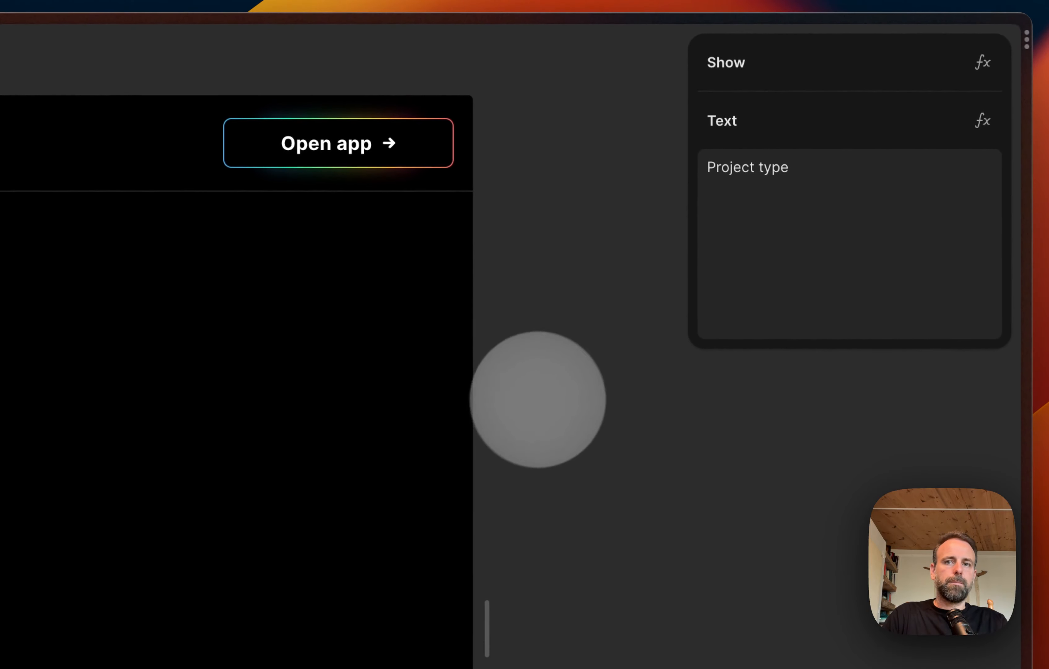
pyautogui.click(548, 392)
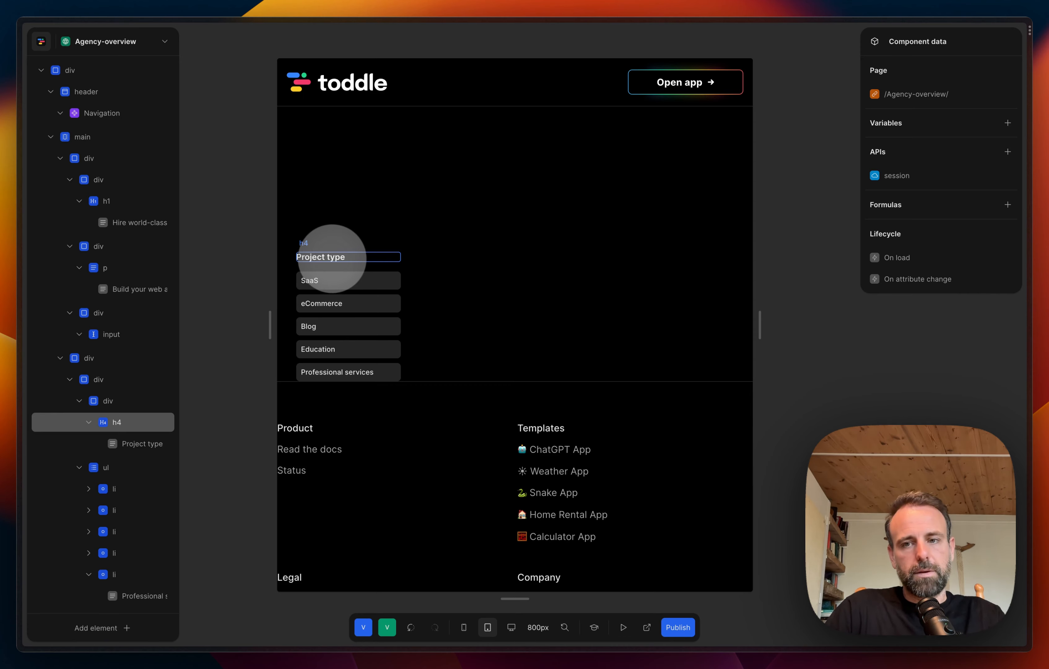
pyautogui.click(353, 326)
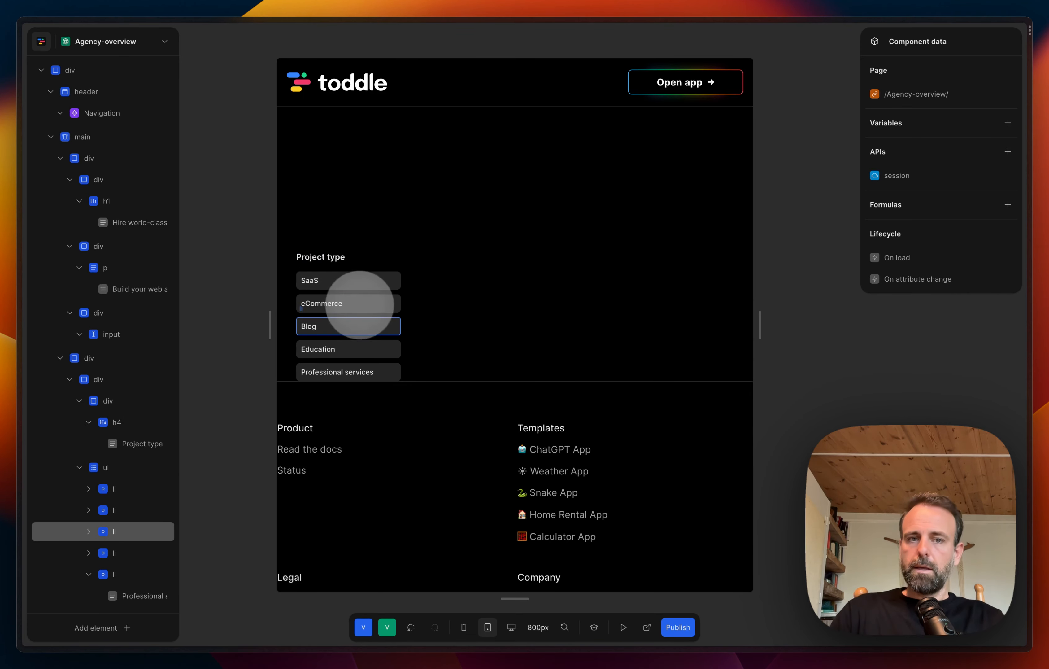
pyautogui.click(321, 324)
pyautogui.click(412, 295)
pyautogui.scroll(-2, 413, 293)
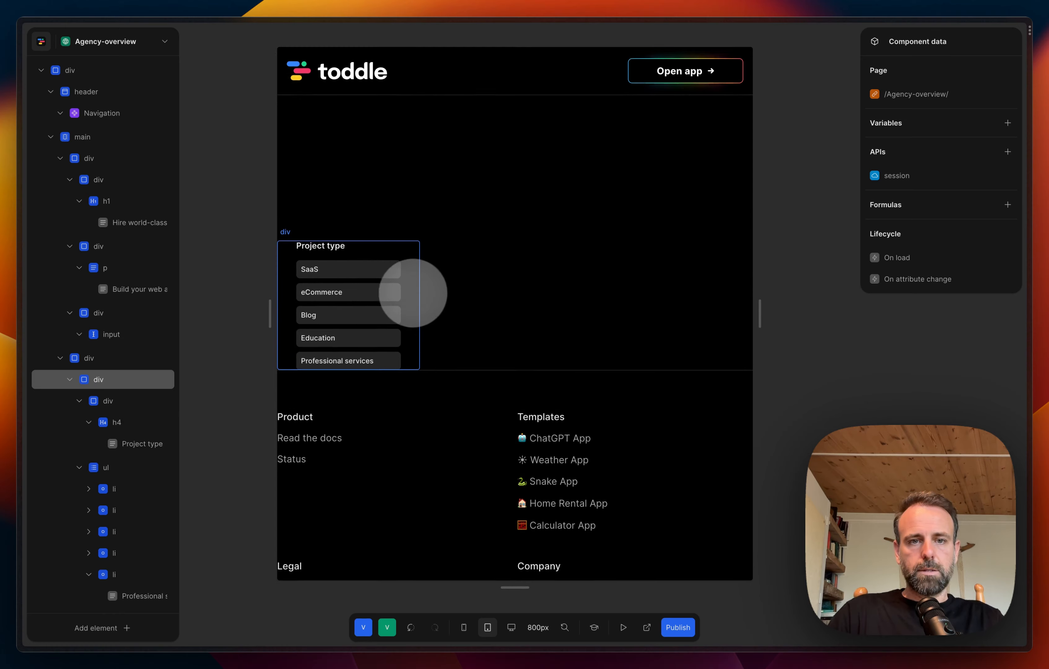
pyautogui.click(468, 274)
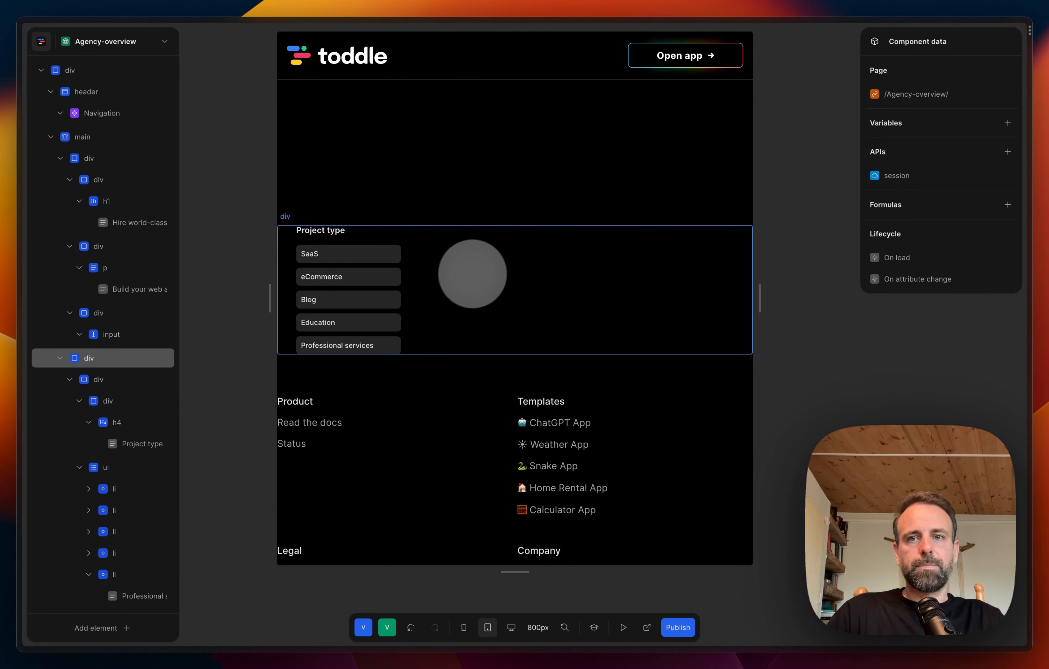
pyautogui.scroll(2, 472, 274)
pyautogui.scroll(-3, 476, 273)
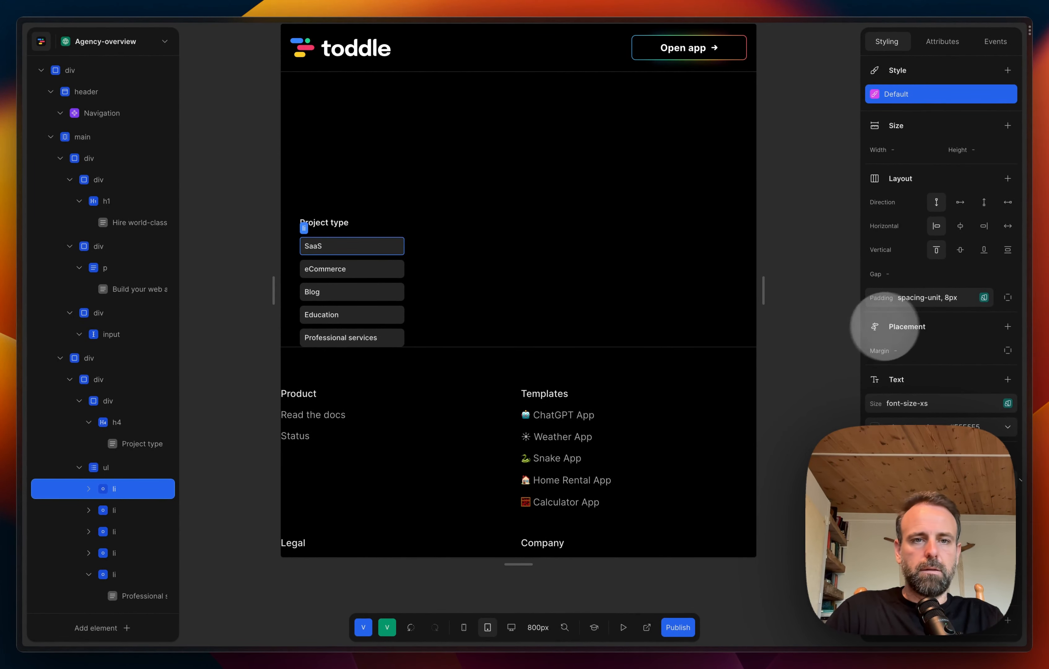
# Step: Try clearing the text colour of the SaaS list item and undo the change
pyautogui.scroll(-2, 926, 324)
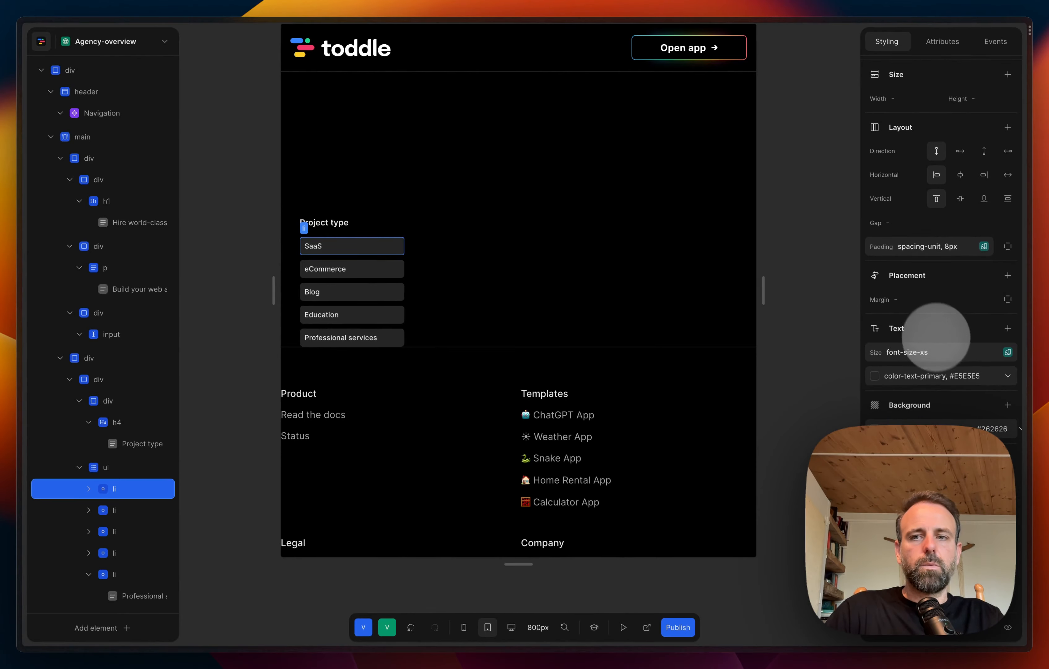
pyautogui.click(956, 377)
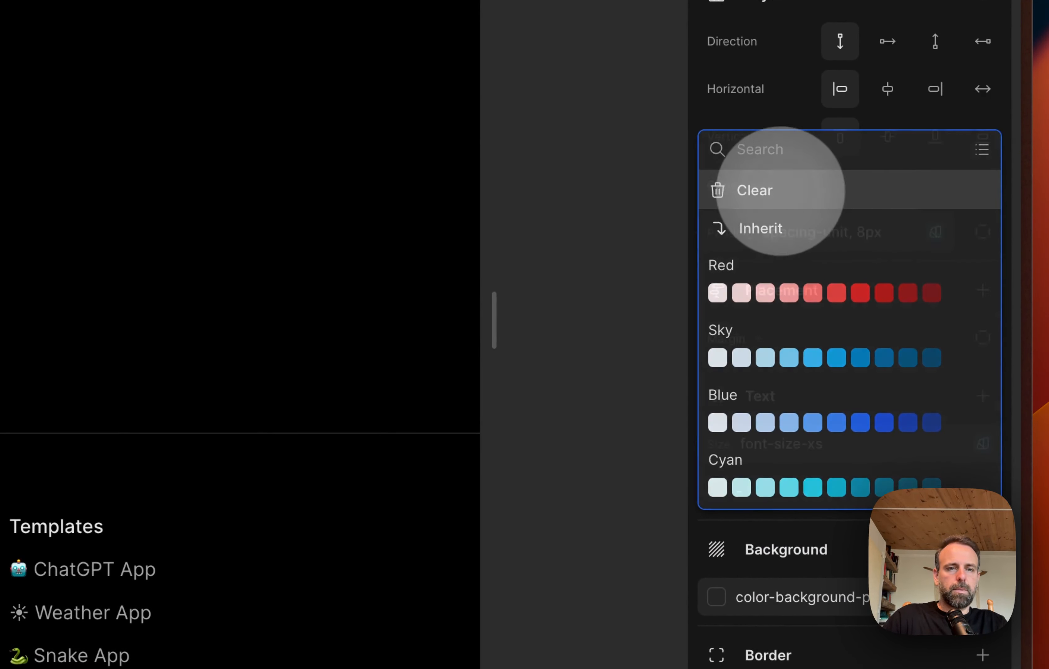
pyautogui.click(781, 191)
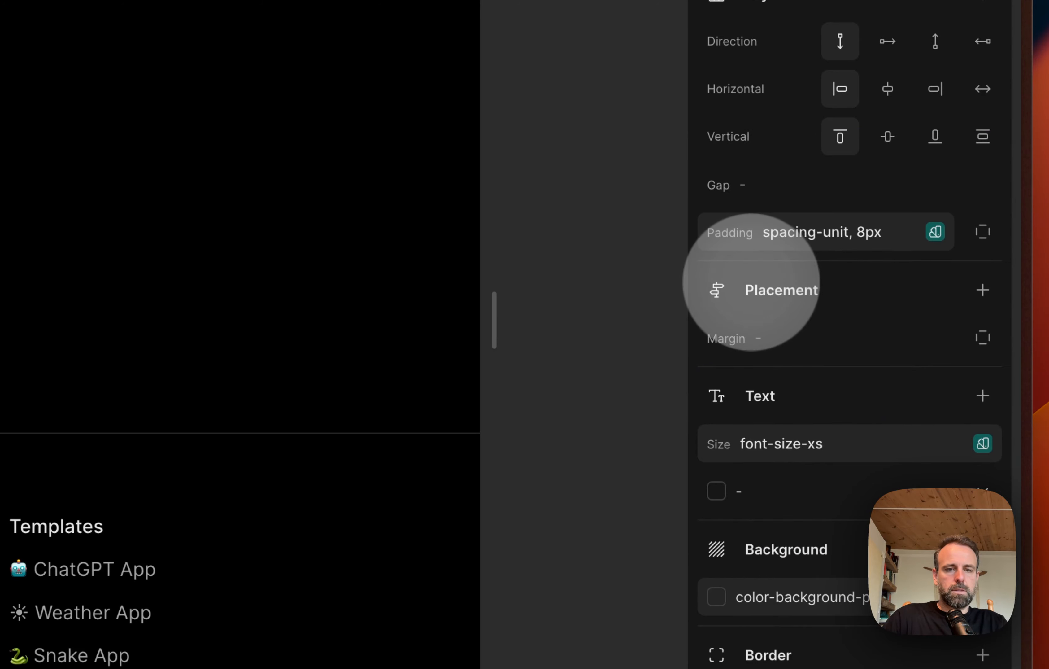
pyautogui.press('super+z')
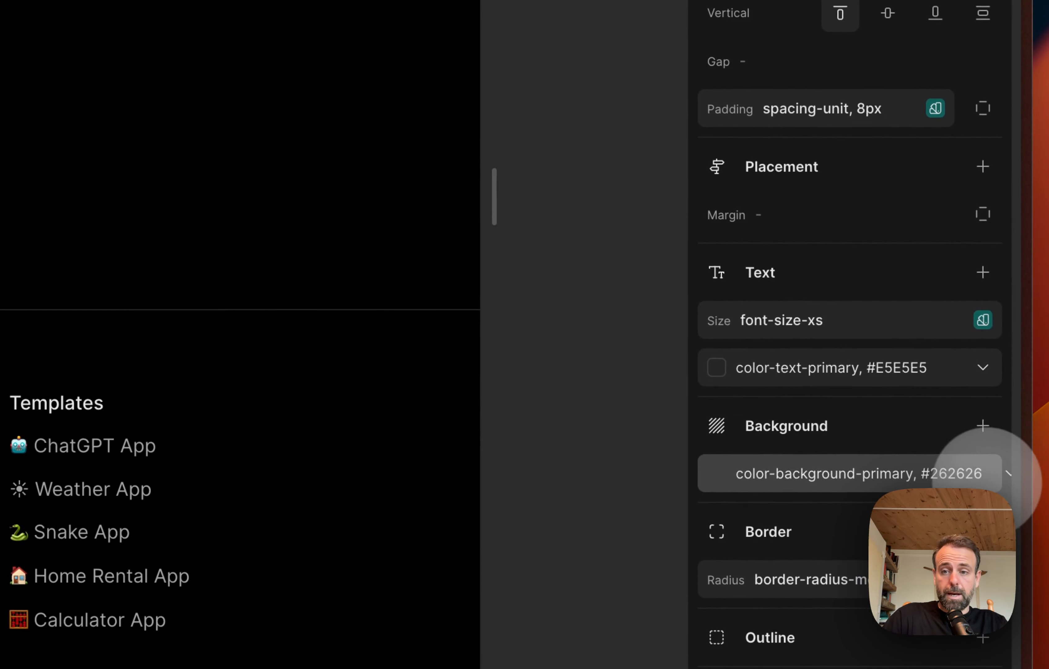
# Step: Try clearing the background colour of the SaaS list item and undo the removal
pyautogui.click(988, 476)
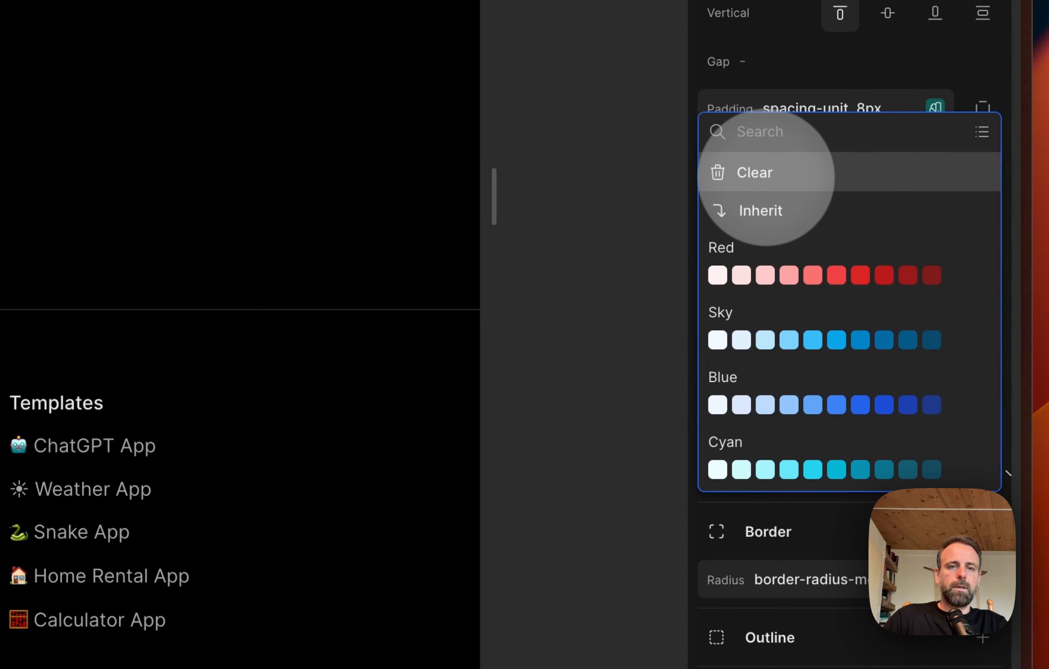
pyautogui.click(568, 413)
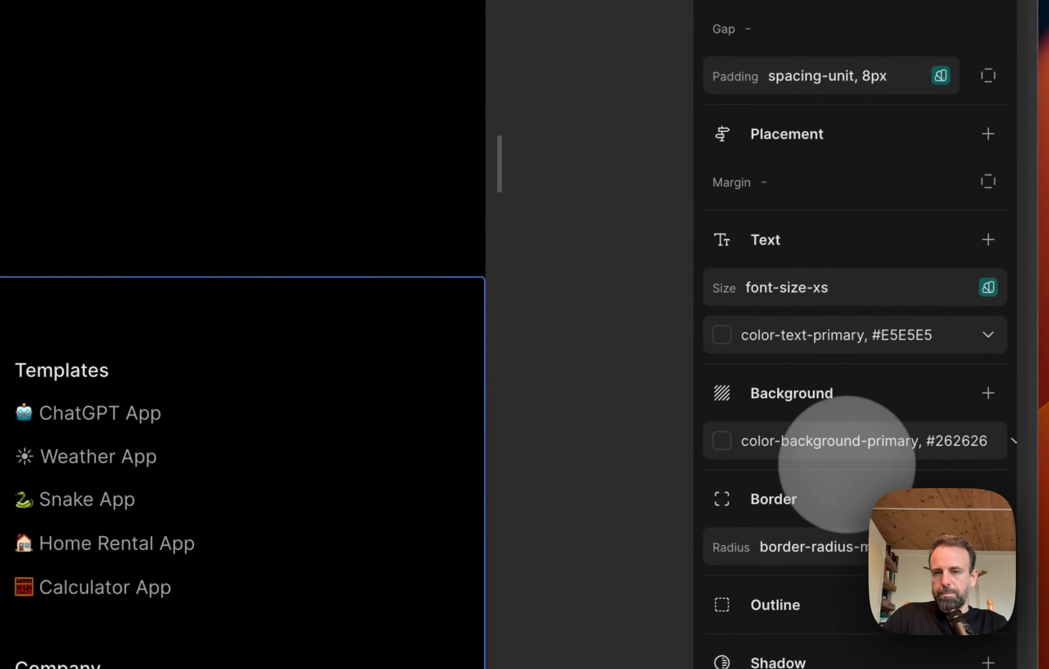
pyautogui.click(959, 445)
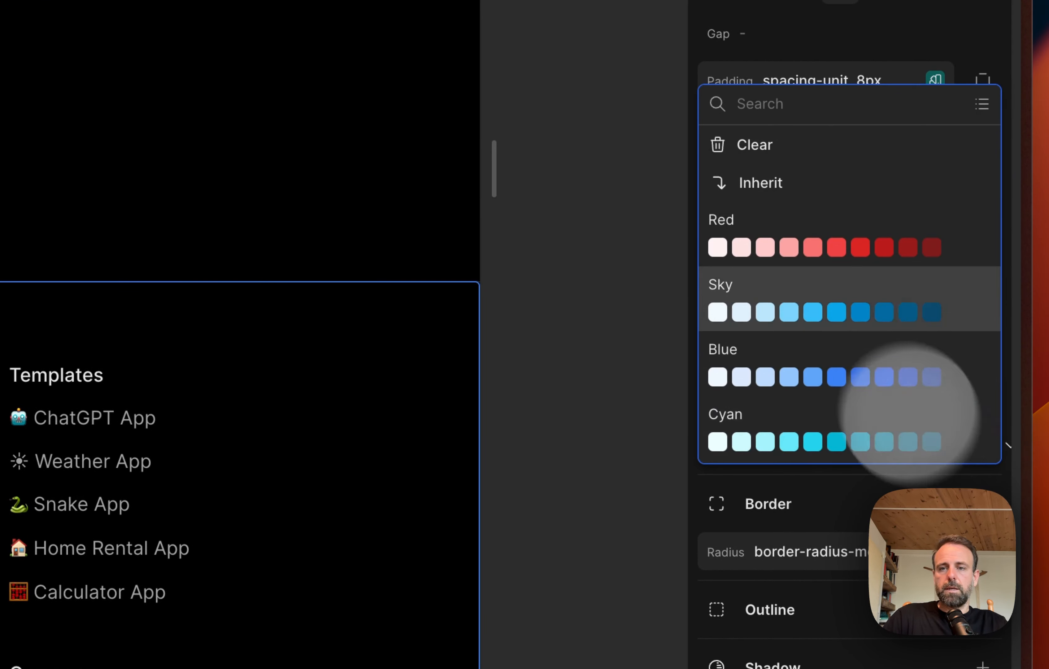
pyautogui.click(786, 138)
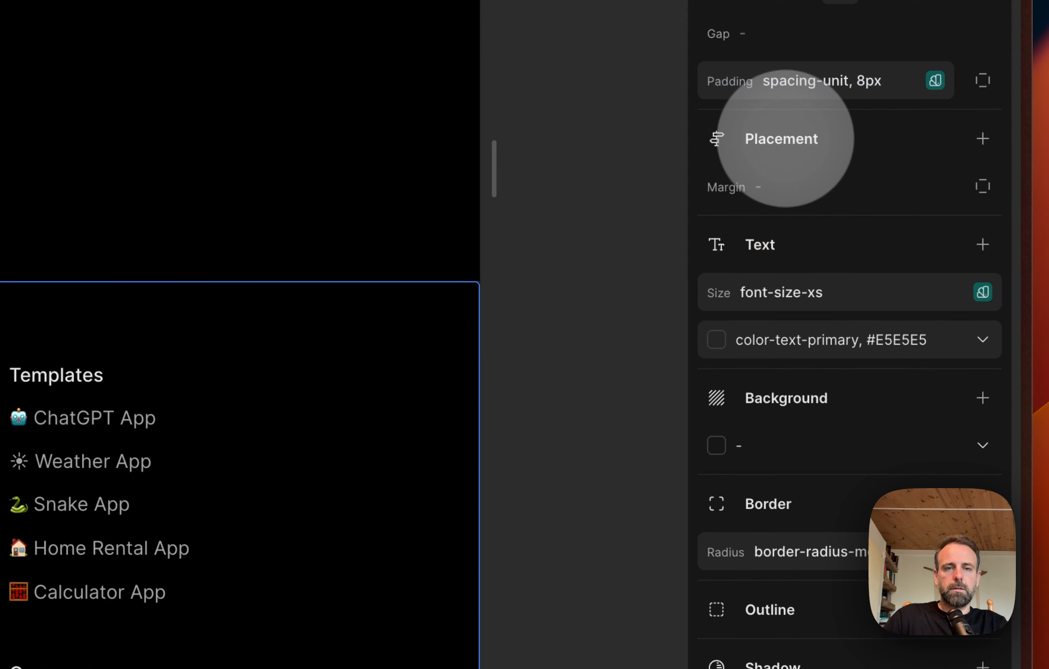
pyautogui.click(598, 154)
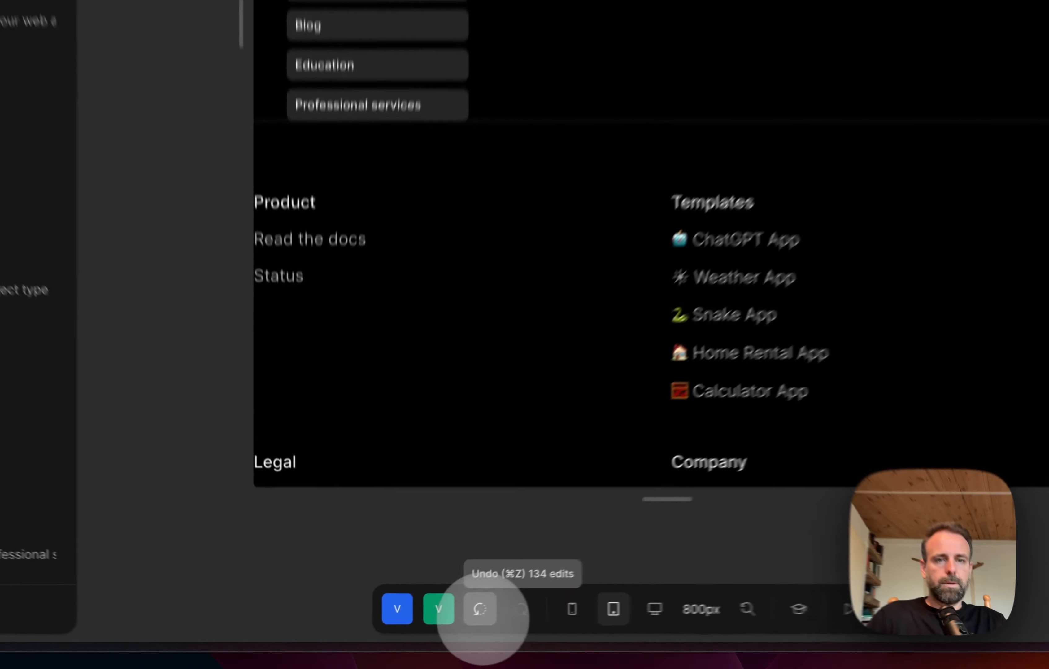
pyautogui.click(411, 627)
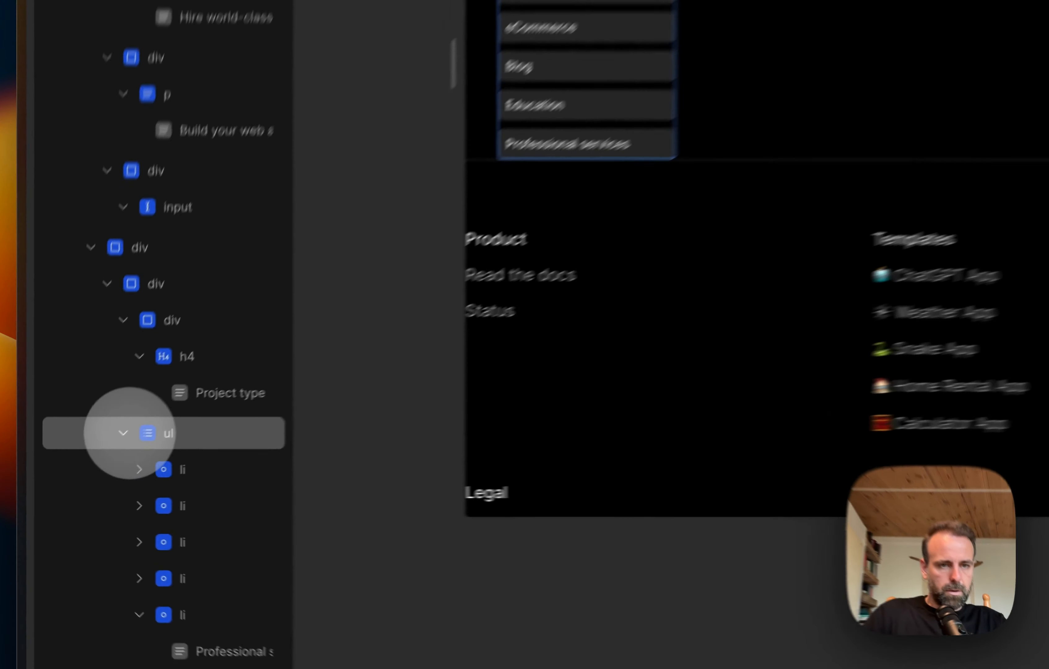
# Step: Collapse the ul, the h4, its wrapper div and the whole category wrapper div in the element tree
pyautogui.click(79, 467)
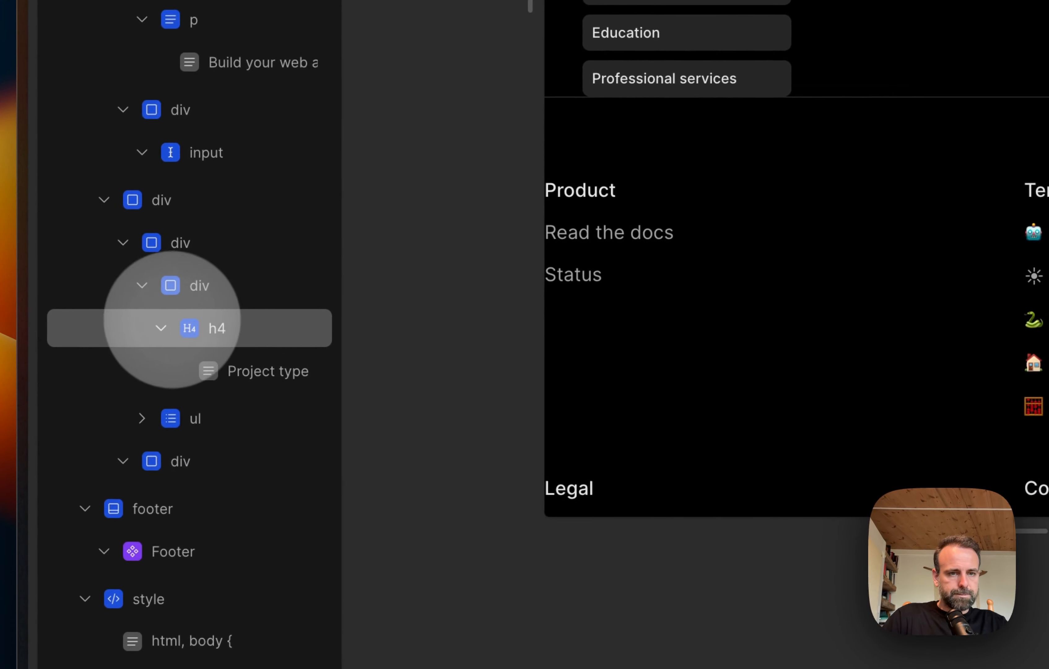
pyautogui.click(89, 423)
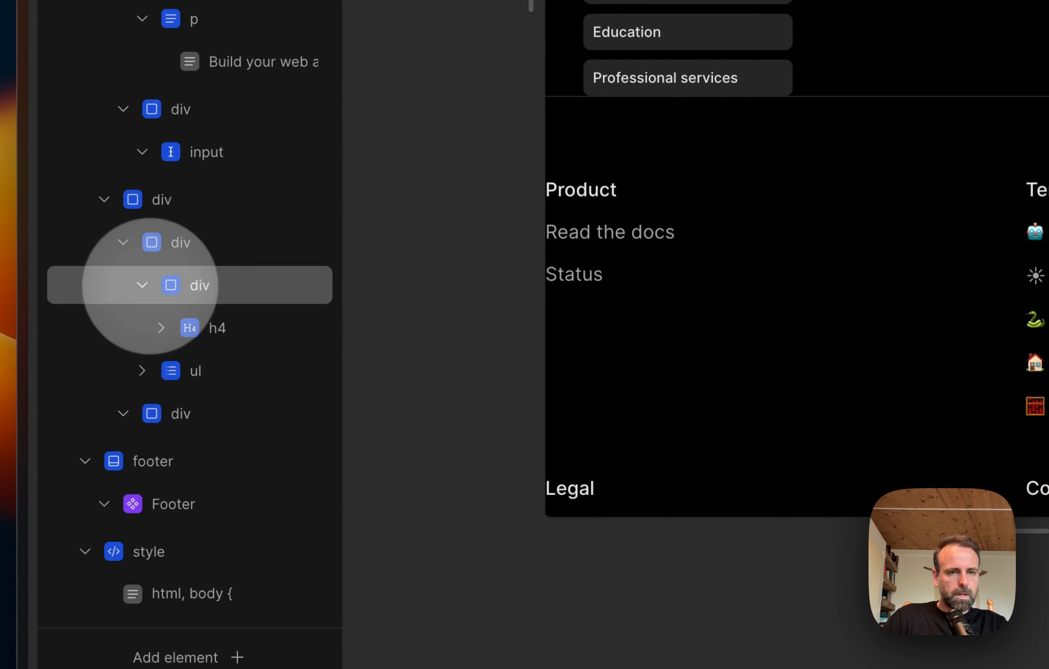
pyautogui.click(142, 286)
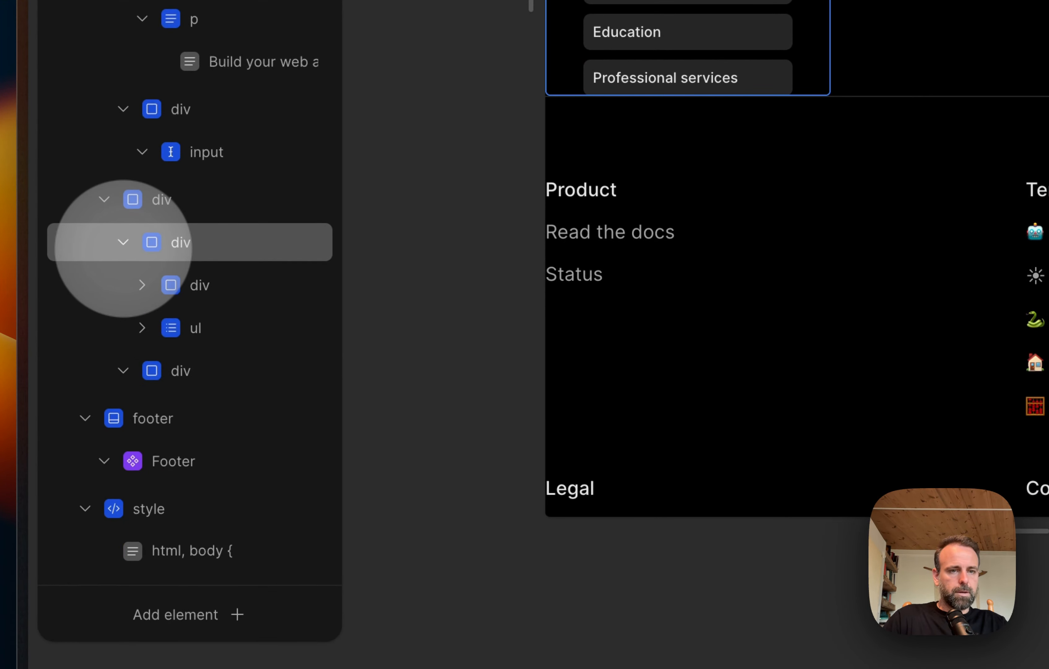
pyautogui.click(123, 242)
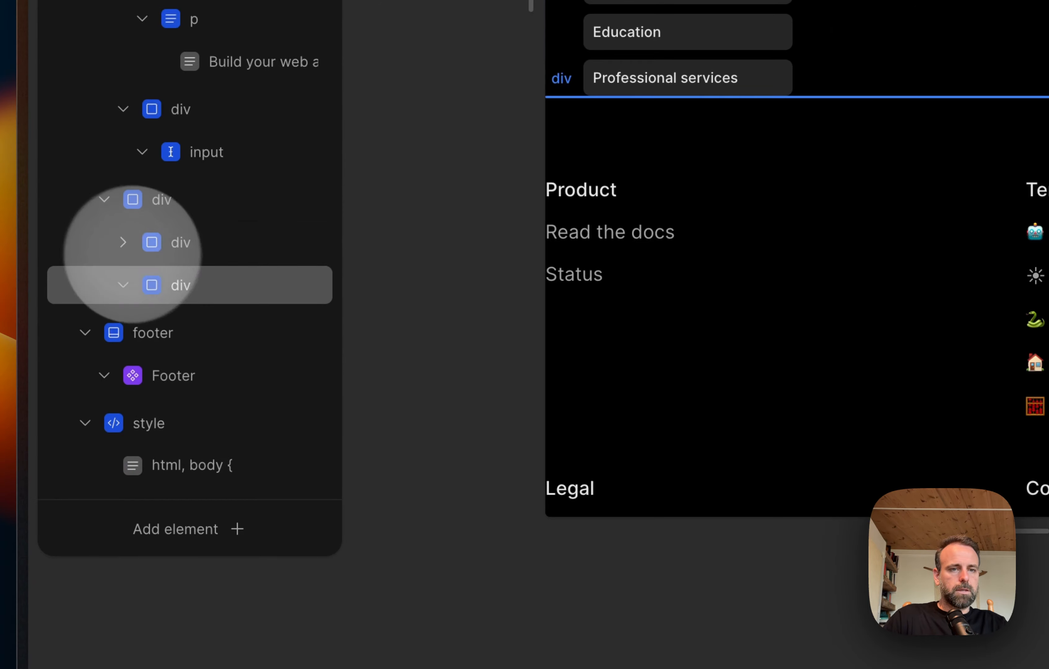
# Step: Add a Card element to the empty div beside the category list's wrapper
pyautogui.click(222, 285)
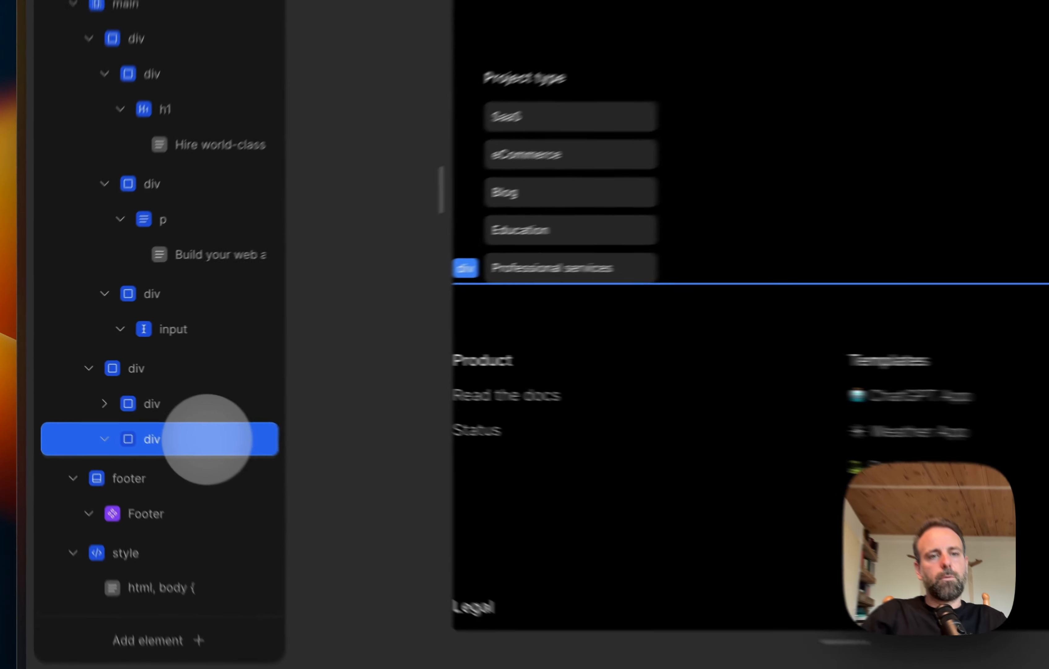
pyautogui.rightClick(131, 400)
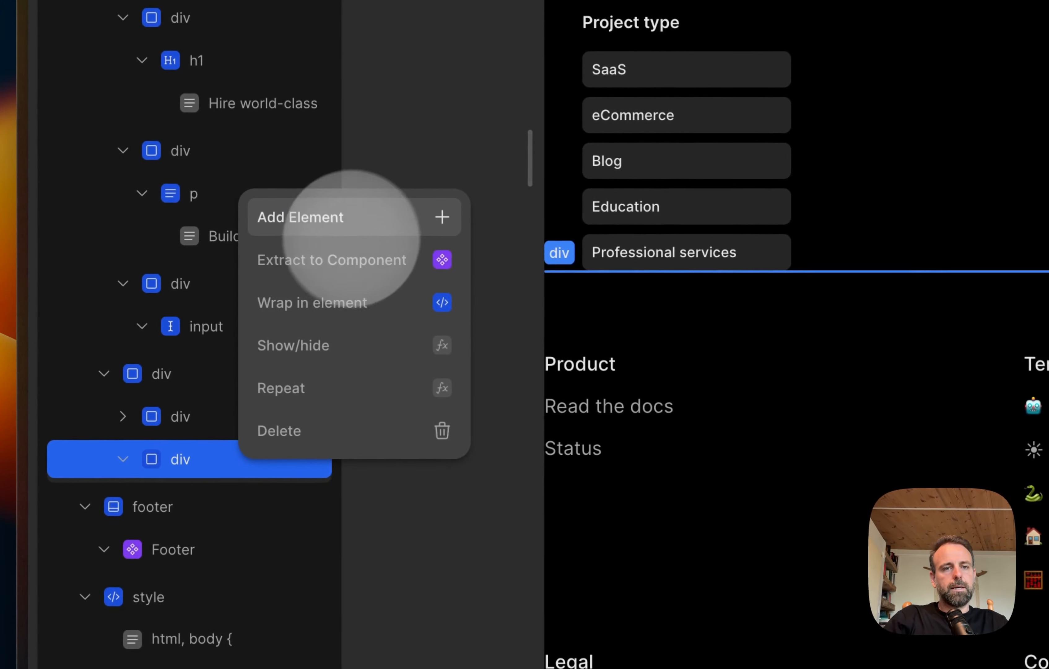
pyautogui.click(192, 277)
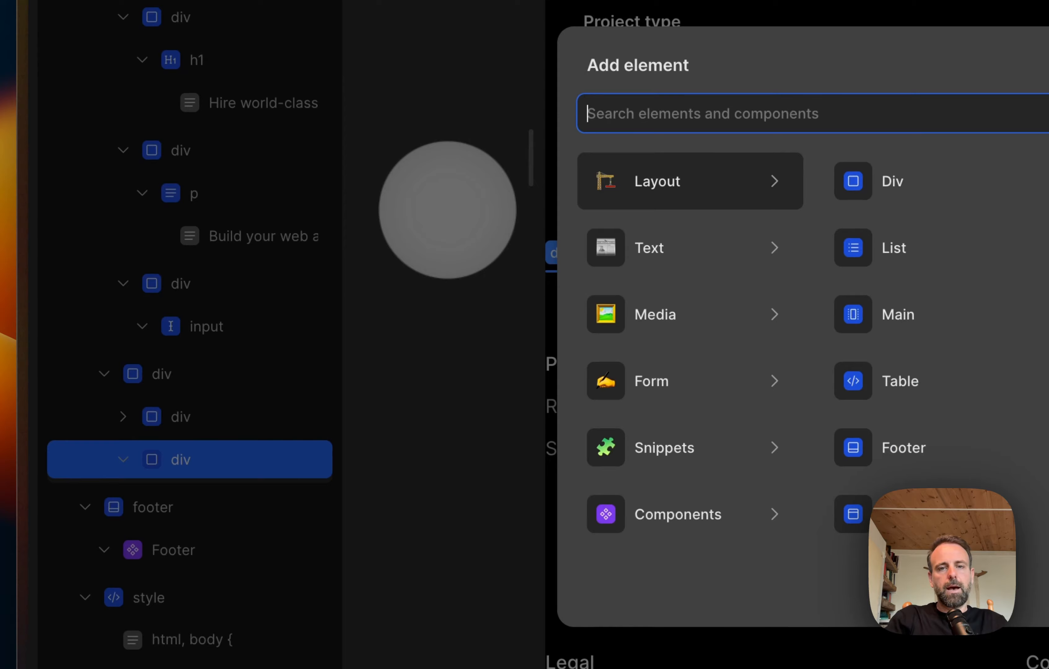
pyautogui.write('card')
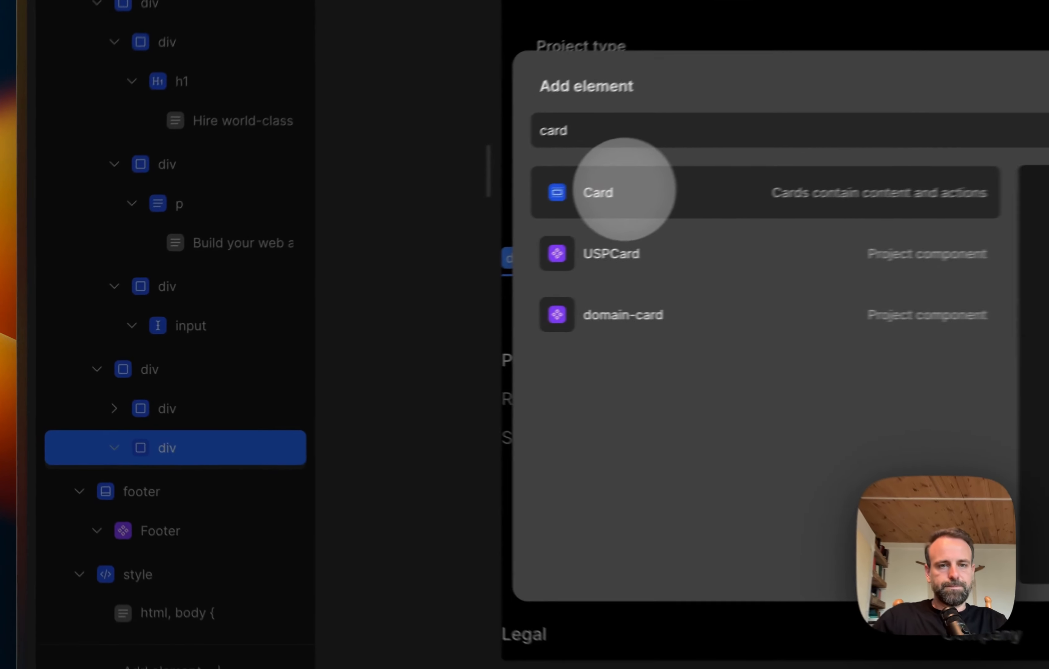
pyautogui.click(348, 262)
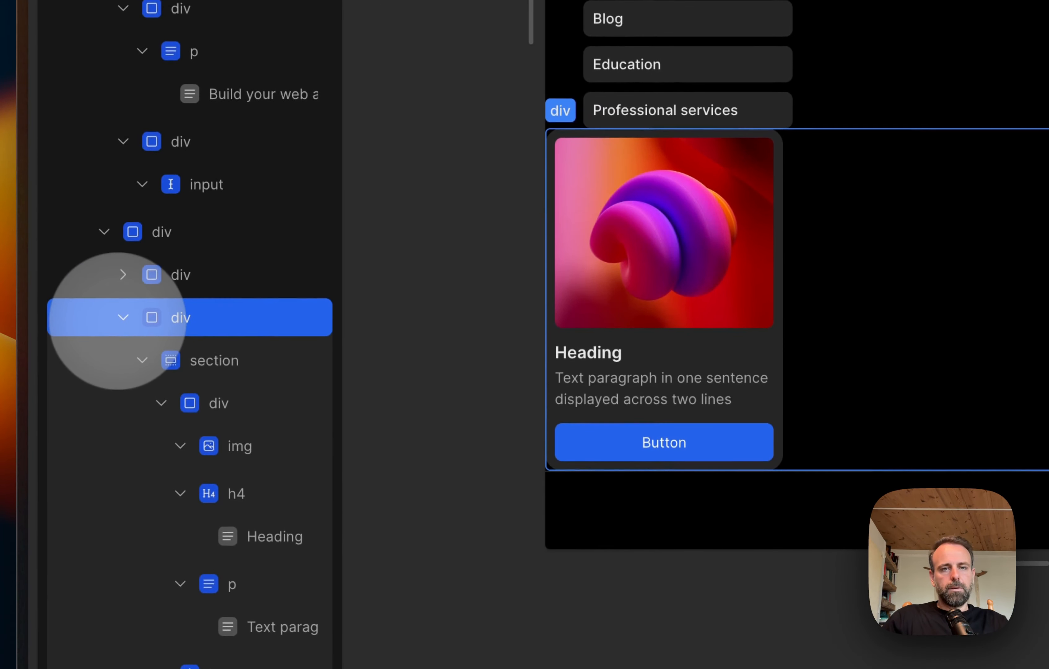
# Step: Duplicate the card section within its parent div and collapse that div in the element tree
pyautogui.click(119, 319)
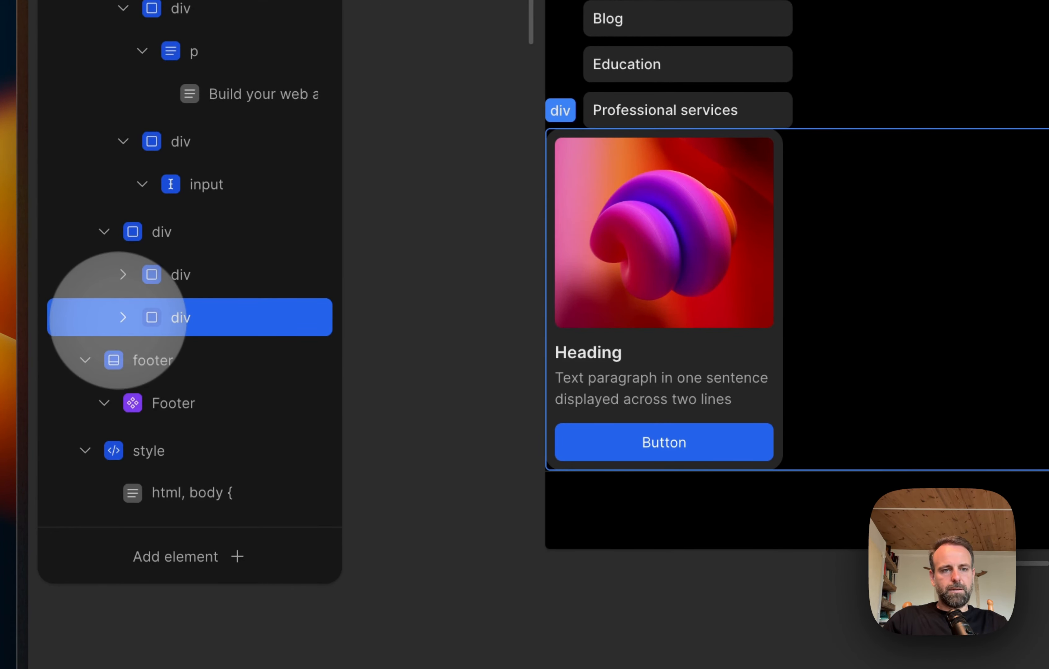
pyautogui.click(120, 317)
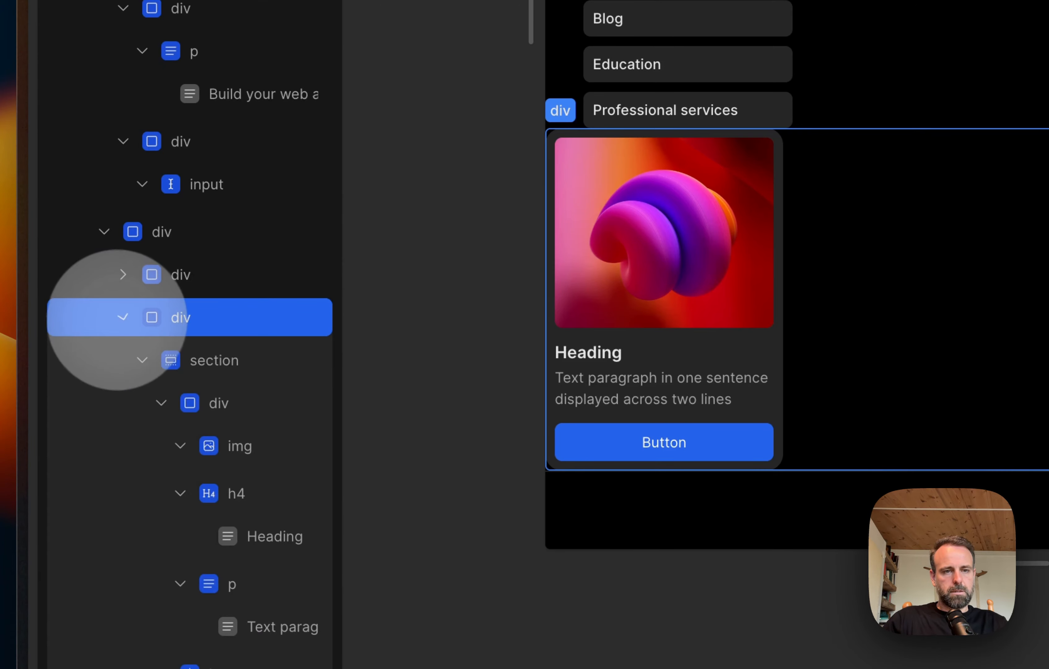
pyautogui.click(142, 360)
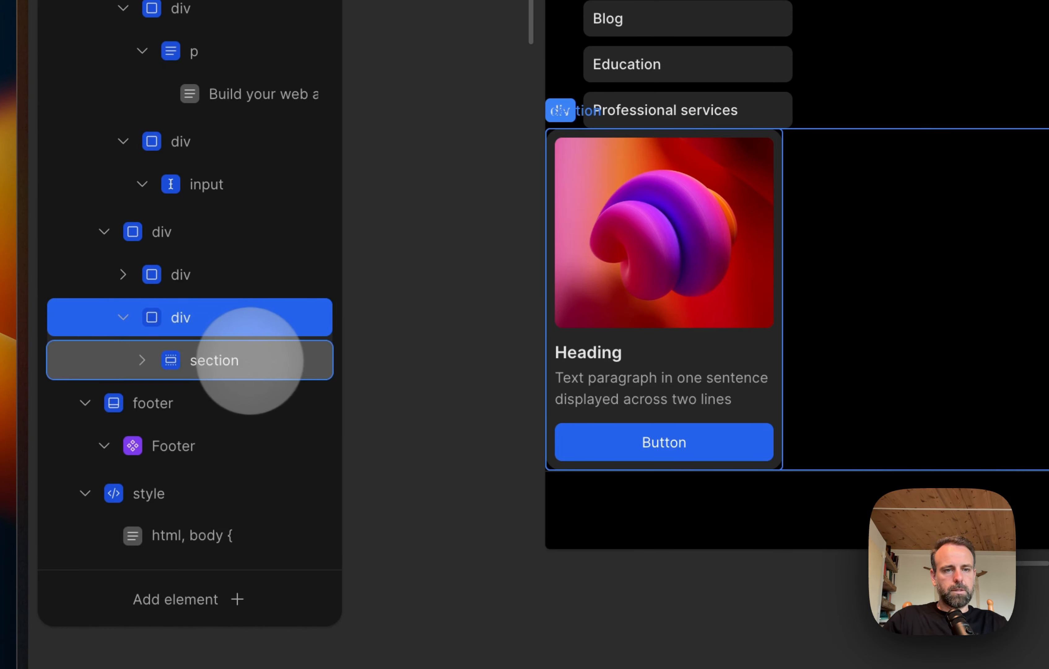
pyautogui.click(251, 360)
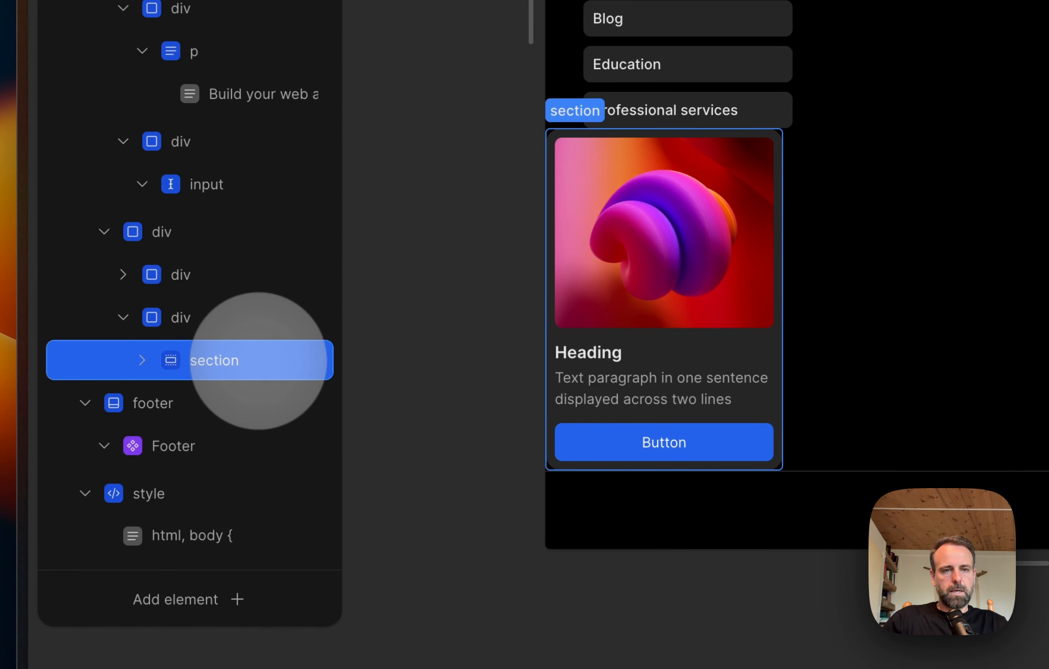
pyautogui.press('super+c')
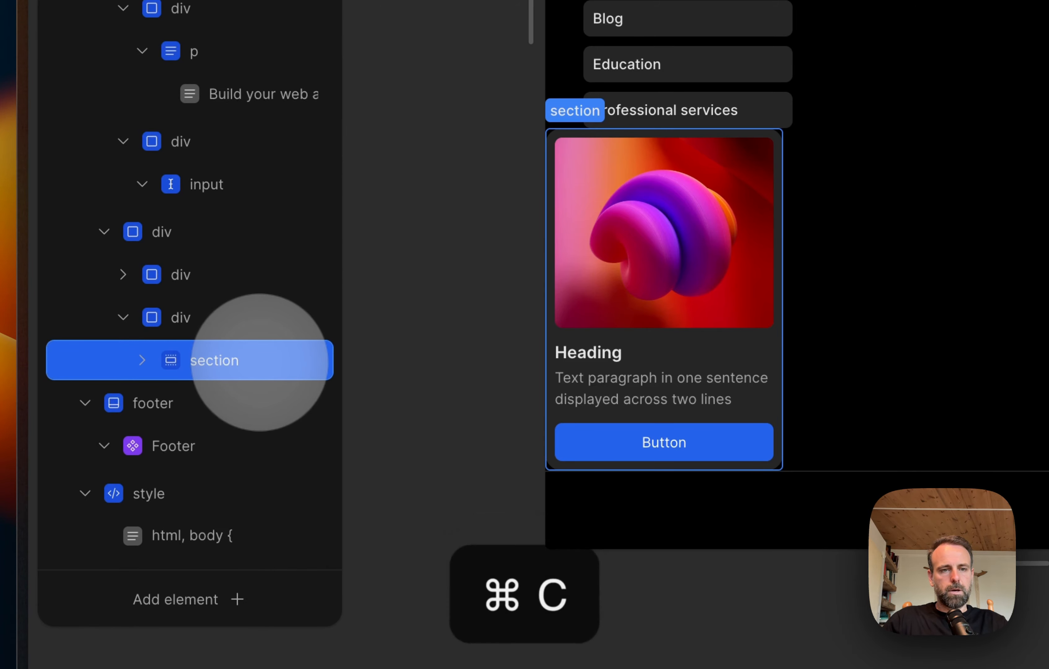
pyautogui.click(206, 317)
pyautogui.press('super+v')
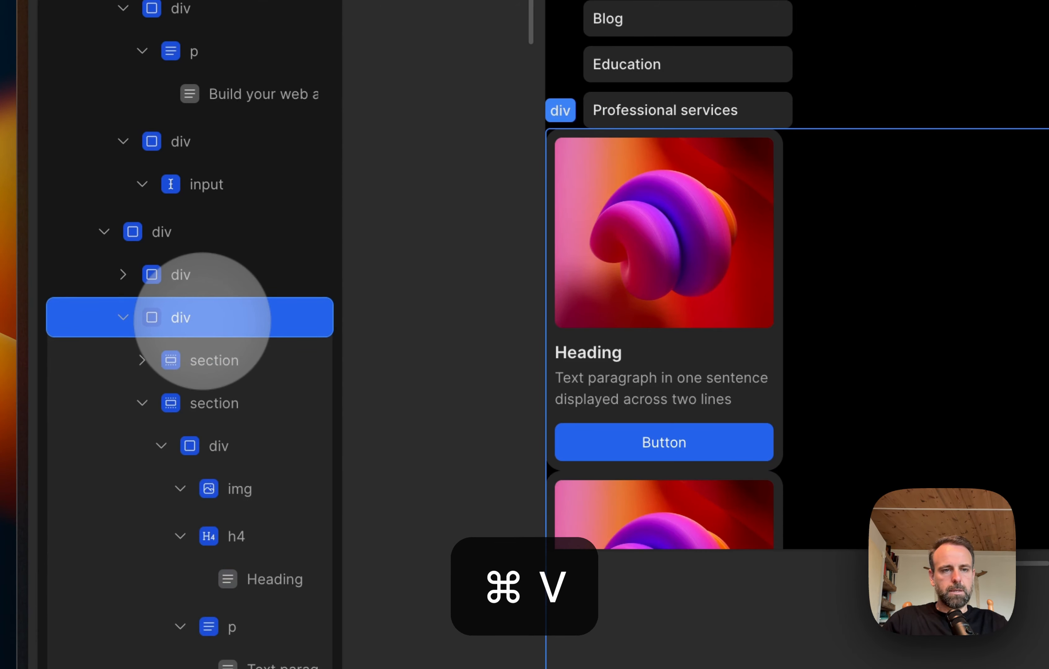
pyautogui.click(124, 317)
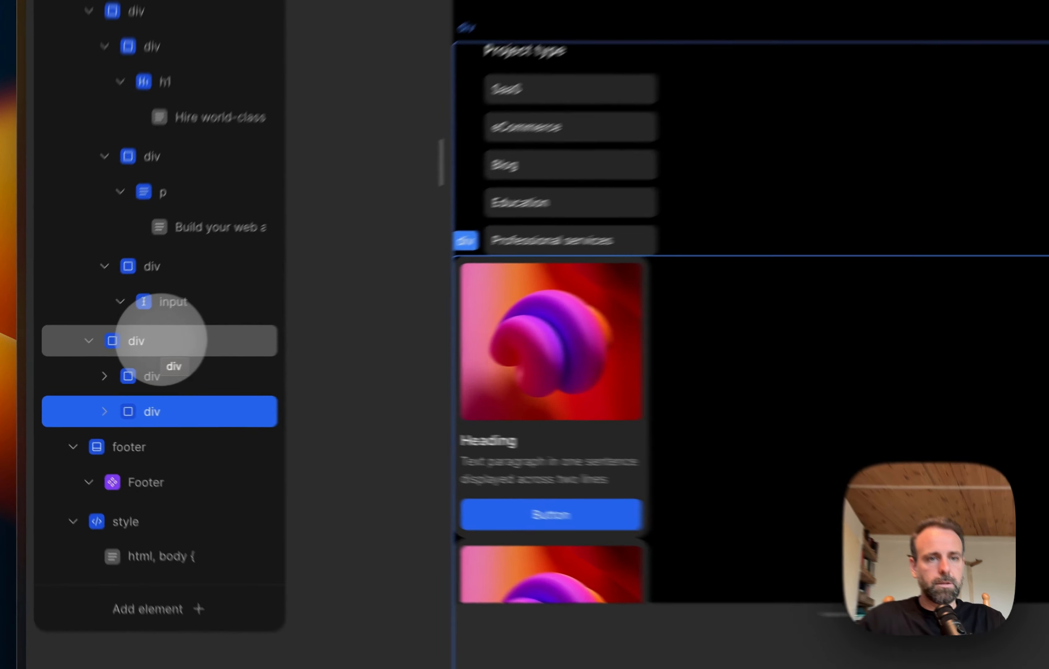
# Step: Set the layout direction to row for both the two-part section div and the card div inside it
pyautogui.click(105, 358)
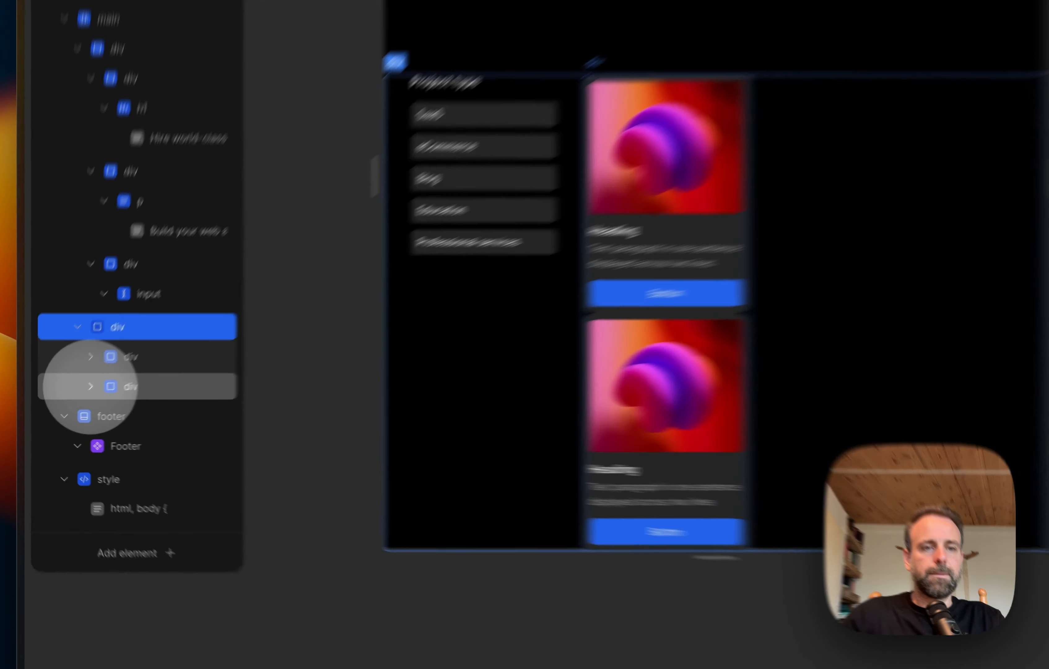
pyautogui.click(69, 401)
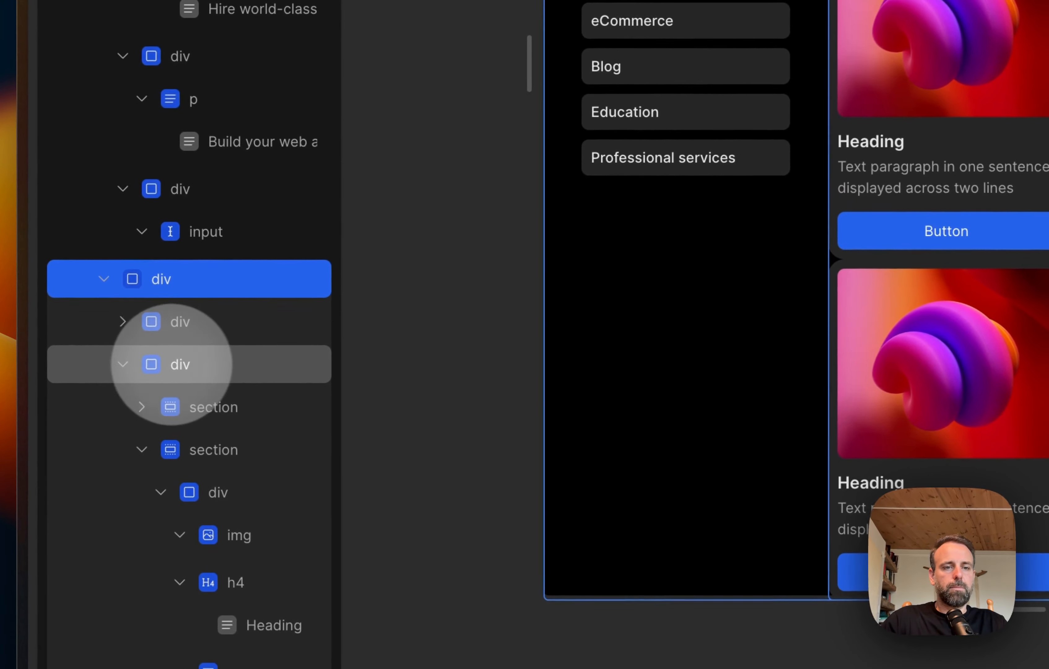
pyautogui.click(99, 401)
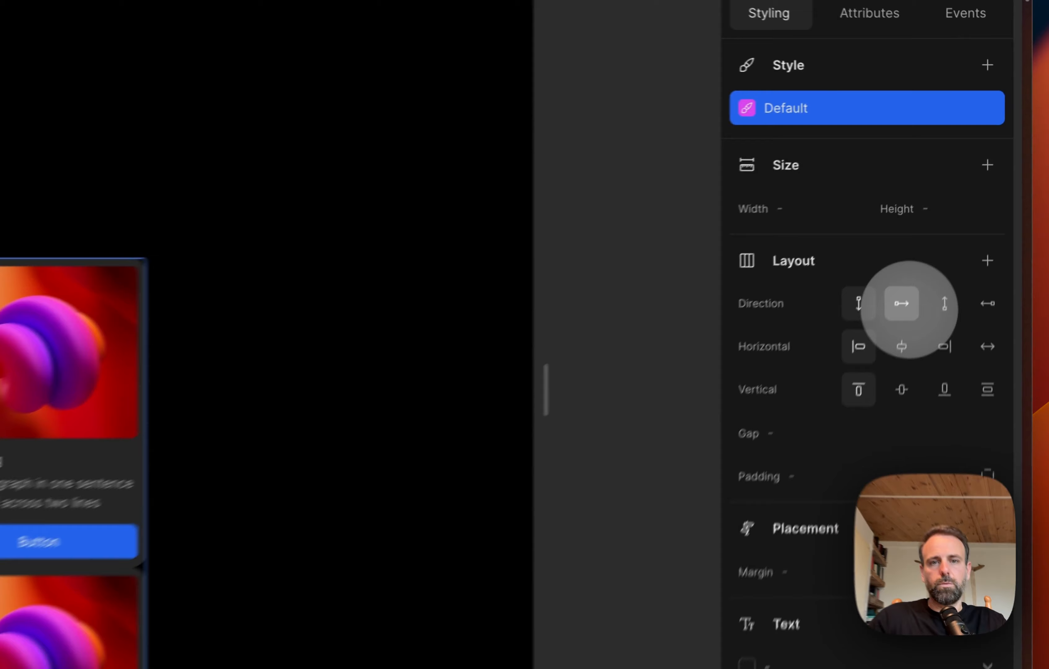
pyautogui.click(960, 202)
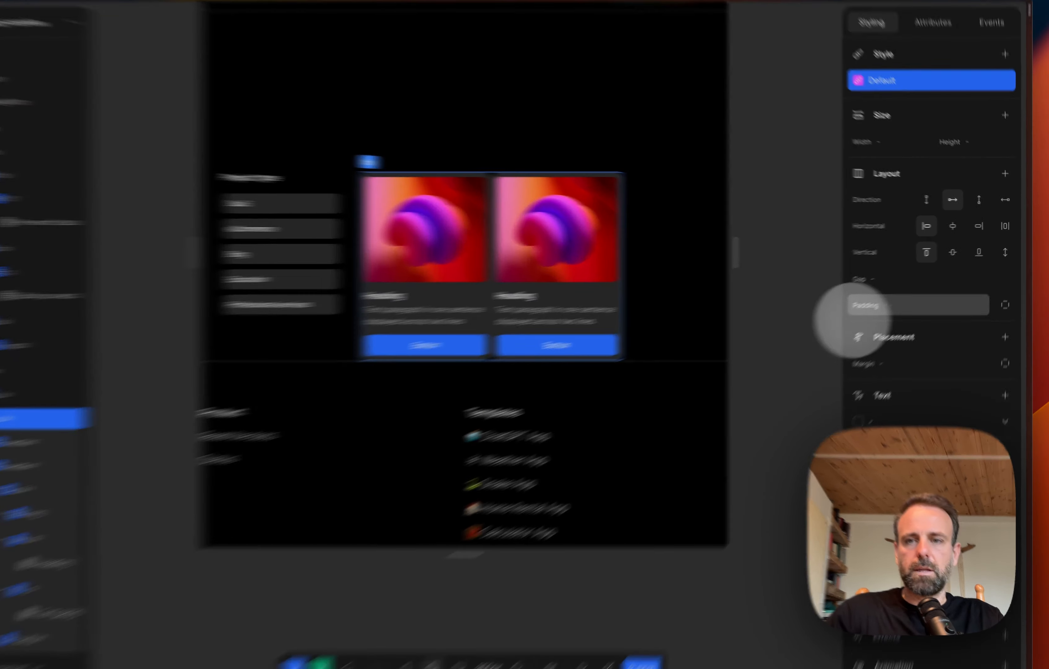
# Step: Compare the little and large gap variables on the card div and set its gap to little
pyautogui.click(889, 278)
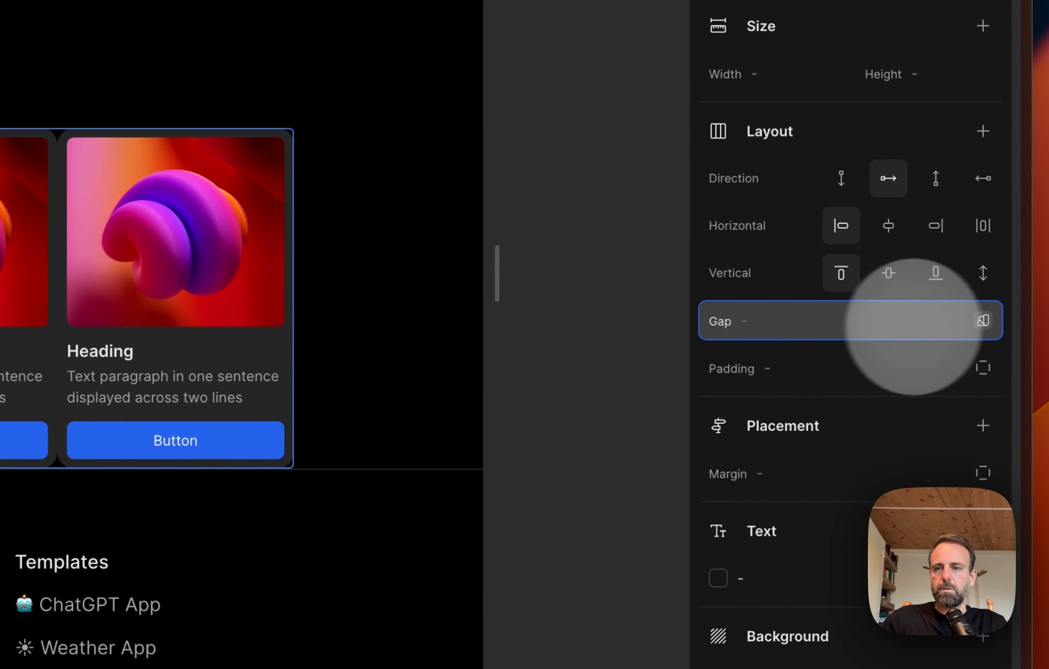
pyautogui.click(1010, 280)
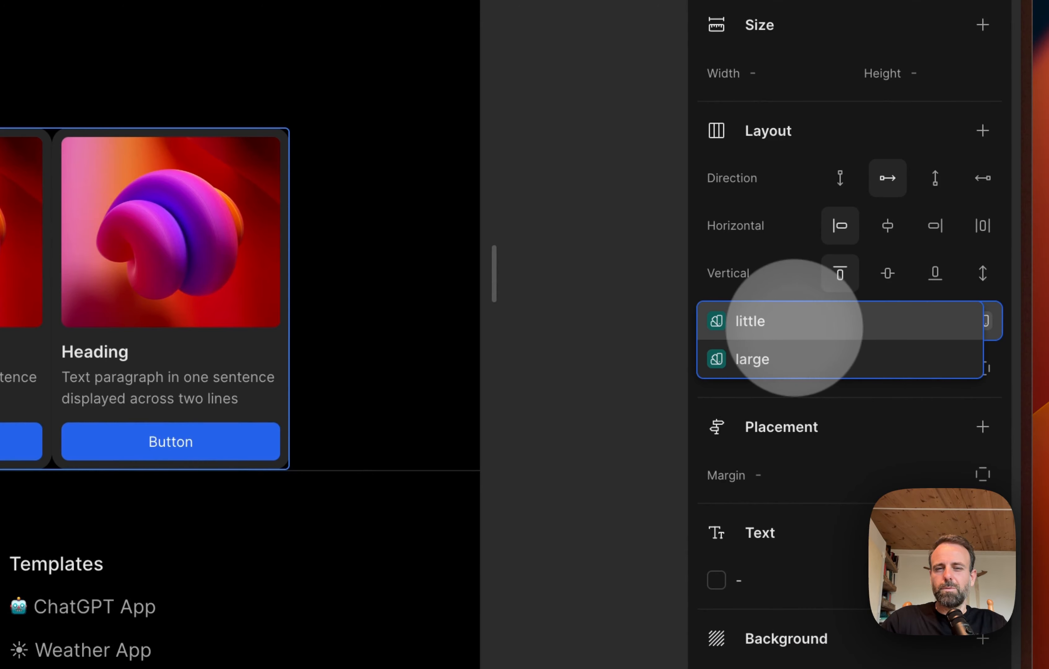
pyautogui.click(794, 322)
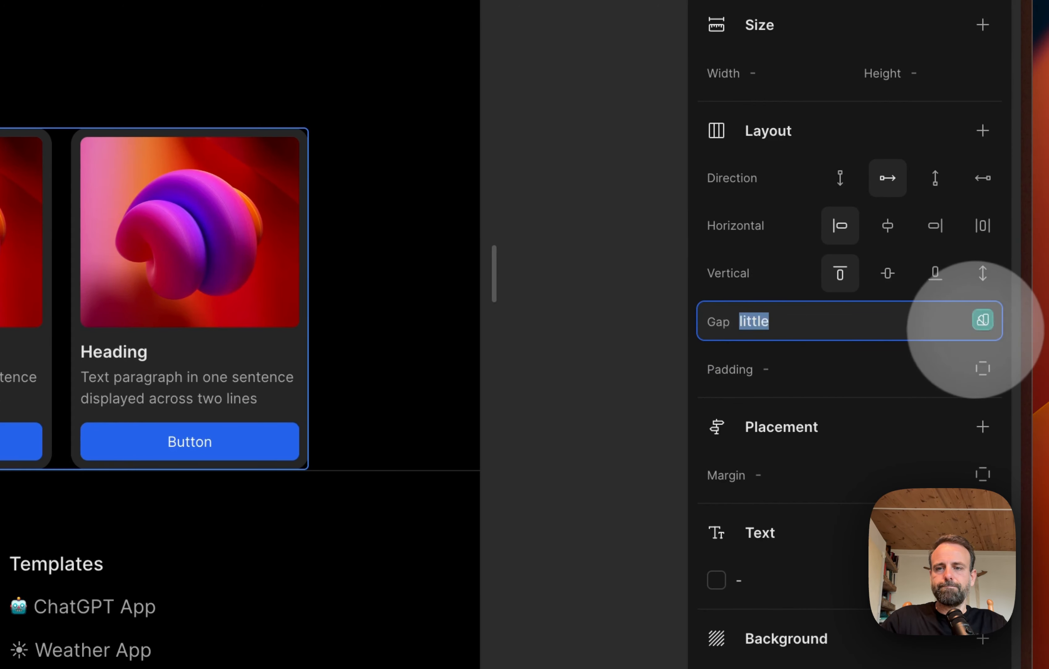
pyautogui.click(979, 322)
pyautogui.click(759, 358)
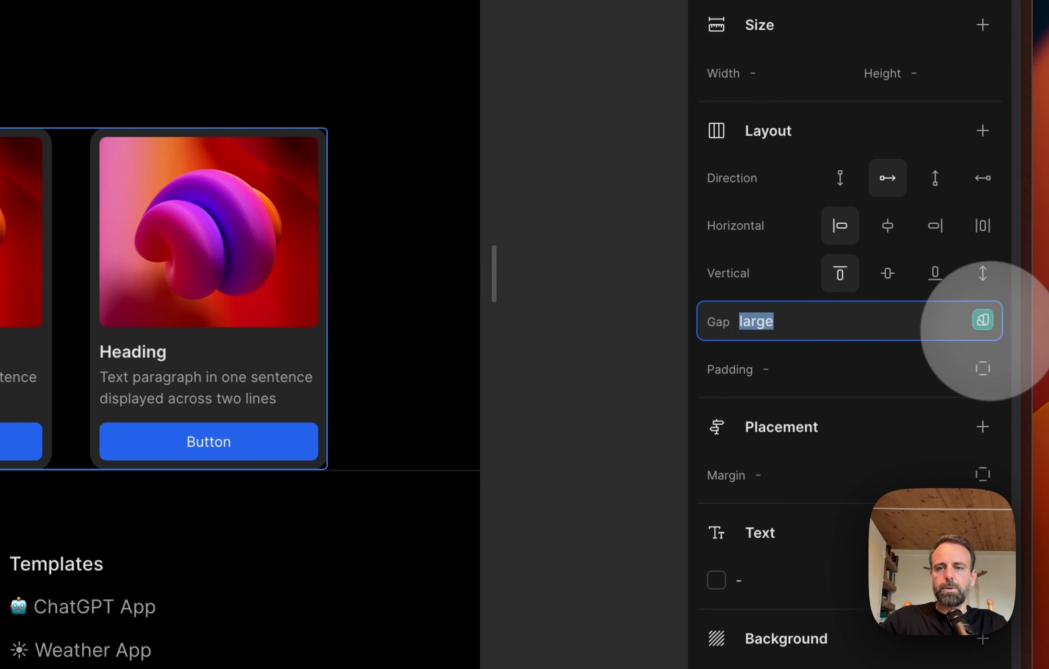
pyautogui.click(983, 320)
pyautogui.click(804, 319)
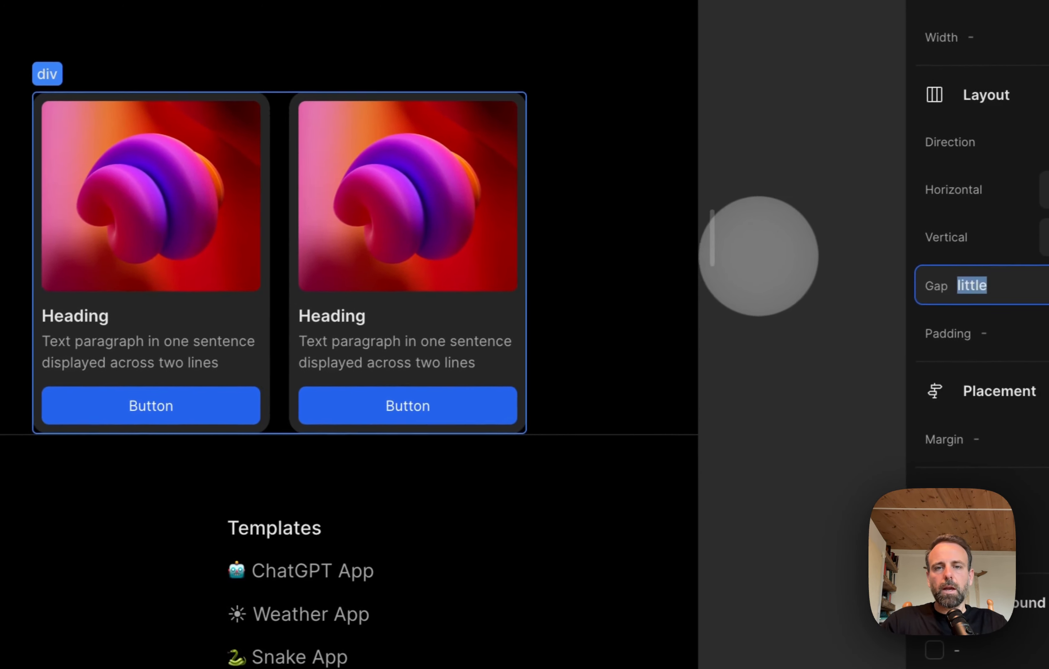
pyautogui.click(766, 257)
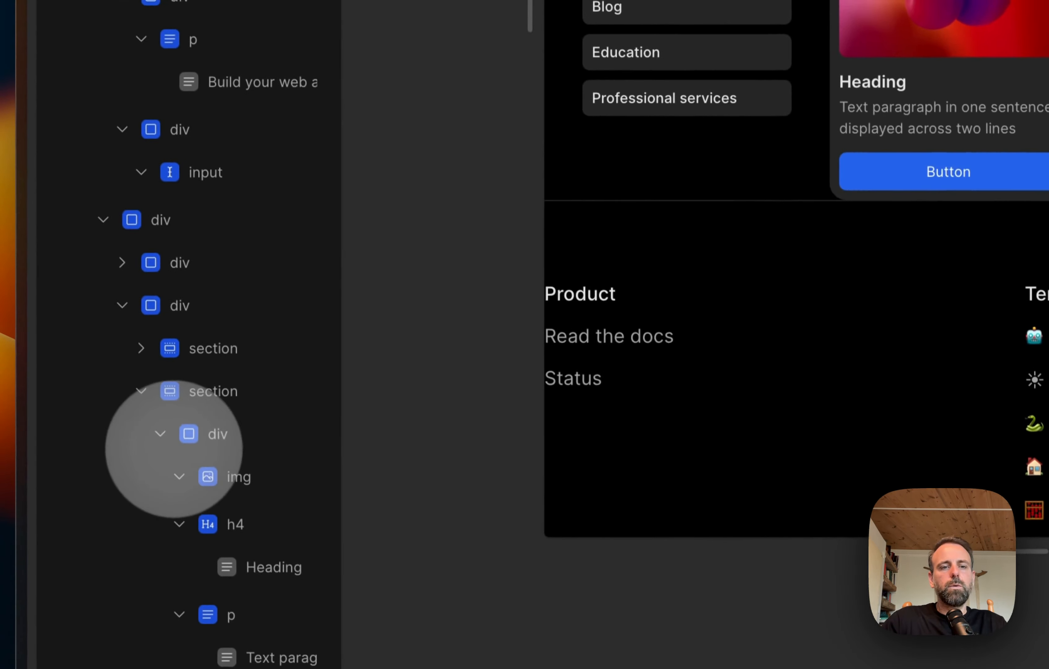
# Step: Copy the second card section into the card div as a third card and collapse the copy
pyautogui.click(142, 391)
pyautogui.click(220, 392)
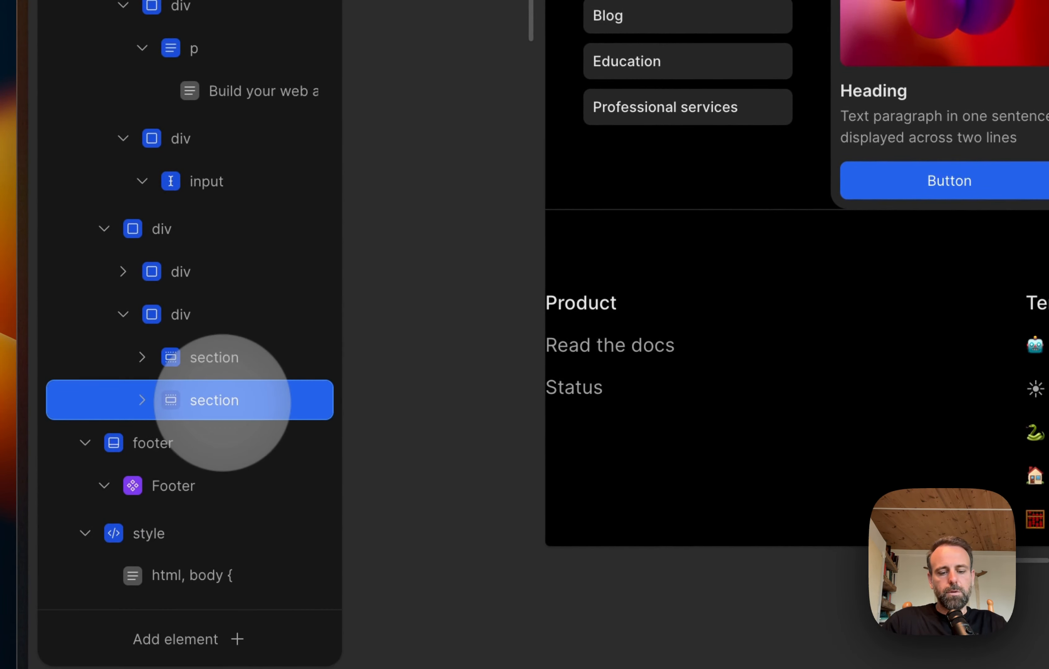
pyautogui.press('super+c')
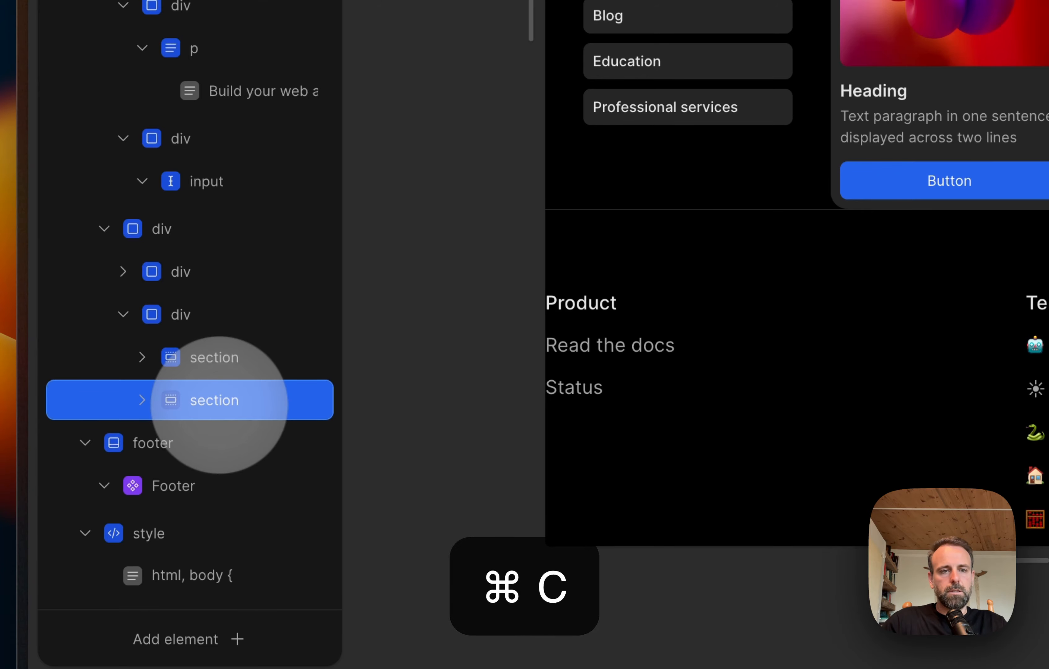
pyautogui.click(215, 314)
pyautogui.press('super+v')
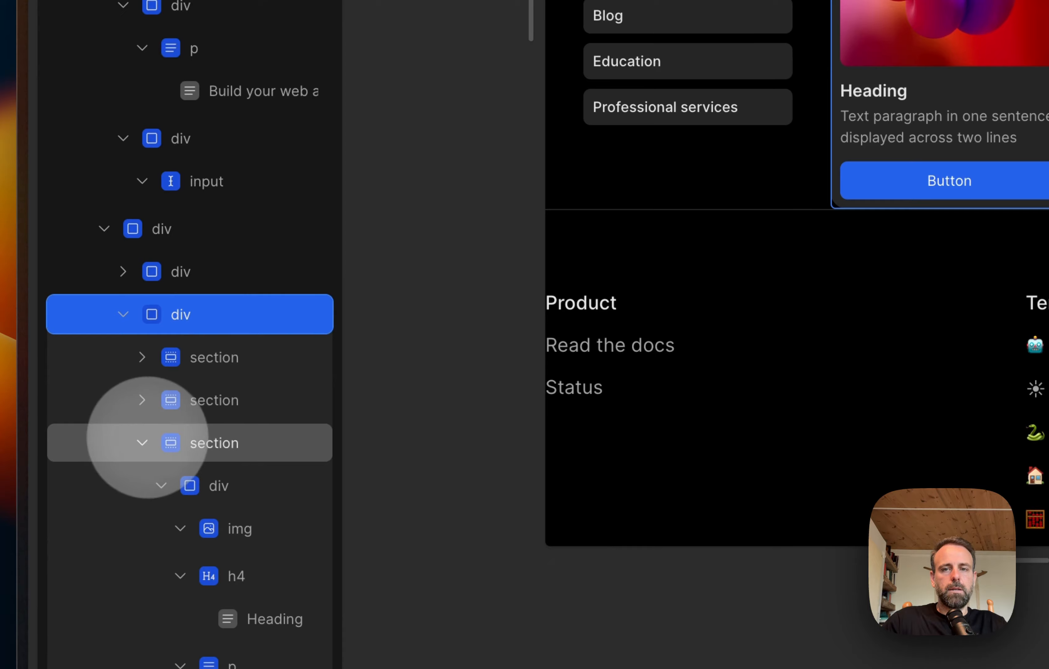
pyautogui.click(144, 441)
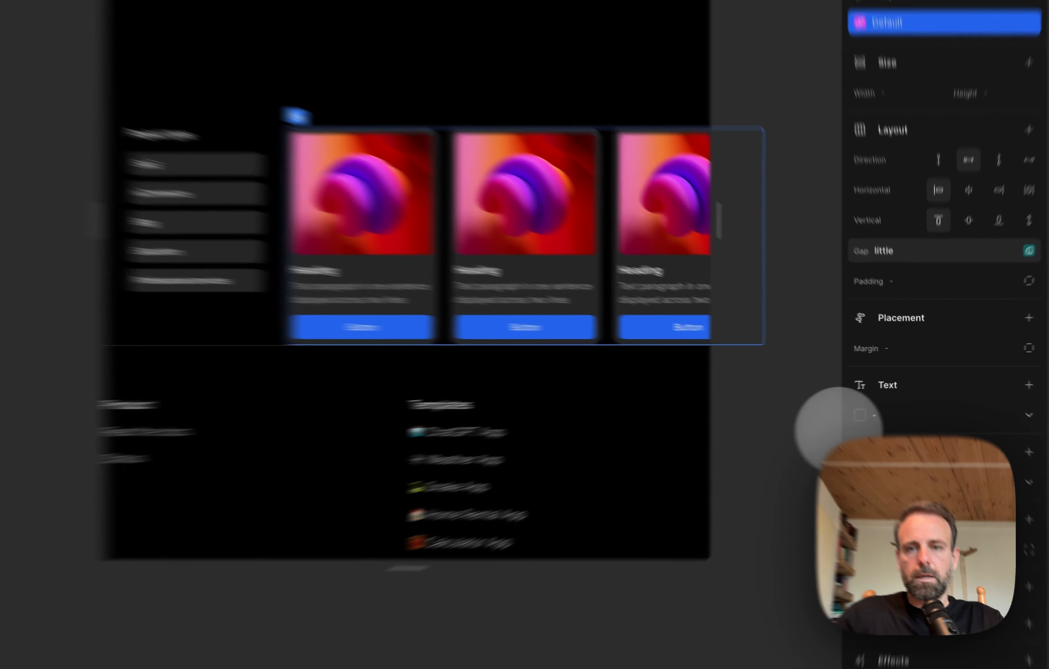
# Step: Switch the canvas to the 1200px desktop width and check the layout of the cards beside the category list
pyautogui.click(829, 416)
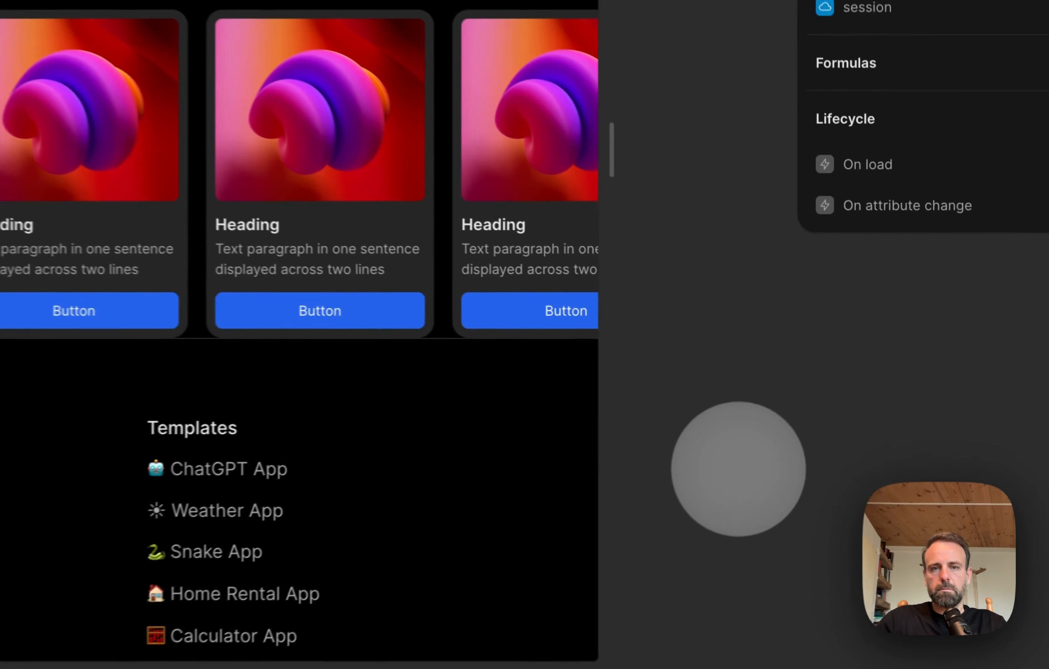
pyautogui.scroll(-3, 374, 202)
pyautogui.scroll(5, 375, 208)
pyautogui.scroll(-1, 375, 209)
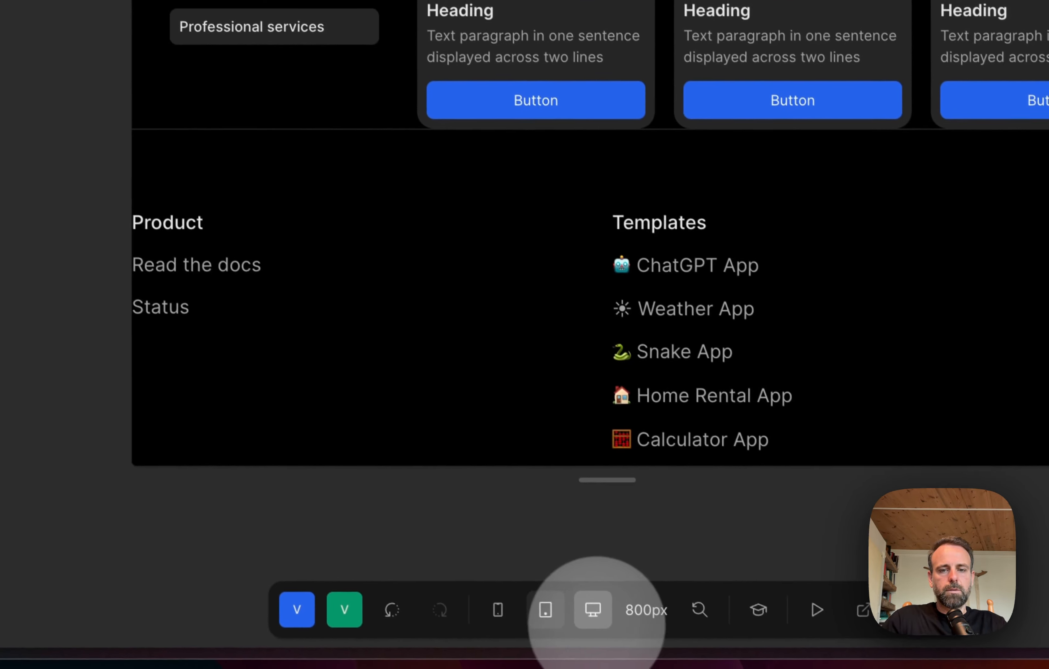
pyautogui.click(593, 609)
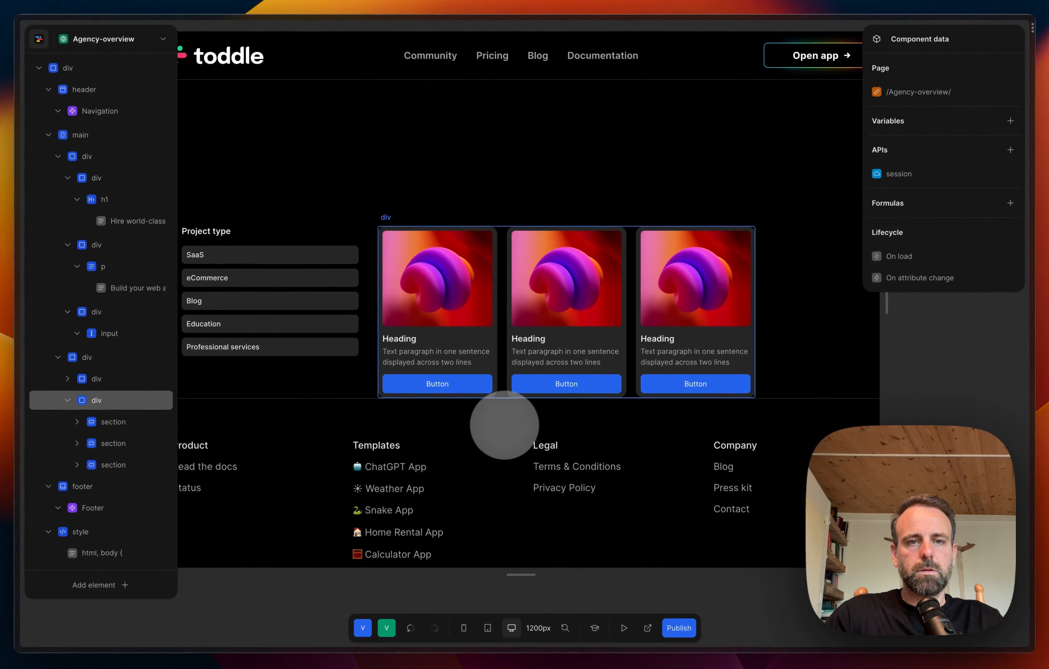
pyautogui.hscroll(-3, 505, 425)
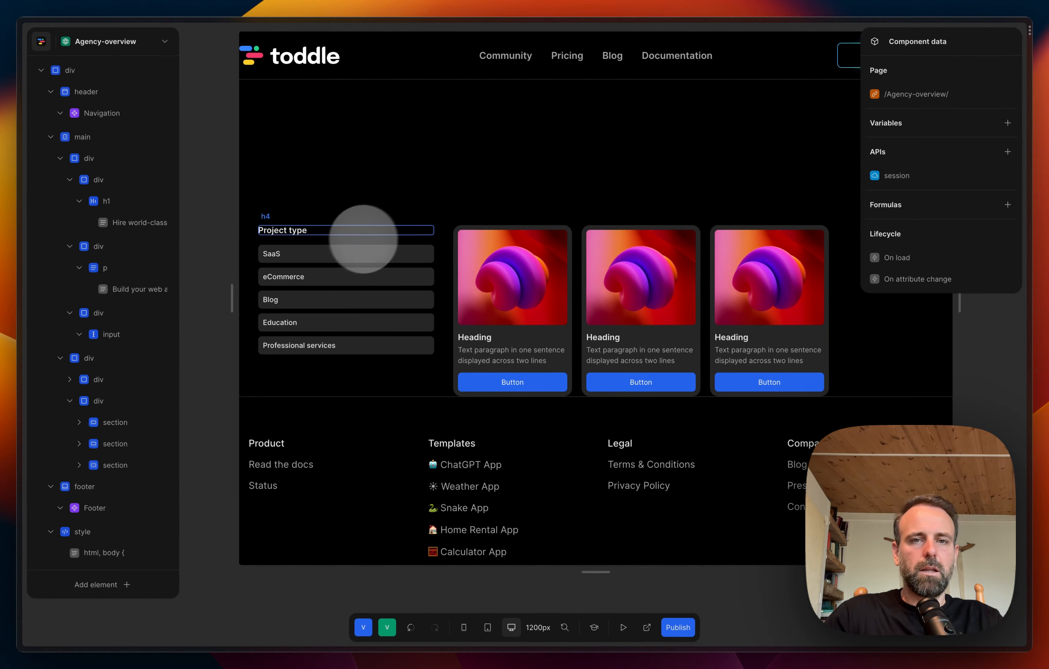
pyautogui.hscroll(2, 706, 300)
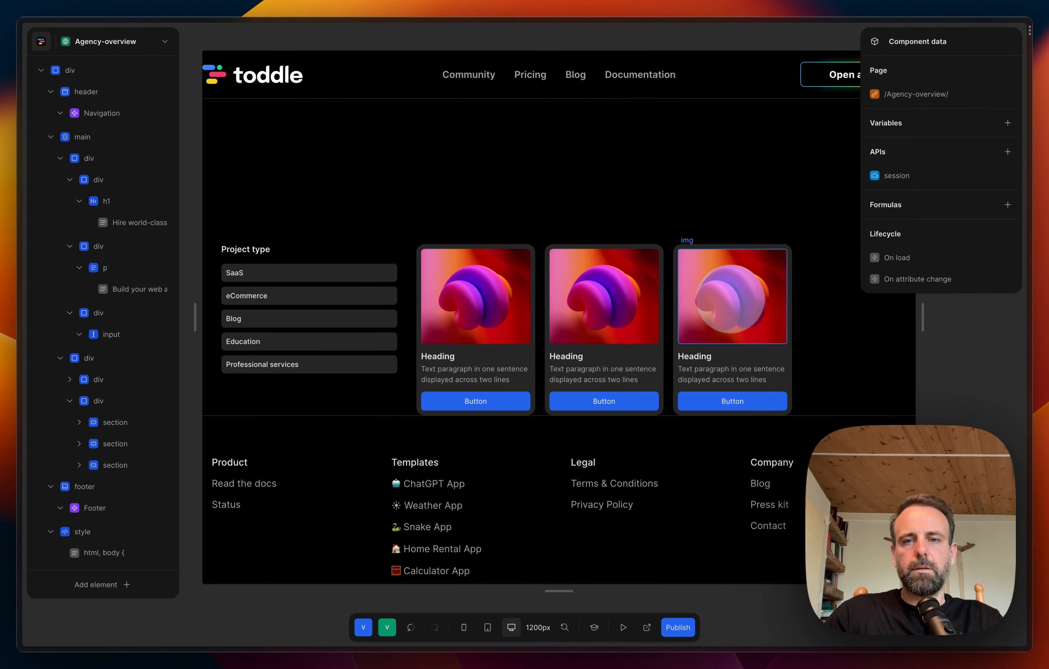
pyautogui.scroll(-3, 727, 300)
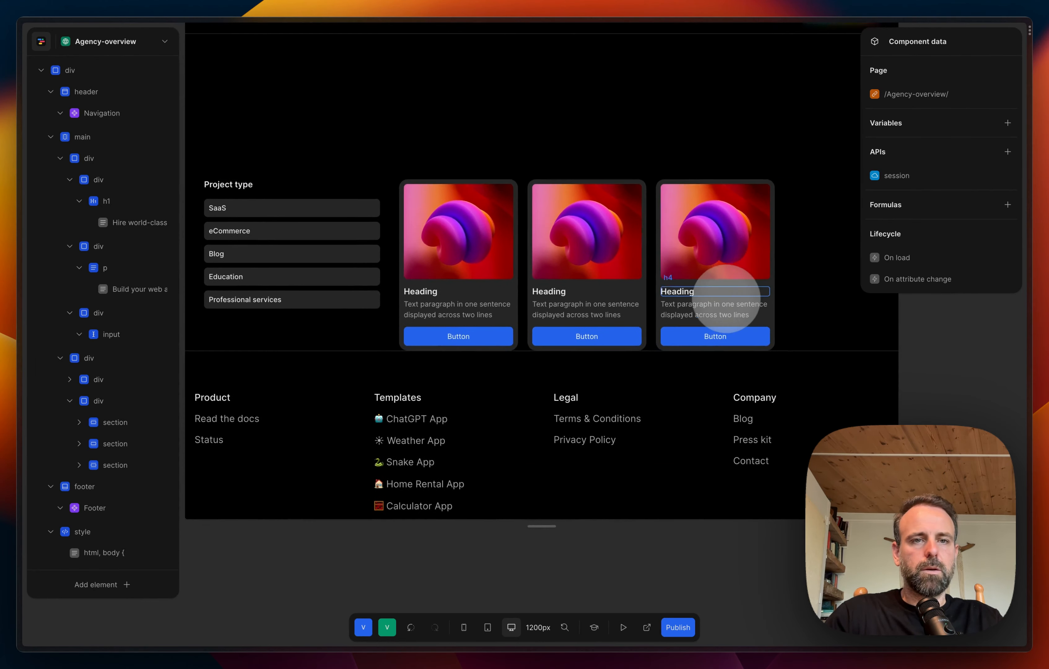
pyautogui.scroll(-1, 727, 299)
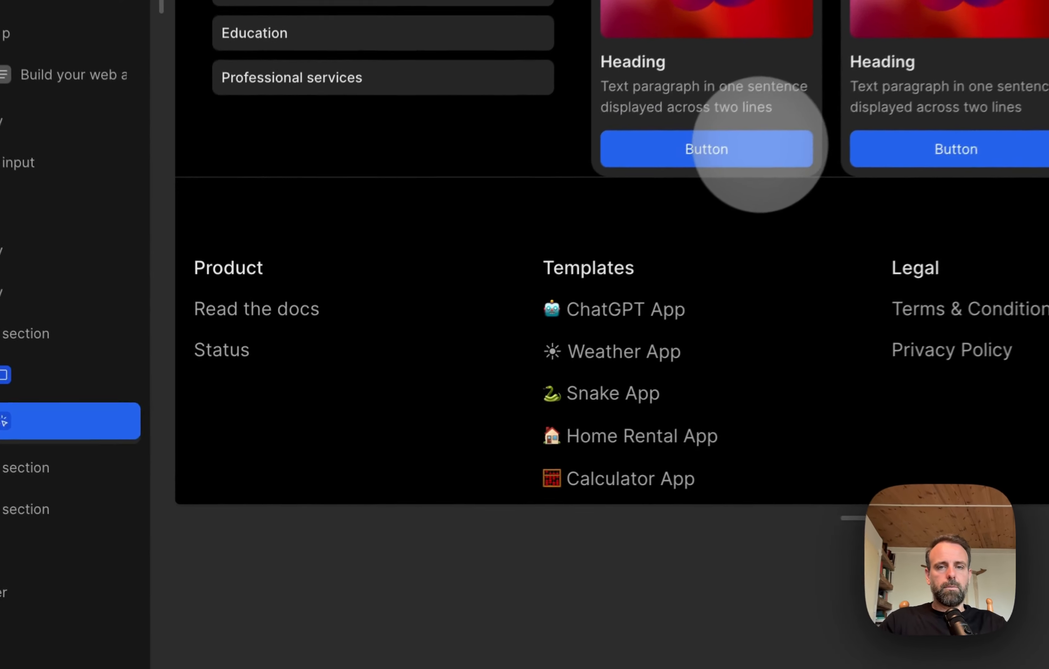
# Step: Delete the button element from each of the three cards
pyautogui.click(493, 326)
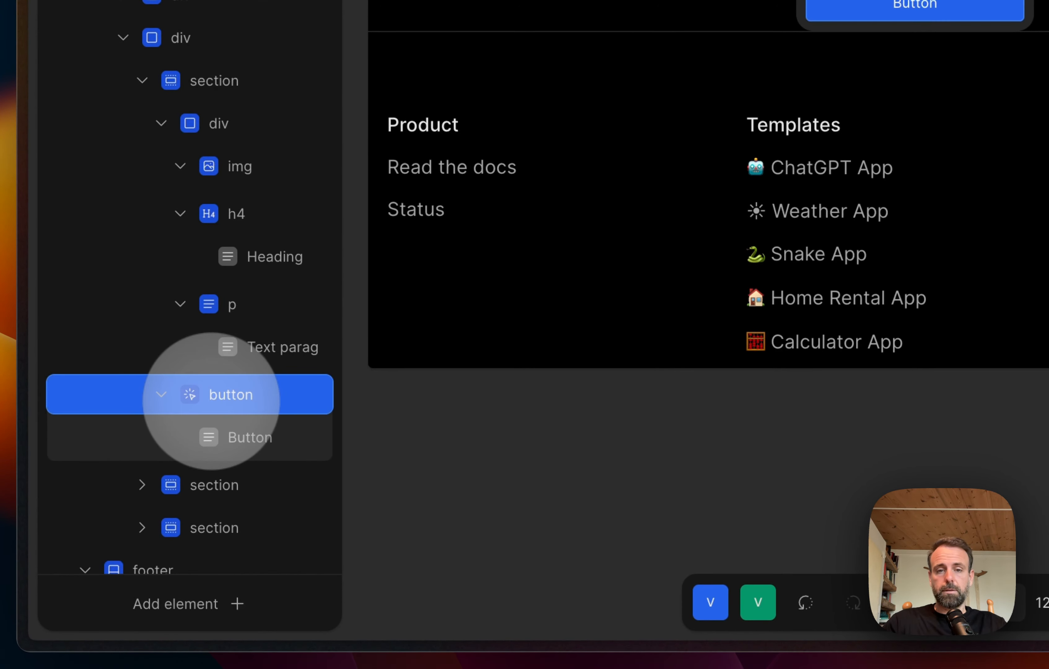
pyautogui.press('Delete')
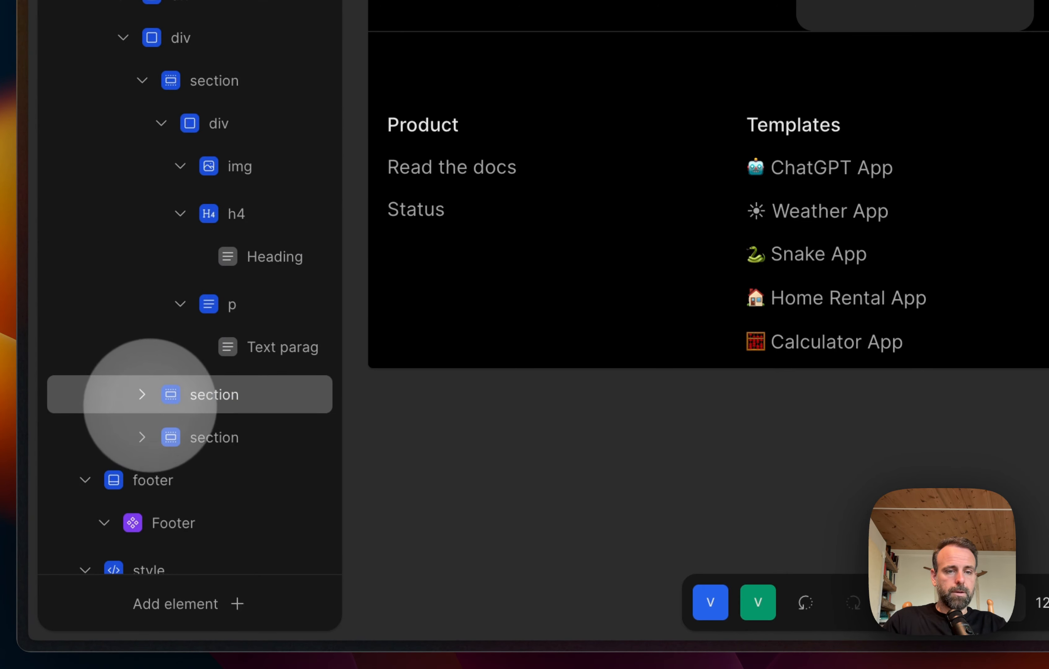
pyautogui.scroll(-5, 149, 402)
pyautogui.click(150, 366)
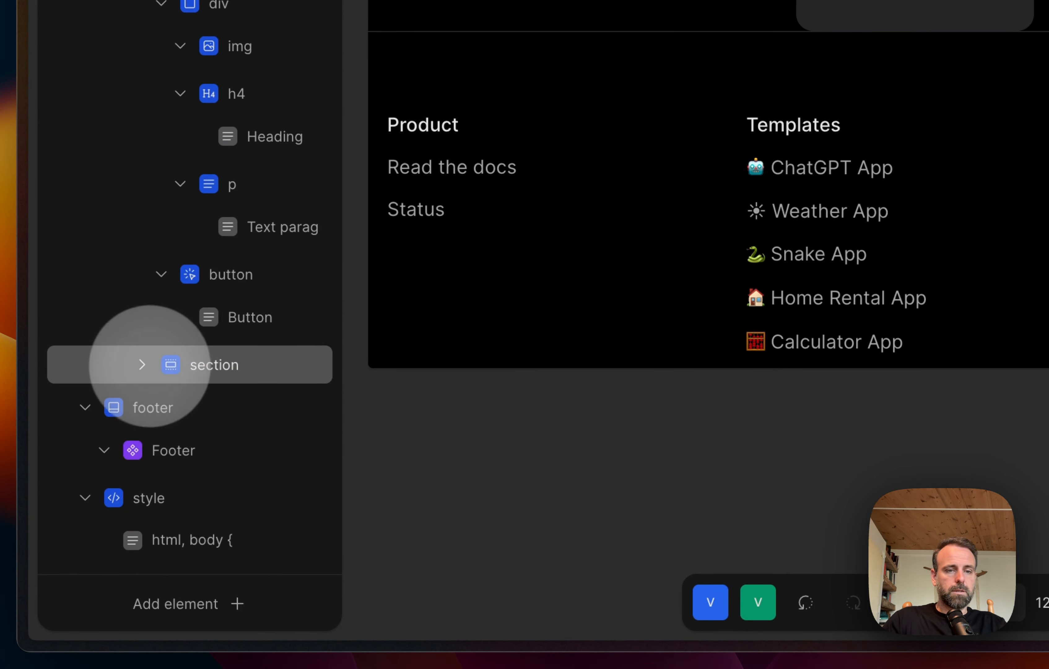
pyautogui.scroll(-5, 166, 359)
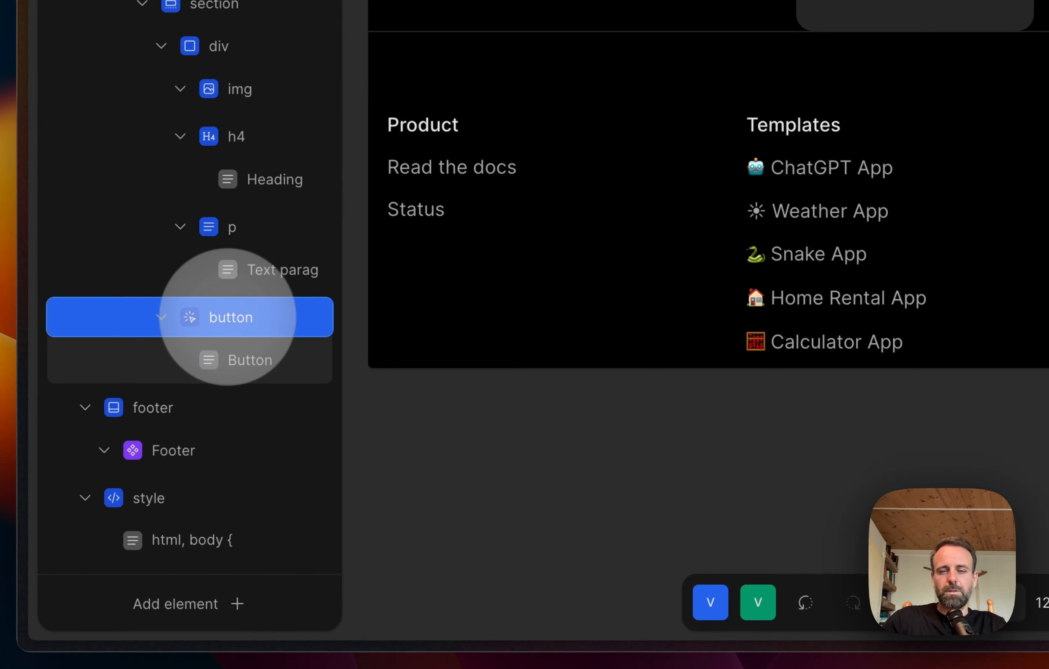
pyautogui.press('Delete')
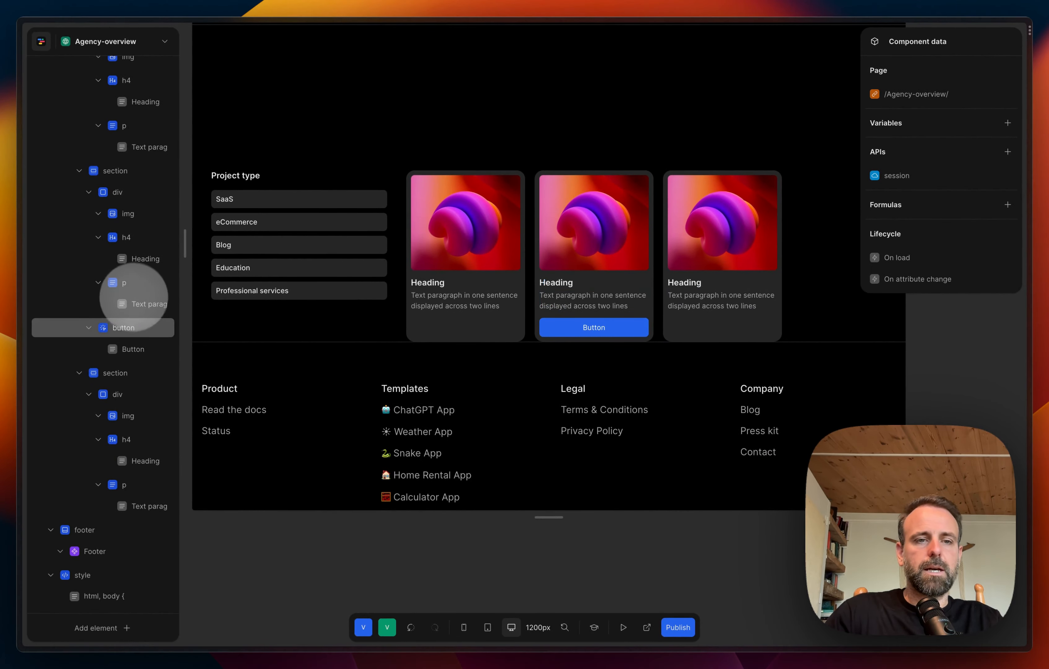
pyautogui.click(132, 327)
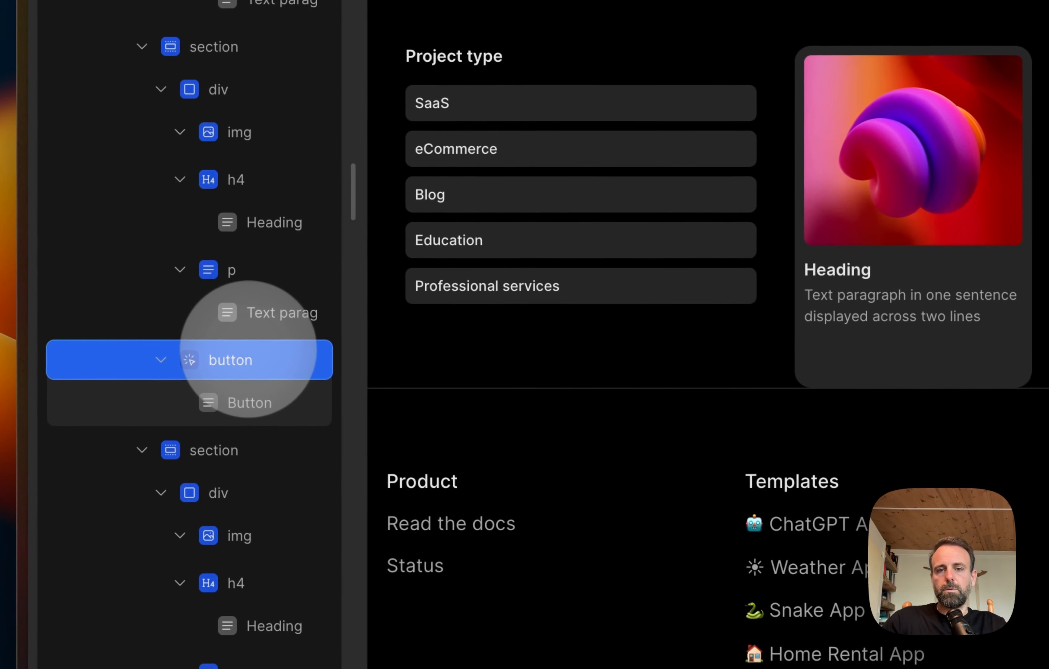
pyautogui.press('Delete')
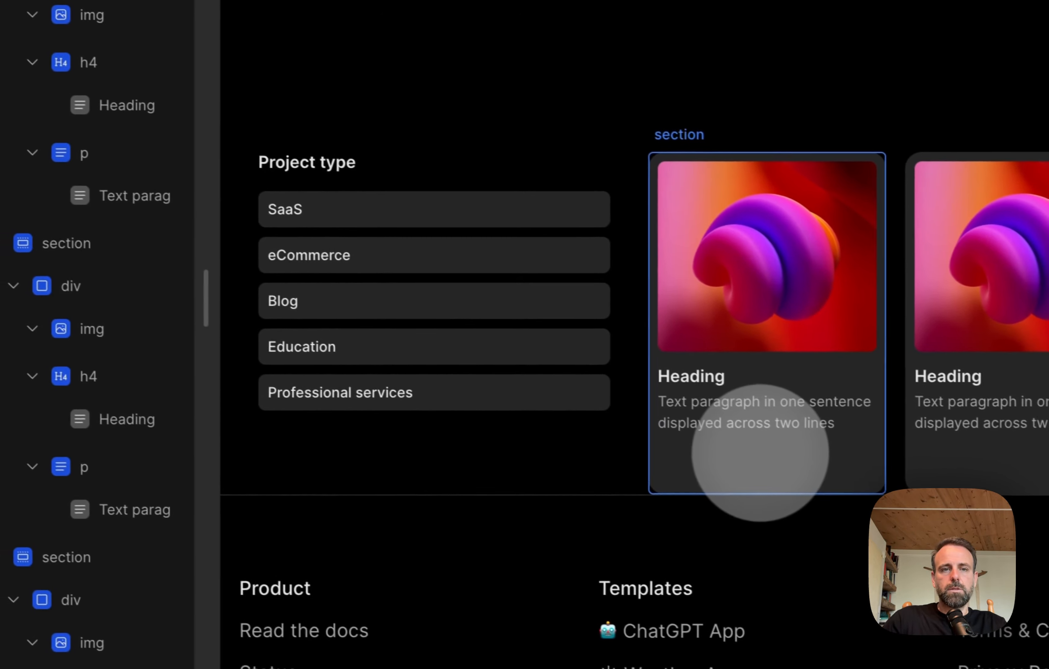
# Step: Select the section element of the first card
pyautogui.click(760, 453)
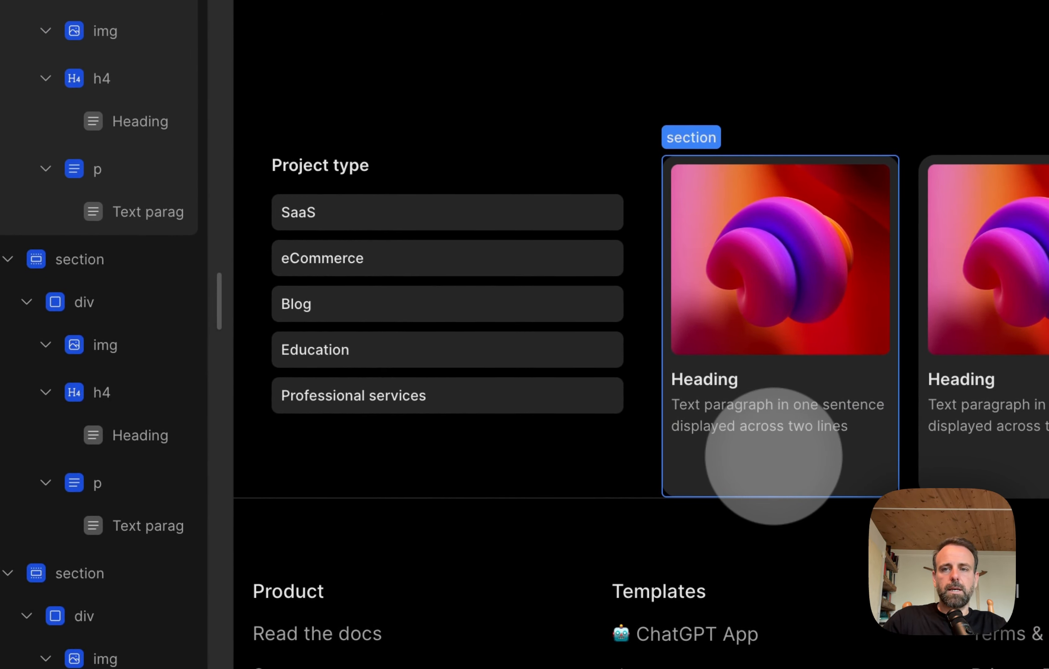
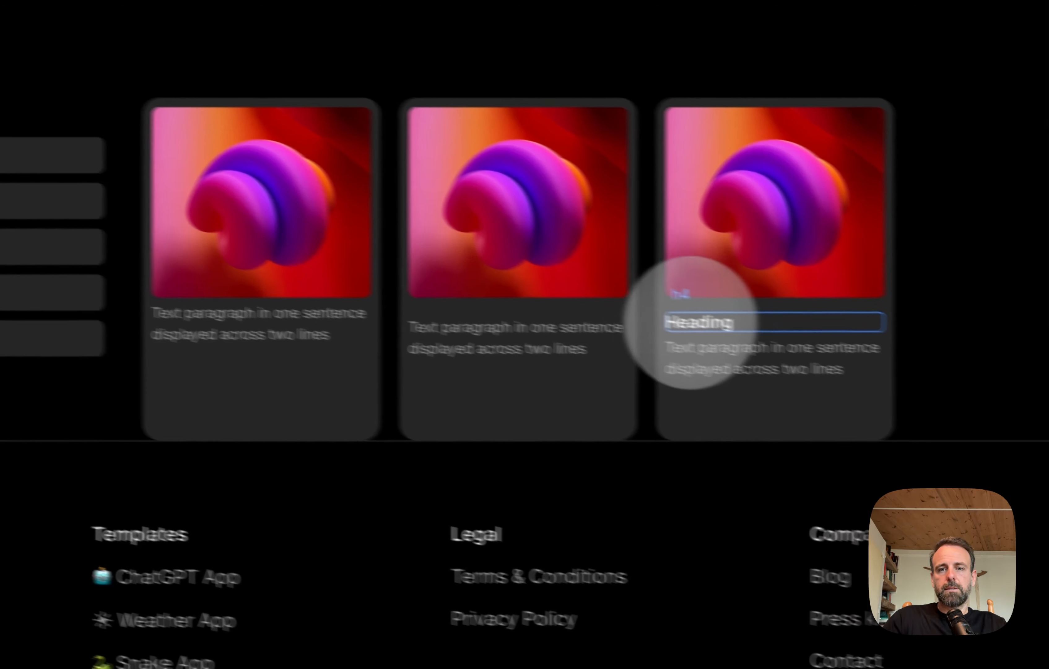
# Step: Delete the heading from the third card and the leftover empty h4 element from the second card
pyautogui.click(846, 340)
pyautogui.press('Delete')
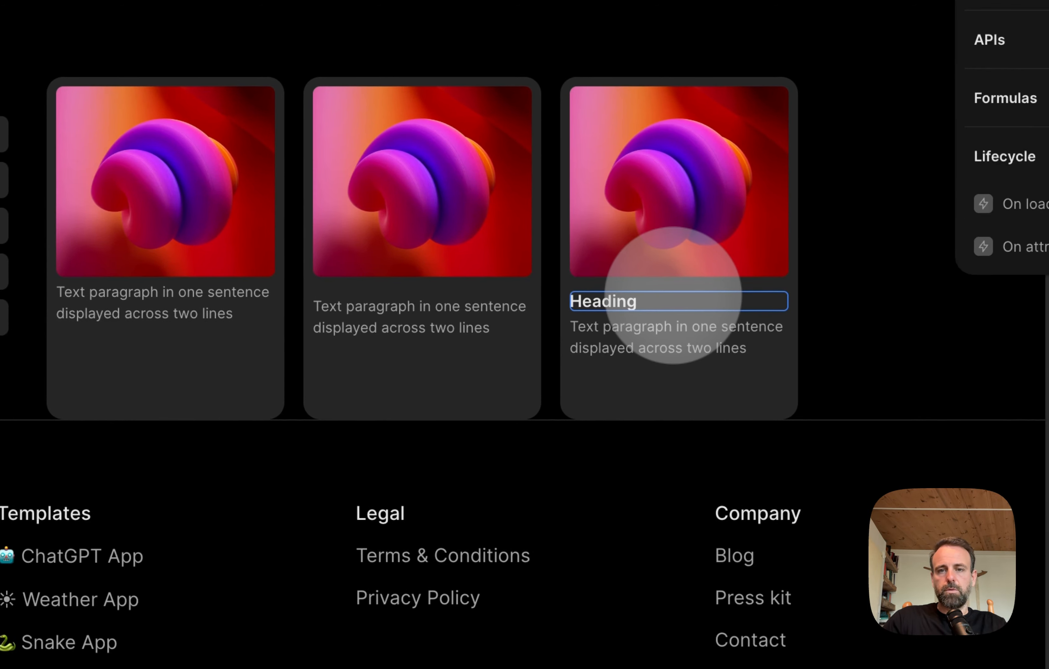
pyautogui.click(399, 311)
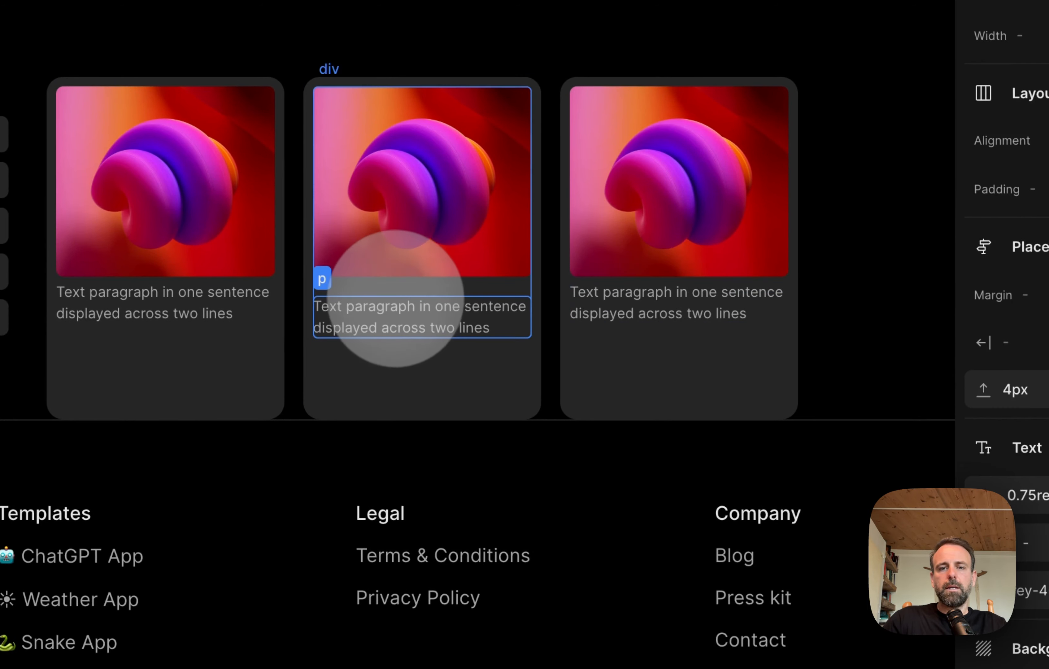
pyautogui.click(727, 300)
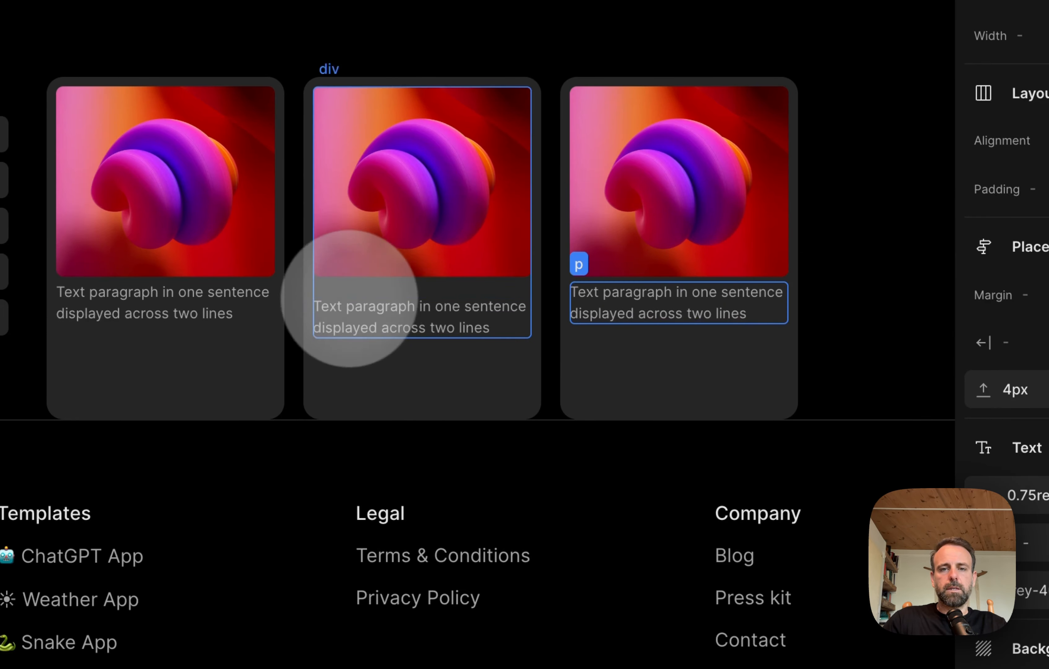
pyautogui.click(406, 301)
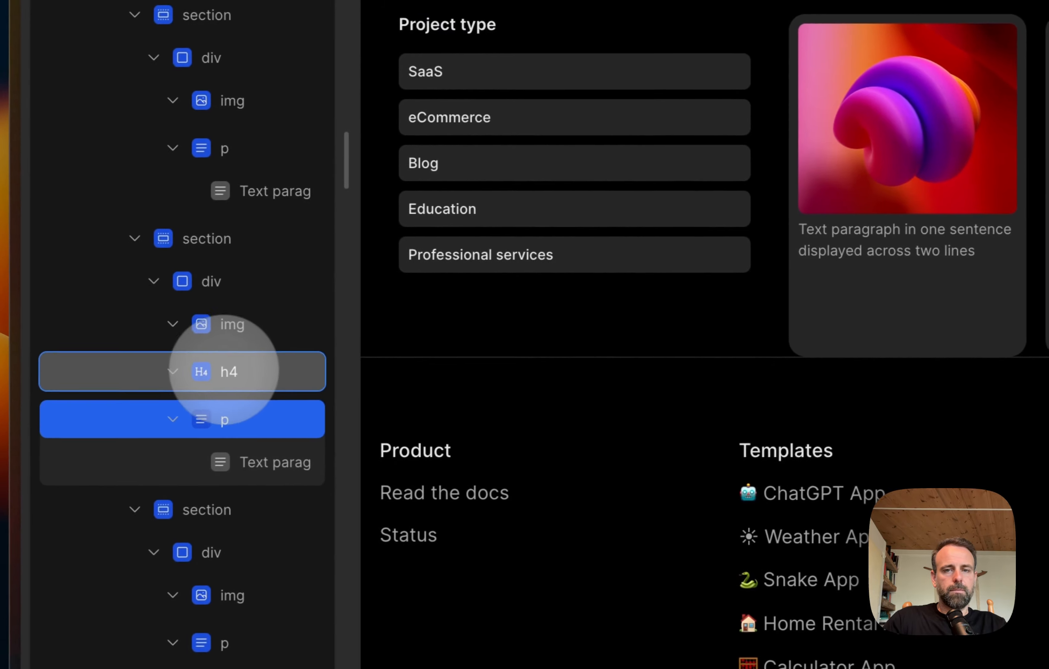
pyautogui.click(240, 370)
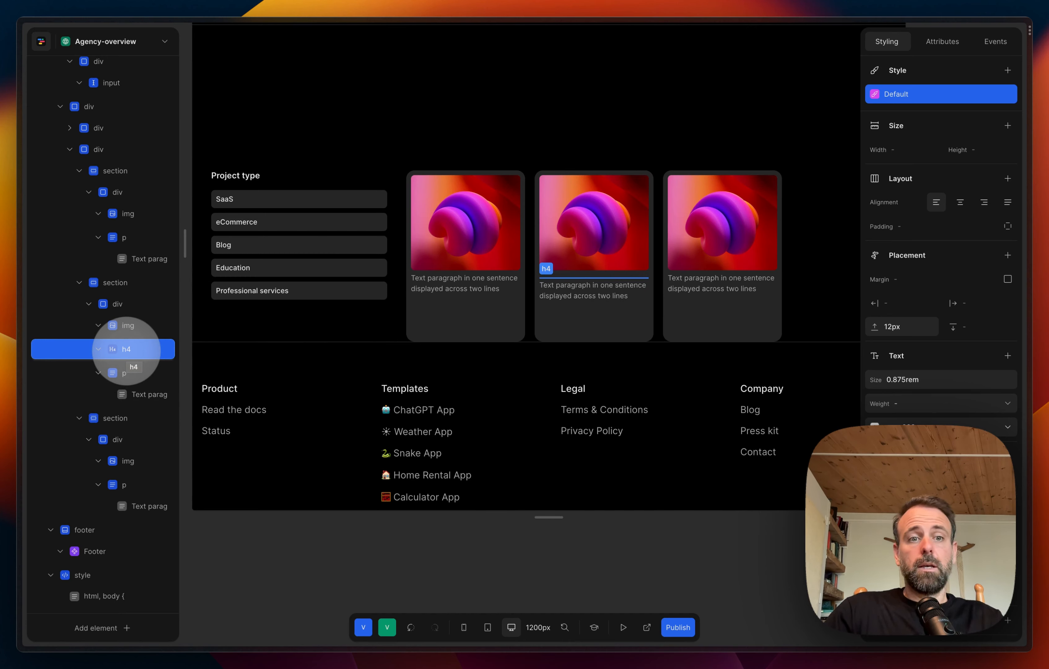
pyautogui.press('Delete')
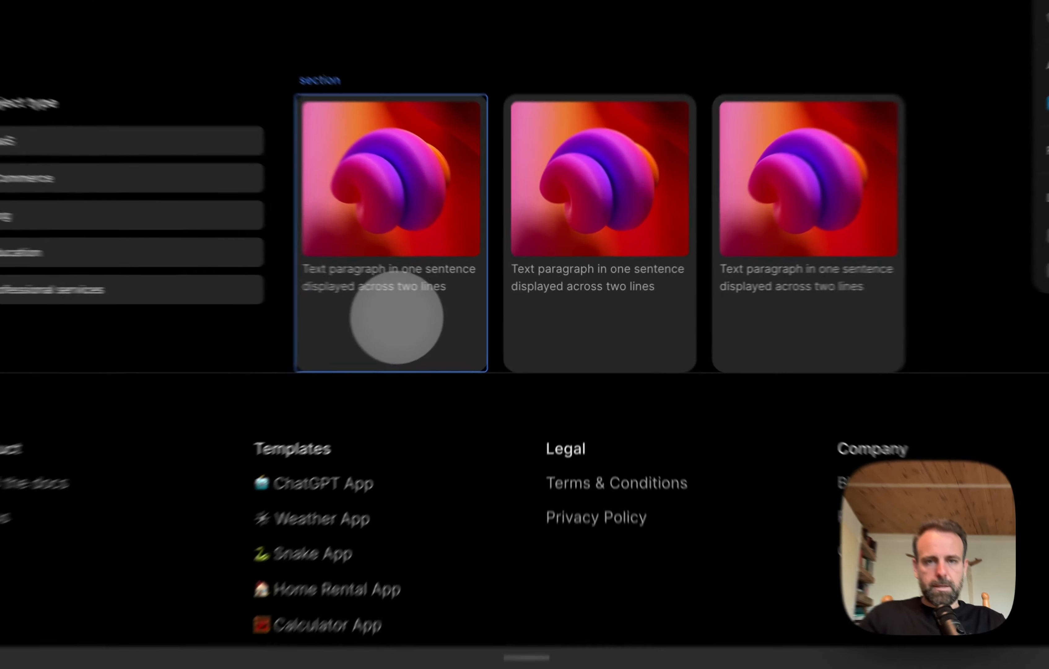
# Step: Try centred and space-between vertical alignment on the first card's section and inspect the other two card sections
pyautogui.click(469, 308)
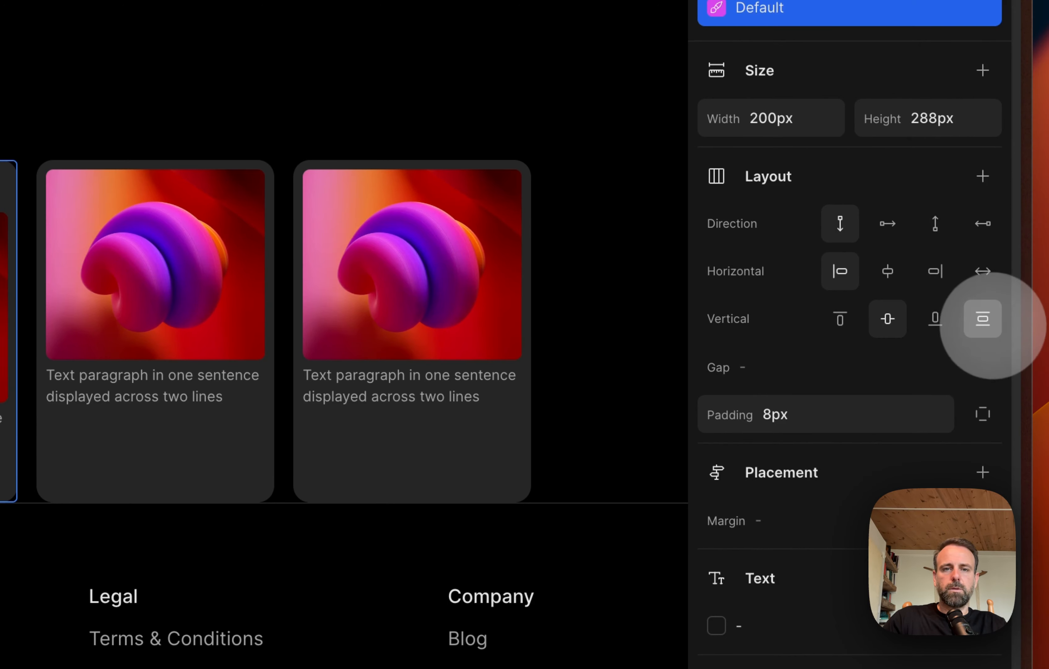
pyautogui.click(992, 325)
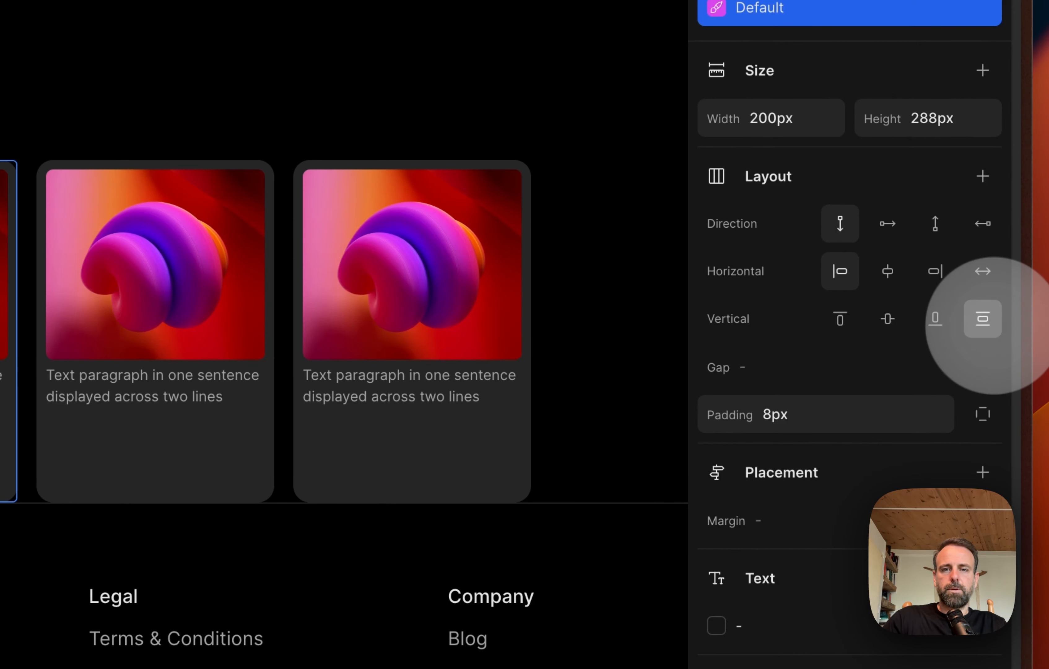
pyautogui.click(936, 318)
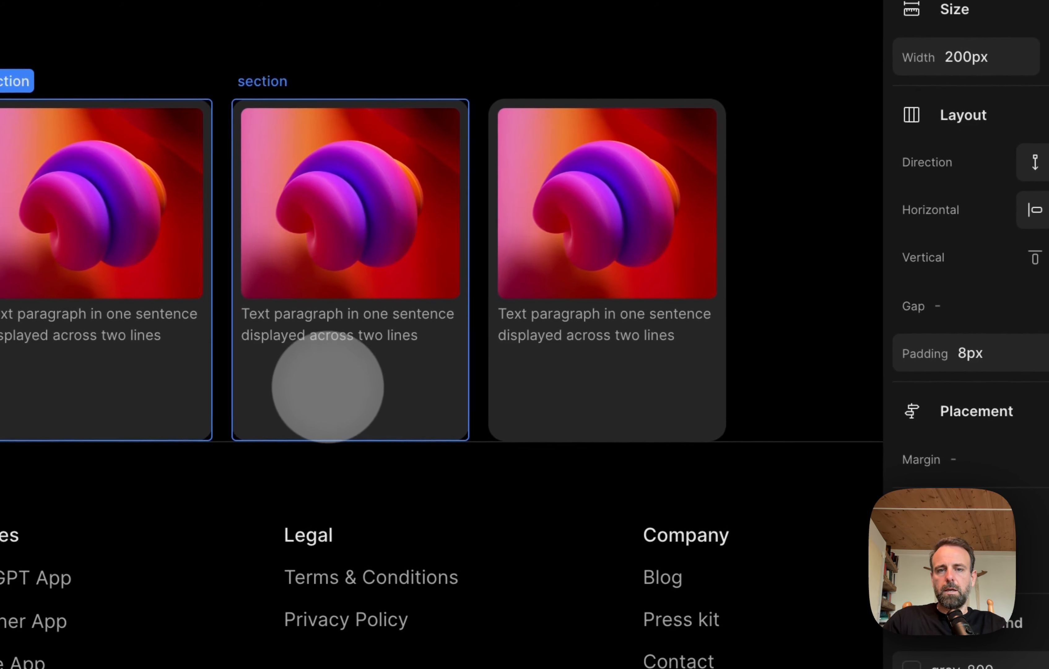
pyautogui.click(328, 387)
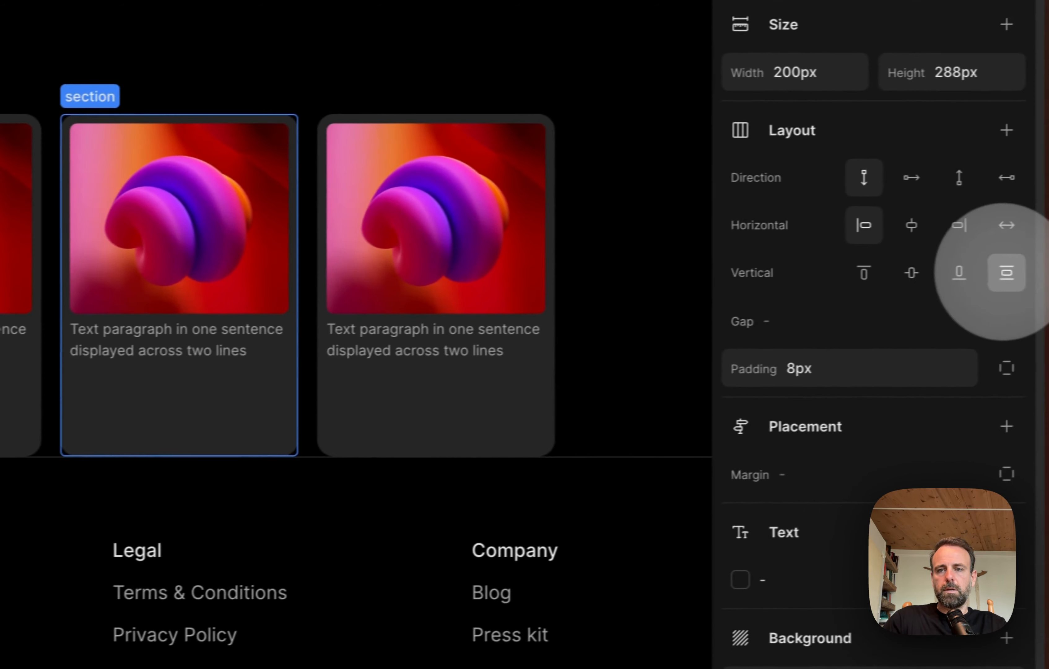
pyautogui.click(377, 395)
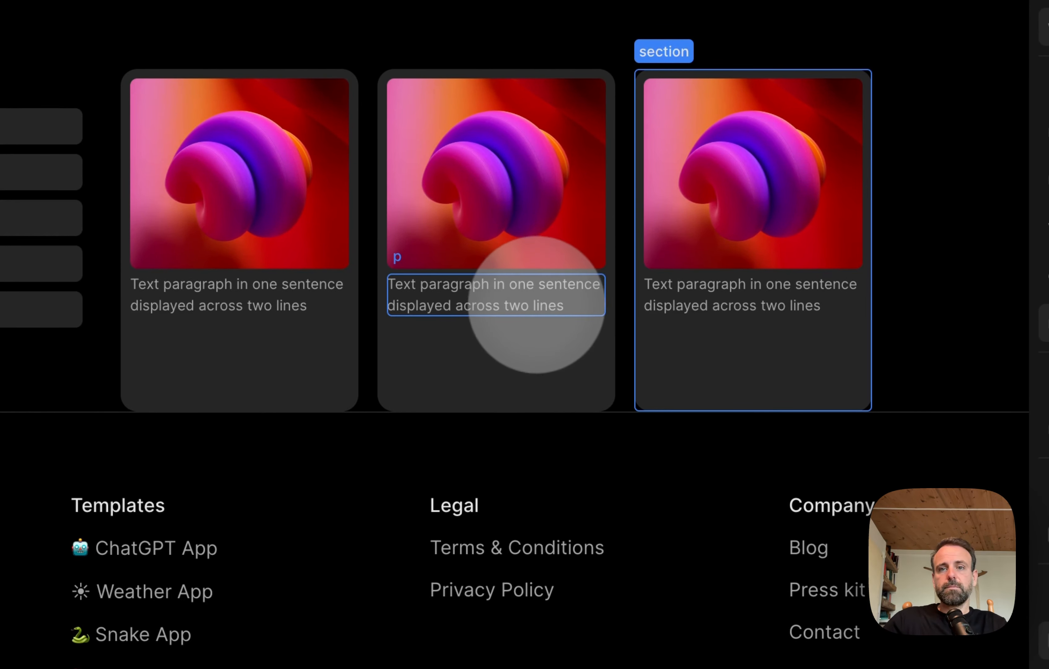
# Step: Set the height of the first and second card sections to 250px
pyautogui.click(298, 387)
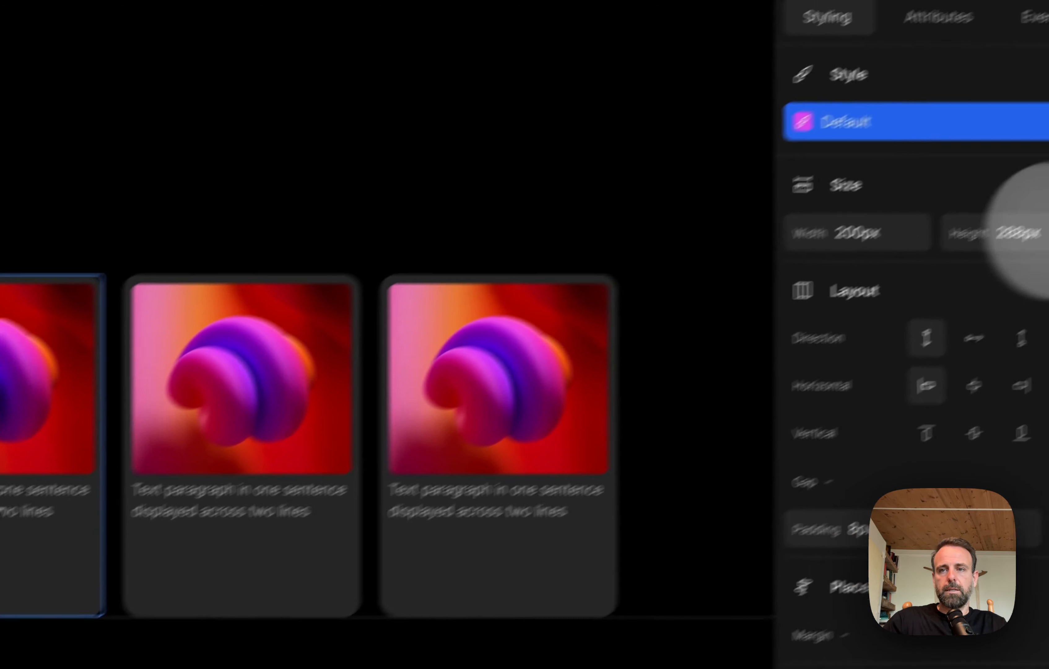
pyautogui.click(1014, 235)
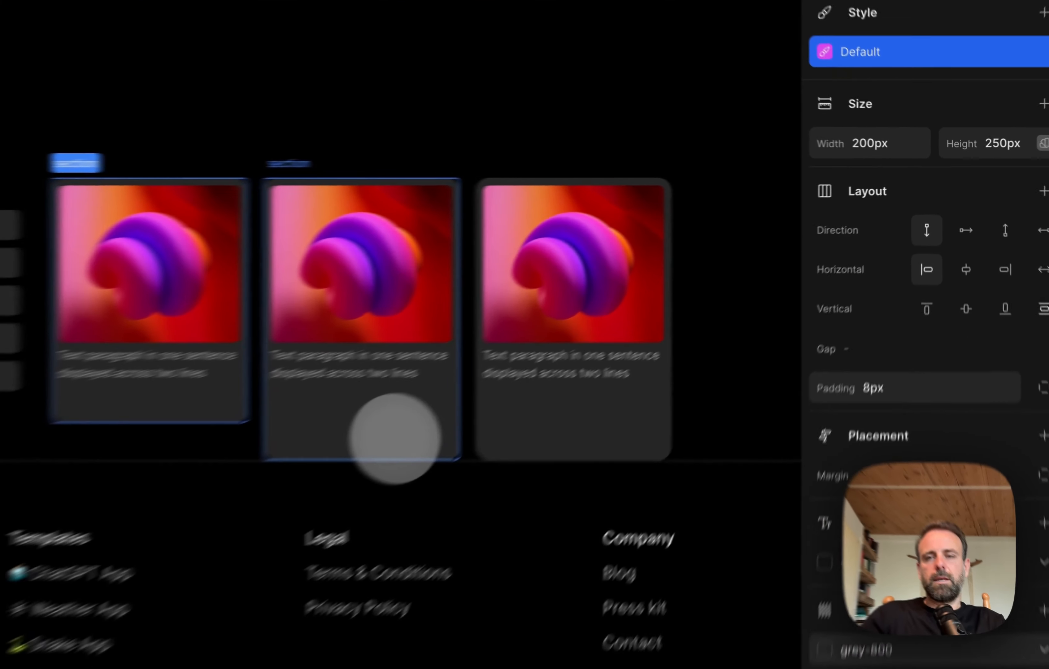
pyautogui.click(615, 329)
pyautogui.click(982, 149)
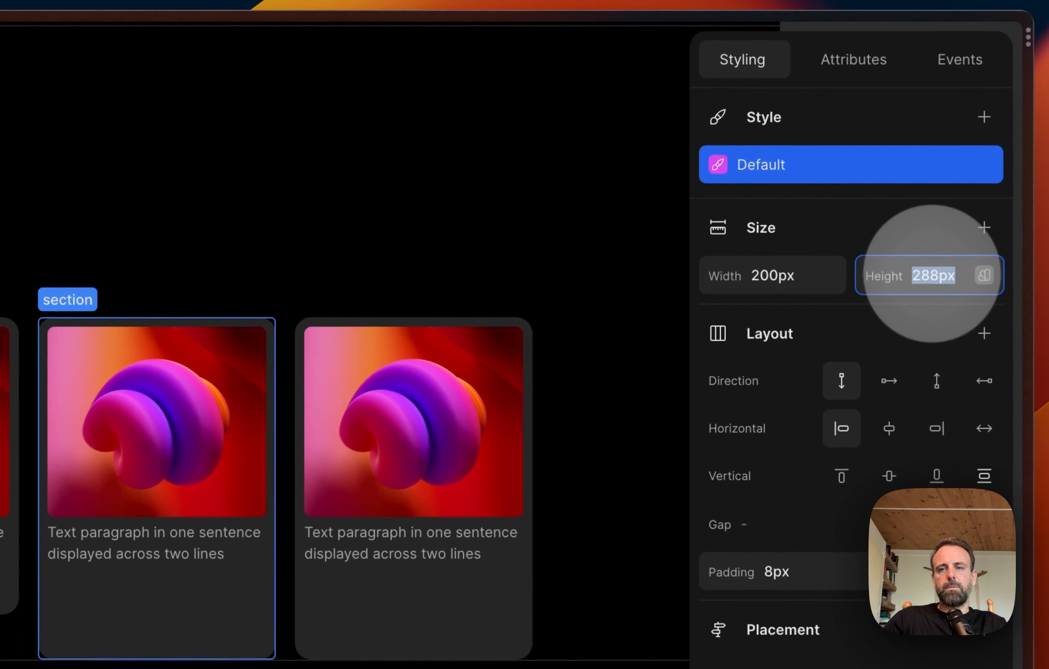
pyautogui.click(935, 275)
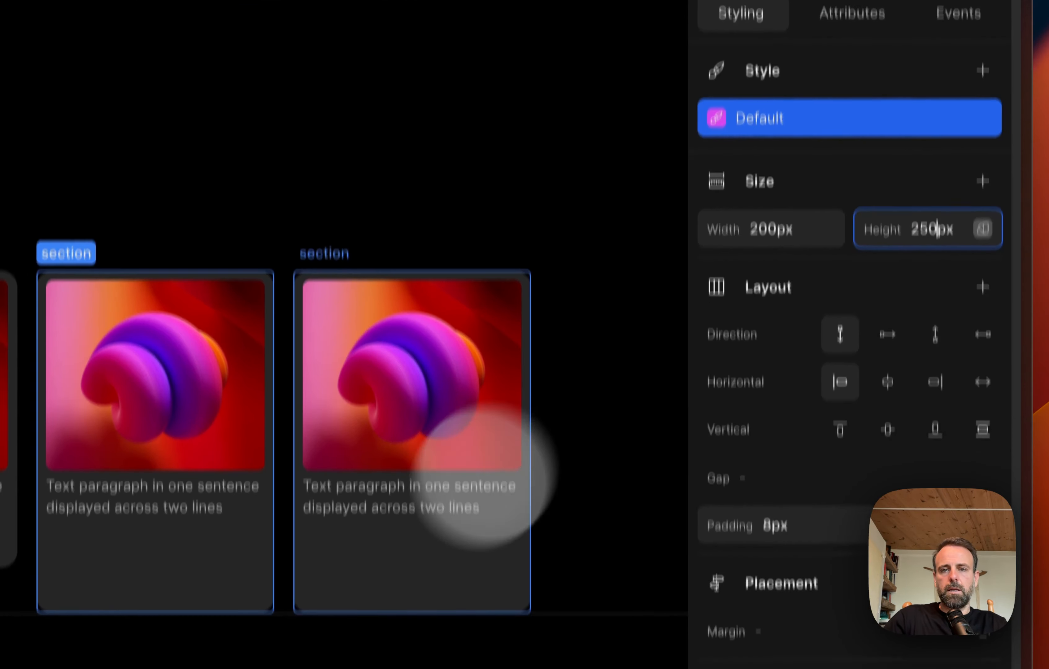
# Step: Set the height of the third card section to 250px
pyautogui.click(383, 627)
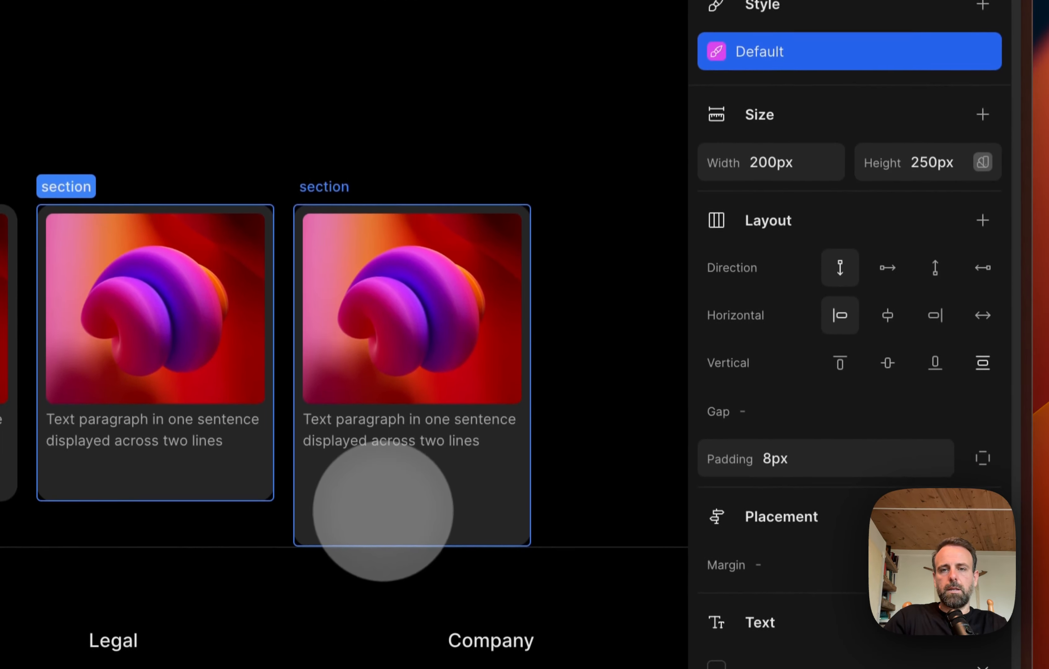
pyautogui.moveTo(912, 283); pyautogui.dragTo(924, 284)
pyautogui.click(935, 260)
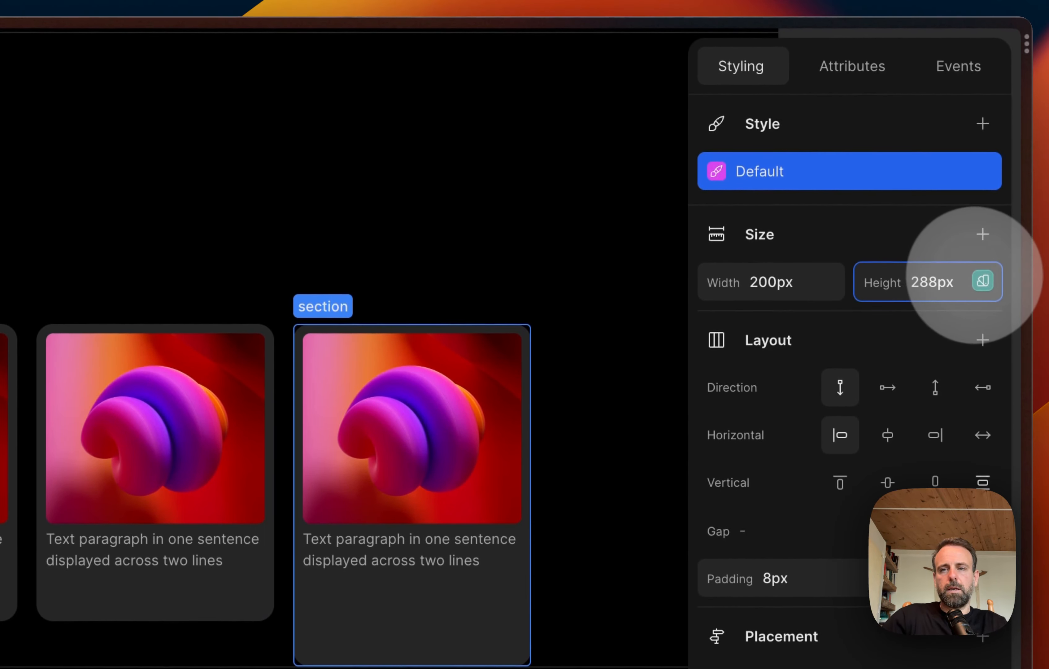
pyautogui.hotkey('shift', 'Left')
pyautogui.hotkey('shift', 'Left')
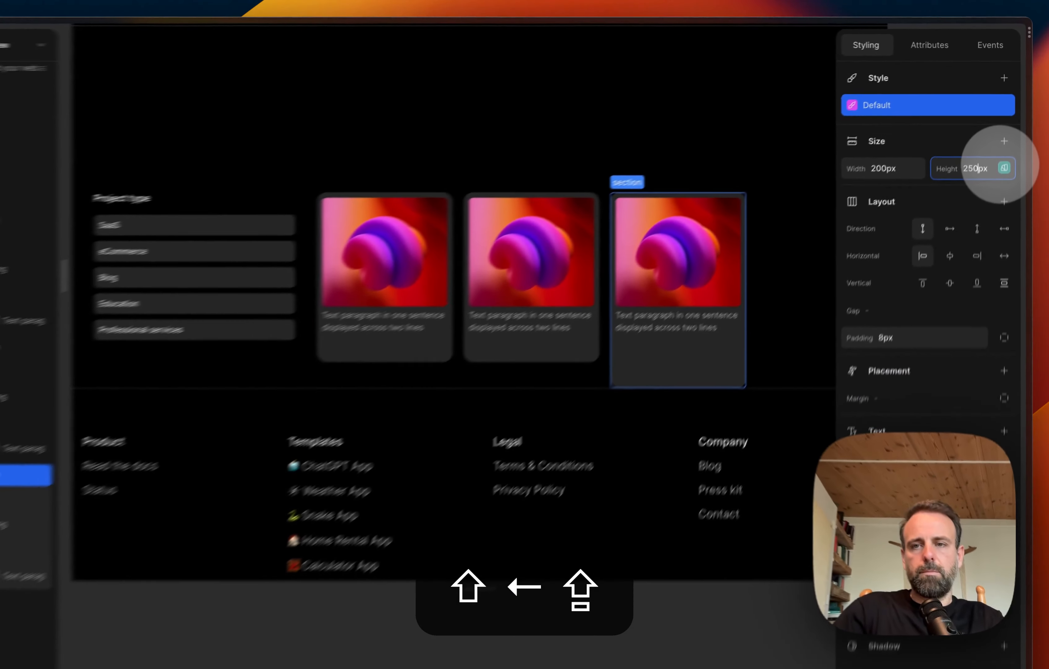
pyautogui.write('50')
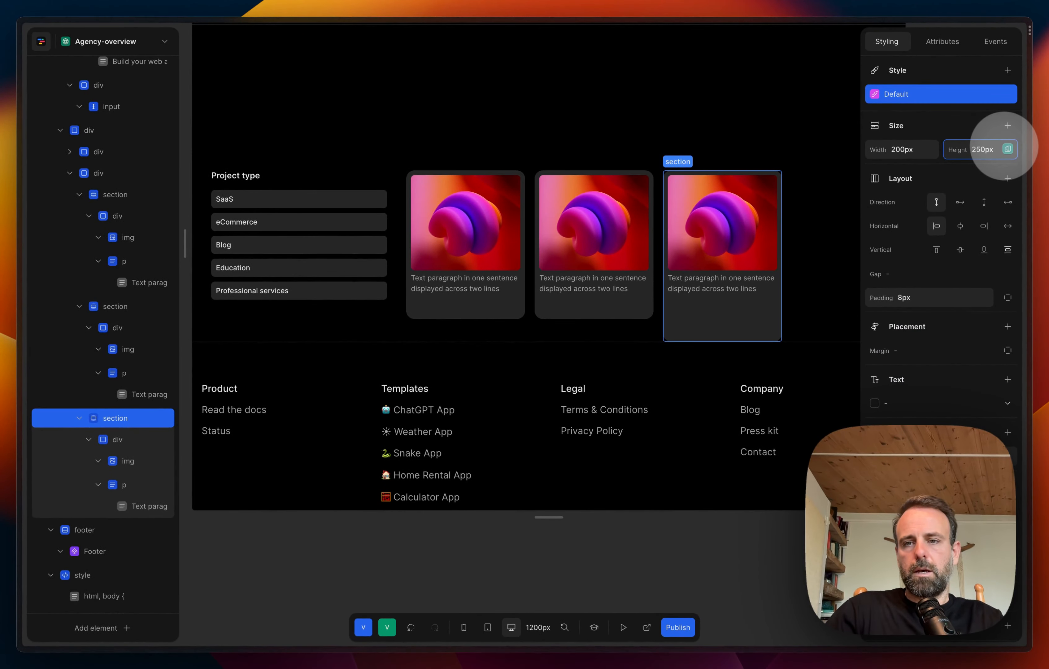
pyautogui.press('Return')
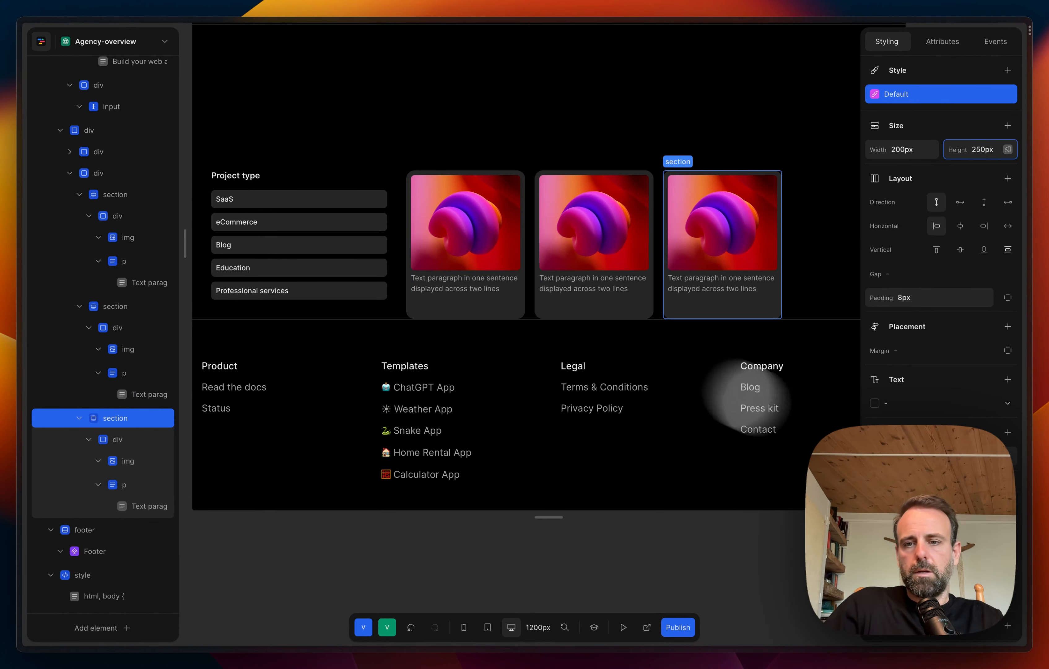
# Step: Clear the background colour of all three card sections
pyautogui.scroll(-1, 933, 443)
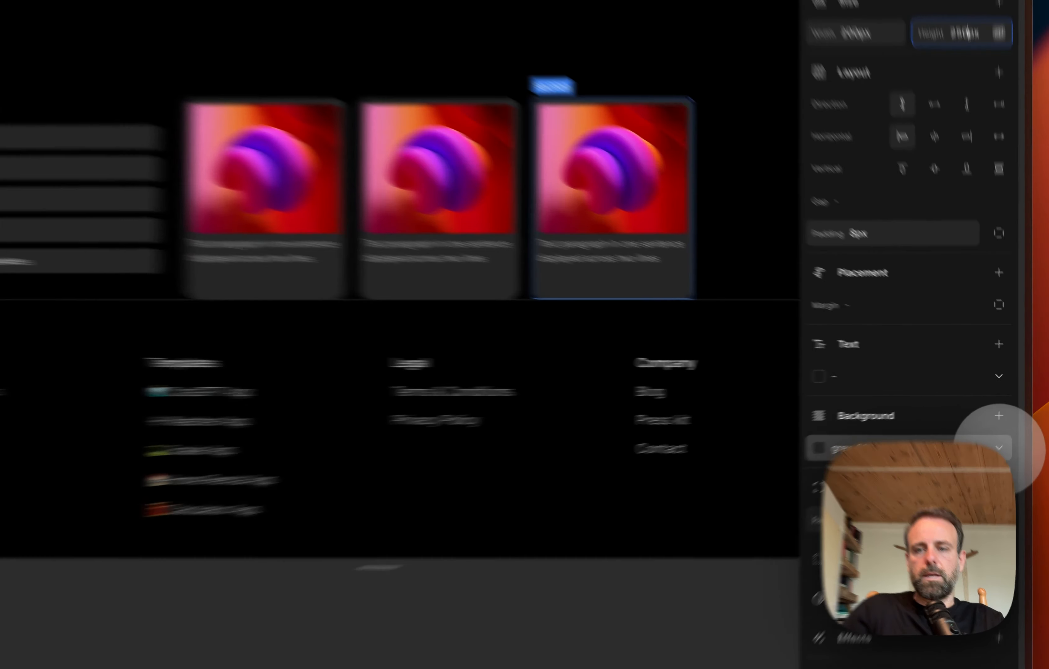
pyautogui.click(1008, 429)
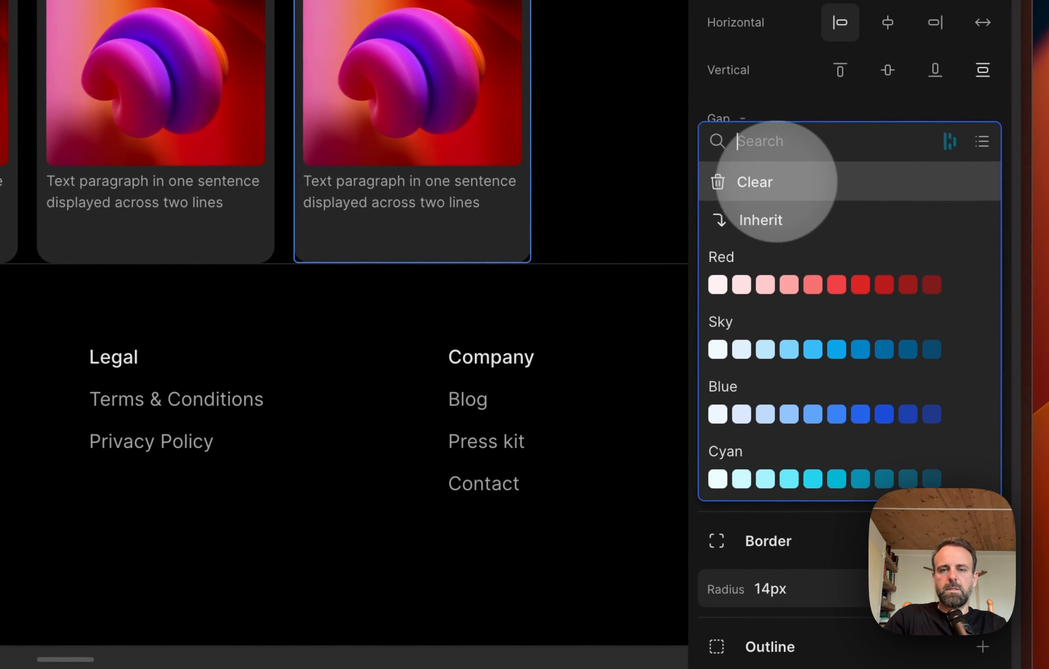
pyautogui.click(777, 181)
pyautogui.click(206, 232)
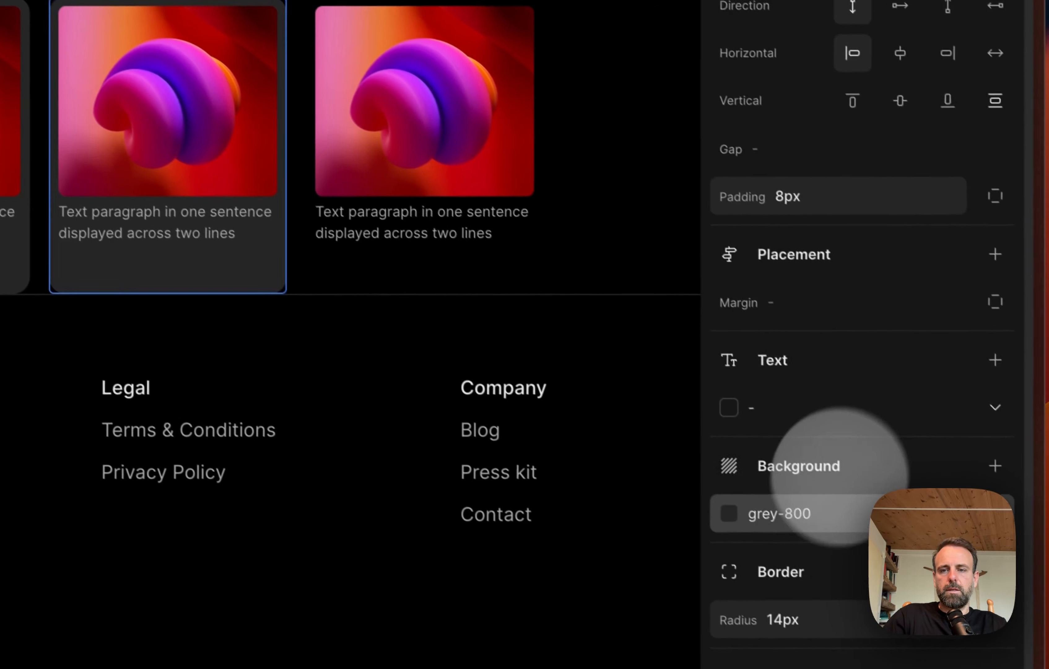
pyautogui.click(949, 509)
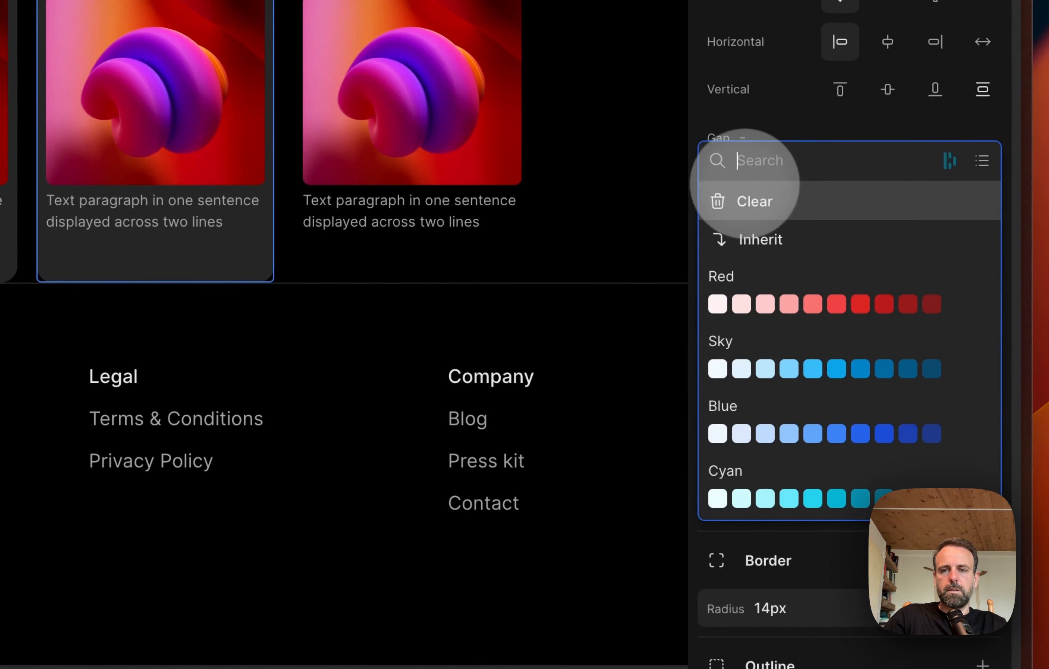
pyautogui.click(746, 183)
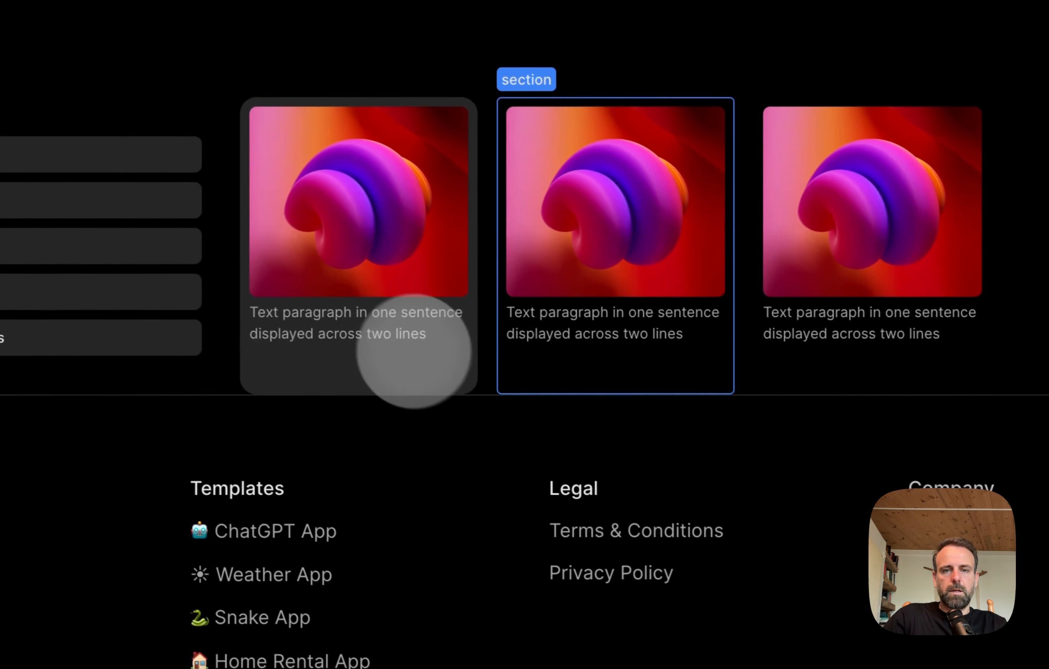
pyautogui.click(458, 374)
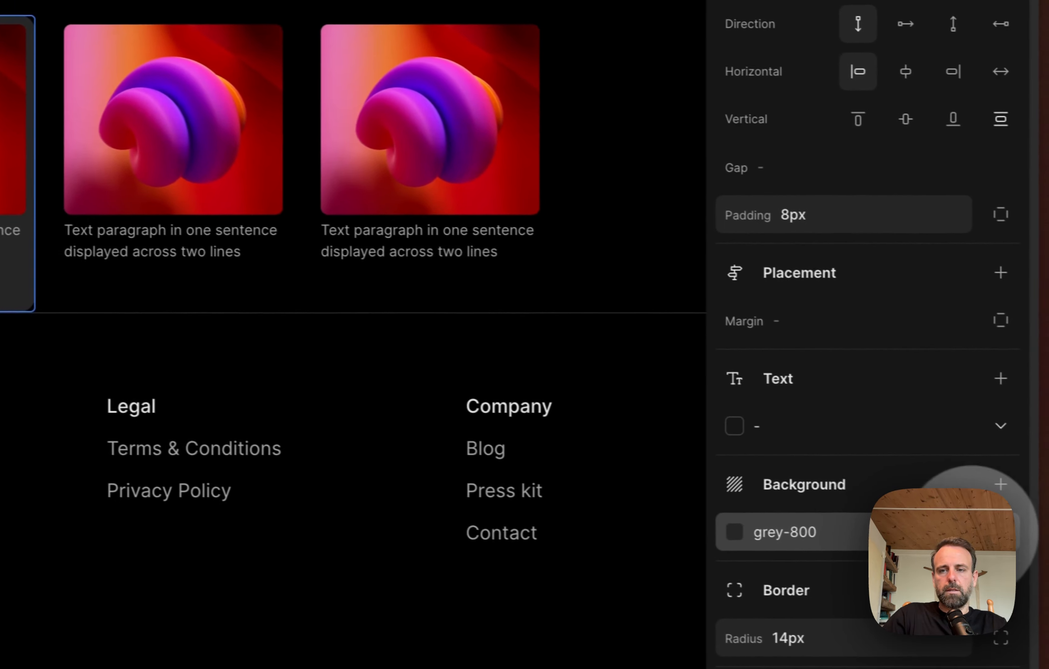
pyautogui.click(961, 506)
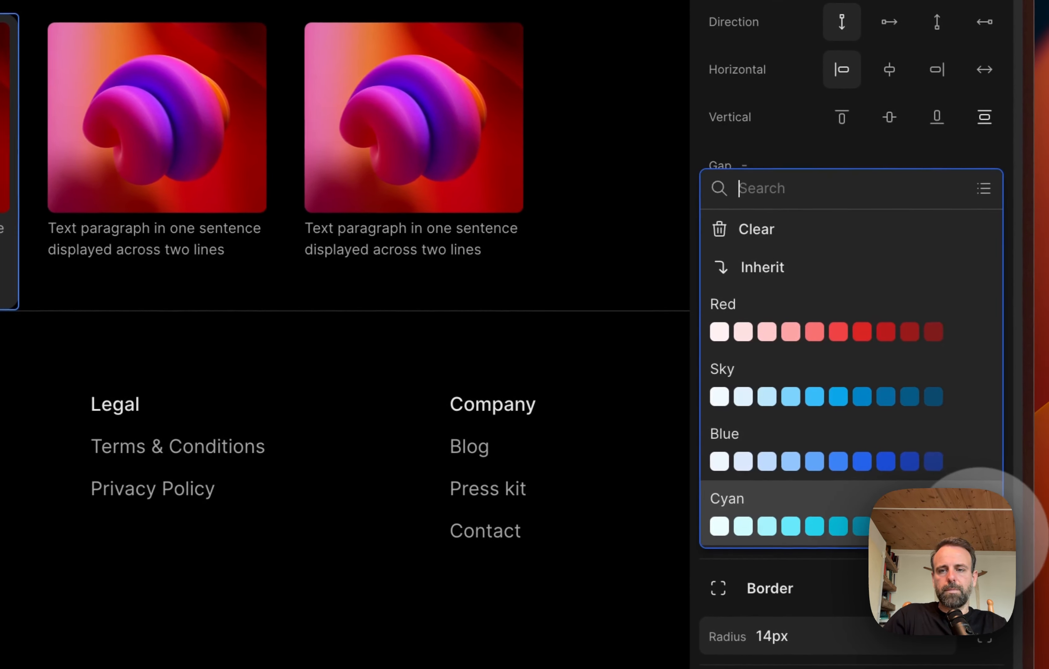
pyautogui.click(796, 225)
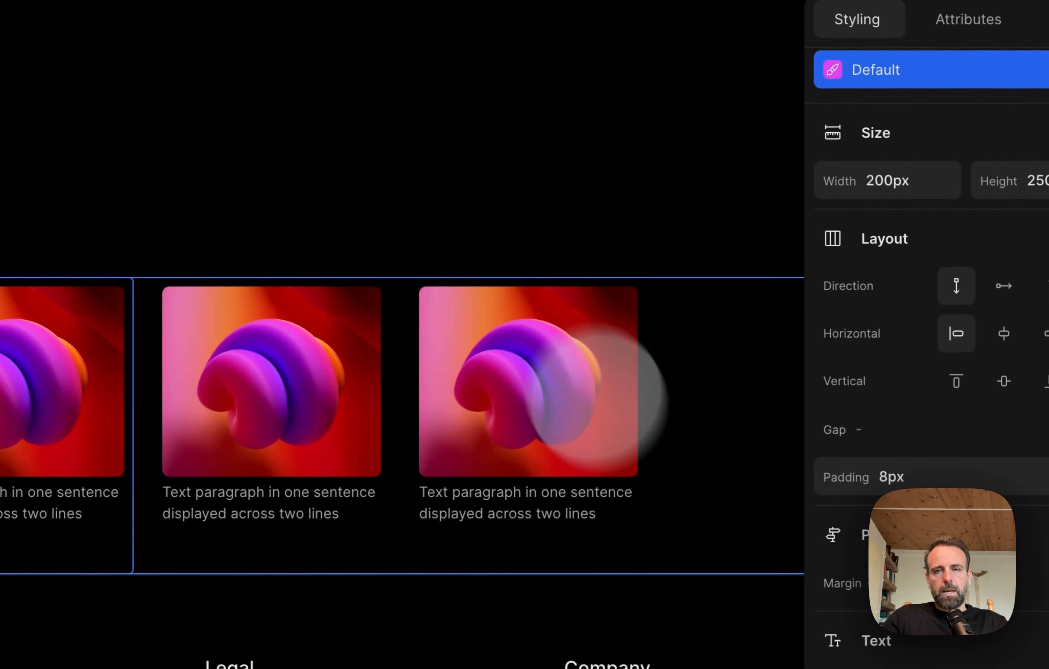
# Step: Set the height of the first card's image to 120px
pyautogui.click(940, 405)
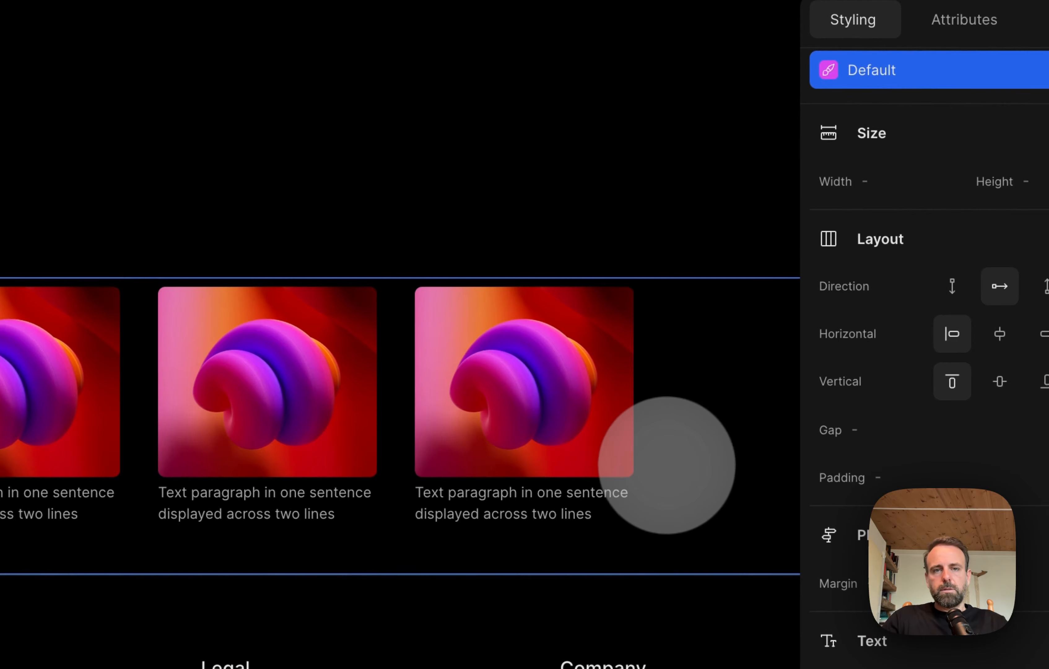
pyautogui.scroll(5, 667, 465)
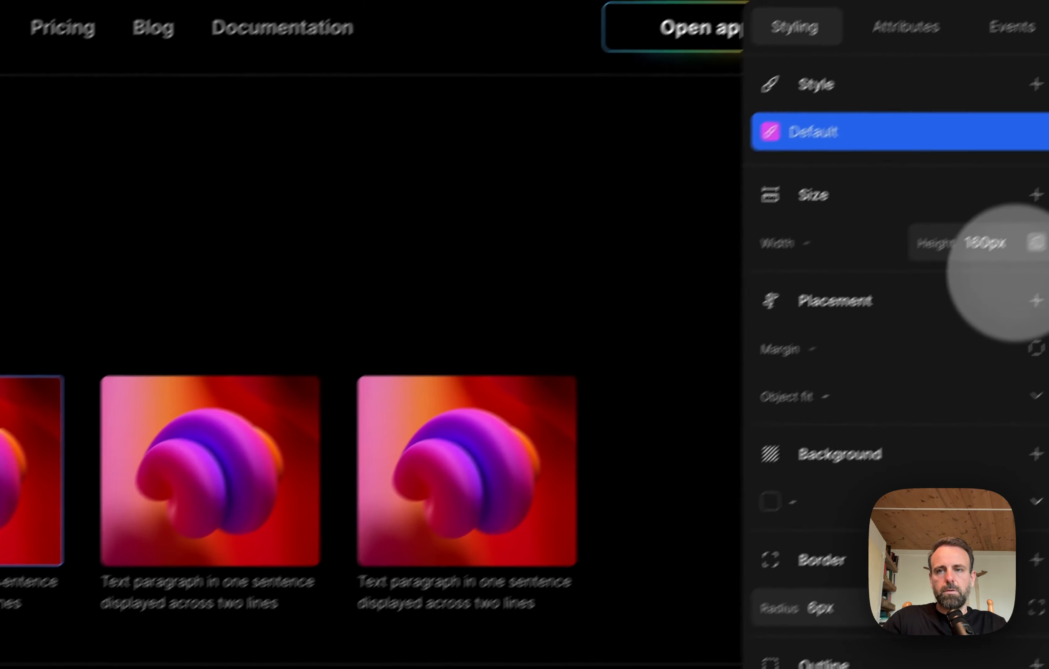
pyautogui.click(935, 277)
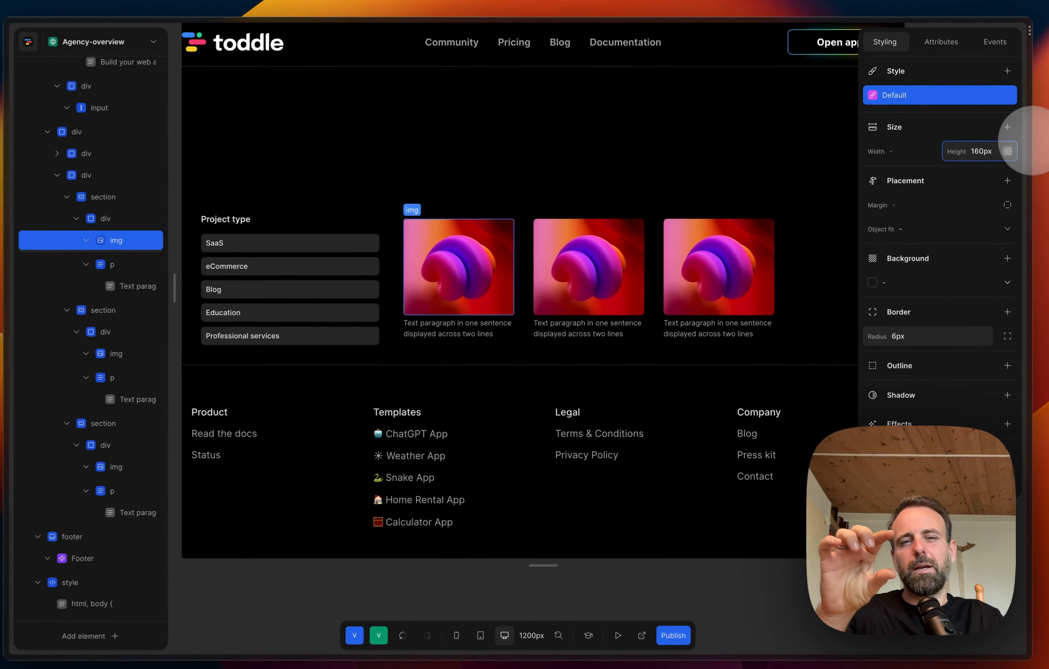
pyautogui.hotkey('shift', 'Left')
pyautogui.hotkey('shift', 'Left')
pyautogui.hotkey('shift', 'Left')
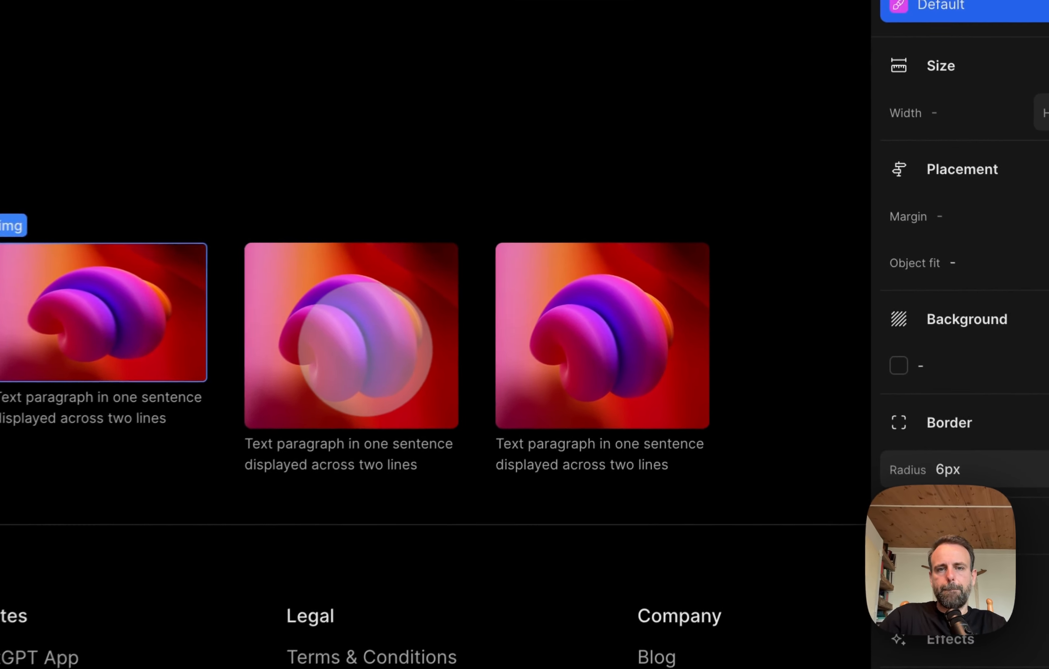
# Step: Set the height of the images in the second and third cards to 120px
pyautogui.click(626, 275)
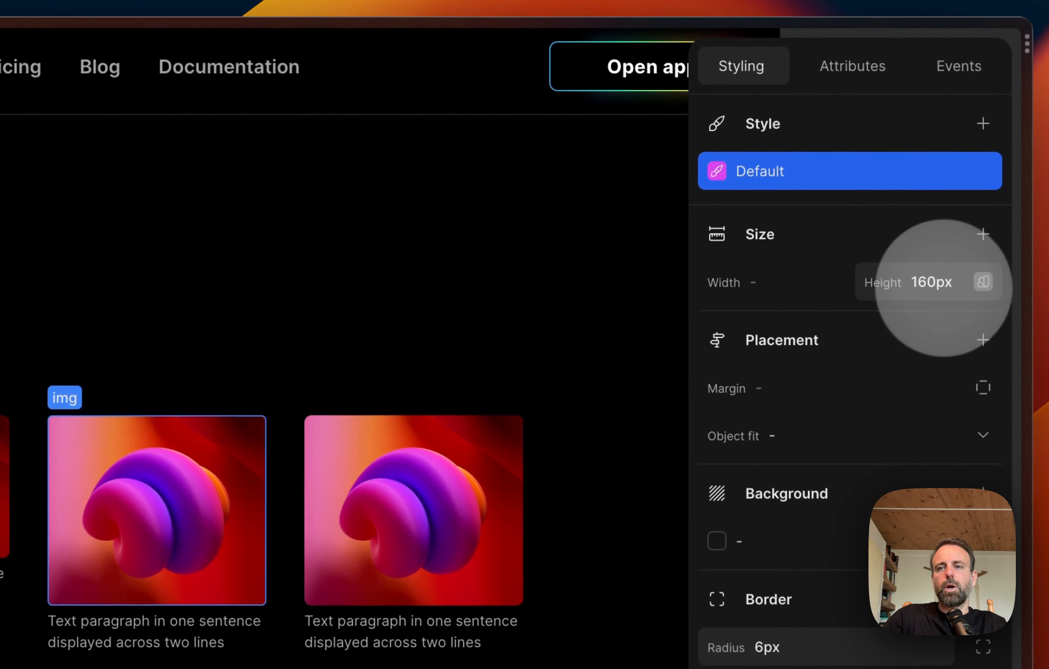
pyautogui.moveTo(912, 284); pyautogui.dragTo(925, 284)
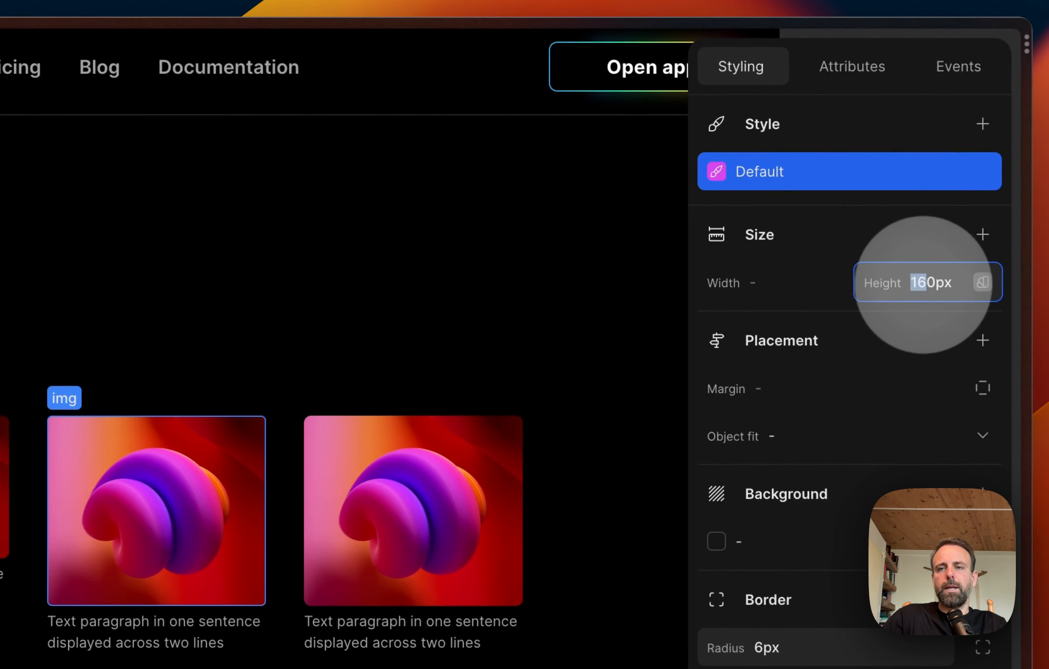
pyautogui.write('12')
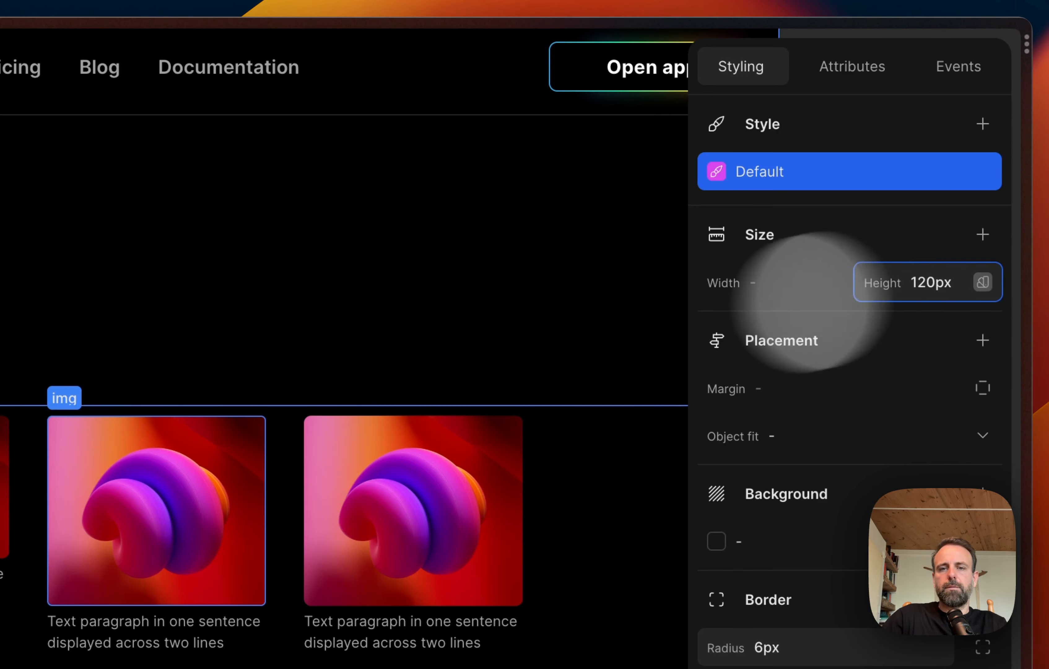
pyautogui.click(488, 447)
pyautogui.moveTo(911, 282); pyautogui.dragTo(918, 280)
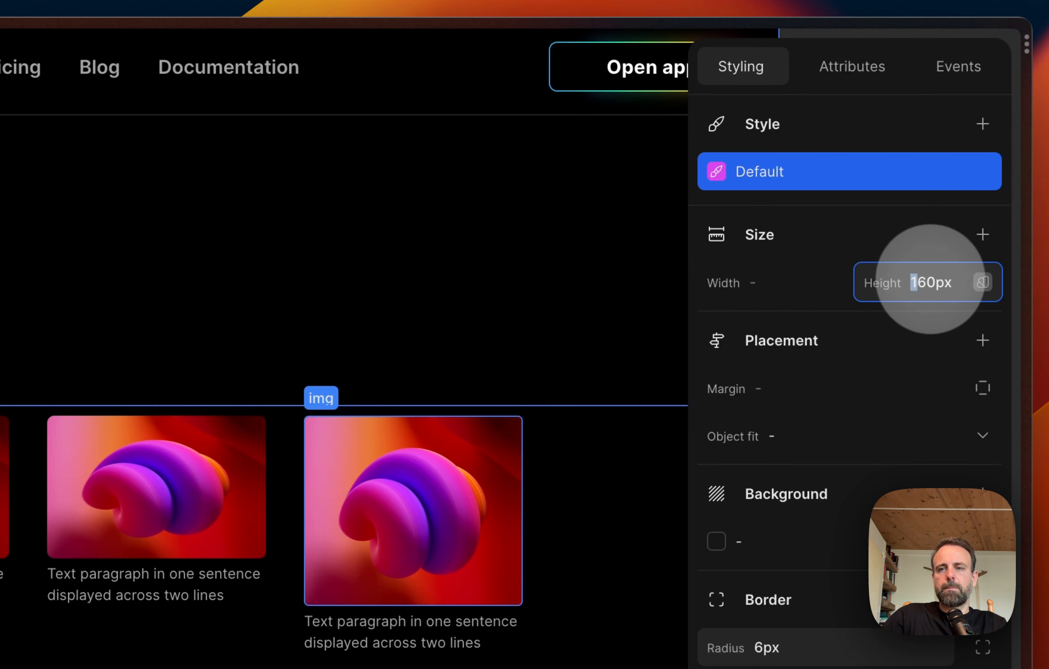
pyautogui.click(934, 282)
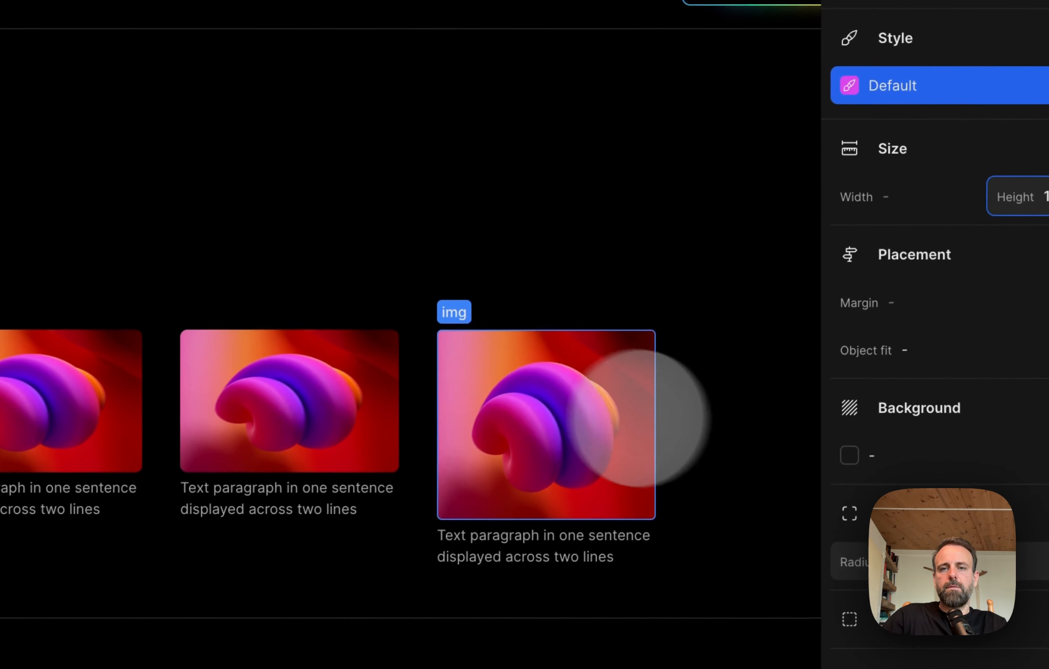
pyautogui.click(140, 482)
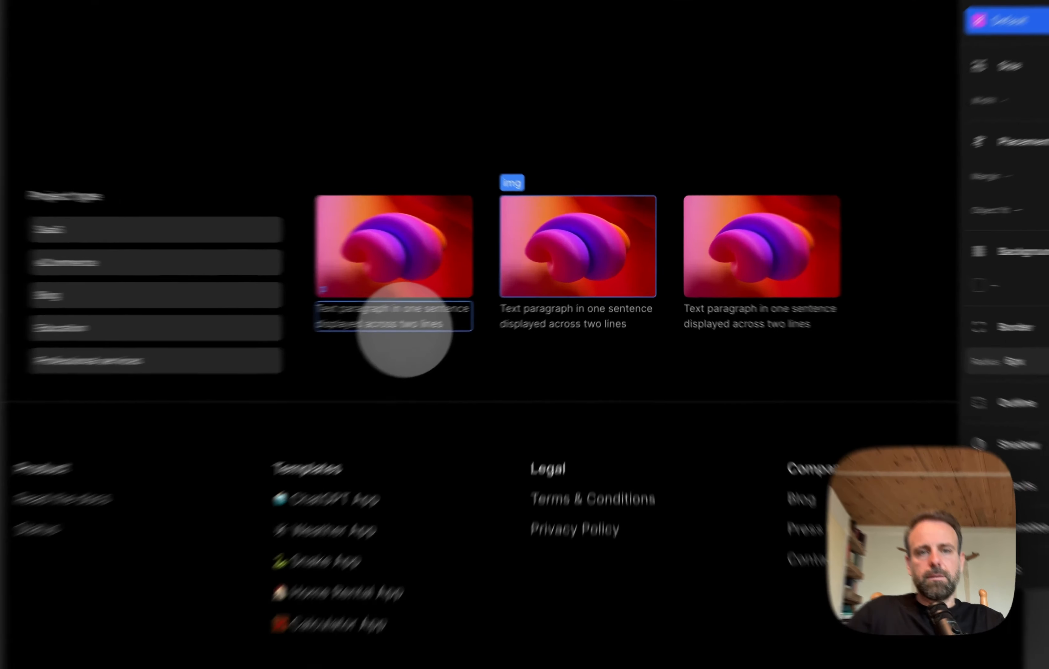
# Step: Try font-size-base as the text size of the first card's paragraph
pyautogui.click(474, 309)
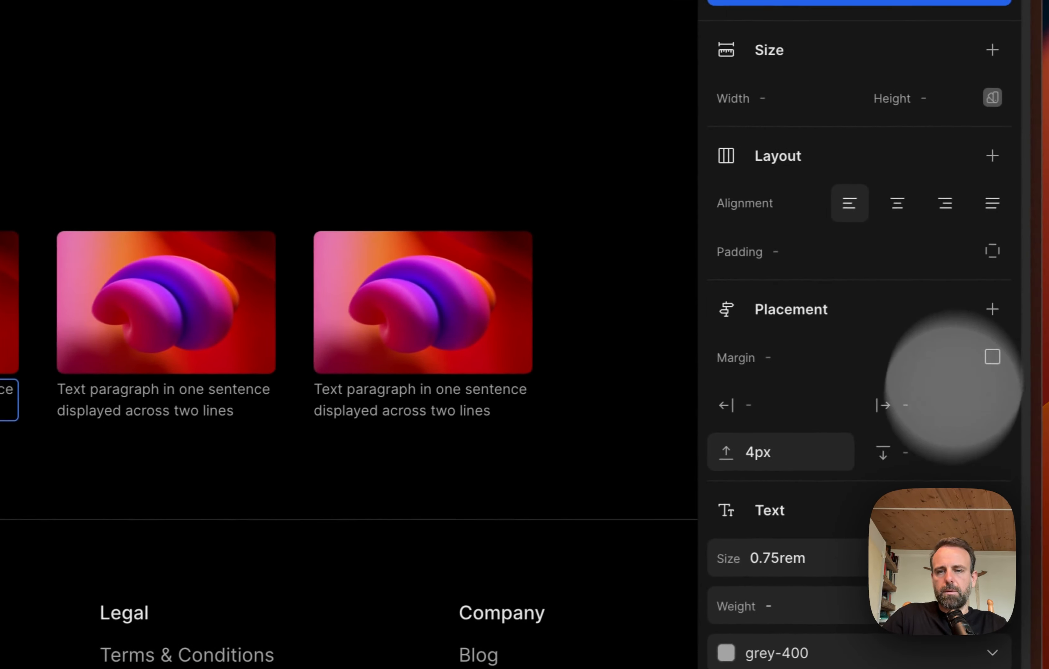
pyautogui.scroll(-2, 971, 542)
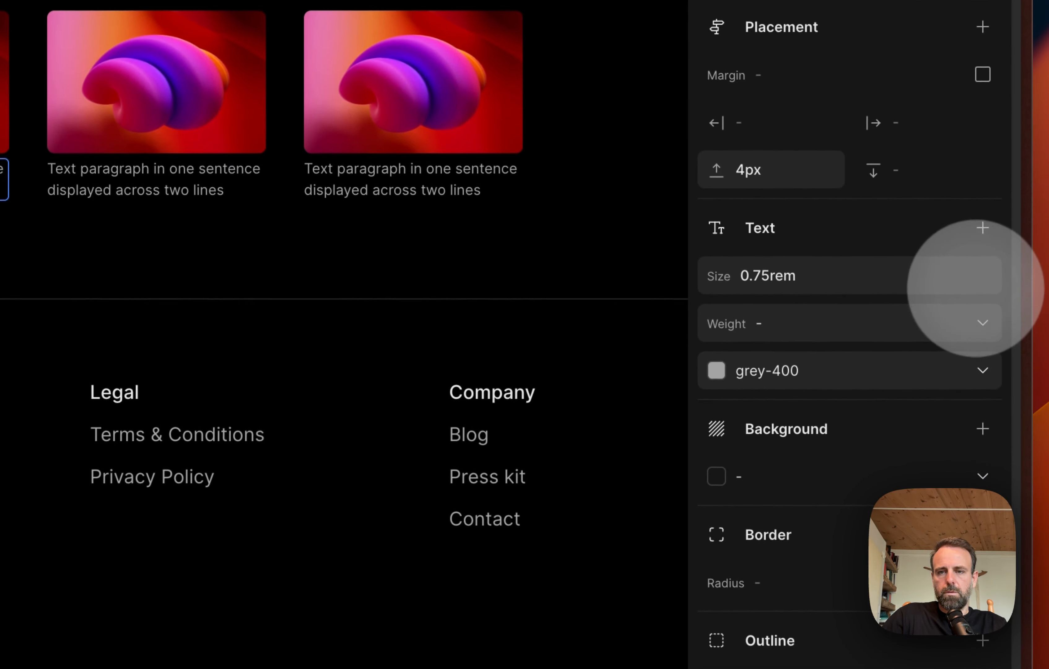
pyautogui.click(903, 277)
pyautogui.click(986, 276)
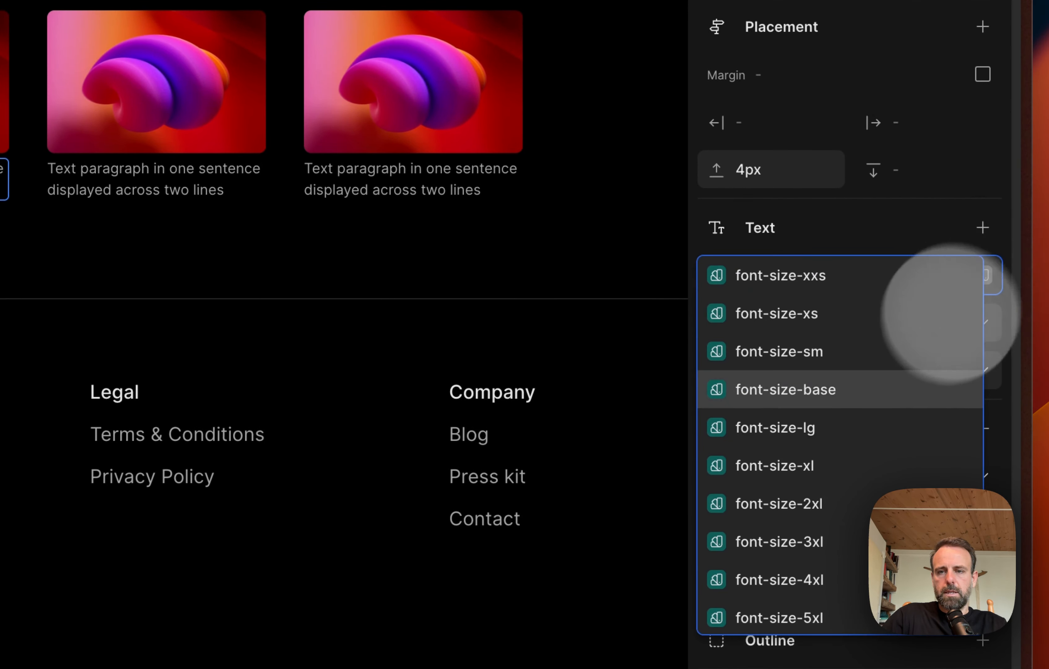
pyautogui.scroll(-1, 885, 398)
pyautogui.click(844, 375)
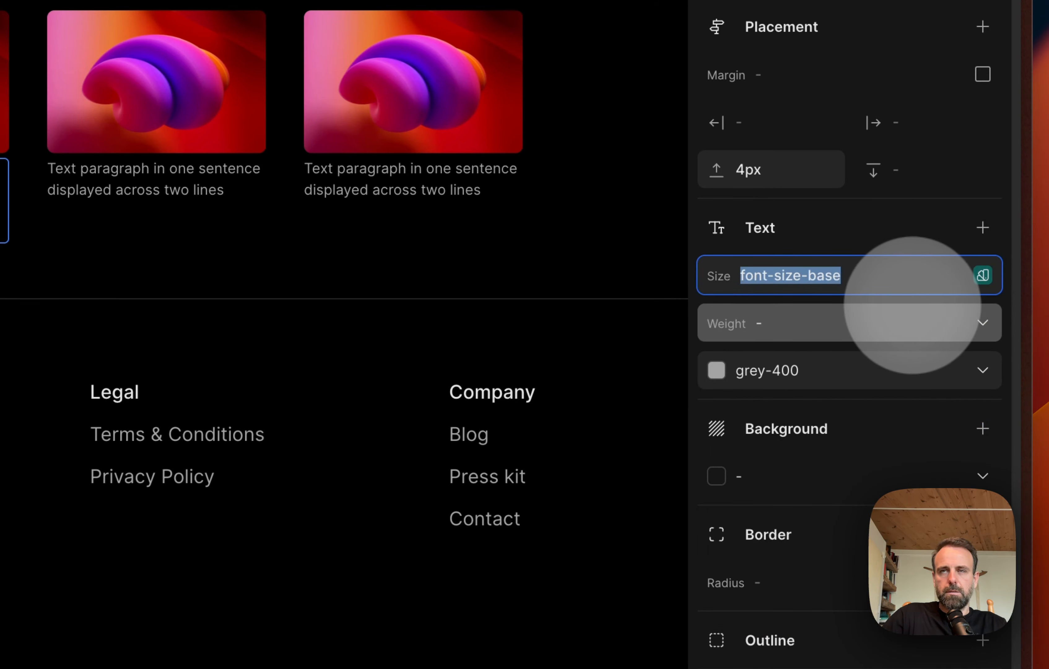
# Step: Try text-sm and font-size-xs as the text size of the first card's paragraph
pyautogui.click(983, 274)
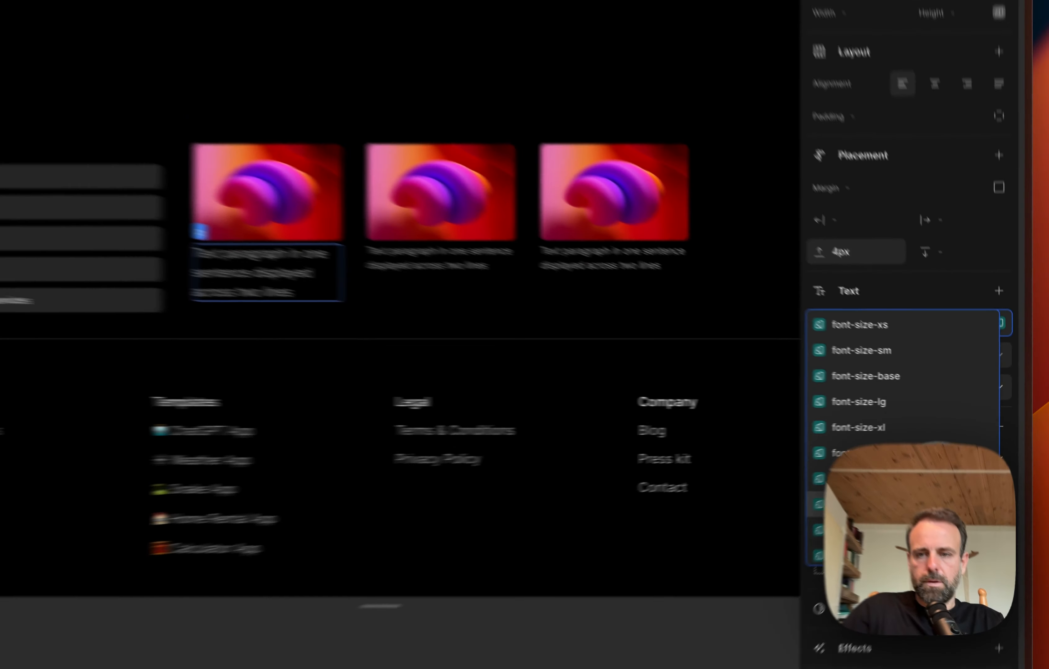
pyautogui.scroll(1, 908, 434)
pyautogui.scroll(-3, 908, 433)
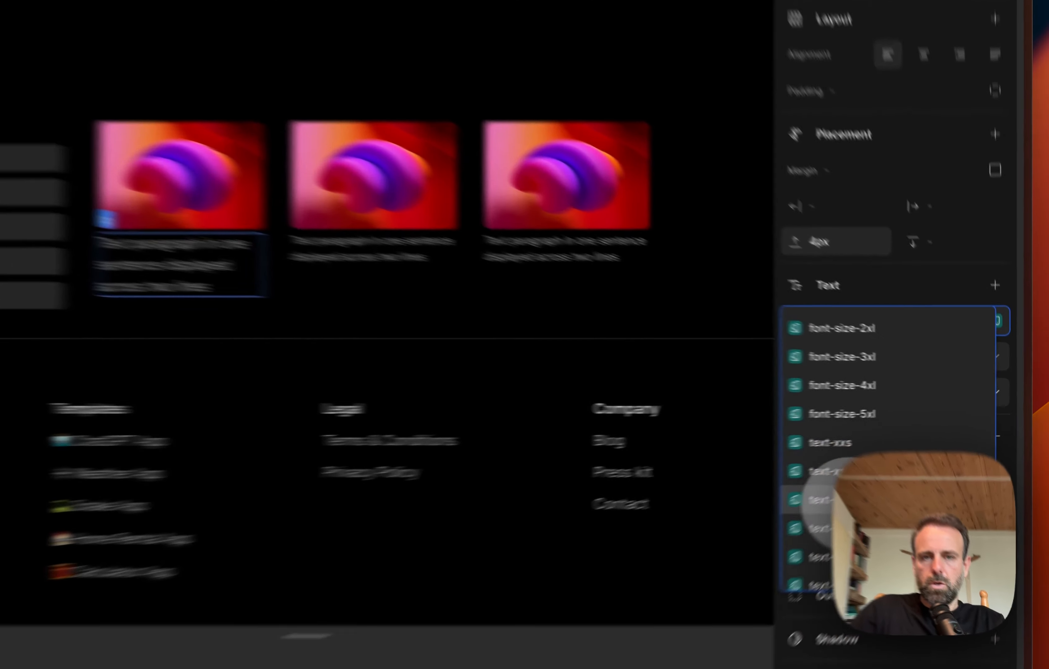
pyautogui.click(899, 467)
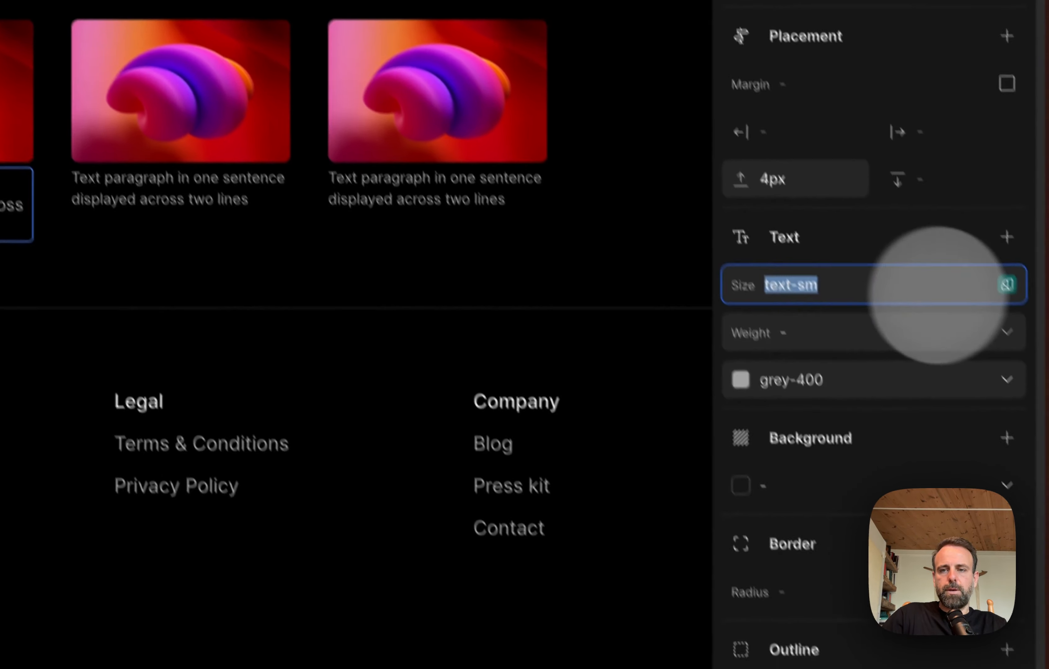
pyautogui.click(983, 294)
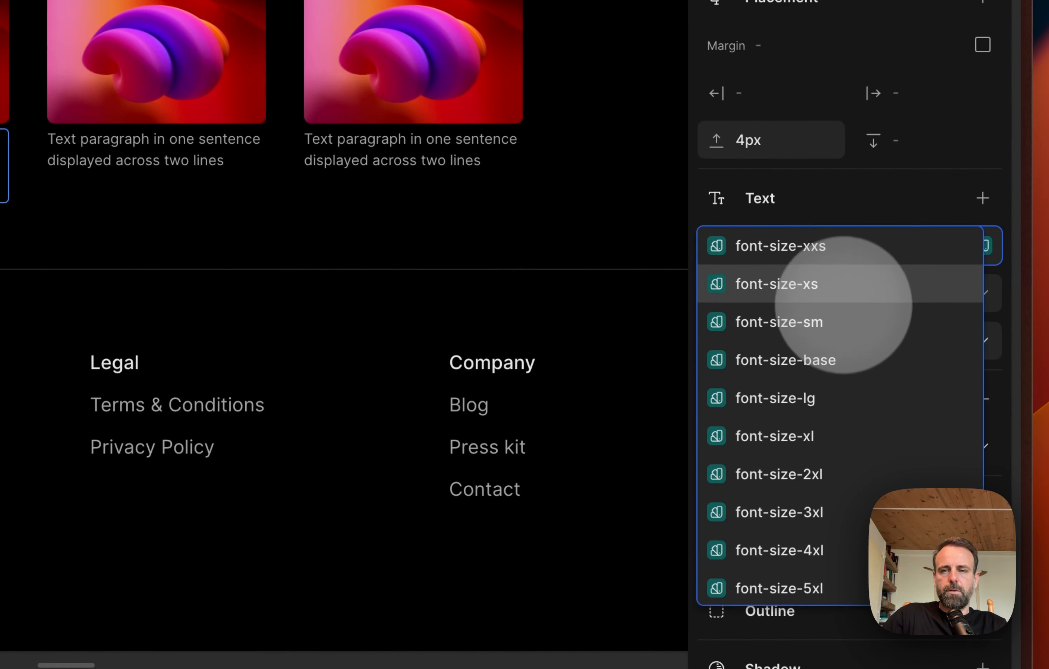
pyautogui.click(844, 297)
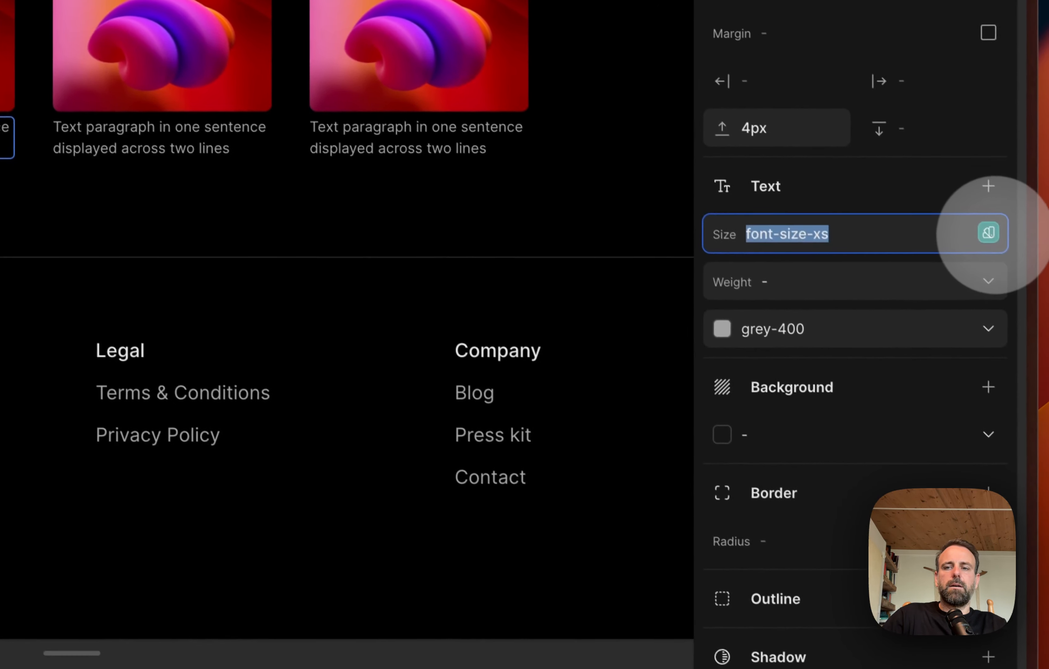
# Step: Set the text size of the first and second cards' paragraphs to font-size-sm
pyautogui.click(984, 227)
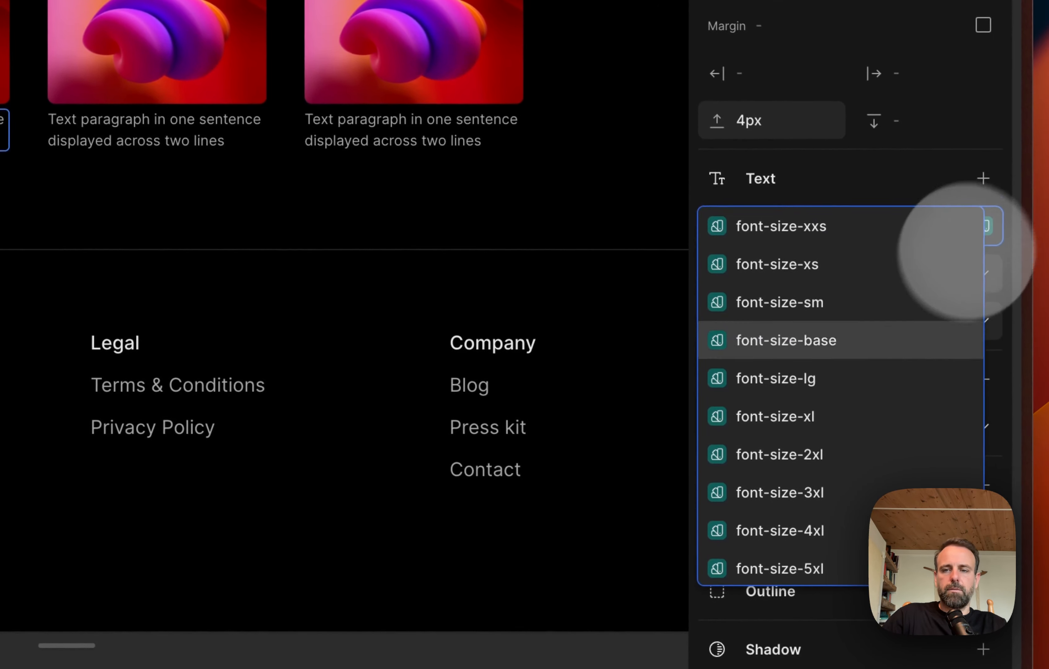
pyautogui.click(866, 301)
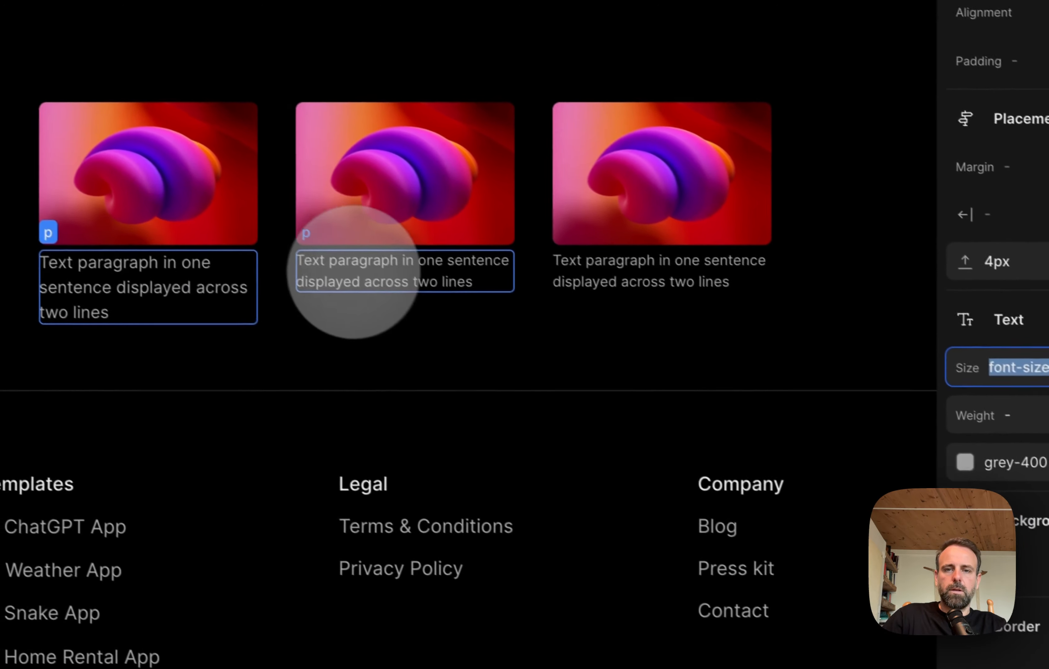
pyautogui.click(208, 130)
pyautogui.click(1023, 323)
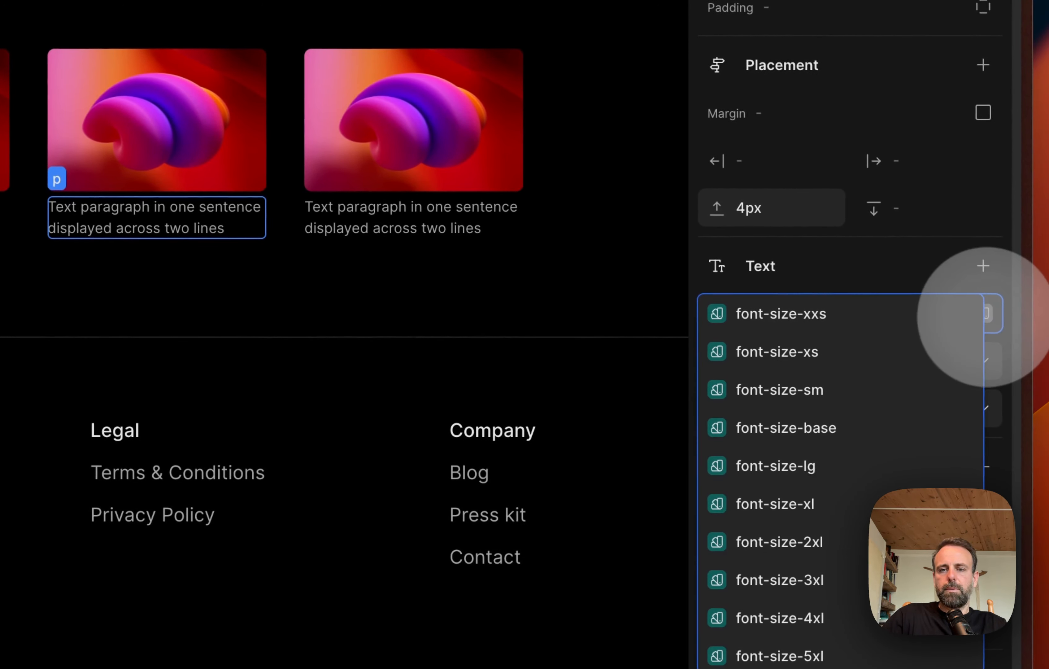
pyautogui.click(871, 390)
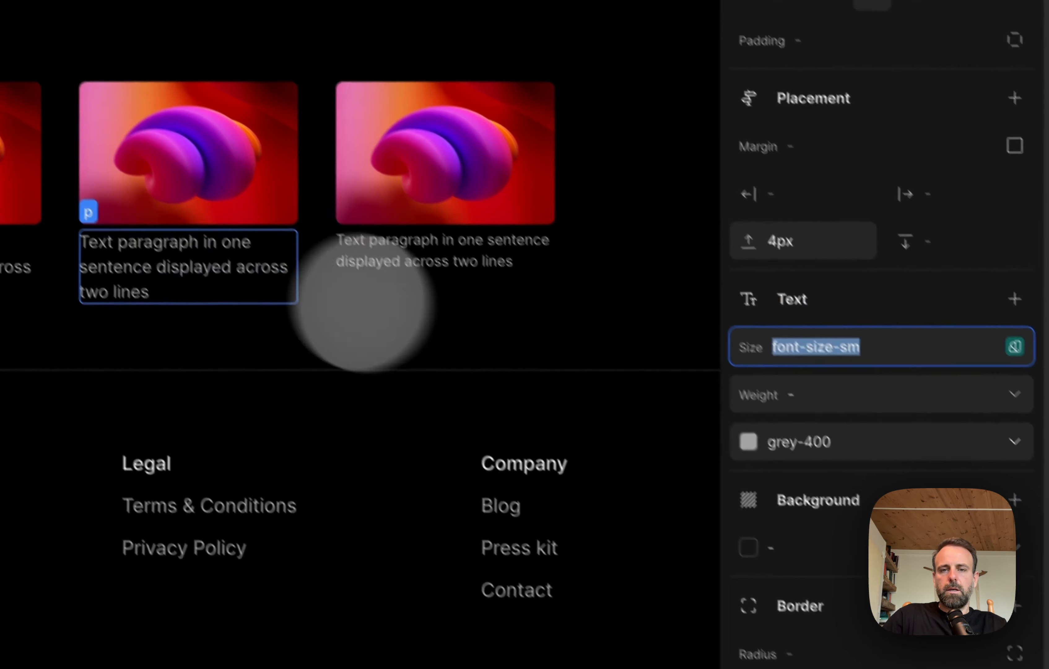
# Step: Set the text size of the third card's paragraph to font-size-sm
pyautogui.click(473, 212)
pyautogui.click(537, 278)
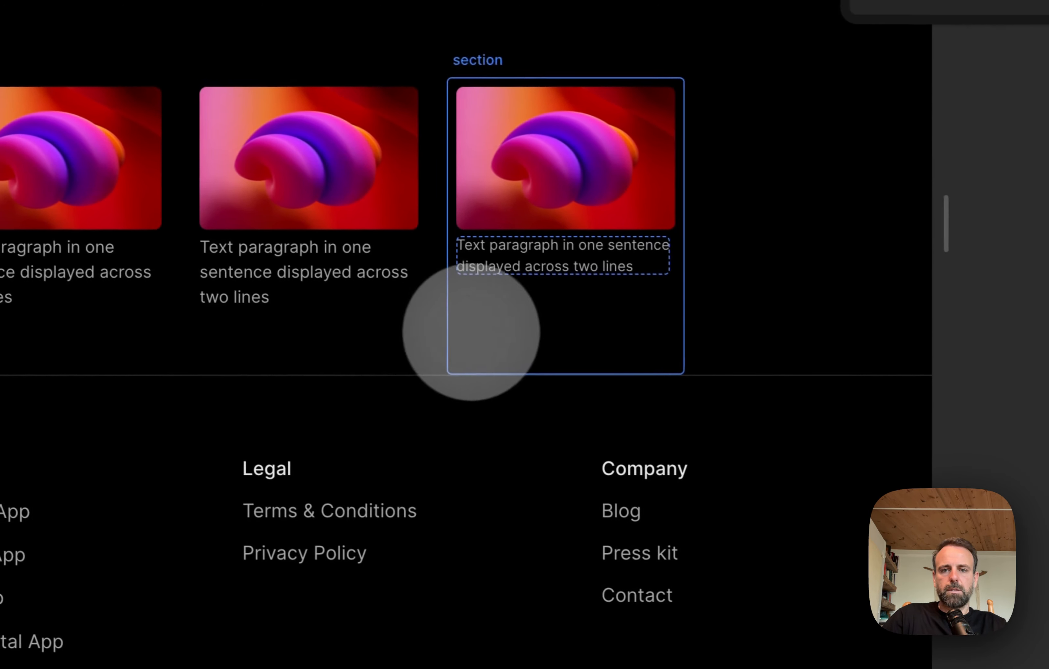
pyautogui.press('Escape')
pyautogui.click(228, 270)
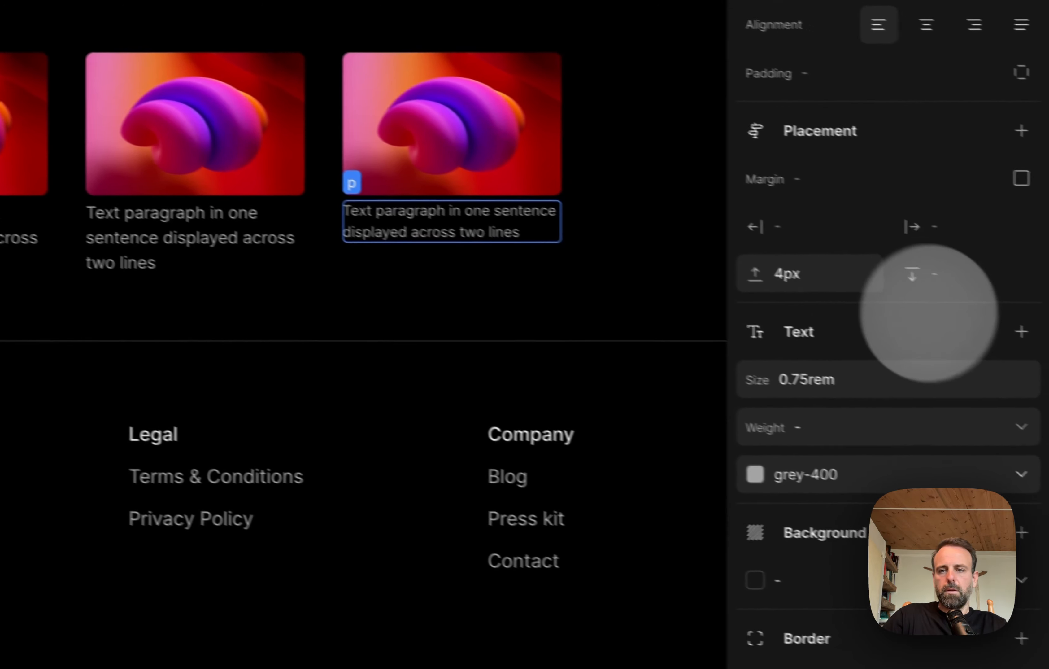
pyautogui.click(1042, 422)
pyautogui.click(983, 367)
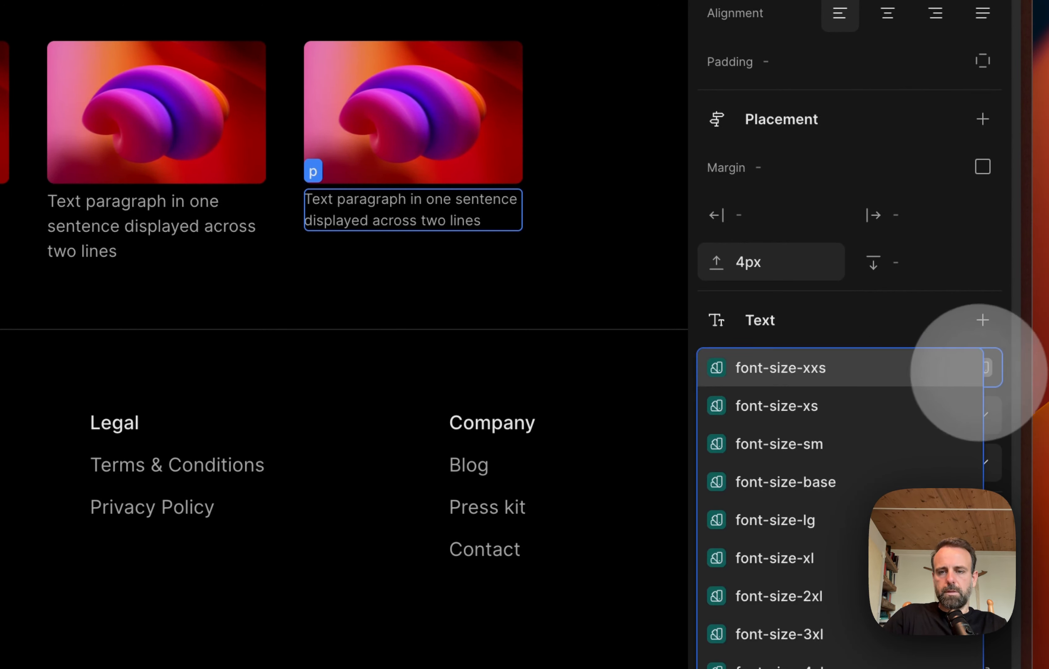
pyautogui.click(847, 452)
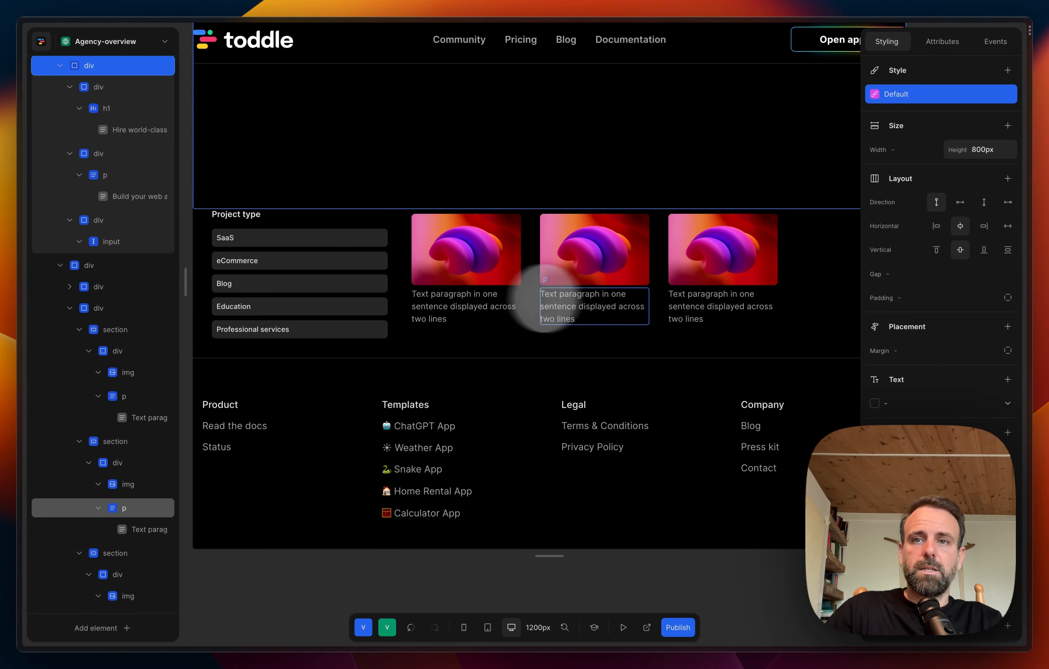
# Step: Select the div containing the three cards and set its width to 60%
pyautogui.hscroll(2, 558, 308)
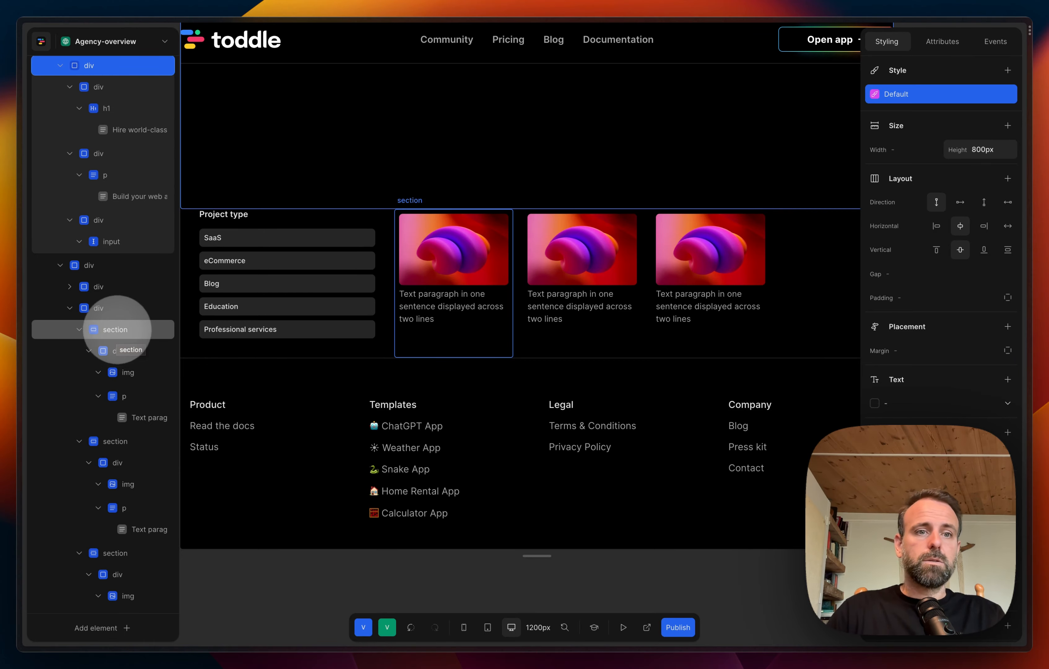
pyautogui.click(112, 308)
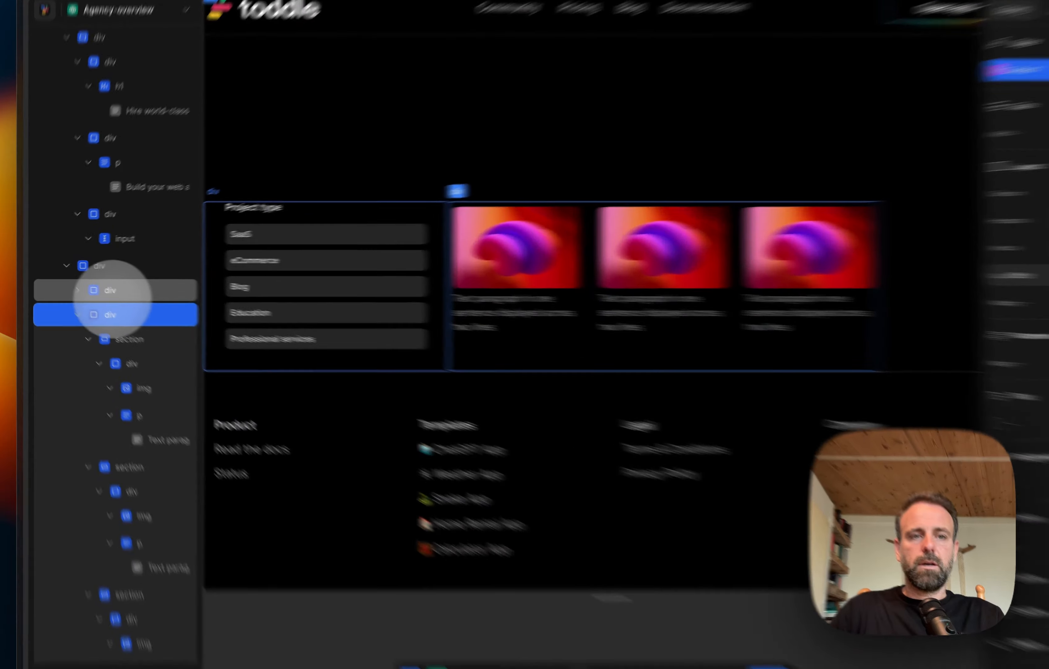
pyautogui.click(109, 290)
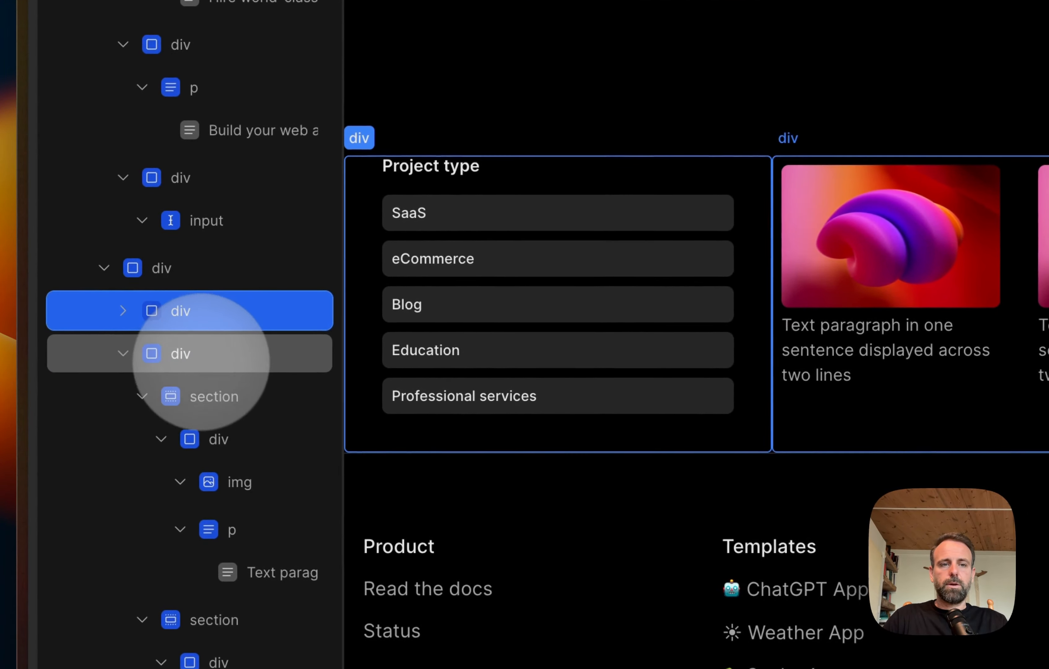
pyautogui.click(205, 364)
pyautogui.click(875, 254)
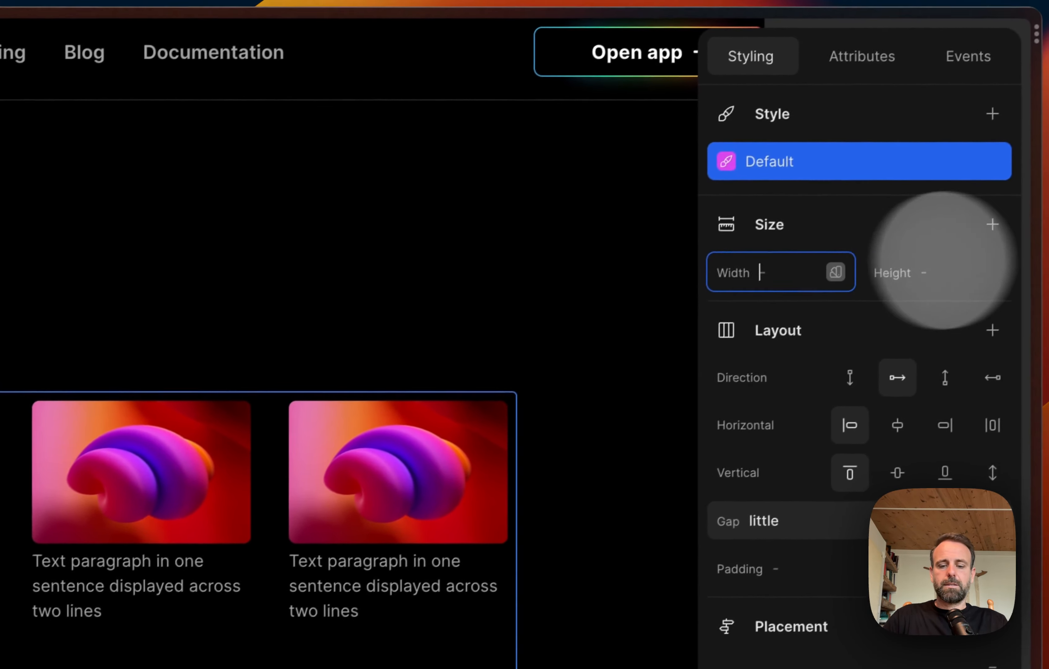
pyautogui.write('80')
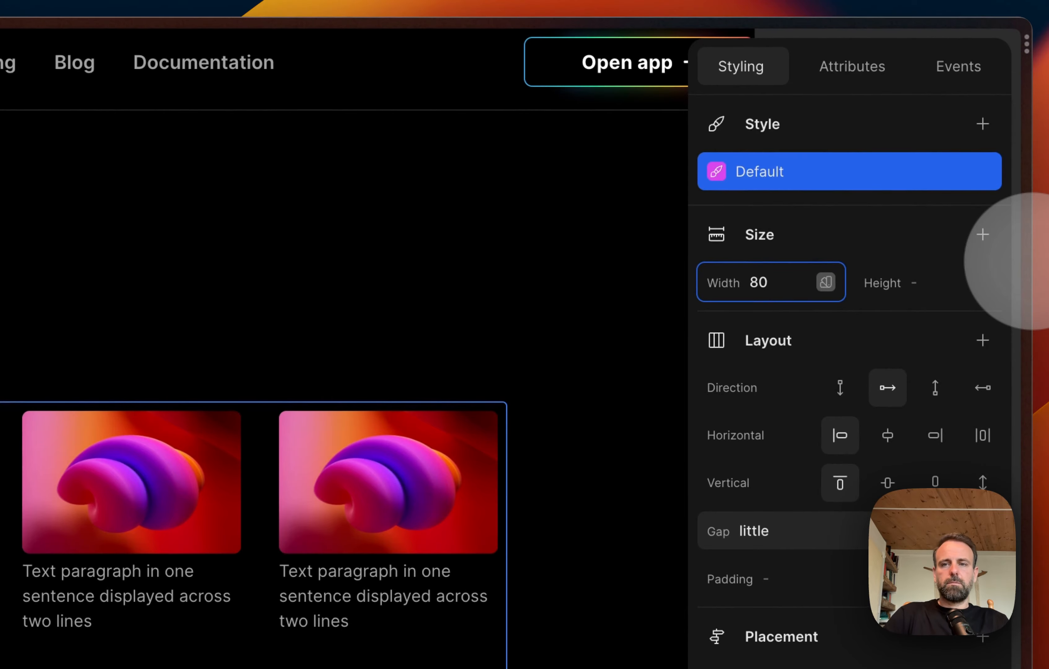
pyautogui.press('BackSpace')
pyautogui.press('BackSpace')
pyautogui.write('6')
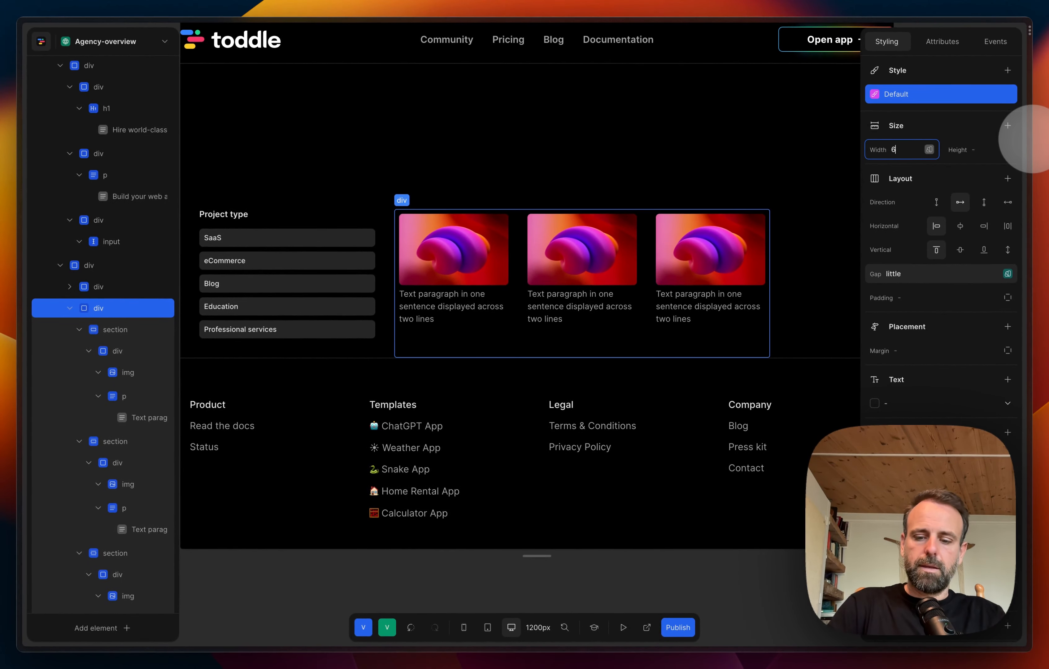
pyautogui.write('0%')
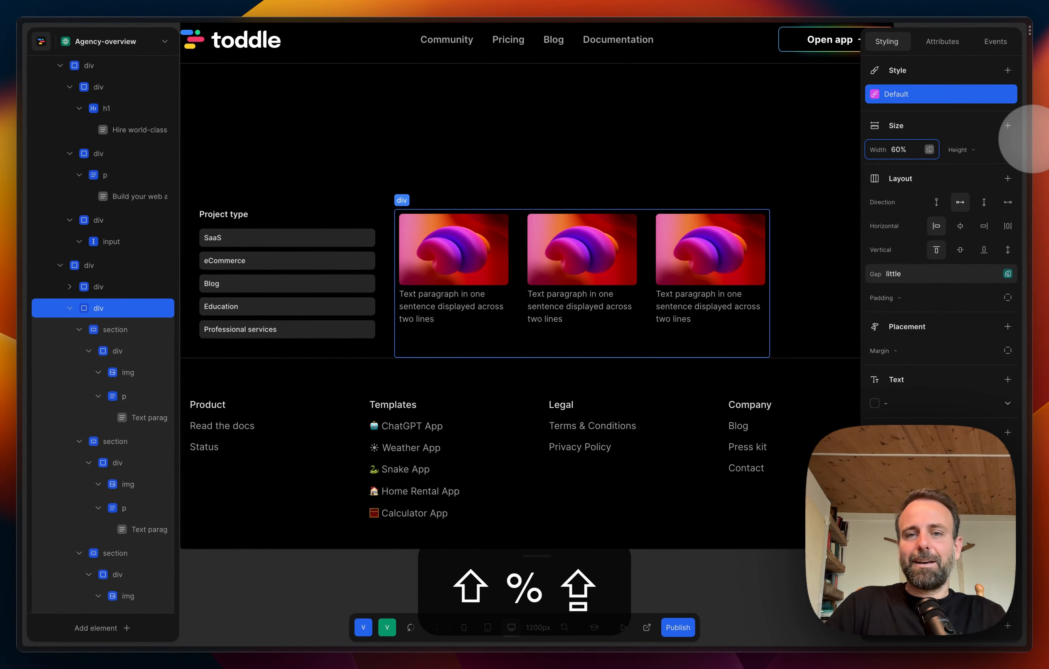
pyautogui.hscroll(5, 769, 300)
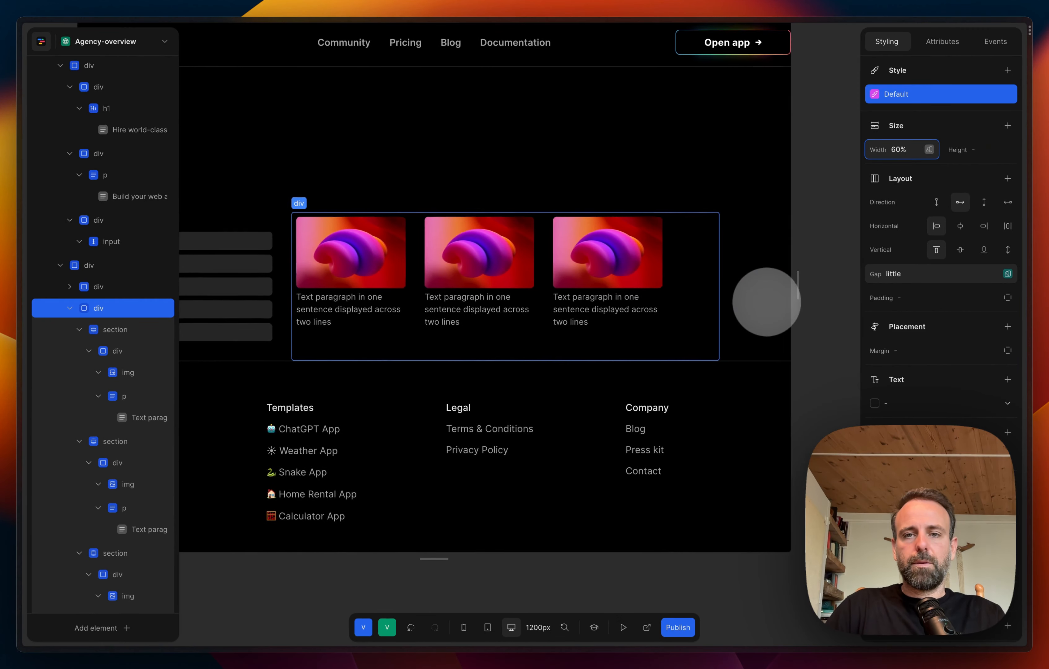
# Step: Try a width of 100% on the div containing the three cards
pyautogui.hotkey('shift', 'Left')
pyautogui.hotkey('shift', 'Left')
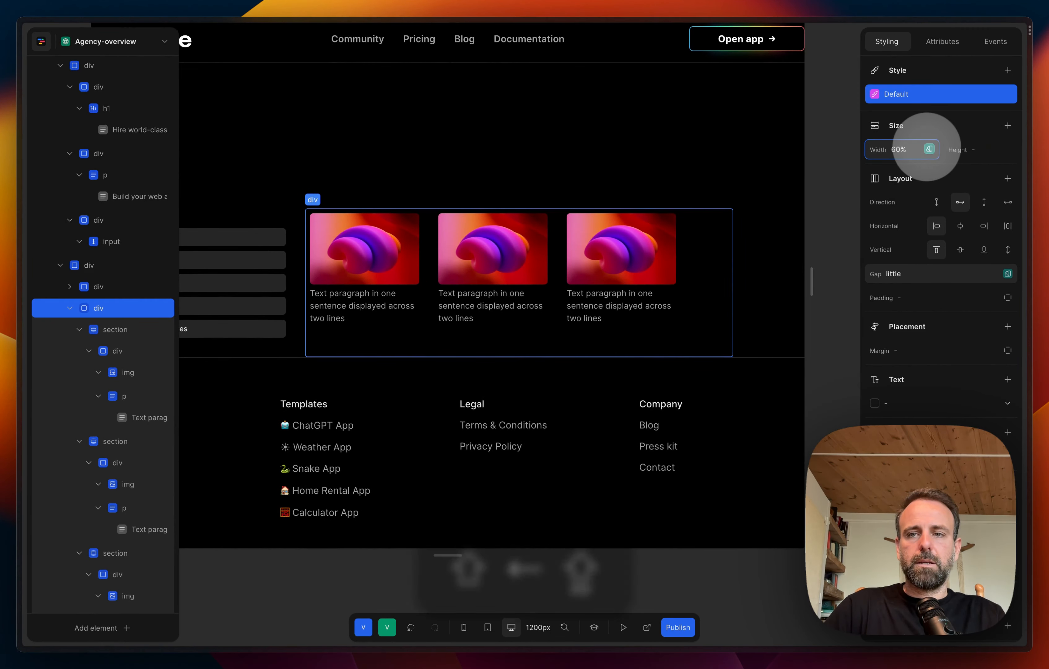
pyautogui.press('Return')
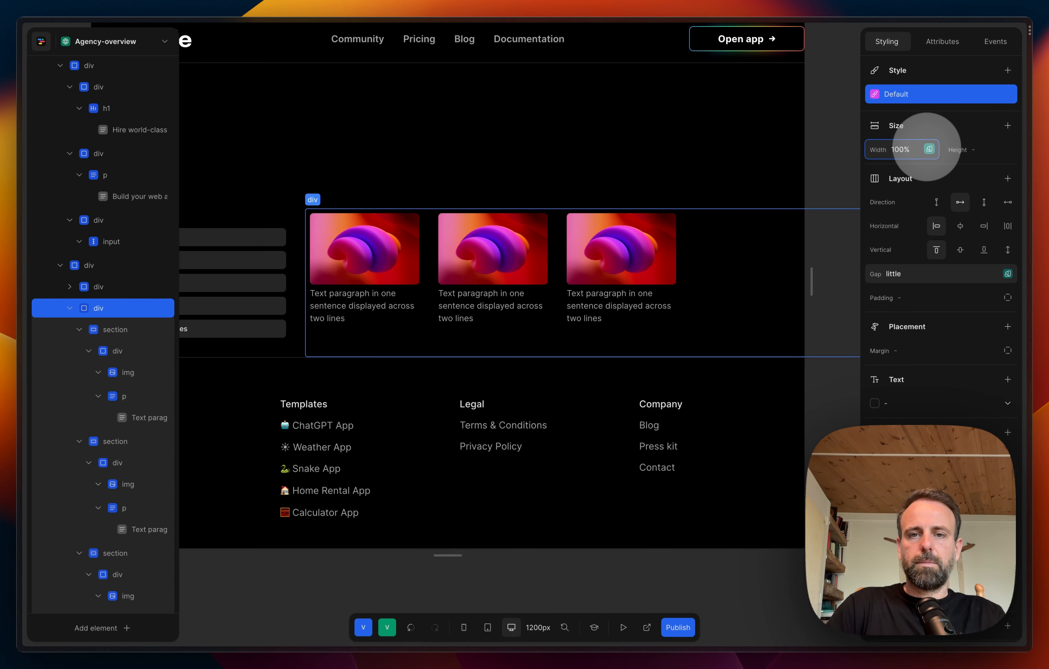
# Step: Set the width of the div containing the three cards to 80%
pyautogui.hotkey('shift', 'Left')
pyautogui.hotkey('shift', 'Left')
pyautogui.hotkey('shift', 'Left')
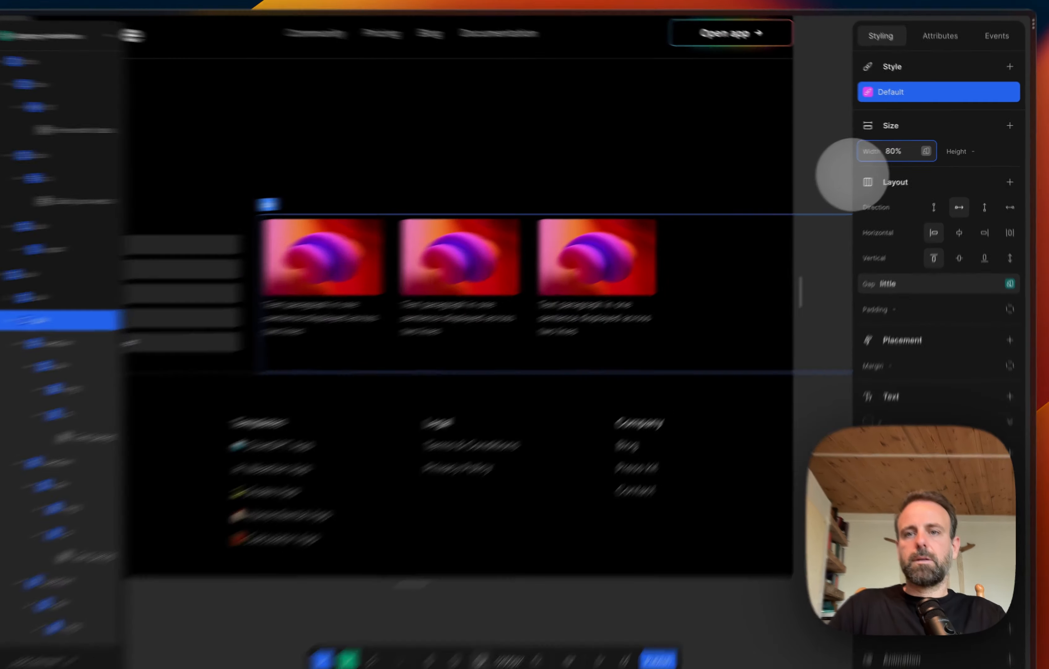
pyautogui.click(799, 189)
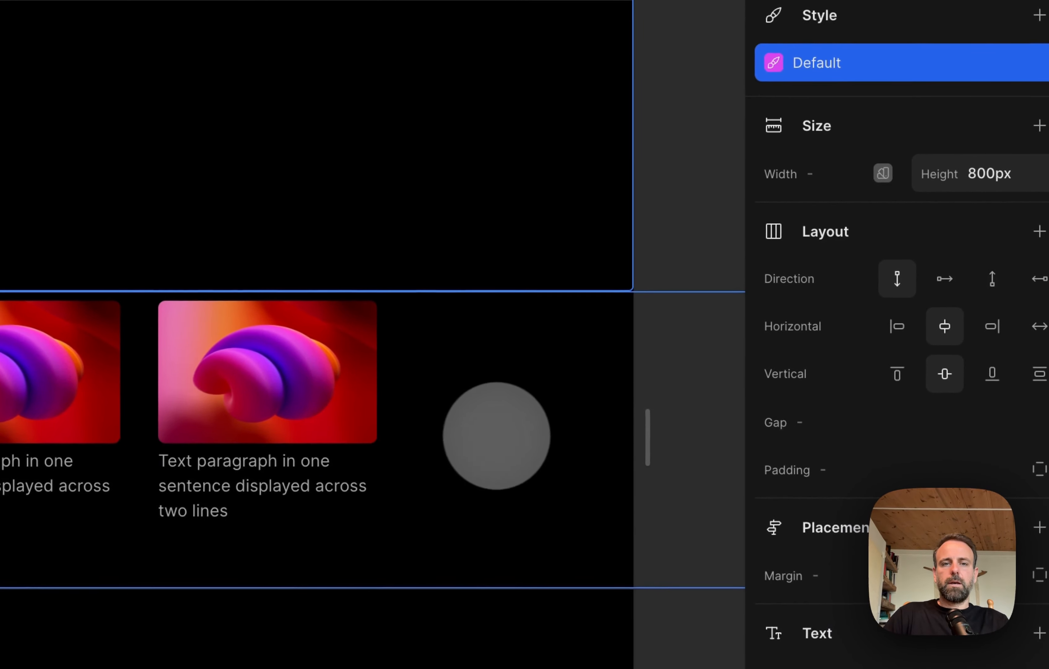
# Step: Select the div containing the three cards and set its width to 70%
pyautogui.click(497, 436)
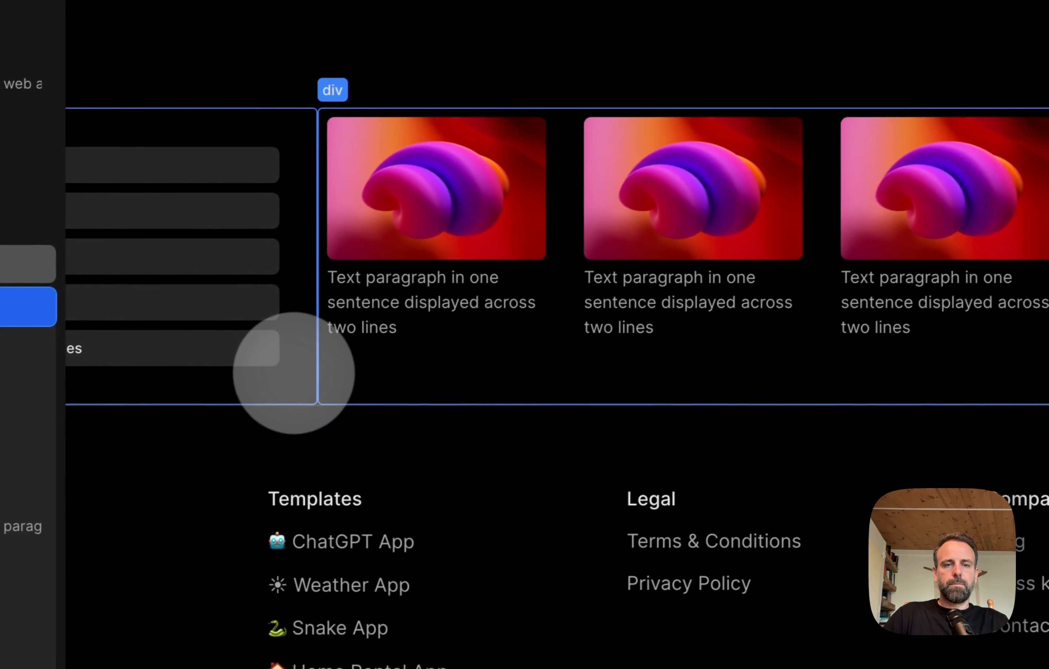
pyautogui.click(304, 370)
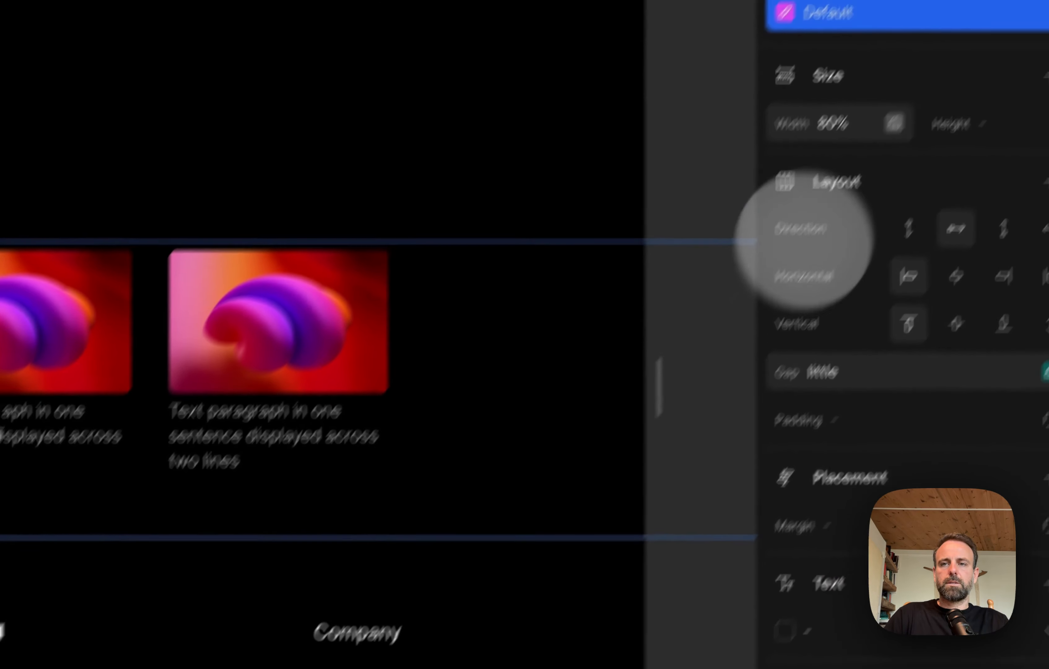
pyautogui.click(834, 124)
pyautogui.press('Left')
pyautogui.hotkey('shift', 'Right')
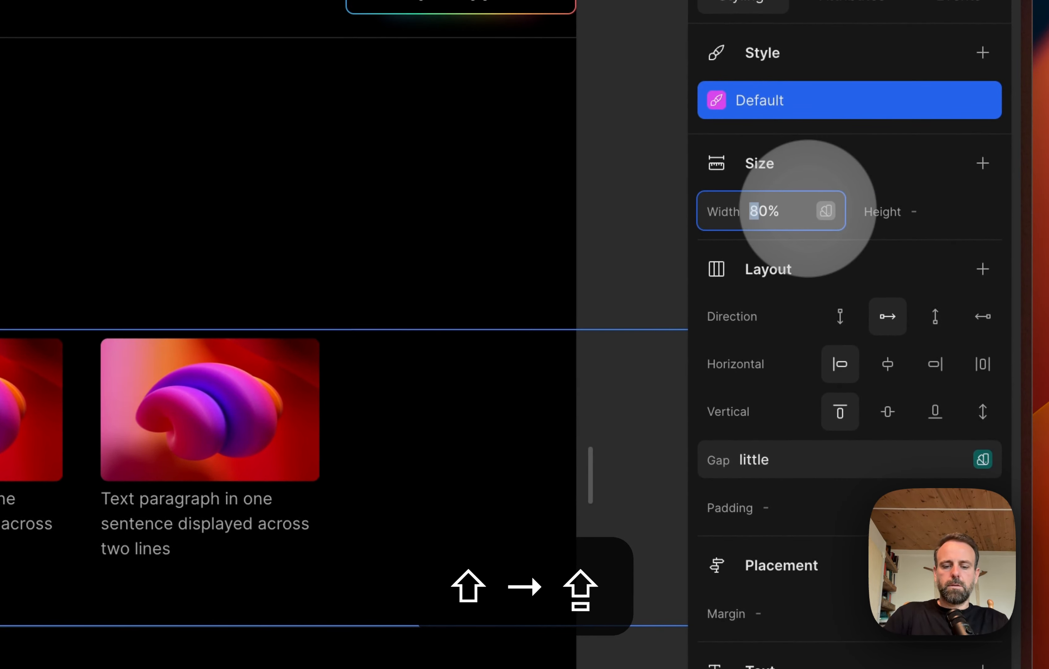
pyautogui.write('7')
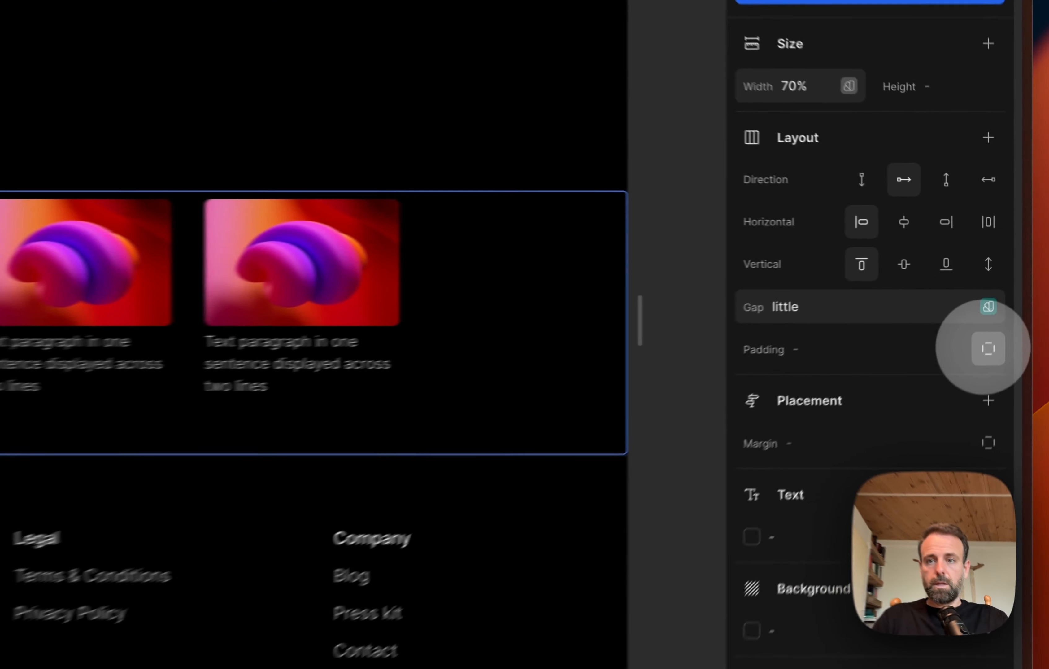
# Step: Give the cards' div a large right padding and distribute the cards horizontally with space between them
pyautogui.click(1008, 297)
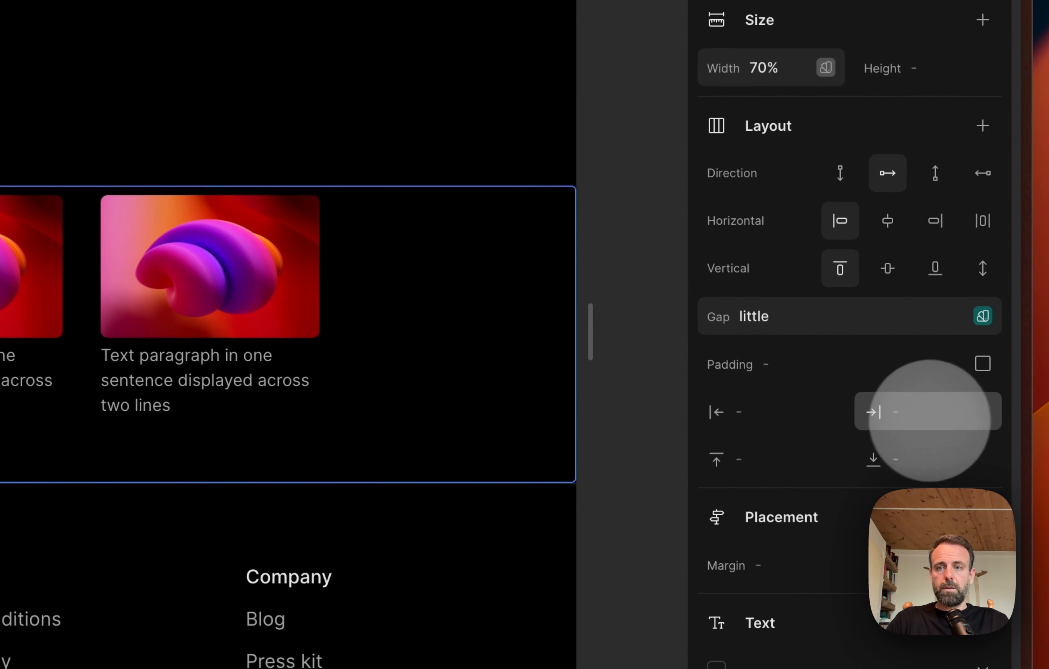
pyautogui.click(983, 412)
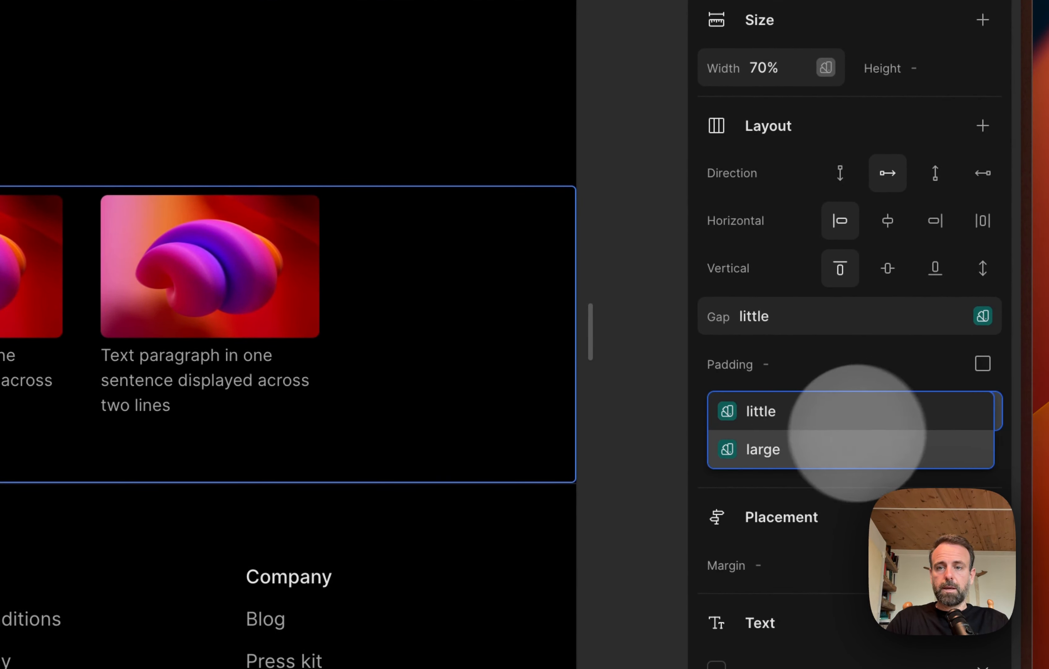
pyautogui.click(828, 450)
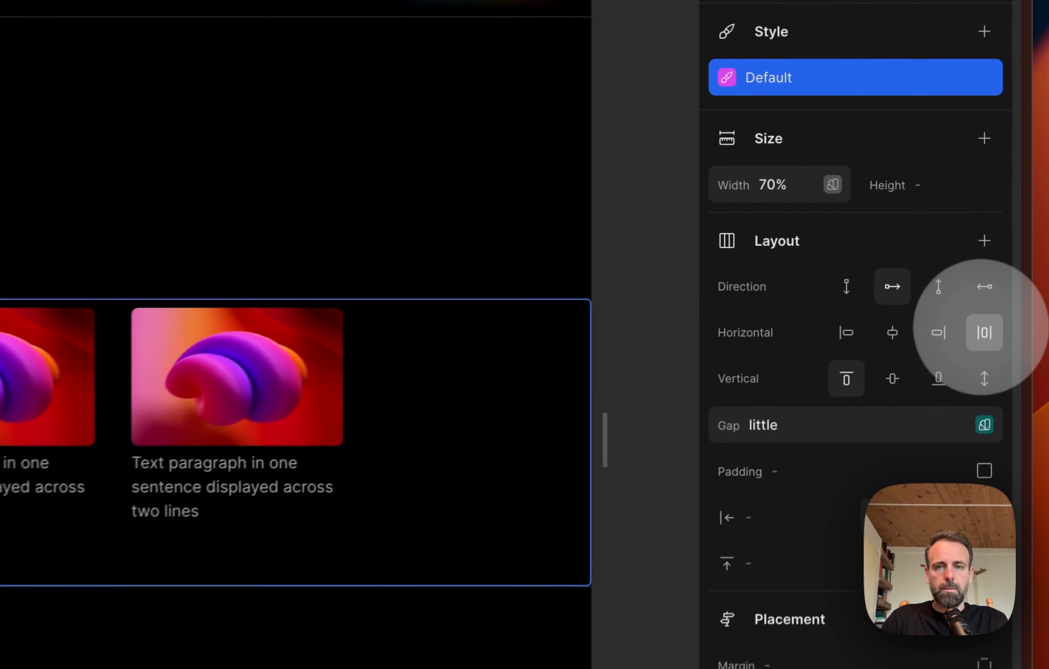
pyautogui.click(1008, 226)
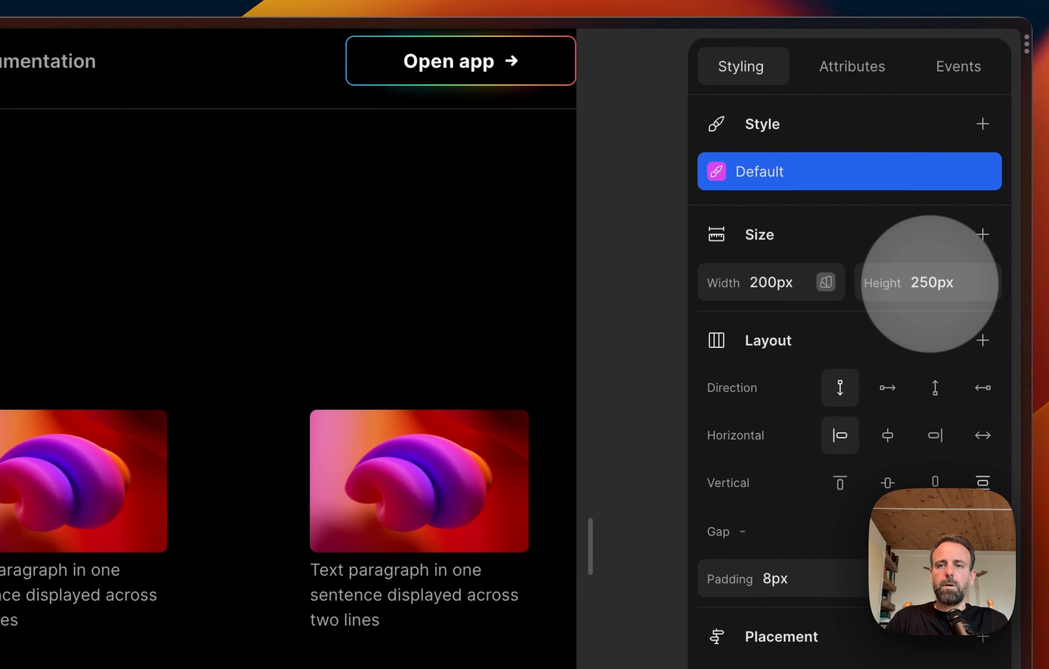
# Step: Try a width of 20% on the first card's section, then set it to 30%
pyautogui.click(773, 281)
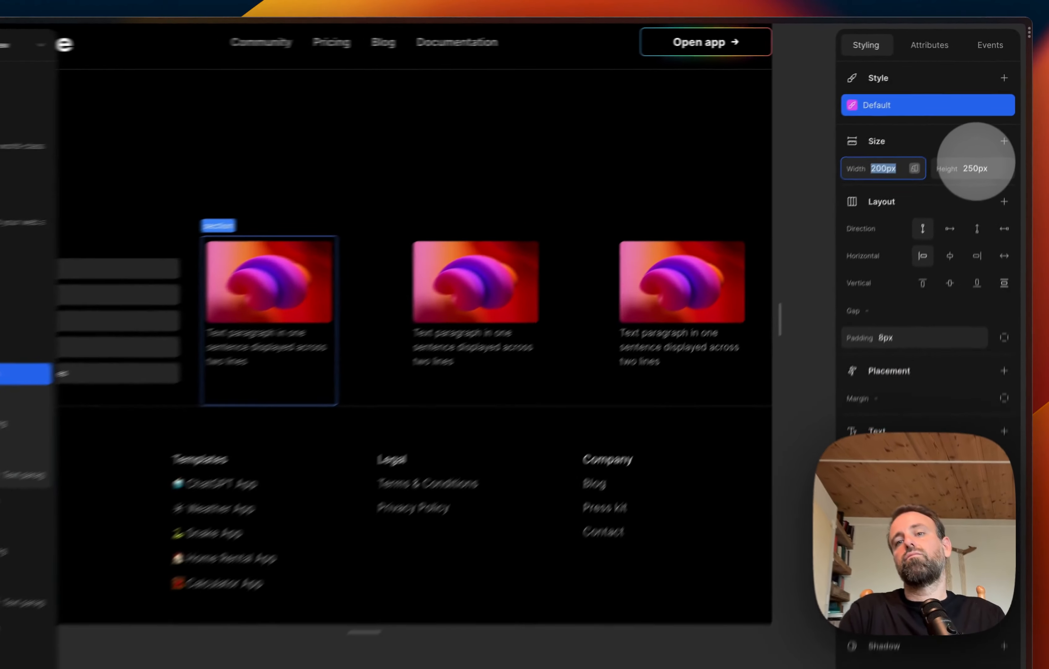
pyautogui.write('20%')
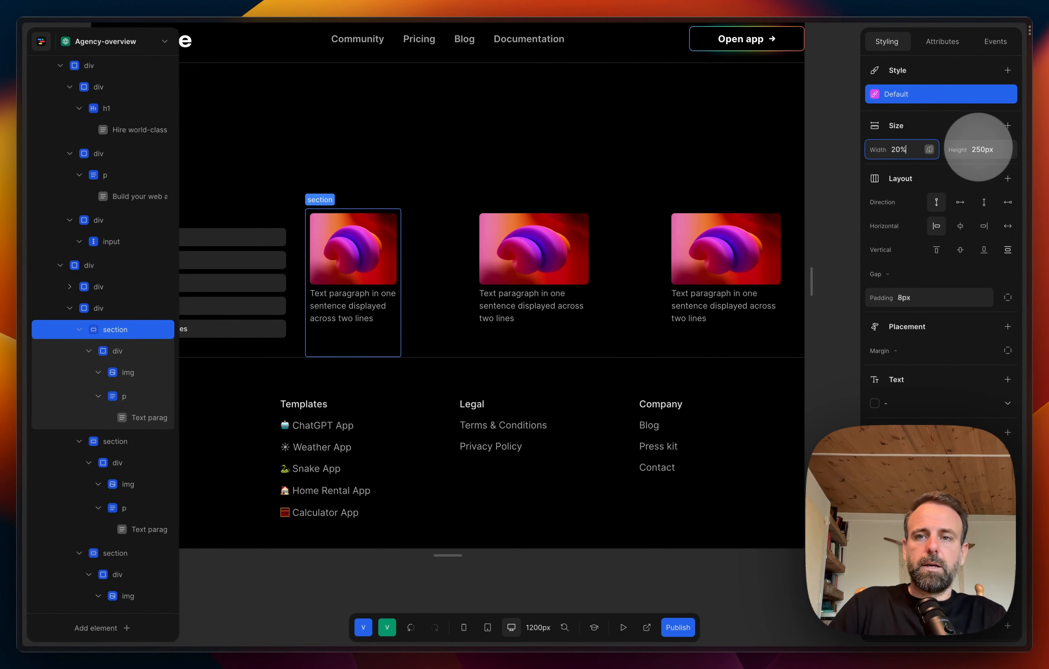
pyautogui.hotkey('shift', 'Left')
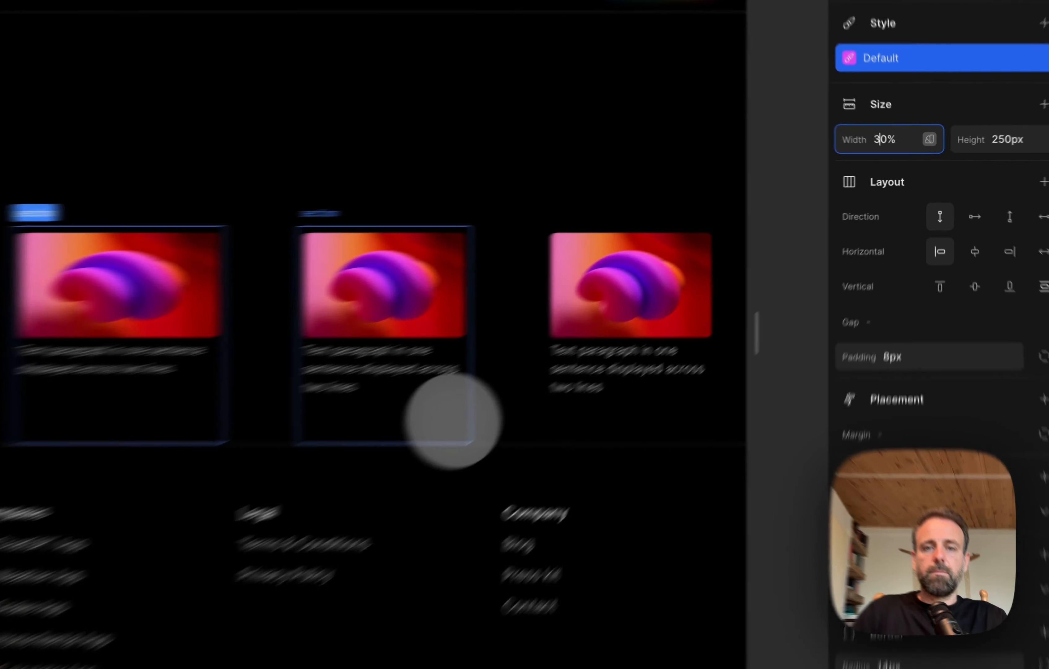
# Step: Set the width of the second card's section to 30%
pyautogui.click(617, 335)
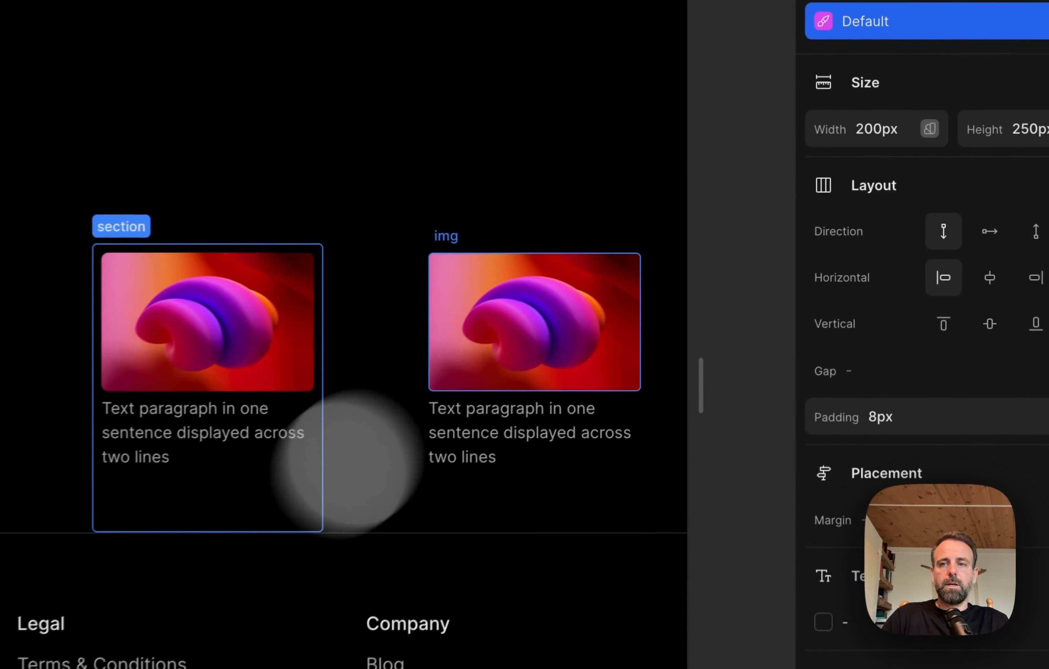
pyautogui.click(896, 128)
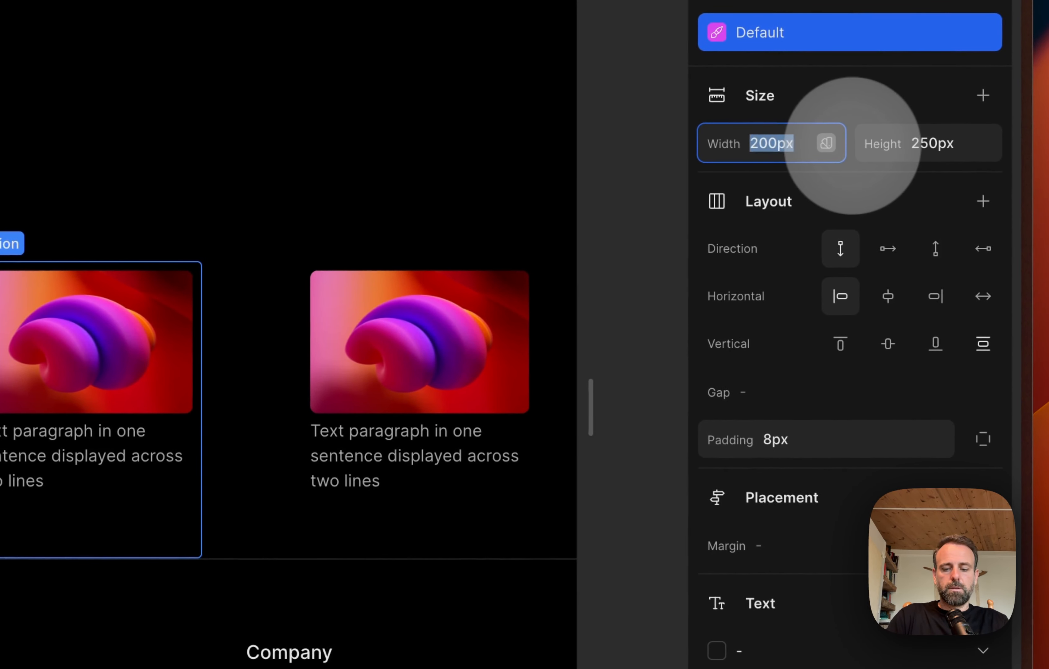
pyautogui.write('30')
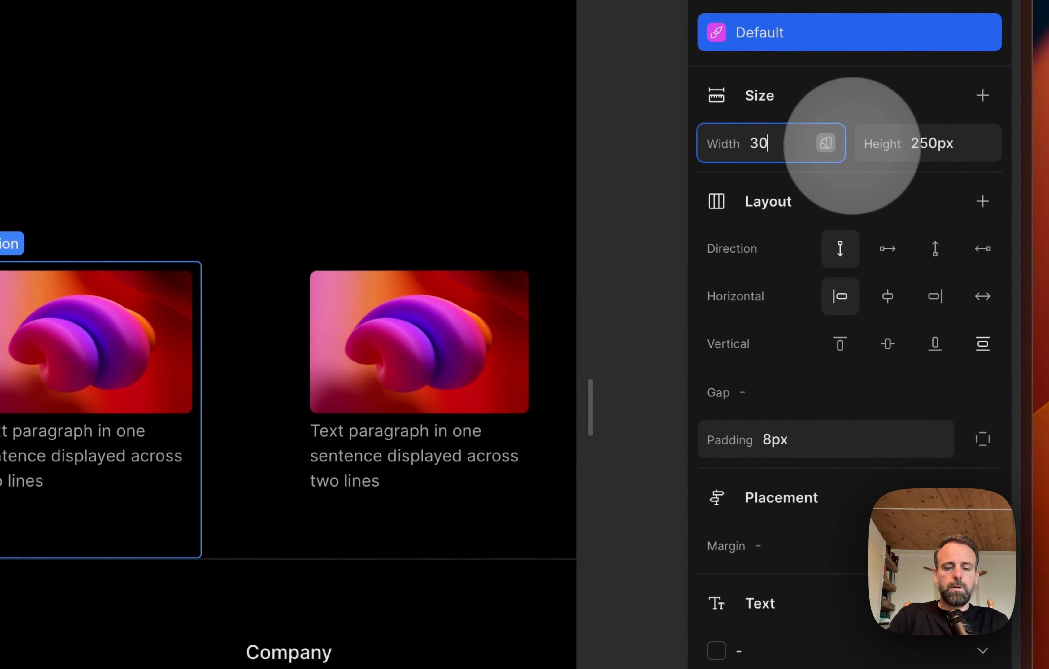
pyautogui.write('%')
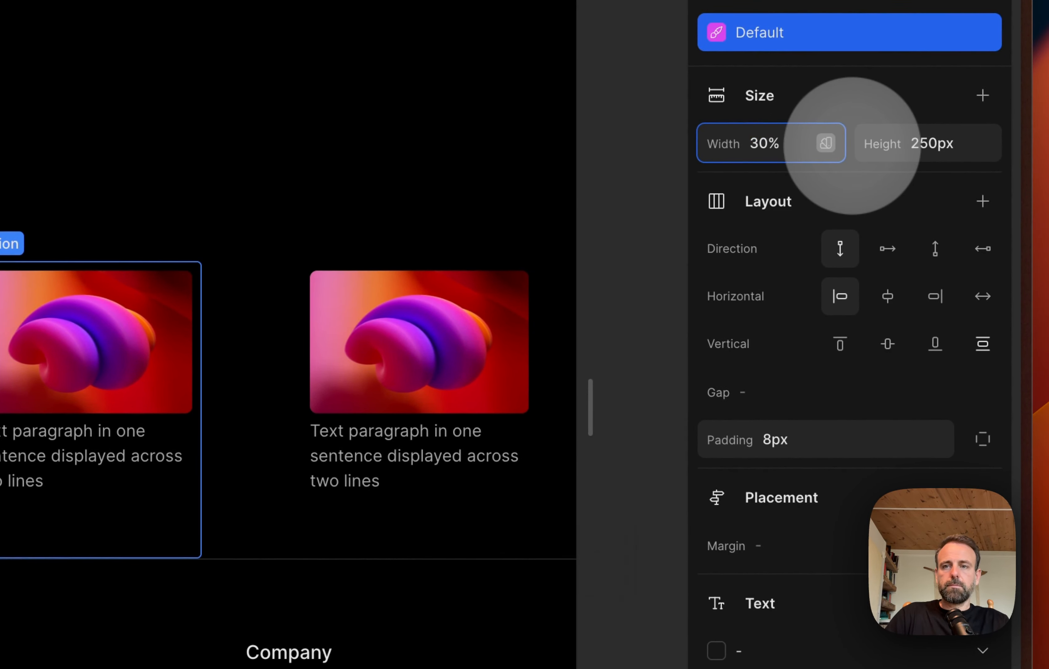
pyautogui.press('Return')
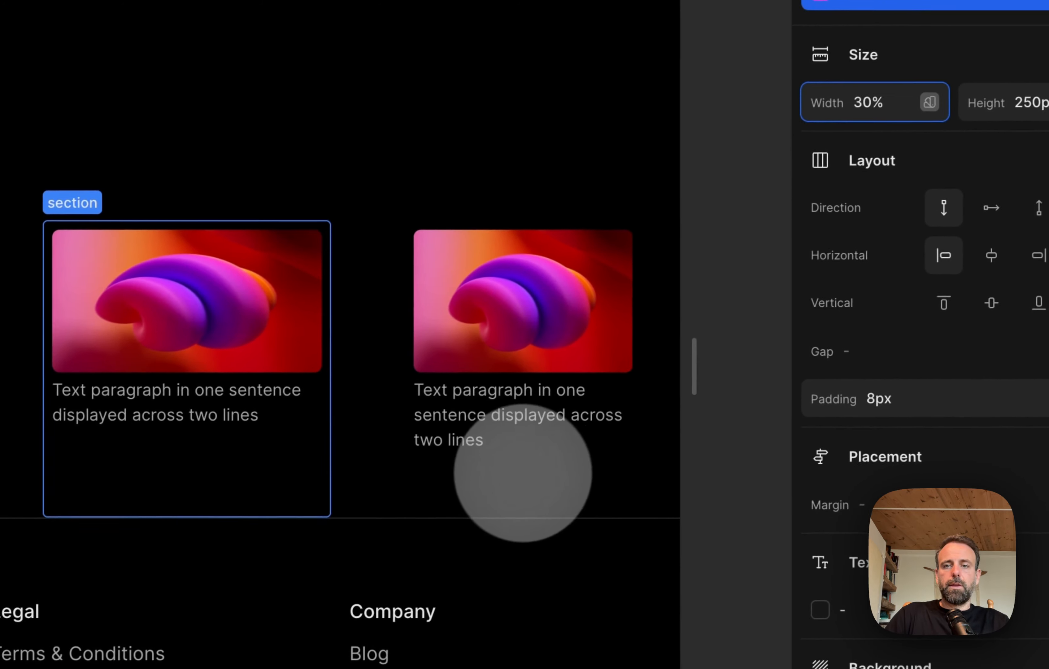
# Step: Select the third card's section and set its width to 30%
pyautogui.click(522, 473)
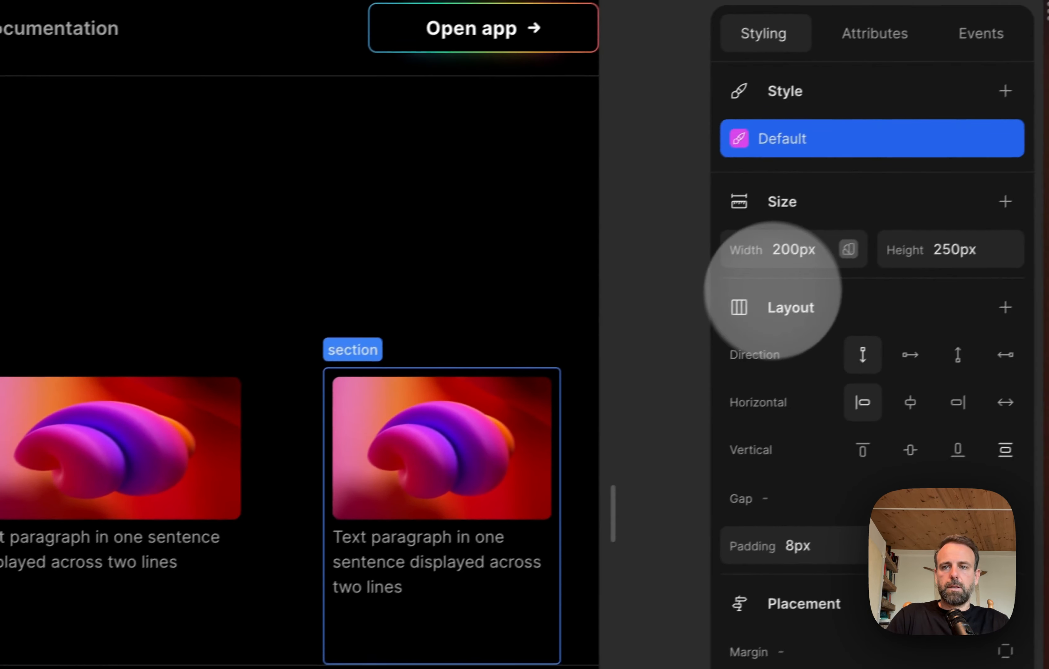
pyautogui.click(968, 197)
pyautogui.write('30')
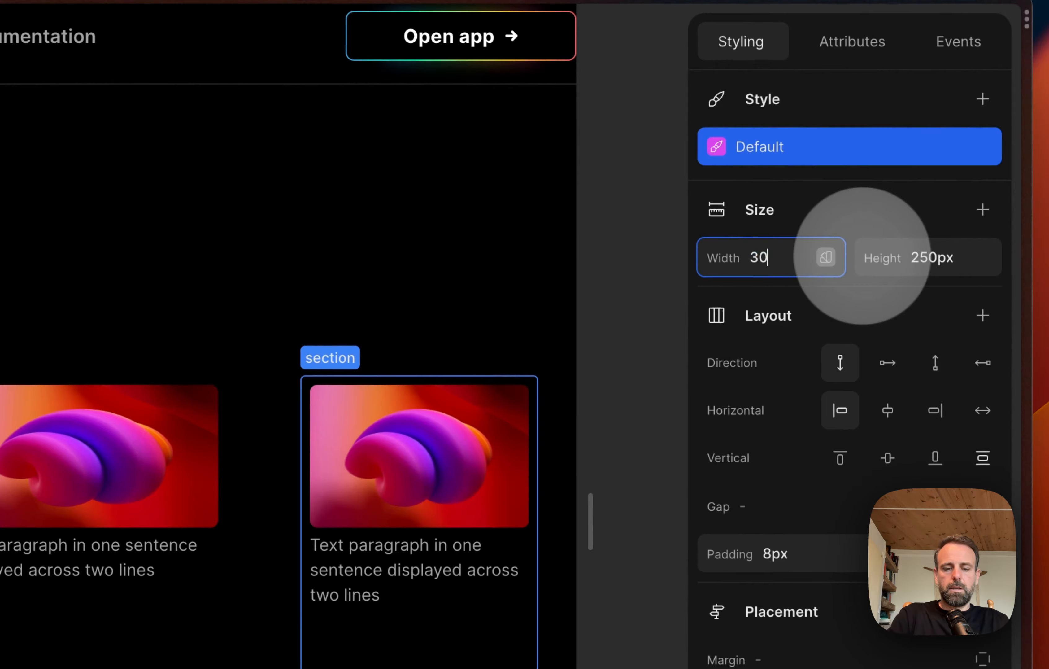
pyautogui.write('%')
pyautogui.press('Return')
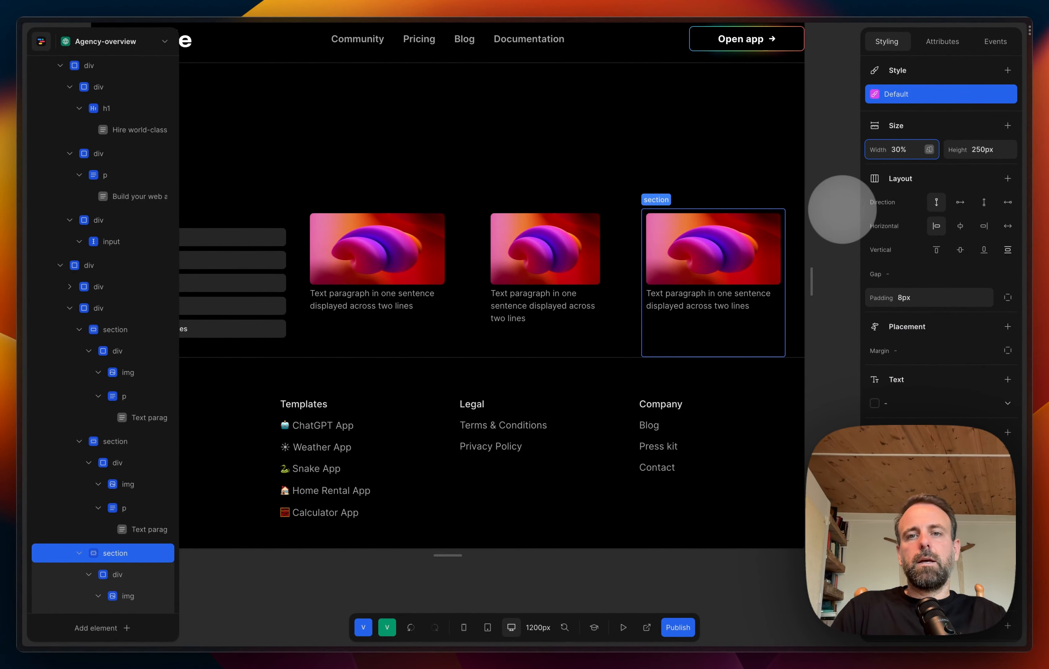
# Step: Select the second card's section again and set its width to 30%
pyautogui.click(833, 211)
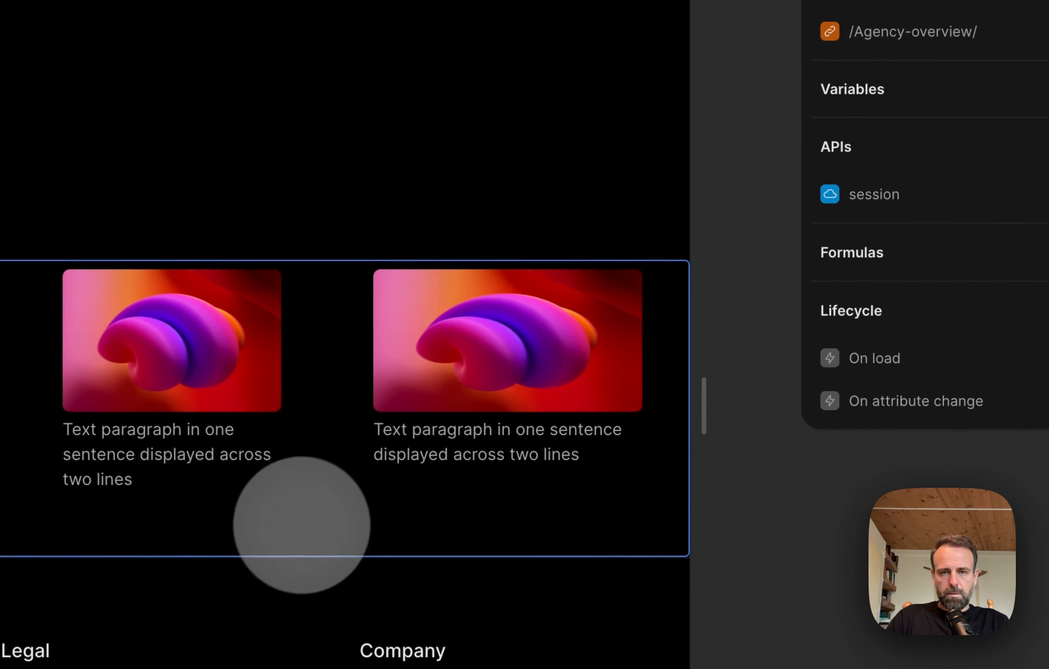
pyautogui.click(281, 509)
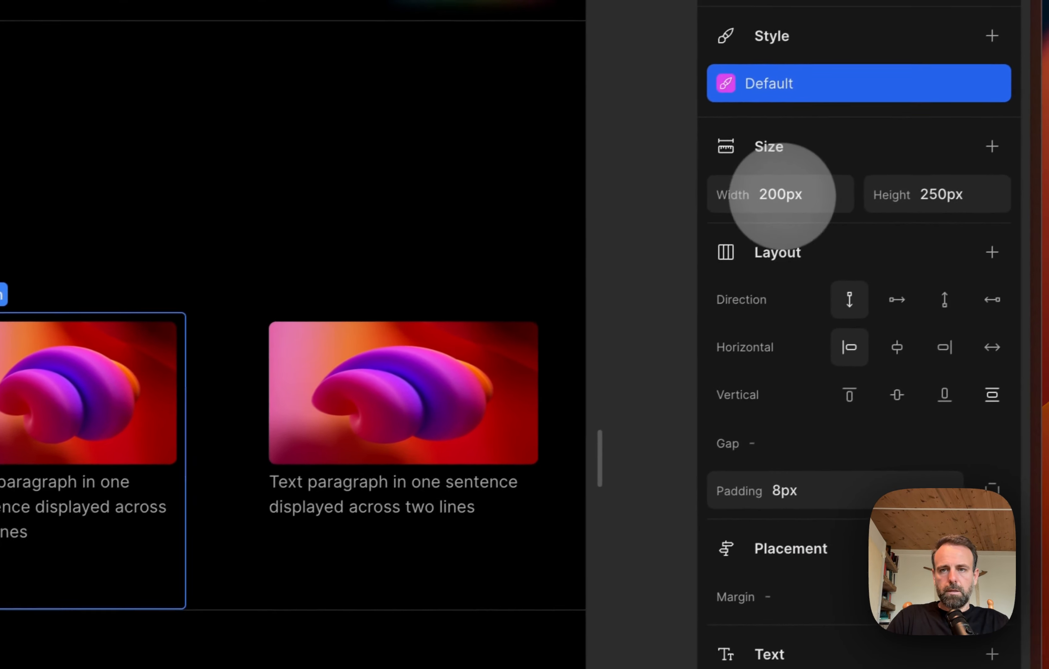
pyautogui.click(904, 95)
pyautogui.click(829, 163)
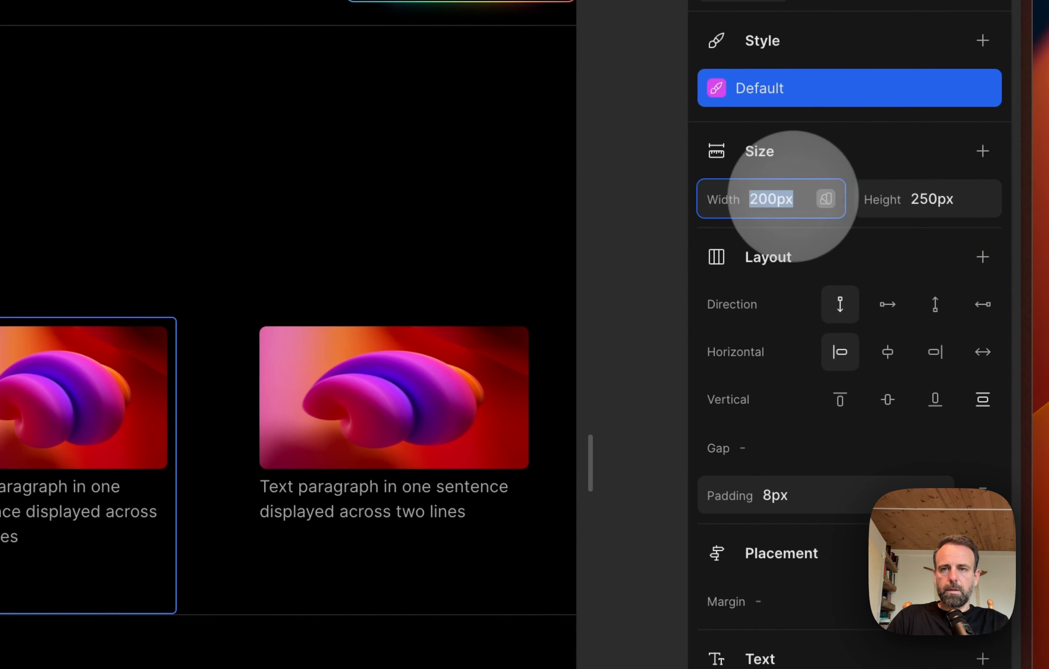
pyautogui.write('%')
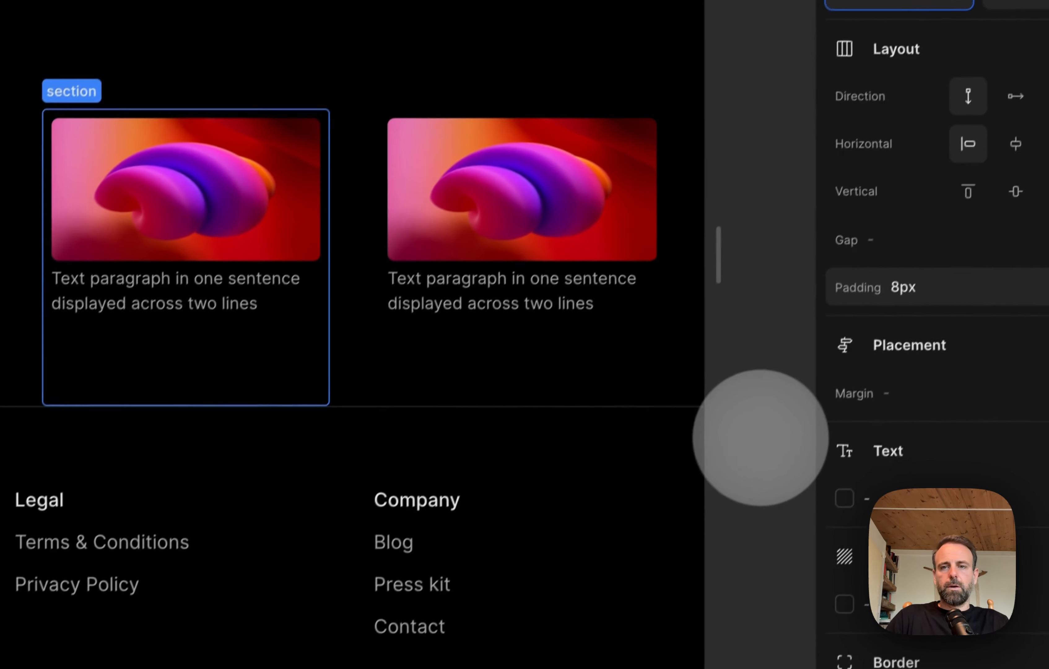
pyautogui.click(630, 646)
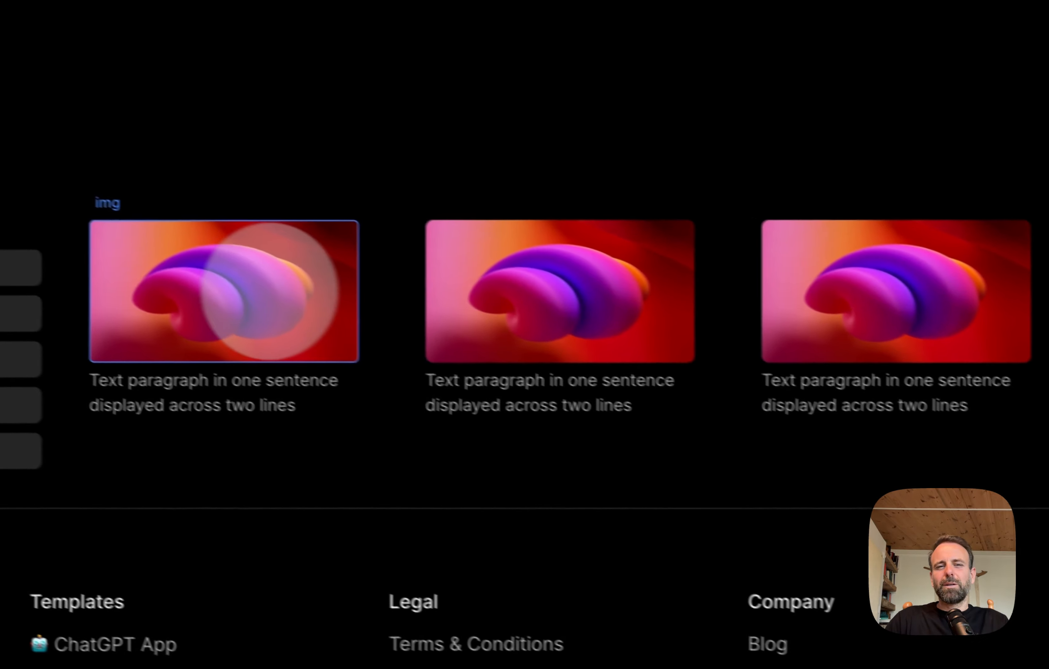
# Step: Select the first card's image and look through its style variant and effects options
pyautogui.click(274, 298)
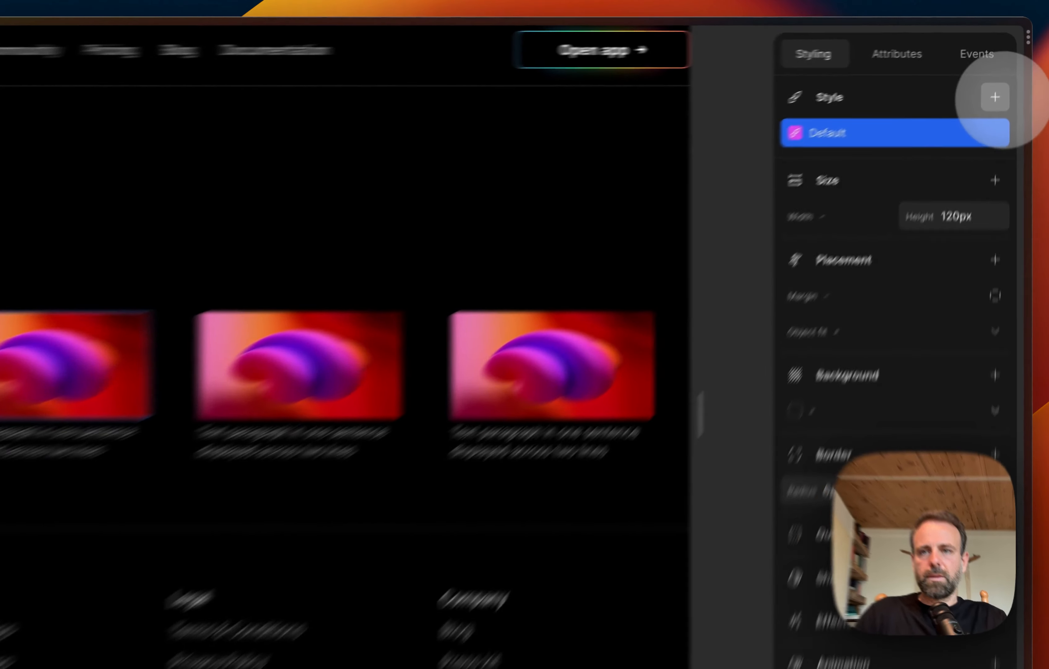
pyautogui.click(996, 97)
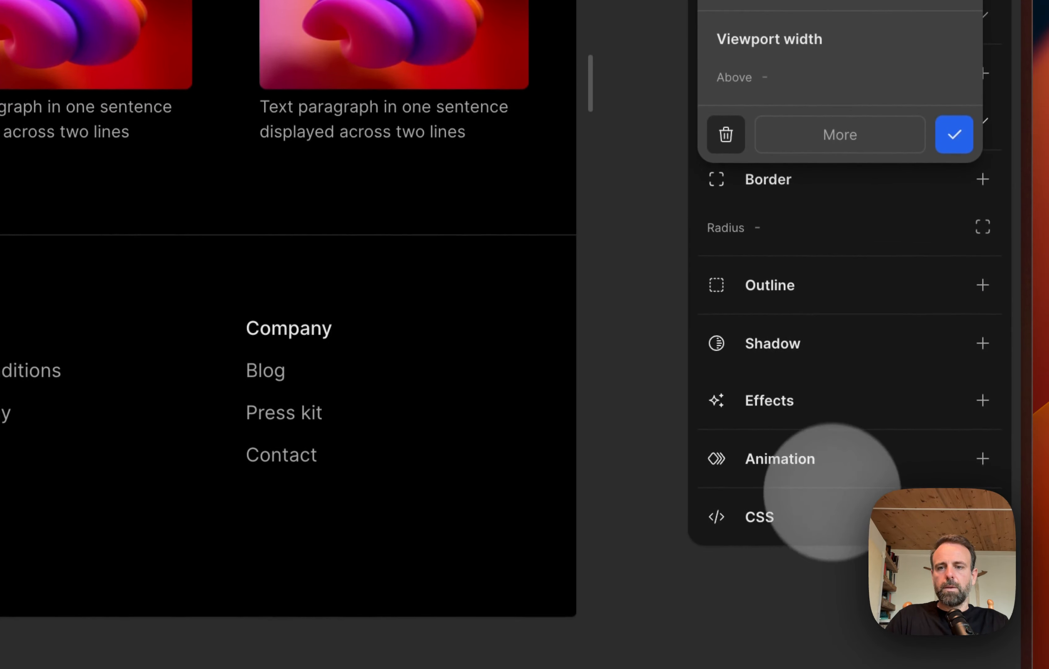
pyautogui.click(830, 518)
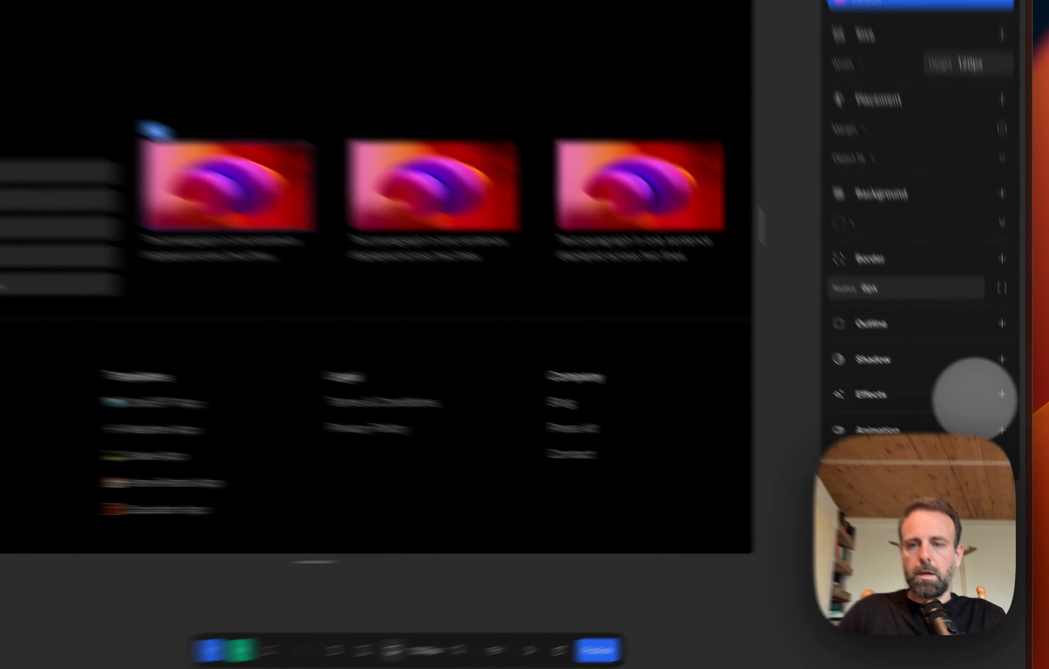
pyautogui.click(1008, 419)
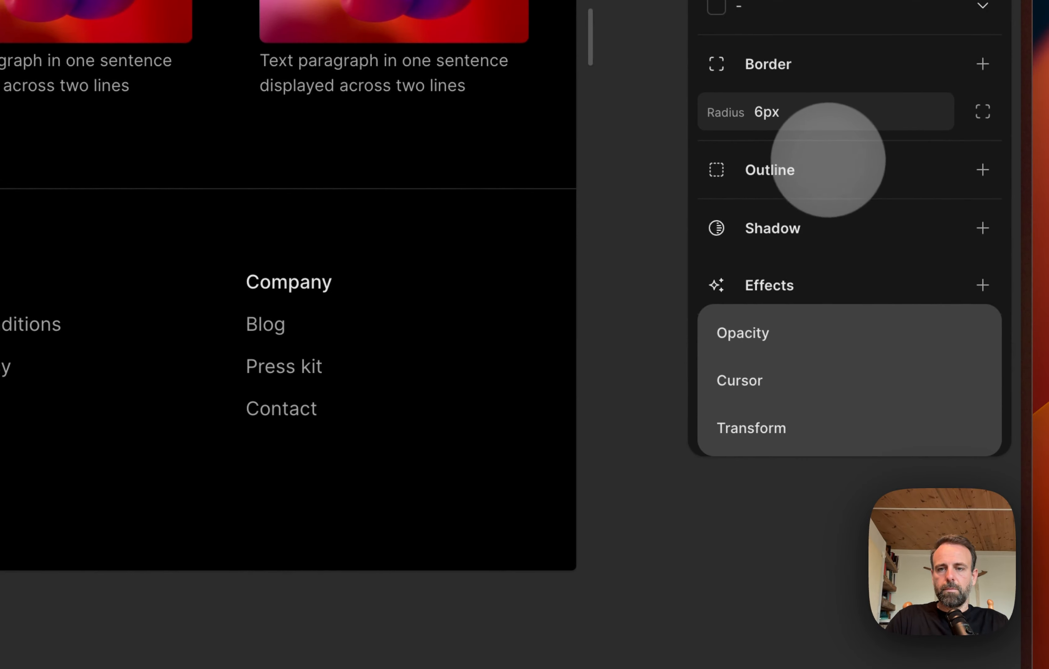
pyautogui.click(824, 164)
# Step: Add object-fit: cover to the CSS of the first card's image and copy that declaration
pyautogui.click(981, 428)
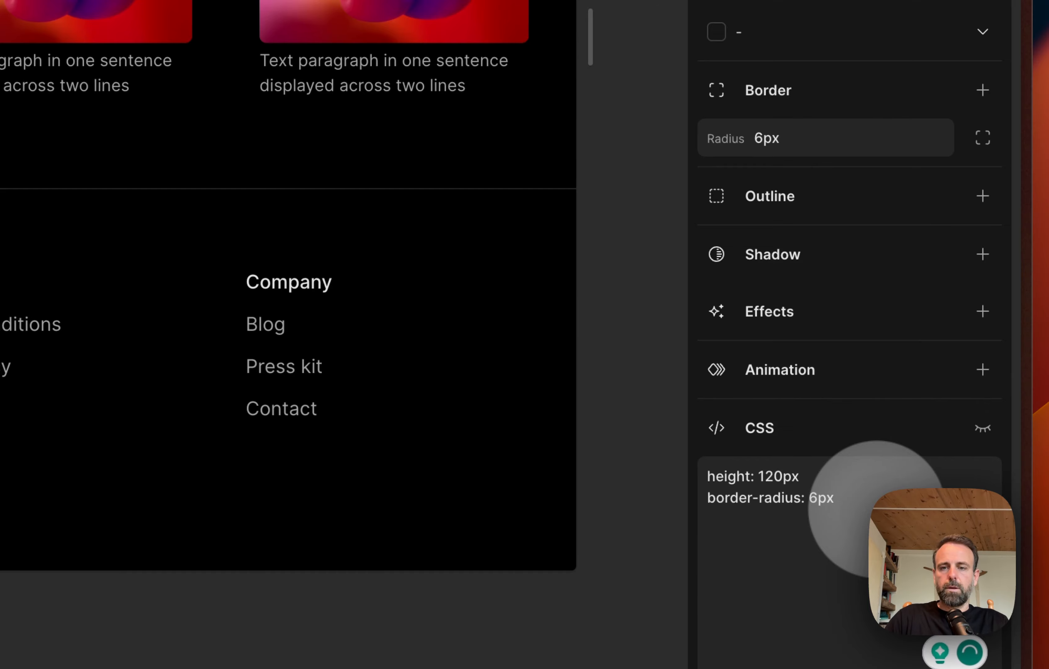
pyautogui.write('obje')
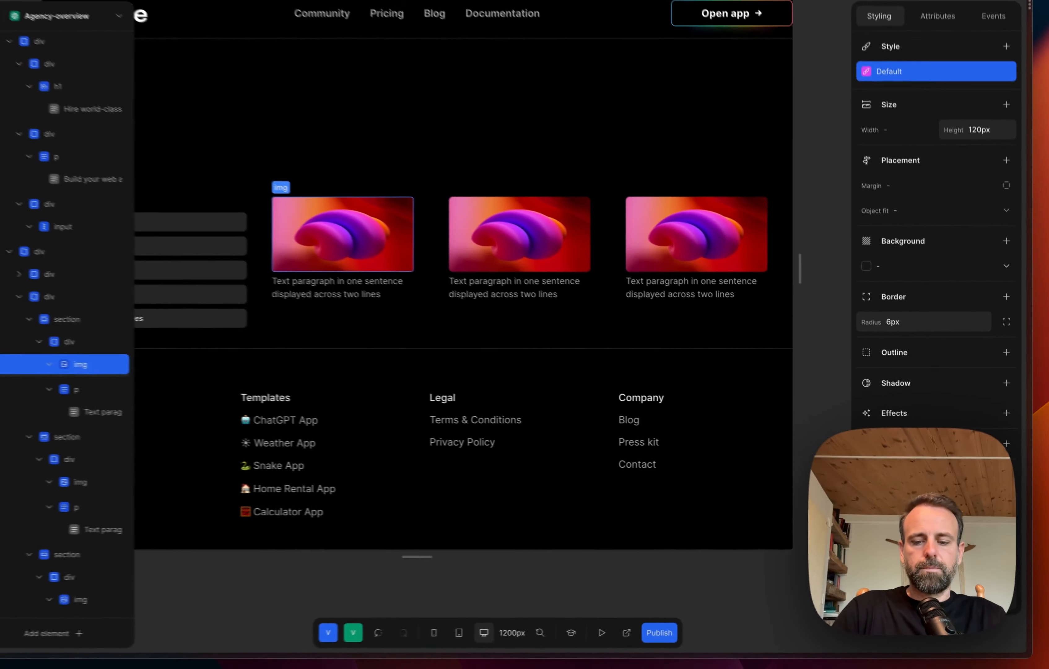
pyautogui.write(': cover')
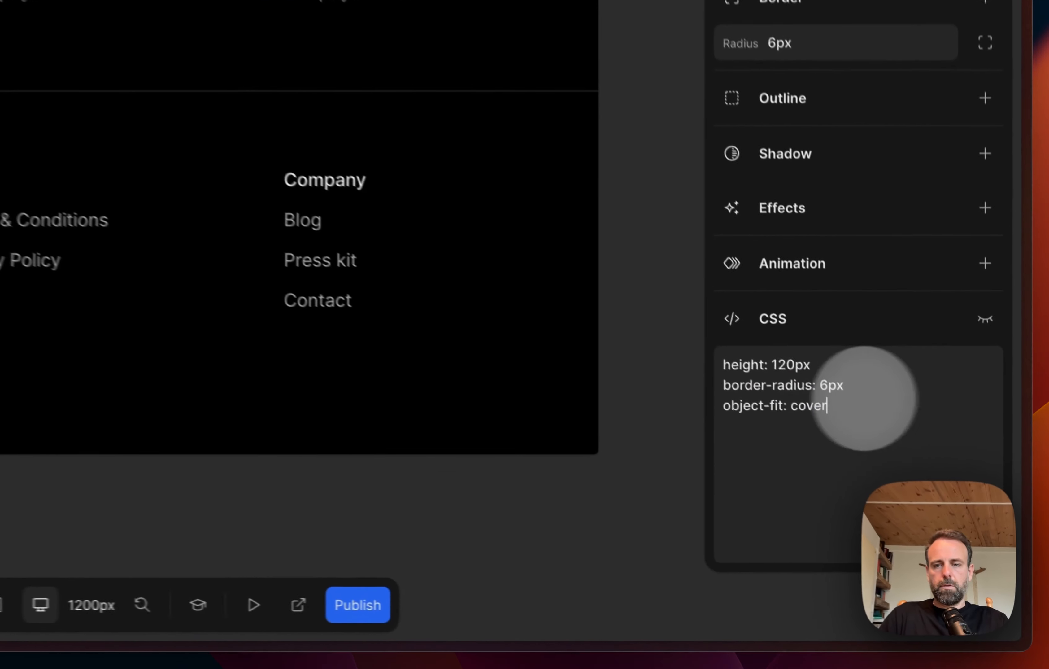
pyautogui.moveTo(867, 399); pyautogui.dragTo(719, 388)
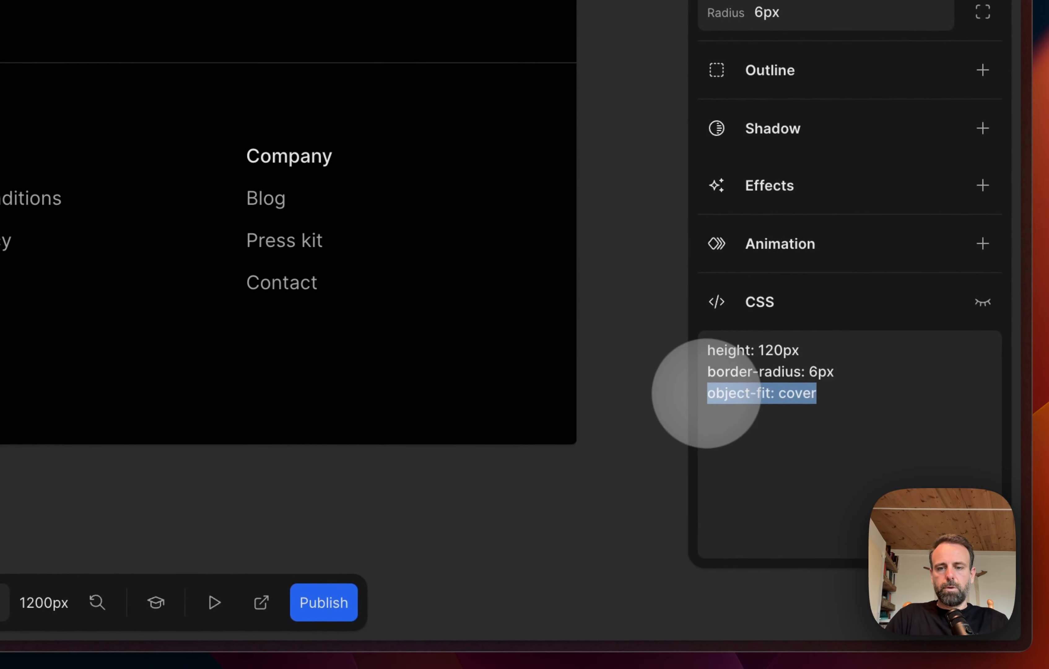
pyautogui.press('super+c')
pyautogui.click(658, 438)
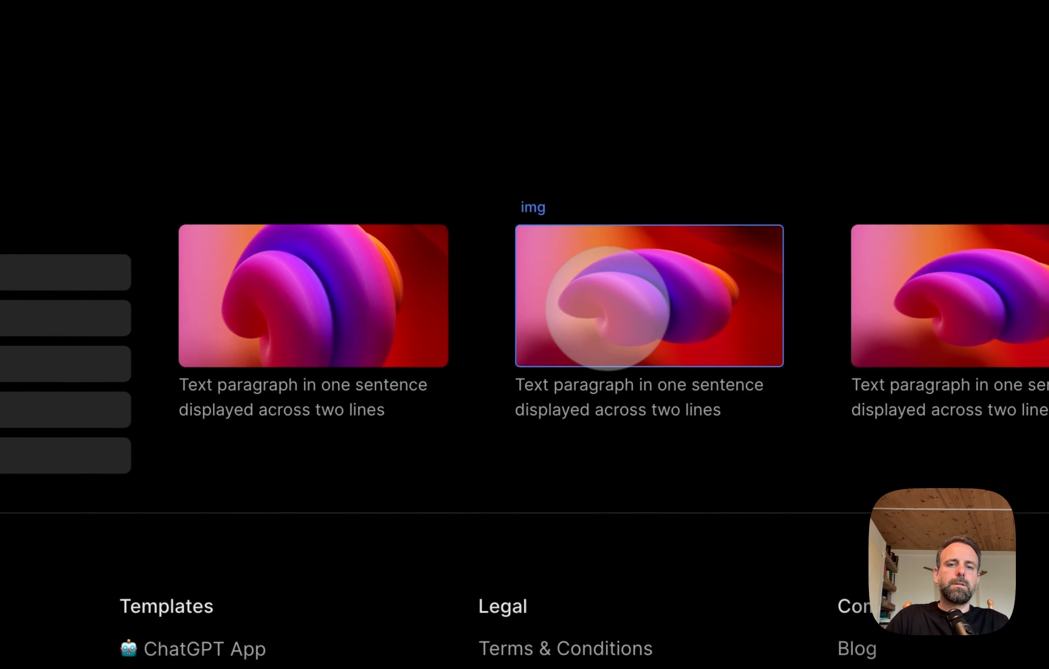
# Step: Select the second card's image and paste object-fit: cover on a new line of its CSS
pyautogui.click(614, 309)
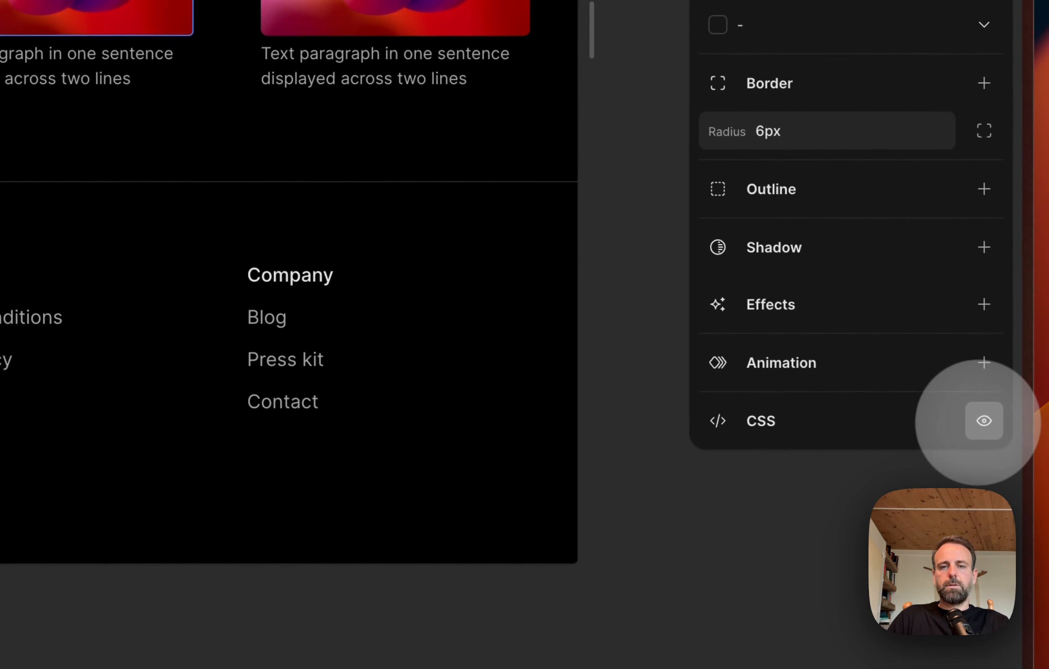
pyautogui.click(983, 422)
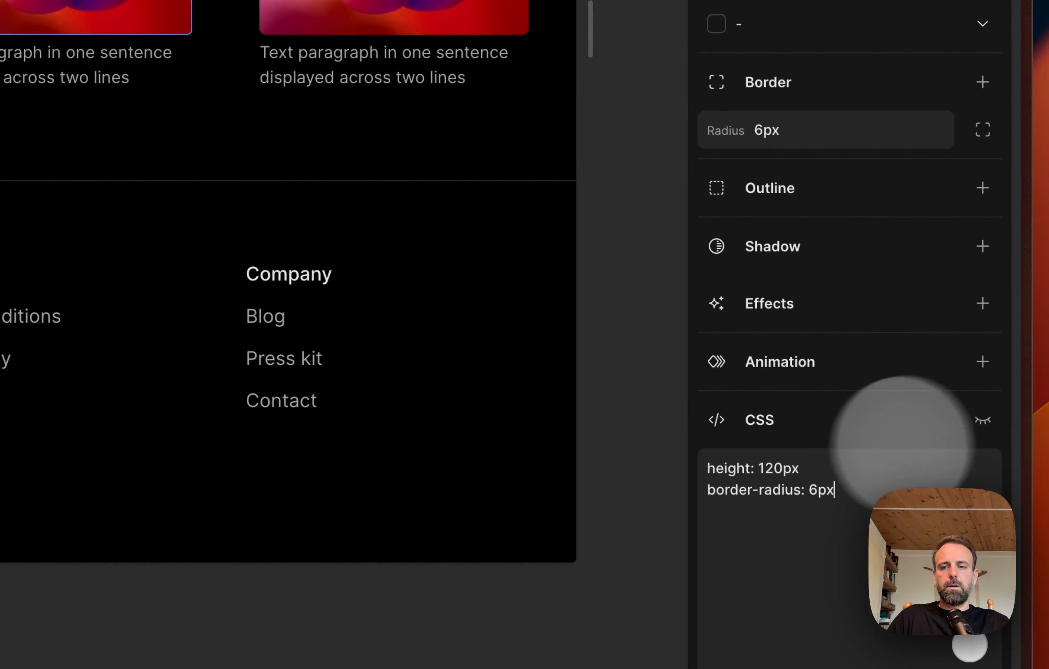
pyautogui.press('super+v')
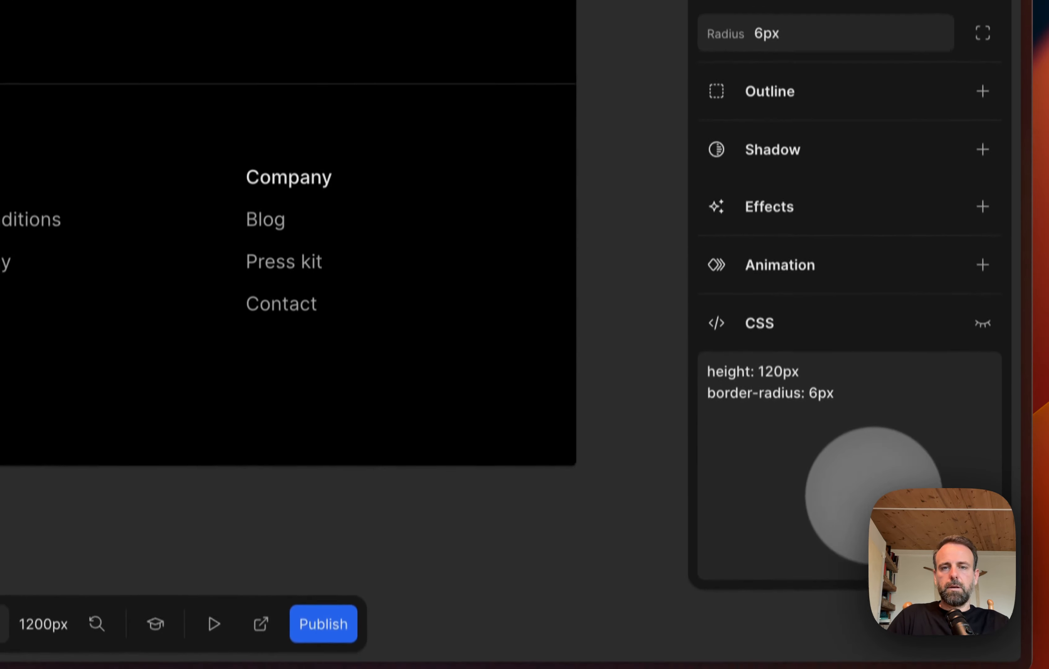
pyautogui.press('Return')
pyautogui.press('super+v')
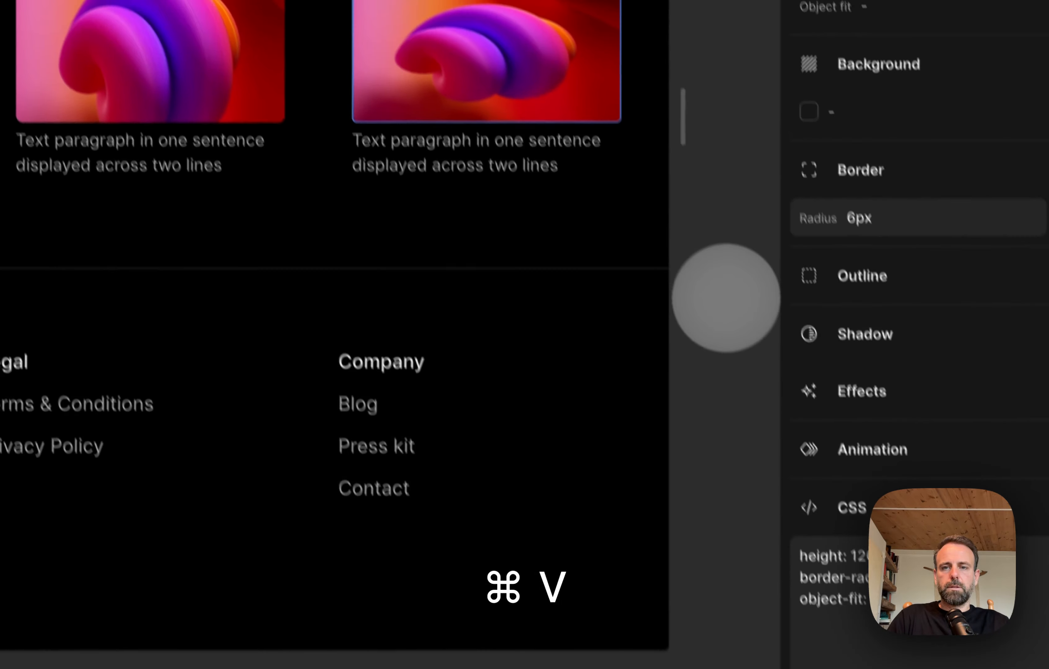
# Step: Leave the CSS editor and review the Project type list and the three image cards across the page
pyautogui.click(639, 102)
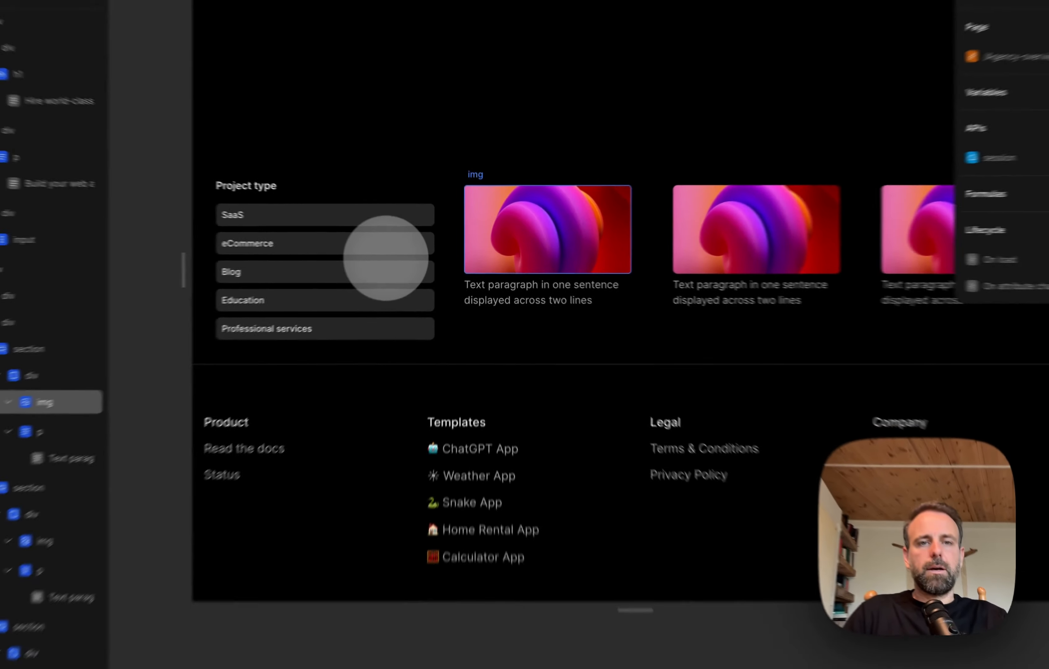
pyautogui.hscroll(2, 20, 294)
pyautogui.scroll(1, 20, 294)
pyautogui.scroll(1, 403, 256)
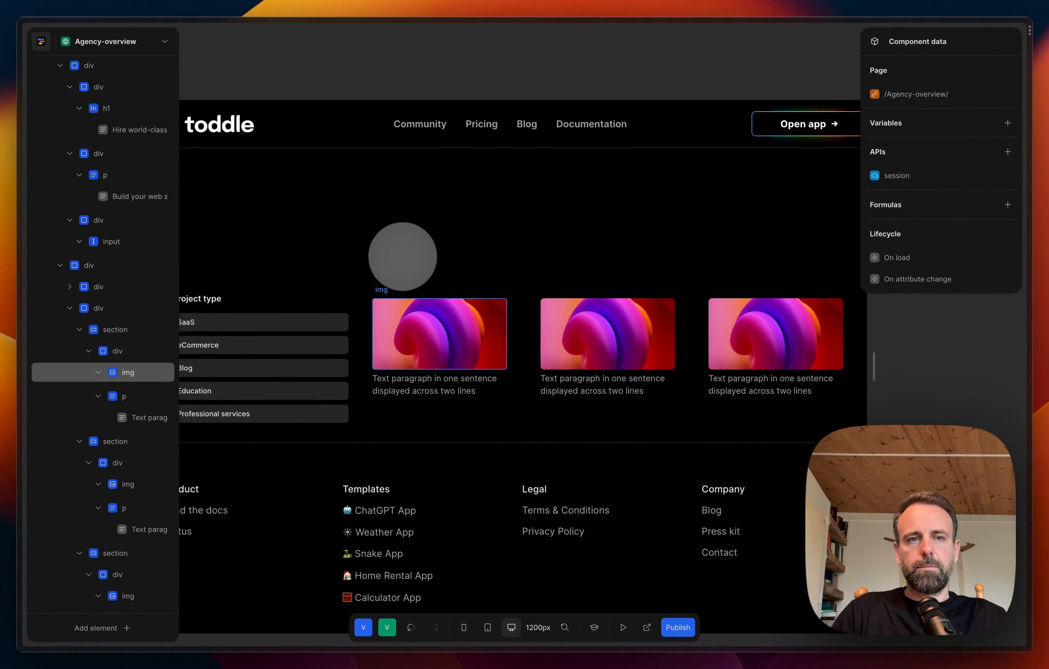
pyautogui.hscroll(-1, 403, 256)
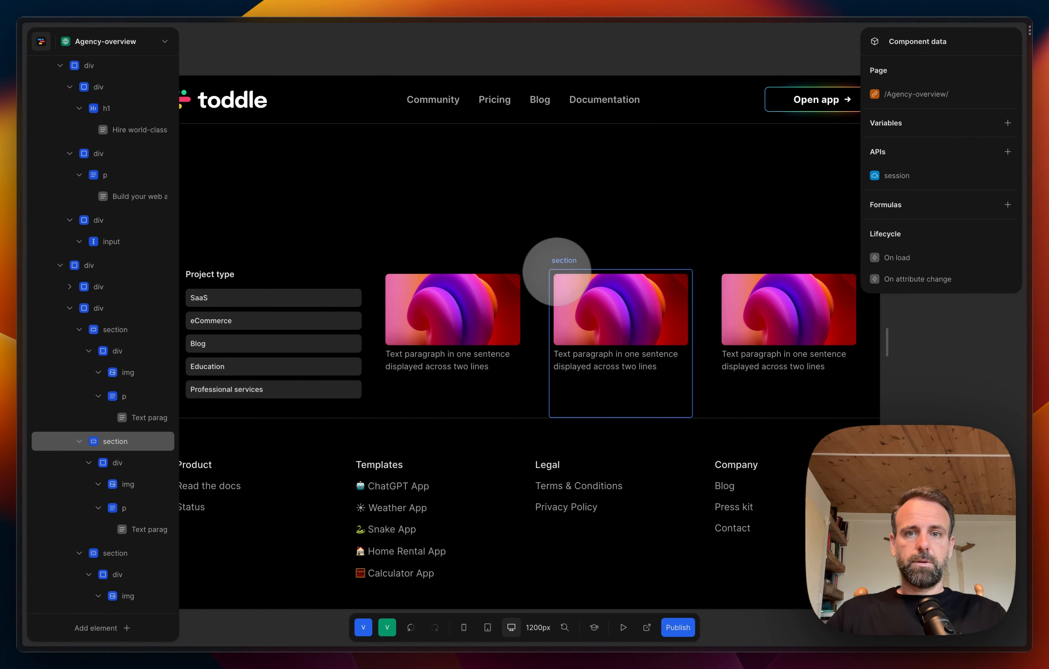
pyautogui.scroll(-2, 560, 291)
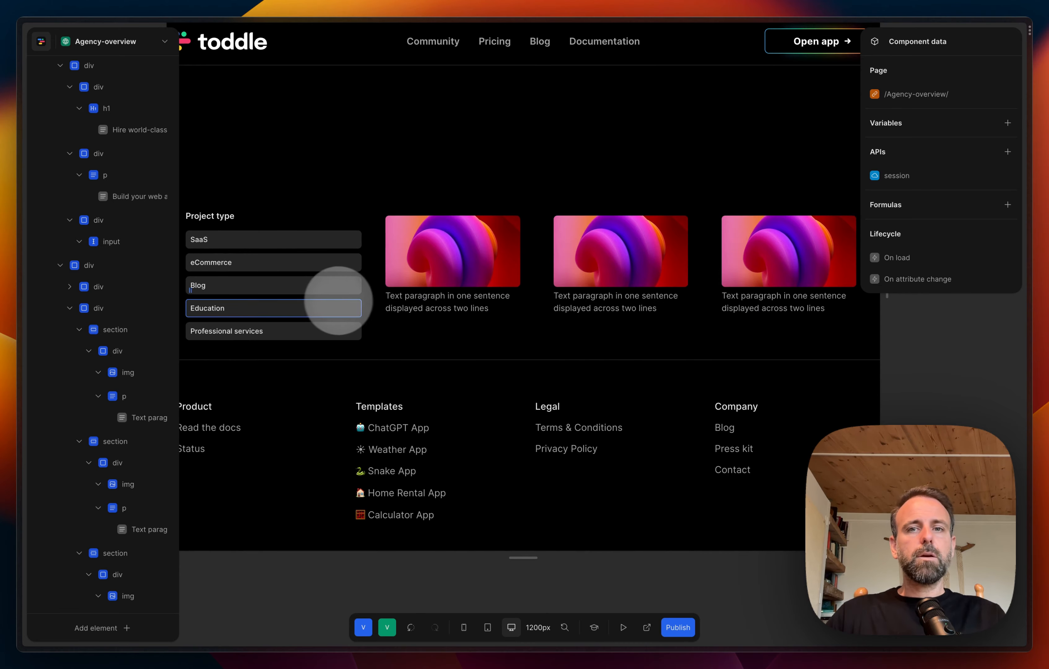
pyautogui.hscroll(3, 642, 248)
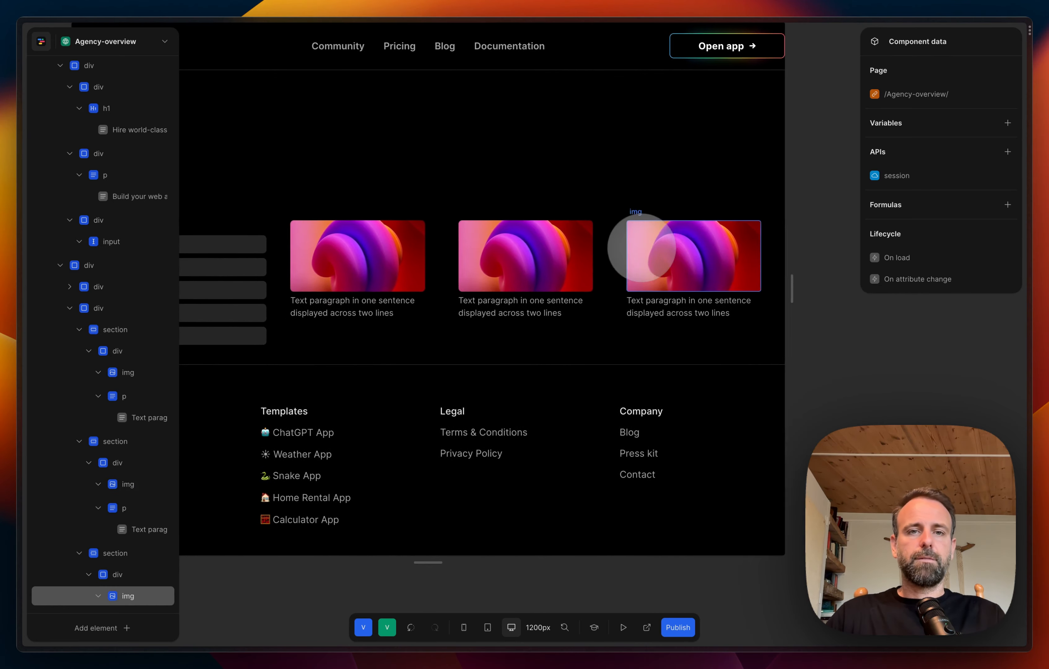
pyautogui.hscroll(-3, 637, 245)
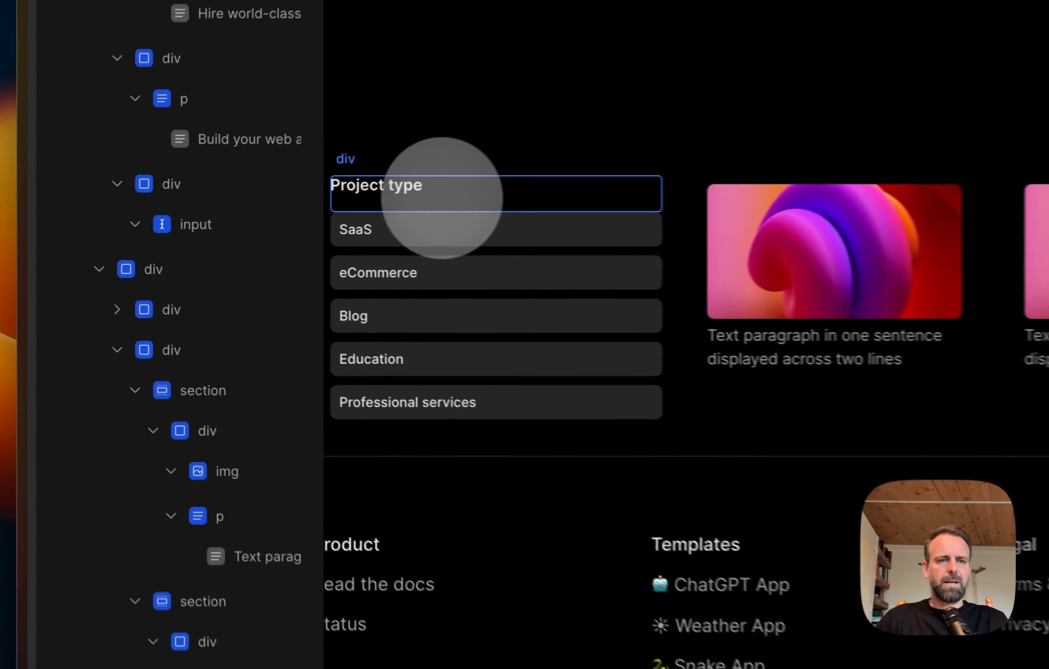
# Step: Copy the div holding the "Project type" heading and paste it into the container div of the three cards
pyautogui.click(242, 228)
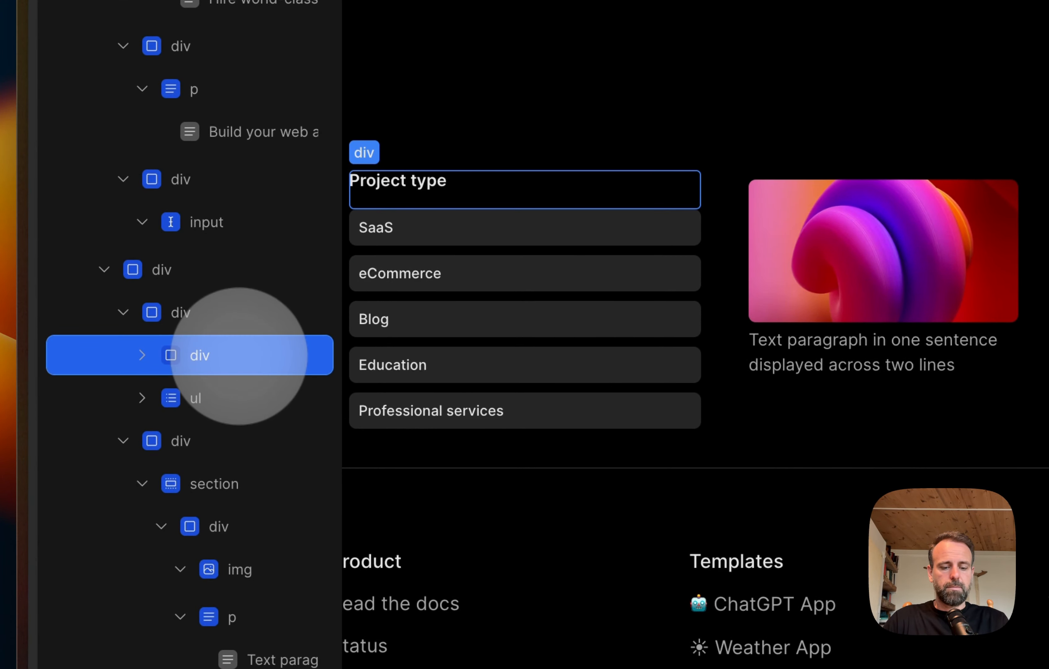
pyautogui.click(105, 270)
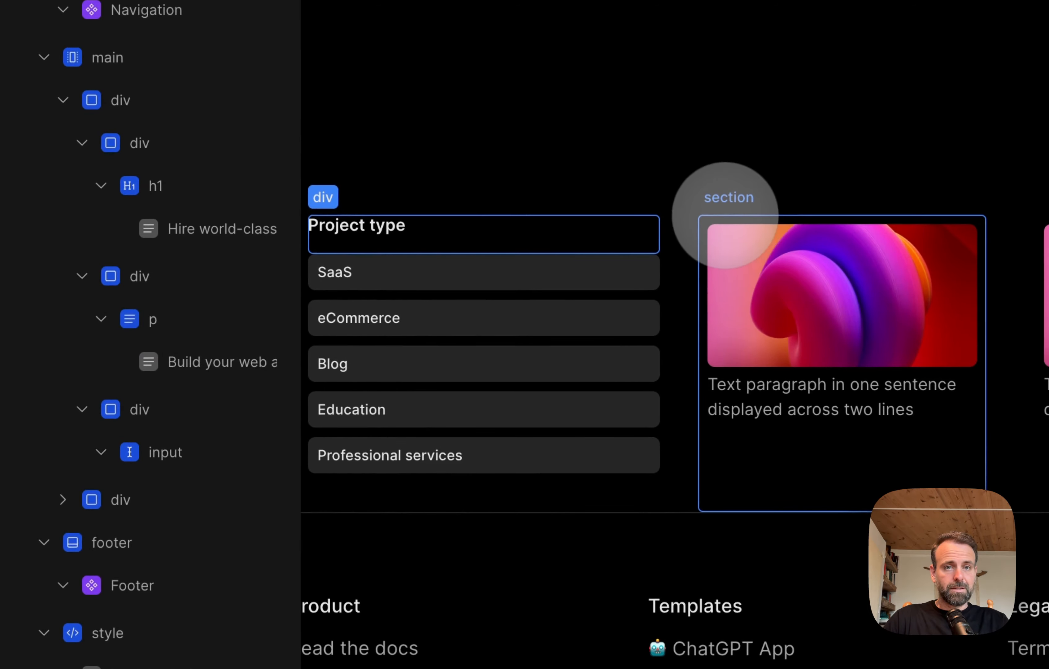
pyautogui.click(759, 180)
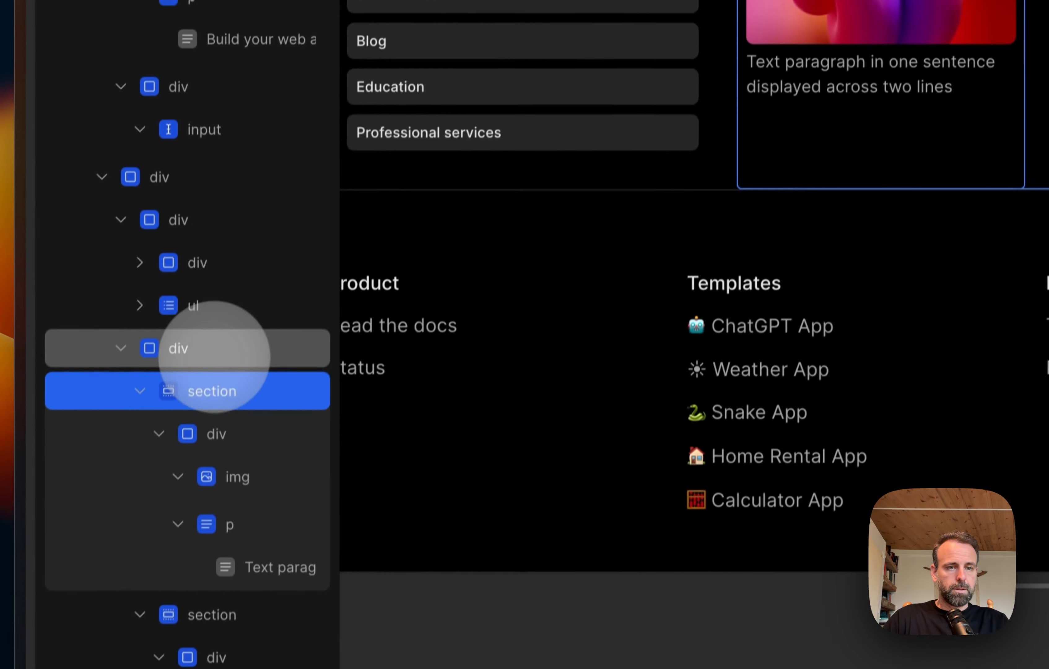
pyautogui.click(219, 330)
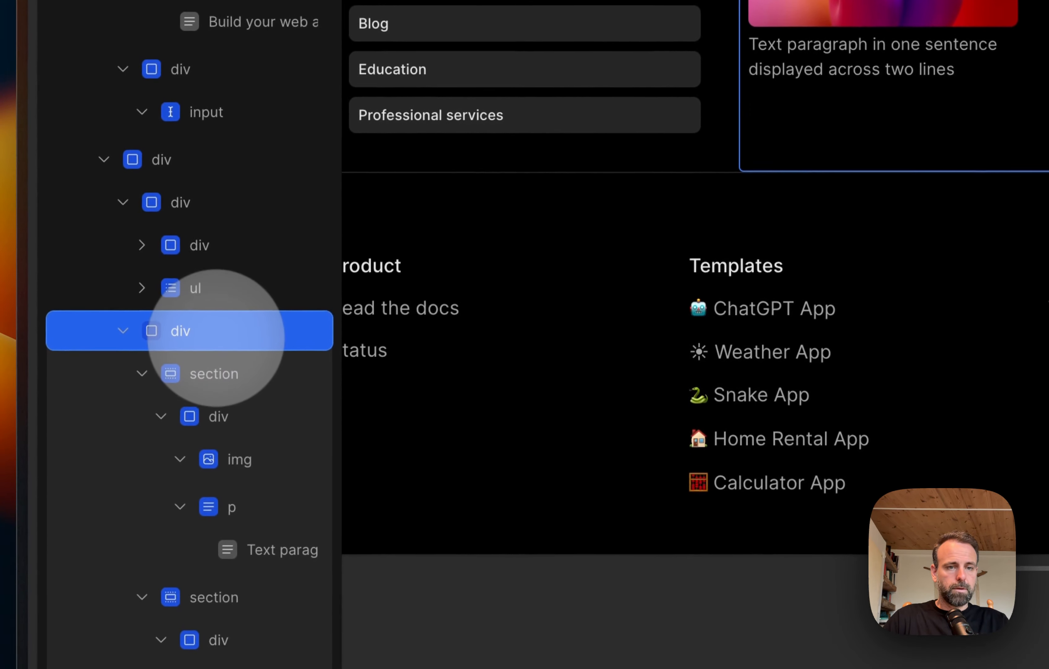
pyautogui.press('super+v')
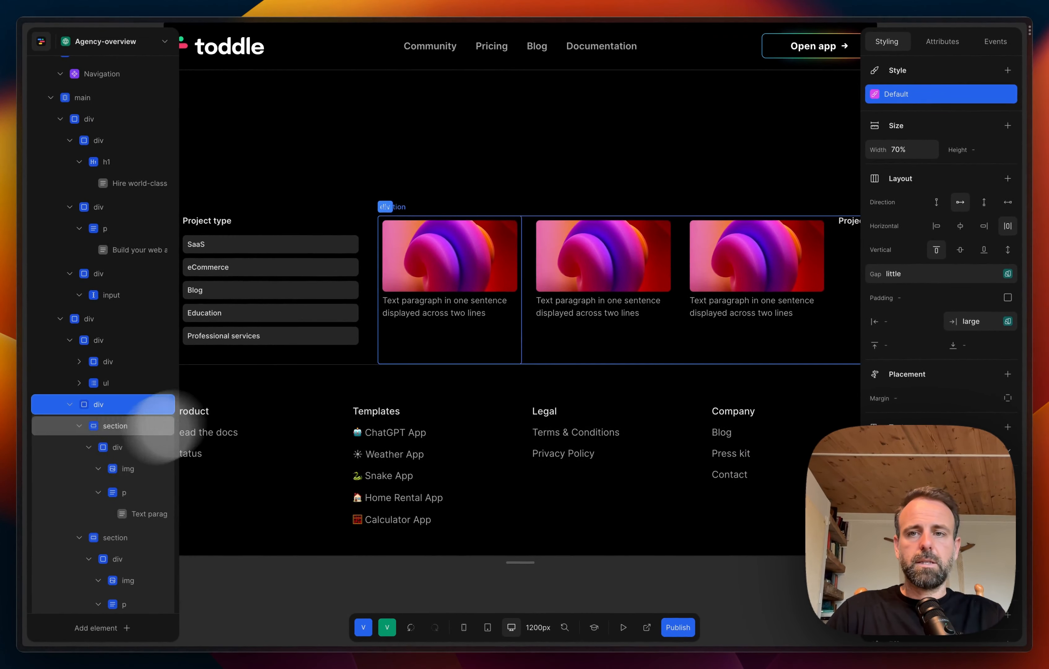
# Step: Collapse the card sections and move the pasted heading div above them as the container's first child
pyautogui.scroll(-3, 110, 441)
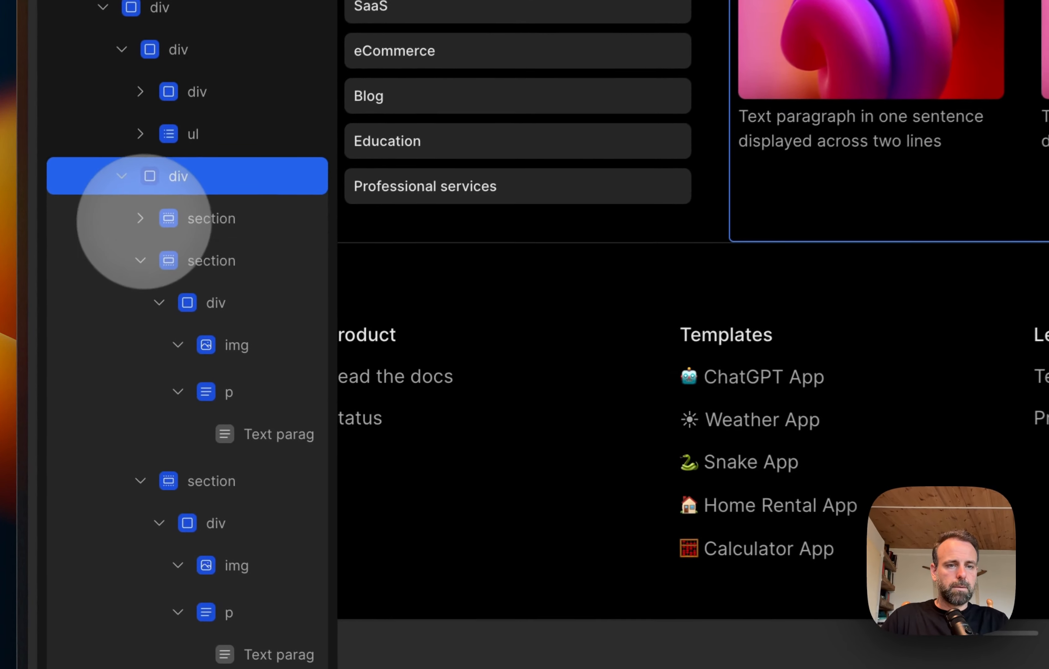
pyautogui.click(140, 260)
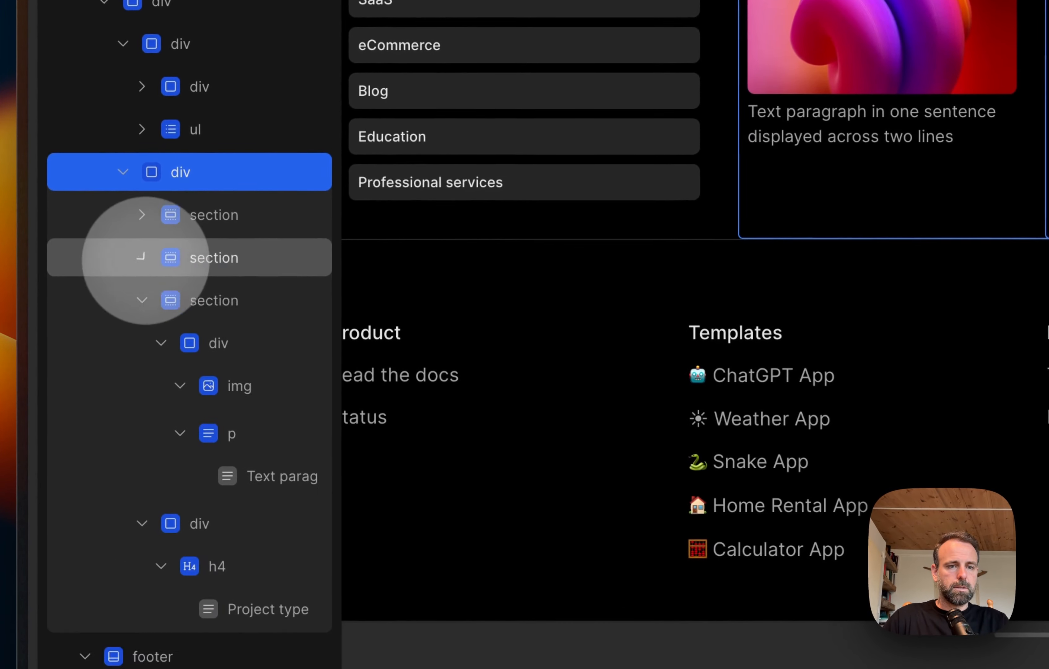
pyautogui.click(141, 300)
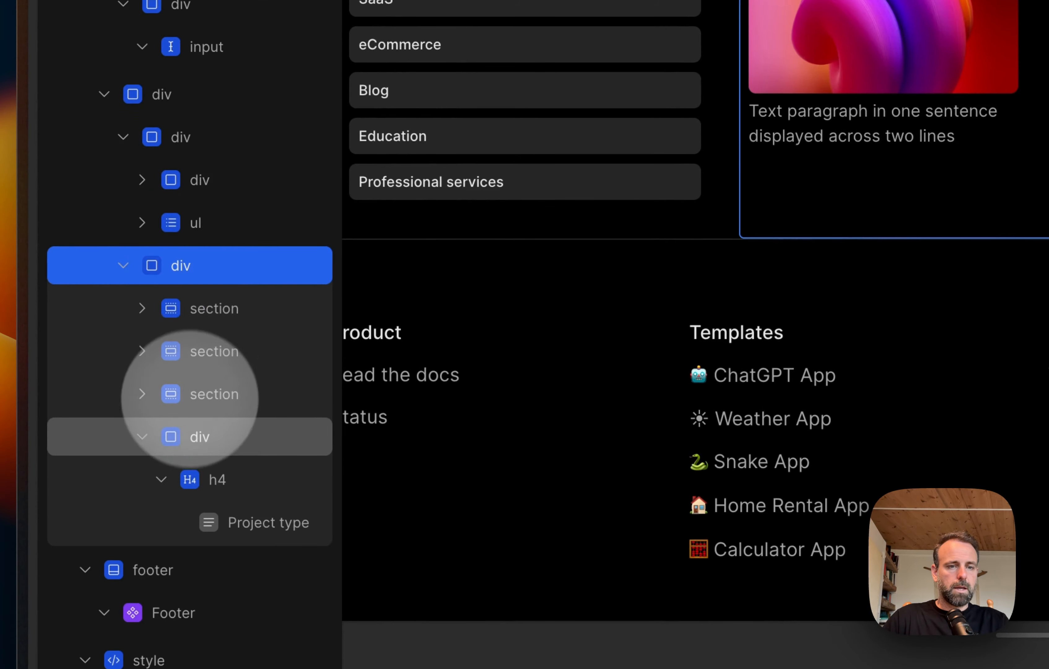
pyautogui.click(184, 430)
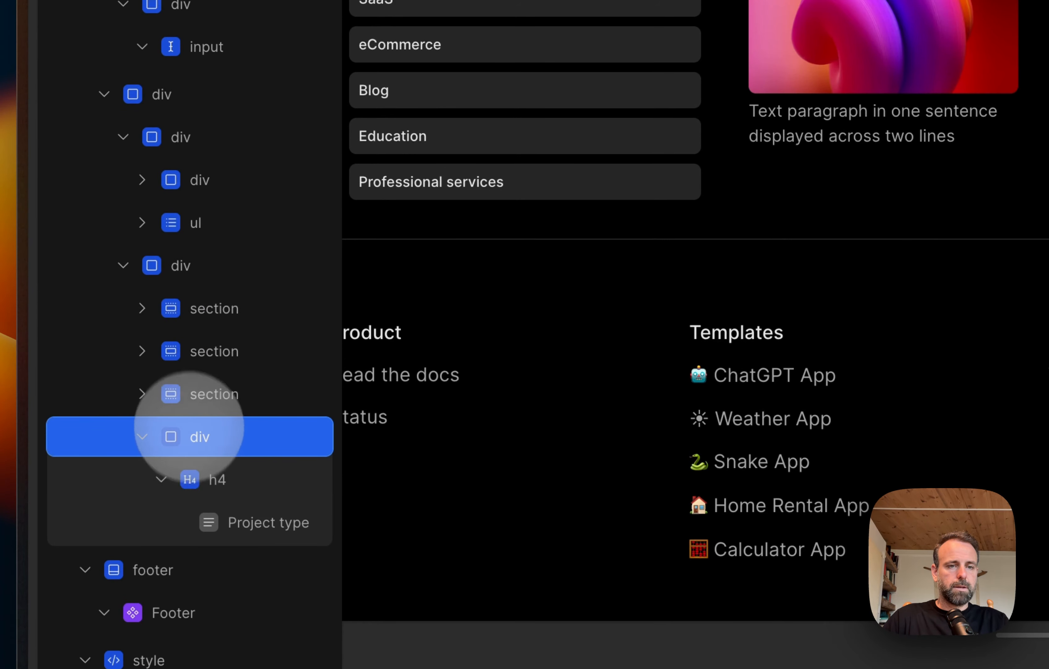
pyautogui.moveTo(190, 426); pyautogui.dragTo(198, 289)
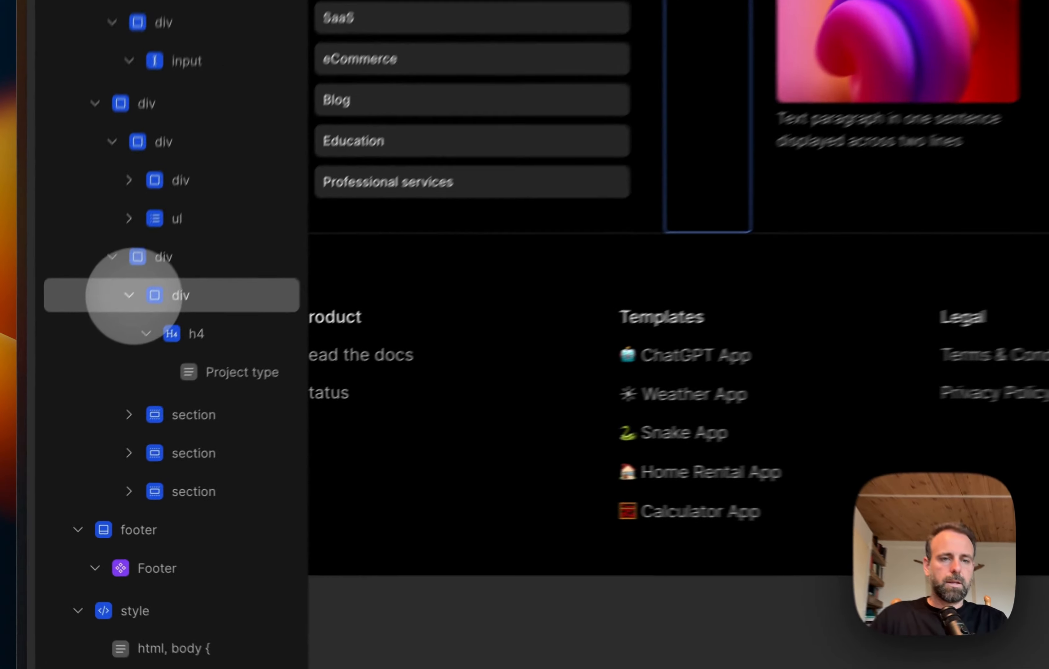
pyautogui.click(81, 399)
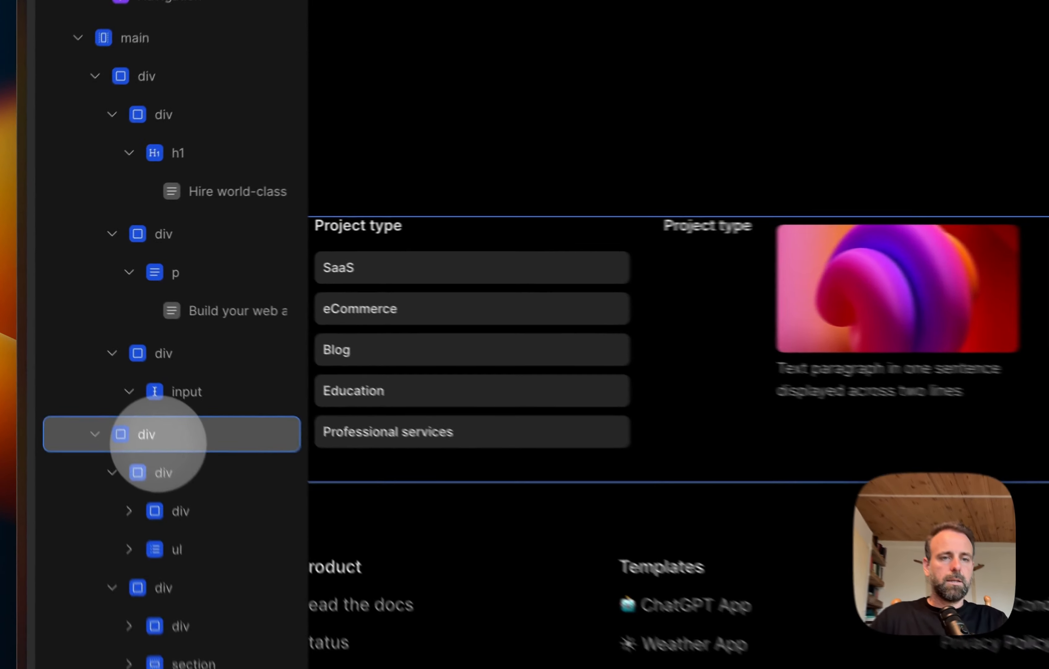
pyautogui.rightClick(94, 340)
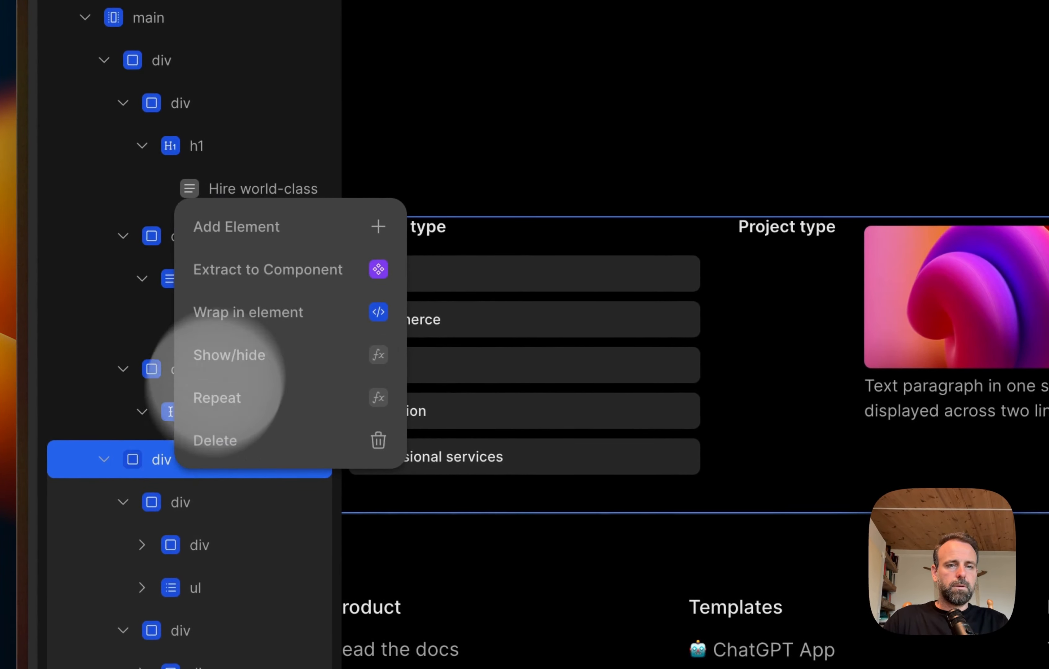
pyautogui.click(332, 226)
pyautogui.press('Escape')
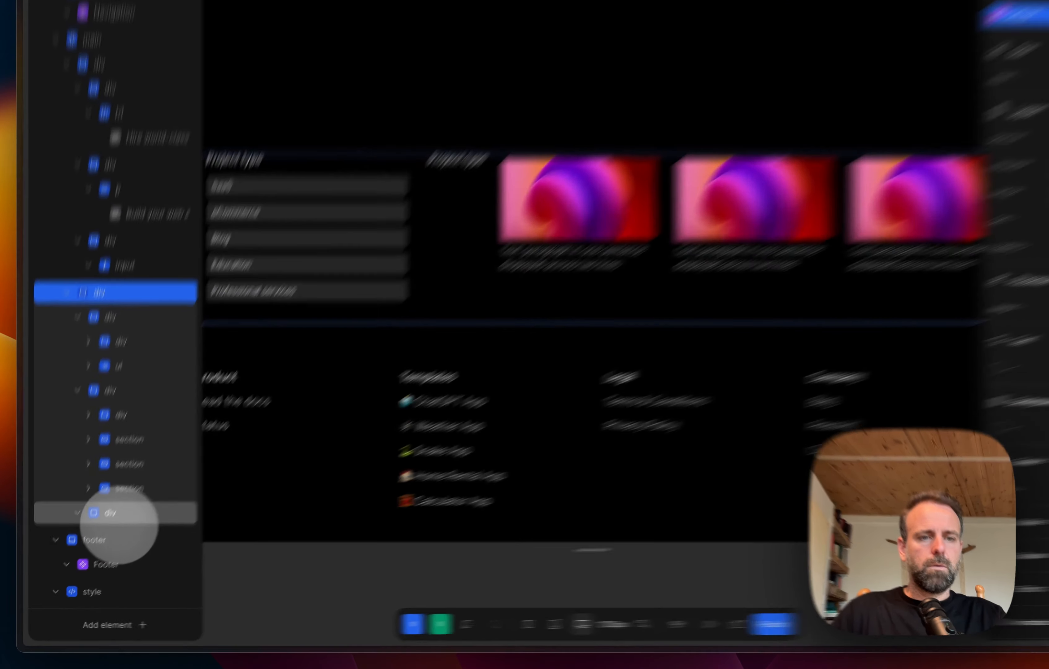
pyautogui.click(105, 530)
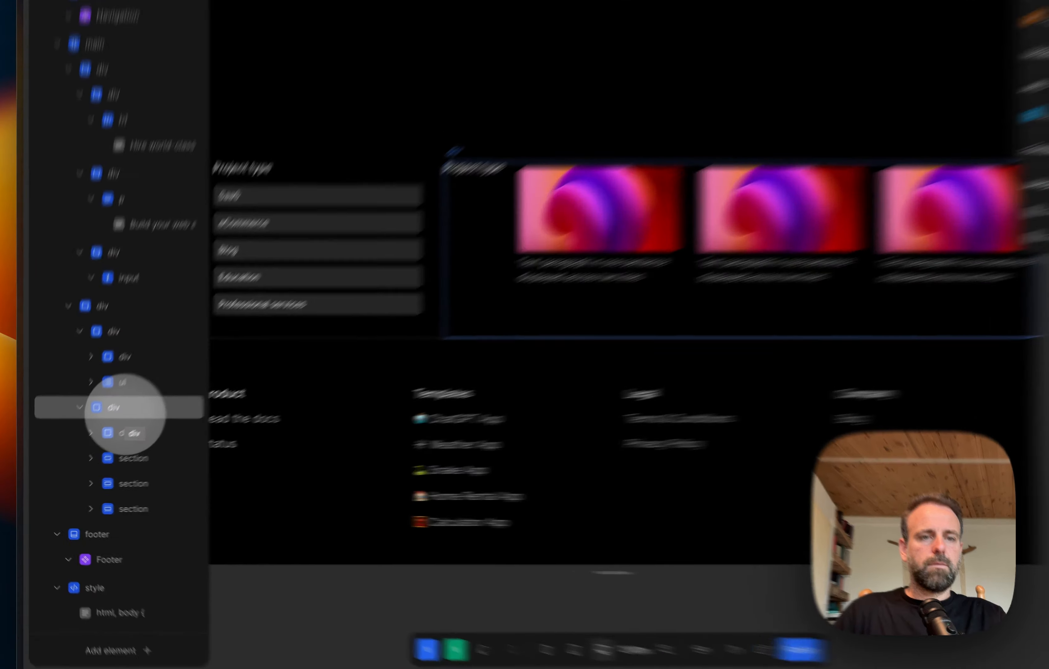
# Step: Set the card container's direction to vertical and add a new div inside it
pyautogui.click(106, 424)
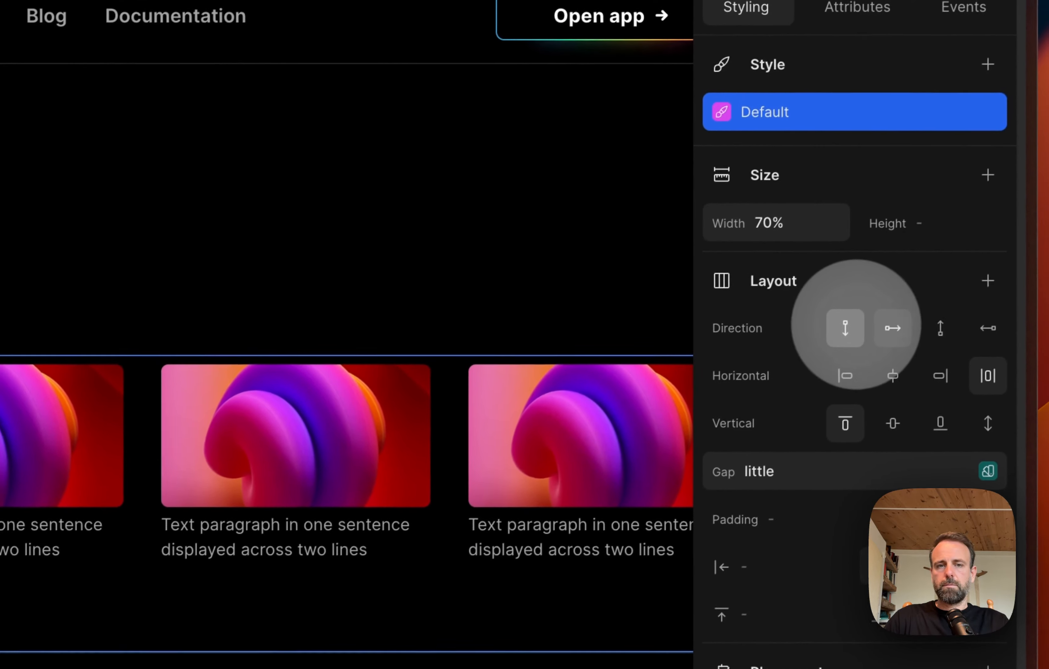
pyautogui.click(845, 328)
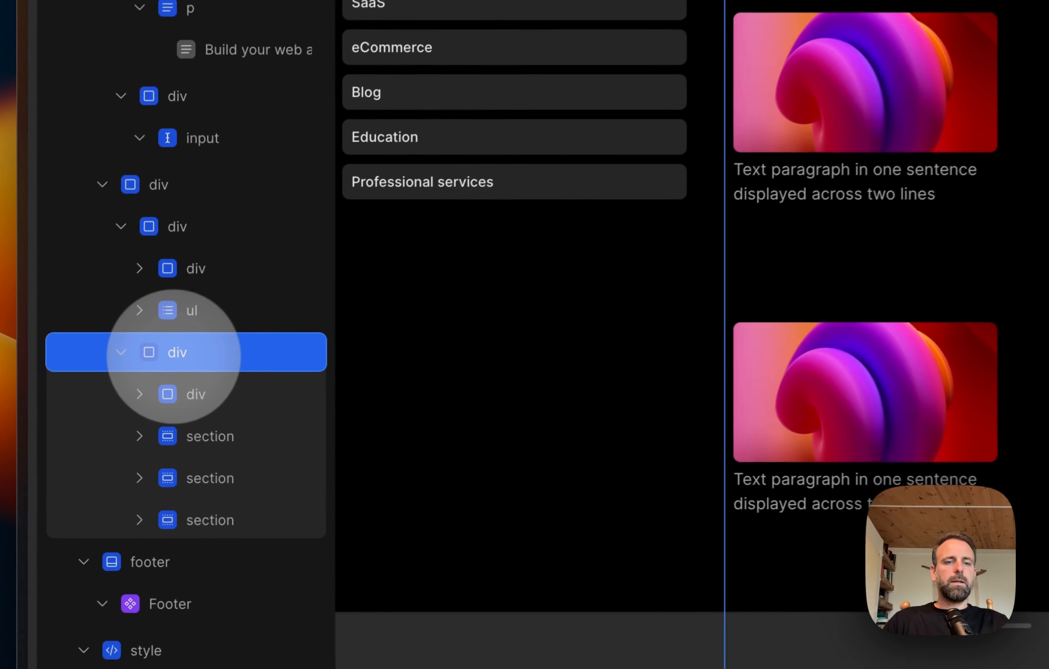
pyautogui.rightClick(84, 423)
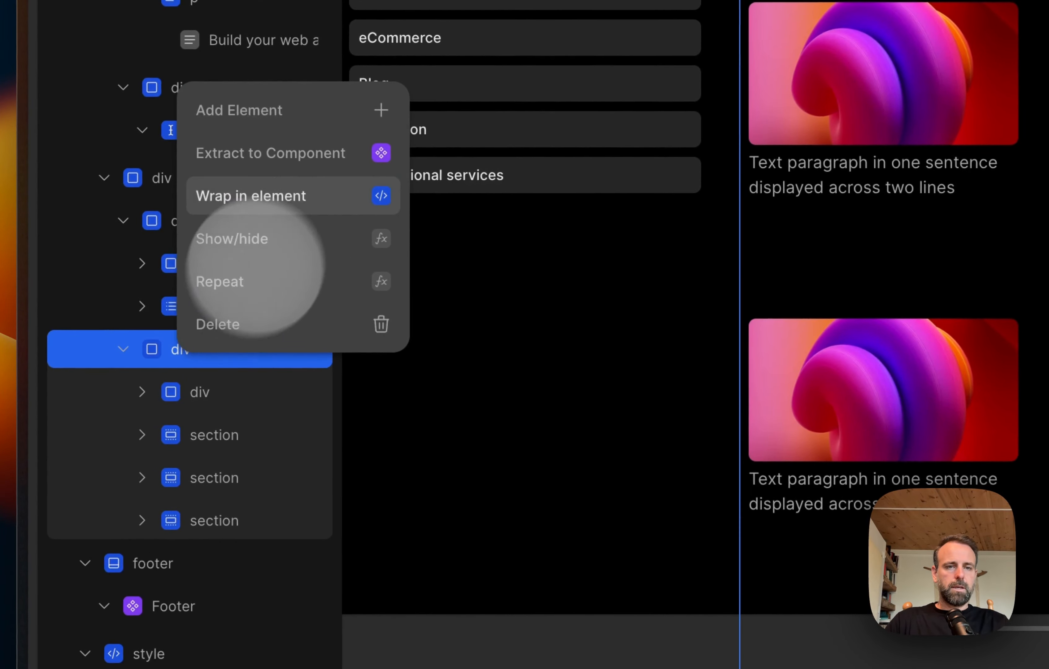
pyautogui.click(310, 113)
pyautogui.write('div')
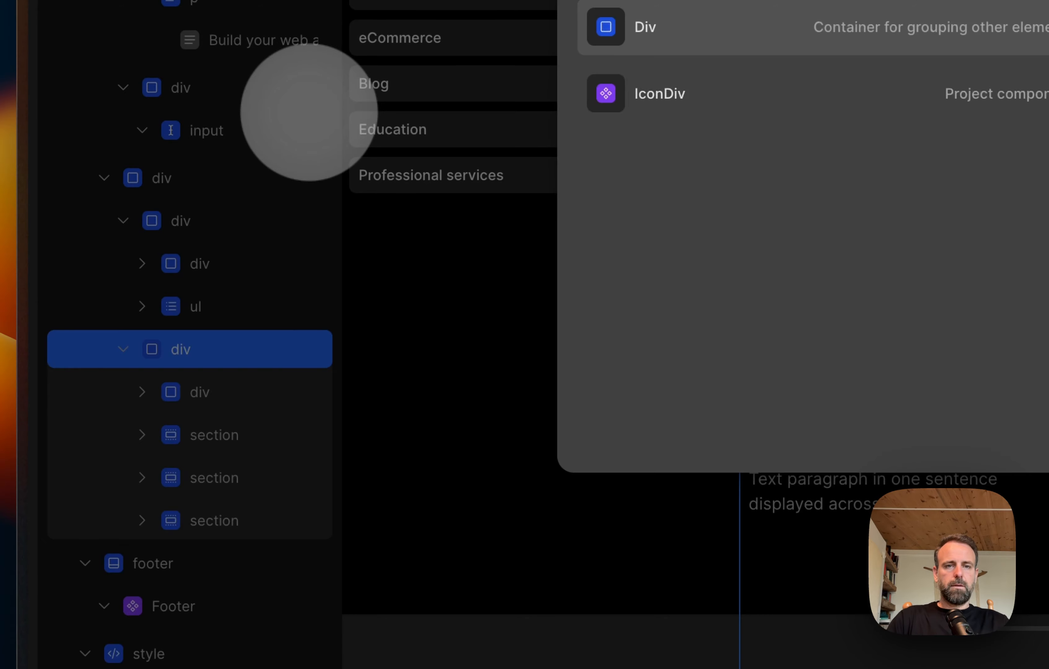
pyautogui.press('Return')
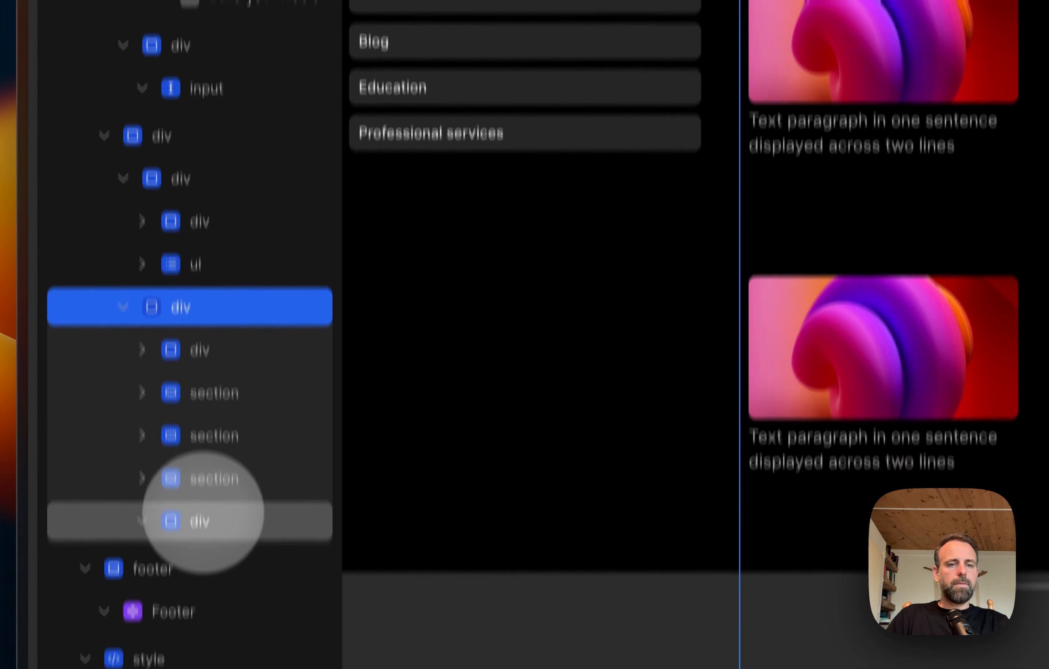
# Step: Move the new div directly below the heading div and nest all three card sections inside it
pyautogui.click(205, 563)
pyautogui.moveTo(207, 408); pyautogui.dragTo(212, 254)
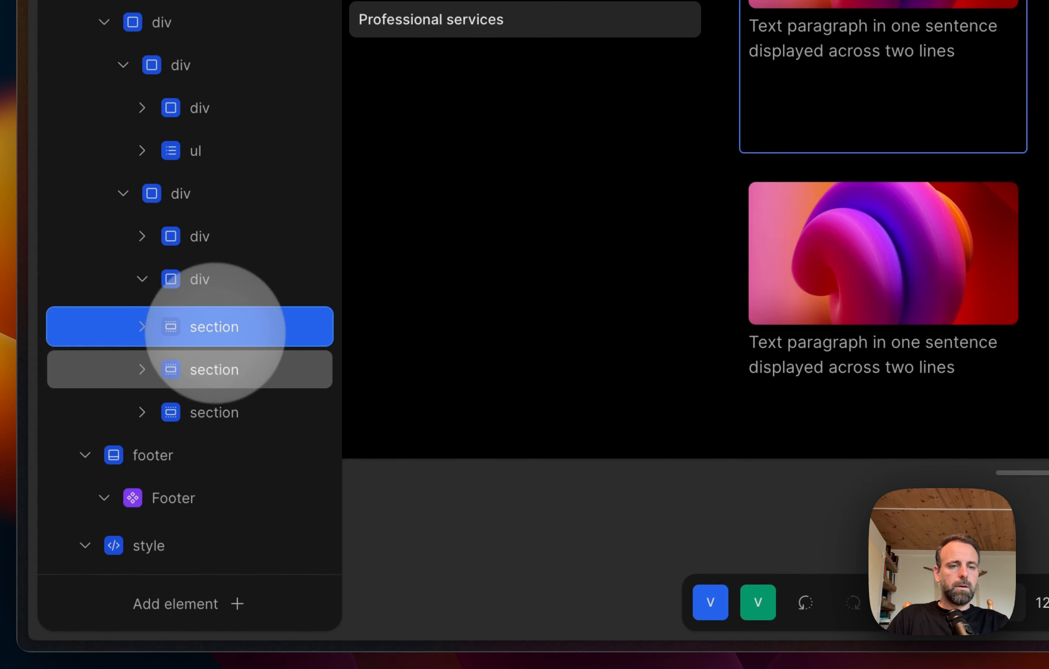
pyautogui.keyDown('shift'); pyautogui.click(209, 421); pyautogui.keyUp('shift')
pyautogui.click(198, 326)
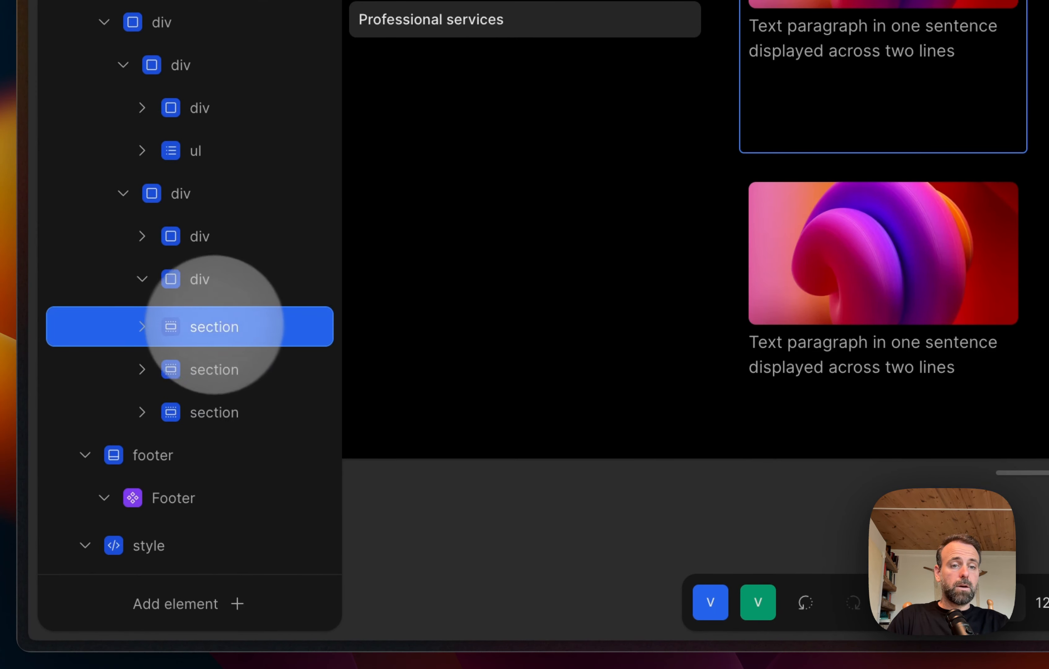
pyautogui.moveTo(218, 289); pyautogui.dragTo(218, 292)
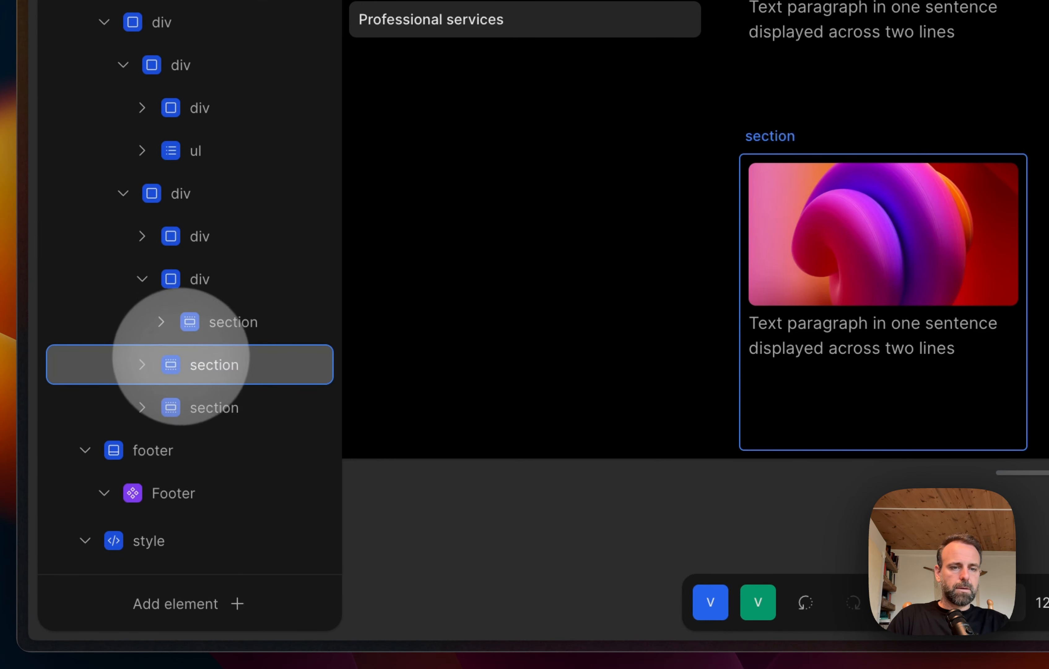
pyautogui.moveTo(192, 364); pyautogui.dragTo(201, 287)
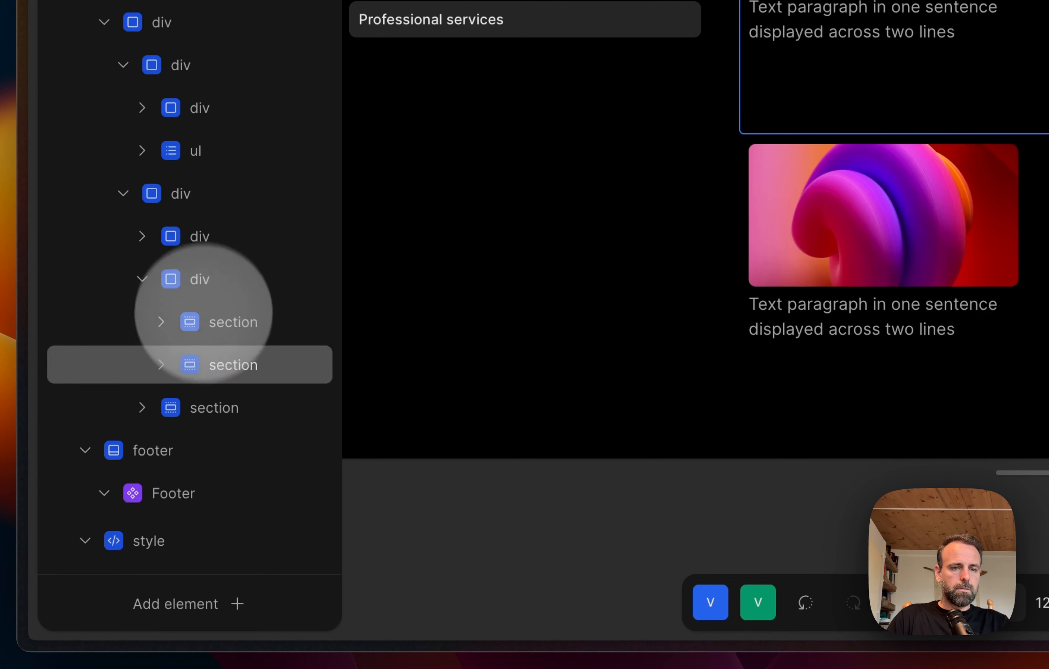
pyautogui.moveTo(211, 402); pyautogui.dragTo(222, 298)
# Step: Lay out the new div's three sections in a row and distribute them horizontally with space between
pyautogui.click(215, 286)
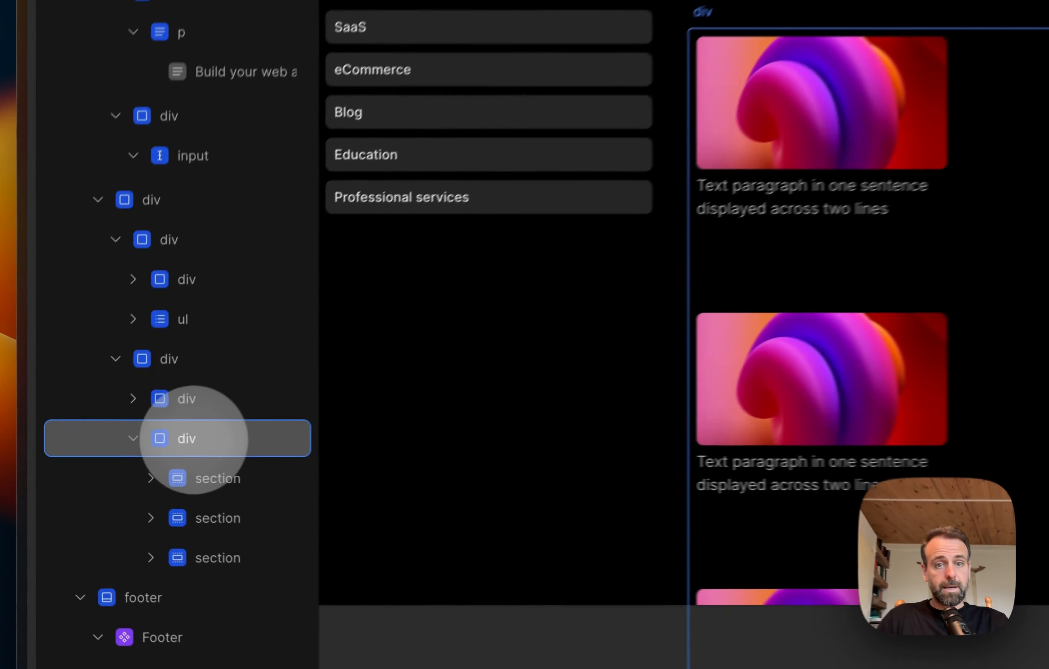
pyautogui.click(108, 466)
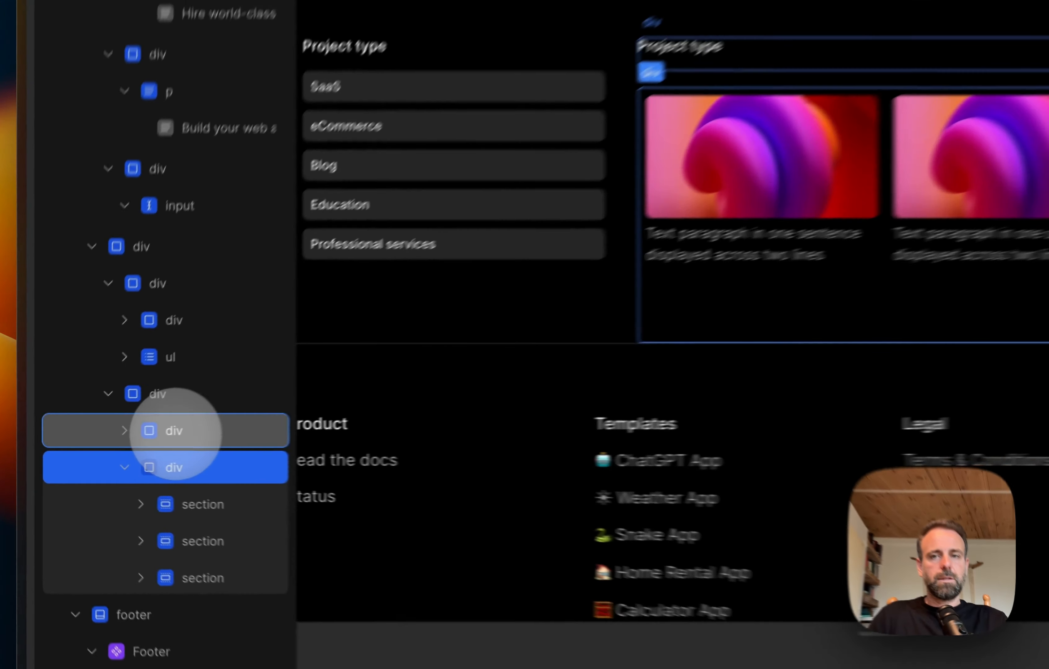
pyautogui.click(109, 445)
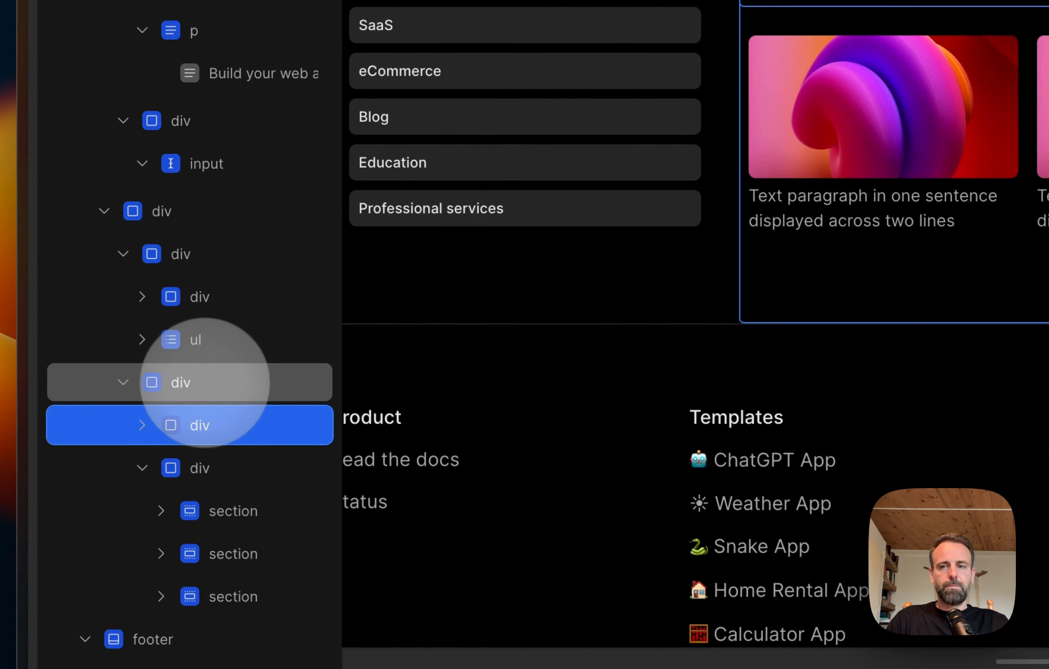
pyautogui.click(205, 382)
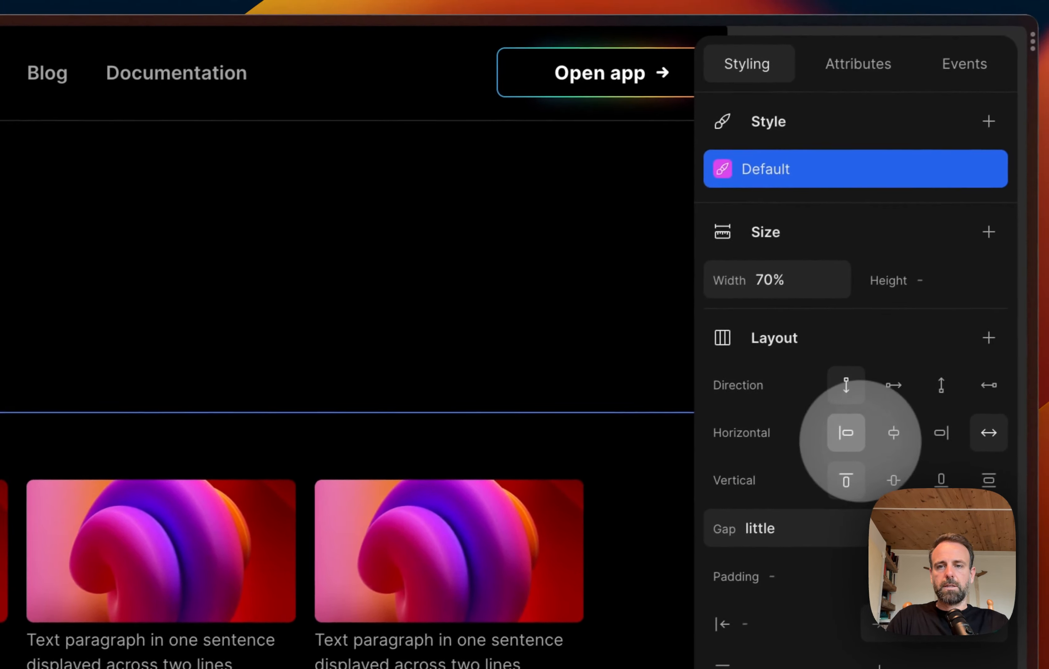
pyautogui.click(860, 440)
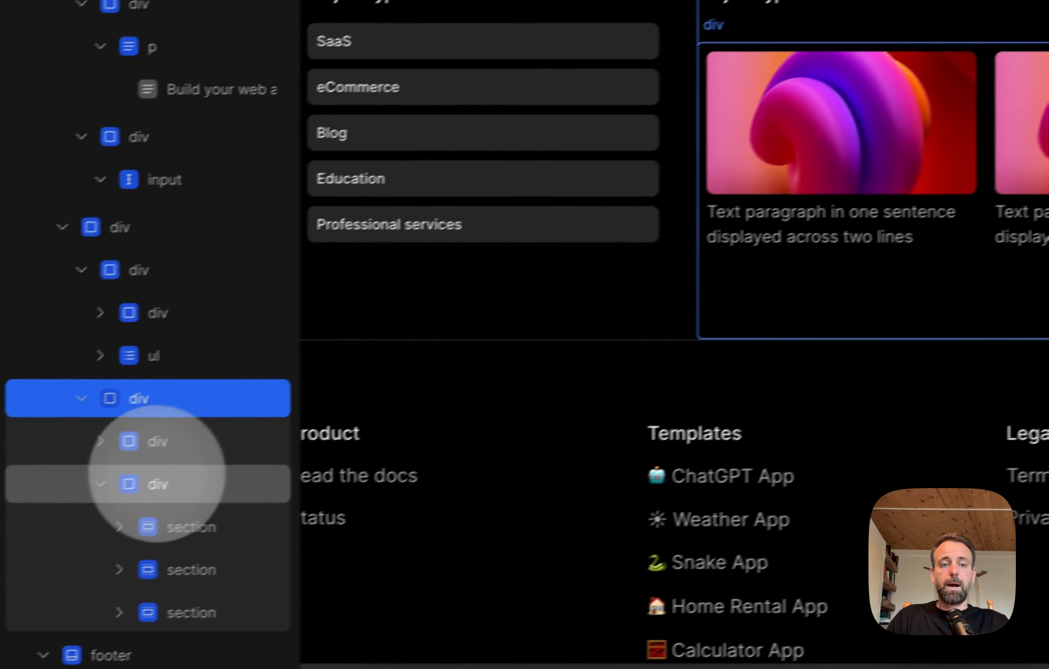
pyautogui.click(156, 480)
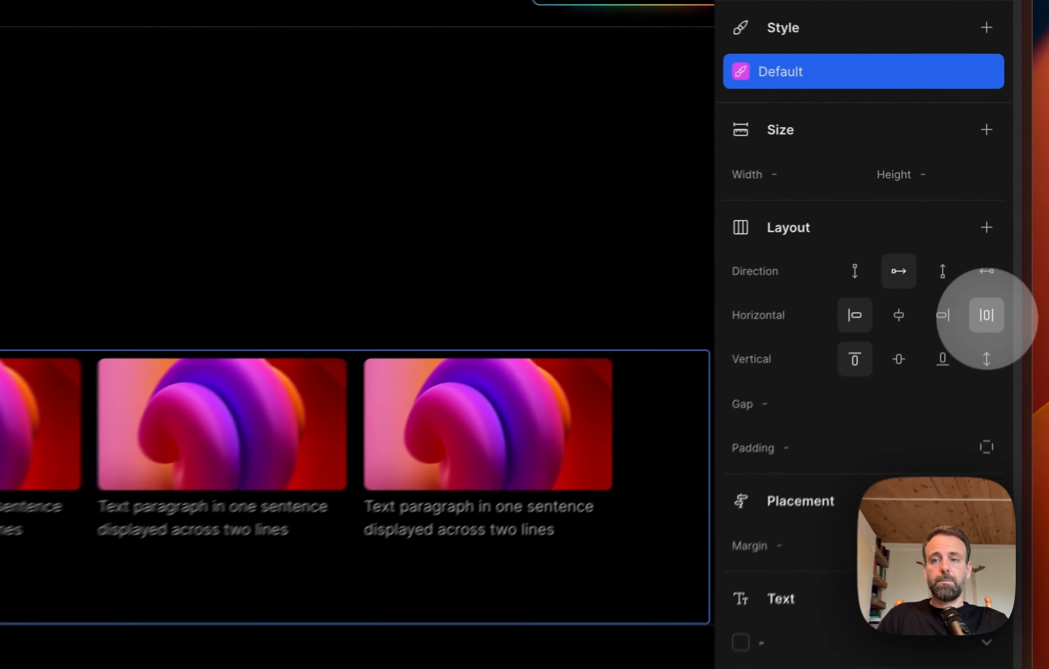
pyautogui.click(1008, 226)
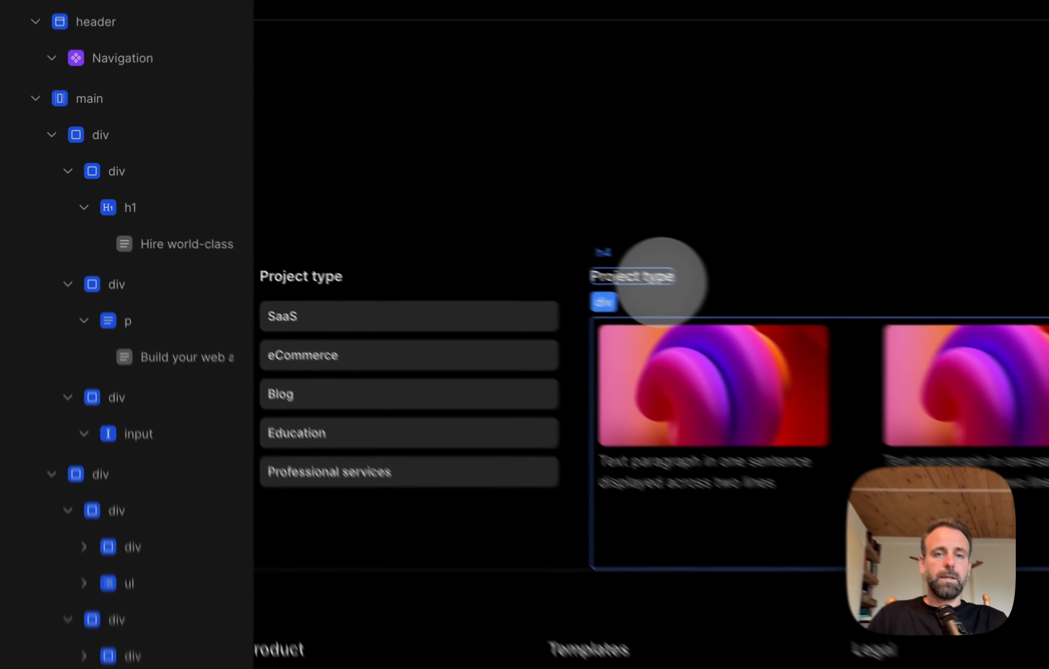
# Step: Compare the spacing of the two "Project type" heading divs with the card row beneath the second heading
pyautogui.click(419, 223)
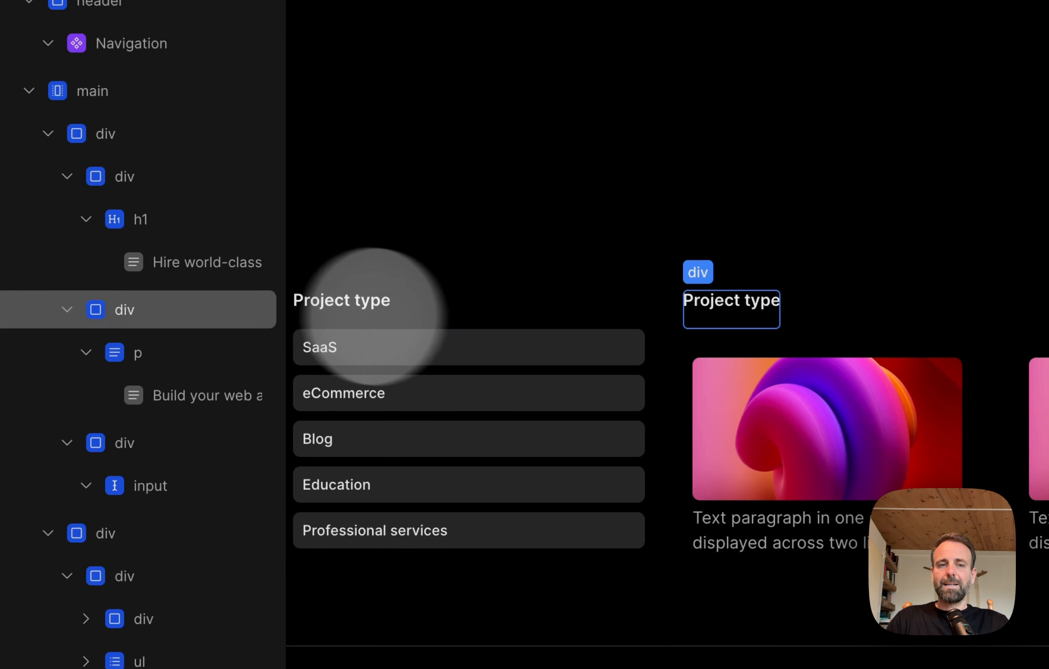
pyautogui.click(380, 319)
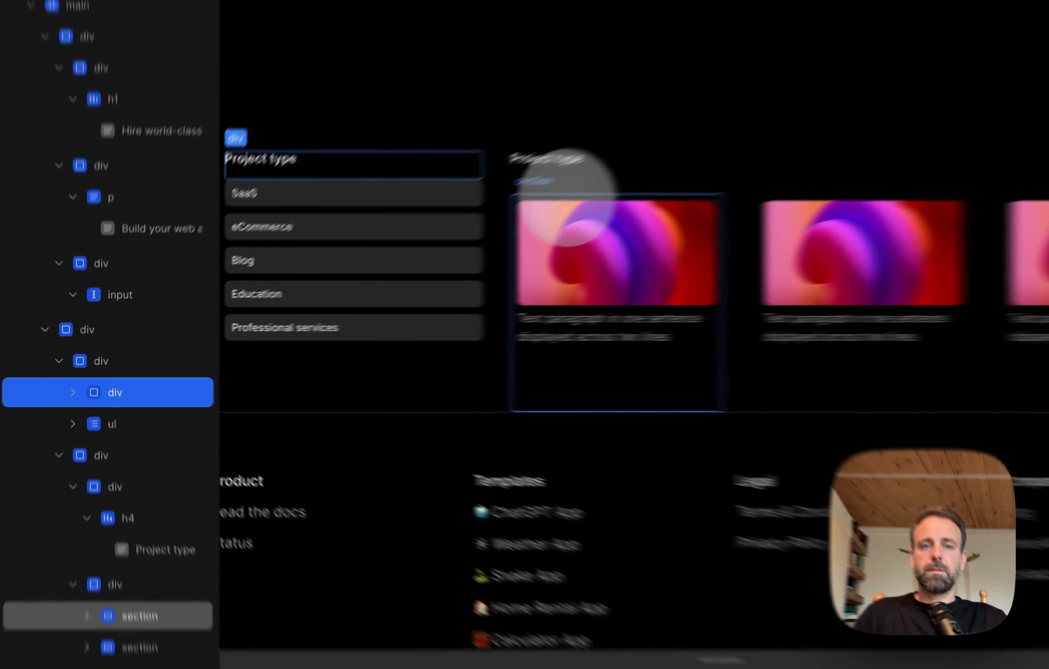
pyautogui.click(412, 245)
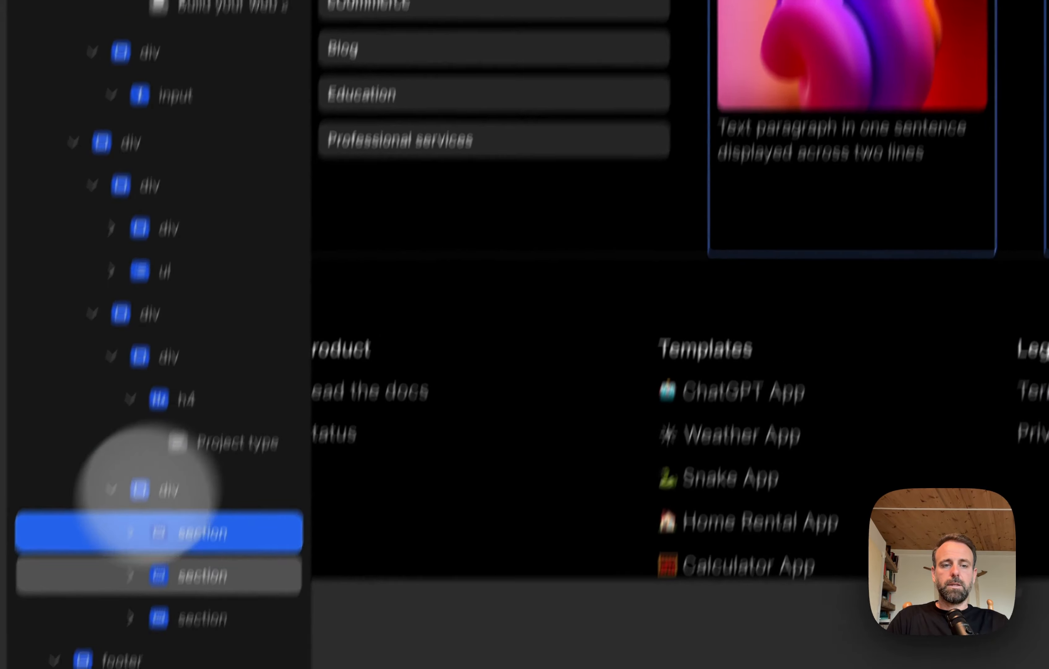
pyautogui.click(146, 489)
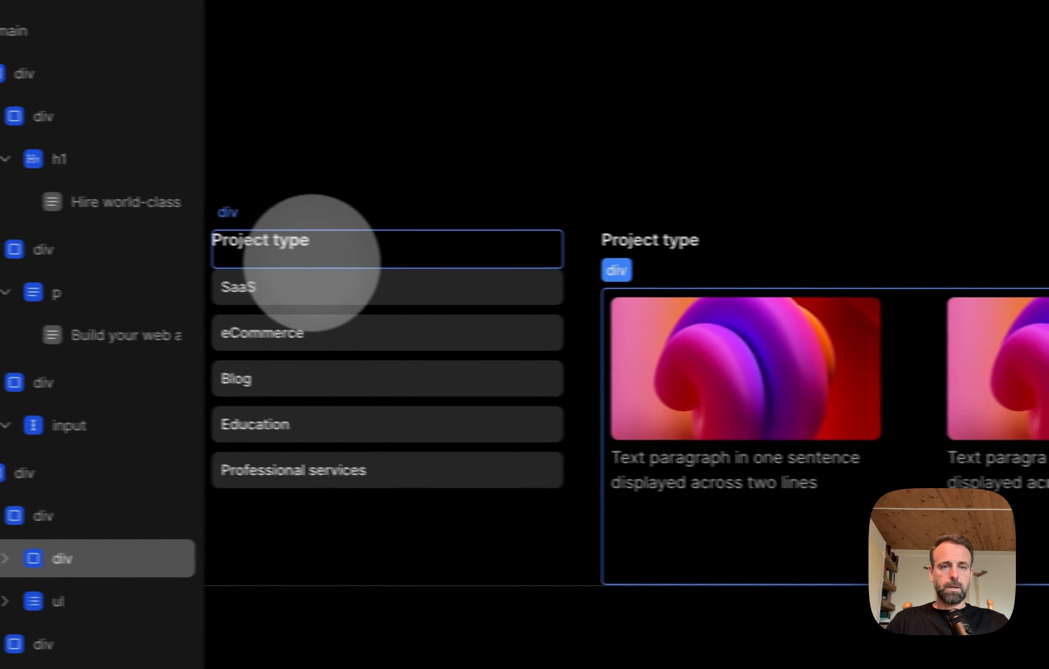
pyautogui.click(285, 259)
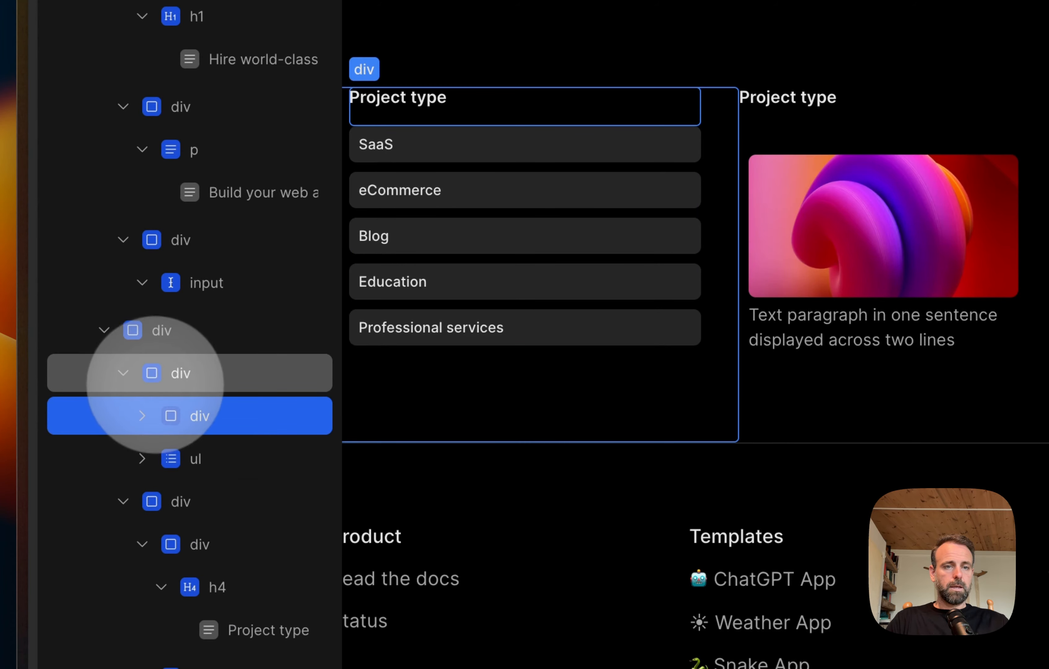
# Step: Add a new div to the "Project type" list column, place it directly below the heading div and nest the ul inside it
pyautogui.click(155, 379)
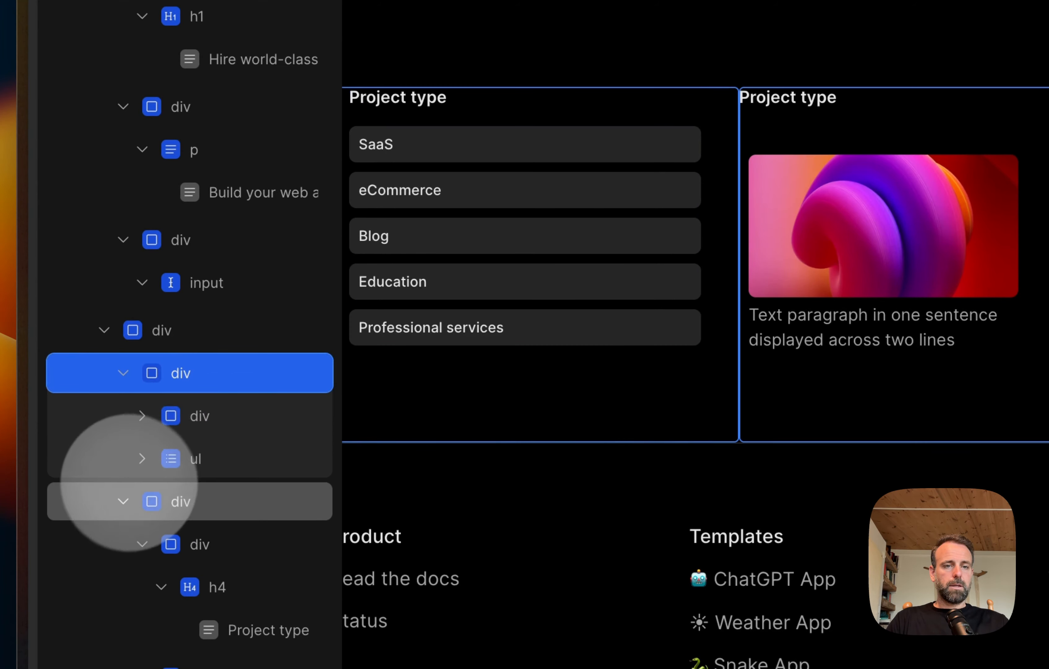
pyautogui.click(120, 503)
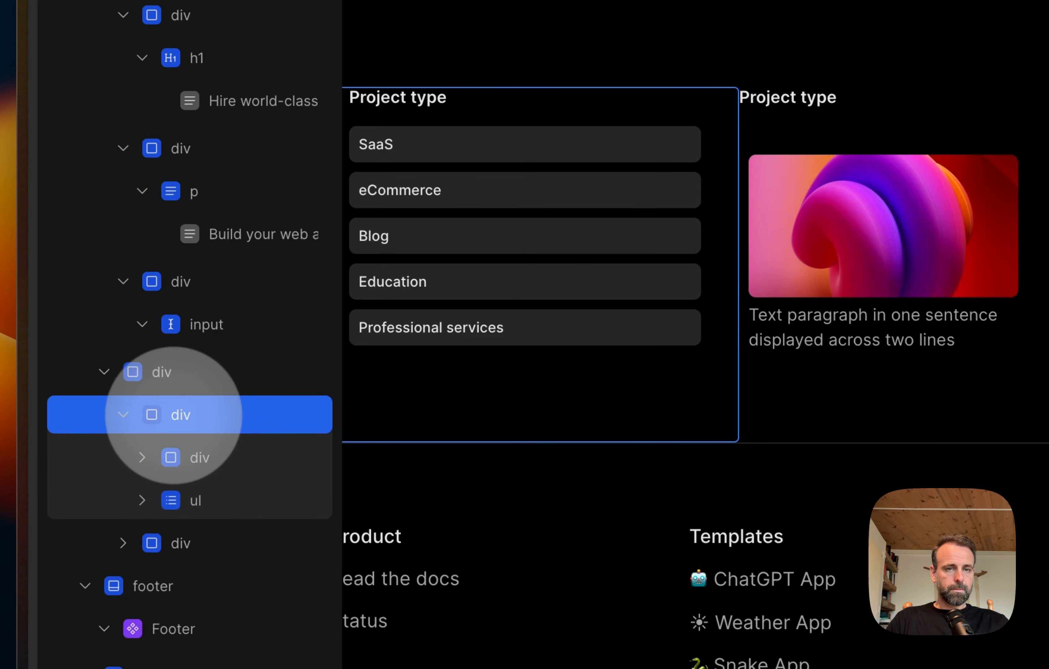
pyautogui.rightClick(173, 415)
pyautogui.click(304, 173)
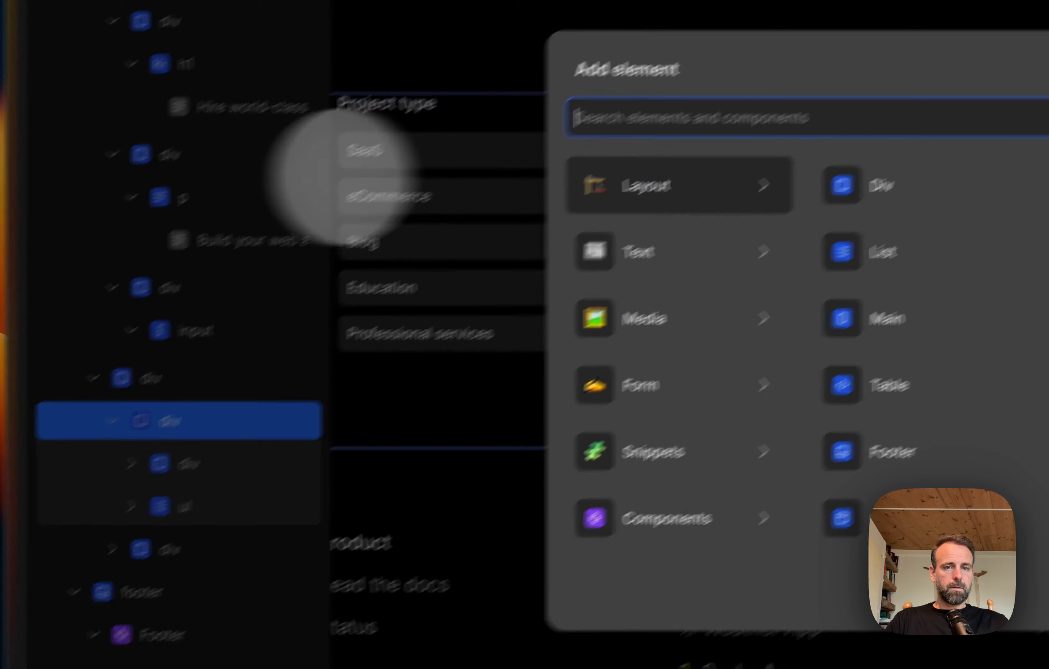
pyautogui.click(880, 185)
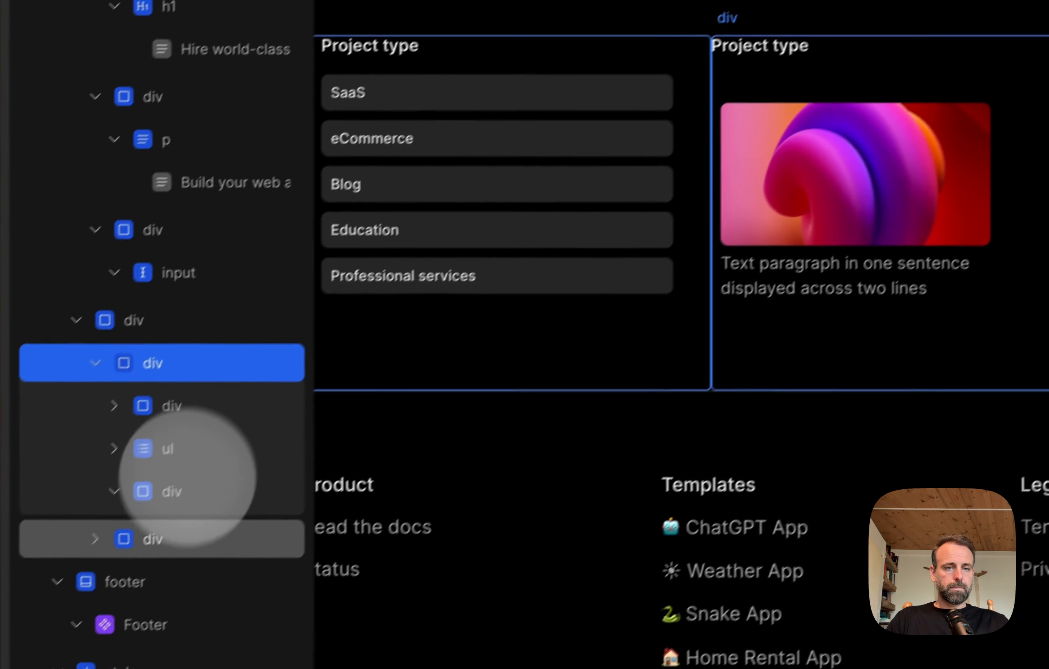
pyautogui.moveTo(172, 496); pyautogui.dragTo(210, 405)
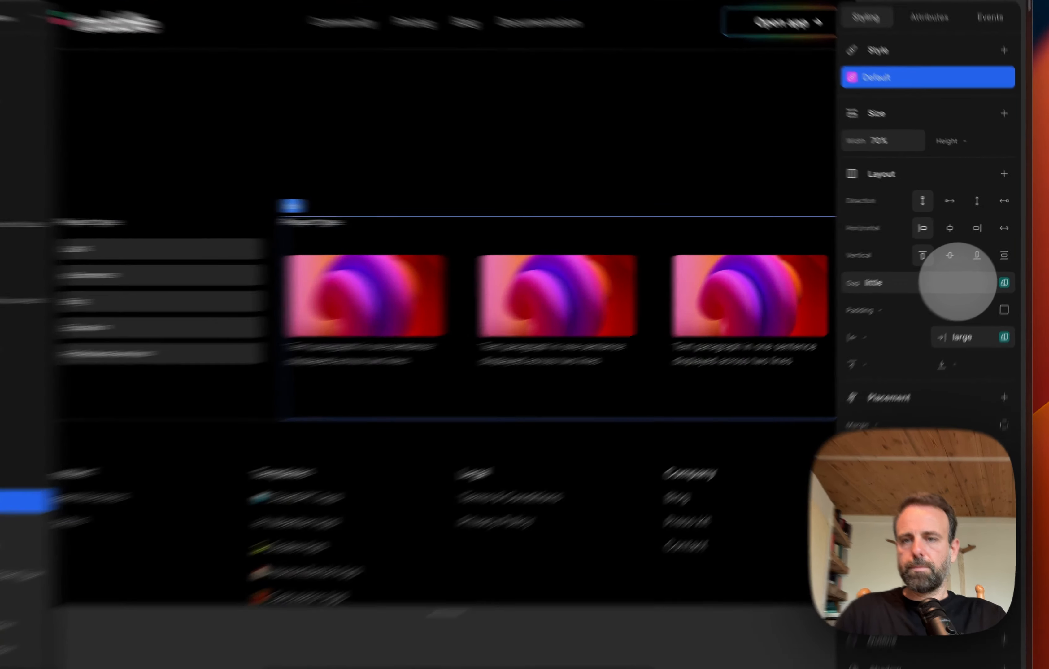
# Step: Clear the gap of the cards column's container and remove the padding from all three card sections
pyautogui.click(963, 274)
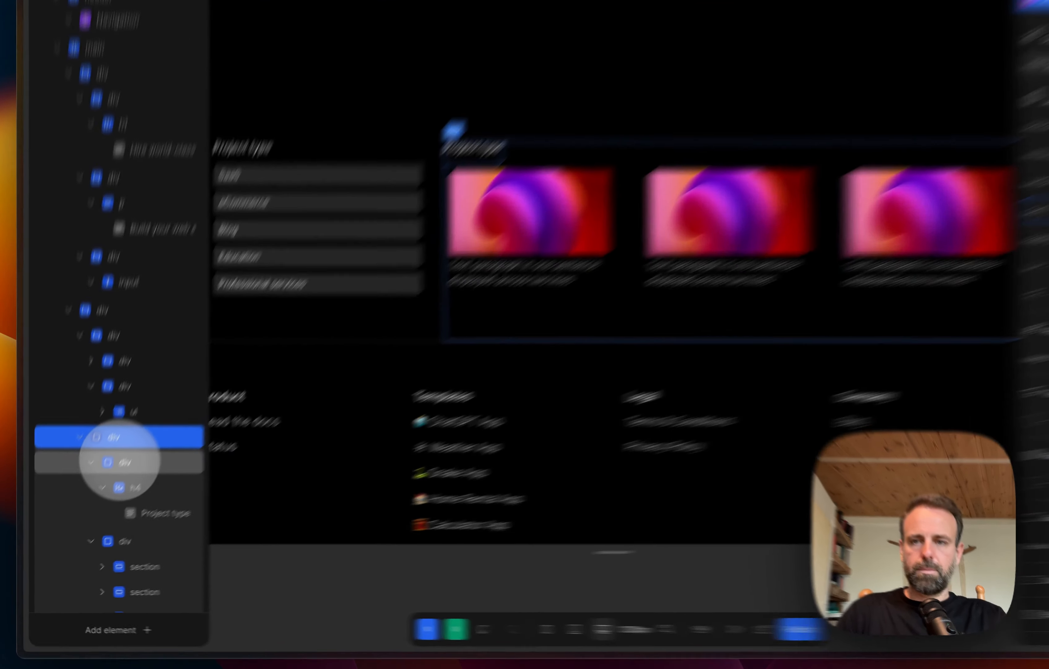
pyautogui.click(104, 486)
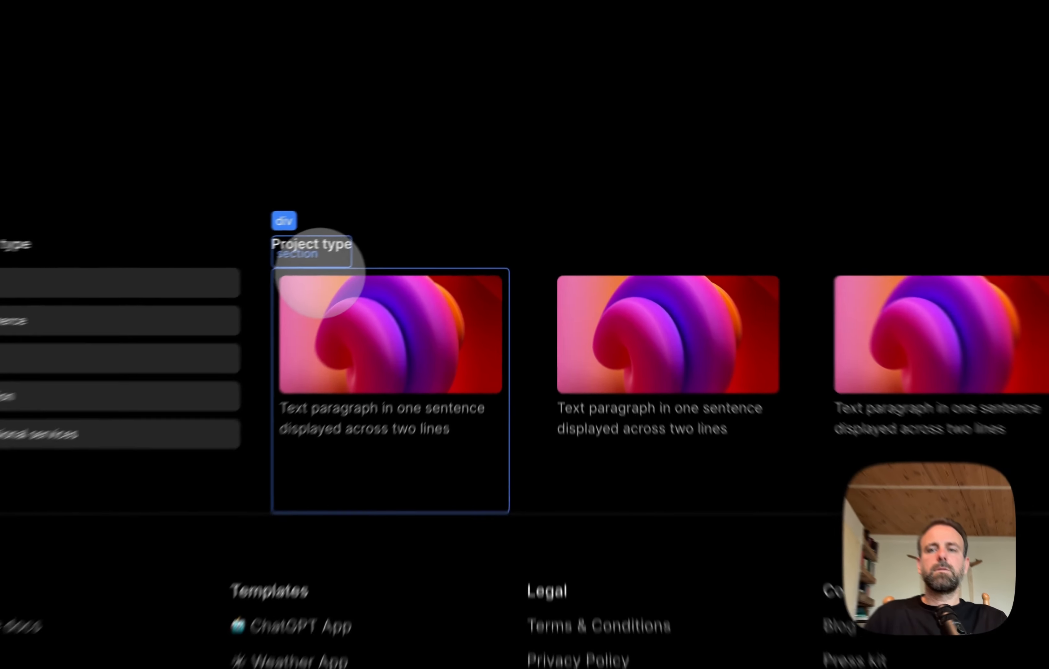
pyautogui.click(408, 239)
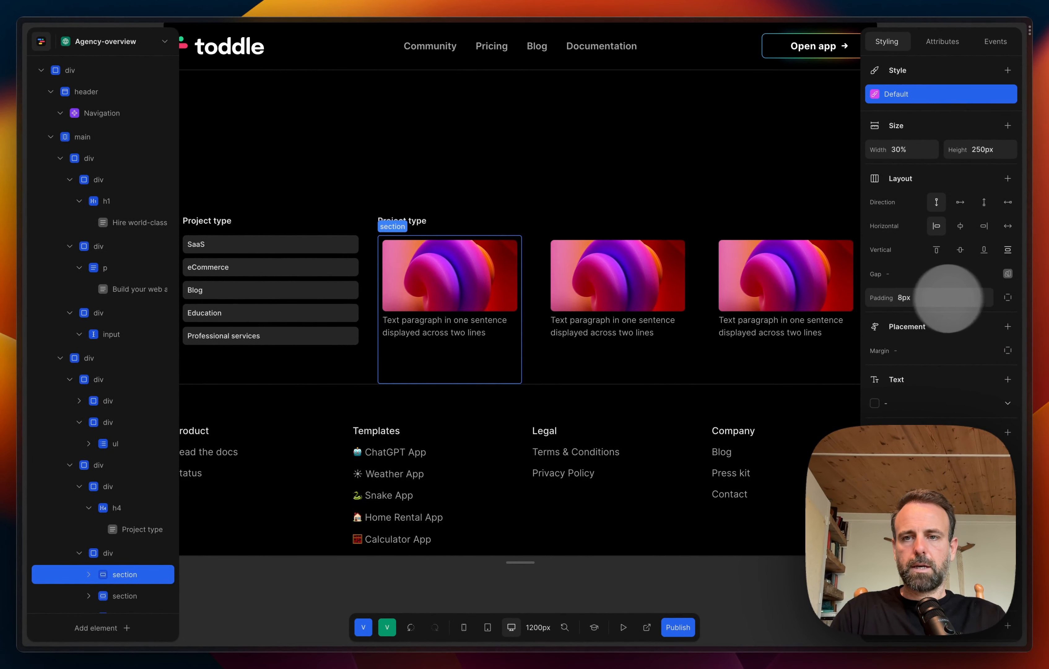
pyautogui.click(914, 300)
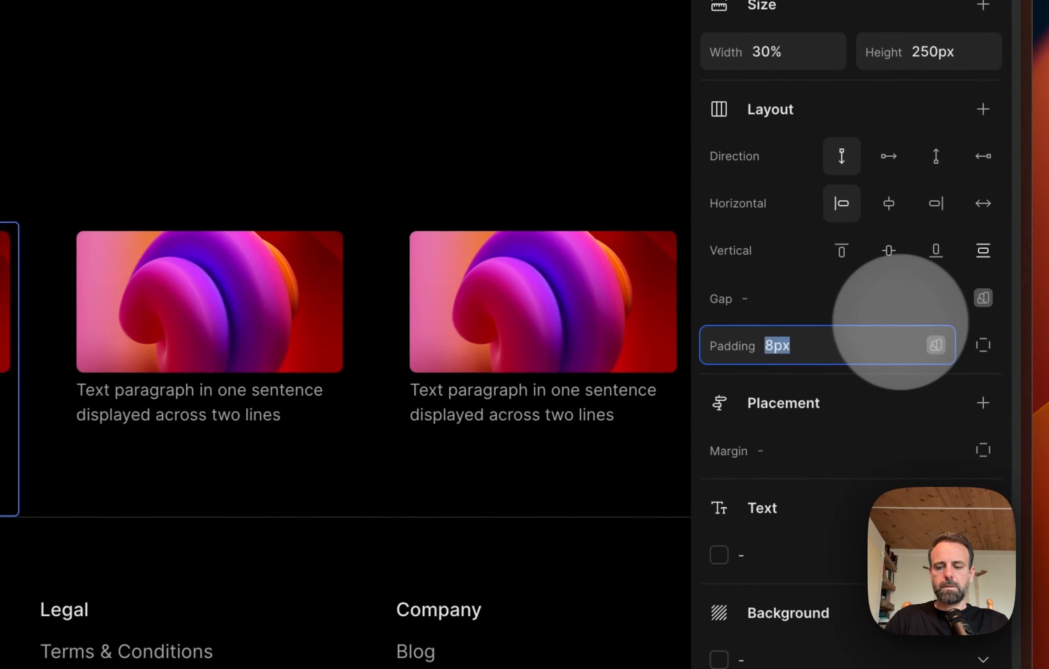
pyautogui.press('BackSpace')
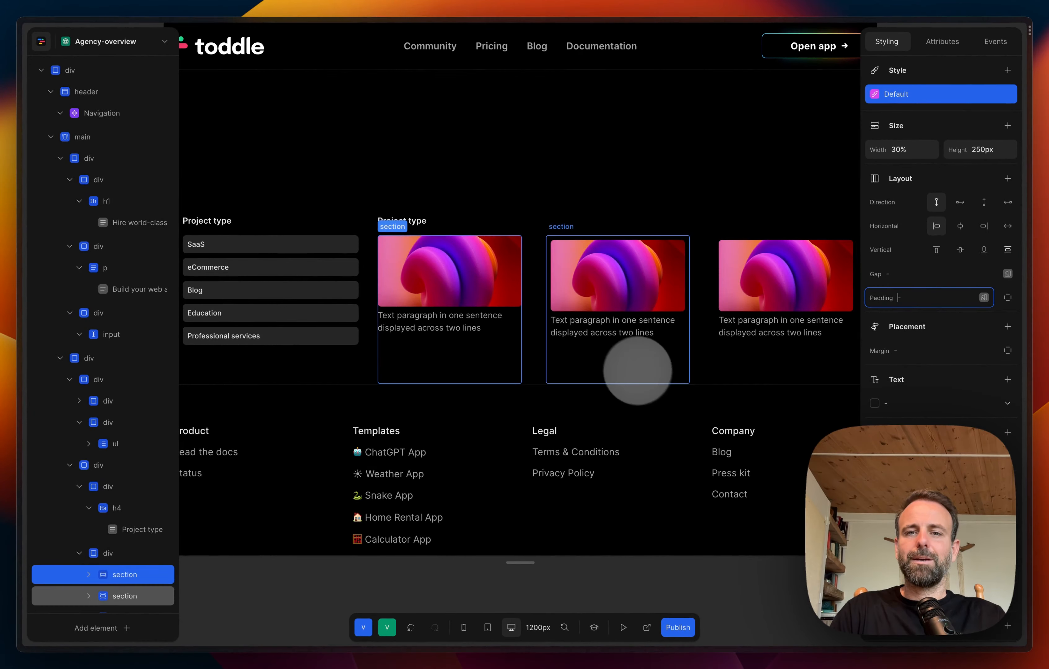
pyautogui.click(644, 250)
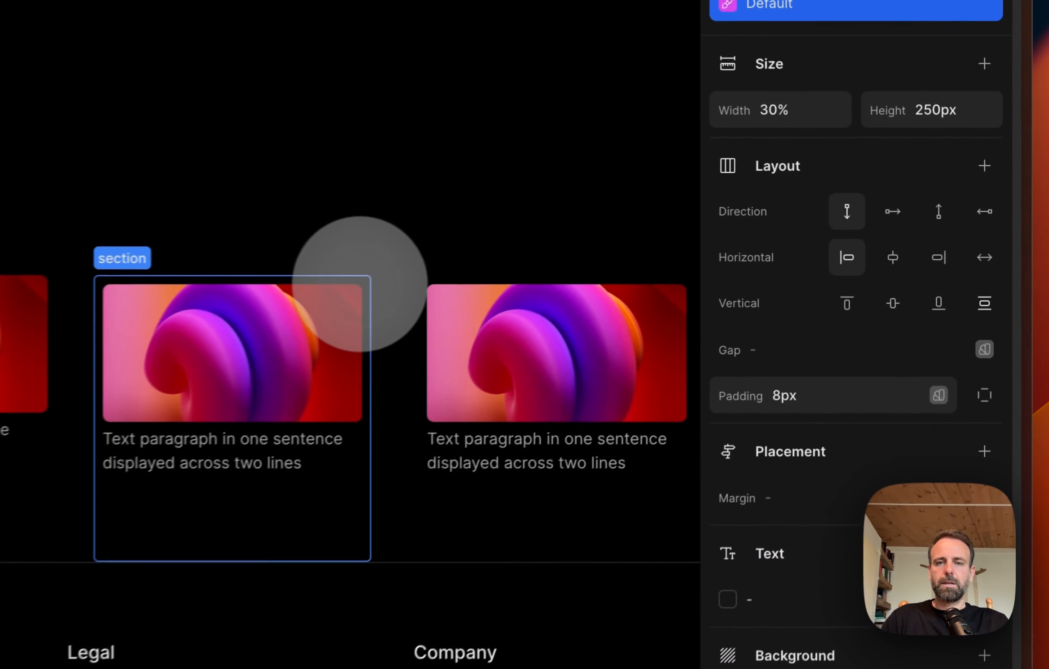
pyautogui.click(819, 385)
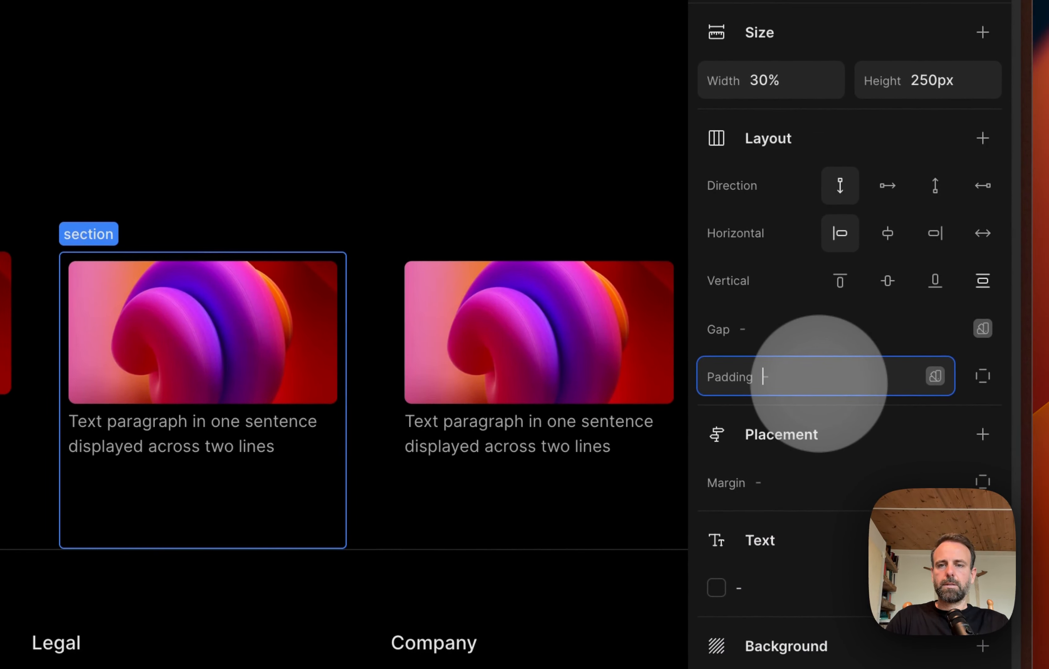
pyautogui.click(660, 256)
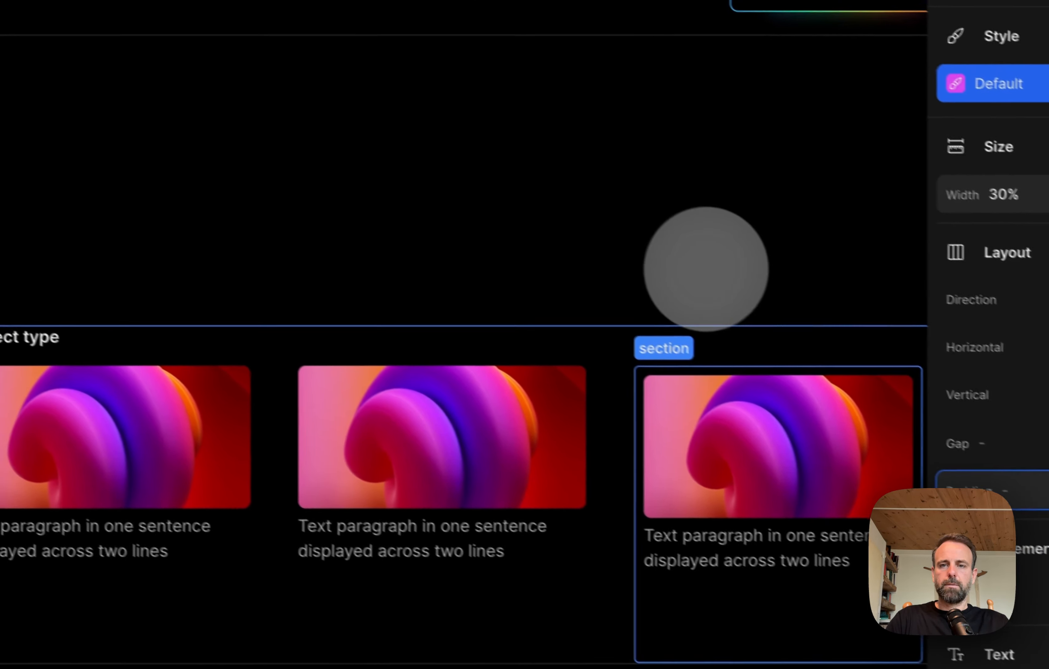
pyautogui.click(465, 156)
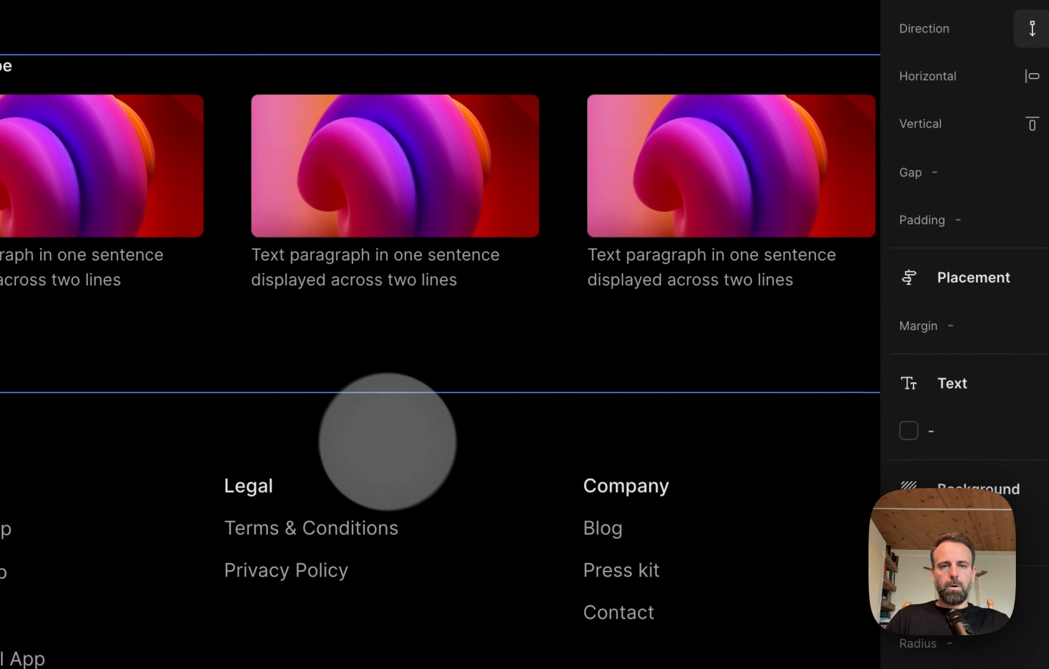
pyautogui.click(511, 445)
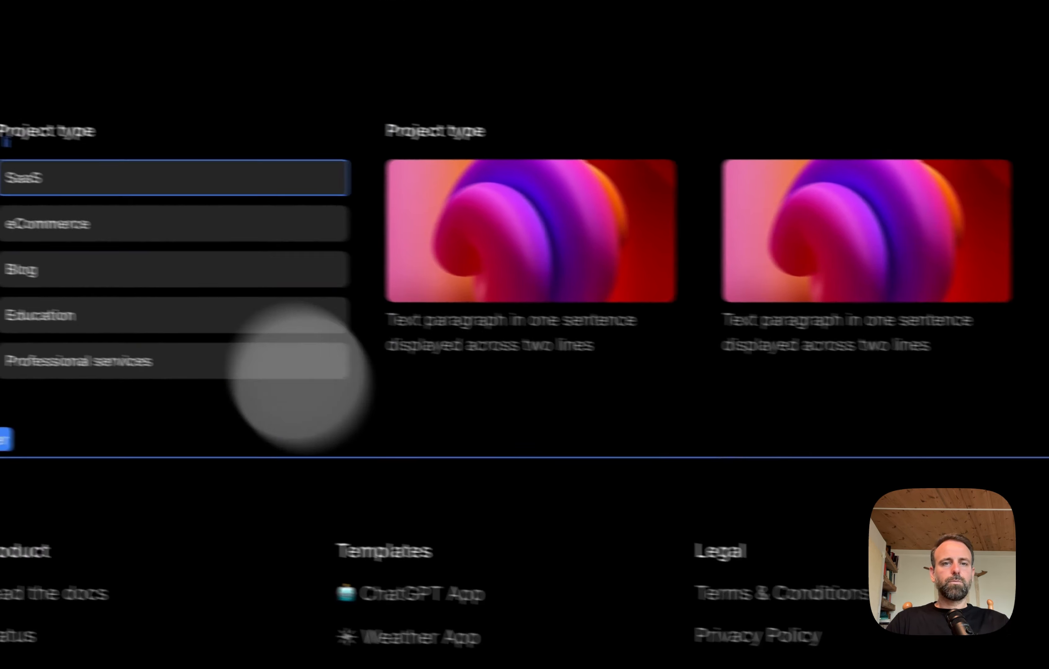
# Step: Change the heading text above the three cards to "Featured partners"
pyautogui.click(457, 132)
pyautogui.click(263, 475)
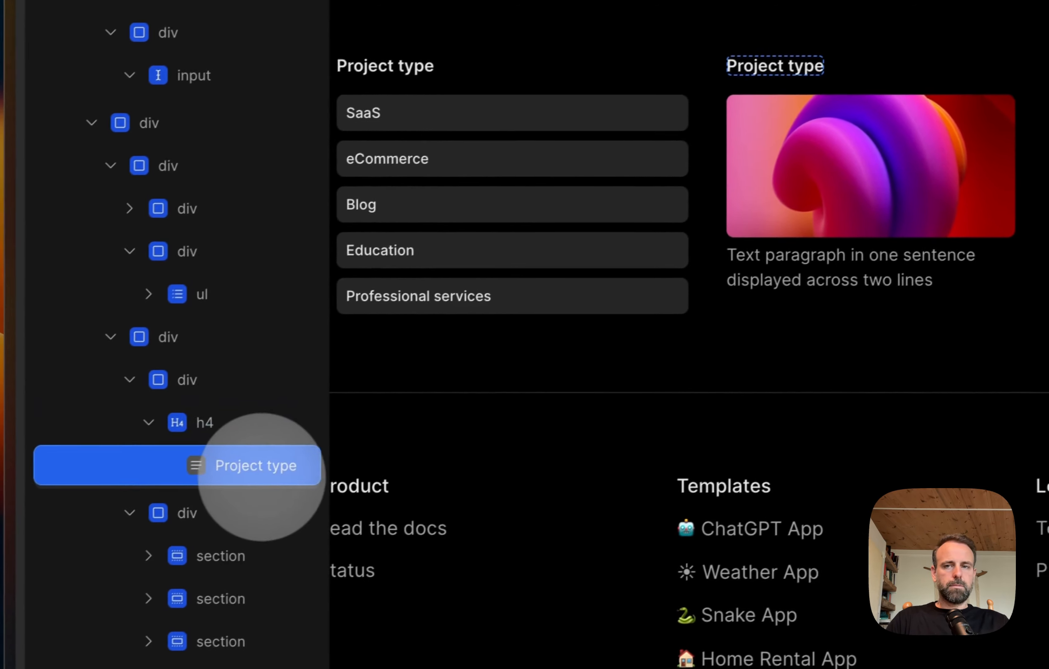
pyautogui.moveTo(759, 154); pyautogui.dragTo(834, 157)
pyautogui.press('super+a')
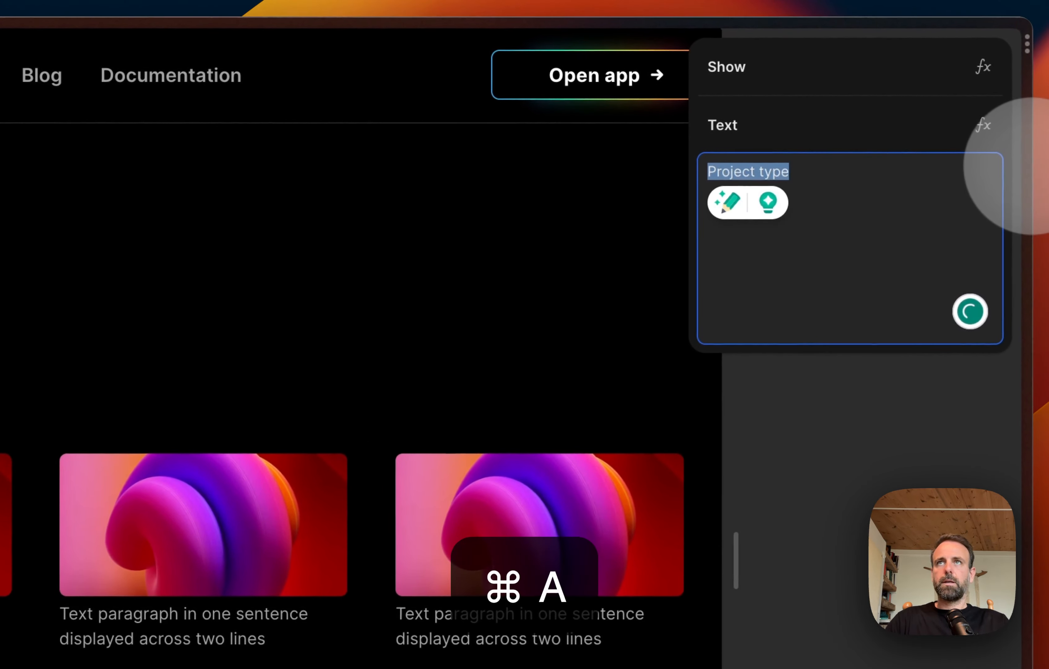
pyautogui.write('Fr')
pyautogui.press('BackSpace')
pyautogui.write('eatrue')
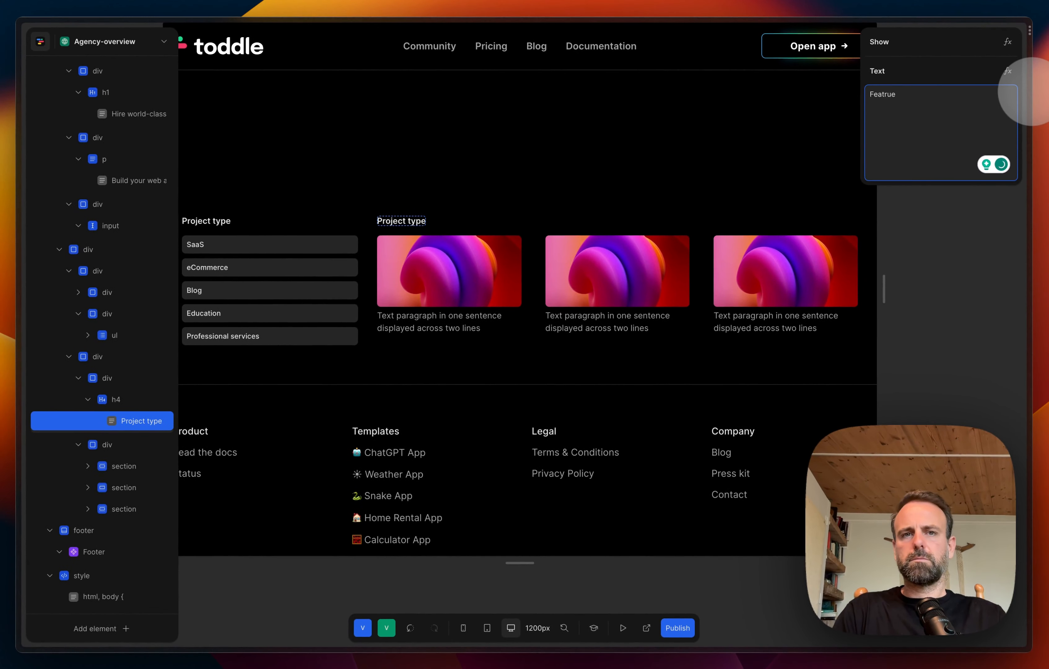
pyautogui.press('BackSpace')
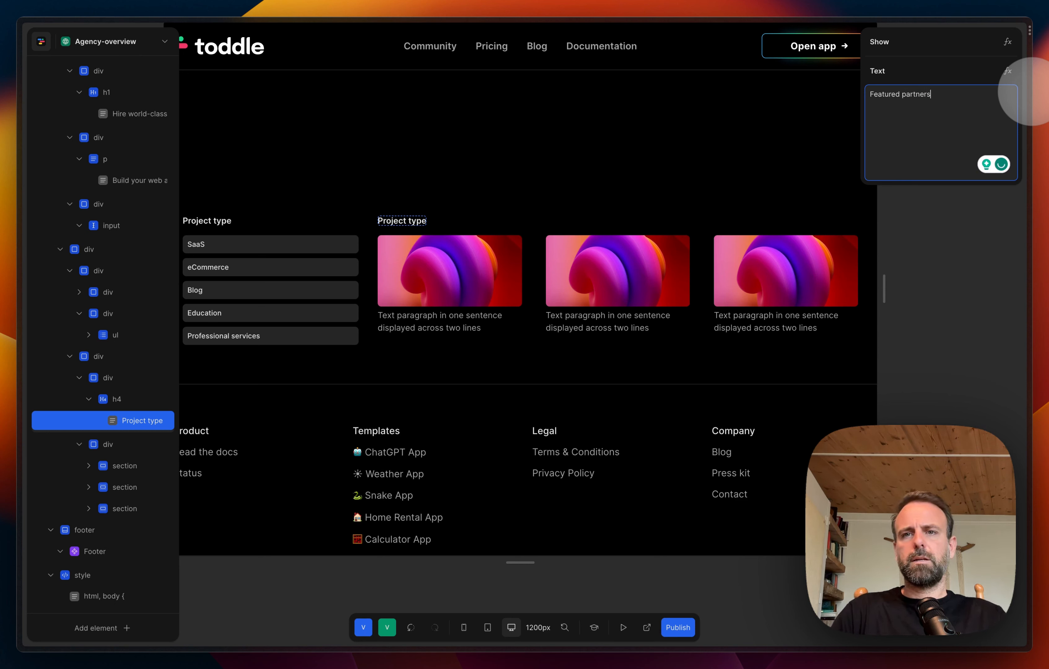
pyautogui.click(944, 276)
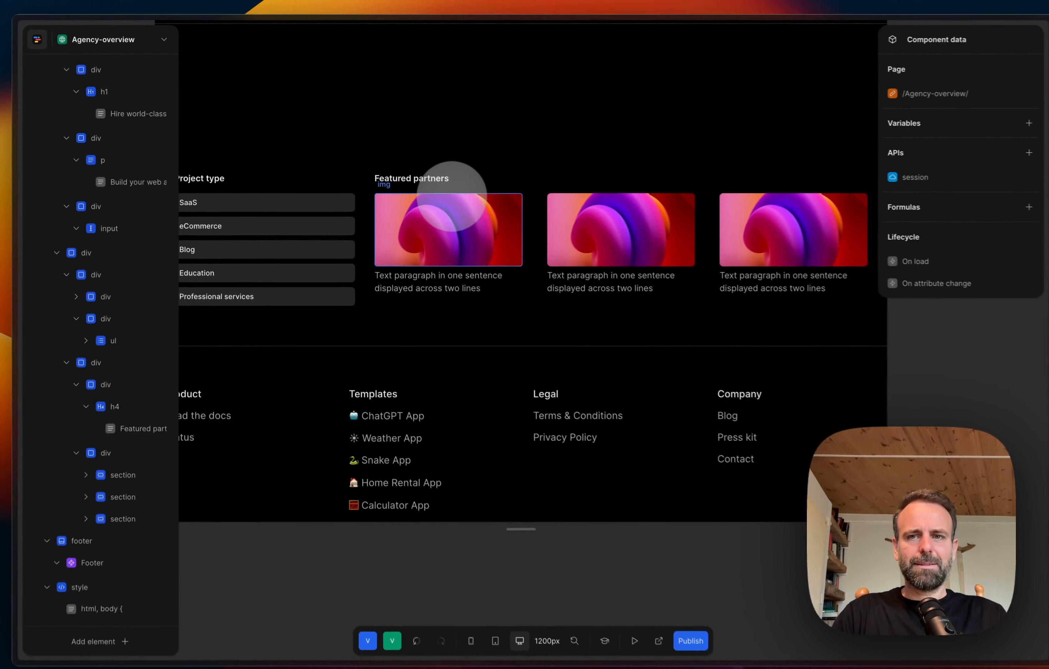
# Step: Collapse the heading and card row divs in the element tree and copy the whole "Featured partners" column div
pyautogui.hscroll(-1, 446, 195)
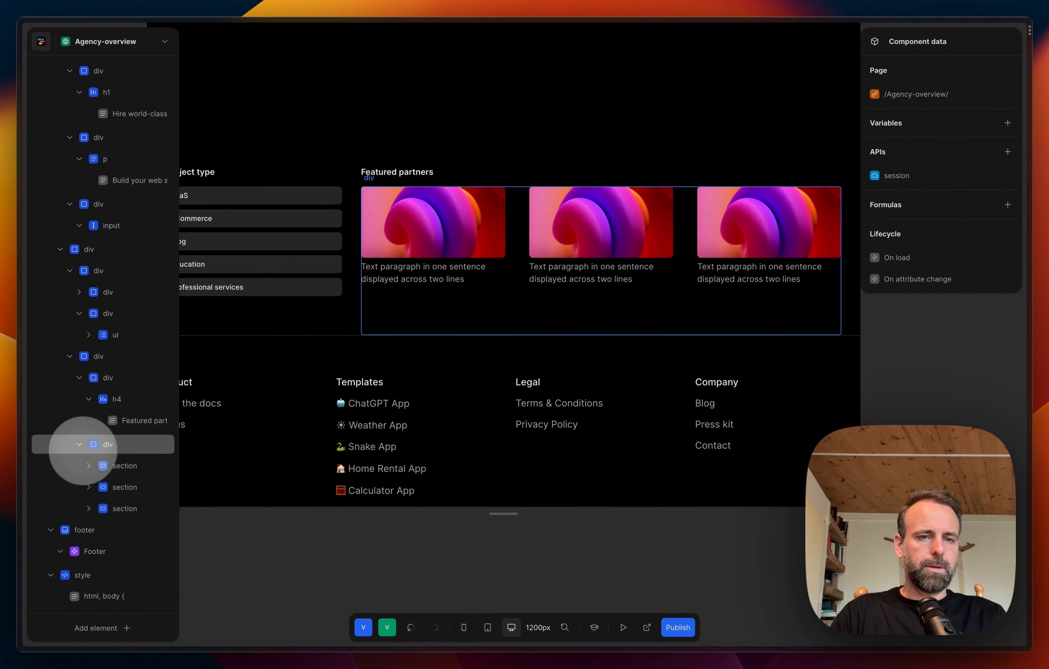
pyautogui.click(80, 444)
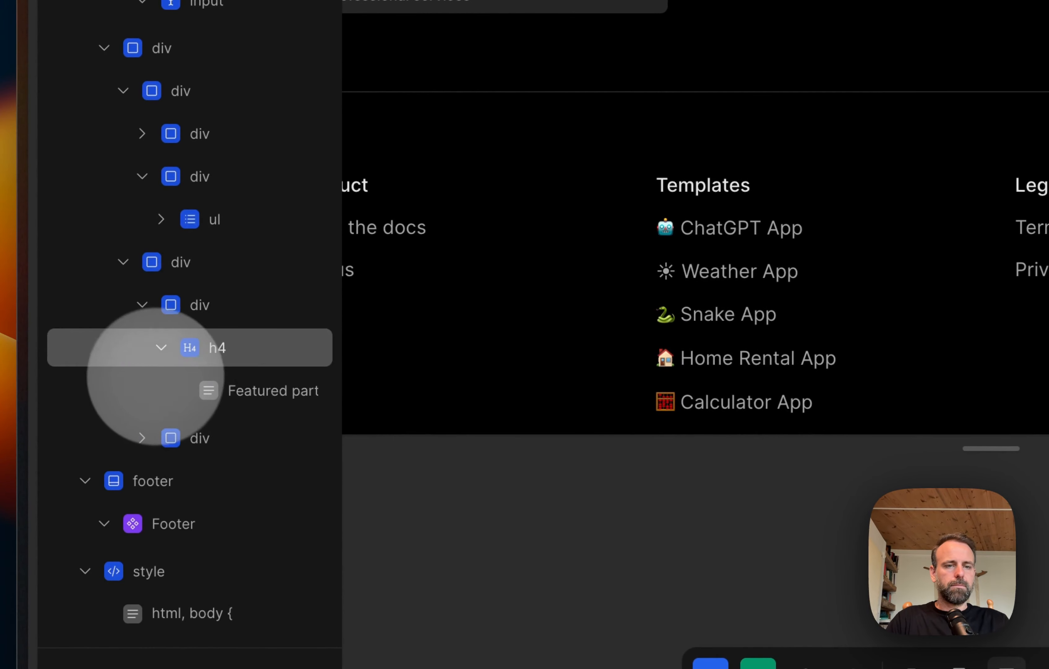
pyautogui.click(159, 348)
pyautogui.click(149, 351)
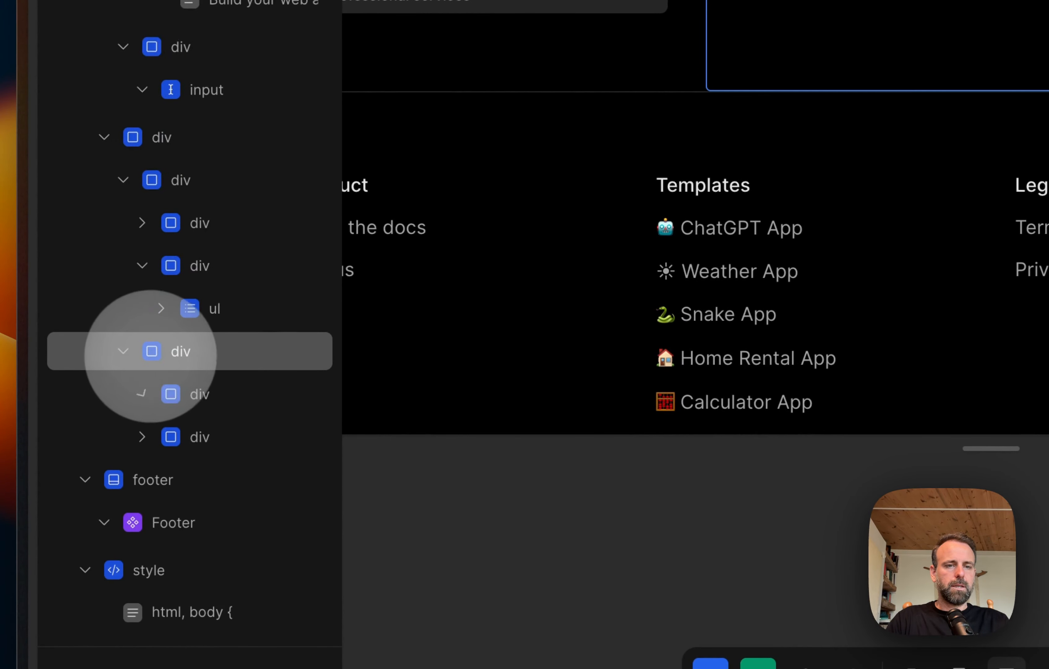
pyautogui.click(236, 361)
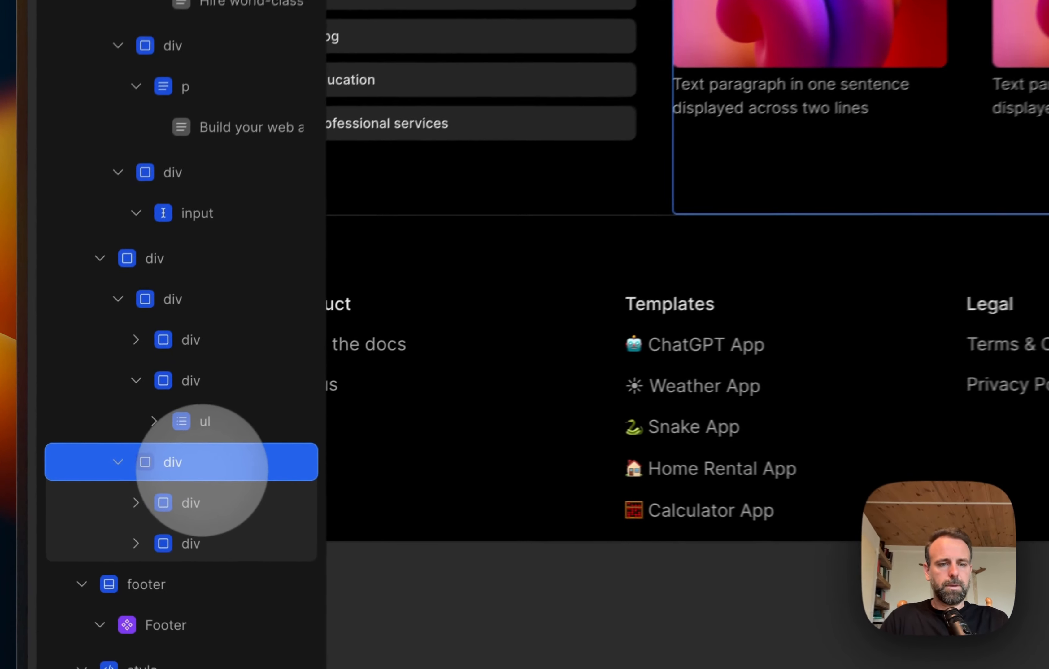
pyautogui.press('super+c')
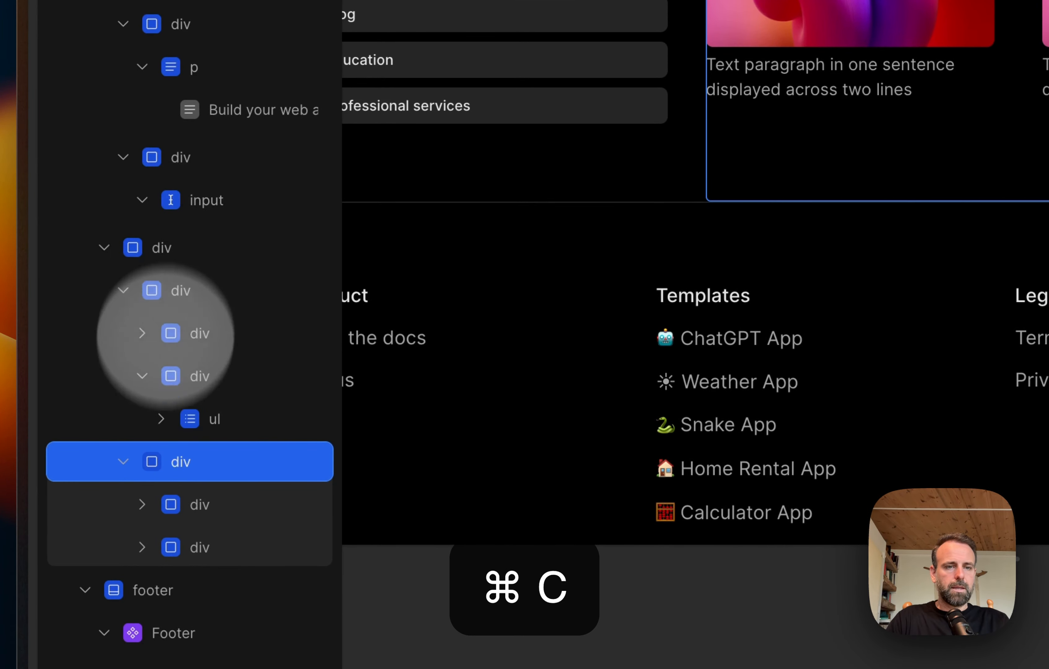
# Step: Collapse the "Project type" column and paste the copied column into the parent div that holds both columns
pyautogui.click(142, 376)
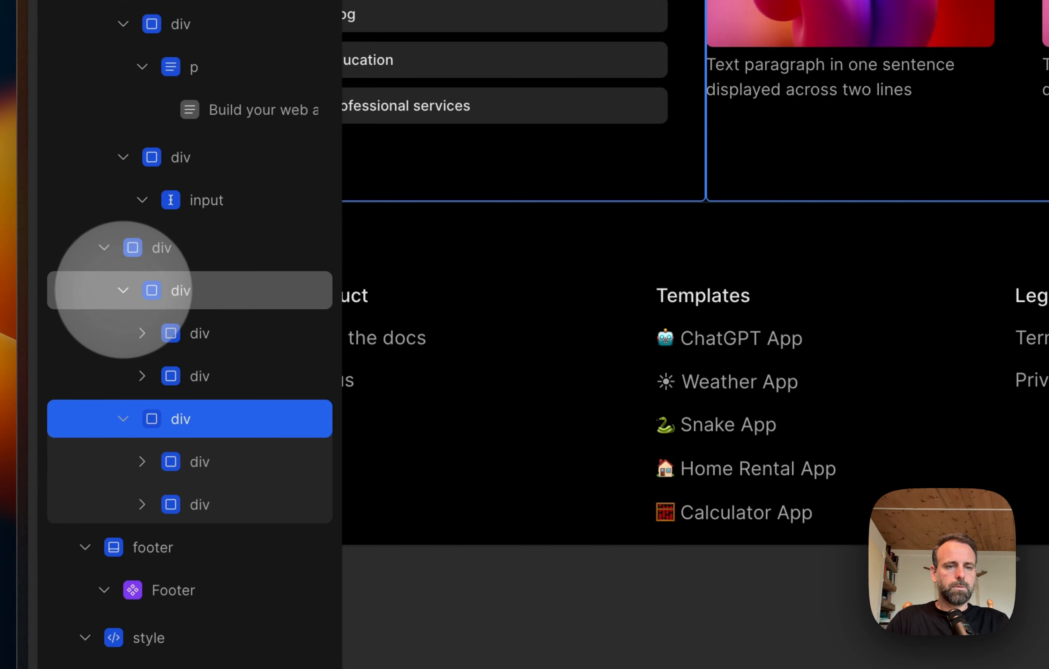
pyautogui.click(123, 290)
pyautogui.click(160, 249)
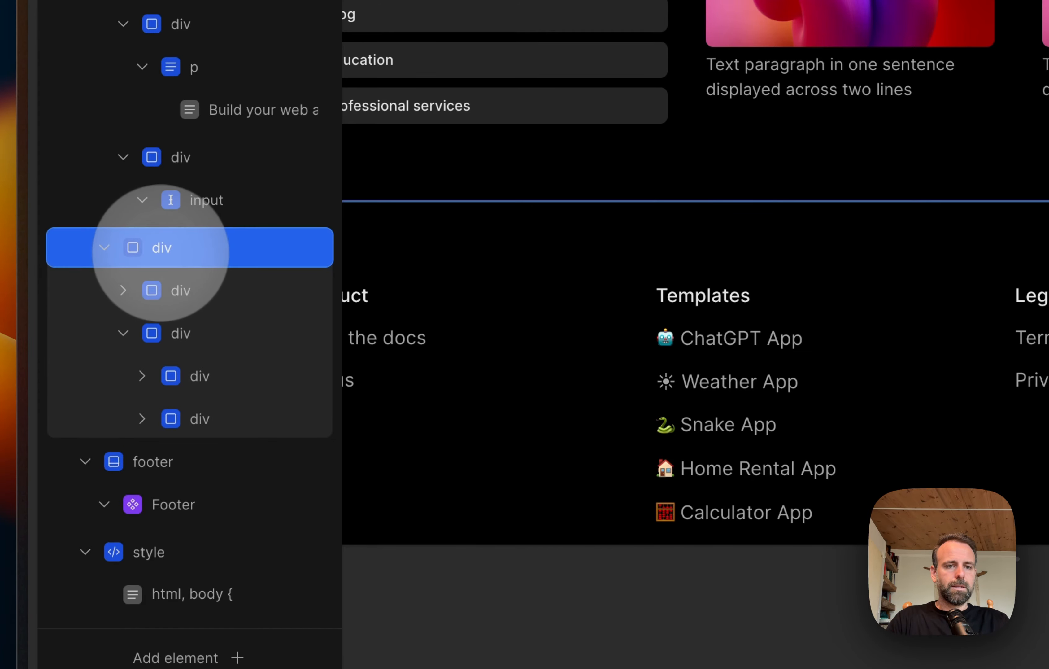
pyautogui.press('super+v')
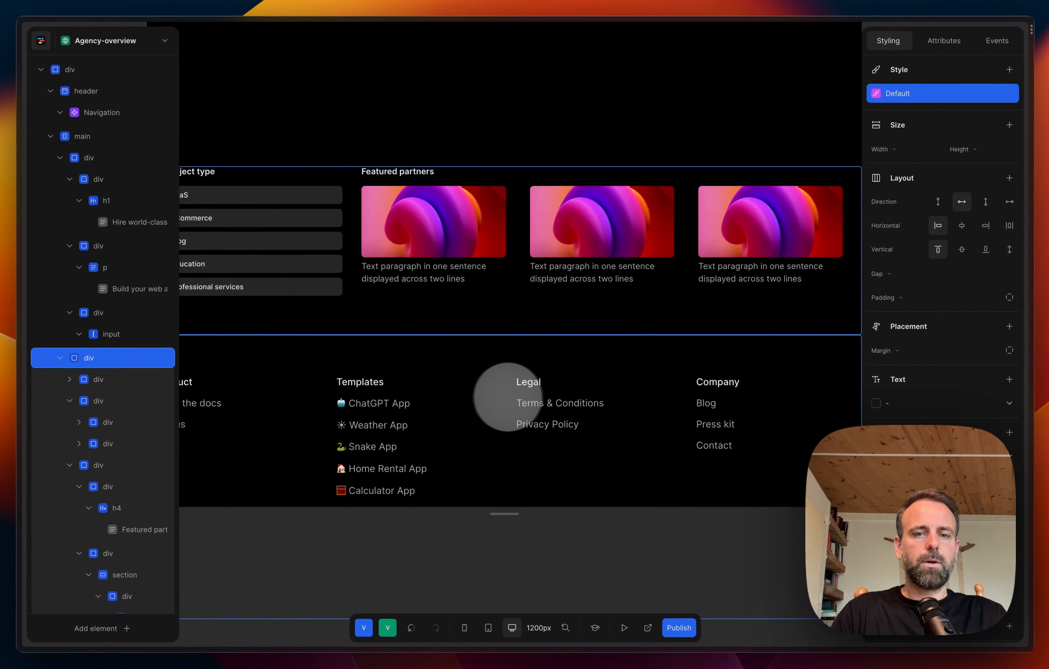
pyautogui.scroll(-5, 514, 390)
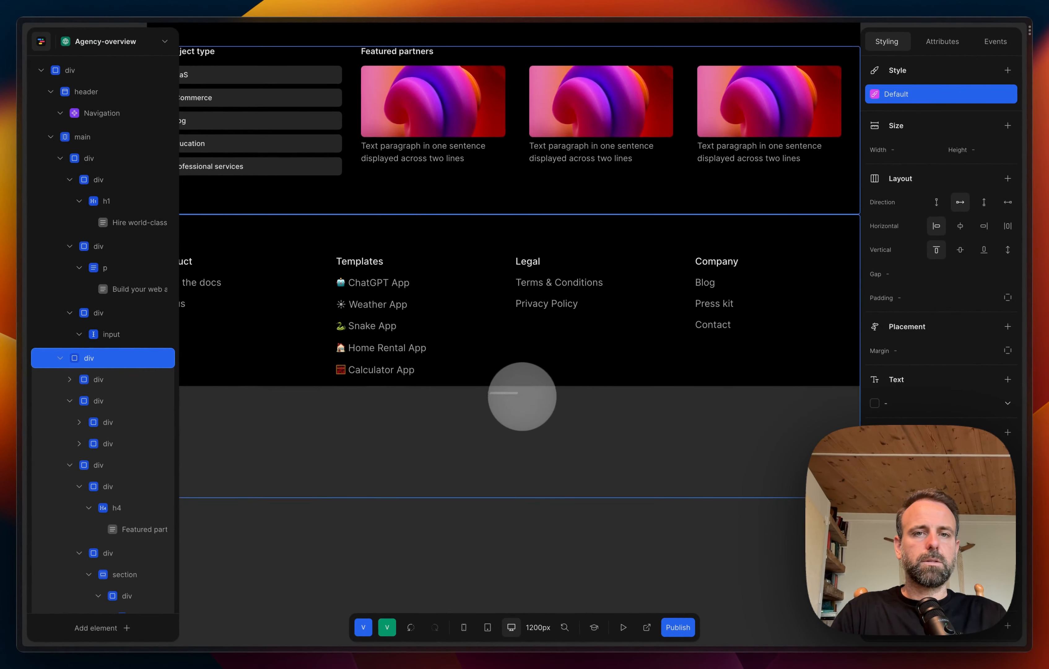
pyautogui.hscroll(-3, 387, 402)
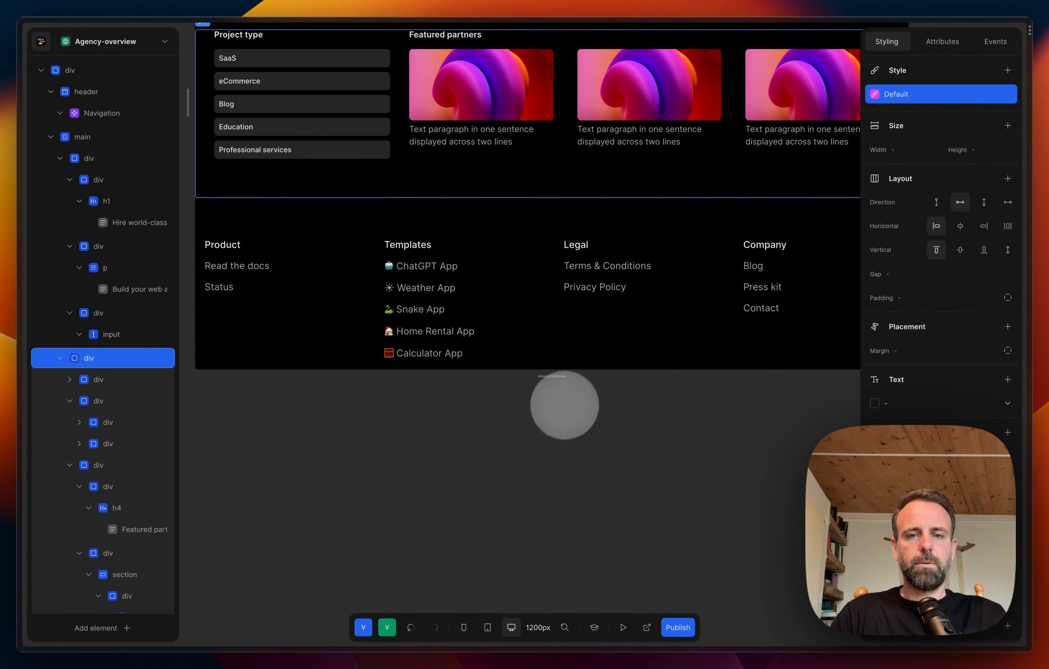
# Step: Undo the last paste and paste the copied "Featured partners" column inside the existing cards column's div, collapsing the pasted div
pyautogui.scroll(6, 534, 379)
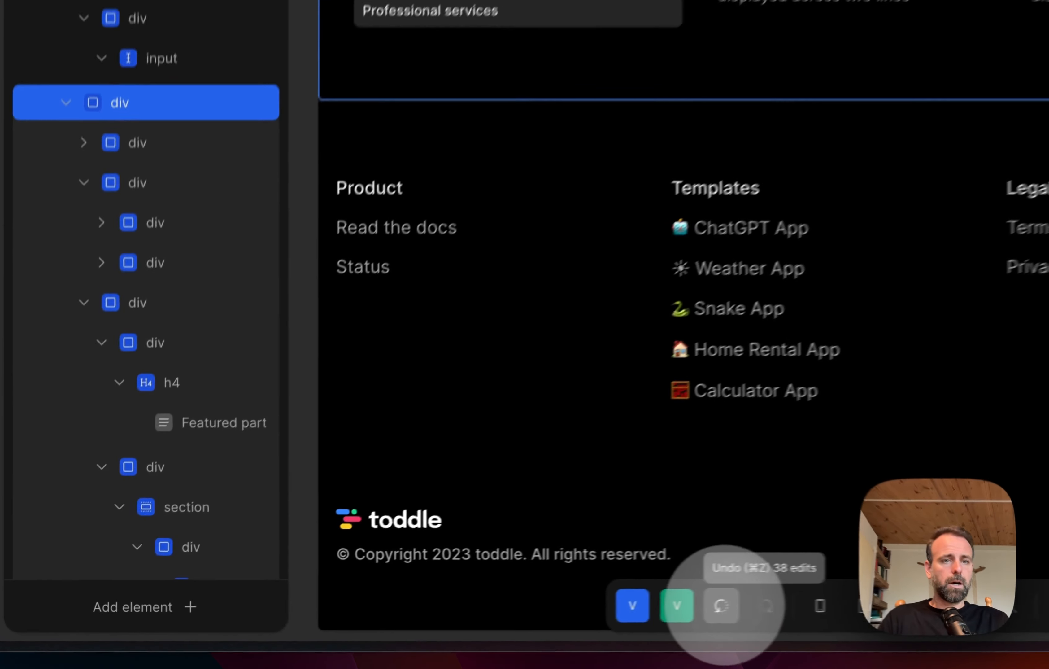
pyautogui.click(411, 627)
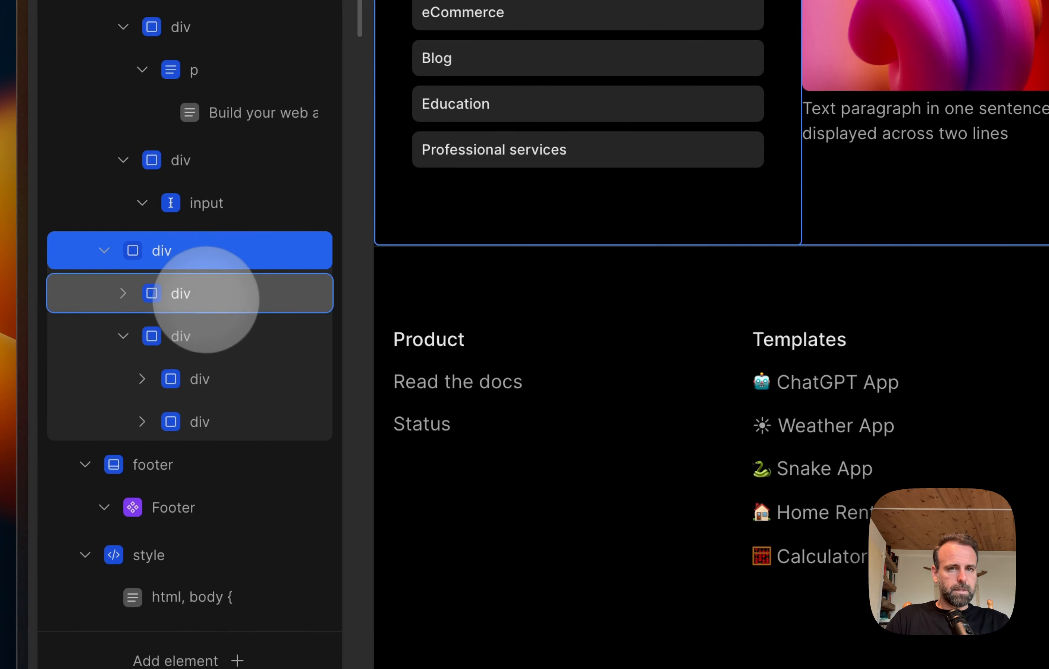
pyautogui.click(205, 295)
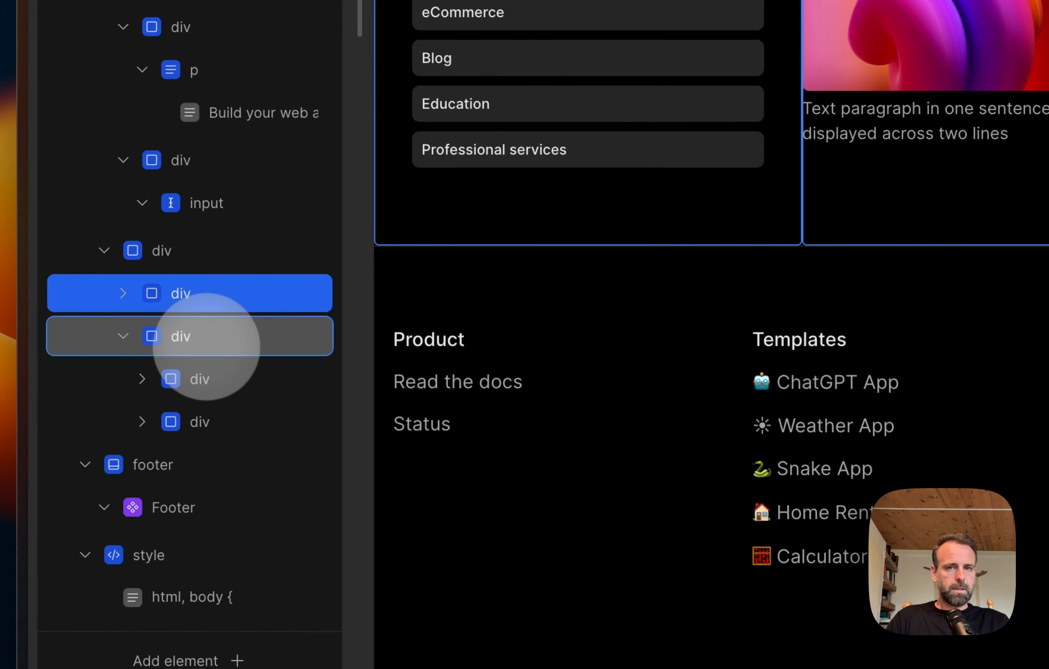
pyautogui.click(189, 336)
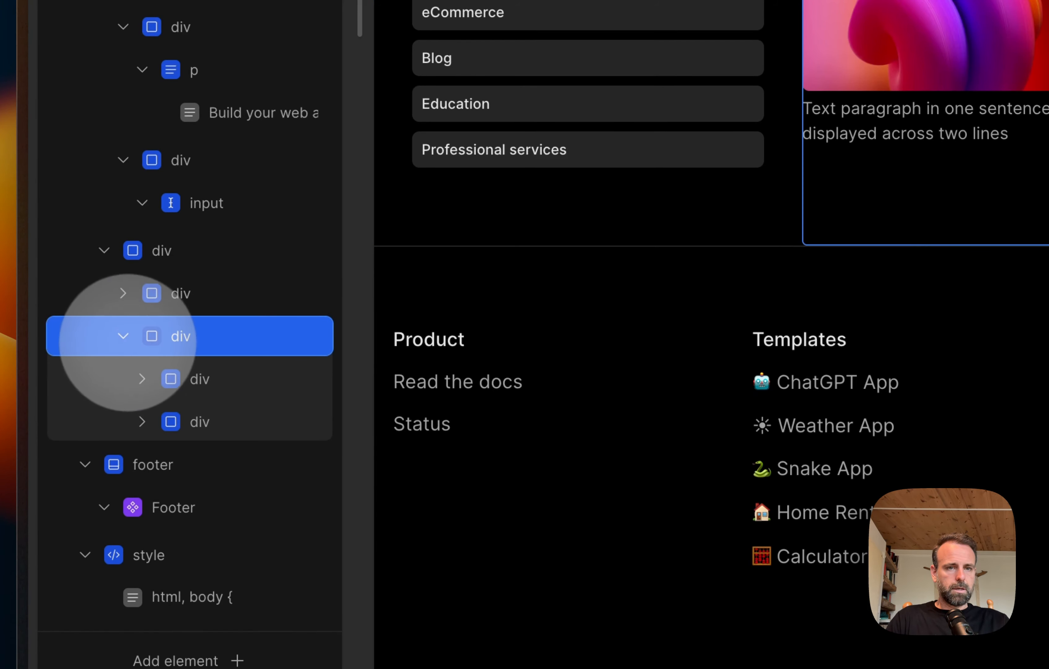
pyautogui.click(270, 388)
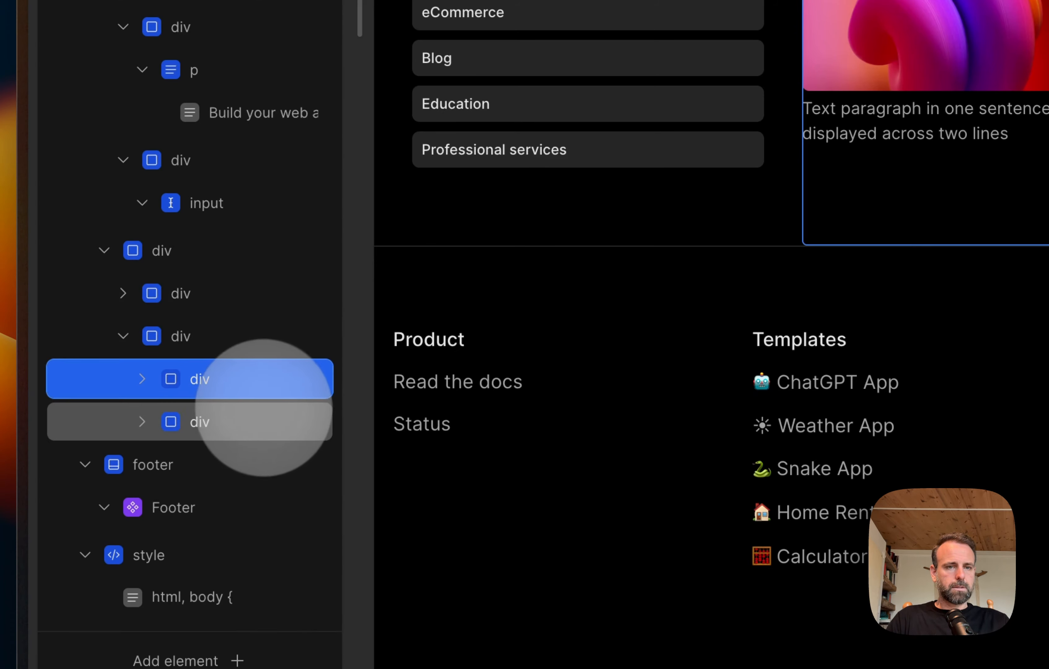
pyautogui.click(251, 415)
pyautogui.click(216, 377)
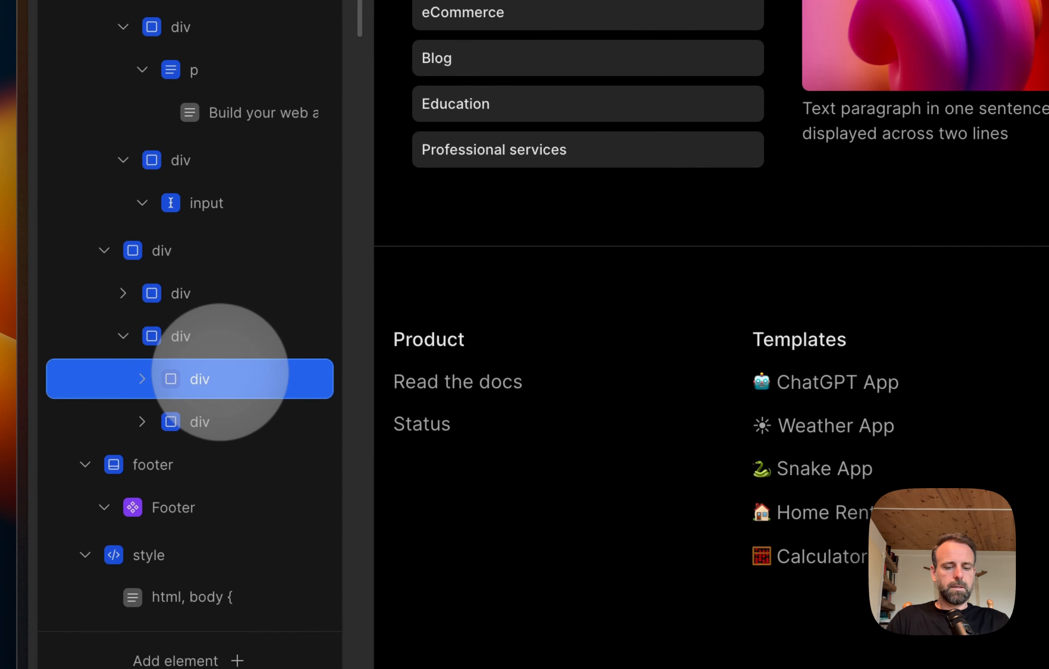
pyautogui.click(212, 332)
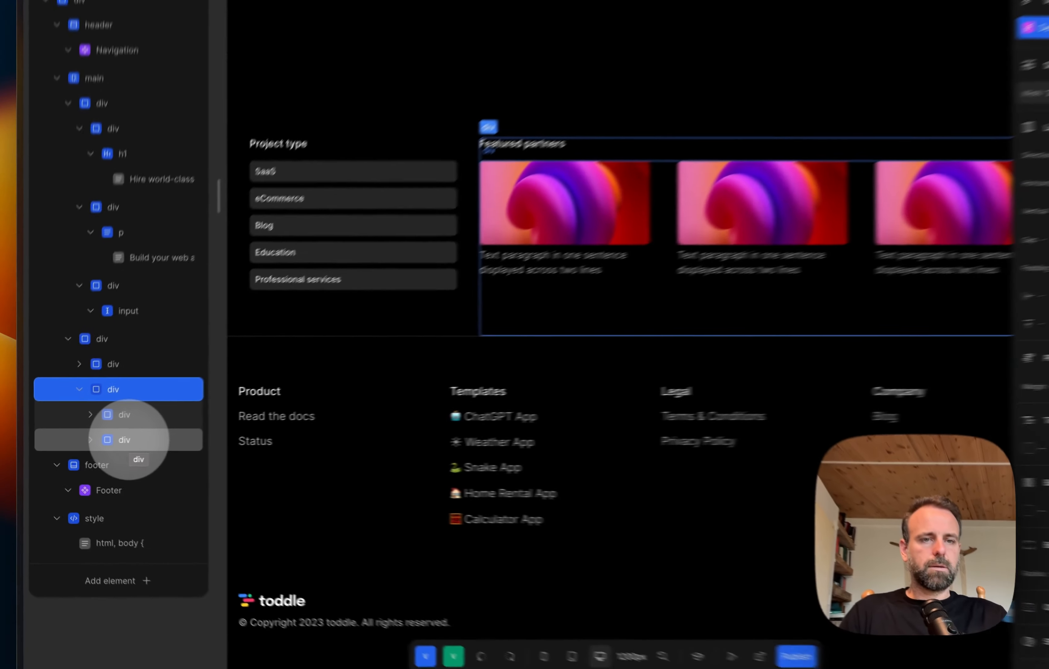
pyautogui.press('super+v')
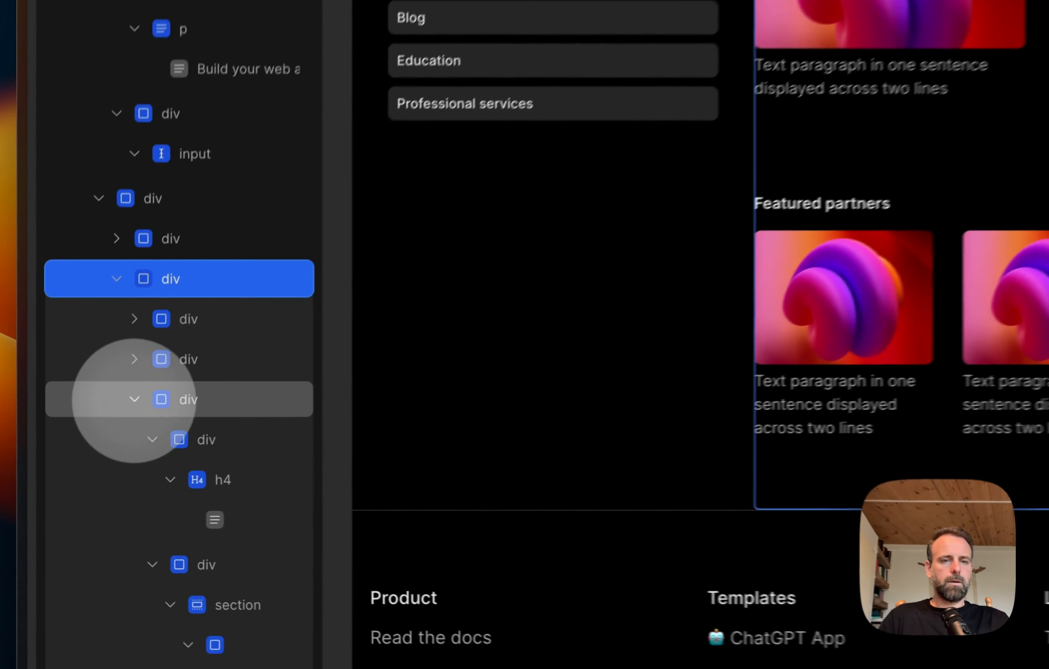
pyautogui.click(79, 465)
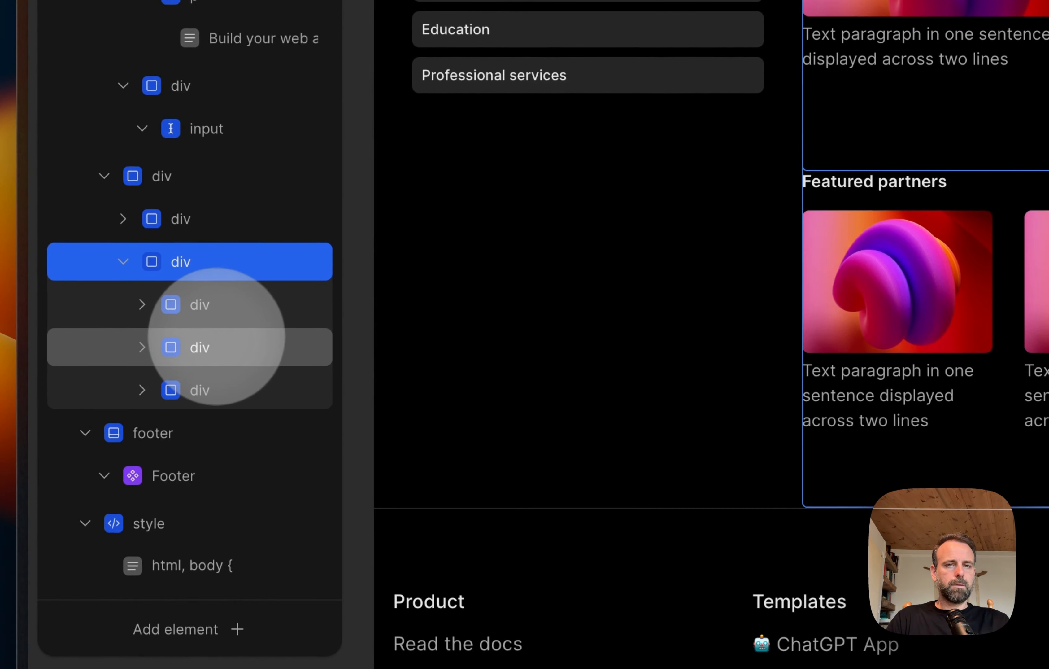
pyautogui.click(220, 308)
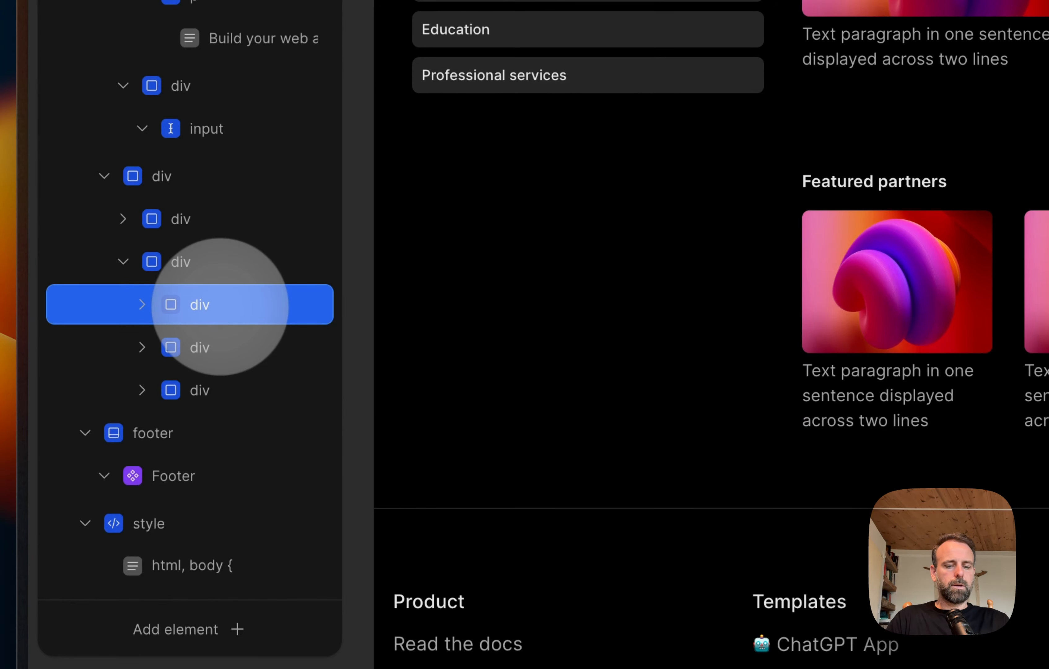
pyautogui.click(213, 269)
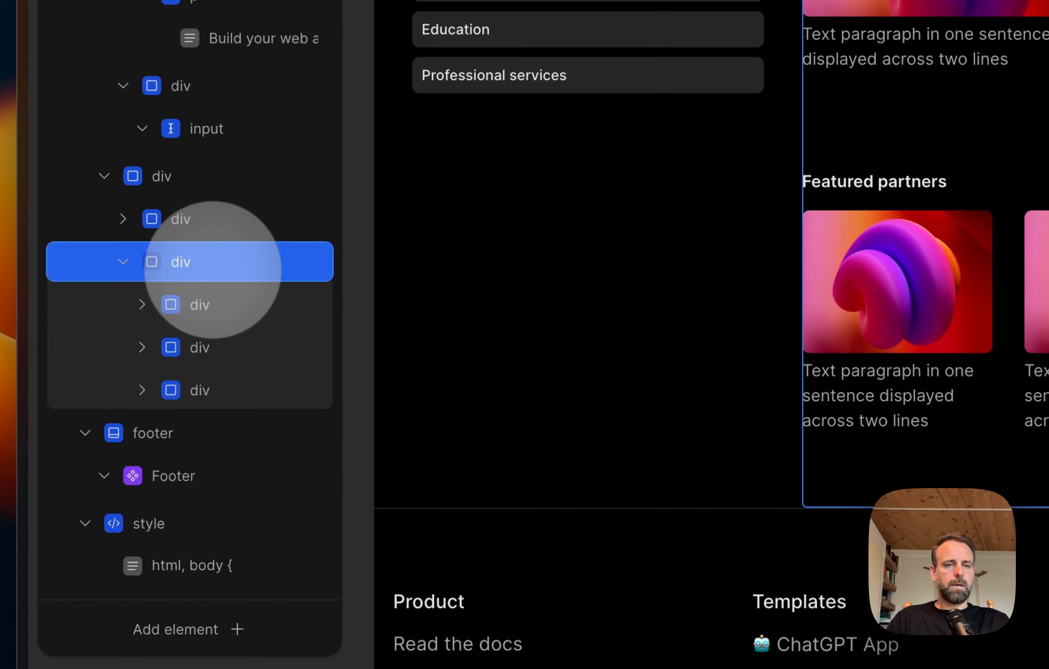
pyautogui.press('super+v')
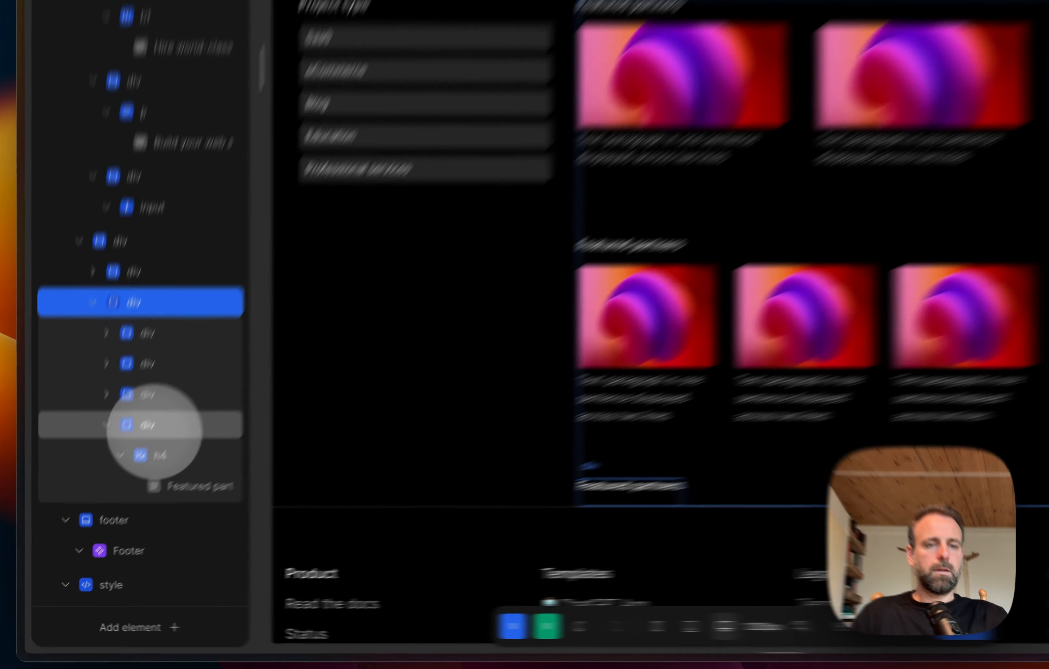
pyautogui.click(115, 488)
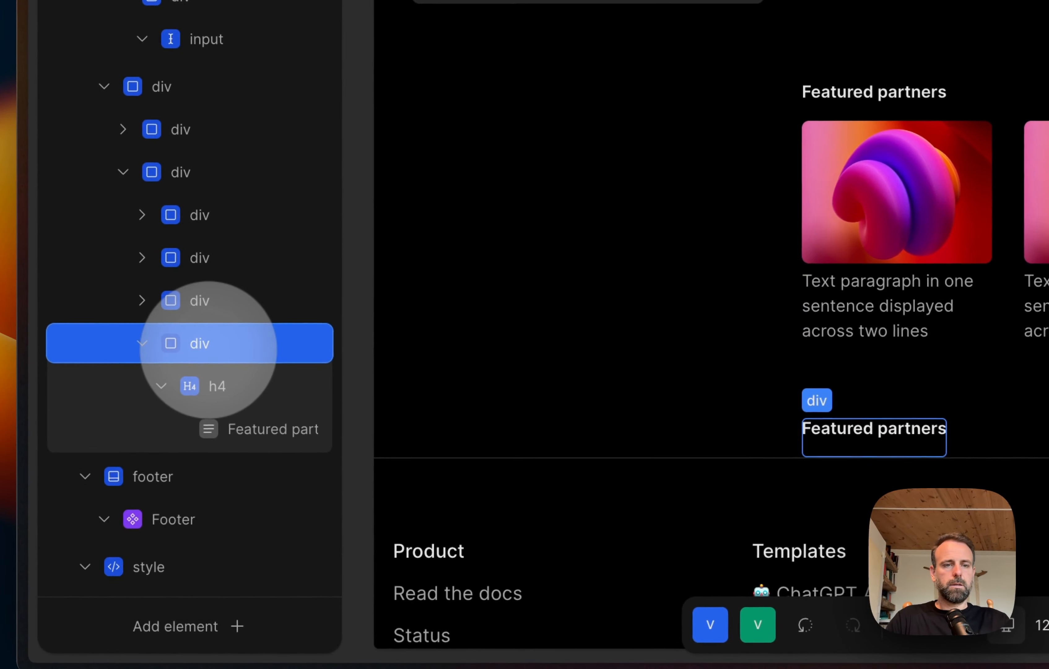
pyautogui.press('BackSpace')
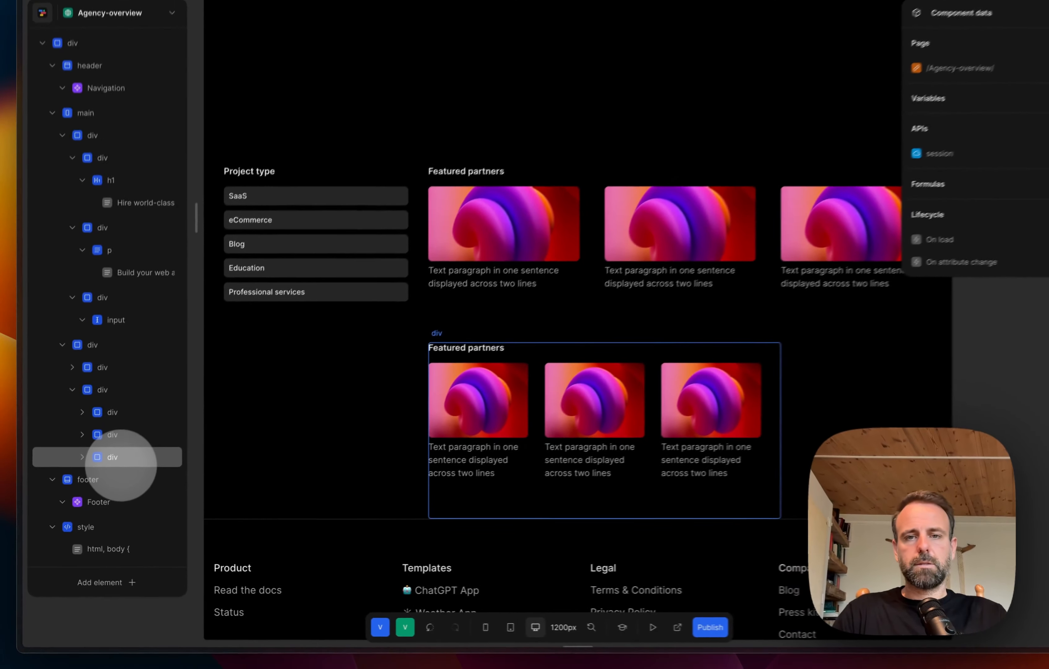
# Step: Change the heading text above the second row of cards to "Browse other partners"
pyautogui.click(79, 466)
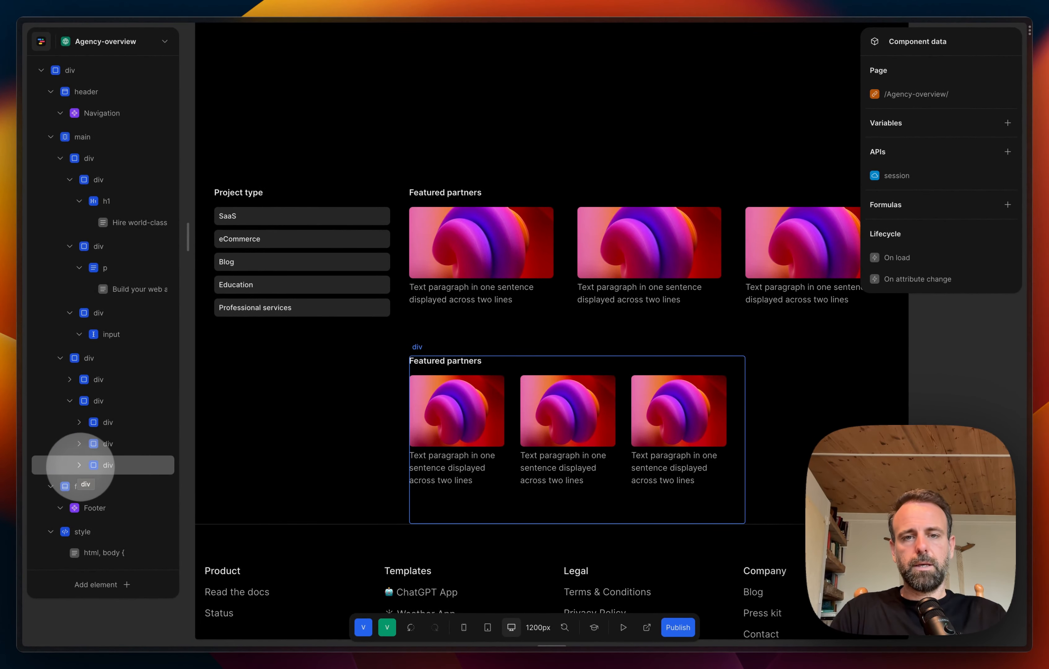
pyautogui.click(445, 360)
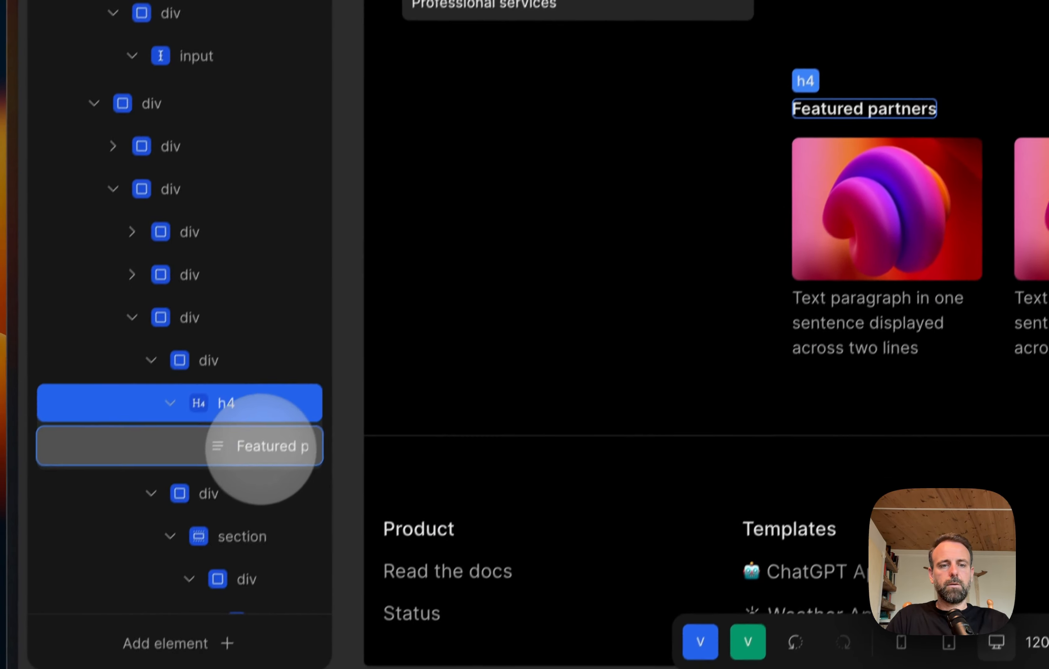
pyautogui.click(261, 449)
pyautogui.tripleClick(895, 152)
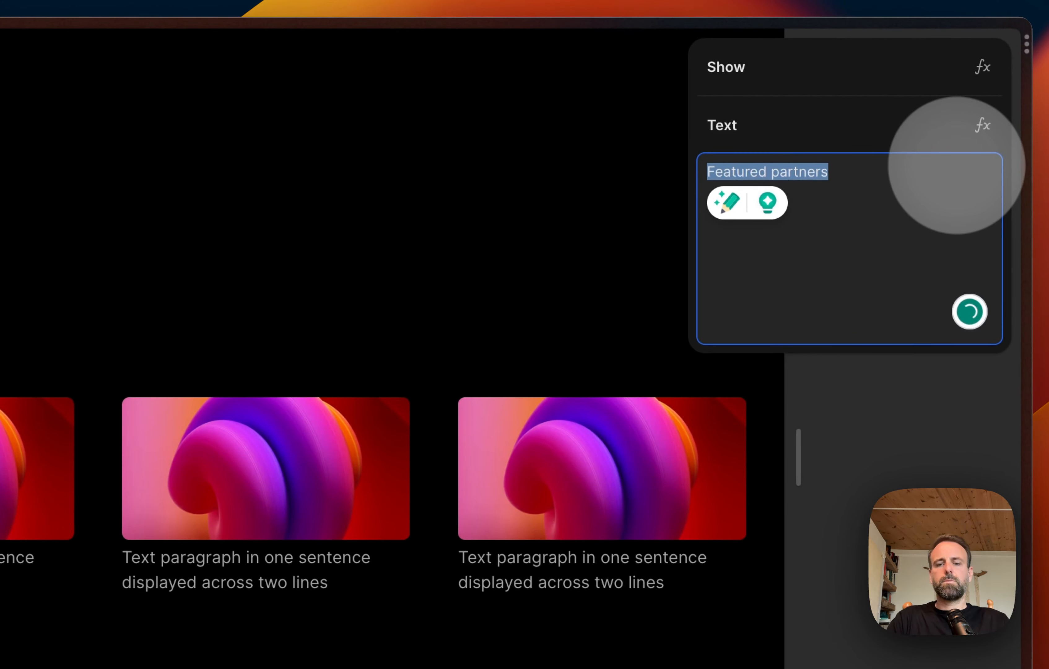
pyautogui.write('Browse othe')
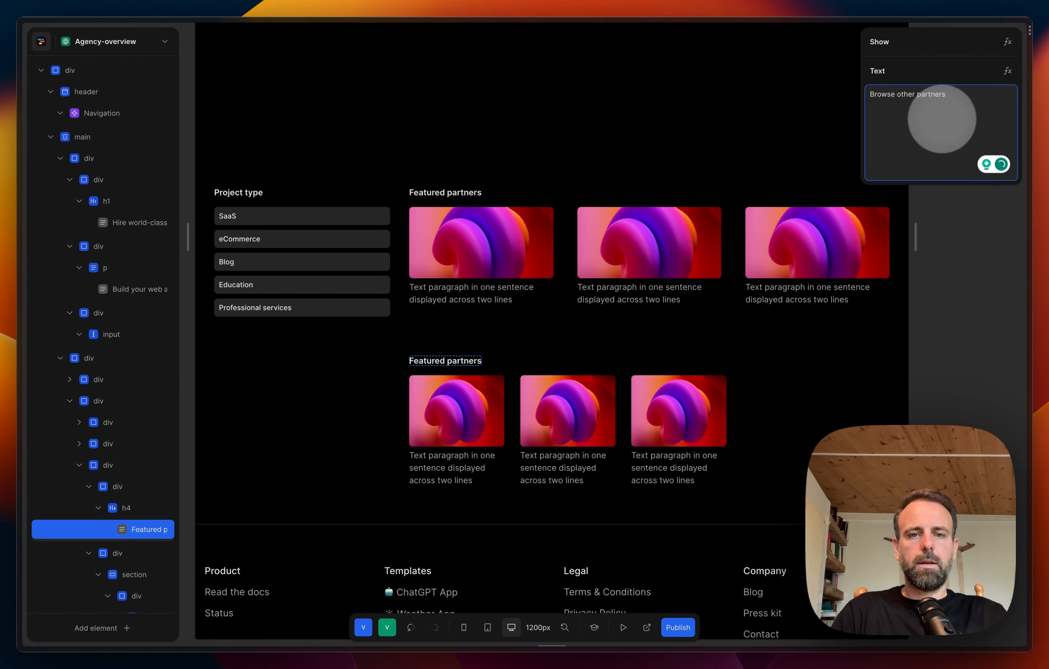
pyautogui.click(949, 350)
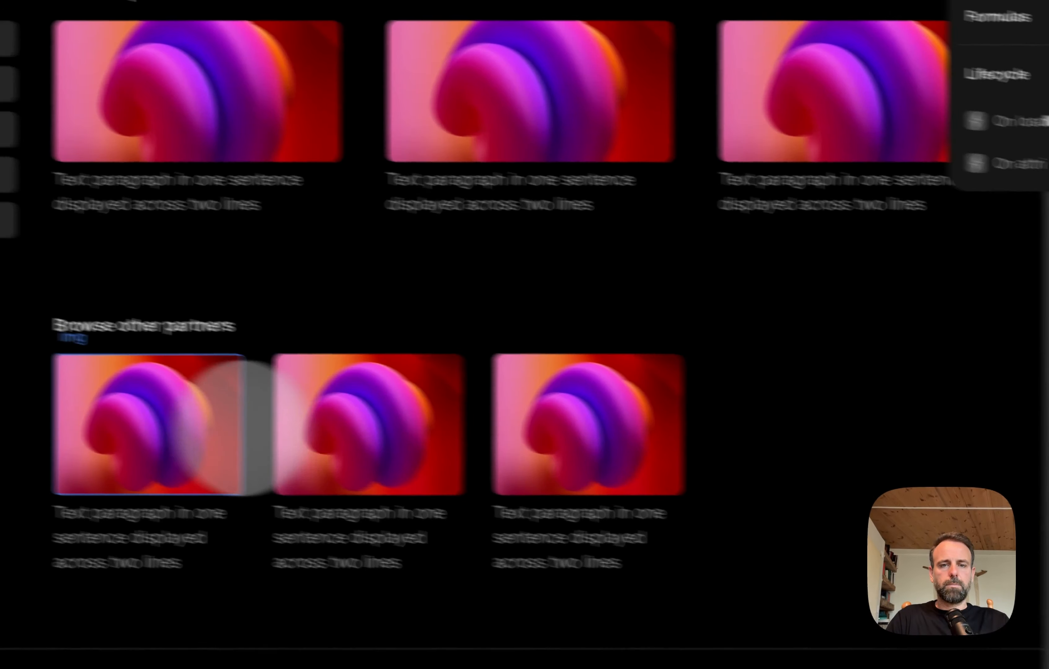
# Step: Collapse the heading div and the card sections of the "Browse other partners" block in the element tree
pyautogui.scroll(-5, 318, 408)
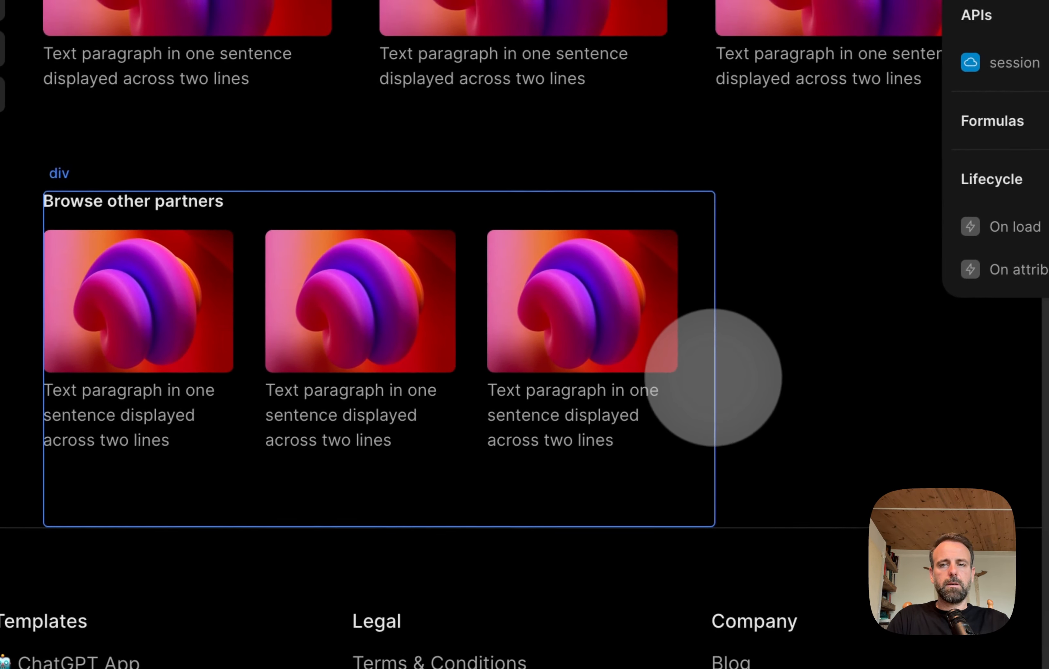
pyautogui.click(866, 310)
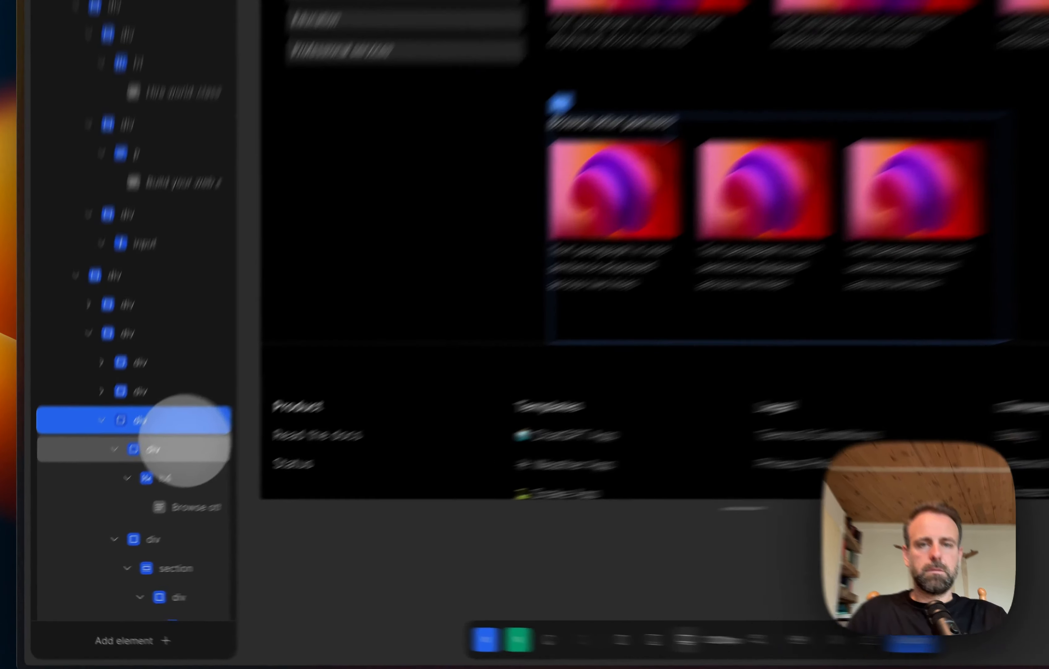
pyautogui.click(134, 486)
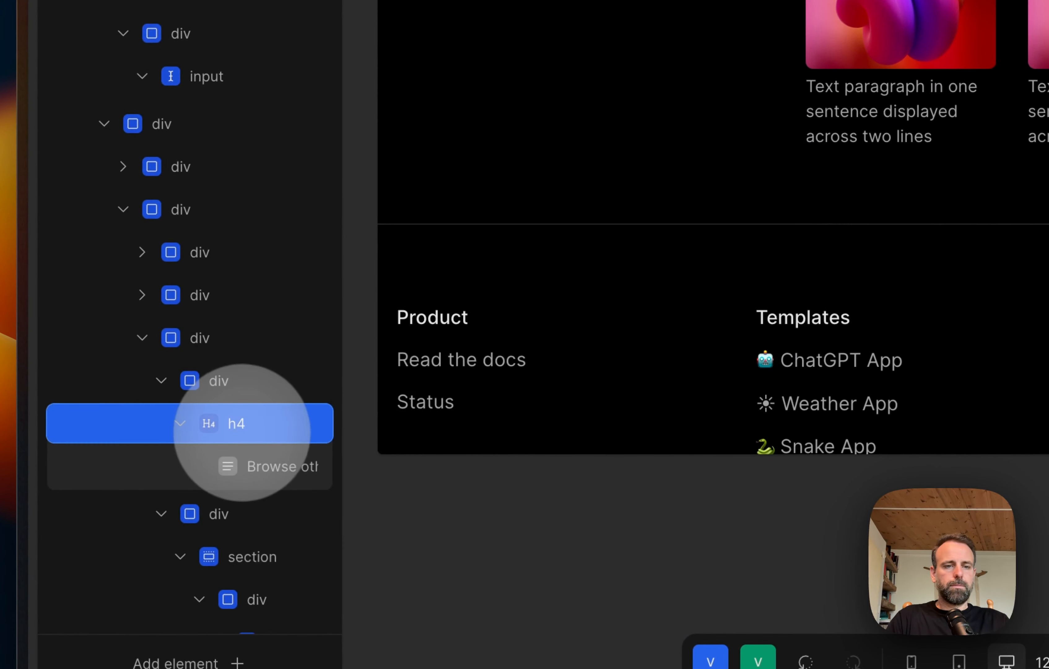
pyautogui.scroll(-3, 242, 432)
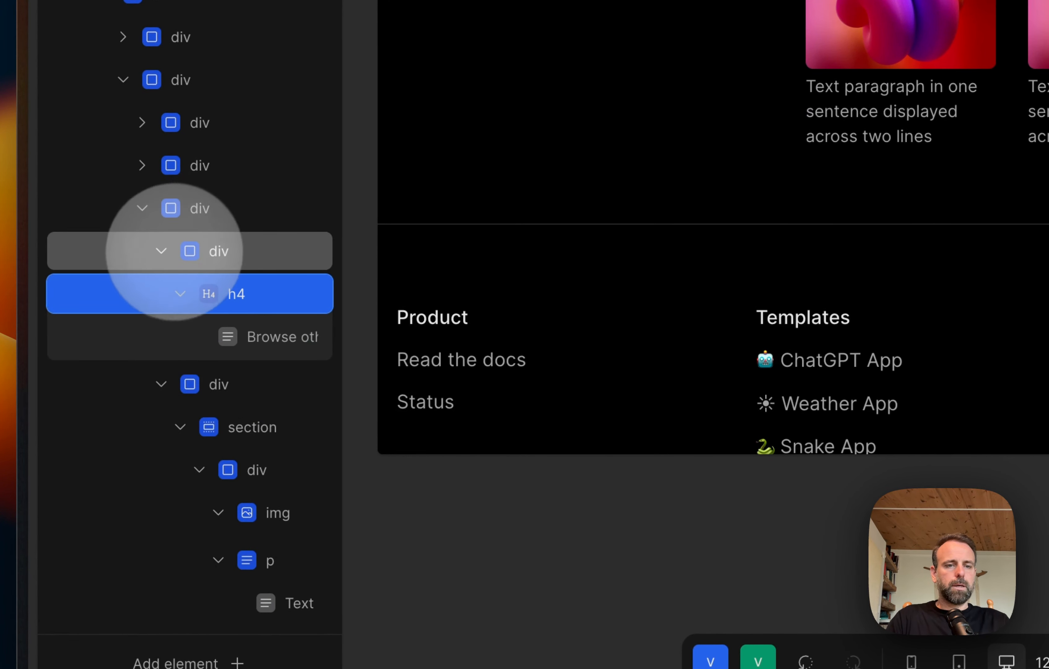
pyautogui.click(160, 251)
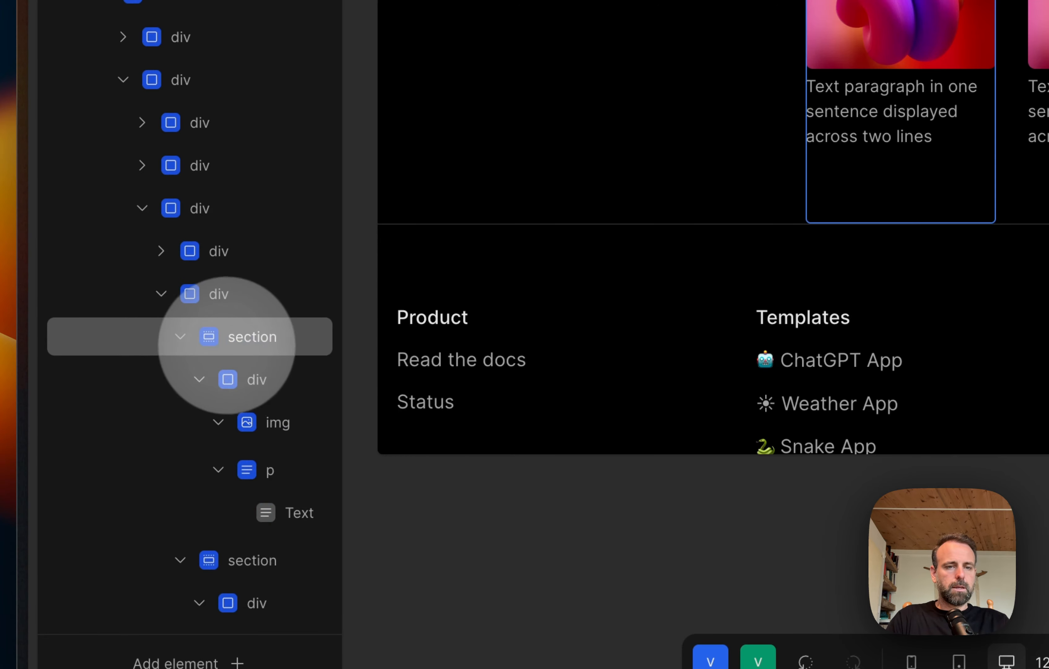
pyautogui.click(182, 338)
pyautogui.click(181, 378)
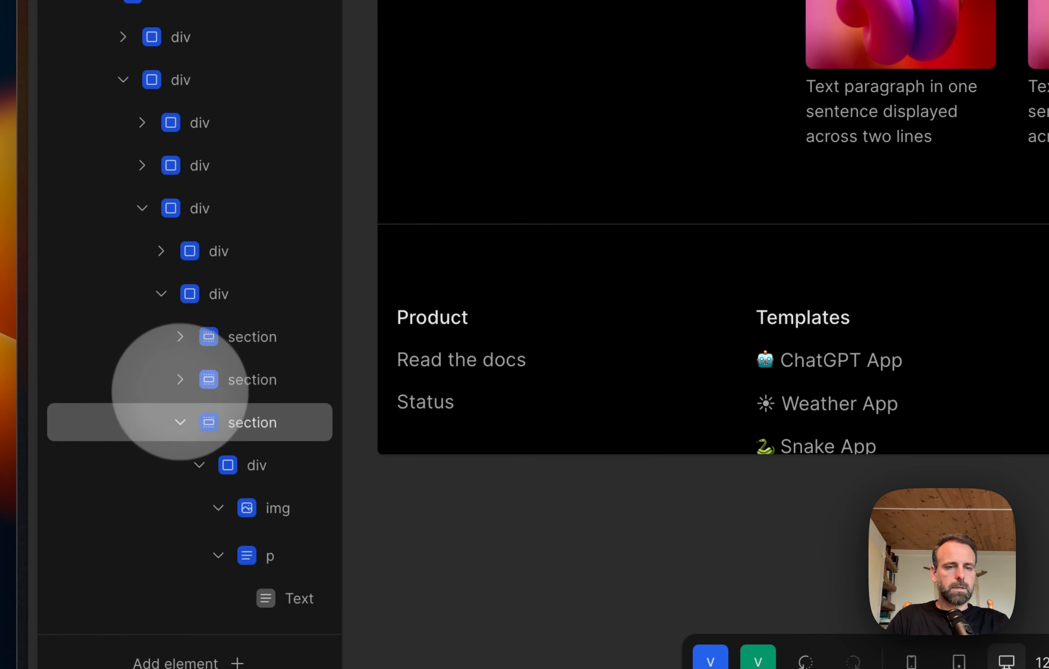
# Step: Copy the third card section of the "Browse other partners" row and paste it into the row's parent div as a fourth card
pyautogui.click(262, 427)
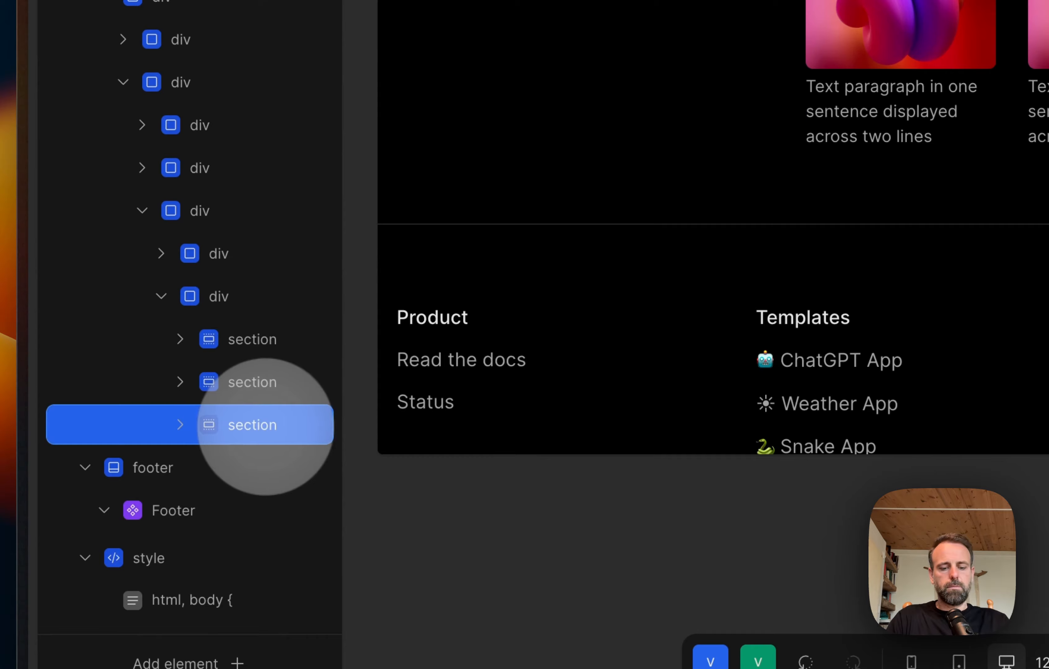
pyautogui.press('super+c')
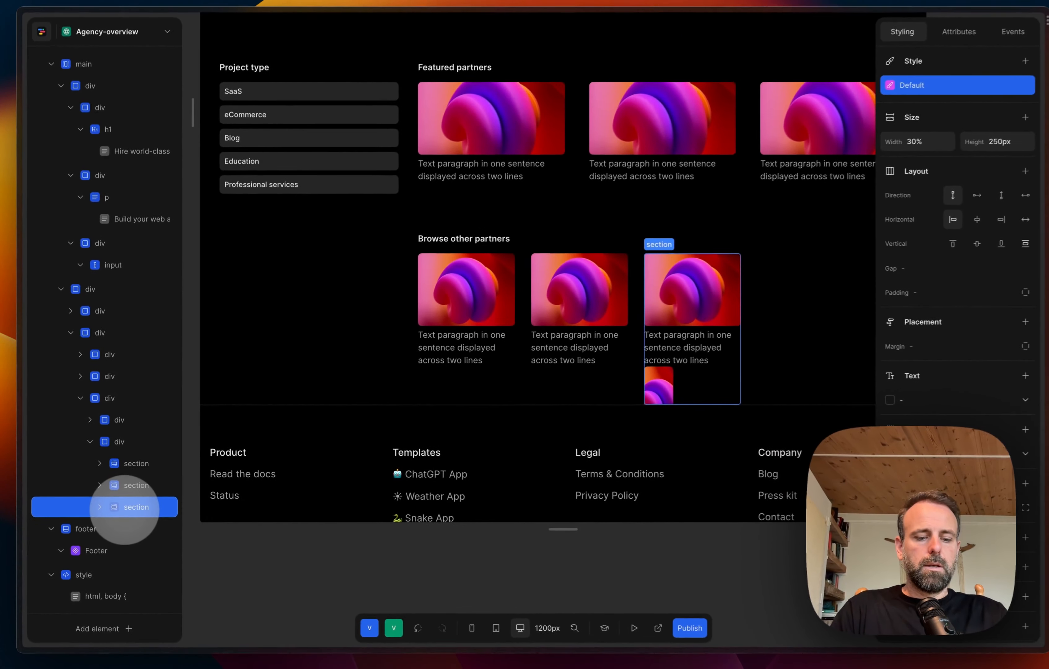
pyautogui.press('super+z')
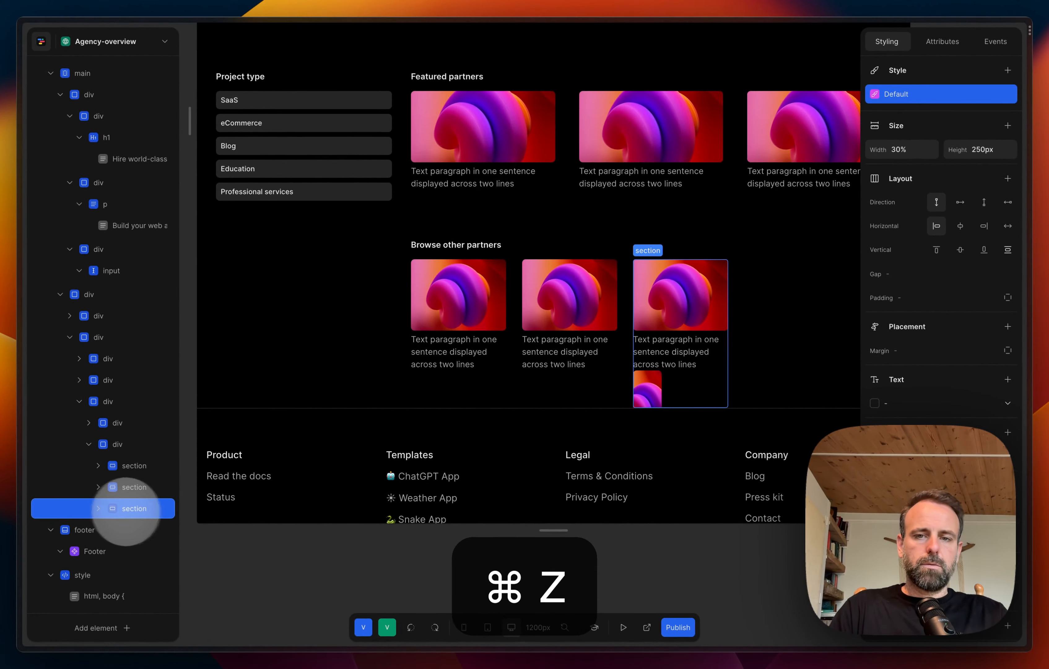
pyautogui.press('super+c')
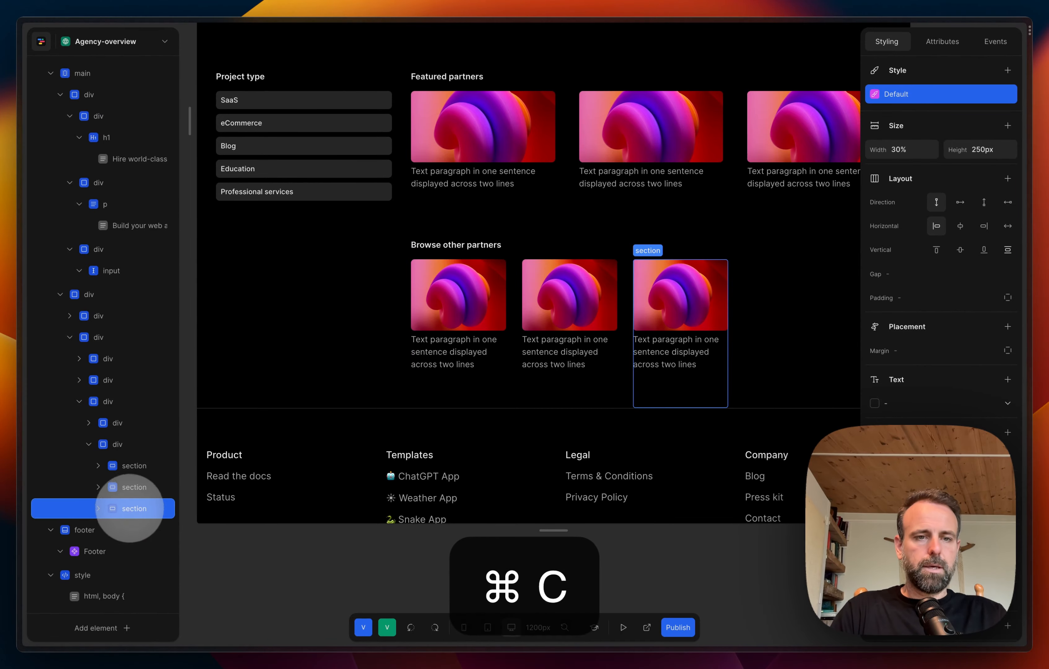
pyautogui.click(141, 419)
pyautogui.press('super+v')
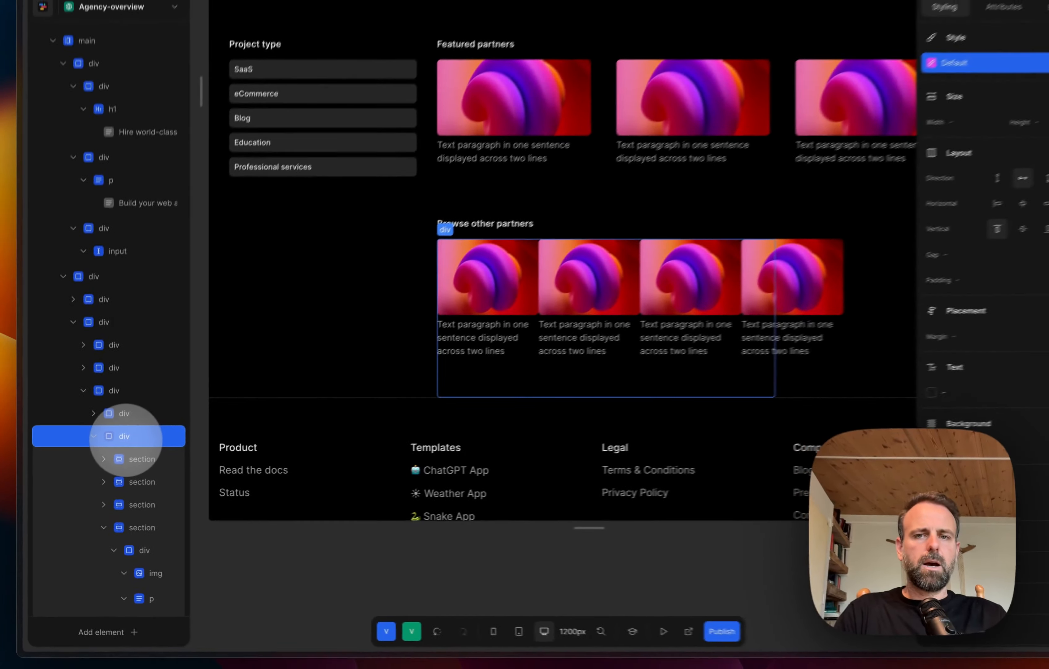
# Step: Paste several more copies of the card section into the "Browse other partners" row div and collapse the new sections in the element tree
pyautogui.scroll(-4, 119, 447)
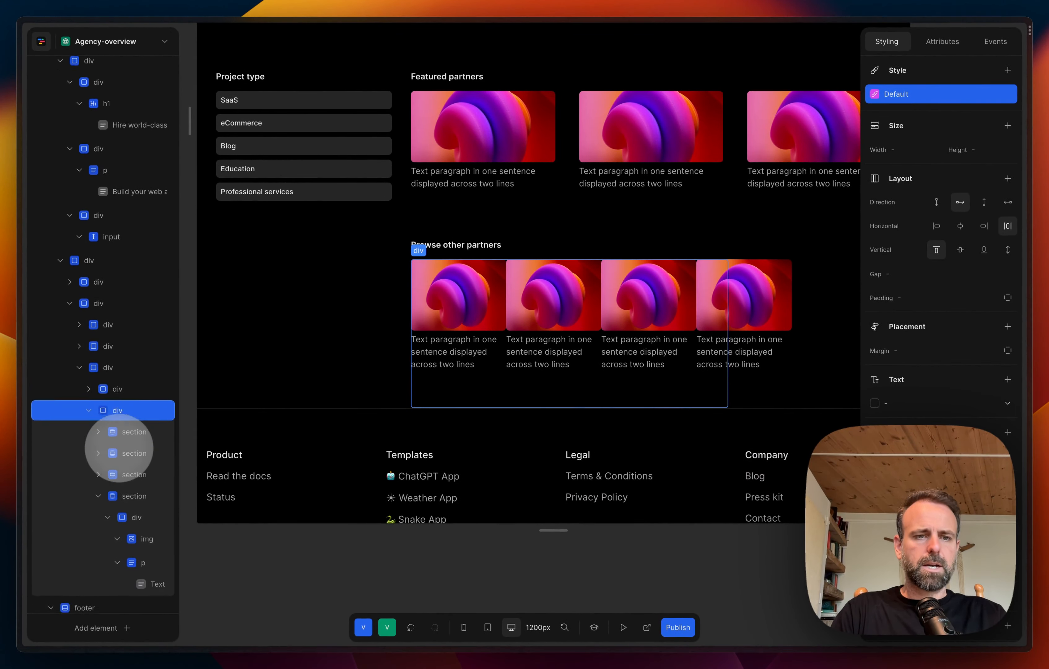
pyautogui.click(98, 422)
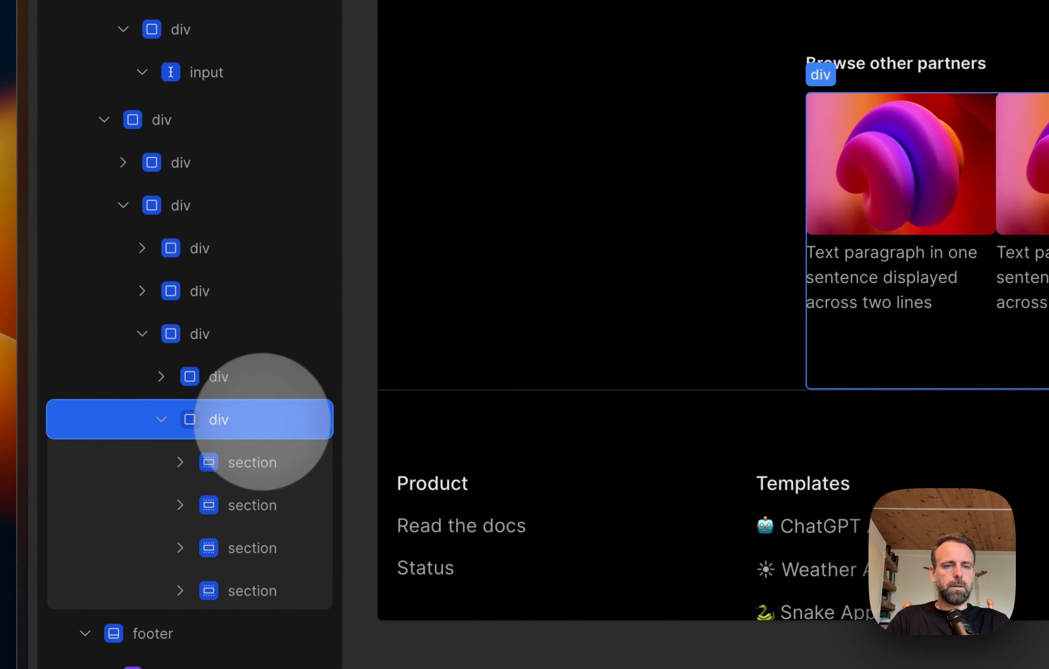
pyautogui.press('super+v')
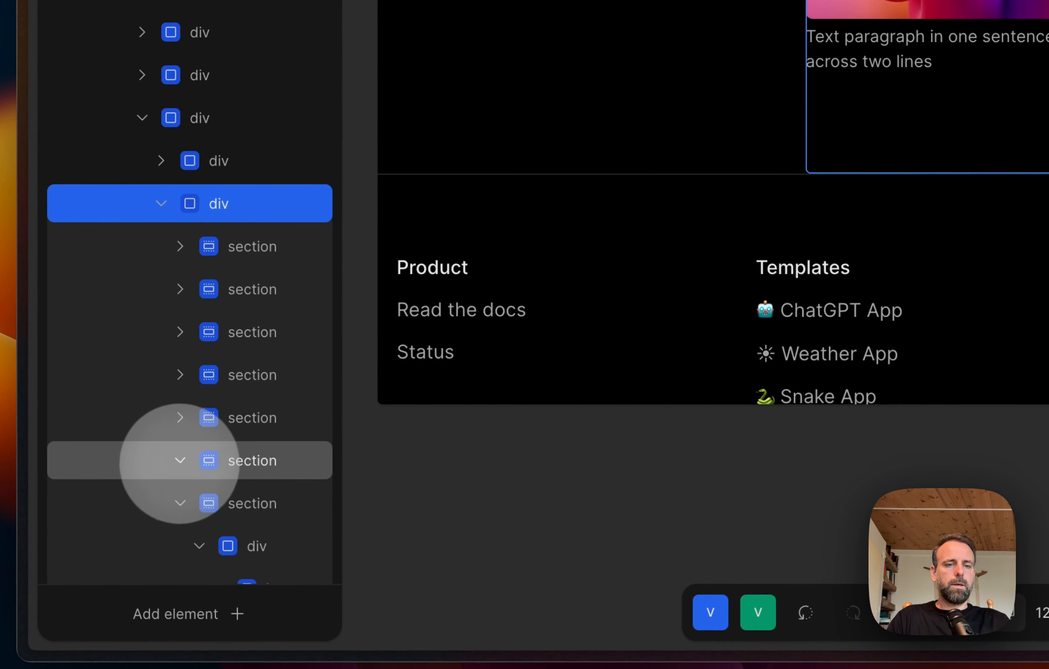
pyautogui.scroll(-2, 183, 467)
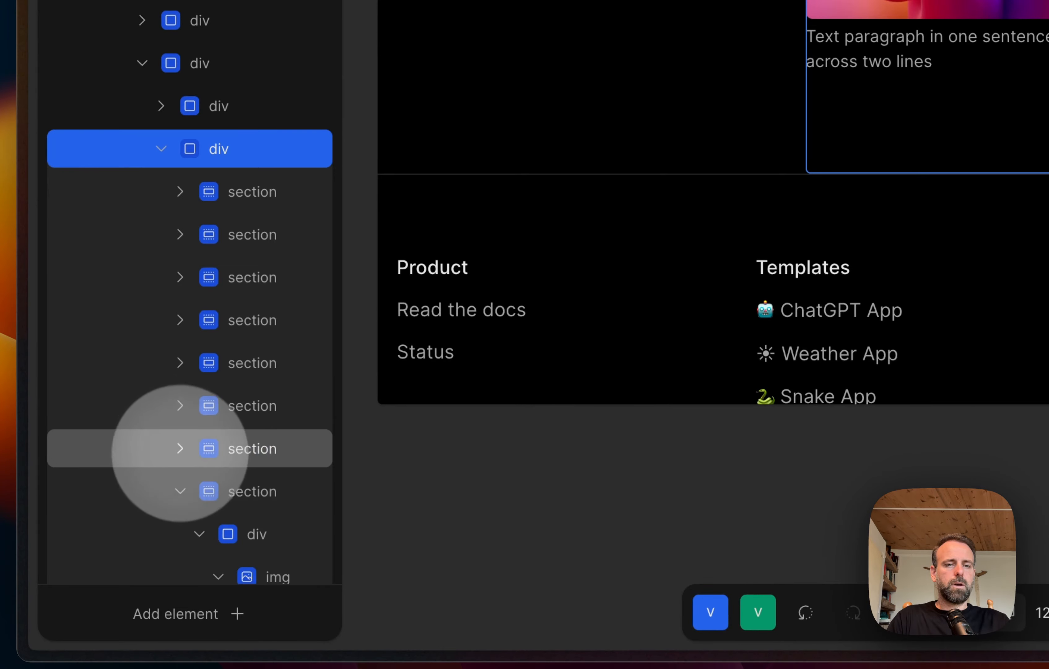
pyautogui.click(180, 490)
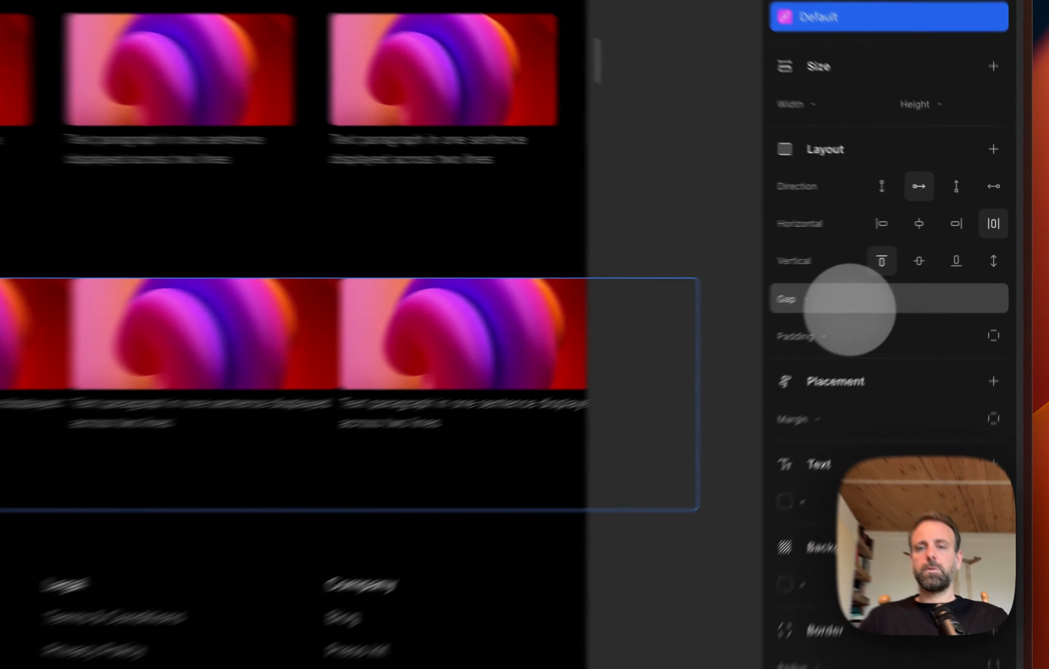
# Step: Set the gap of the "Browse other partners" card row div to the "little" preset
pyautogui.click(983, 274)
pyautogui.click(984, 317)
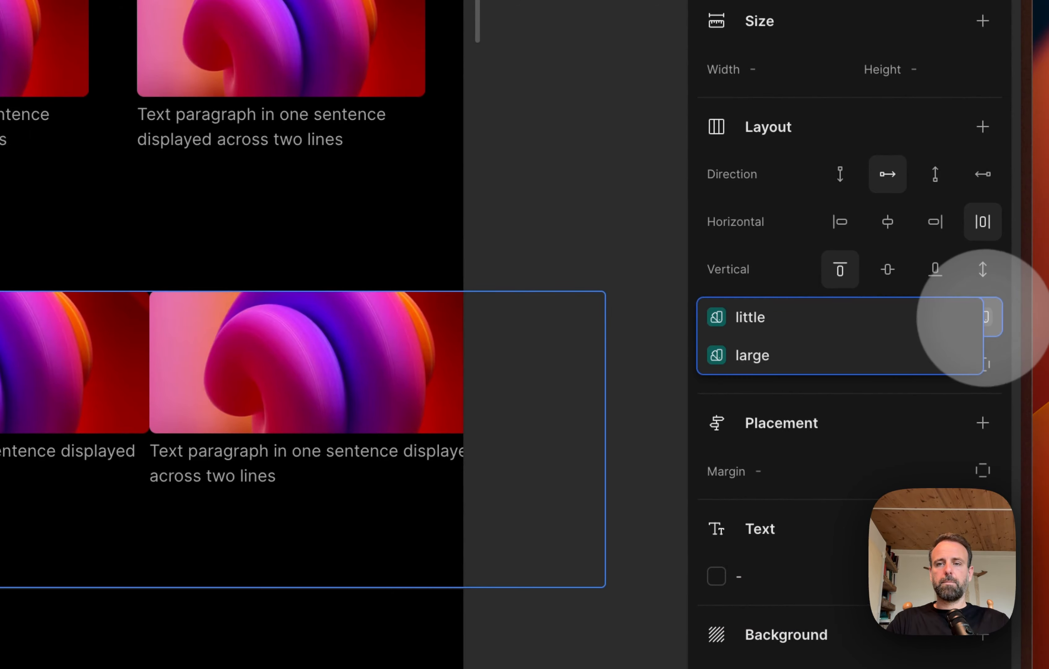
pyautogui.click(787, 327)
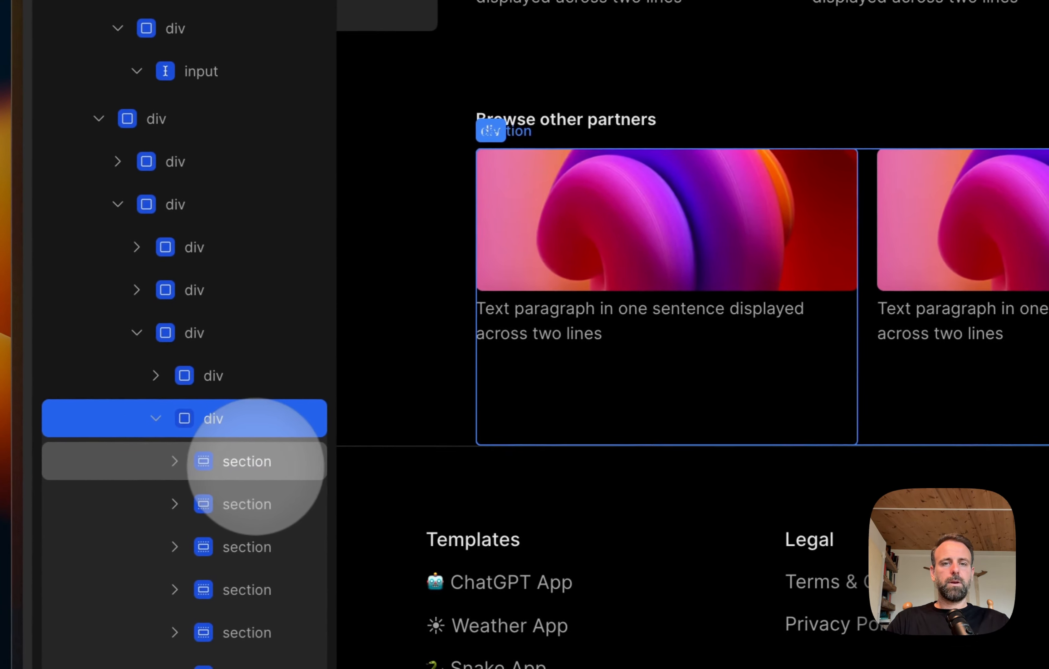
# Step: Set the width of the first card section in the "Browse other partners" row to 20%
pyautogui.click(240, 462)
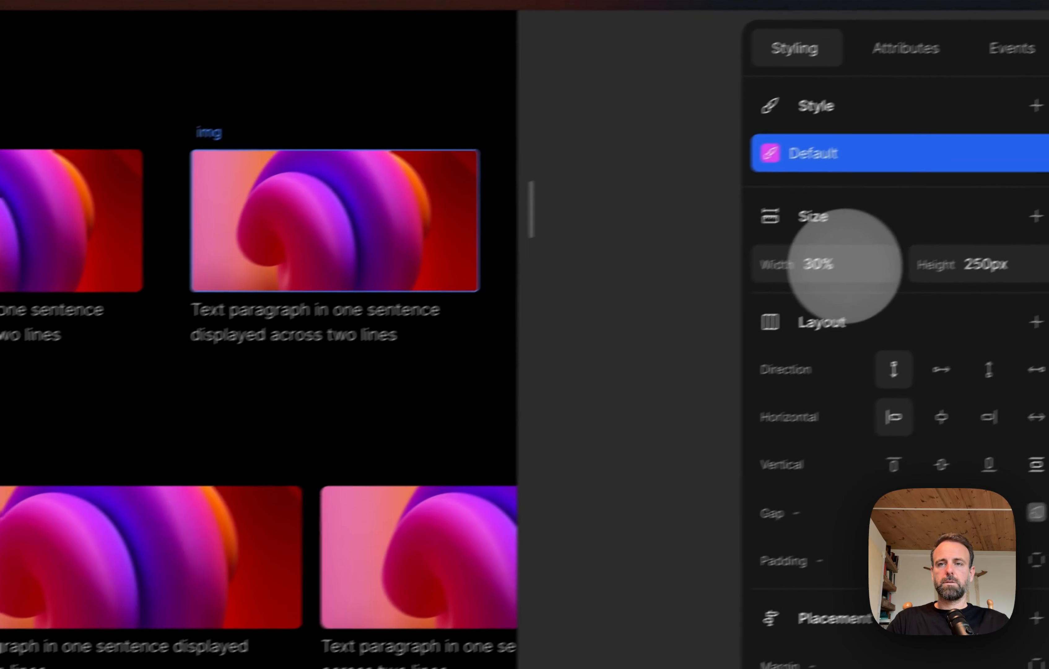
pyautogui.click(791, 281)
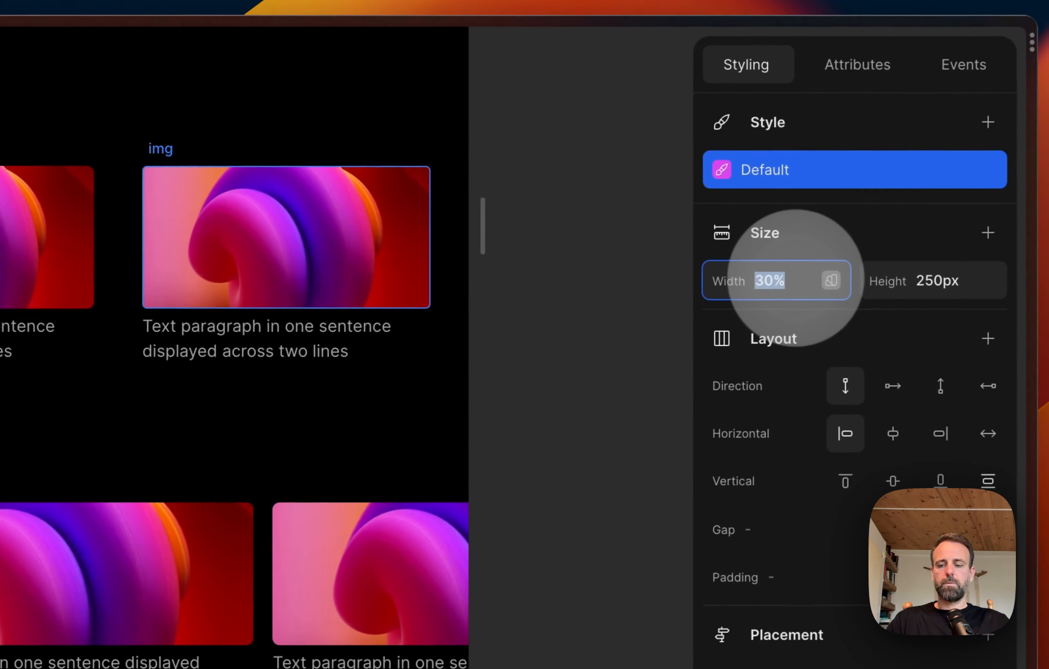
pyautogui.press('BackSpace')
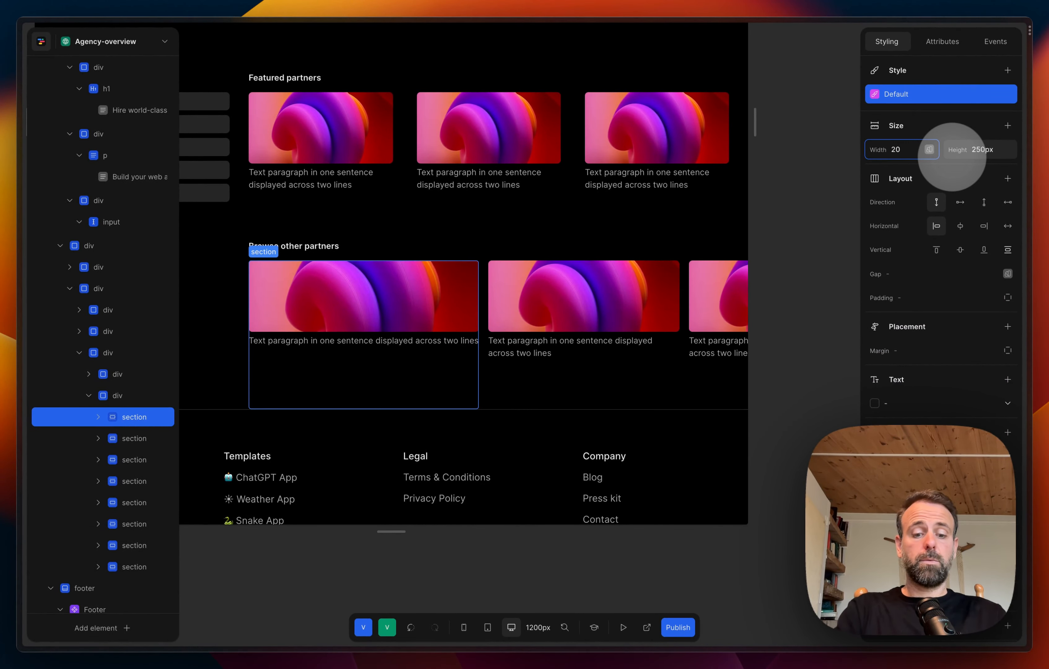
pyautogui.press('Return')
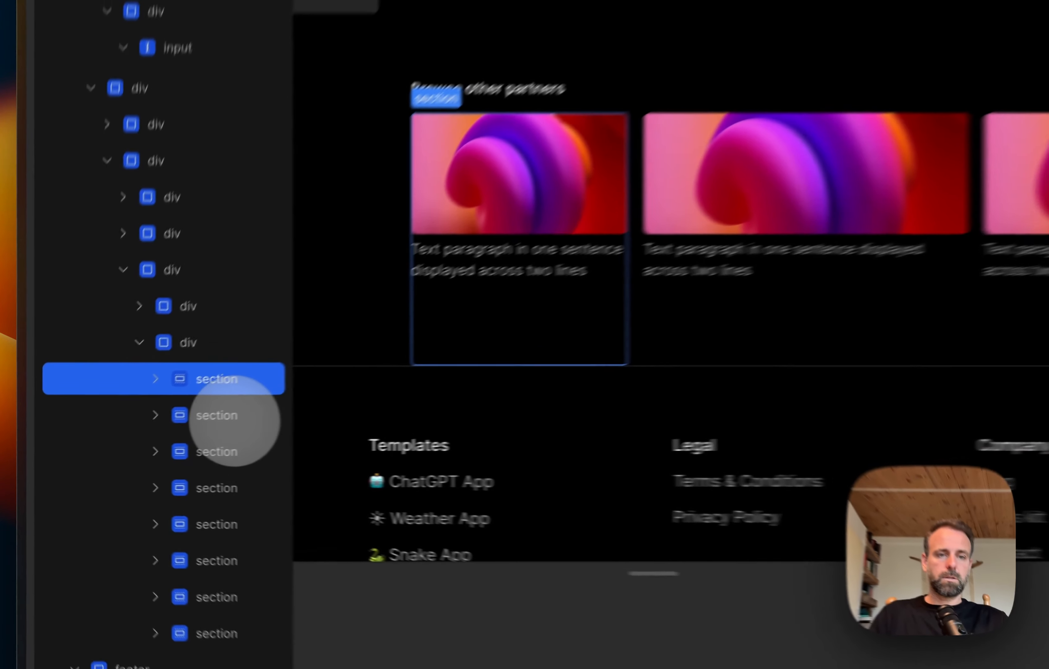
# Step: Set the second, third and fourth card sections of the "Browse other partners" row to 20% width
pyautogui.click(140, 437)
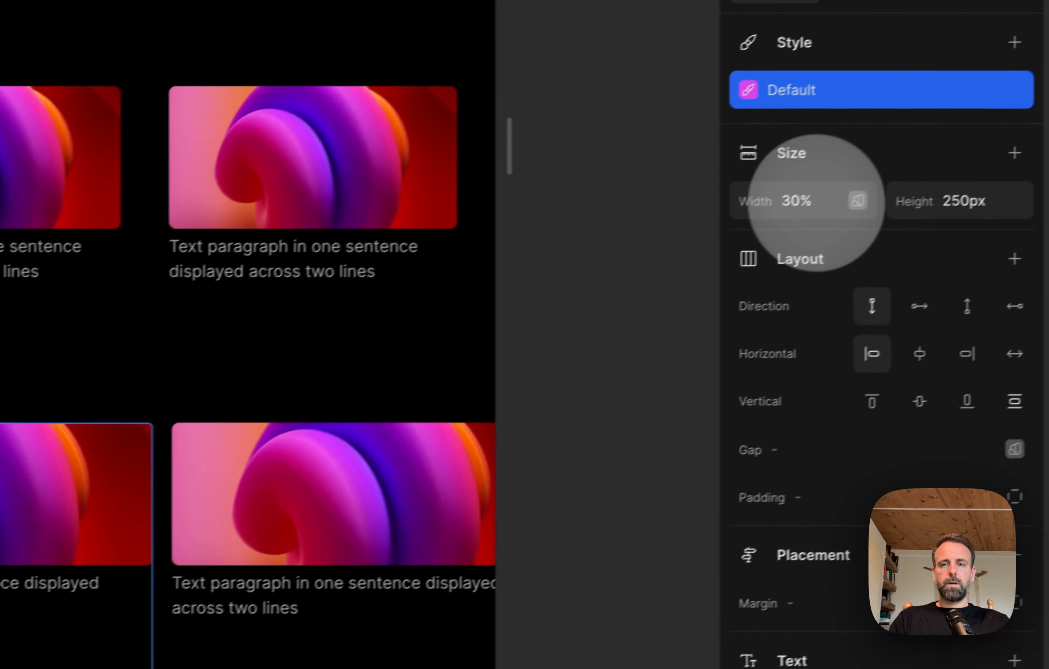
pyautogui.click(774, 207)
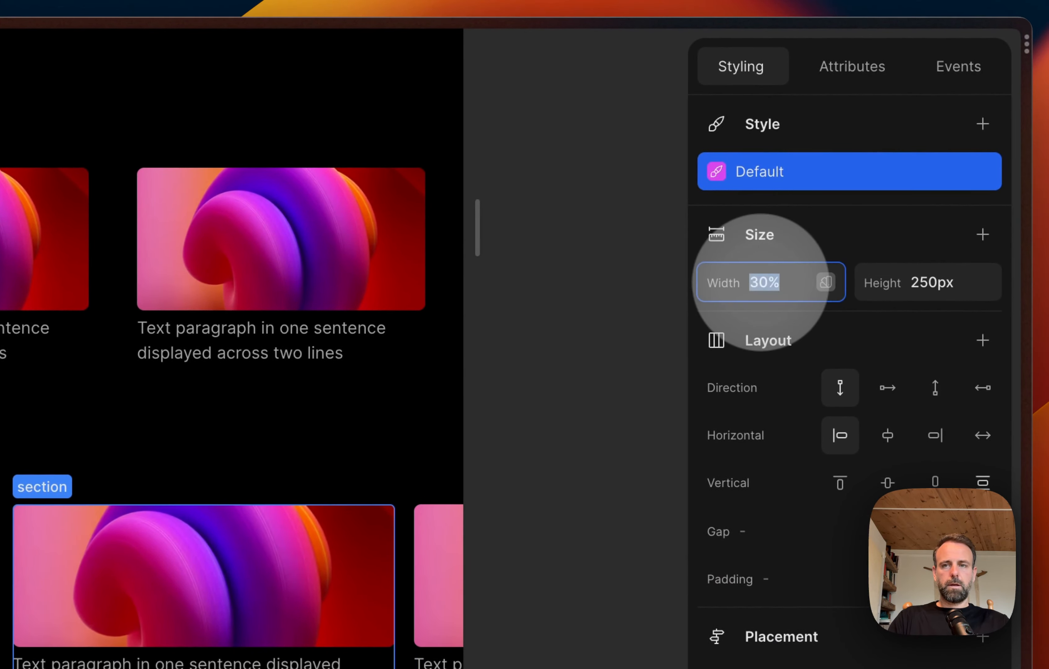
pyautogui.write('20%')
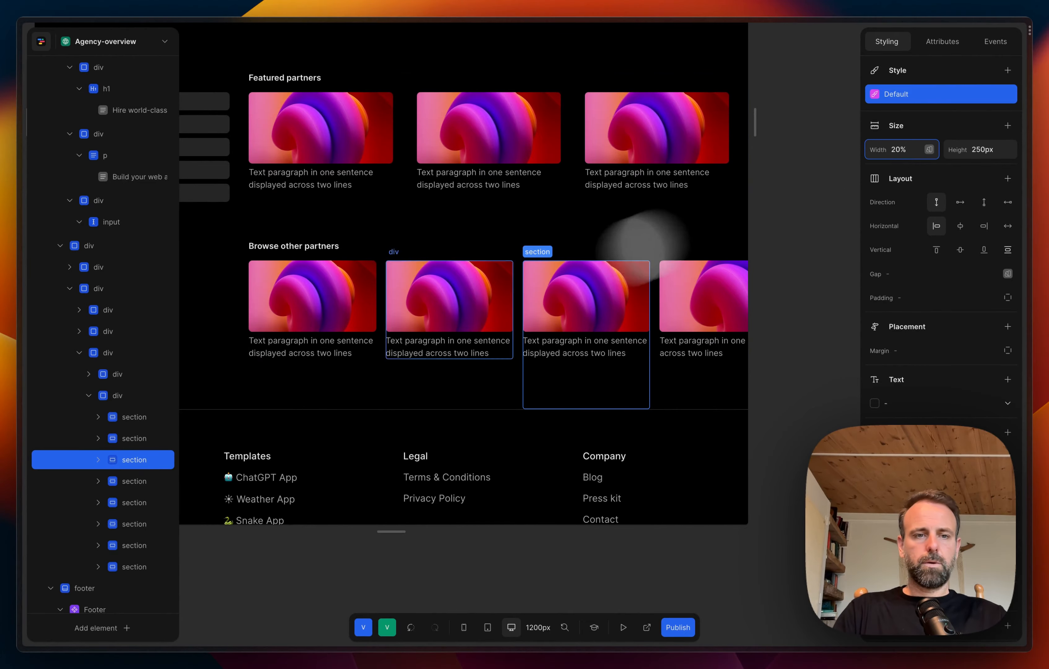
pyautogui.click(130, 481)
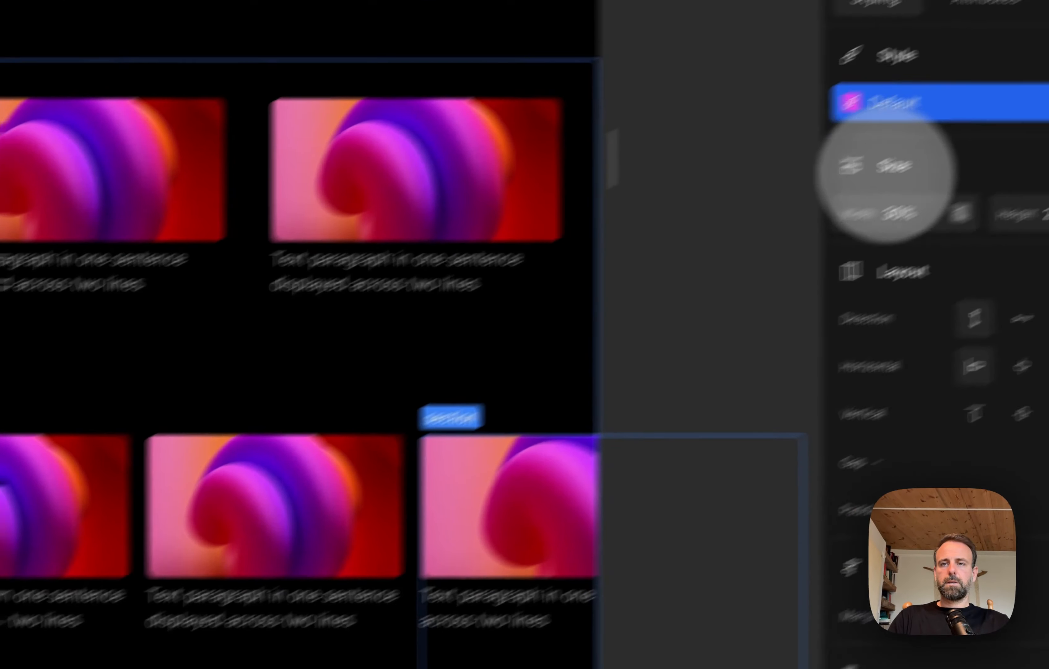
pyautogui.click(900, 149)
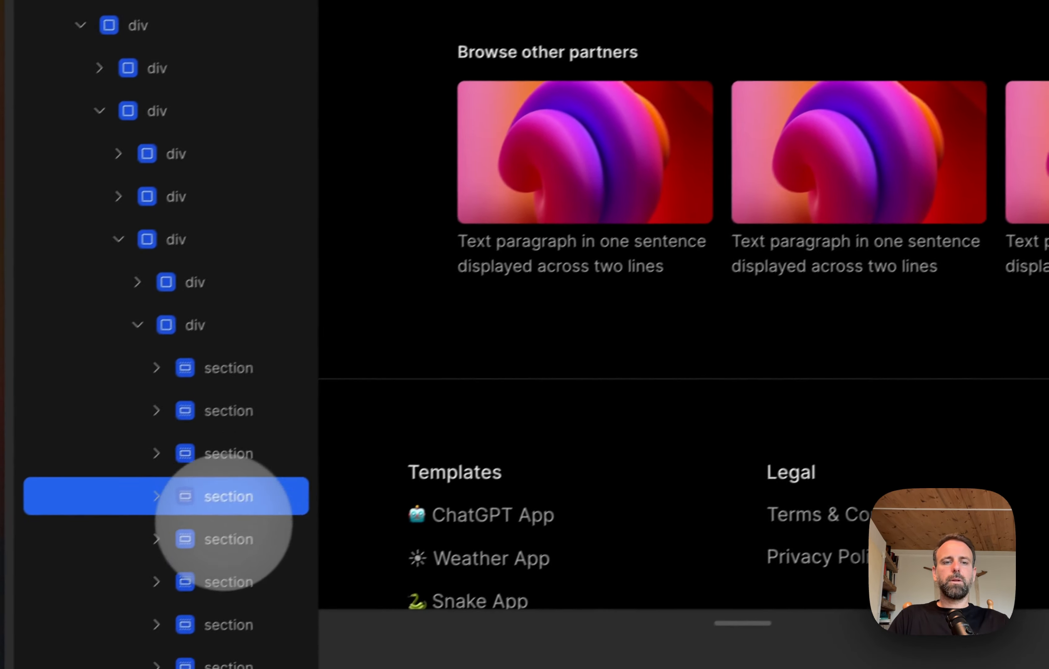
# Step: Set the fifth and sixth card sections of the "Browse other partners" row to 20% width
pyautogui.click(243, 429)
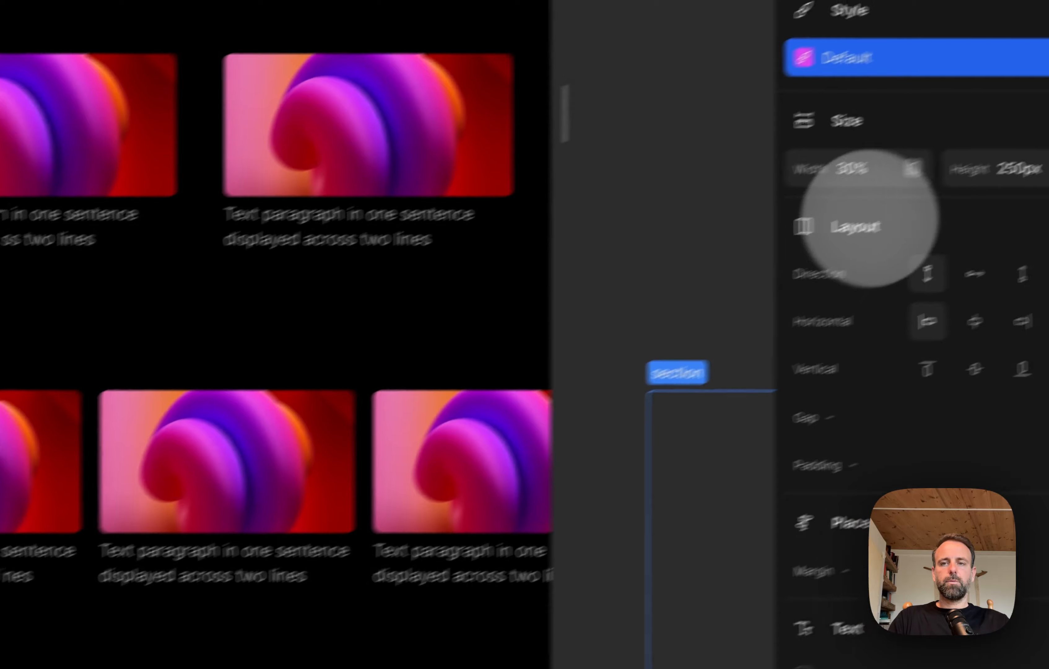
pyautogui.click(788, 204)
pyautogui.write('20')
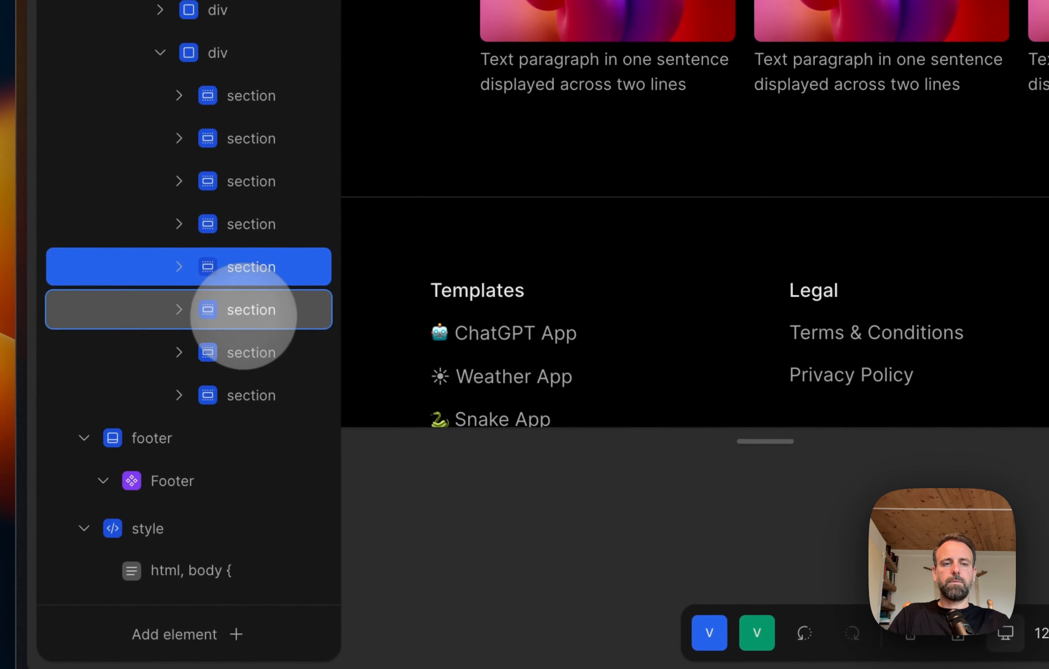
pyautogui.click(243, 316)
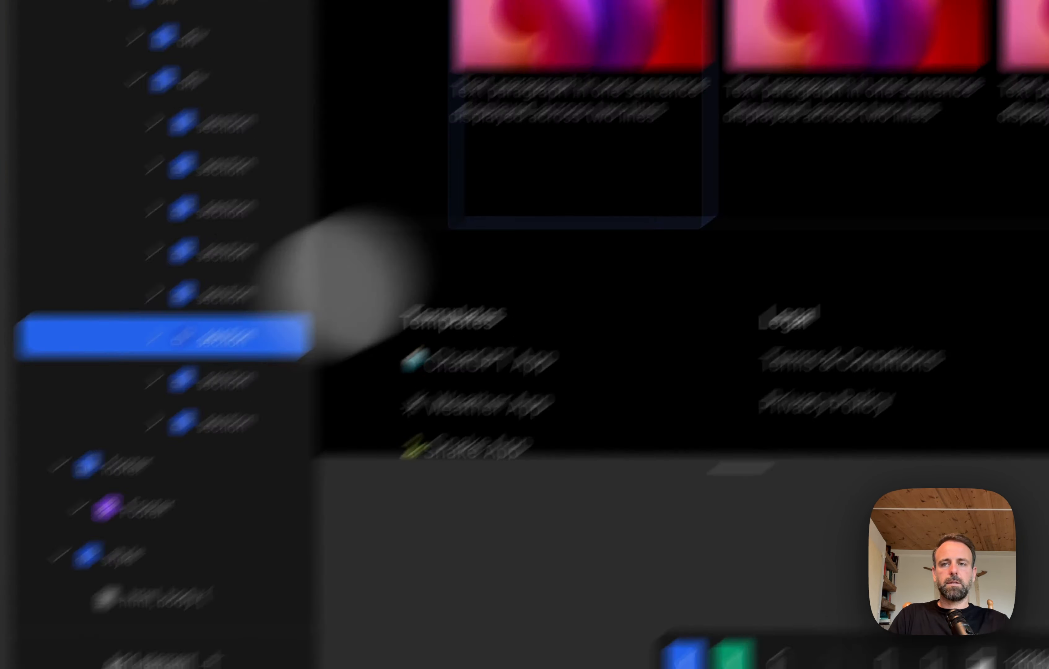
pyautogui.click(789, 271)
pyautogui.write('20')
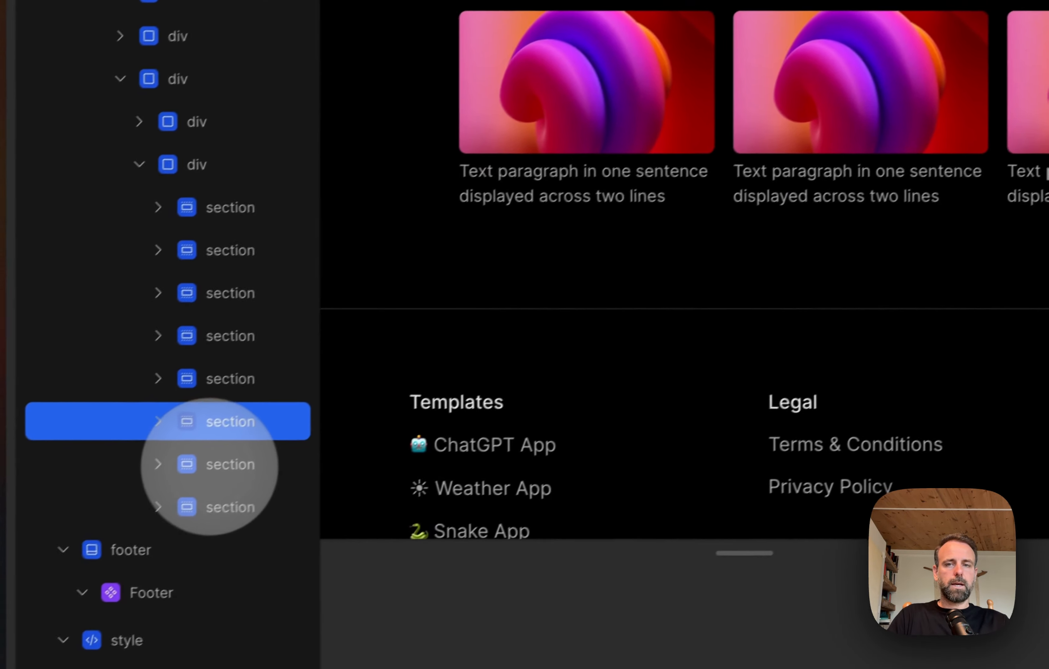
# Step: Set the seventh and eighth card sections of the "Browse other partners" row to 20% width
pyautogui.click(241, 452)
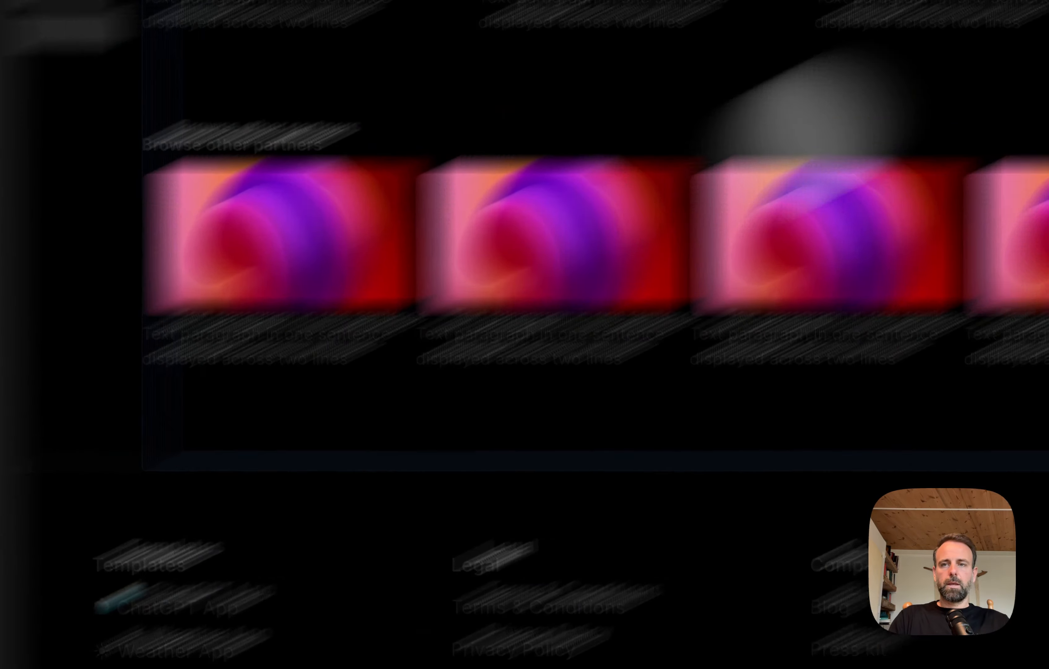
pyautogui.click(811, 274)
pyautogui.write('20%')
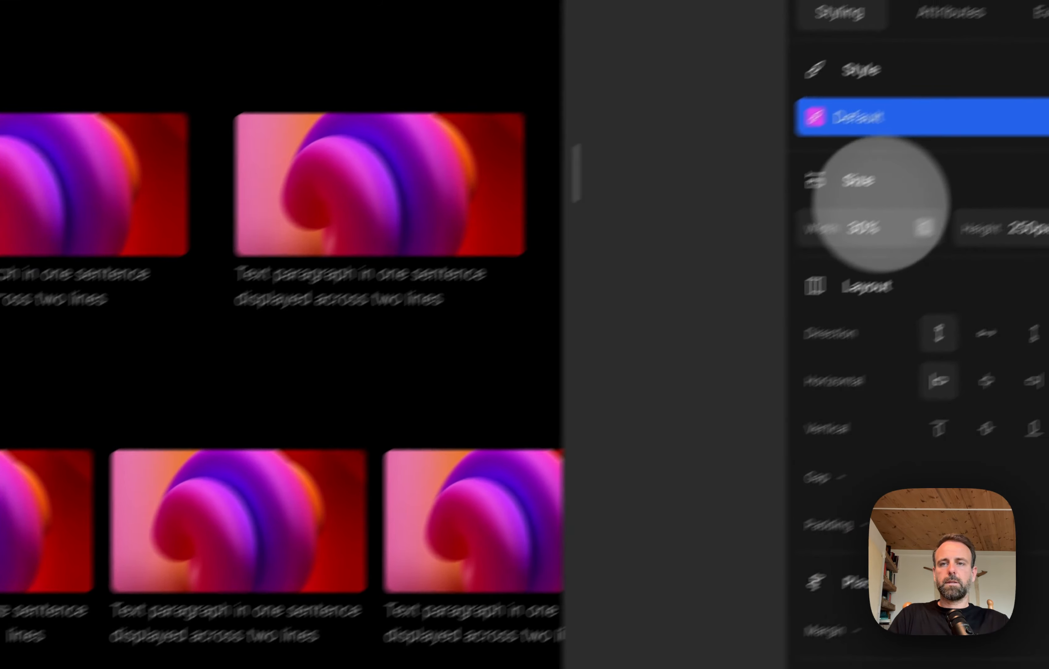
pyautogui.click(773, 277)
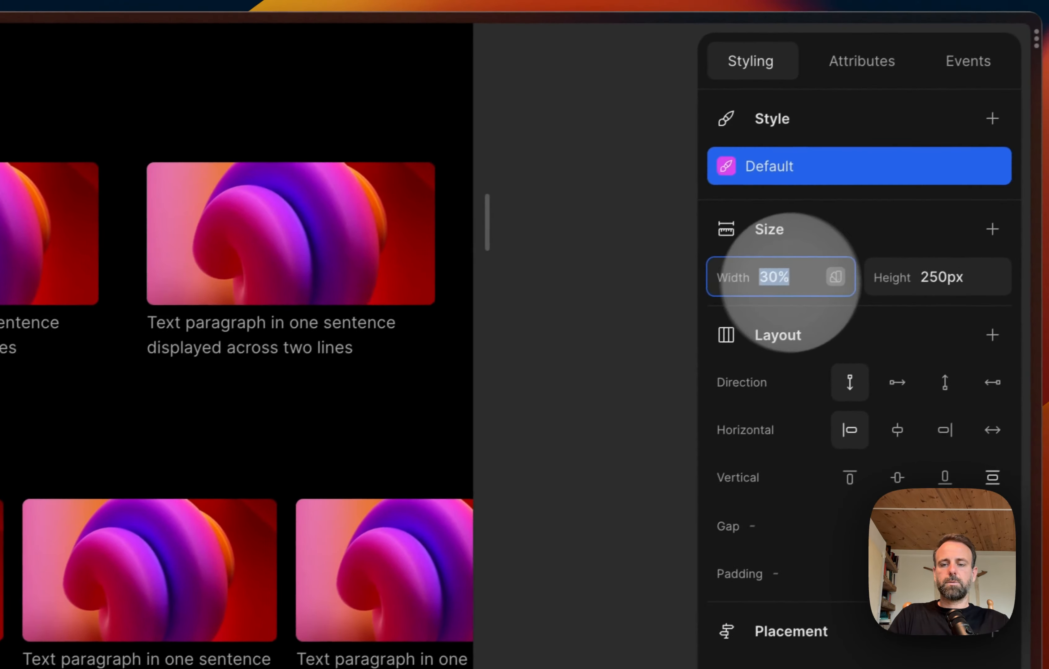
pyautogui.write('20')
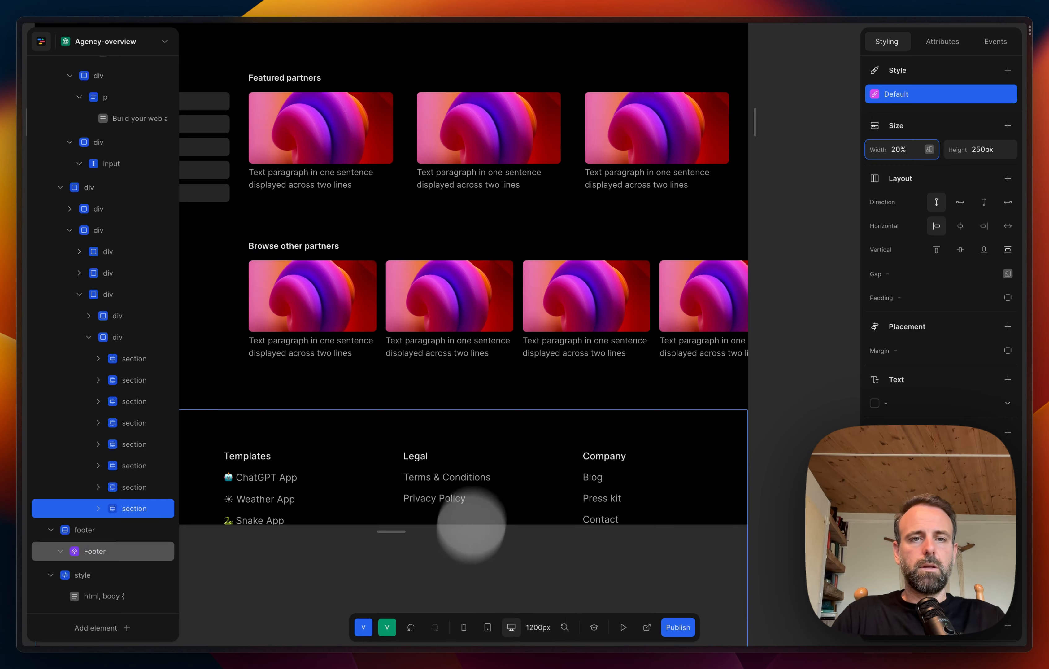
# Step: Set the width of the div that holds the "Project type" list to 20%
pyautogui.hscroll(-5, 508, 430)
pyautogui.scroll(2, 508, 431)
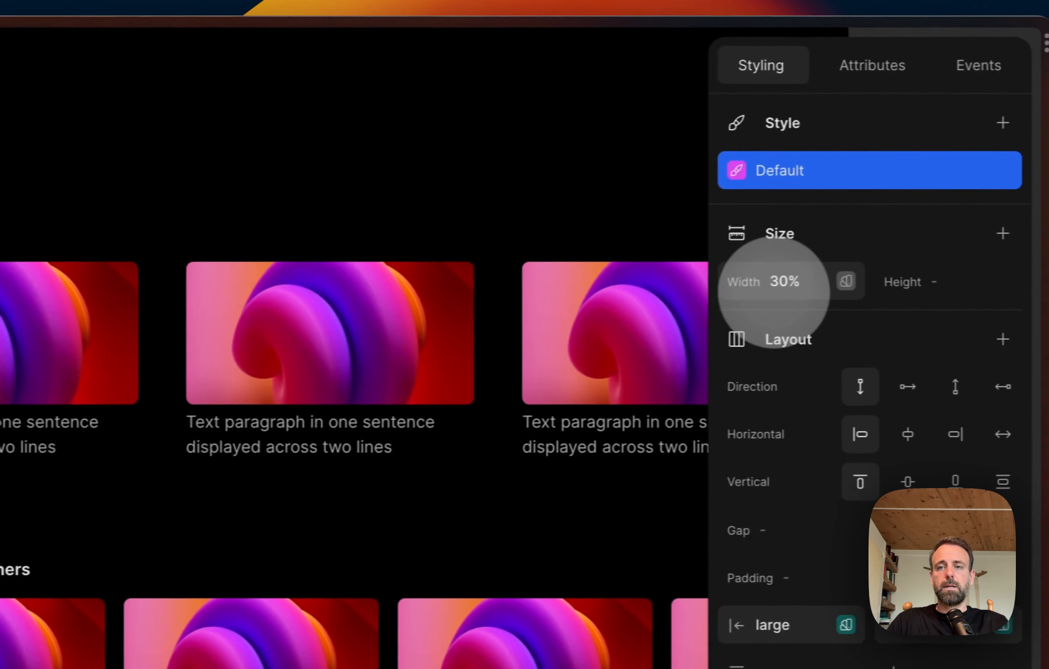
pyautogui.moveTo(751, 284); pyautogui.dragTo(761, 283)
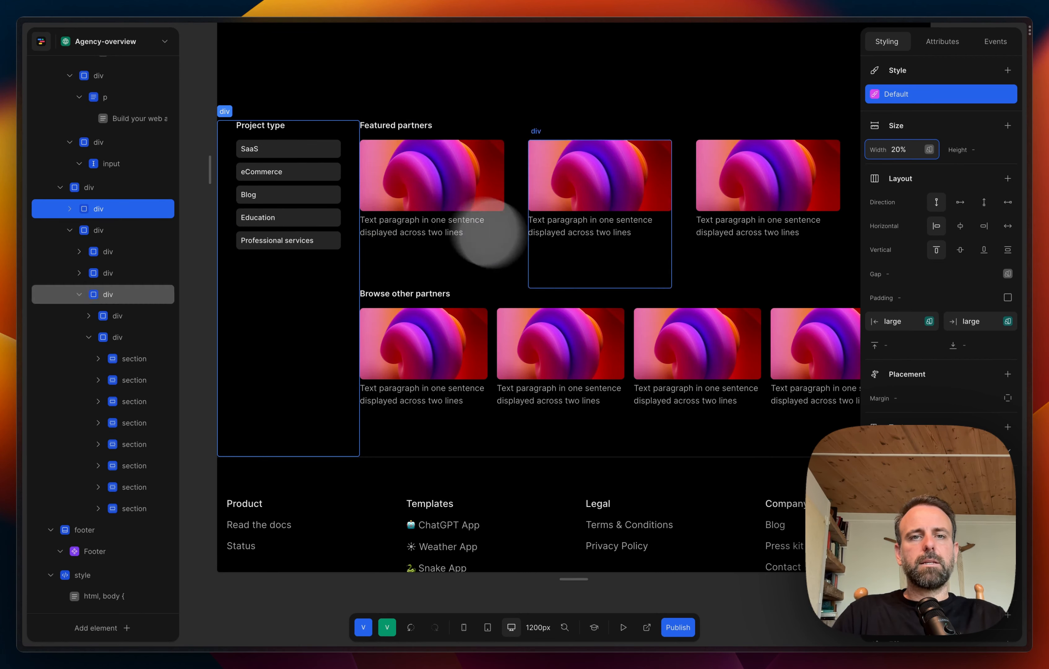
# Step: Set the width of the div that holds both partner card blocks to 80%
pyautogui.hscroll(5, 593, 291)
pyautogui.hscroll(-3, 594, 288)
pyautogui.scroll(-1, 594, 289)
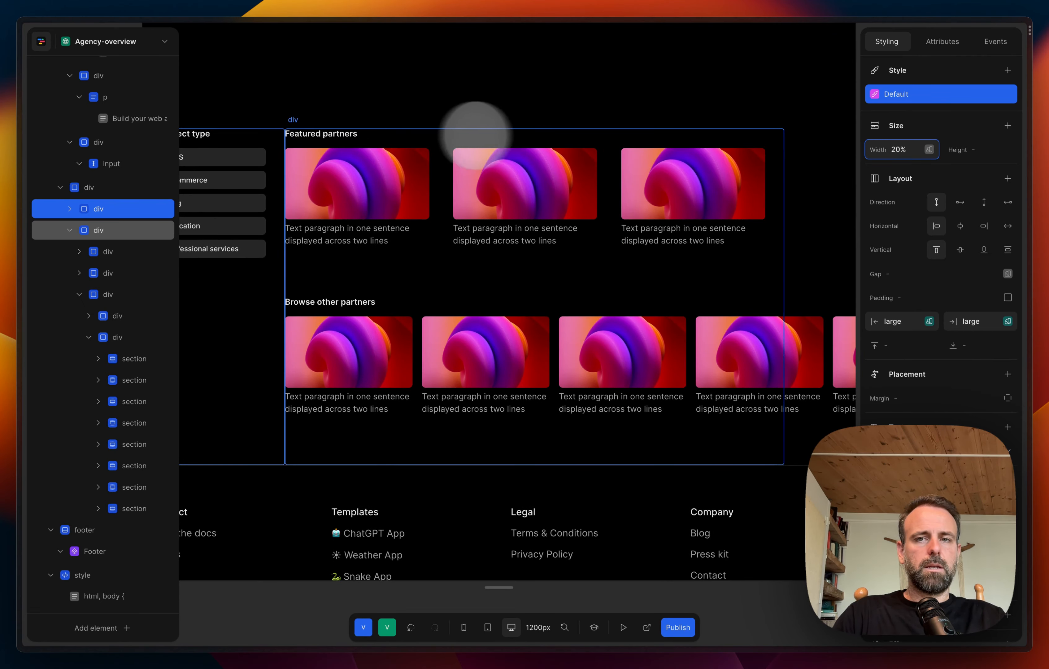
pyautogui.click(476, 134)
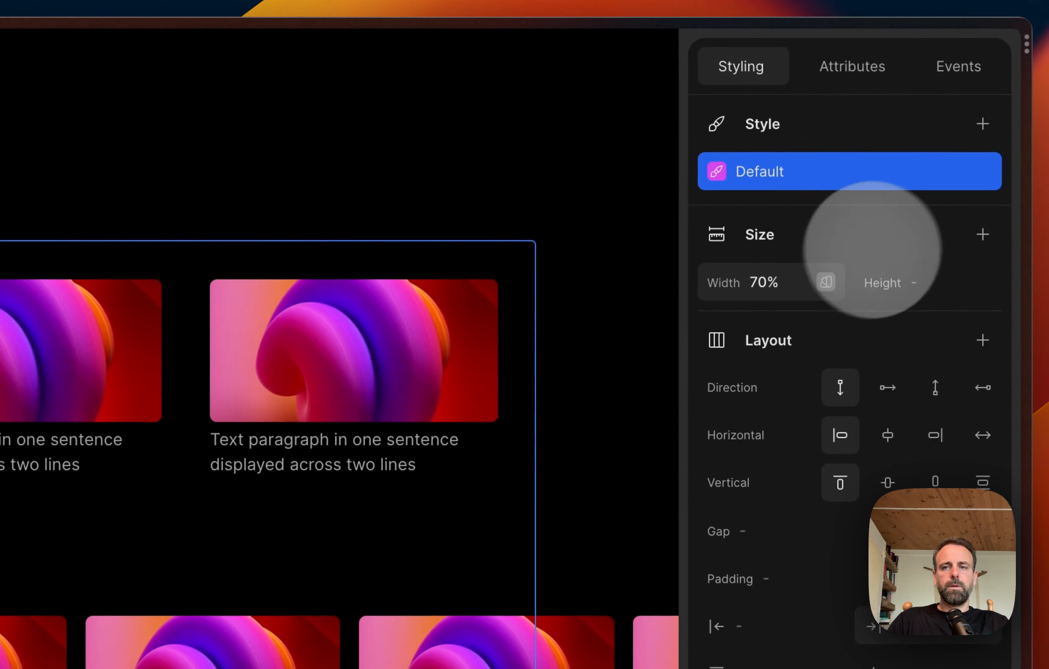
pyautogui.click(776, 271)
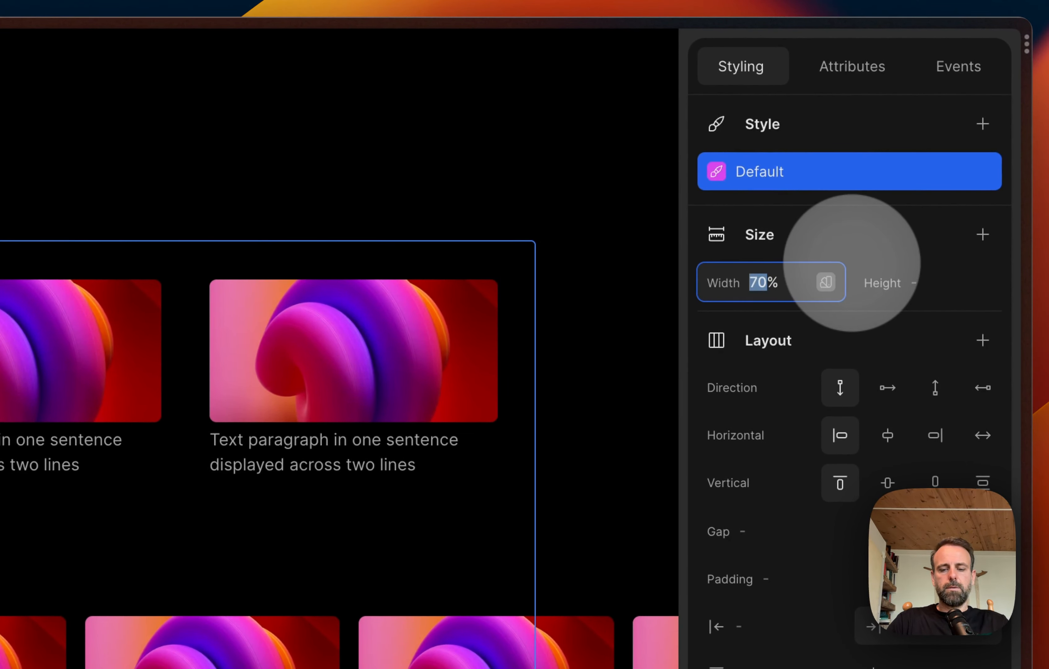
pyautogui.write('80')
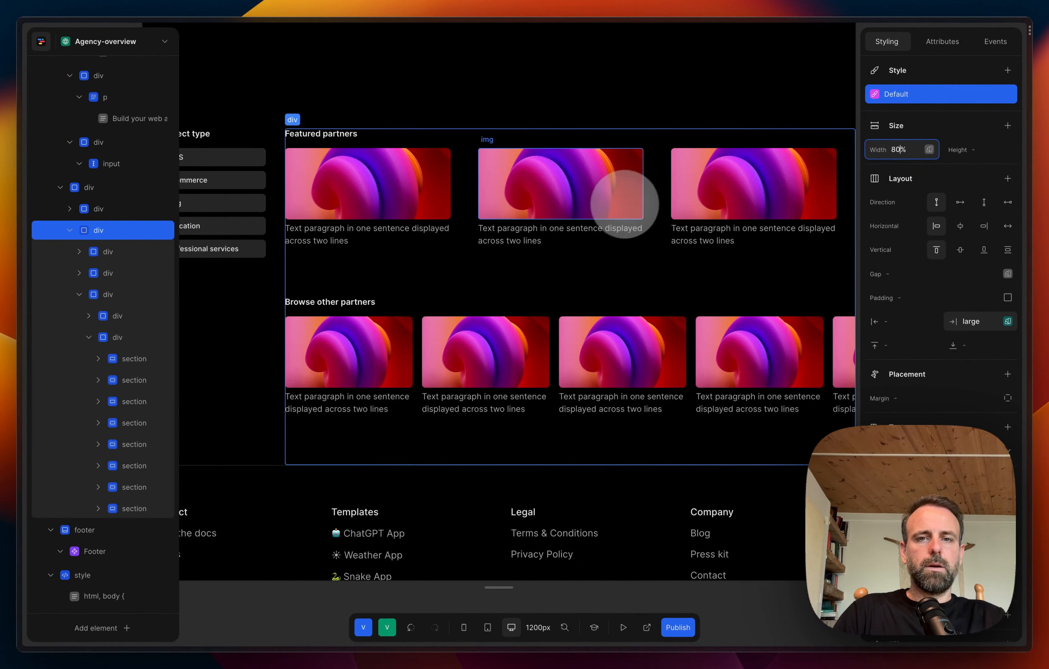
# Step: Preview the page and examine the hero, the "Project type" list and both partner card rows, and return to editing
pyautogui.click(402, 107)
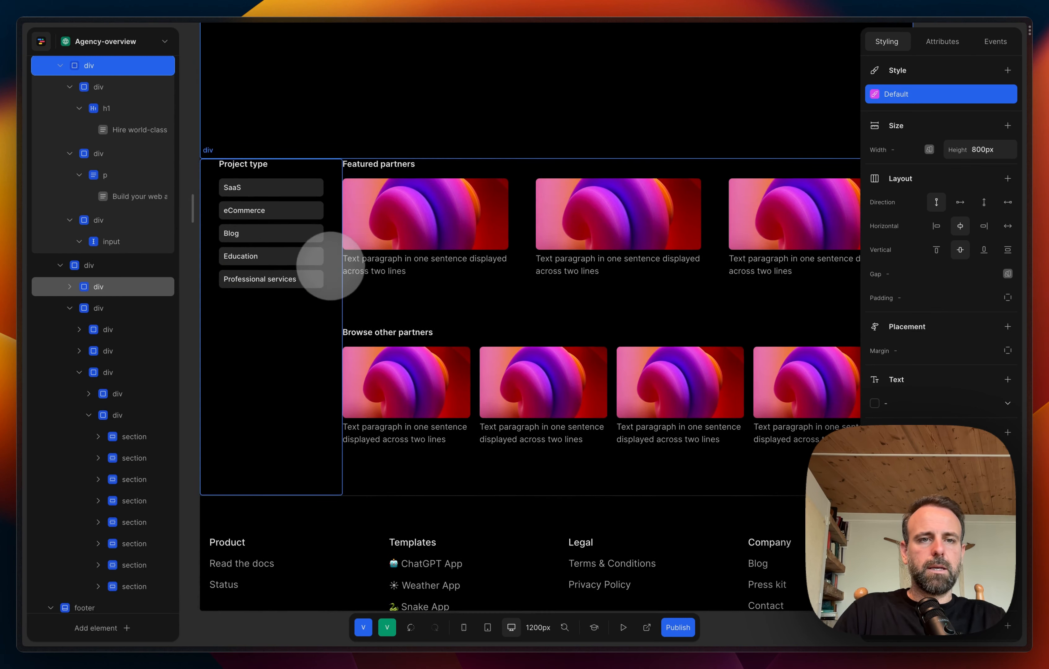
pyautogui.click(193, 313)
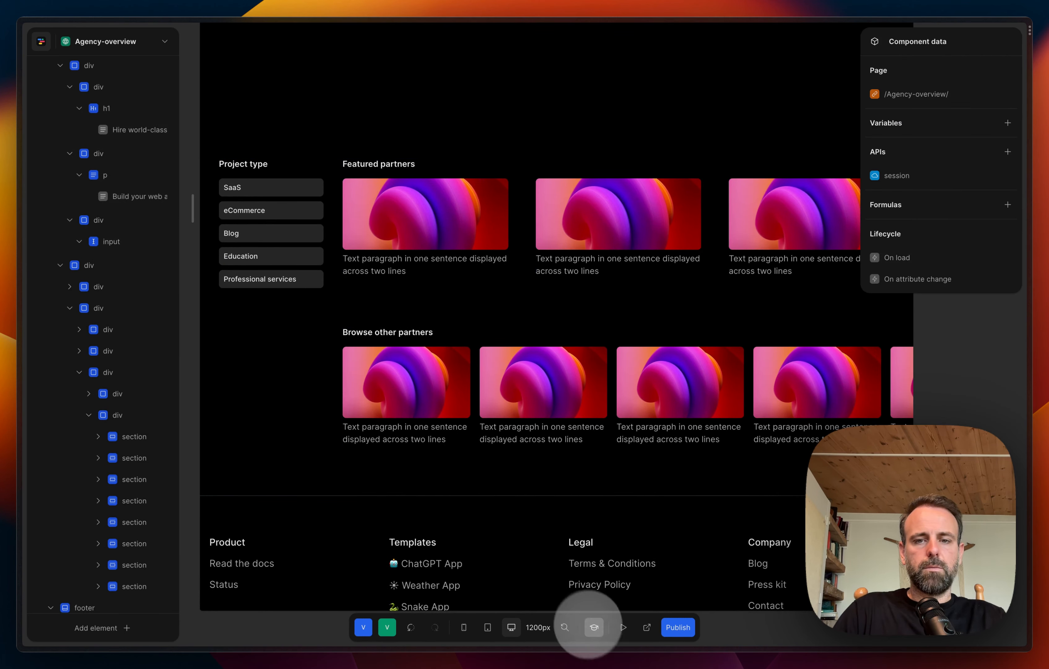
pyautogui.click(623, 627)
pyautogui.scroll(3, 662, 197)
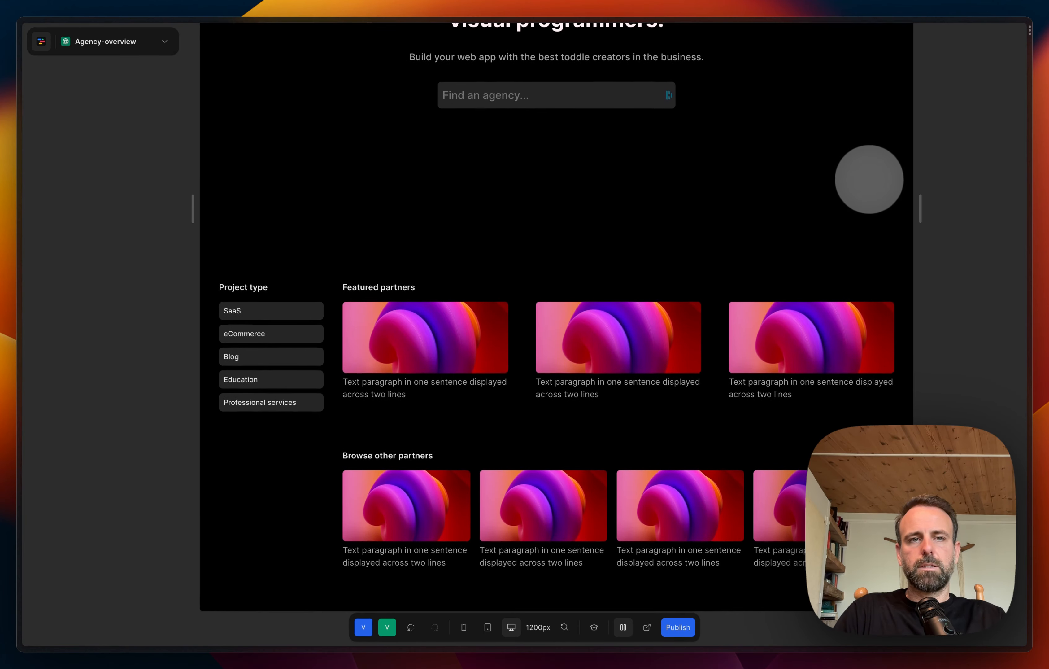
pyautogui.scroll(-7, 866, 180)
pyautogui.scroll(7, 864, 182)
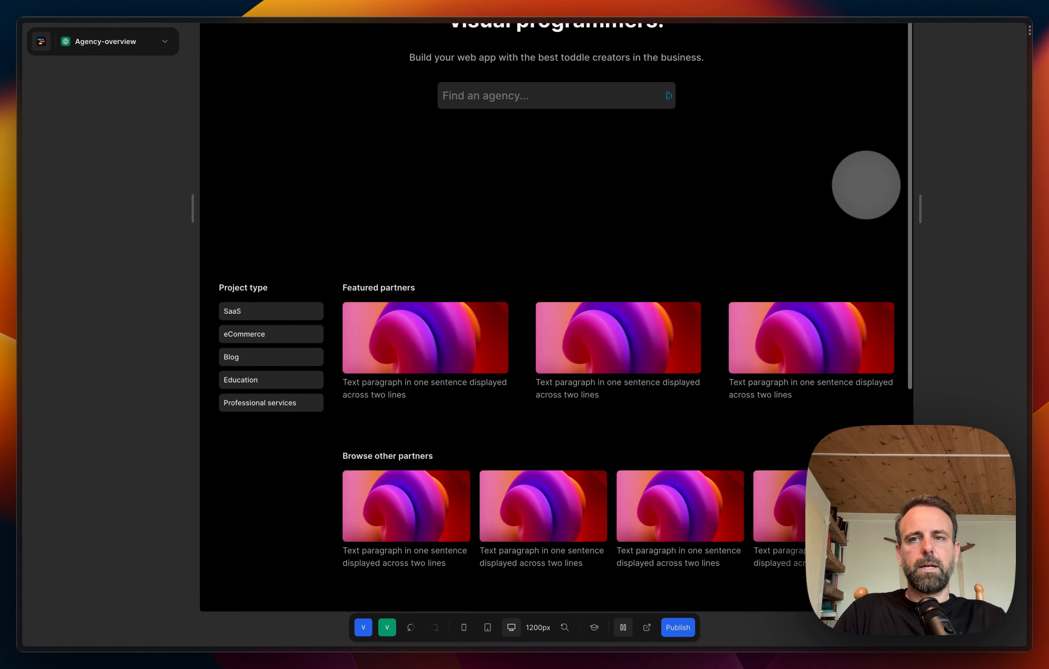
pyautogui.scroll(-5, 673, 485)
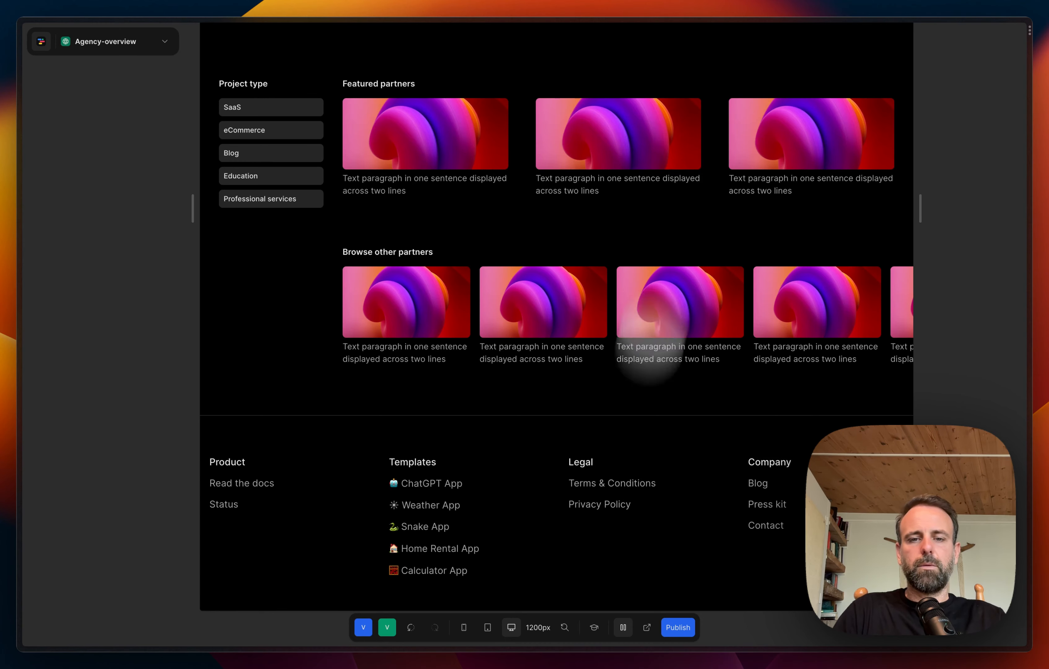
pyautogui.click(622, 627)
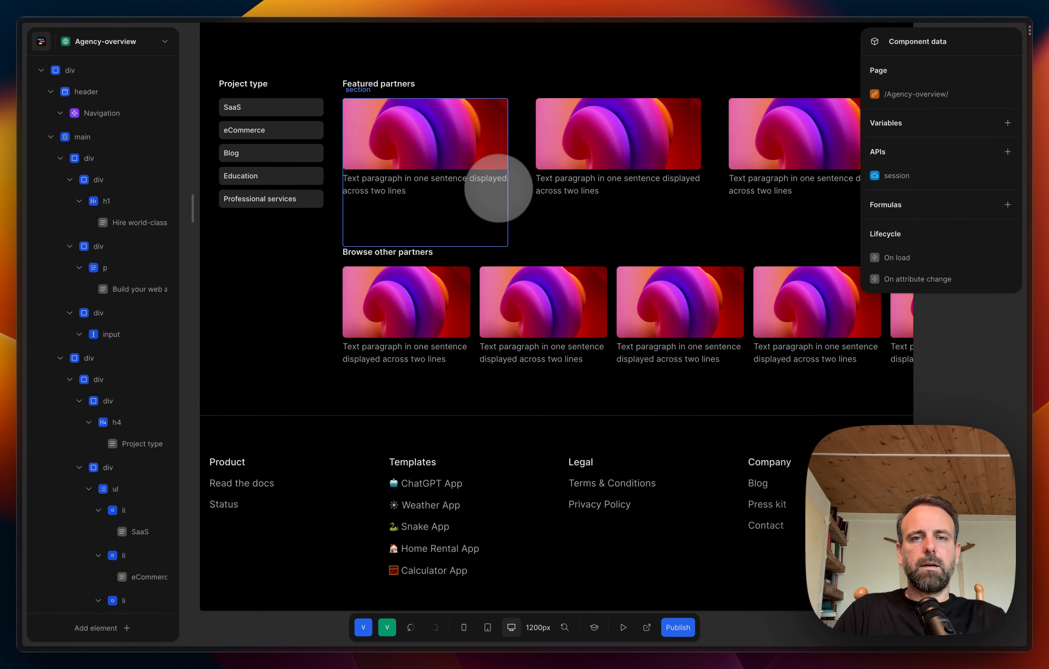
# Step: Try a preset gap on the "Featured partners" card row div and undo it
pyautogui.click(520, 128)
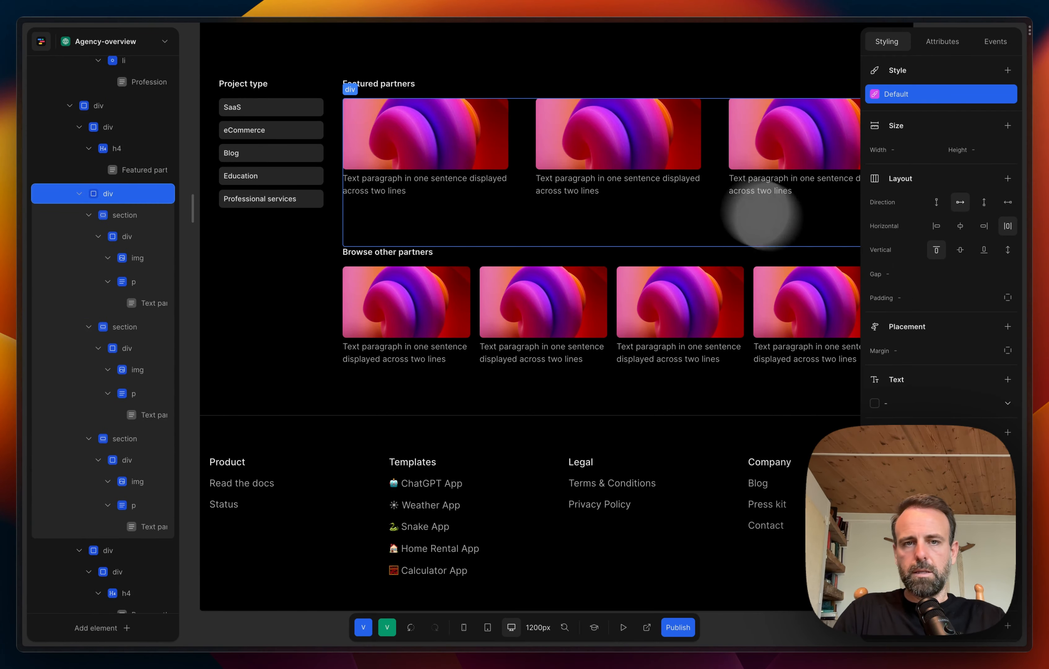
pyautogui.click(944, 277)
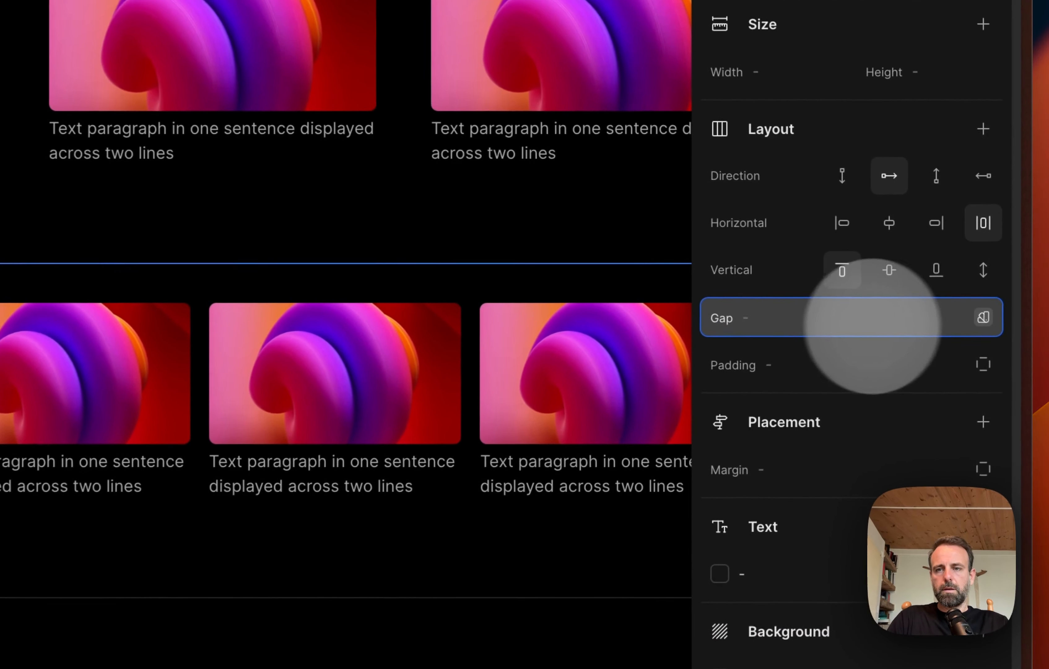
pyautogui.click(983, 318)
pyautogui.click(838, 318)
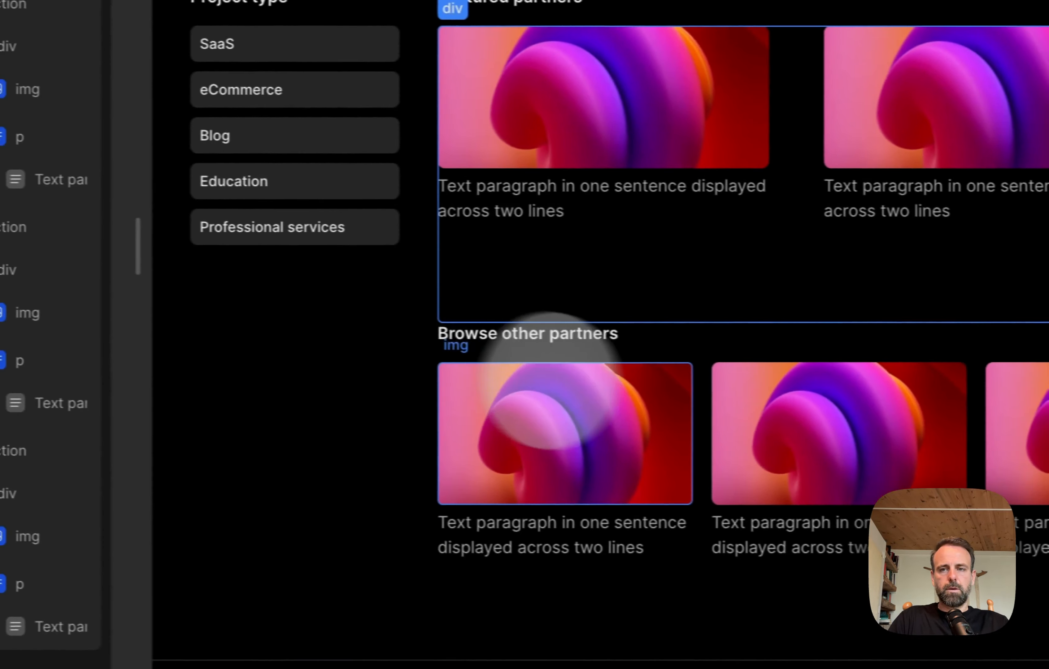
pyautogui.press('super+z')
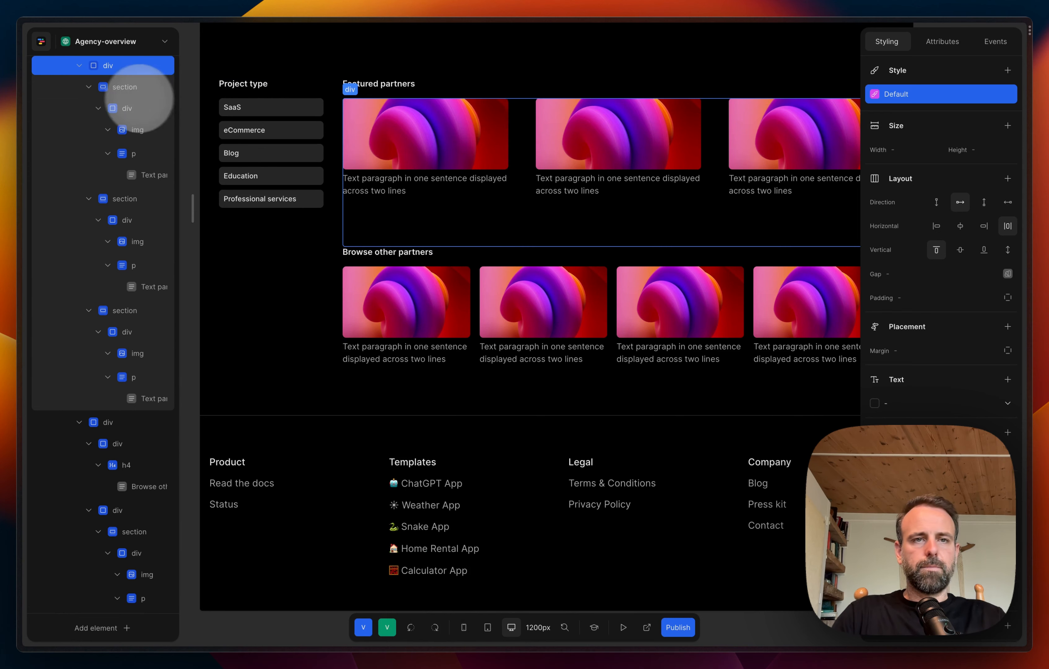
# Step: Set the width of all three card sections in the "Featured partners" row to 33%
pyautogui.click(119, 88)
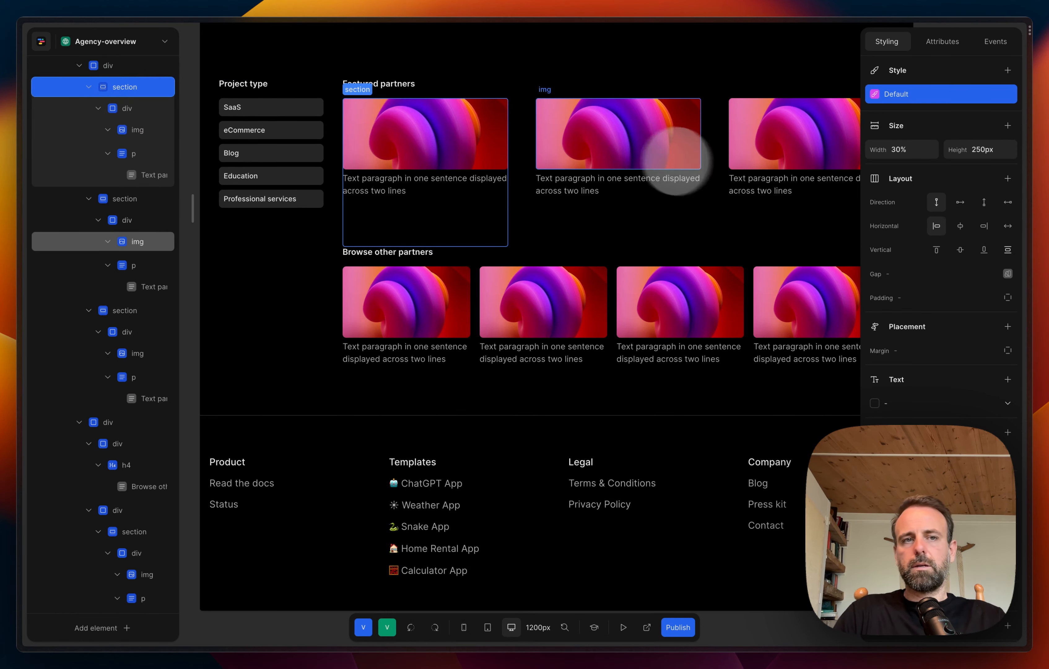
pyautogui.click(111, 66)
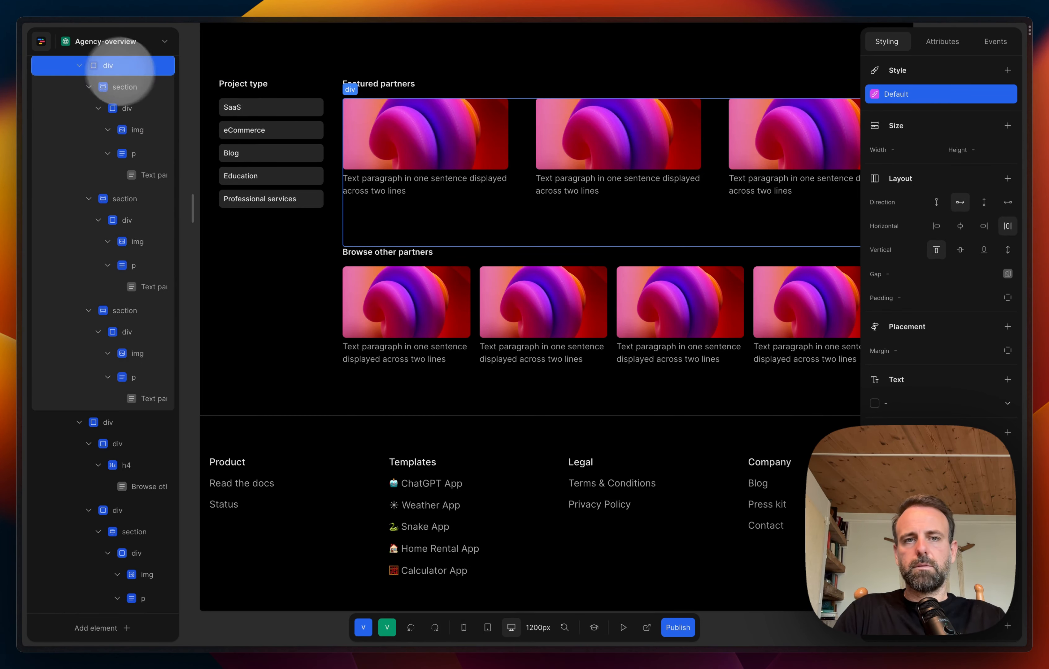
pyautogui.hscroll(5, 468, 246)
pyautogui.hscroll(-1, 475, 251)
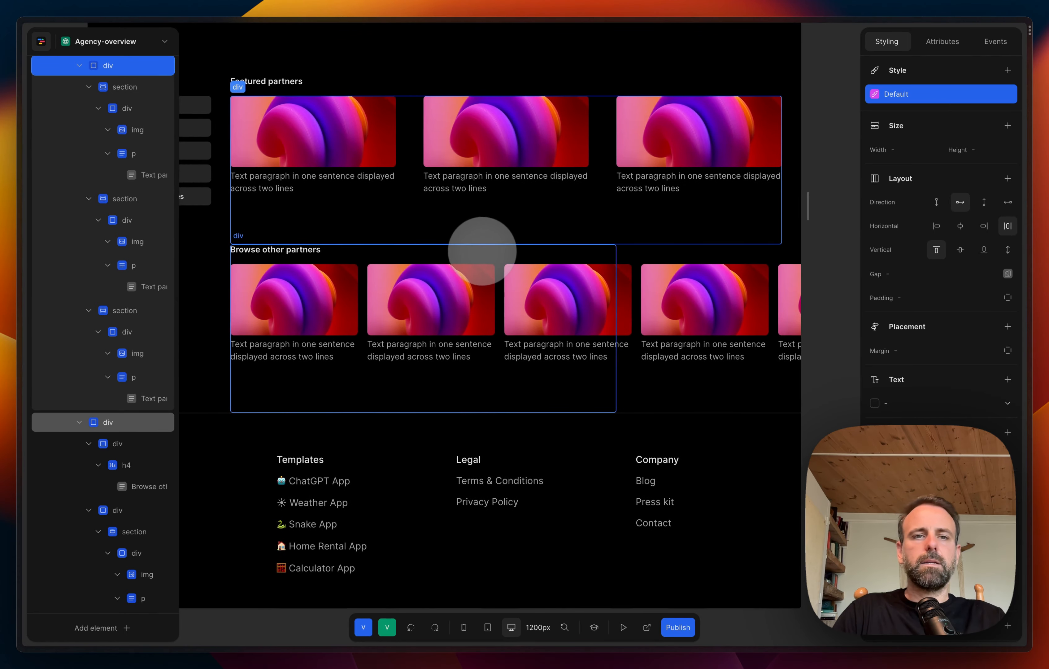
pyautogui.click(361, 213)
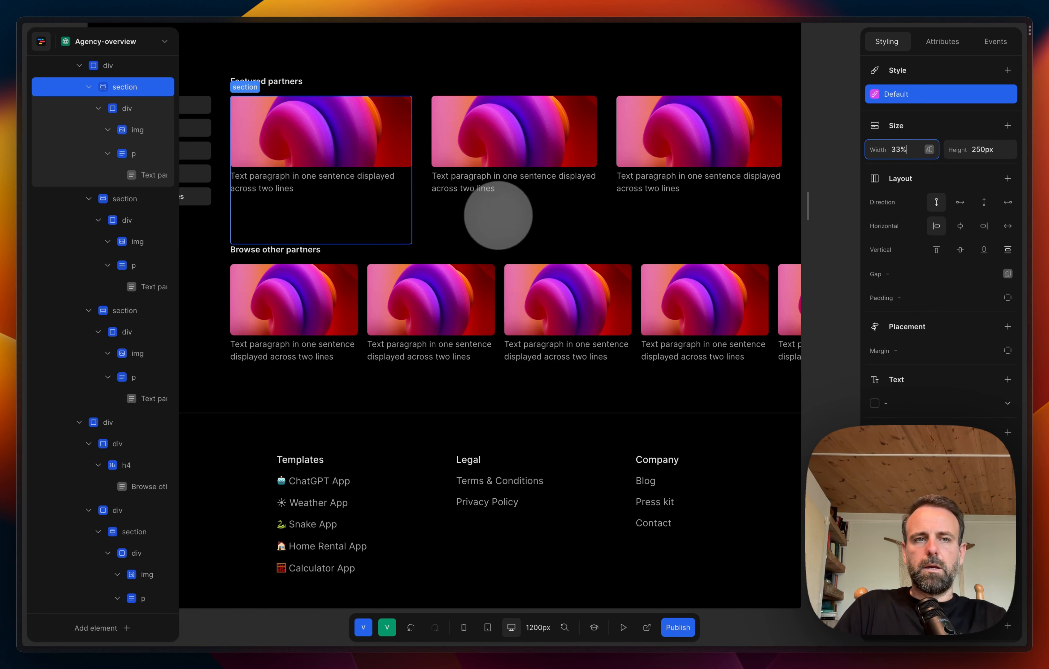
pyautogui.click(125, 201)
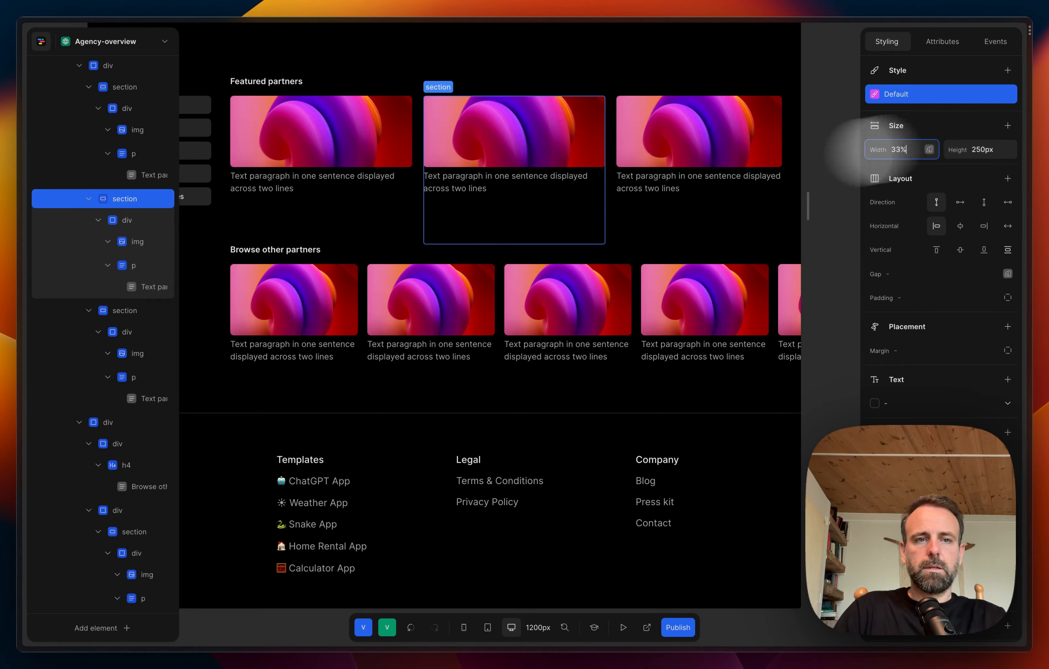
pyautogui.click(114, 310)
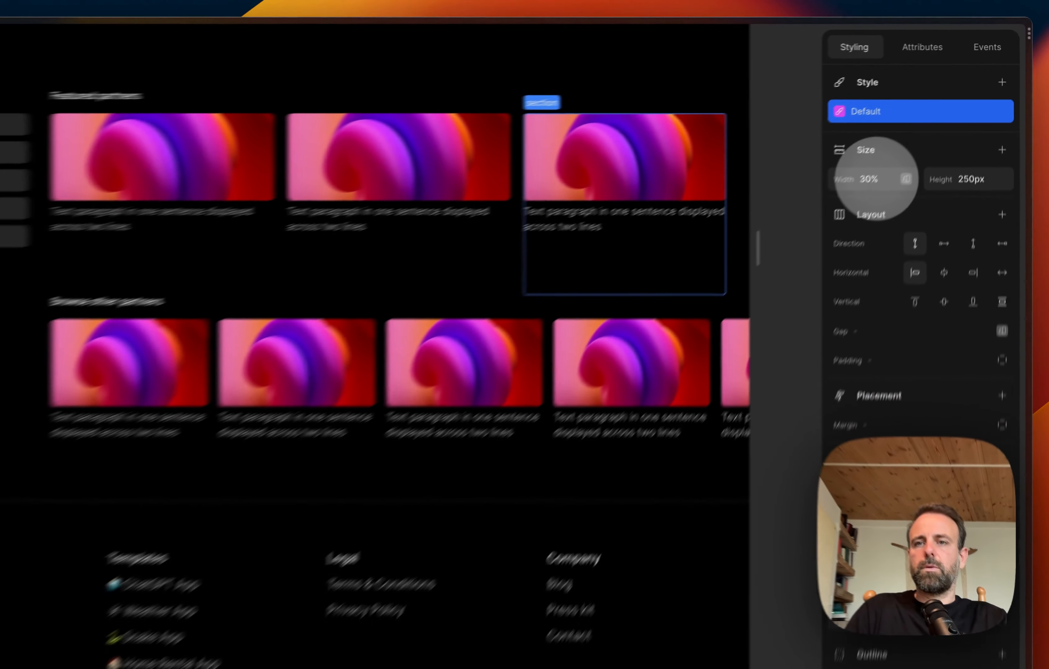
pyautogui.click(876, 178)
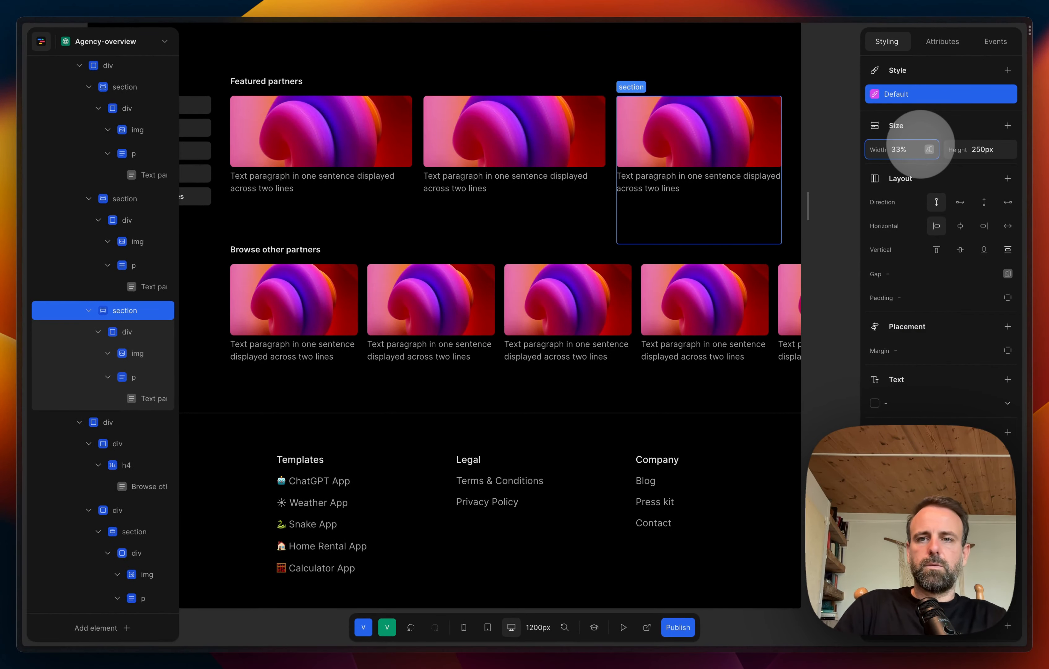
pyautogui.write('33')
pyautogui.press('Return')
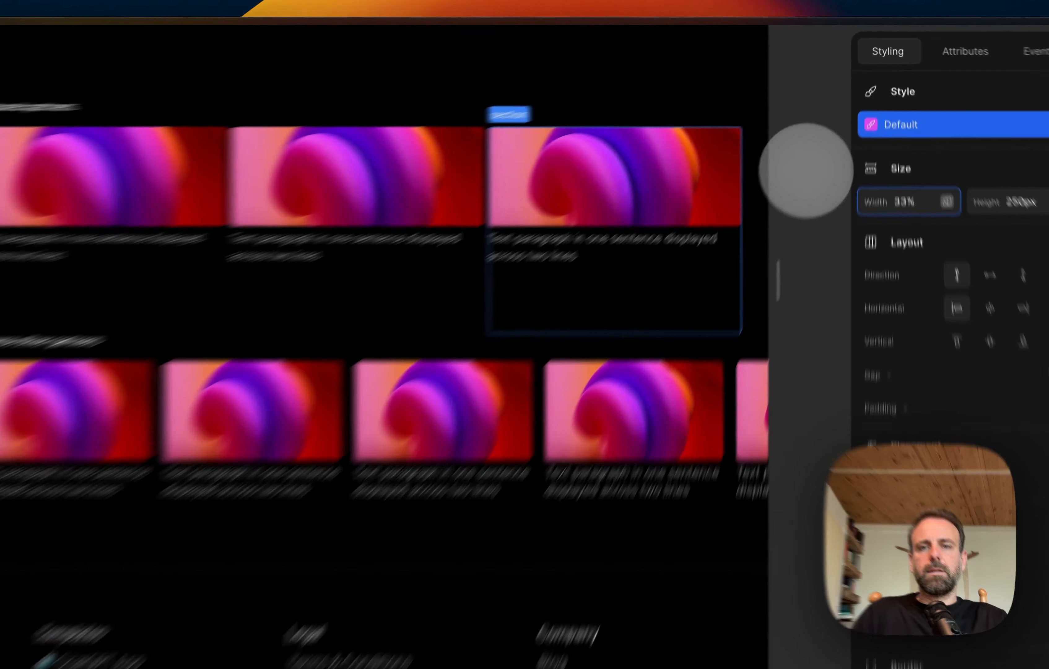
pyautogui.click(830, 131)
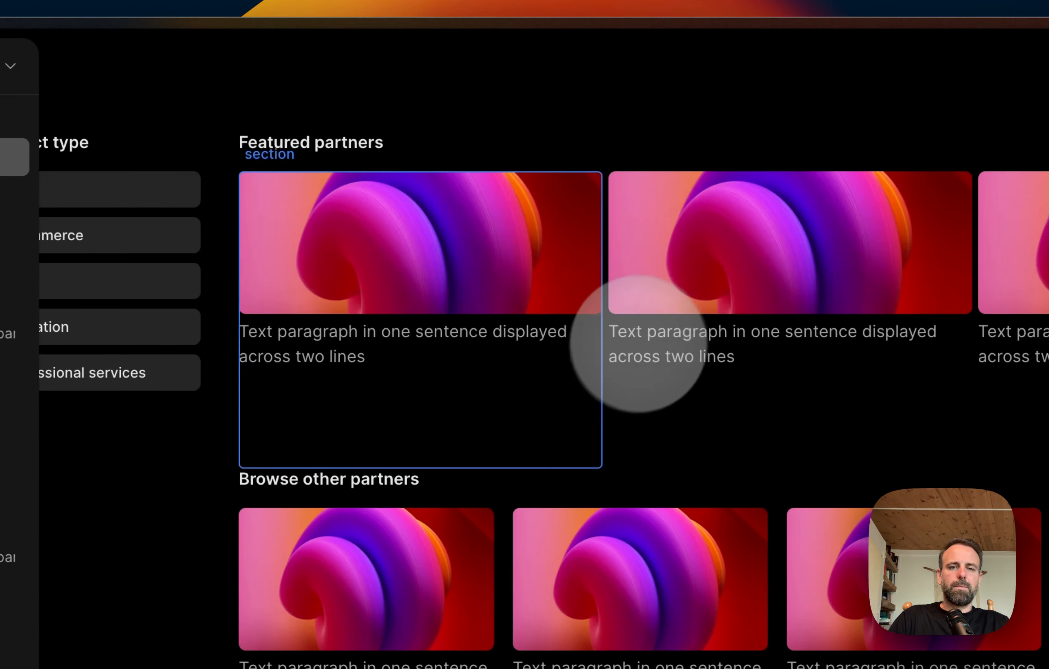
# Step: Reduce the width of the first "Featured partners" card section to 32%
pyautogui.click(560, 398)
pyautogui.click(779, 278)
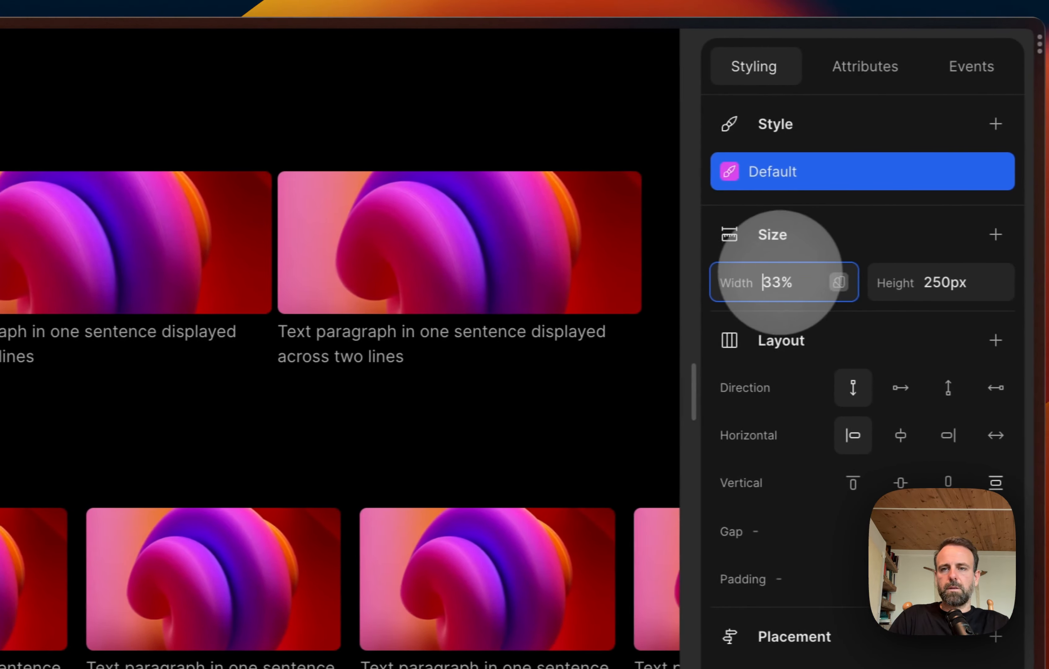
pyautogui.press('Right')
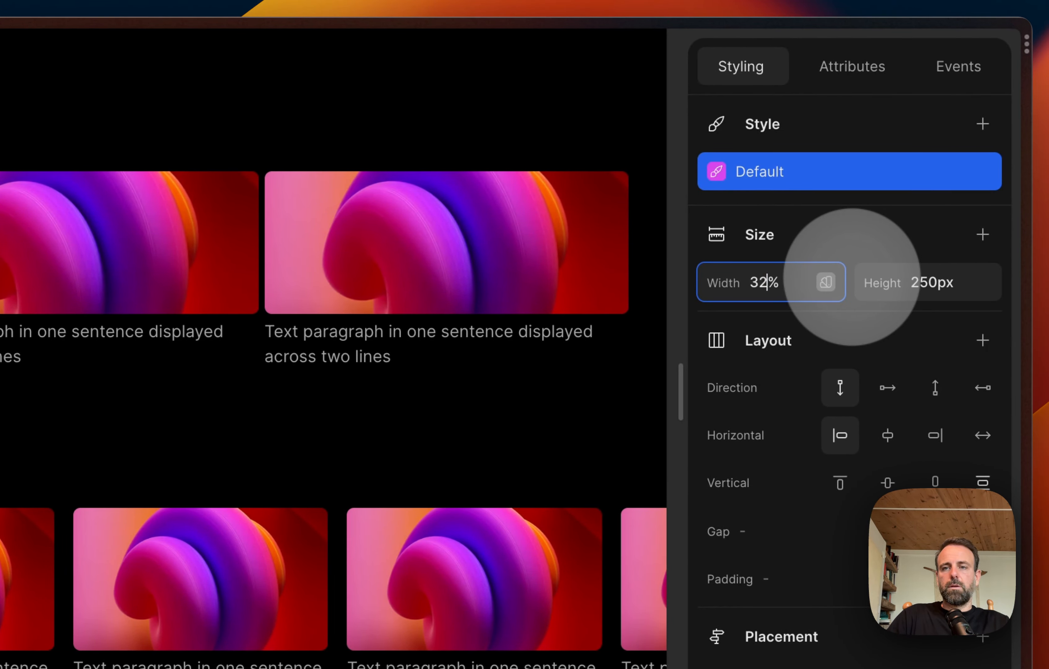
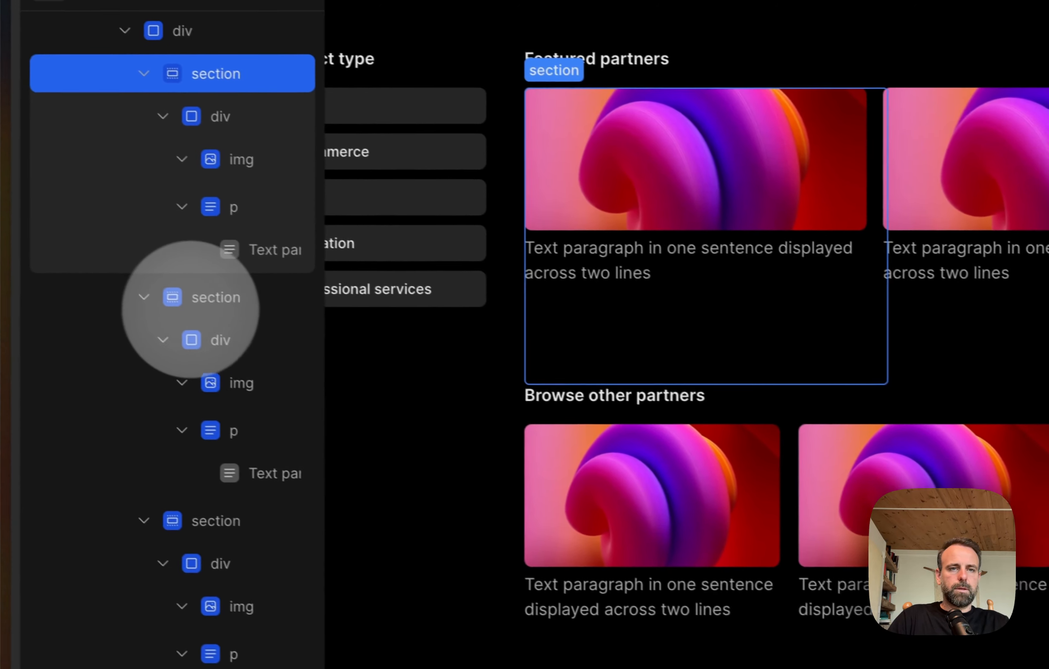
# Step: Add flex-wrap: wrap to the custom CSS of the "Browse other partners" card row div
pyautogui.click(223, 305)
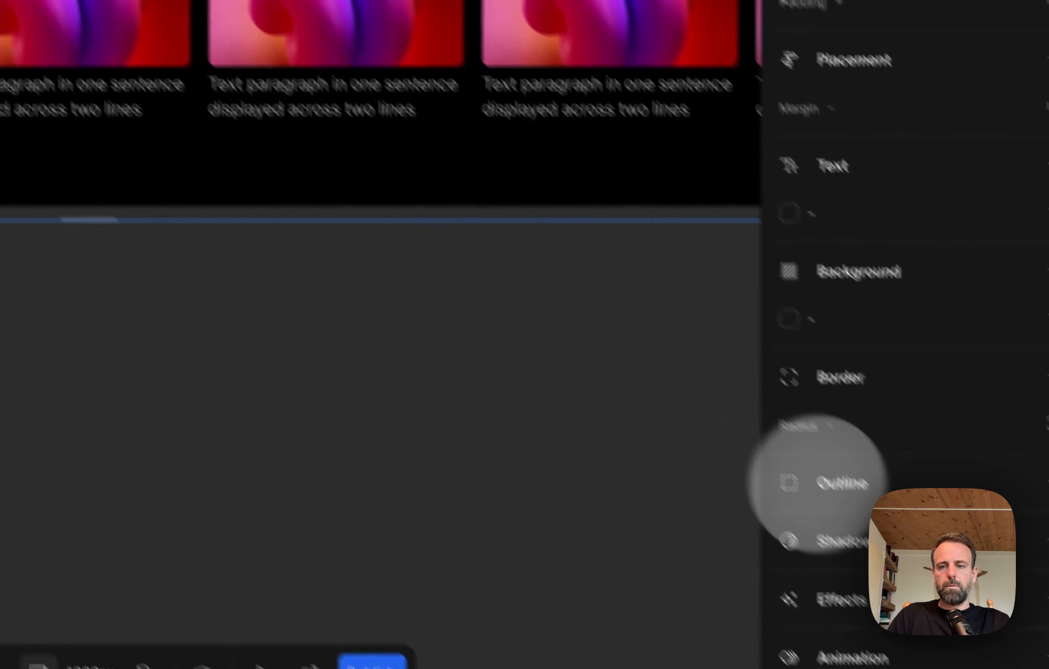
pyautogui.click(990, 610)
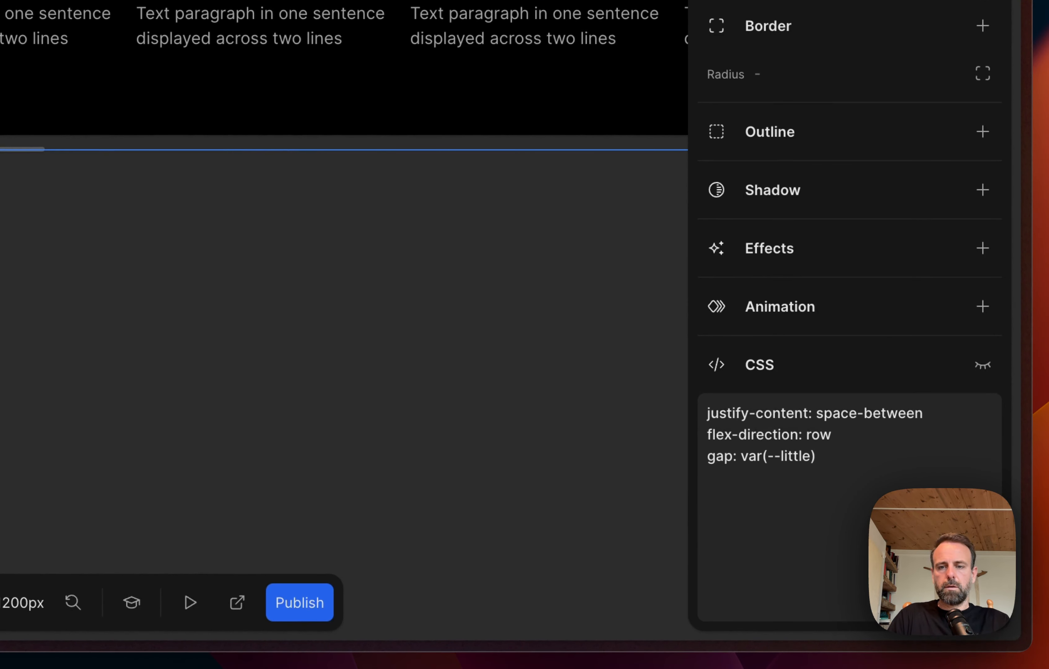
pyautogui.write('flex-wrap: wrap')
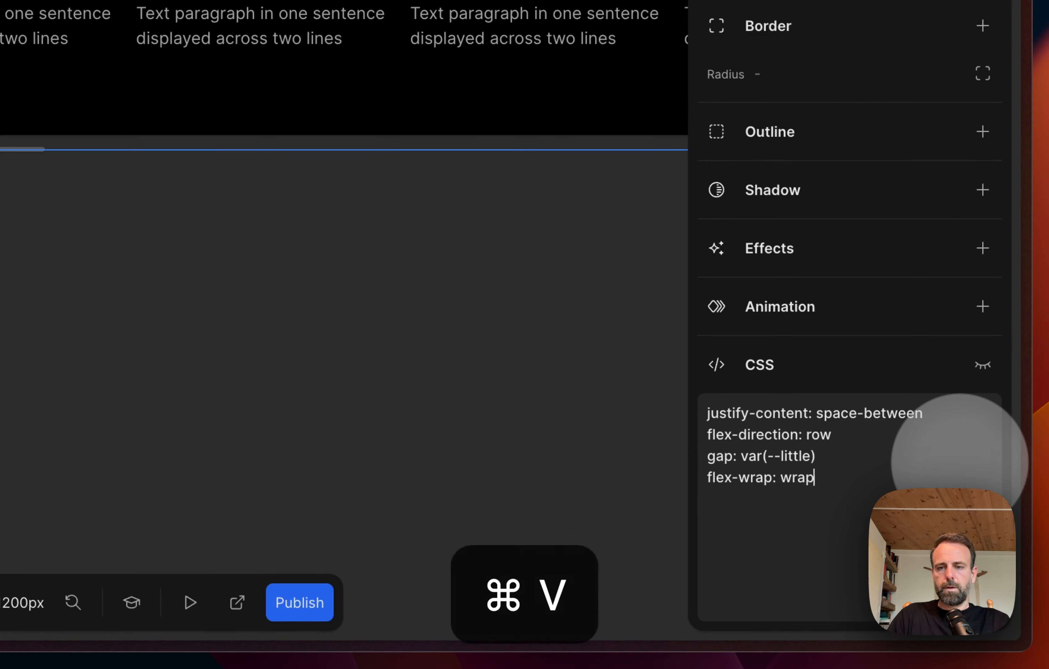
pyautogui.click(494, 424)
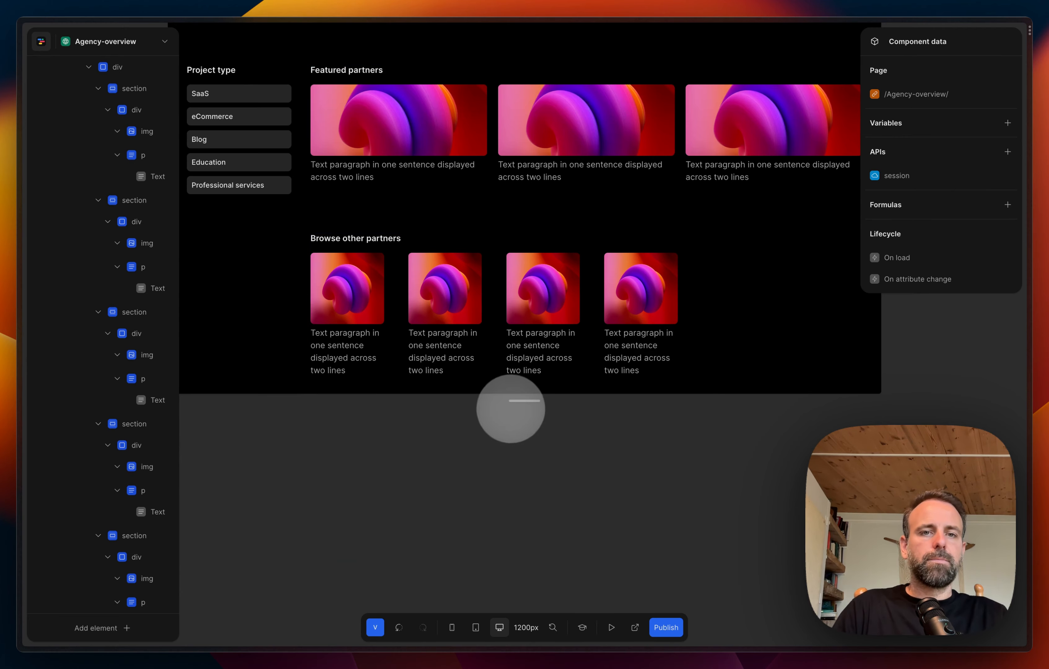
# Step: Examine the wrapped "Browse other partners" rows, the footer and the spacing around the "Project type" column
pyautogui.hscroll(-1, 513, 408)
pyautogui.hscroll(2, 514, 407)
pyautogui.scroll(4, 515, 406)
pyautogui.scroll(-2, 515, 407)
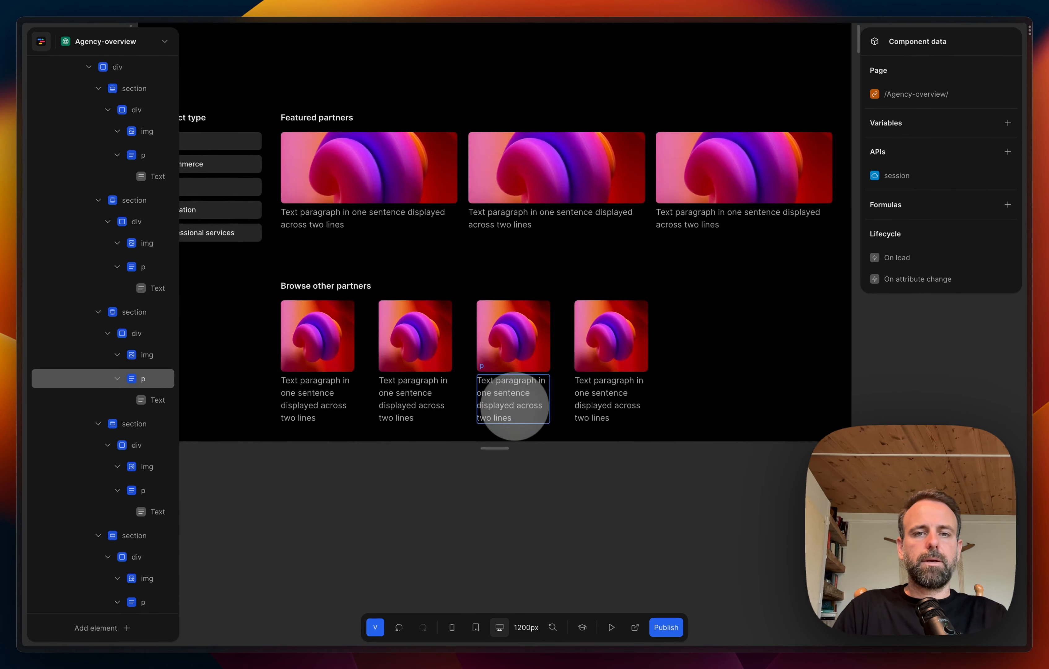
pyautogui.scroll(-3, 514, 406)
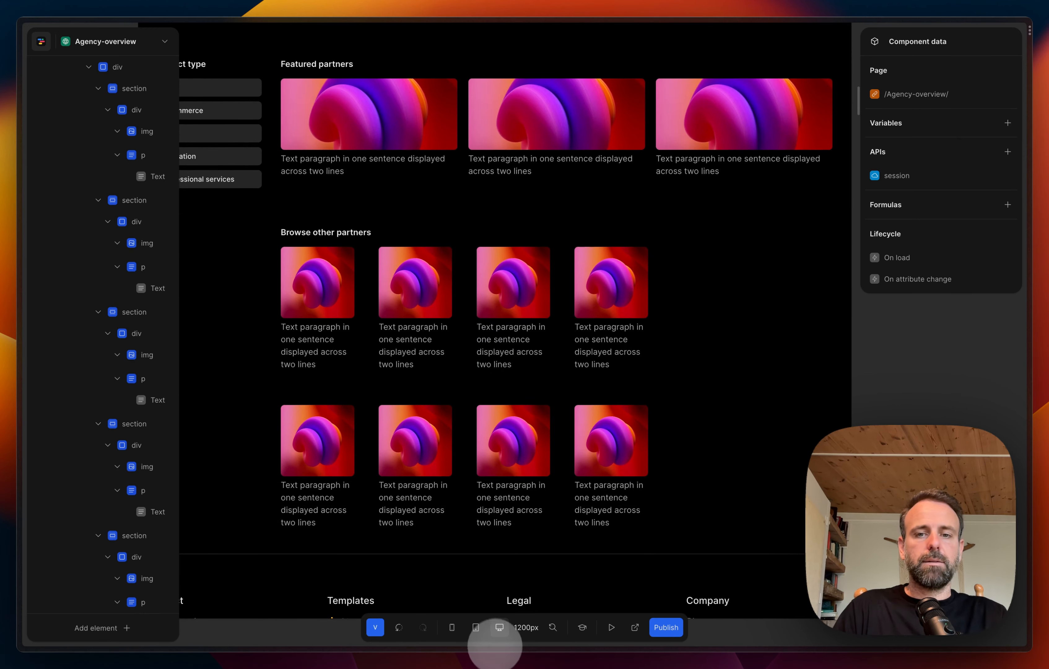
pyautogui.scroll(-10, 517, 503)
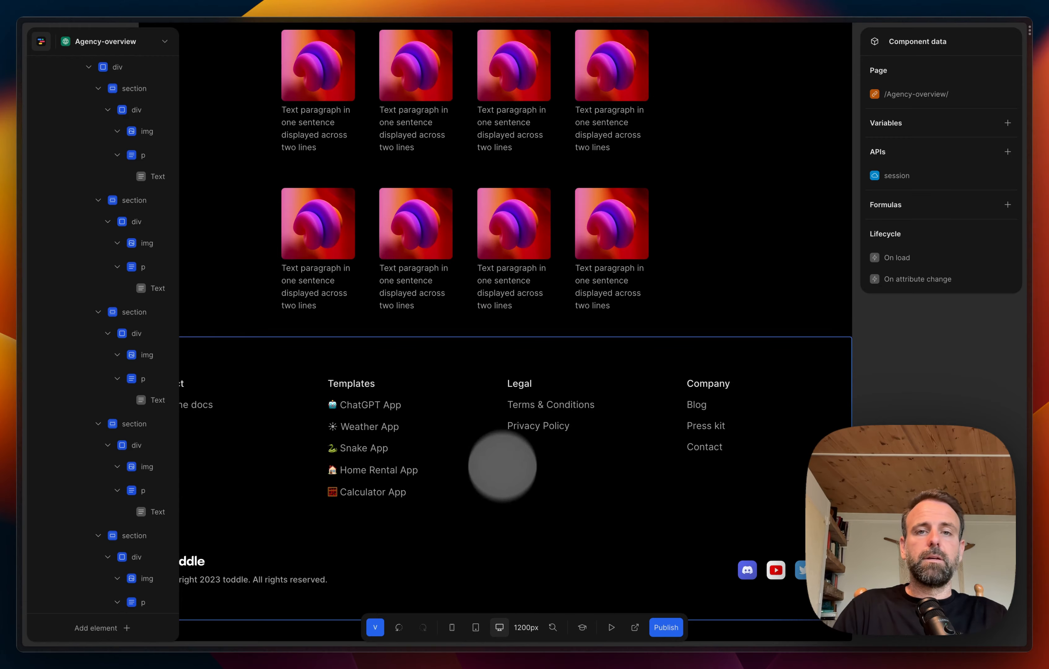
pyautogui.scroll(8, 506, 428)
pyautogui.scroll(4, 505, 428)
pyautogui.hscroll(-4, 438, 386)
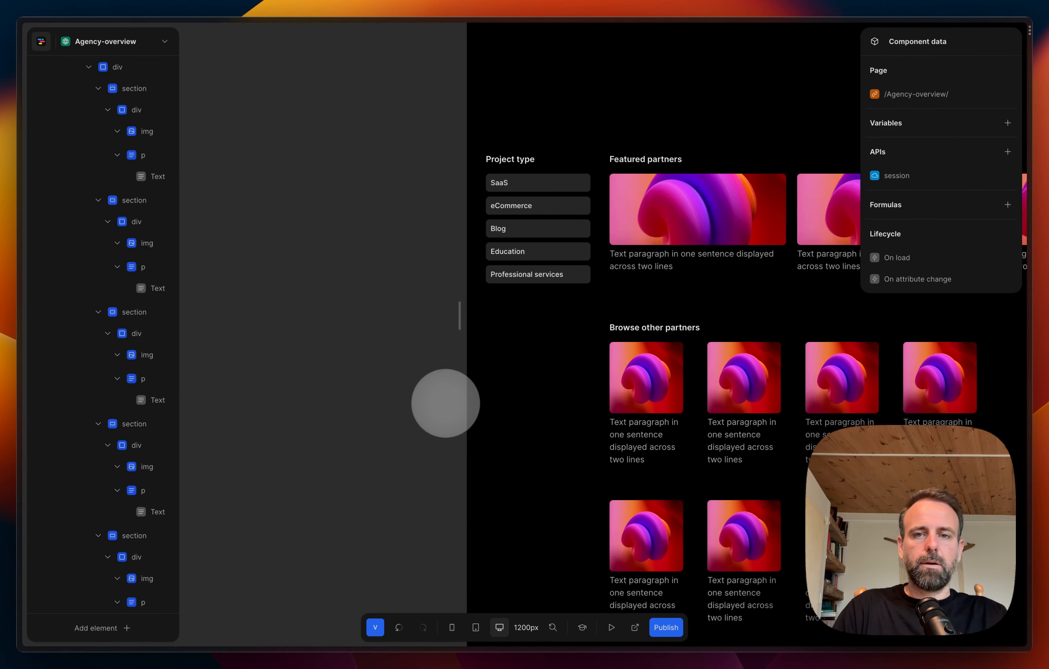
pyautogui.hscroll(5, 444, 394)
pyautogui.scroll(-2, 445, 408)
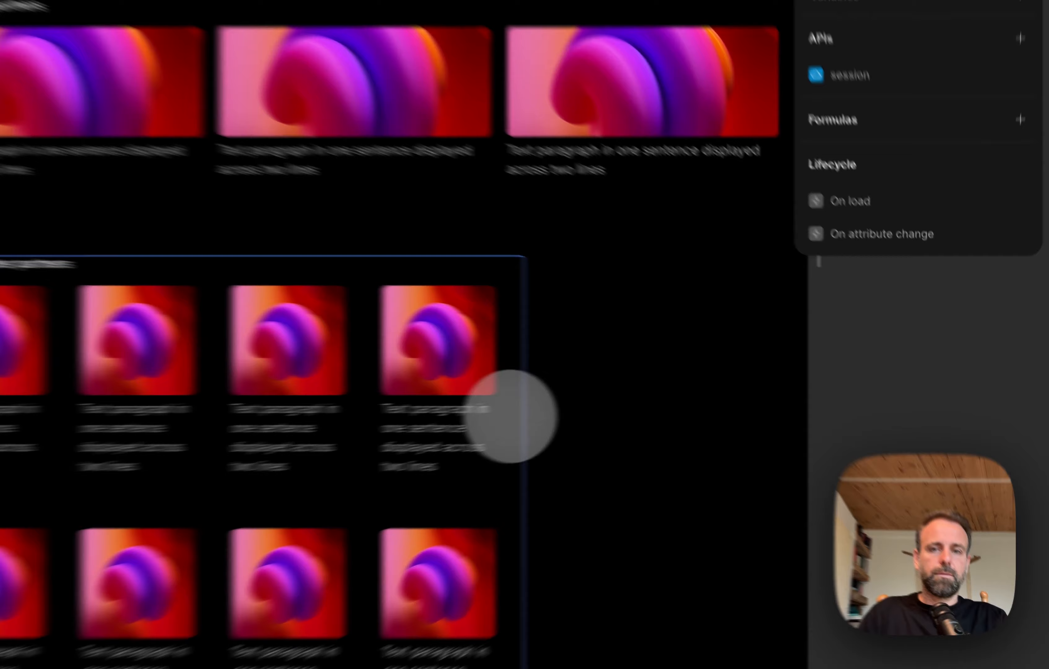
# Step: Clear the width of the div containing the "Browse other partners" heading and cards, and deselect it
pyautogui.click(671, 375)
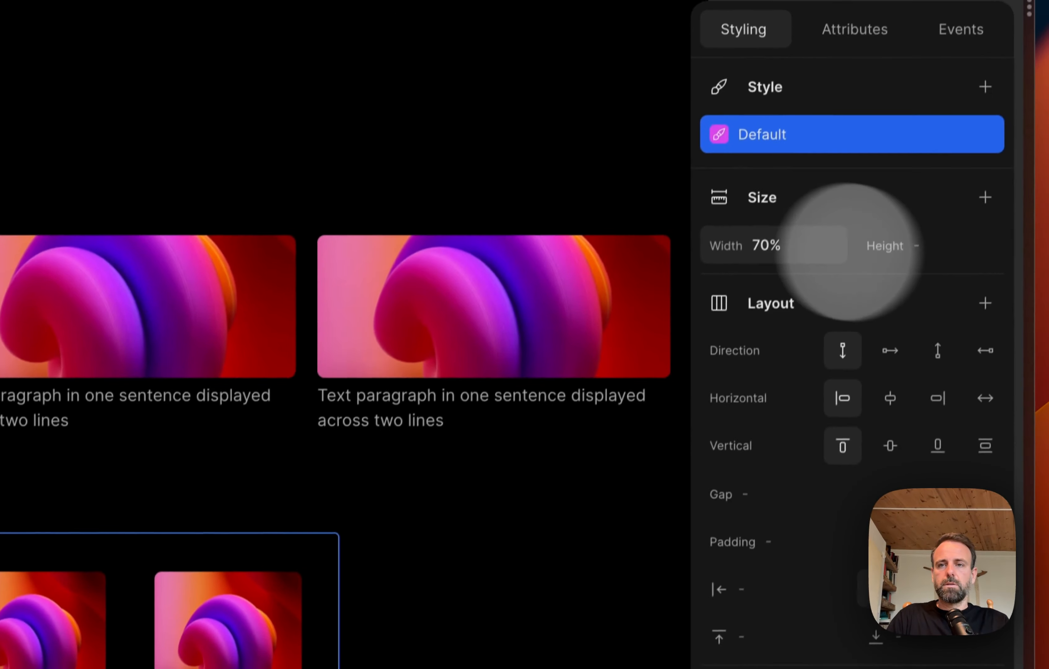
pyautogui.click(807, 246)
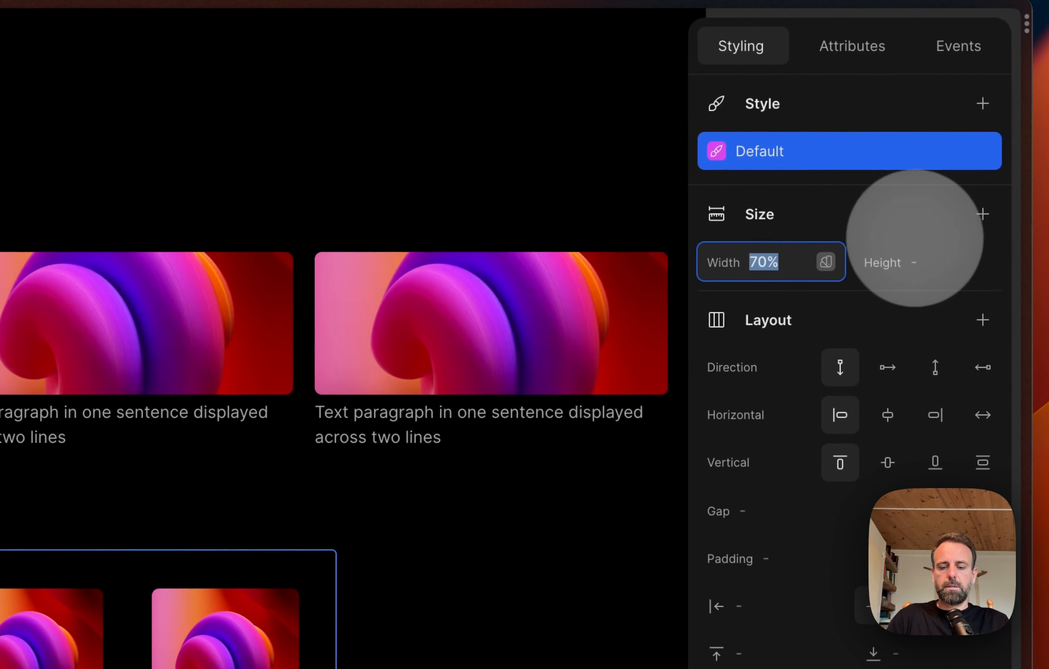
pyautogui.press('BackSpace')
pyautogui.press('BackSpace')
pyautogui.press('BackSpace')
pyautogui.press('BackSpace')
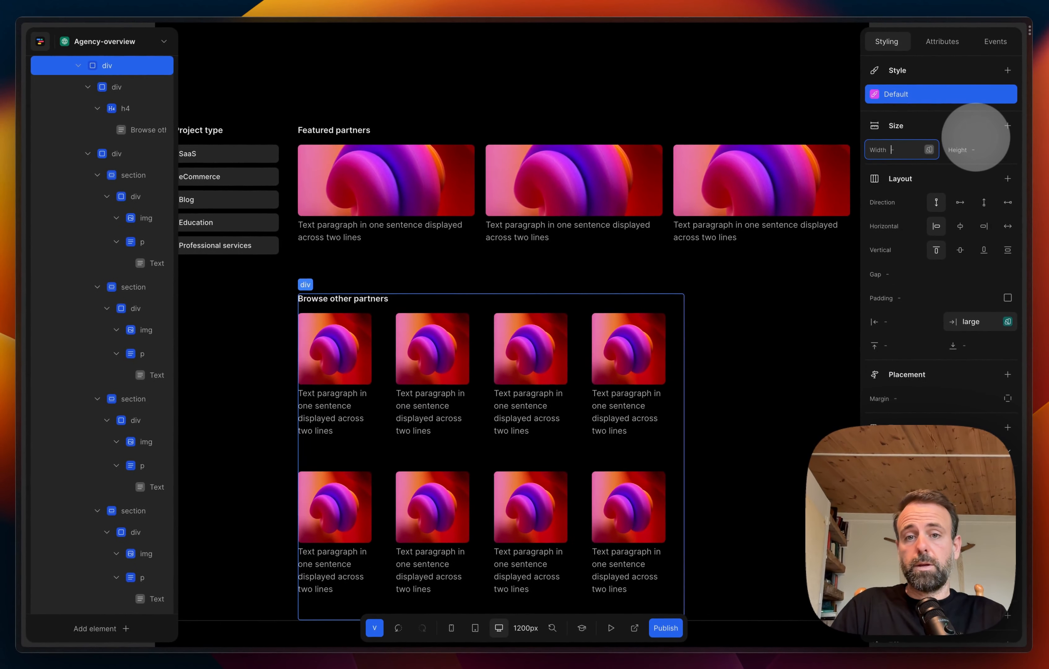
pyautogui.press('Return')
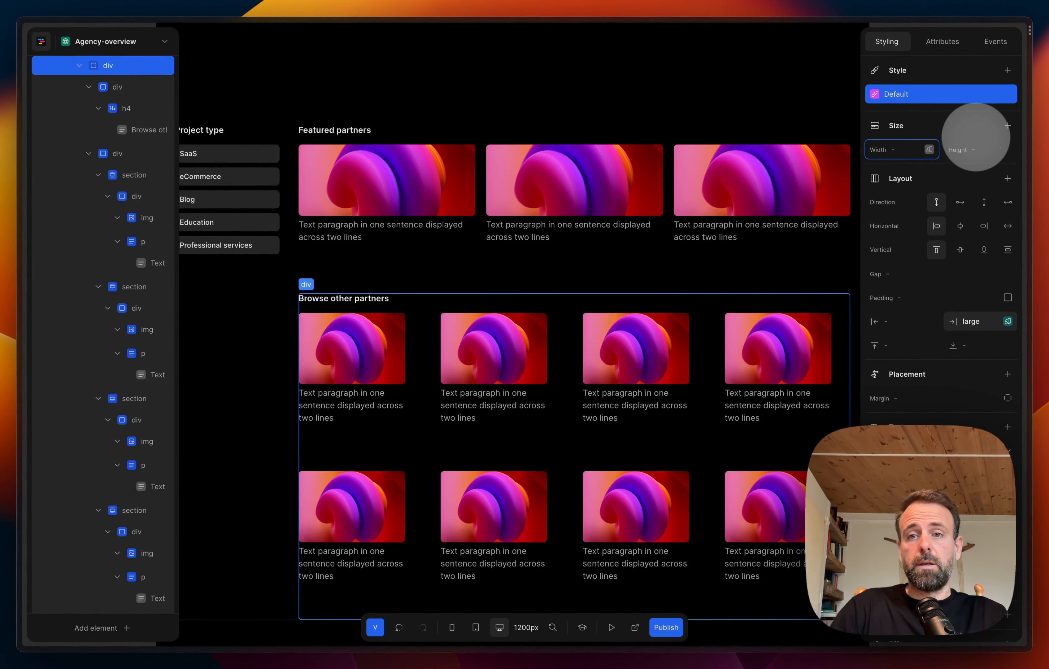
pyautogui.scroll(-2, 785, 229)
pyautogui.hscroll(5, 752, 236)
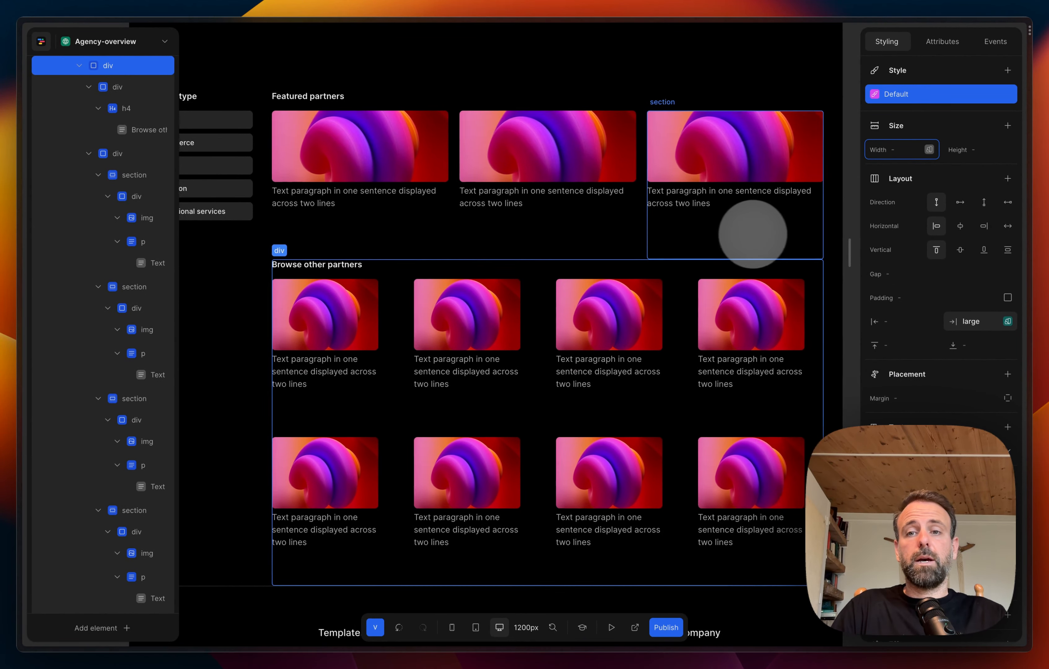
pyautogui.click(811, 269)
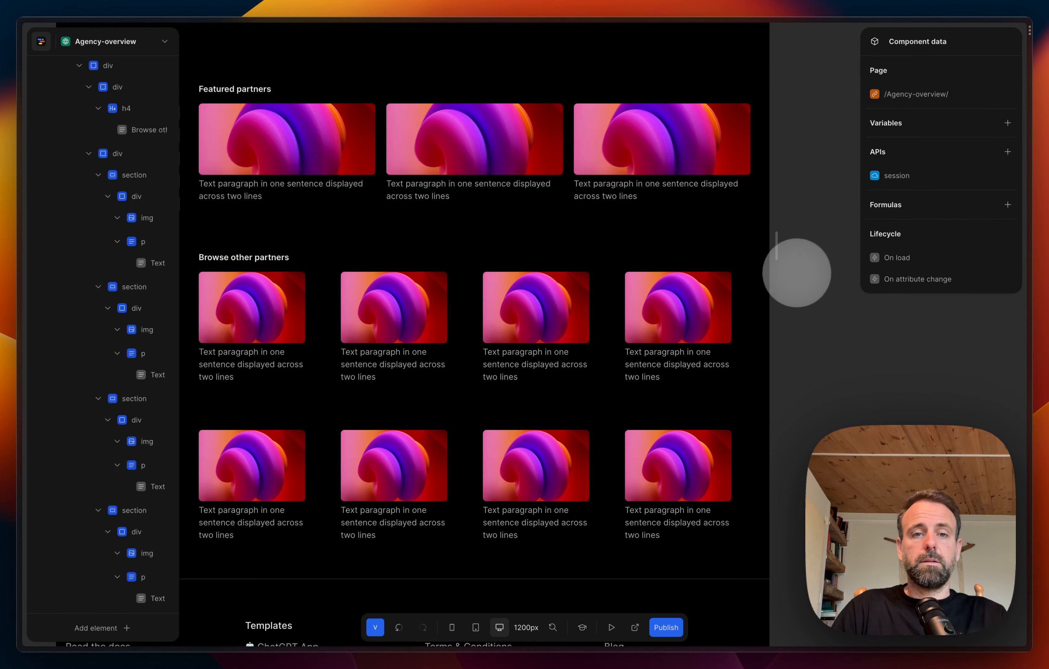
# Step: Set the height of the first "Browse other partners" card section to 210px
pyautogui.hscroll(-5, 374, 387)
pyautogui.scroll(-1, 375, 386)
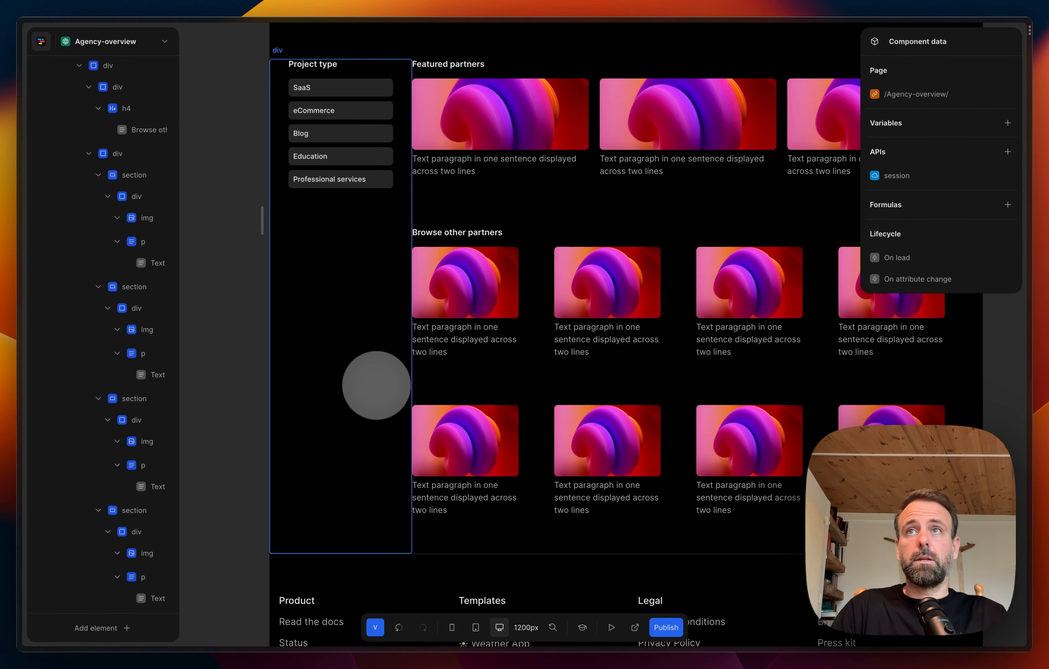
pyautogui.click(474, 382)
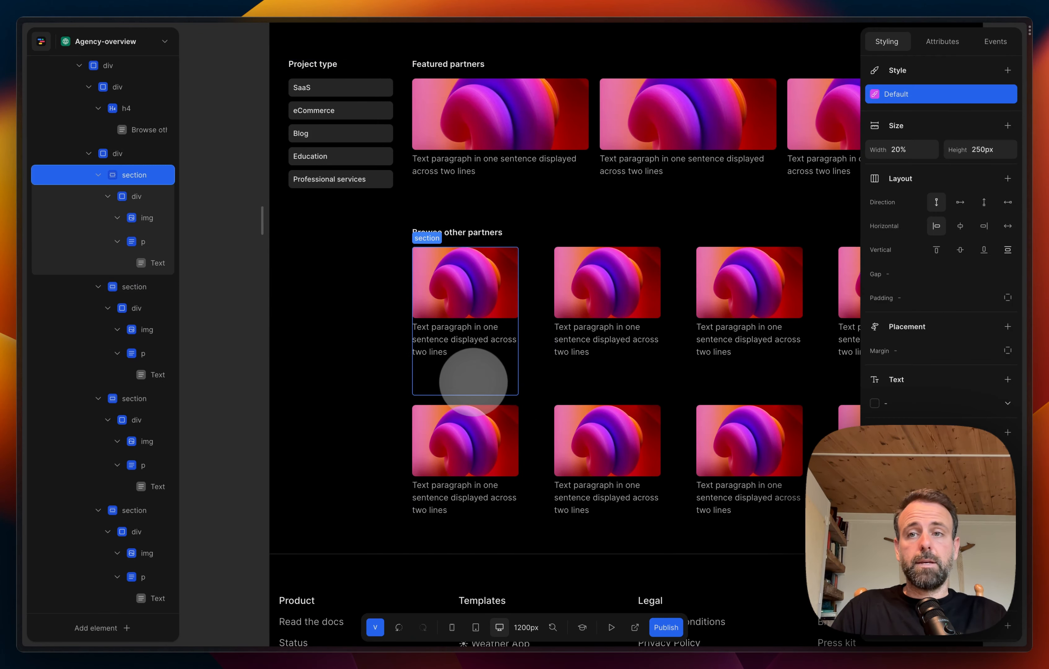
pyautogui.click(986, 151)
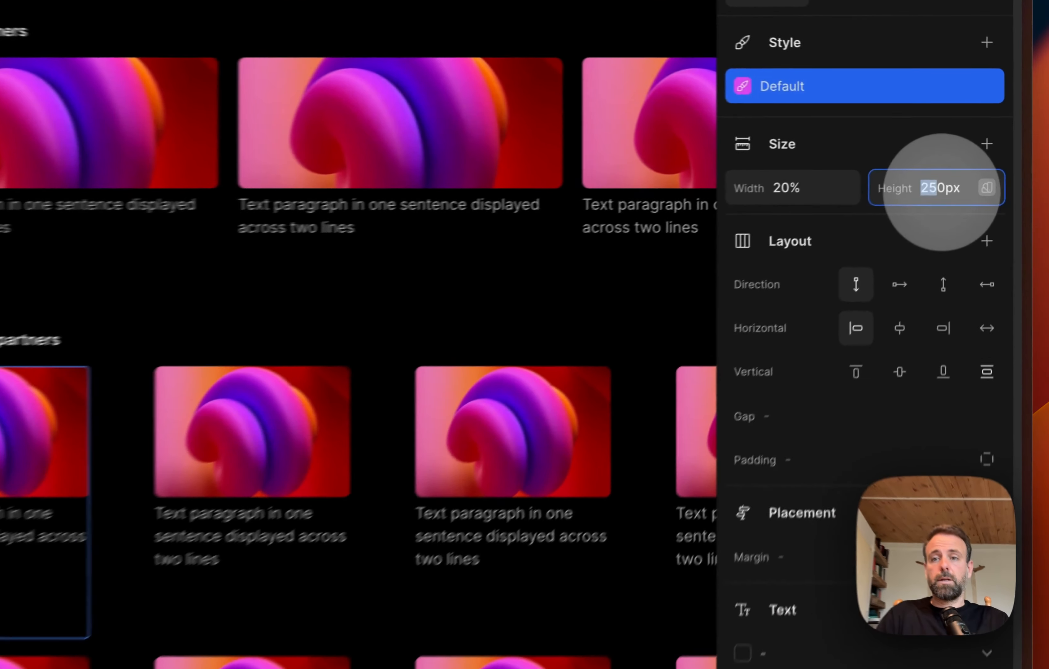
pyautogui.press('Left')
pyautogui.press('Right')
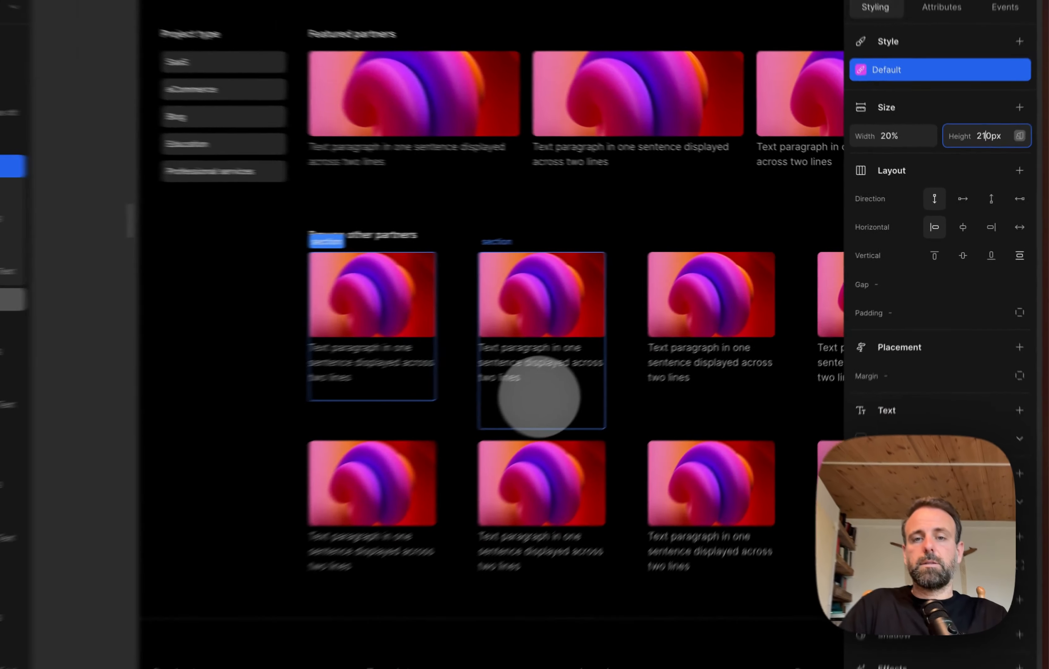
# Step: Set the height of the second, third and fourth card sections in the upper "Browse other partners" row to 210px
pyautogui.click(178, 631)
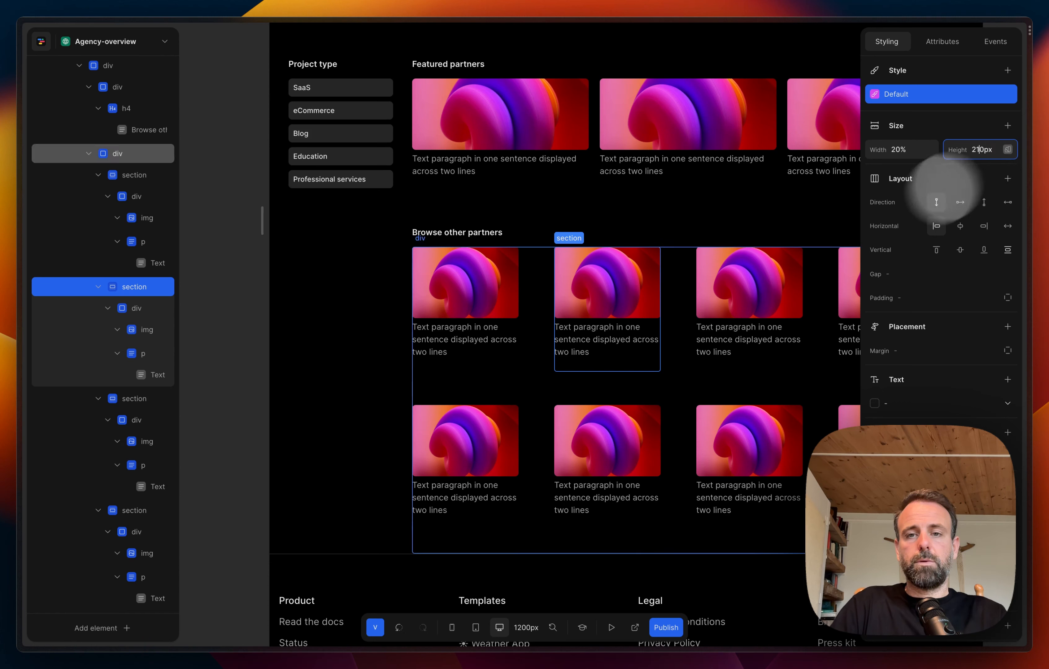
pyautogui.click(734, 374)
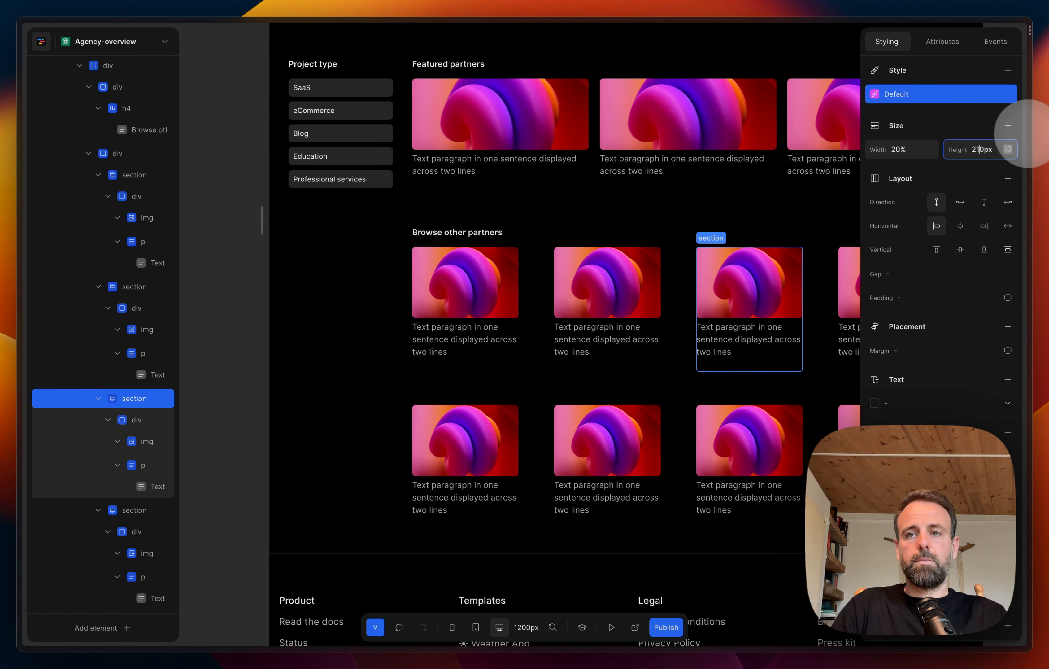
pyautogui.hscroll(5, 745, 278)
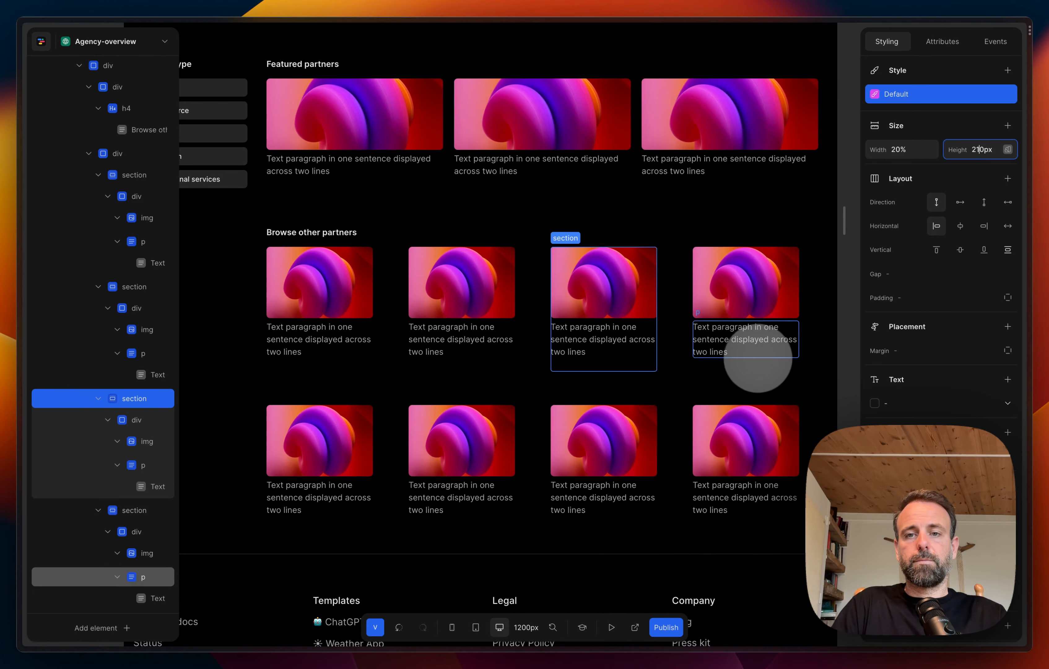
pyautogui.click(757, 359)
pyautogui.click(753, 372)
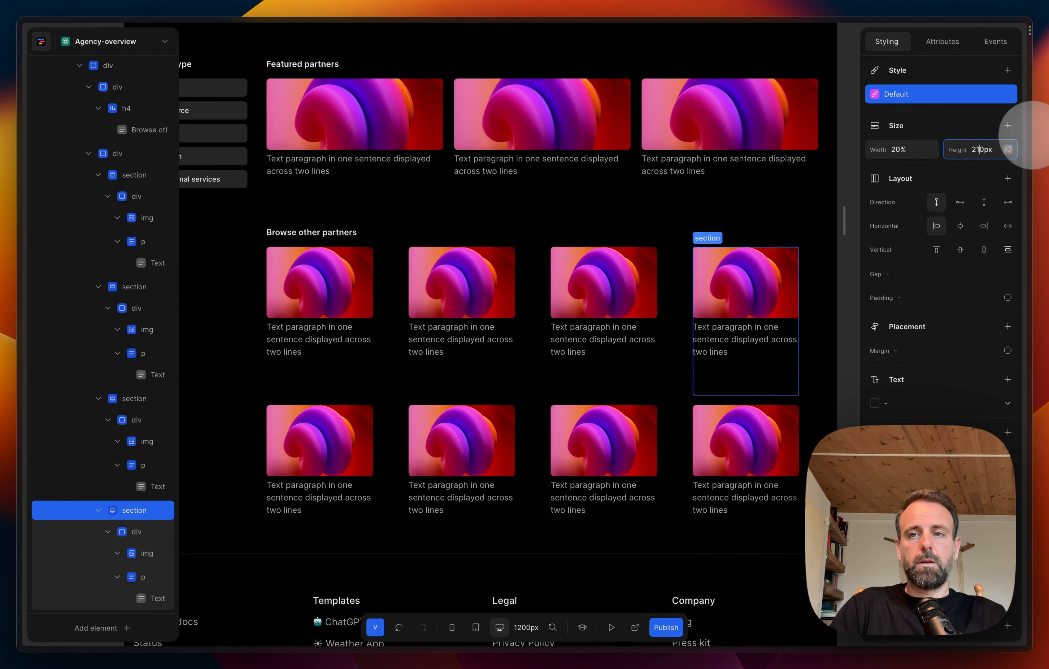
pyautogui.press('Return')
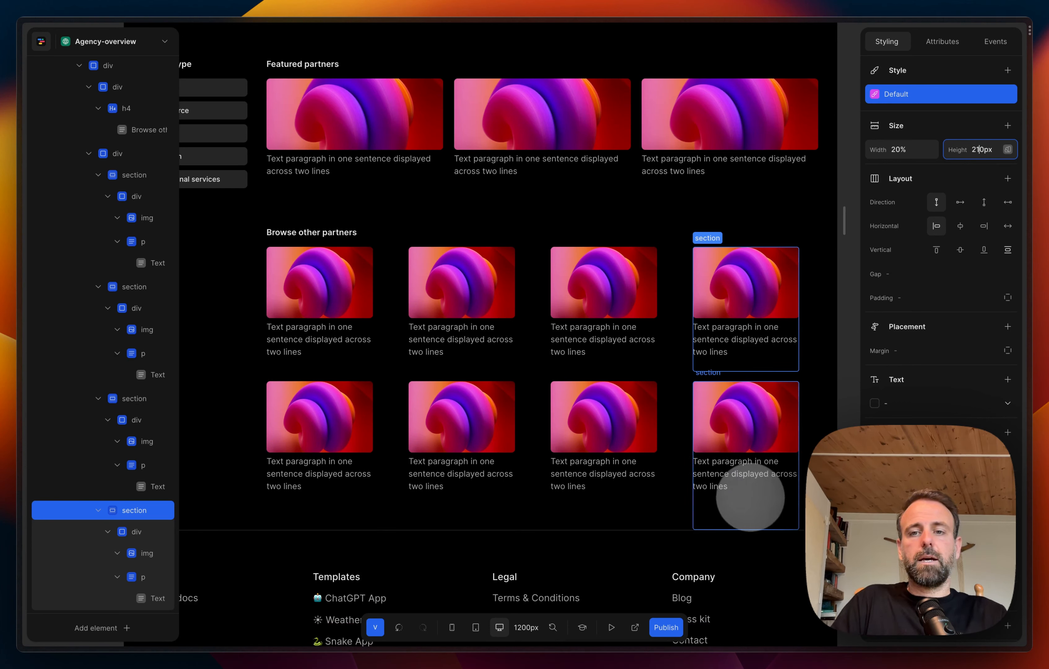
# Step: Set the height of all four card sections in the lower "Browse other partners" row to 210px
pyautogui.click(751, 498)
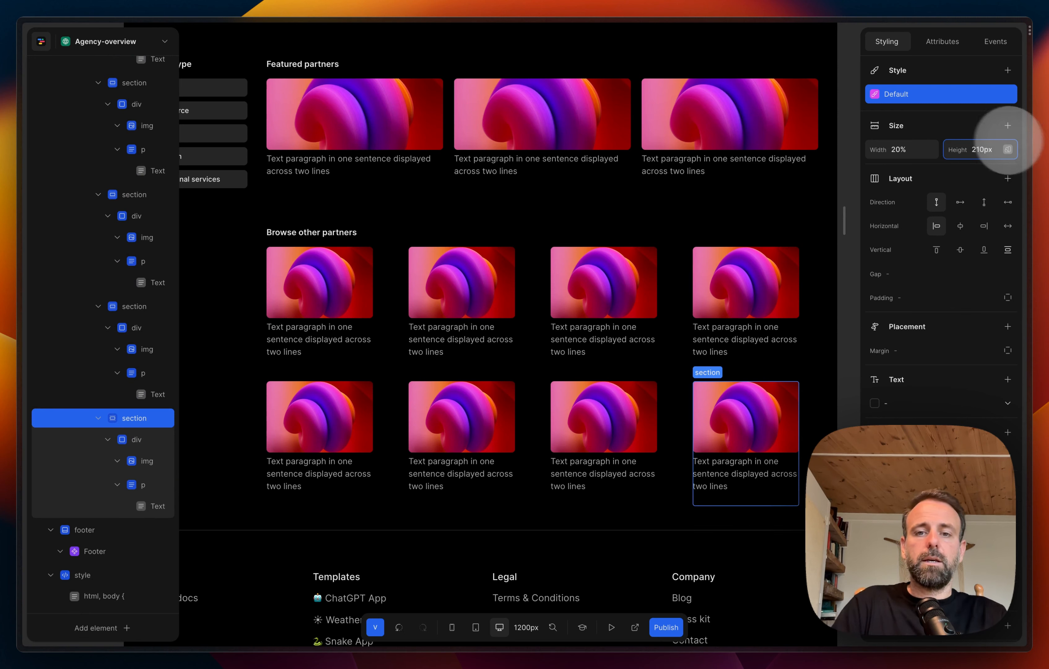
pyautogui.click(631, 497)
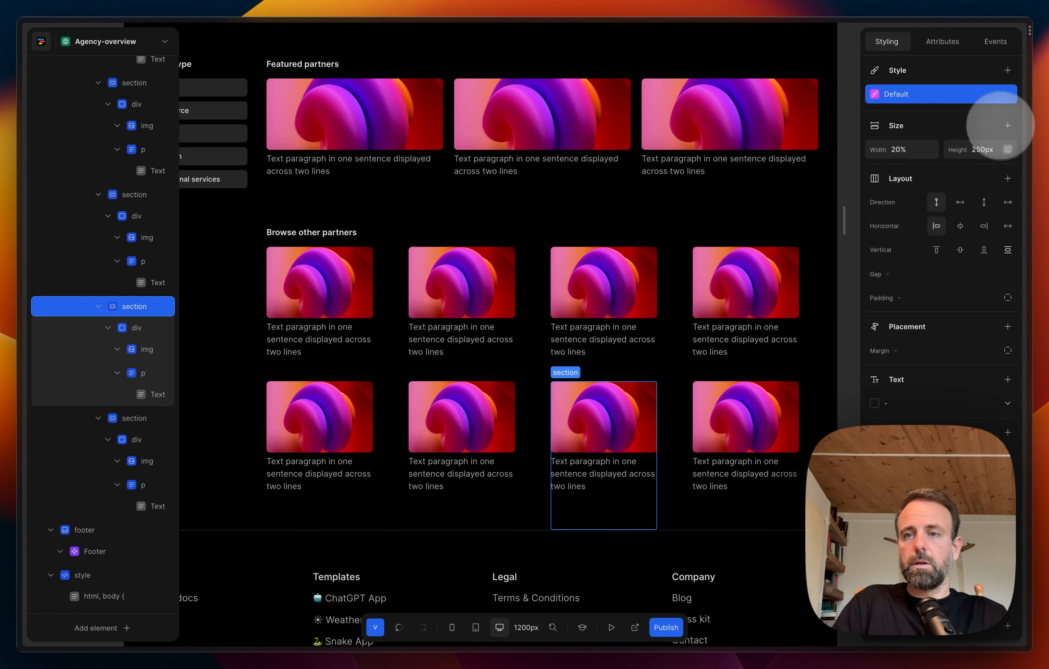
pyautogui.click(1008, 126)
pyautogui.click(963, 134)
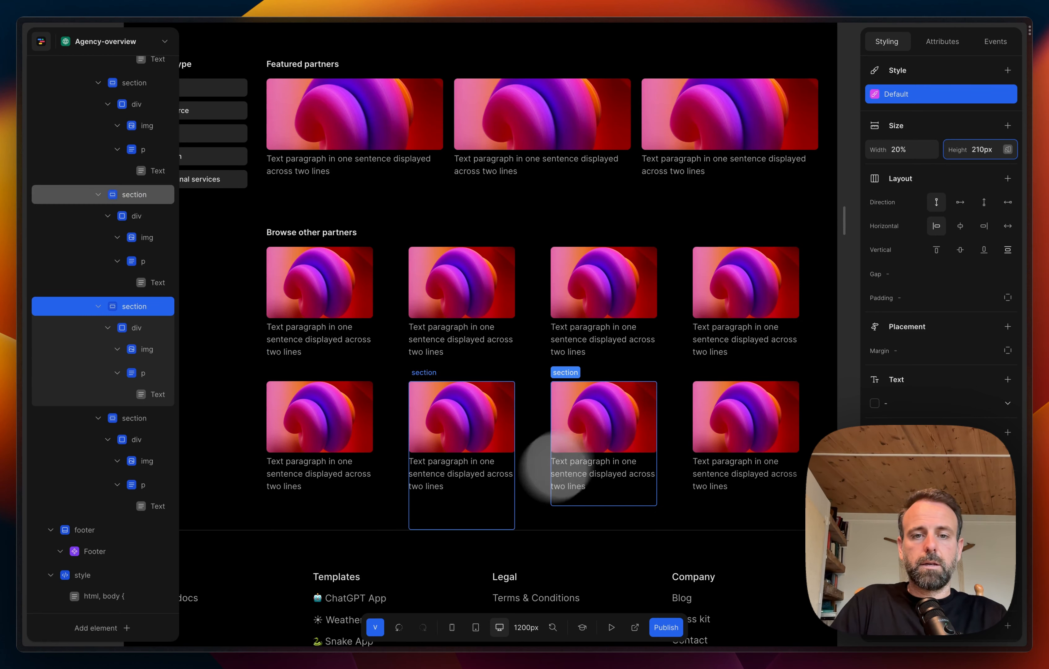
pyautogui.click(493, 514)
pyautogui.click(1008, 126)
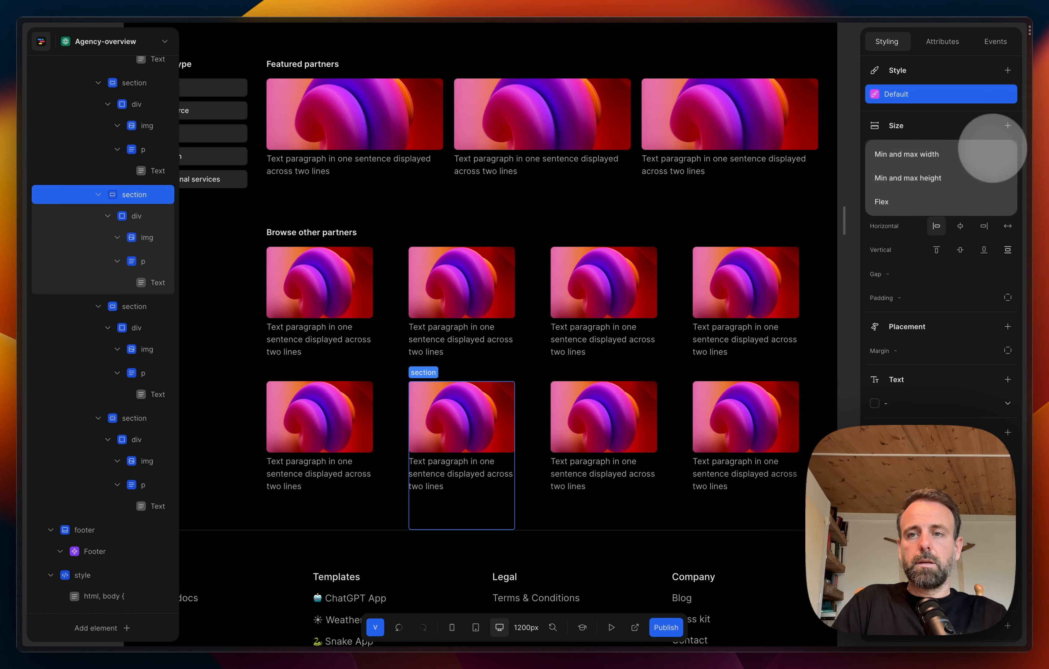
pyautogui.click(975, 137)
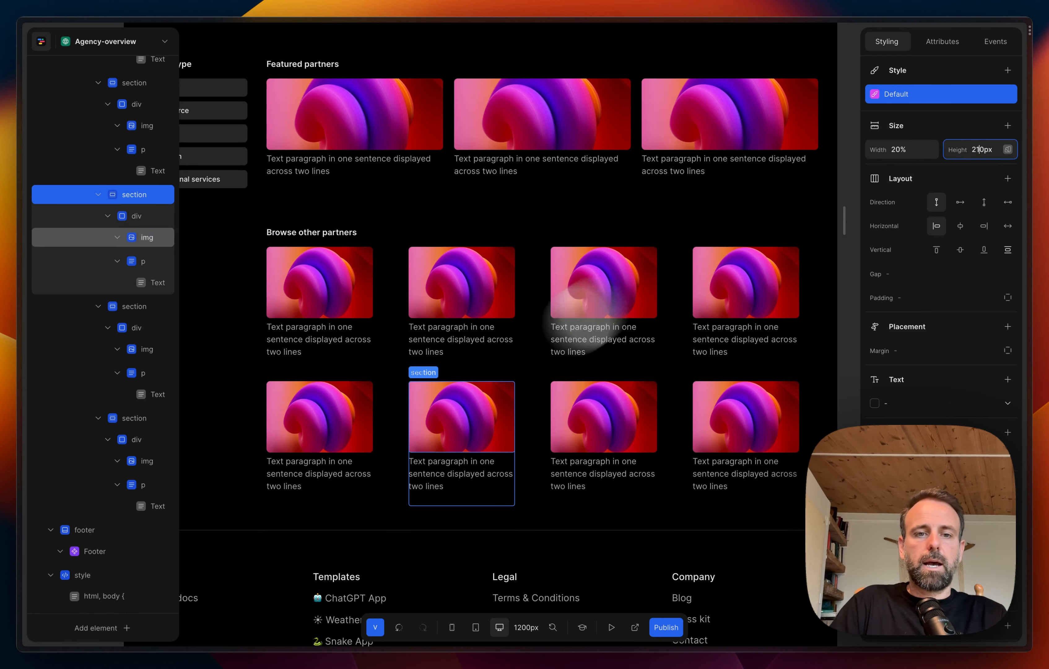
pyautogui.click(366, 501)
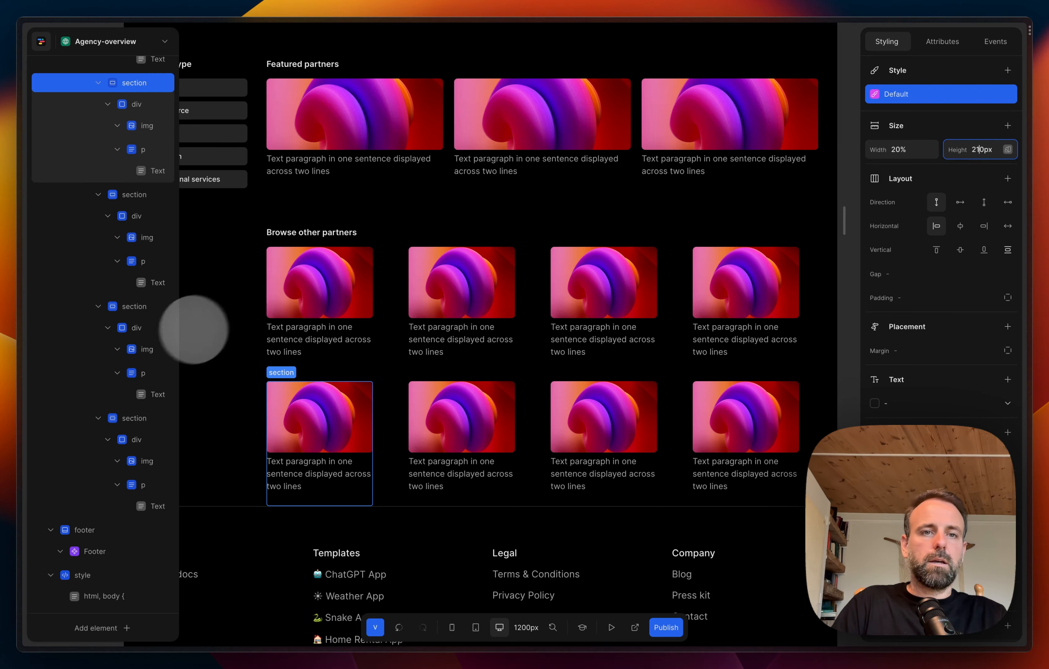
# Step: Reduce the height of the first "Featured partners" card section
pyautogui.click(226, 320)
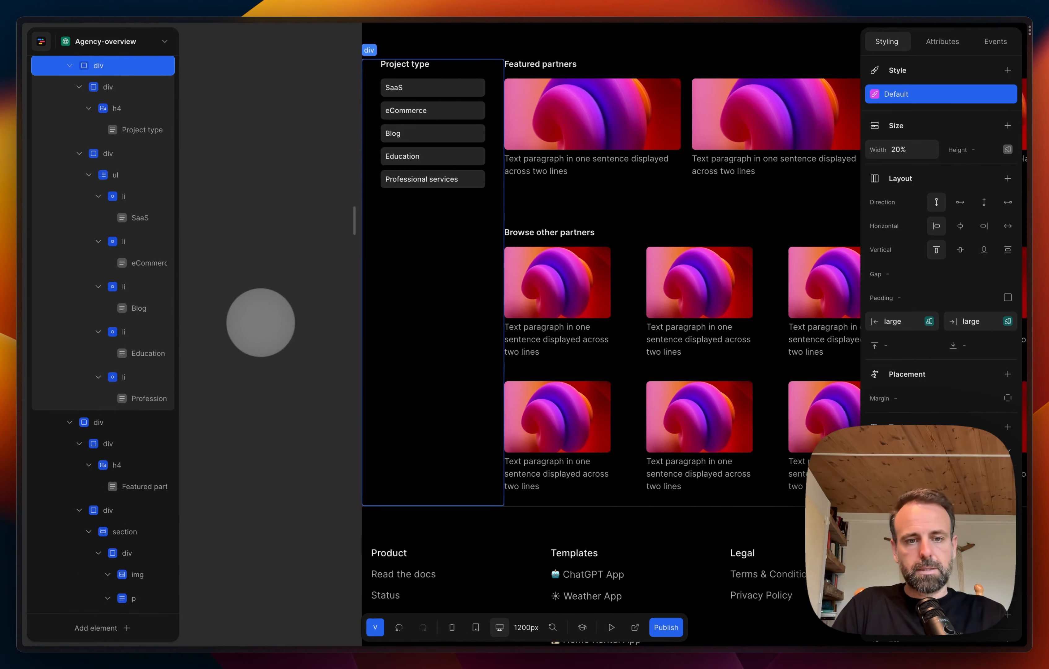
pyautogui.hscroll(5, 262, 323)
pyautogui.scroll(2, 262, 322)
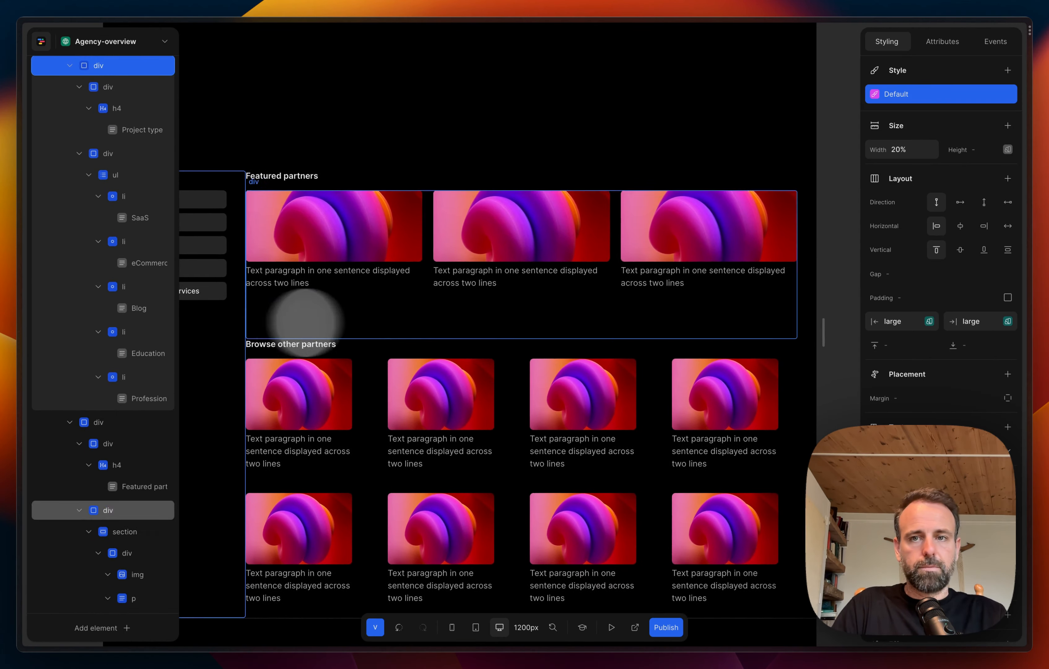
pyautogui.scroll(-2, 467, 326)
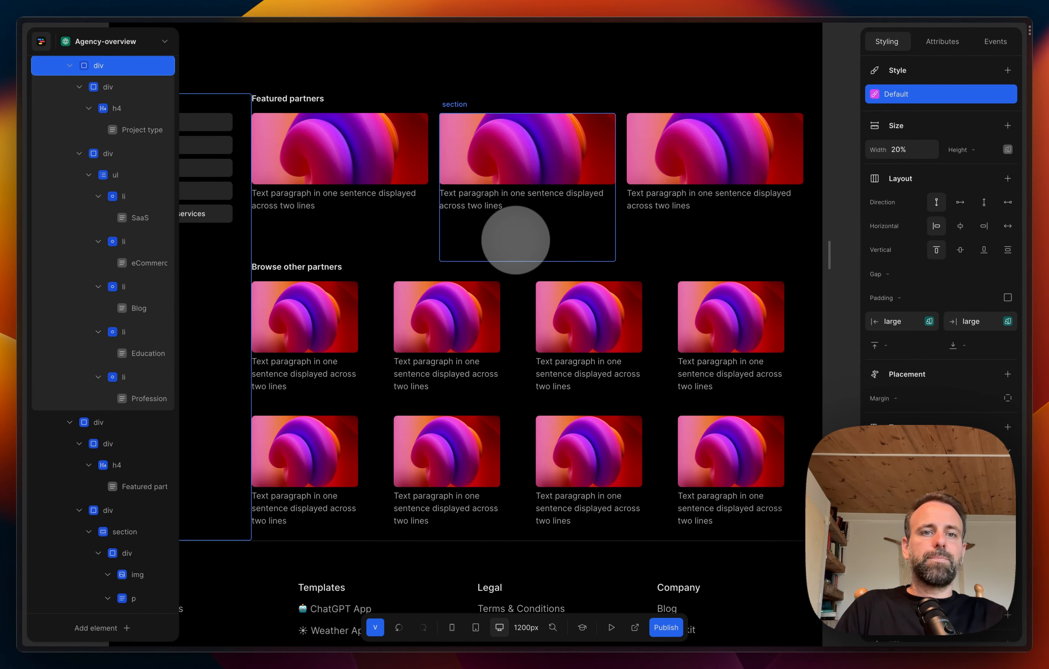
pyautogui.click(498, 240)
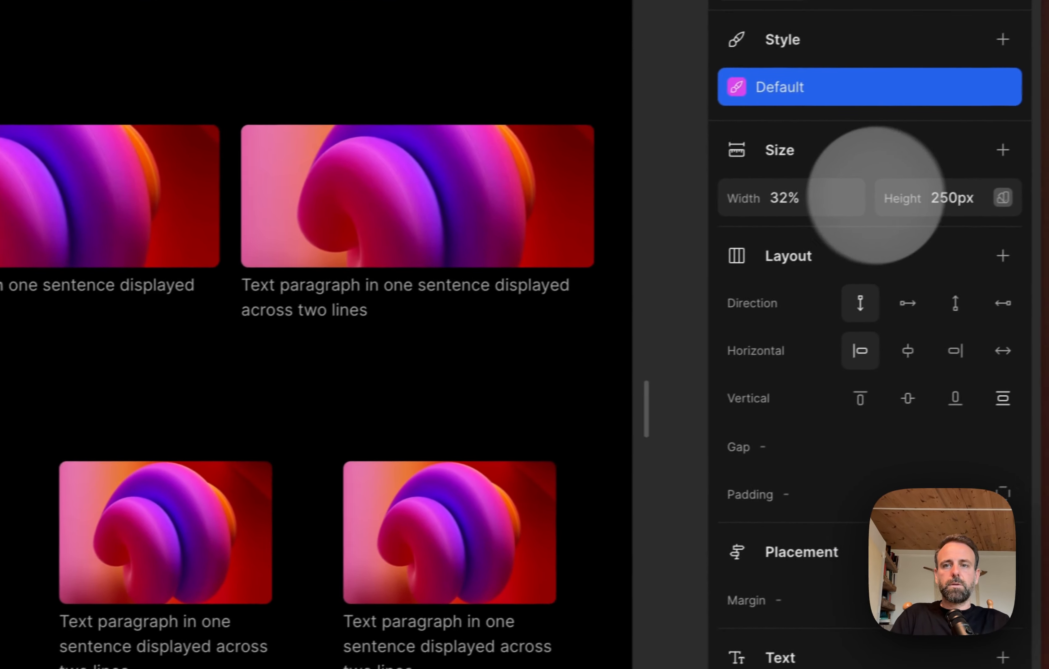
pyautogui.click(948, 198)
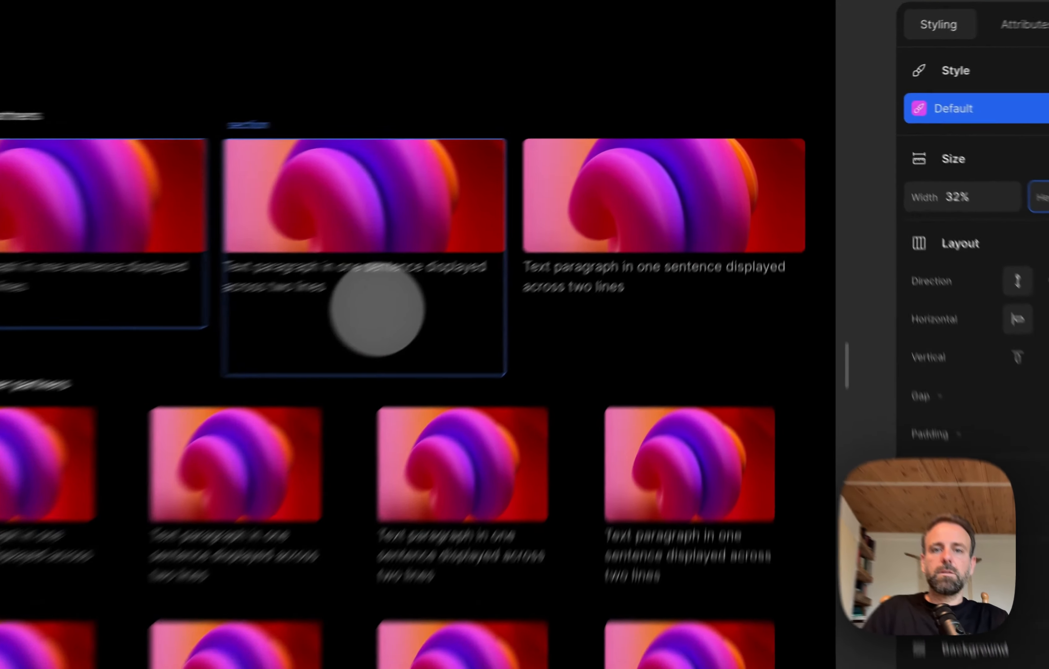
# Step: Set the height of the second and third "Featured partners" card sections to 200px
pyautogui.click(566, 223)
pyautogui.moveTo(947, 148); pyautogui.dragTo(982, 150)
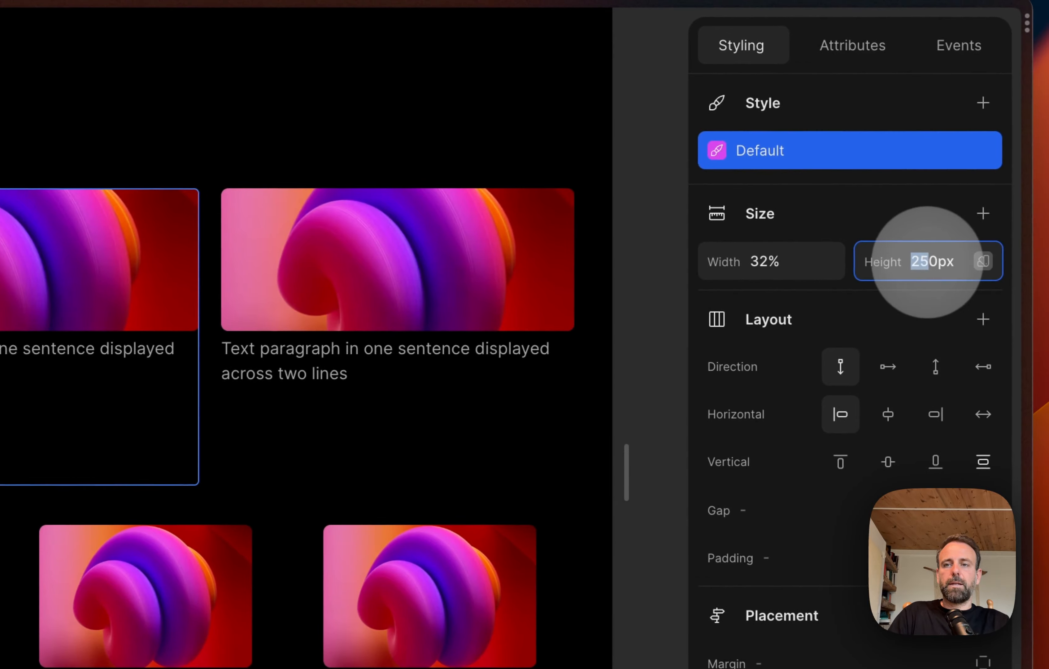
pyautogui.click(931, 262)
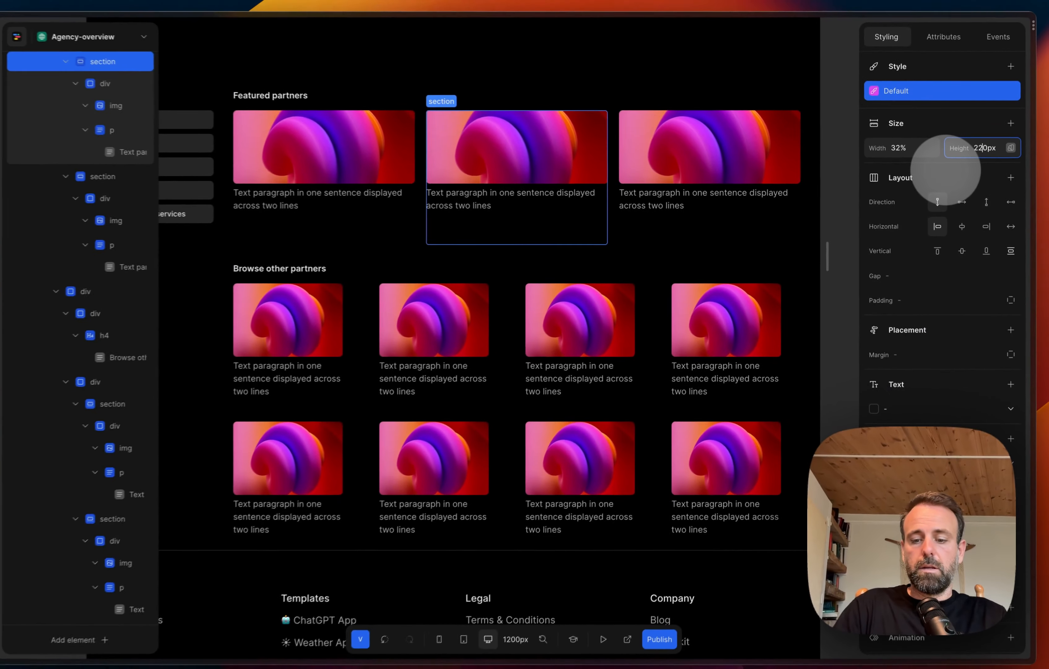
pyautogui.press('BackSpace')
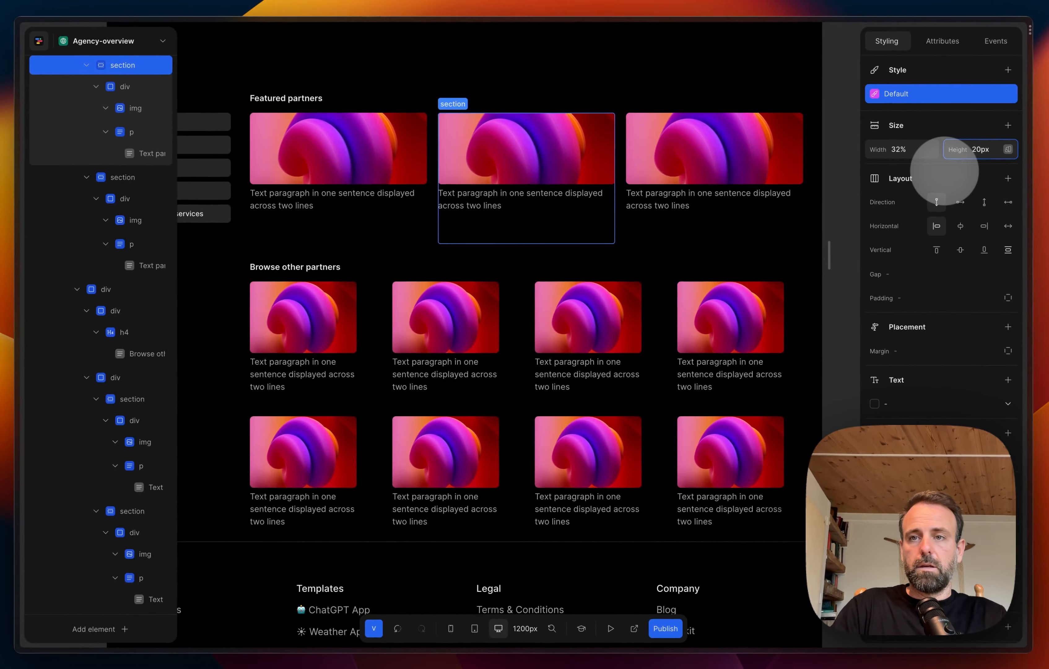
pyautogui.write('0')
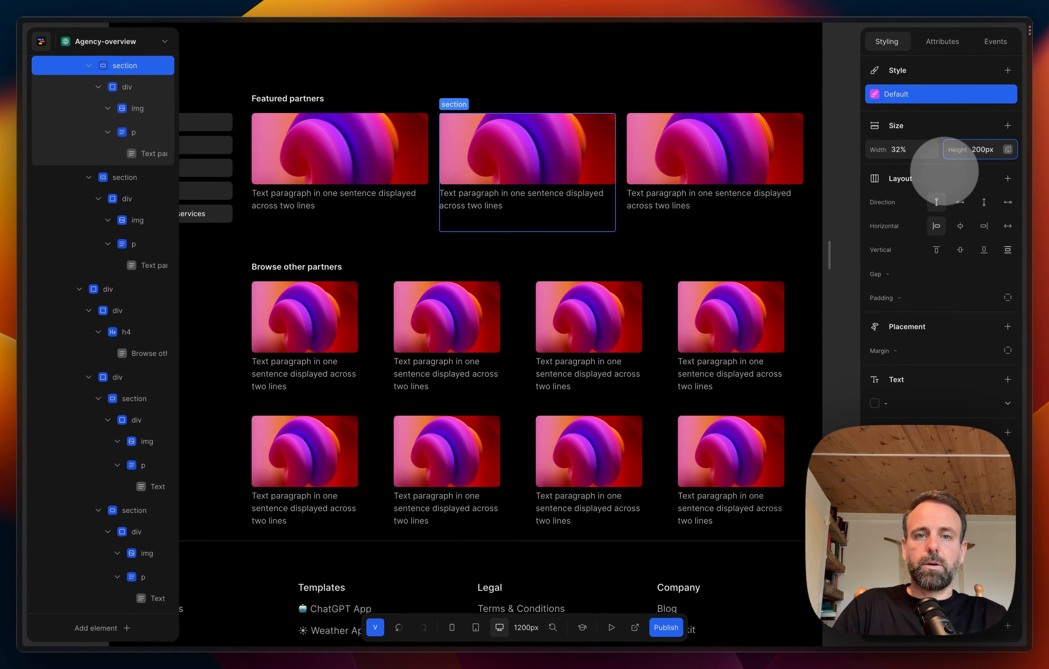
pyautogui.click(733, 238)
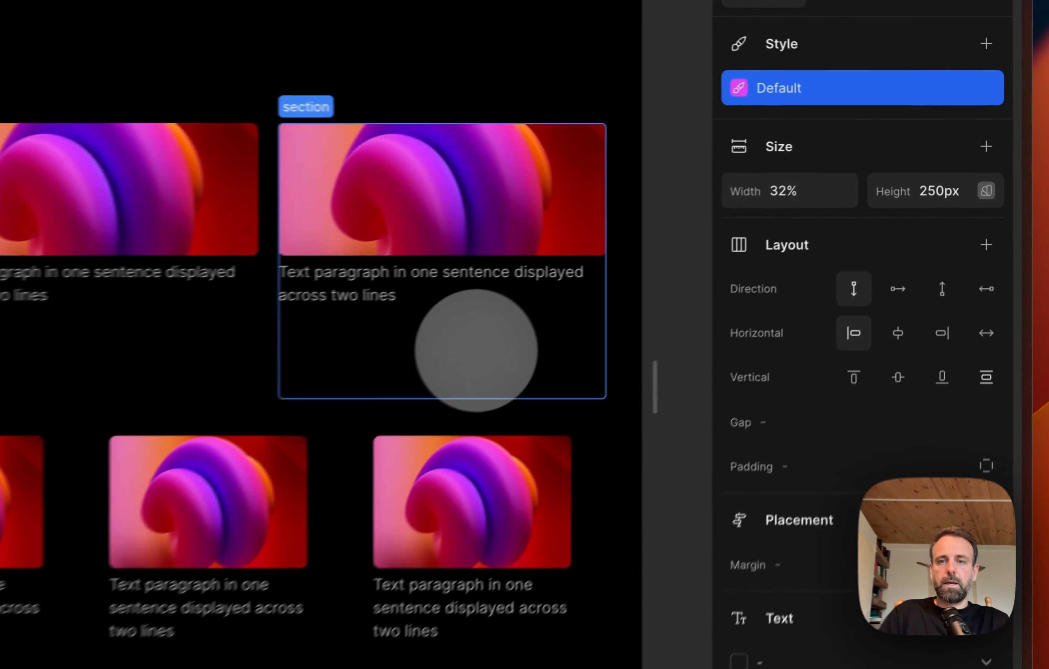
pyautogui.moveTo(982, 149); pyautogui.dragTo(973, 149)
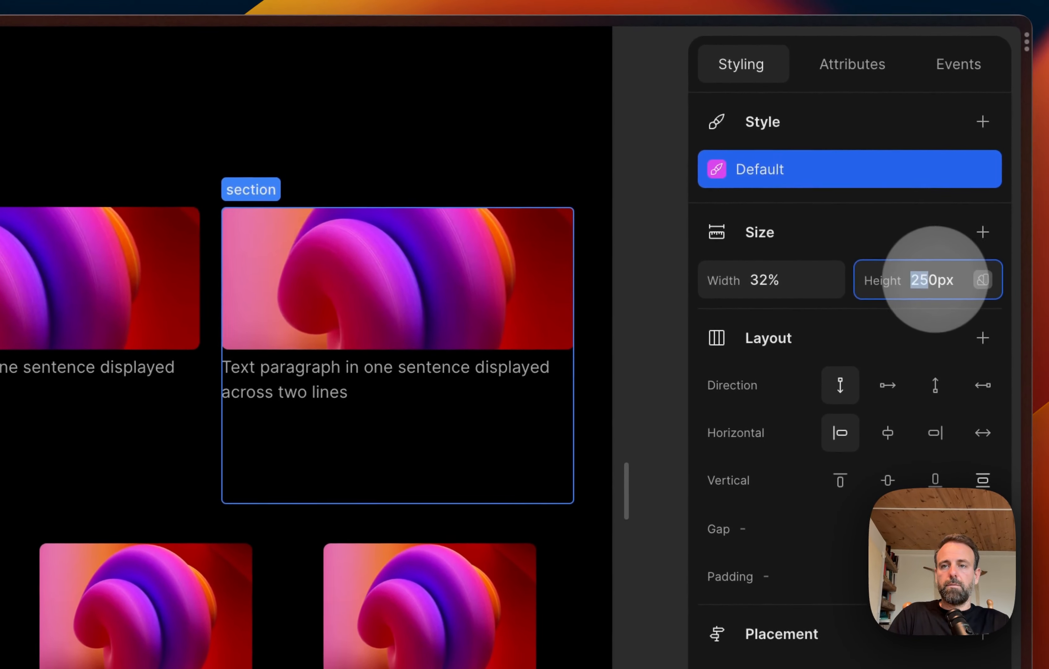
pyautogui.click(934, 280)
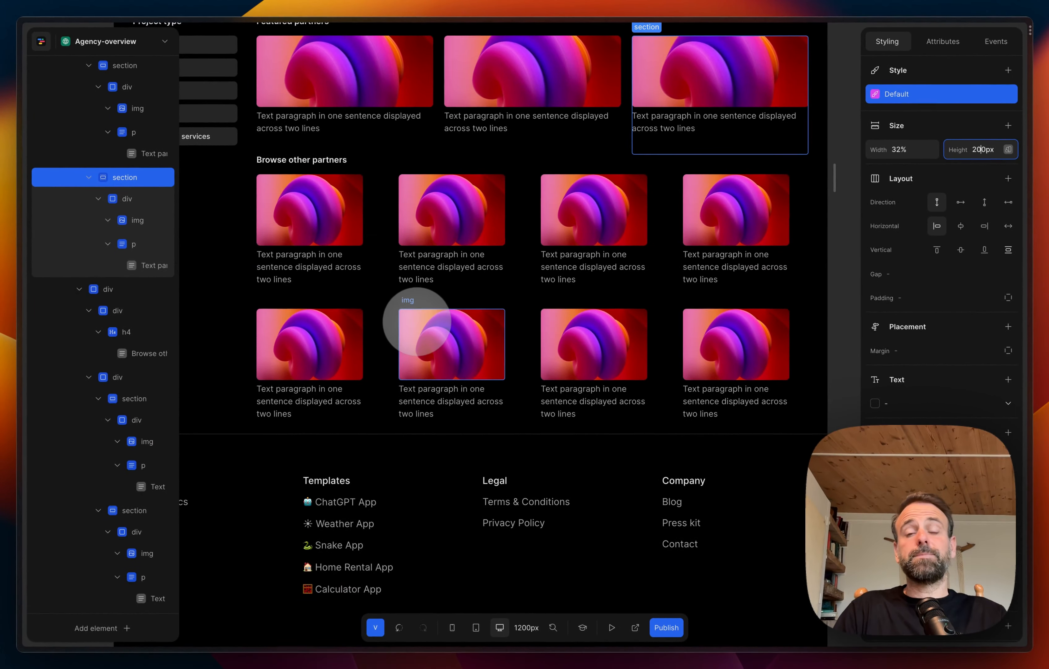
# Step: Remove the right padding from the div that wraps the "Browse other partners" heading and cards
pyautogui.hscroll(-5, 426, 316)
pyautogui.scroll(3, 428, 316)
pyautogui.hscroll(2, 428, 316)
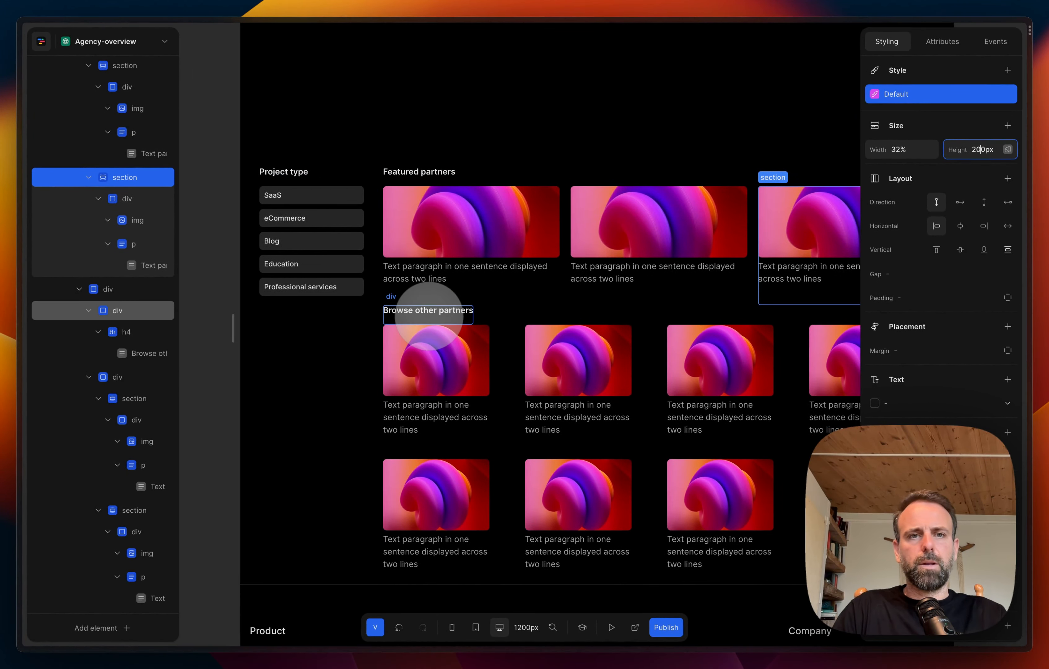
pyautogui.hscroll(6, 544, 229)
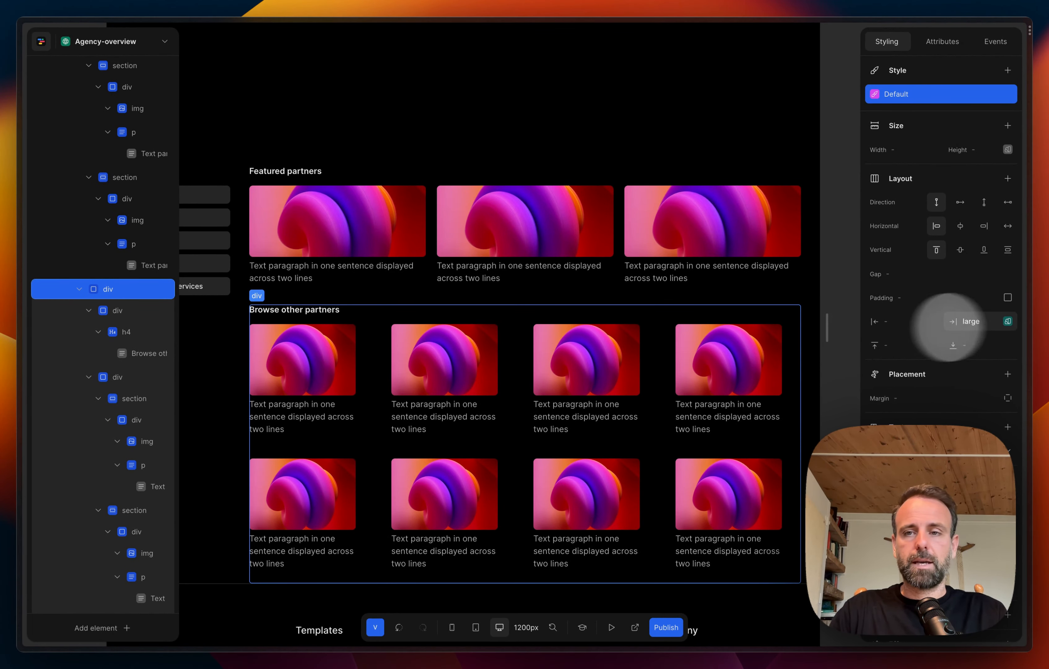
pyautogui.click(988, 322)
pyautogui.press('BackSpace')
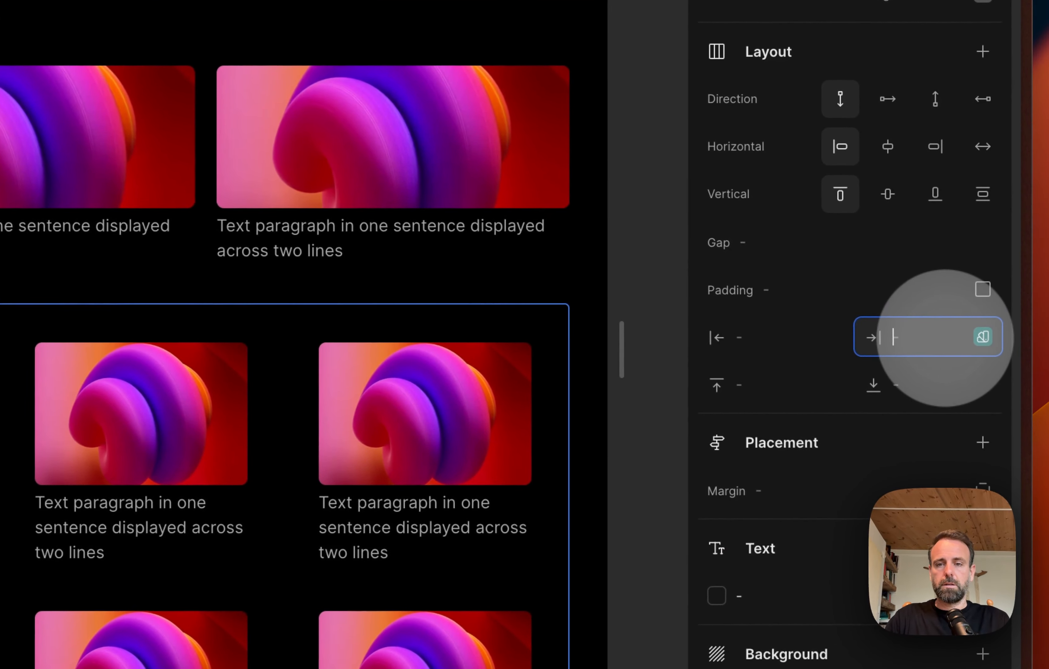
pyautogui.click(626, 249)
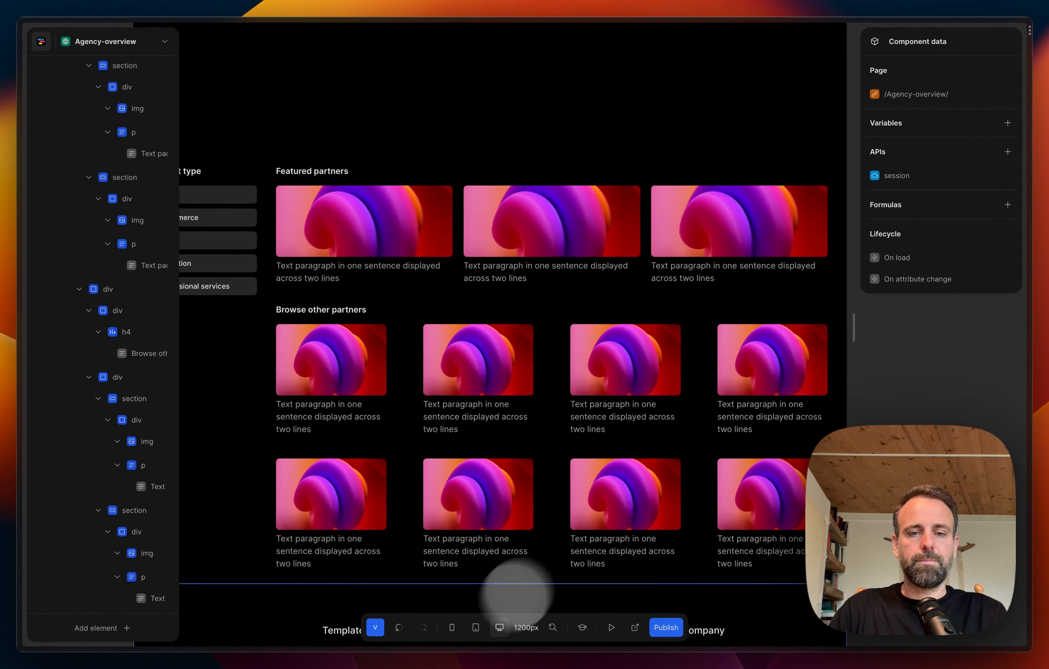
# Step: Check the partner card layout at the 800px tablet width and return to the 1200px desktop width
pyautogui.hscroll(-3, 513, 339)
pyautogui.scroll(-2, 517, 334)
pyautogui.scroll(3, 517, 333)
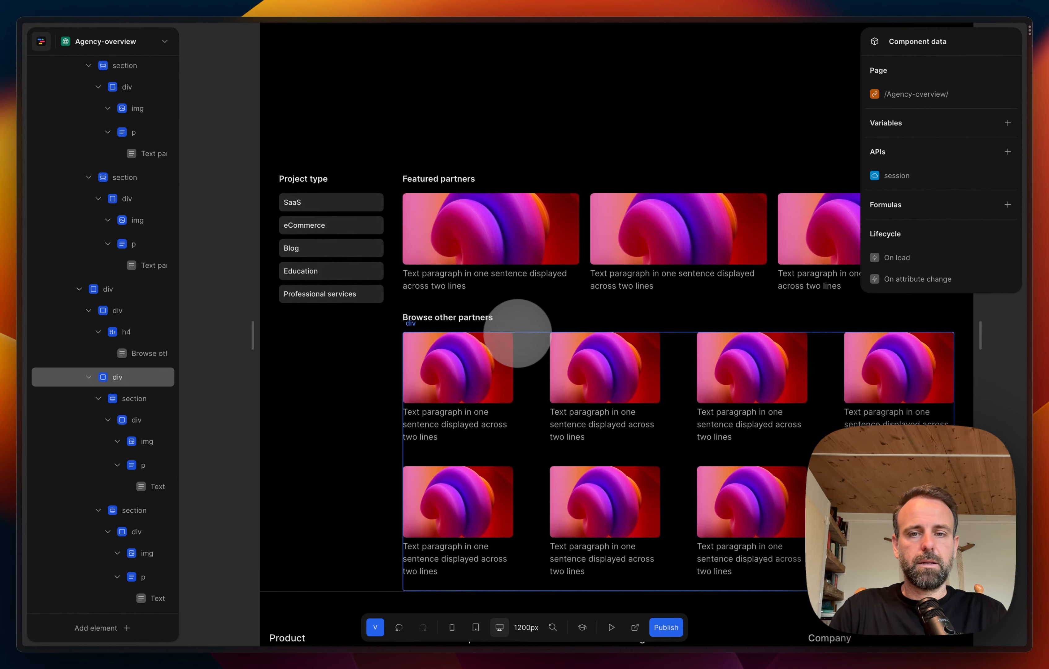
pyautogui.hscroll(4, 518, 333)
pyautogui.scroll(-2, 520, 335)
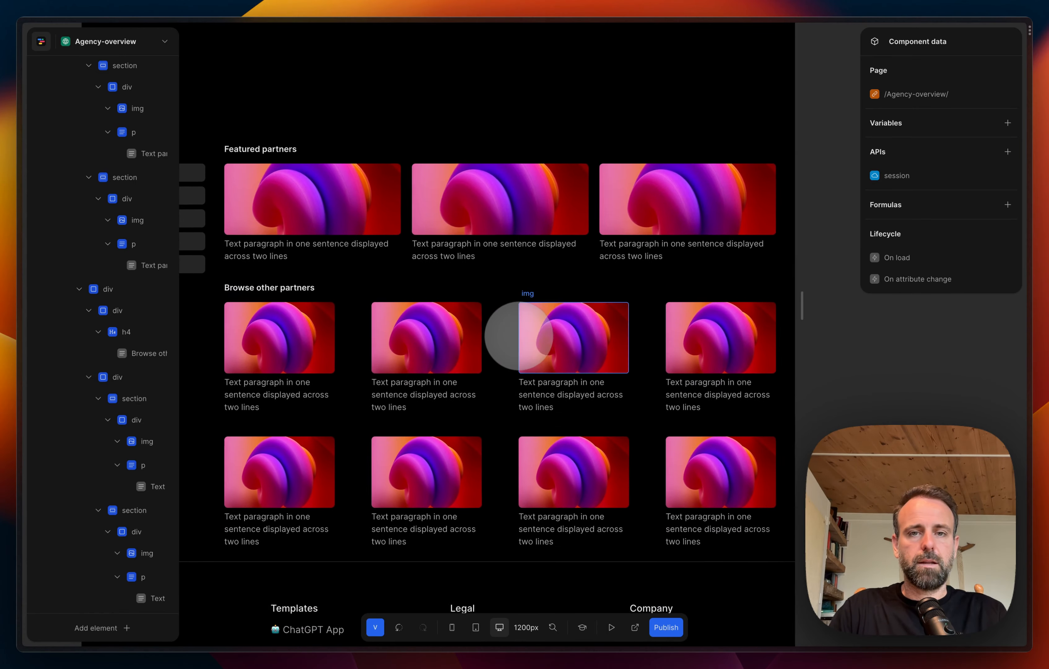
pyautogui.hscroll(-4, 519, 329)
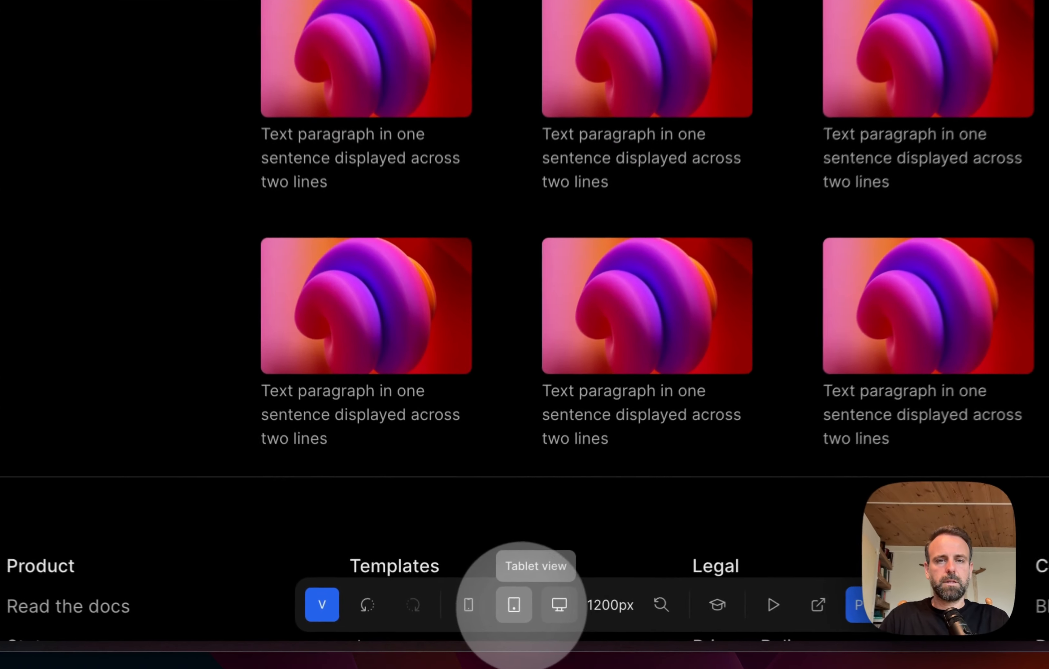
pyautogui.click(476, 627)
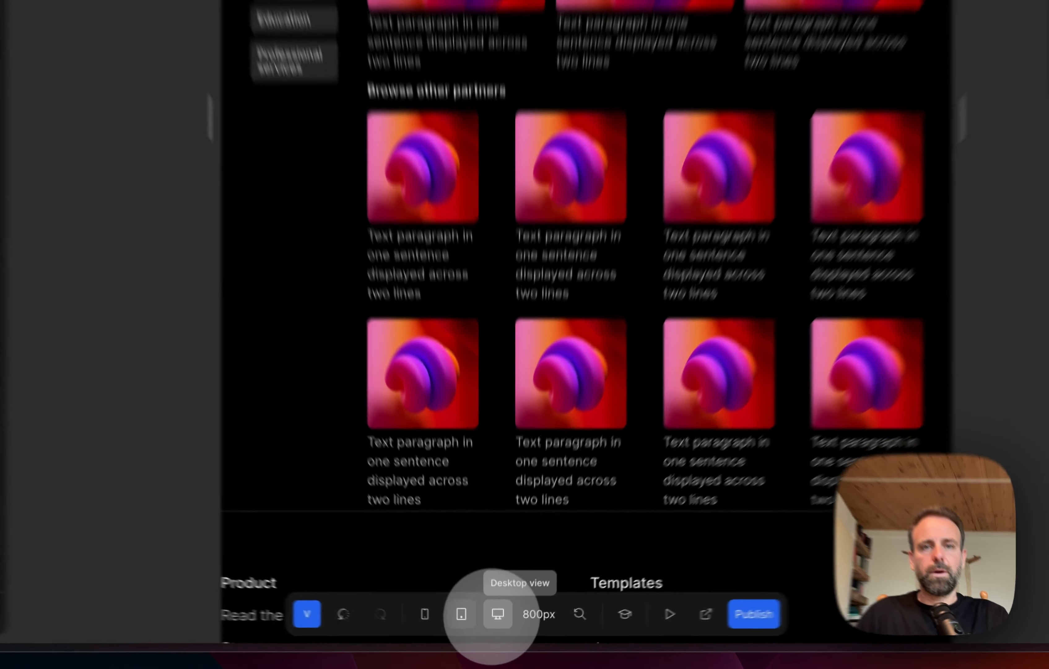
pyautogui.click(499, 627)
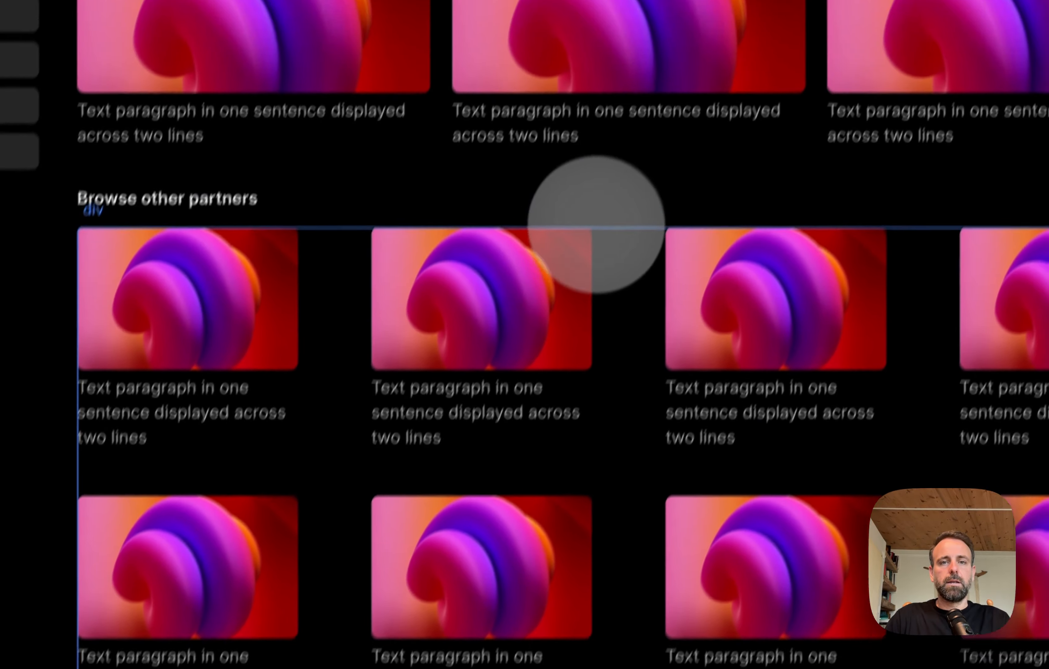
# Step: Set the height of the hero div containing the "Hire world-class visual programmers." heading to 500px
pyautogui.scroll(5, 597, 225)
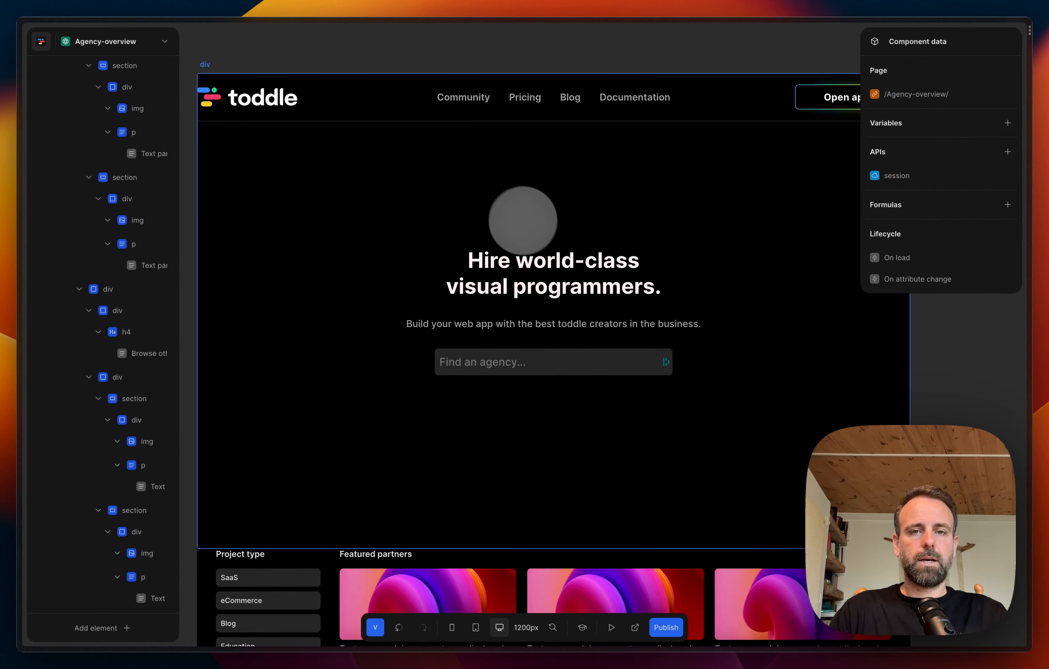
pyautogui.scroll(-5, 619, 246)
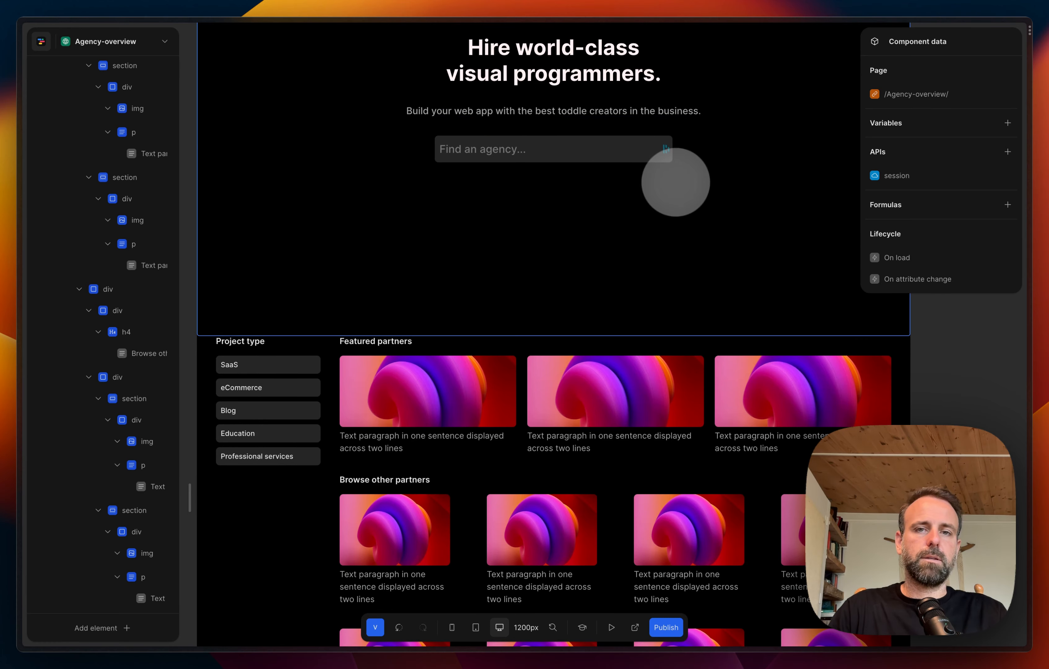
pyautogui.scroll(-5, 591, 215)
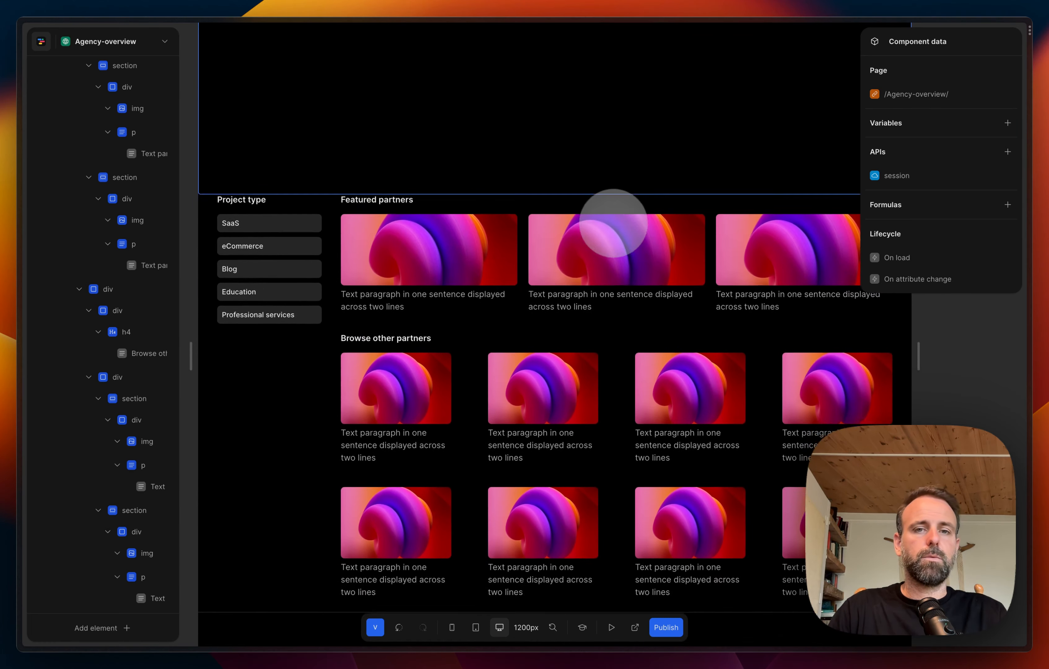
pyautogui.scroll(5, 503, 277)
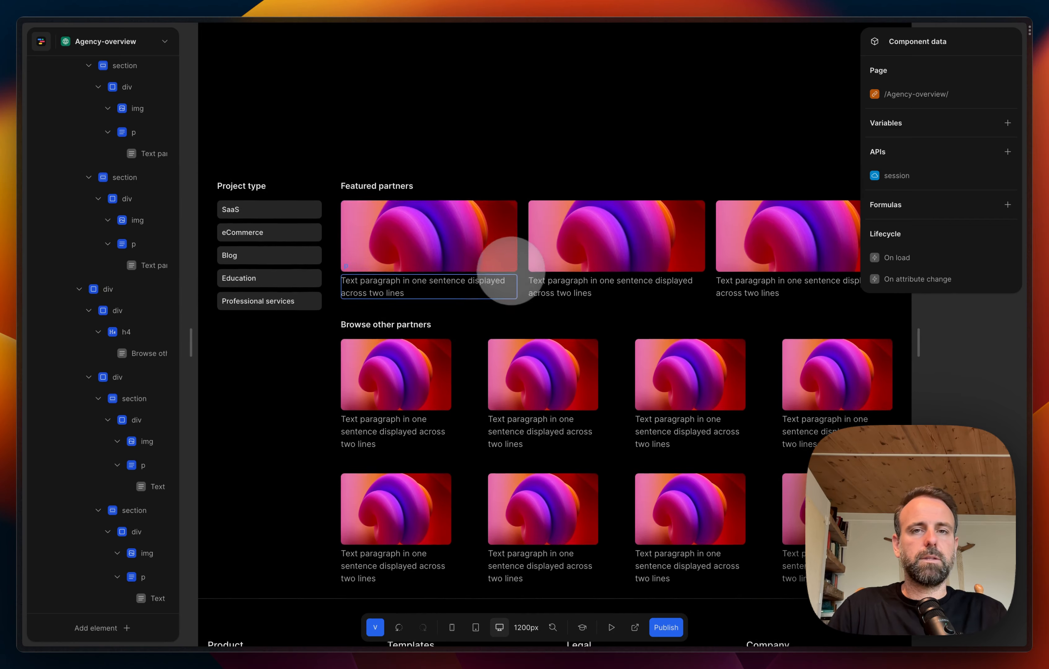
pyautogui.scroll(1, 513, 271)
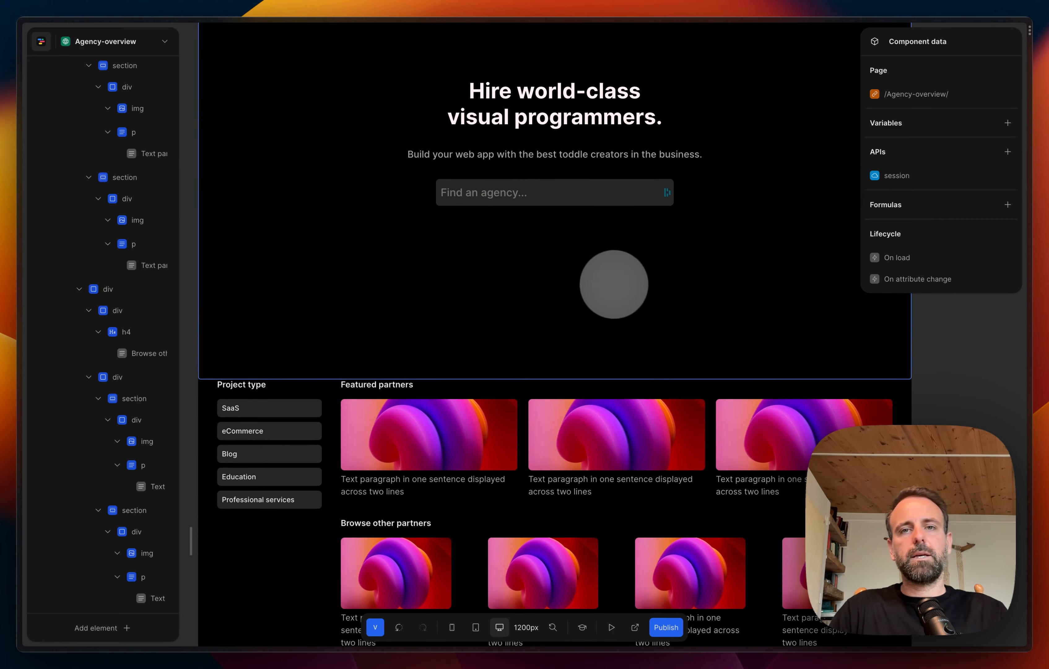
pyautogui.scroll(3, 614, 284)
pyautogui.click(591, 432)
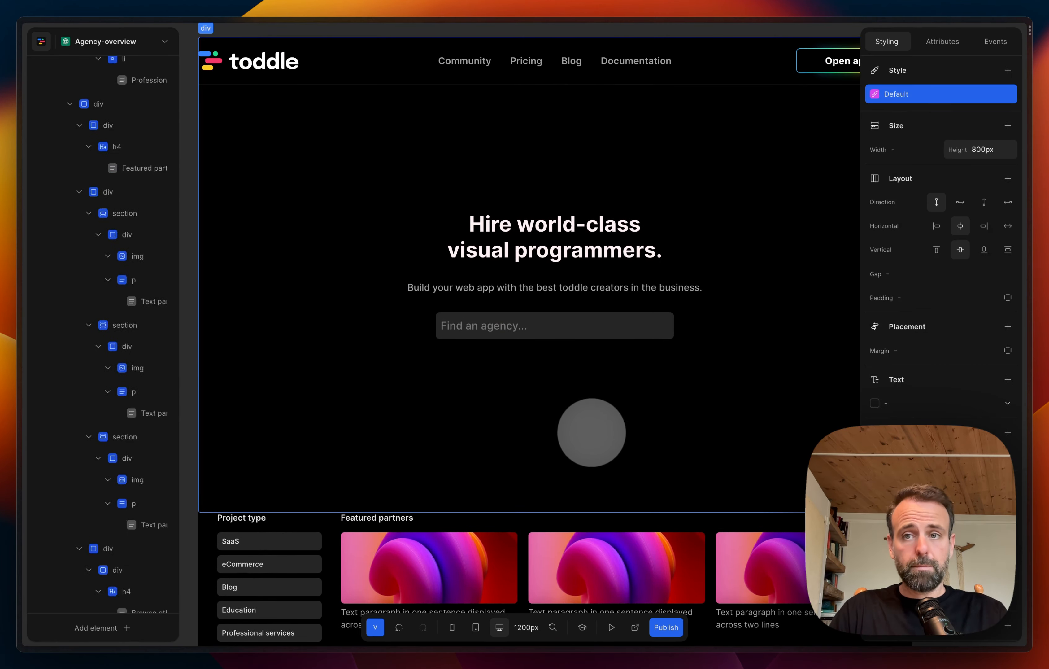
pyautogui.click(977, 154)
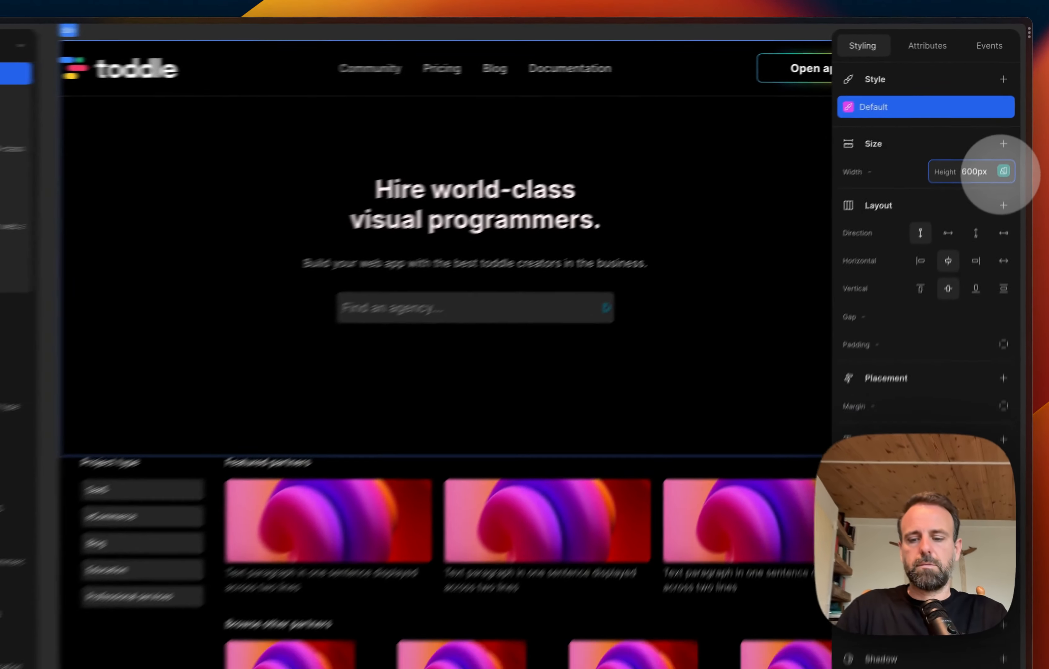
pyautogui.press('BackSpace')
pyautogui.write('4')
pyautogui.press('Return')
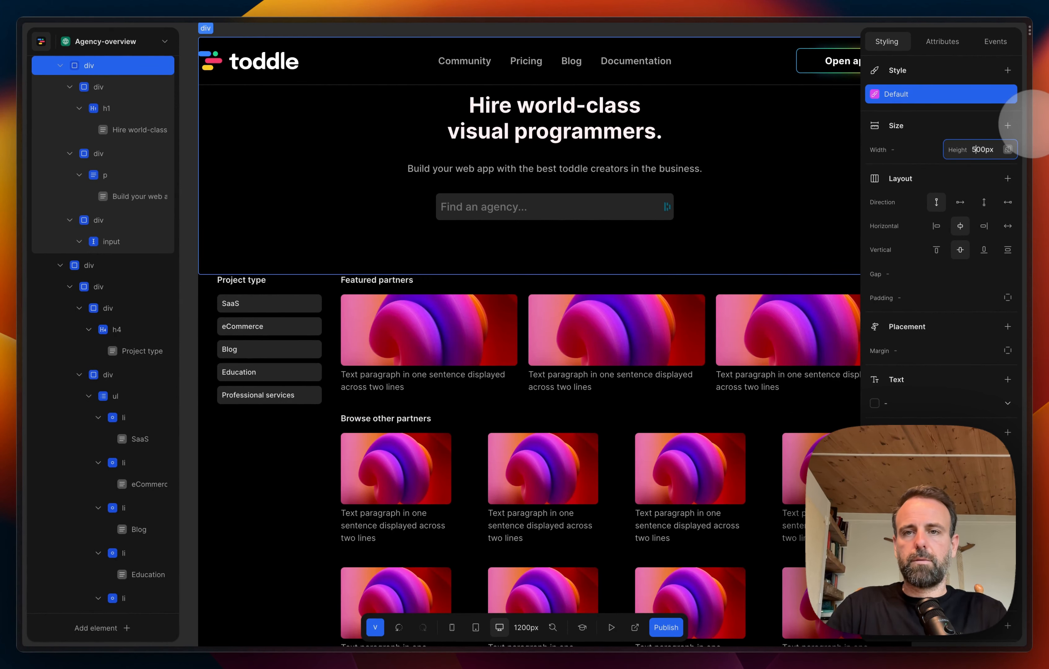
pyautogui.press('Return')
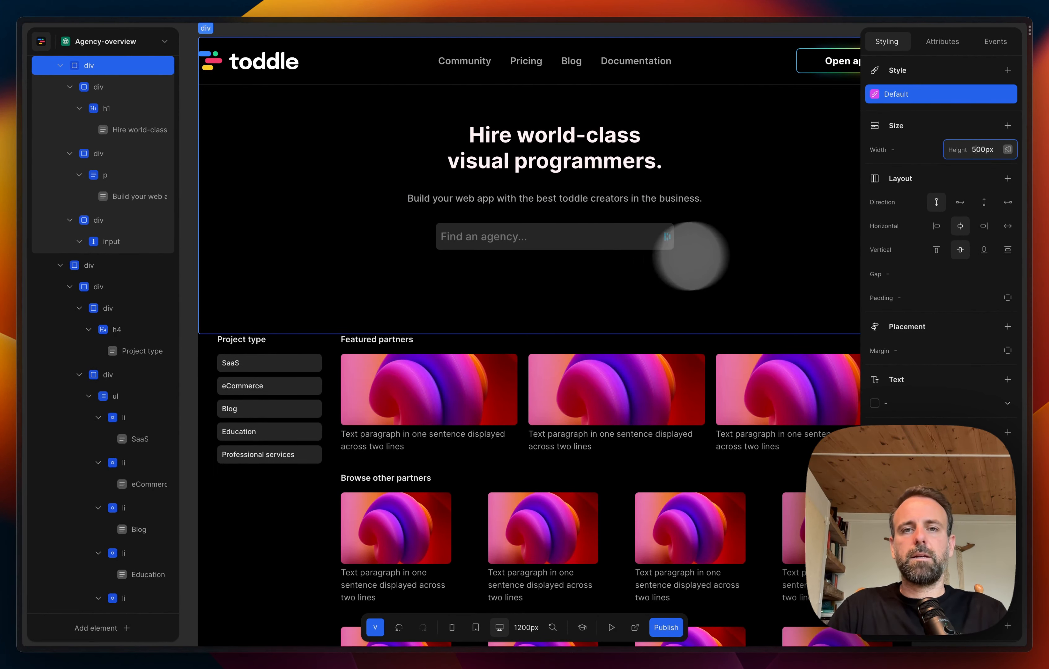
# Step: Review the page from the header down to the partner cards and try the "Find an agency..." field in preview mode
pyautogui.scroll(2, 772, 211)
pyautogui.hscroll(1, 773, 215)
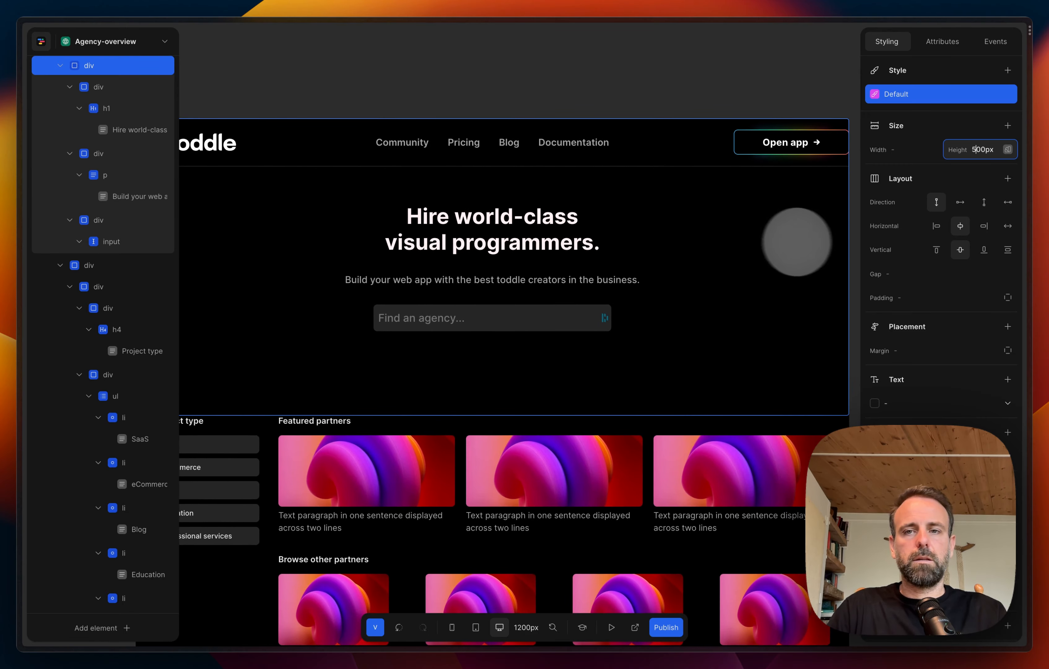
pyautogui.click(783, 89)
pyautogui.scroll(-1, 663, 293)
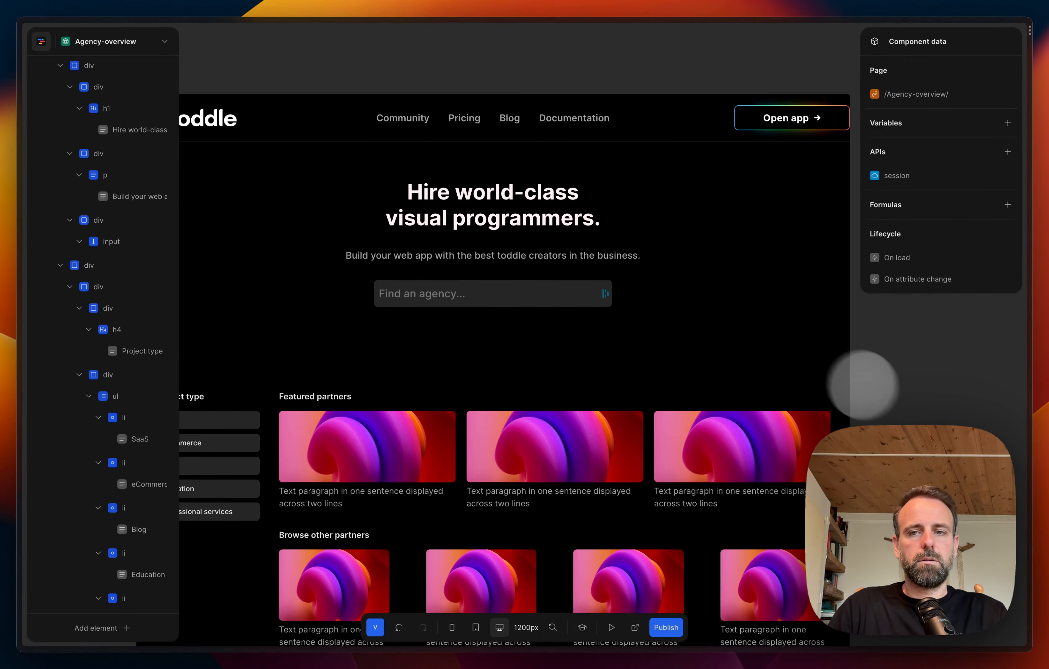
pyautogui.hscroll(-2, 735, 417)
pyautogui.scroll(-1, 735, 417)
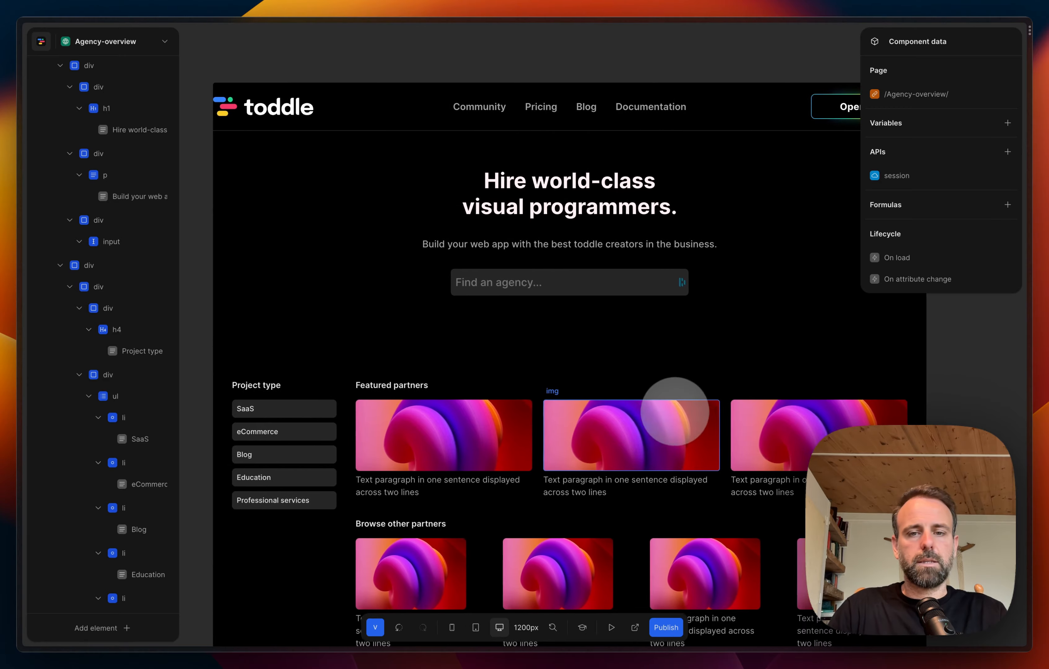
pyautogui.hscroll(1, 668, 436)
pyautogui.click(611, 627)
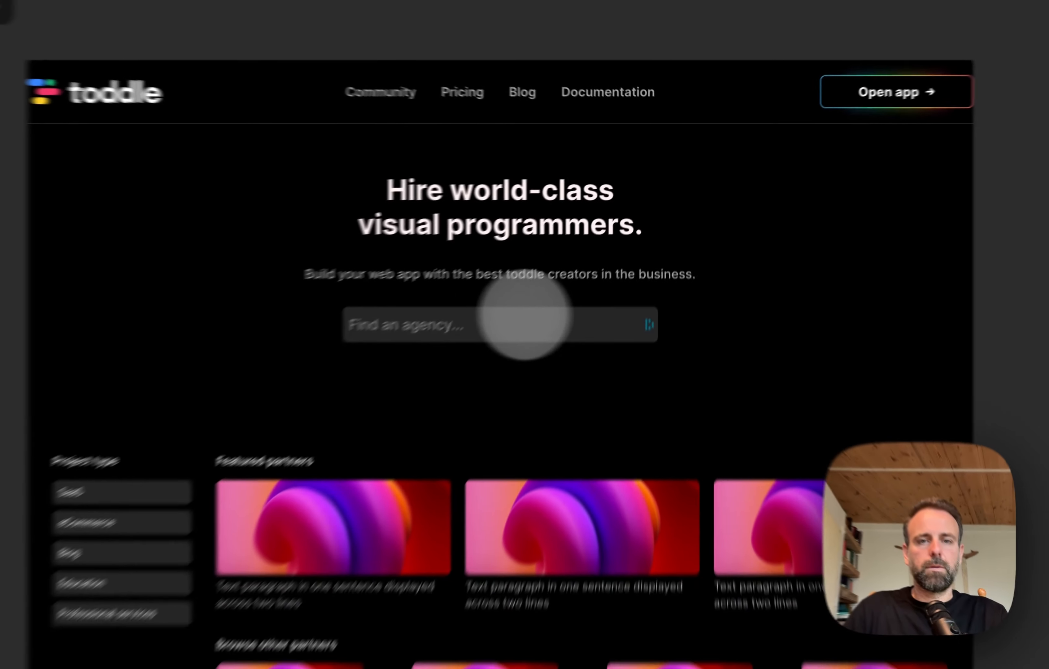
pyautogui.click(483, 321)
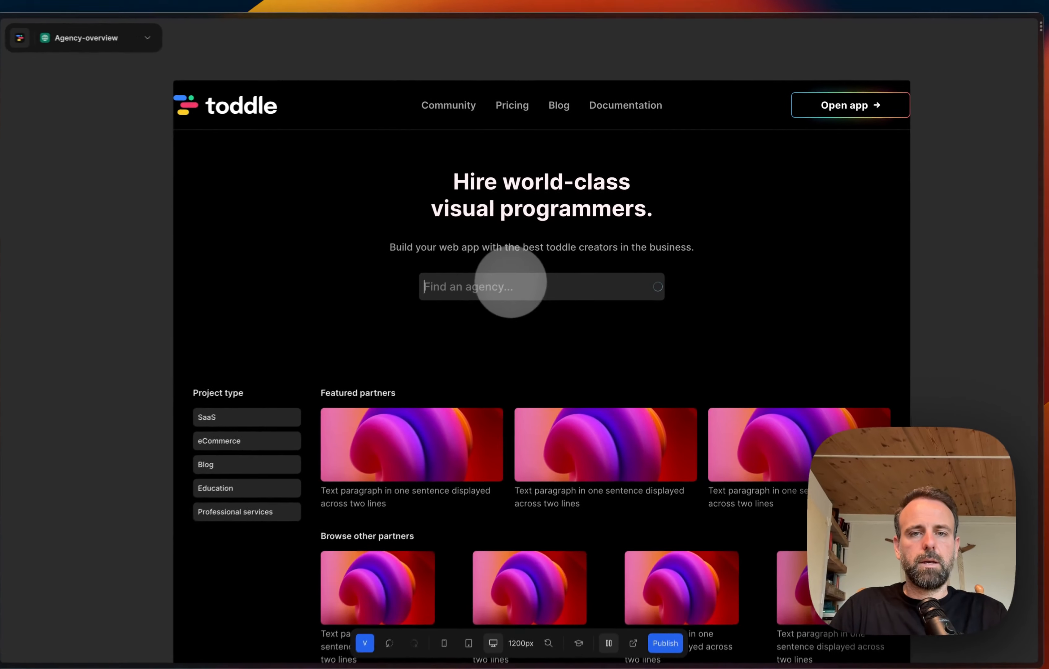
pyautogui.click(749, 315)
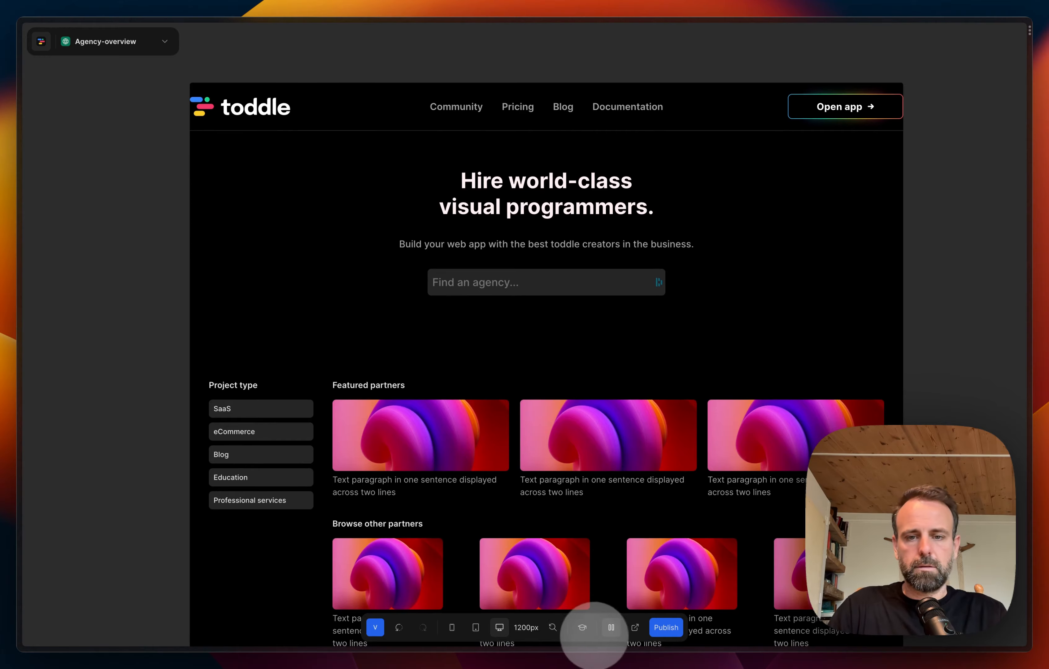
pyautogui.click(611, 628)
# Step: Shorten the page canvas so its lower edge cuts through the "Featured partners" images
pyautogui.scroll(-10, 632, 468)
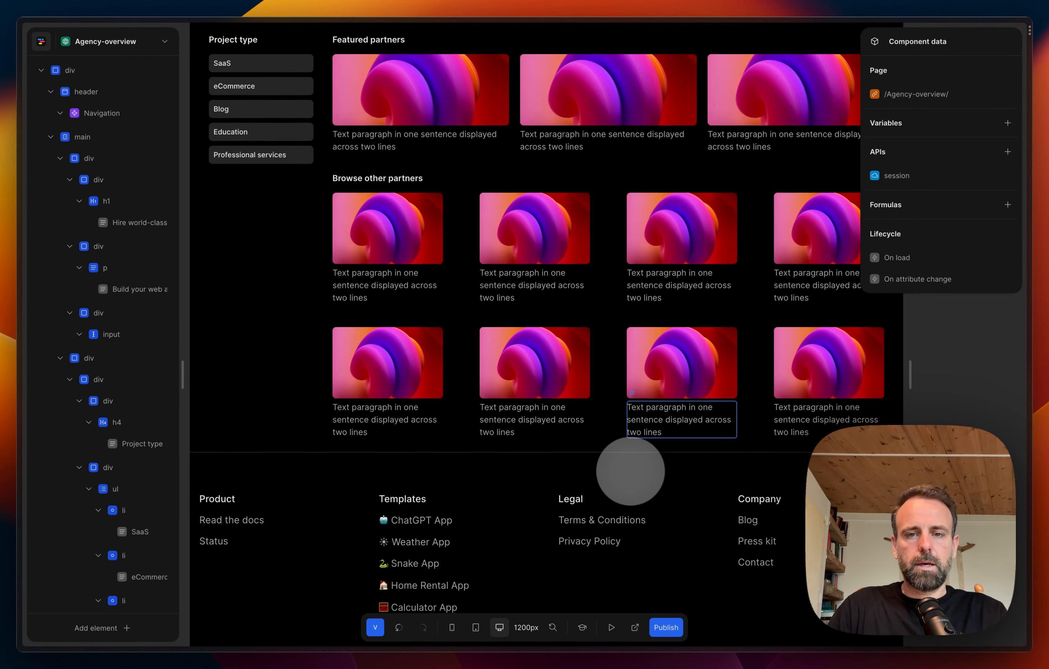
pyautogui.scroll(-4, 630, 471)
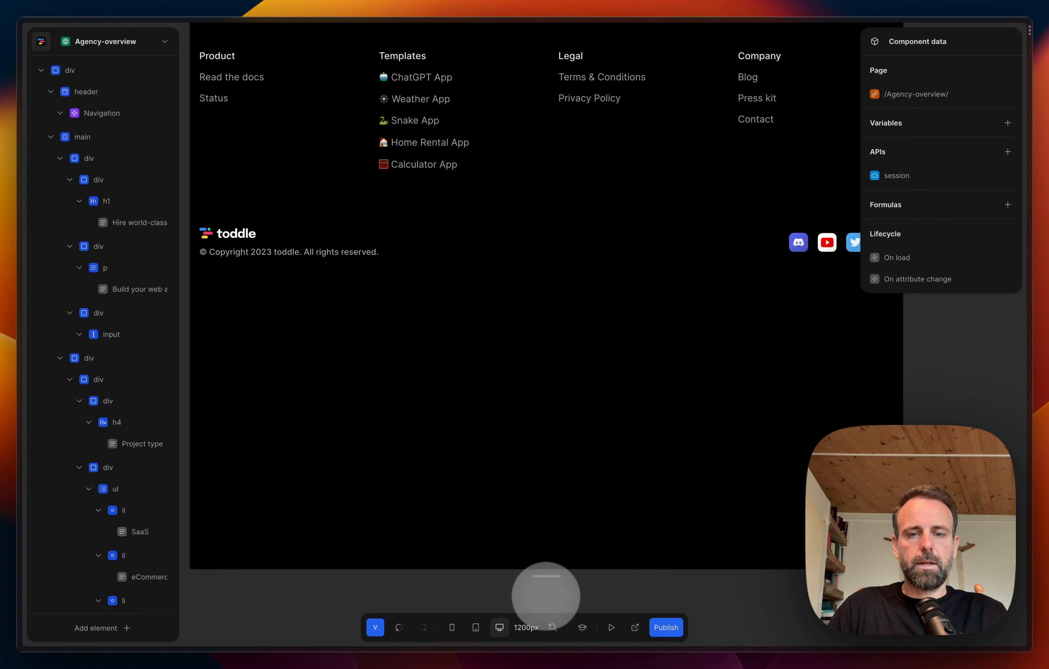
pyautogui.moveTo(548, 581); pyautogui.dragTo(555, 340)
pyautogui.scroll(5, 595, 286)
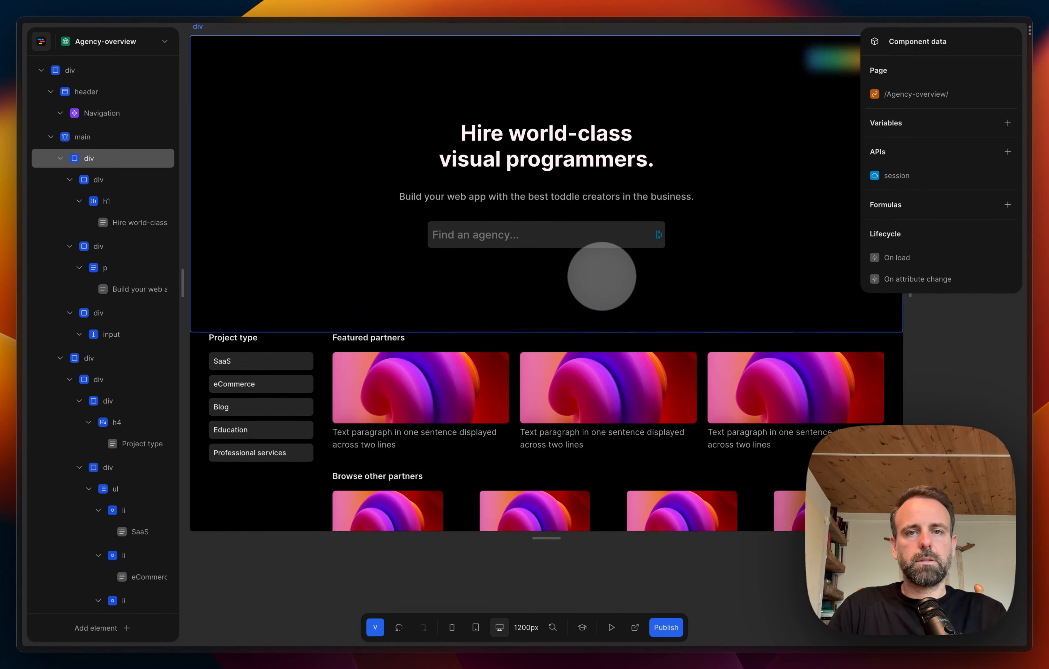
pyautogui.moveTo(539, 548); pyautogui.dragTo(547, 387)
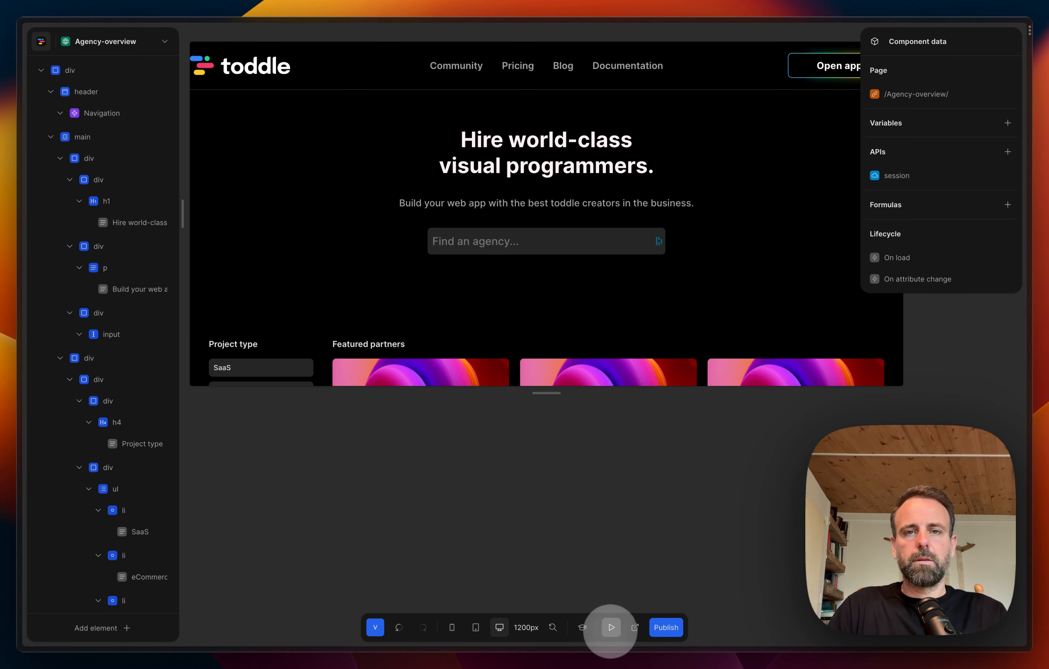
# Step: Preview the page in the shortened canvas and check how it scrolls down to the footer
pyautogui.click(611, 627)
pyautogui.scroll(-15, 581, 275)
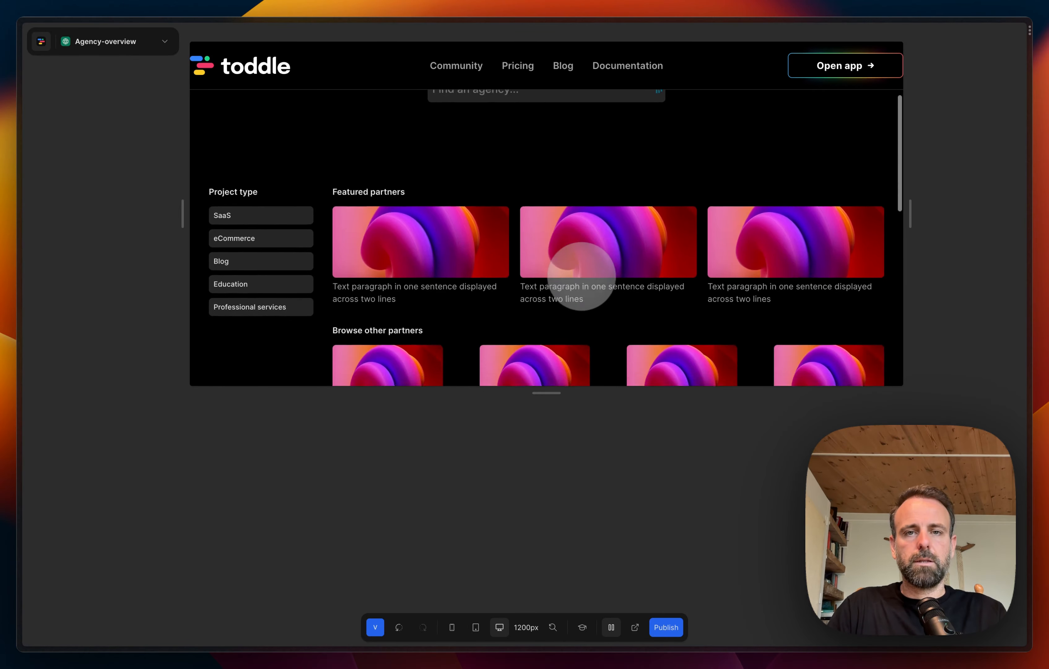
pyautogui.scroll(-3, 581, 275)
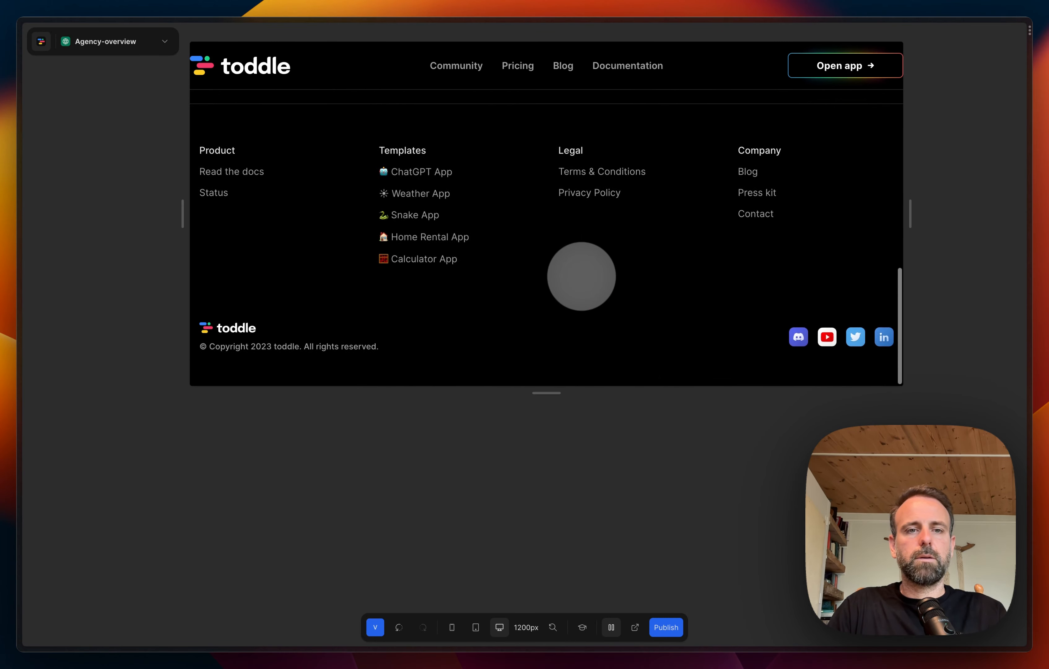
# Step: Lengthen the page canvas so its lower edge falls just below the "Browse other partners" images, and return to edit mode
pyautogui.scroll(10, 581, 276)
pyautogui.scroll(3, 581, 275)
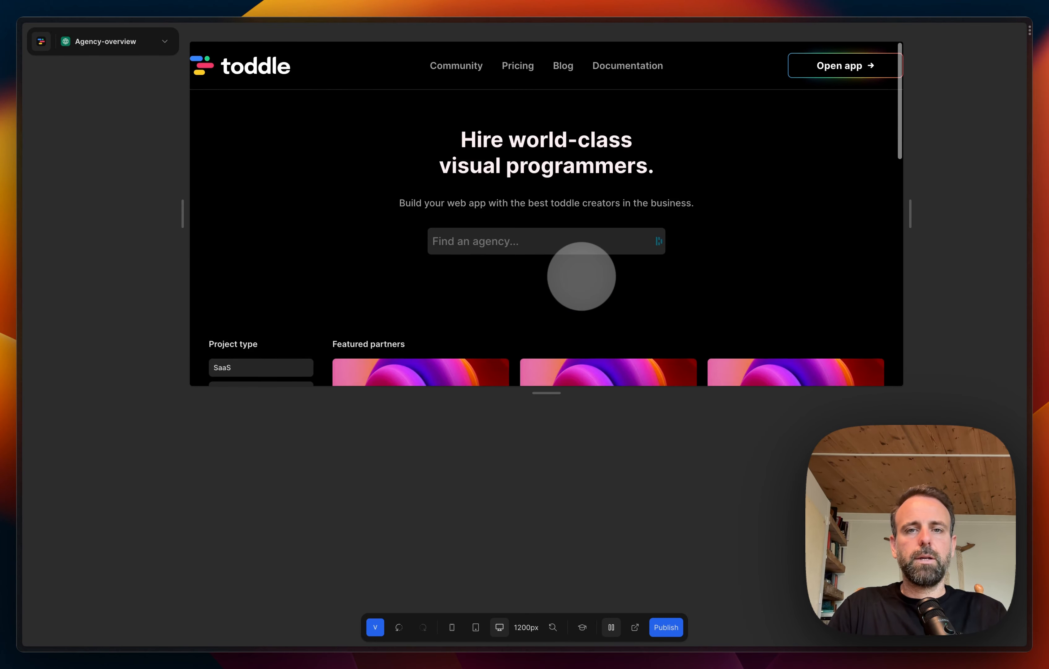
pyautogui.moveTo(552, 393); pyautogui.dragTo(556, 614)
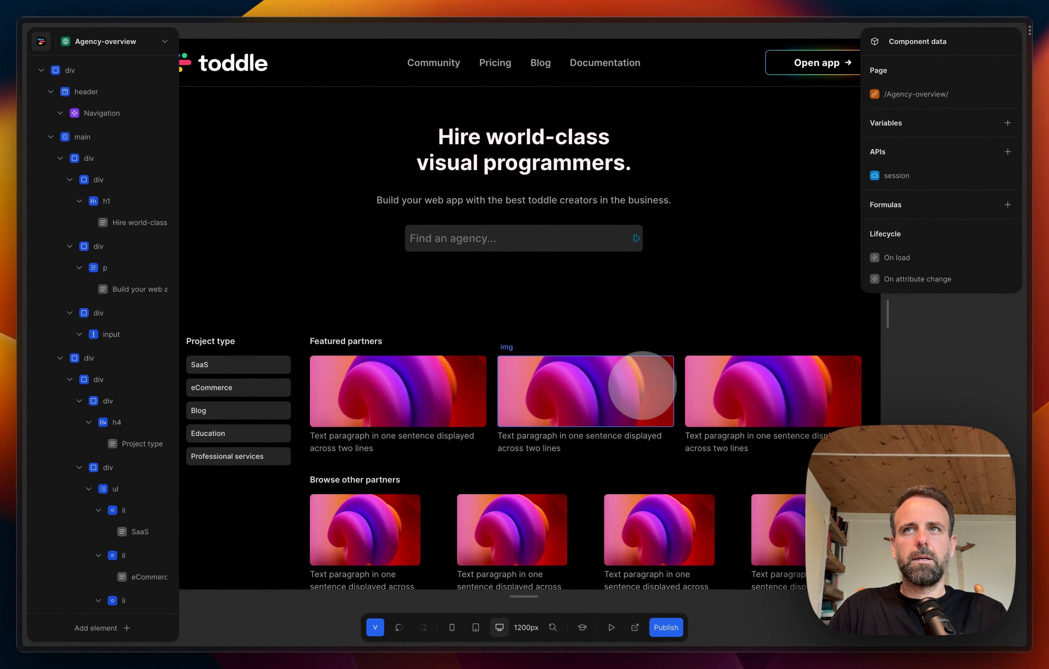
# Step: Inspect the styling of the "Find an agency..." input and of the hero div that contains it
pyautogui.scroll(-5, 642, 385)
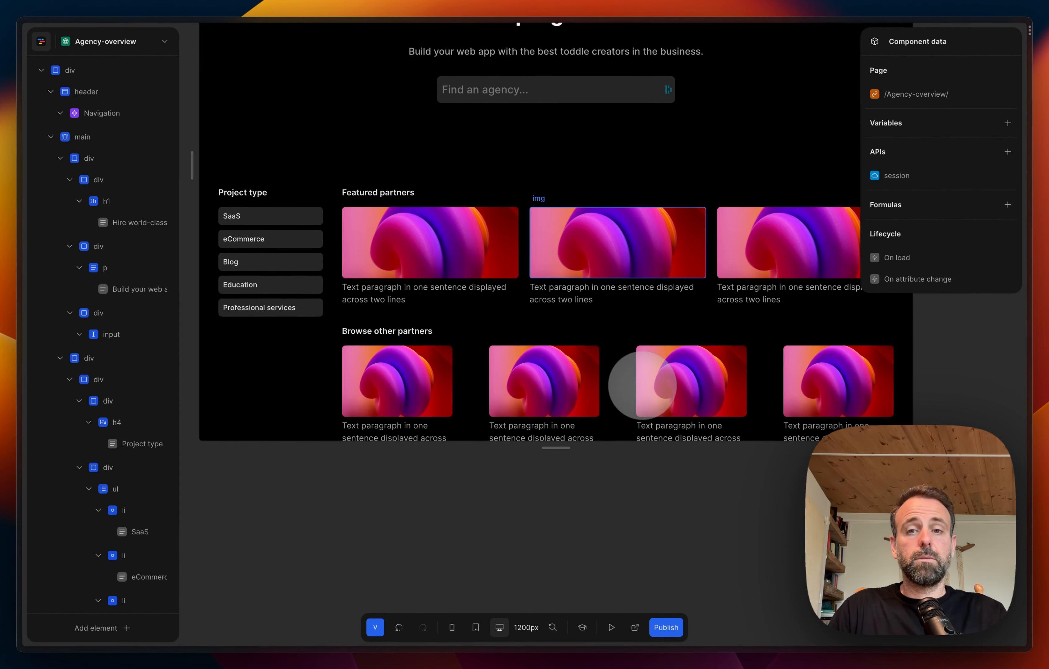
pyautogui.scroll(2, 642, 385)
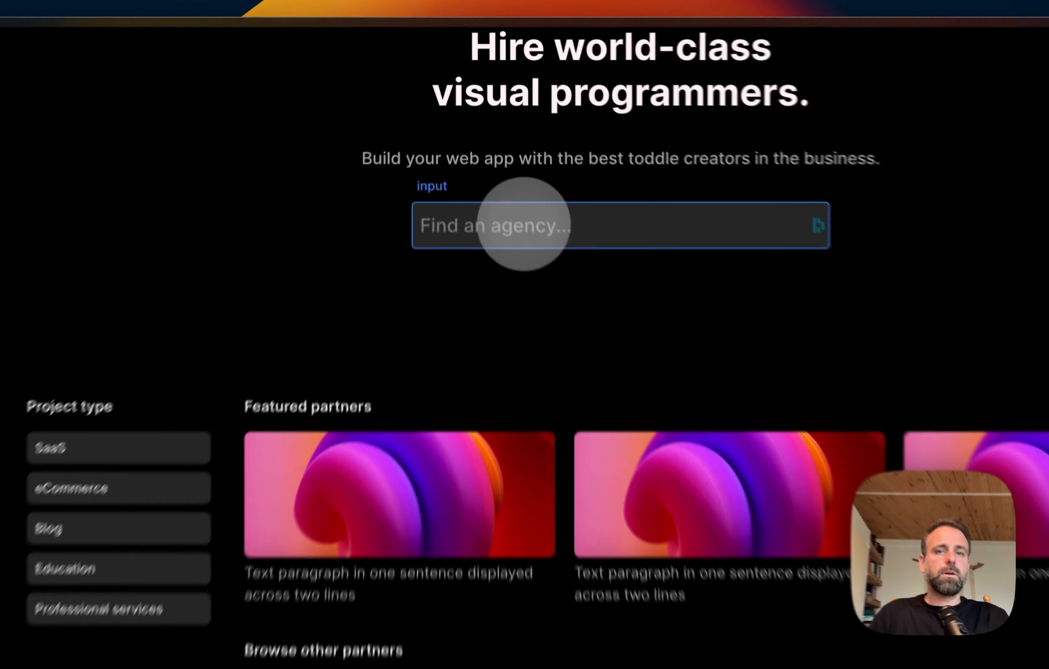
pyautogui.click(501, 136)
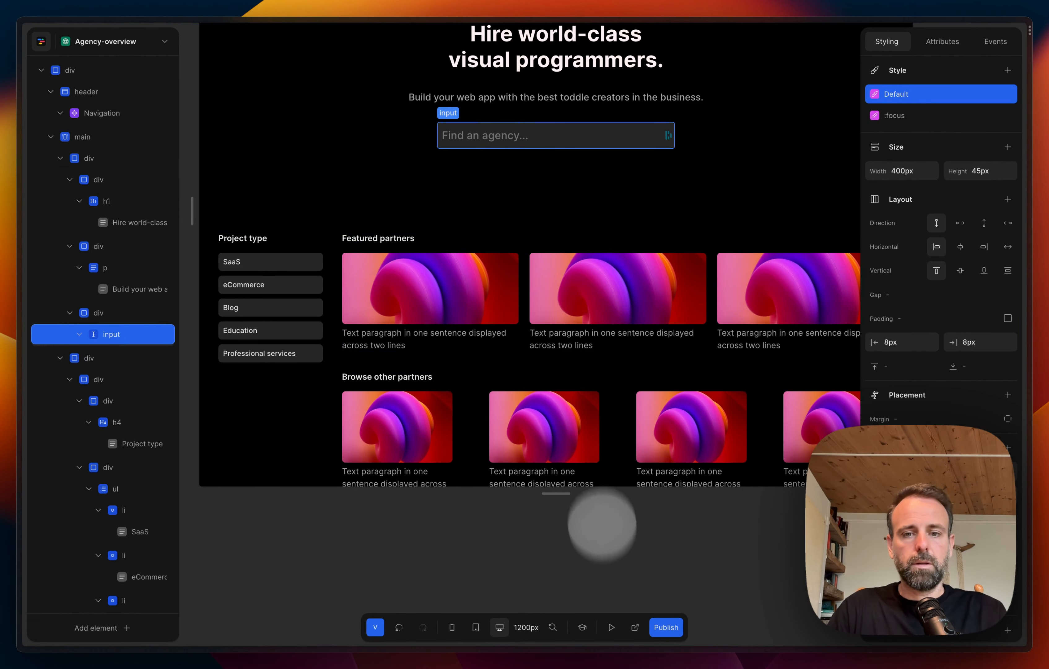
pyautogui.click(708, 210)
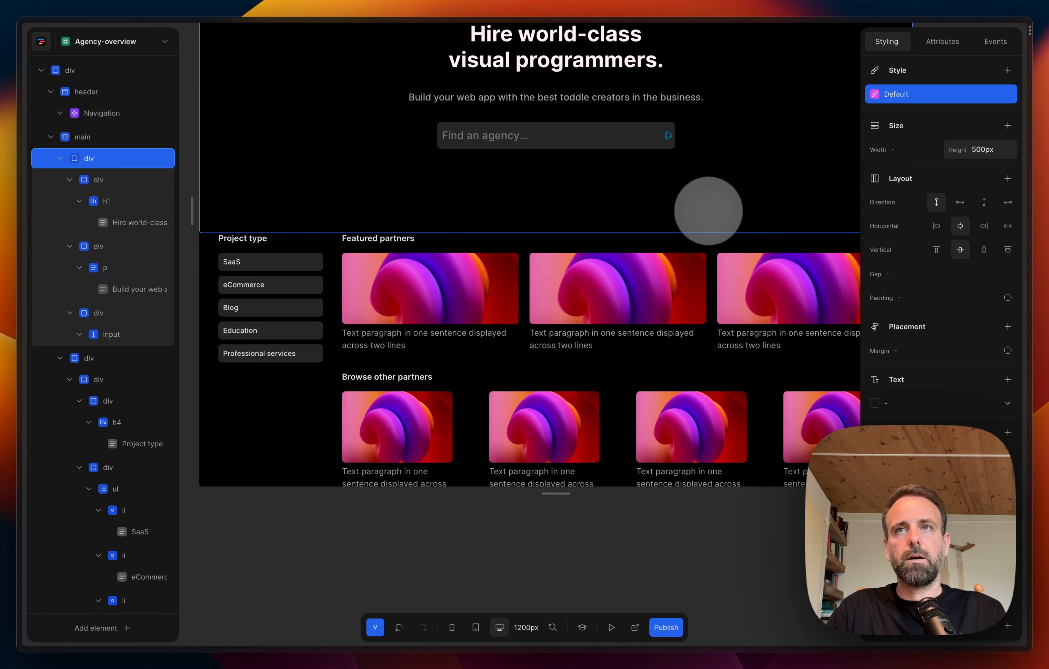
pyautogui.scroll(3, 715, 207)
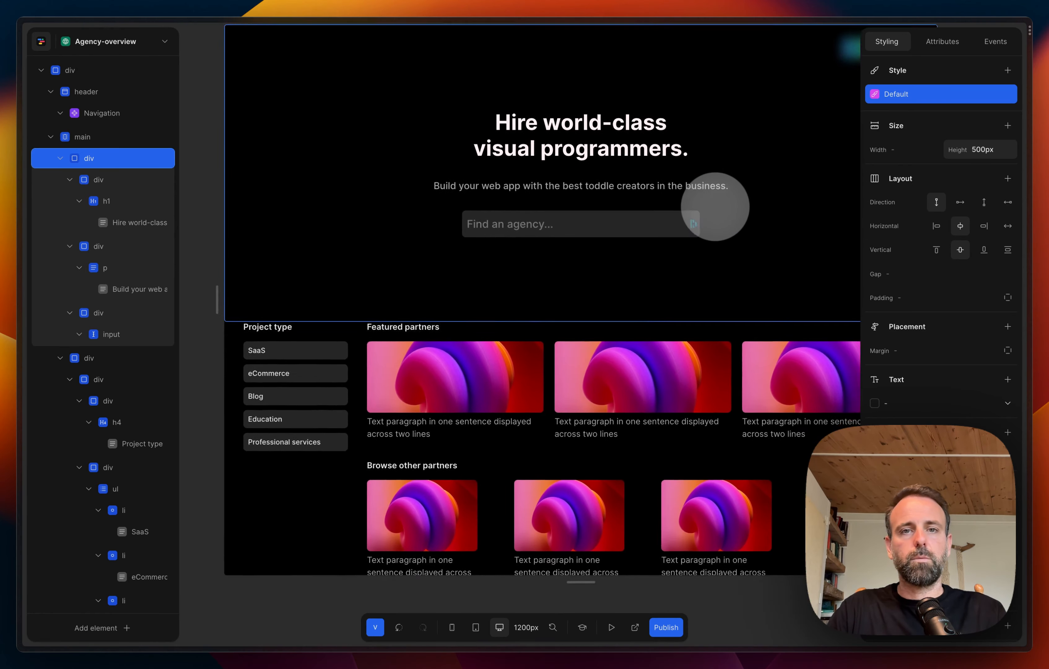
pyautogui.hscroll(1, 715, 207)
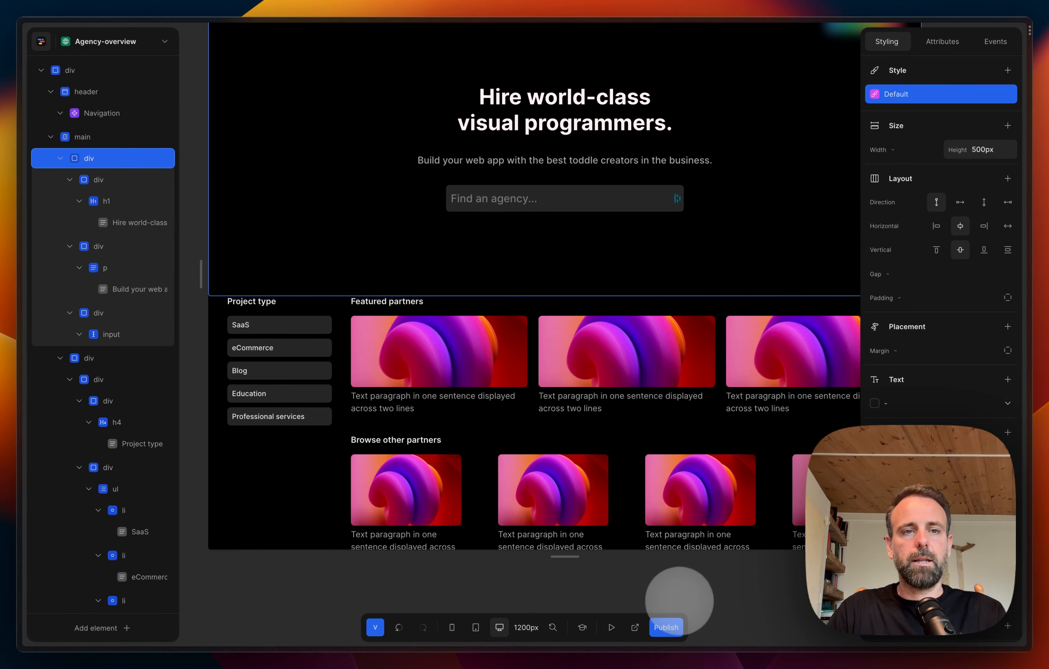